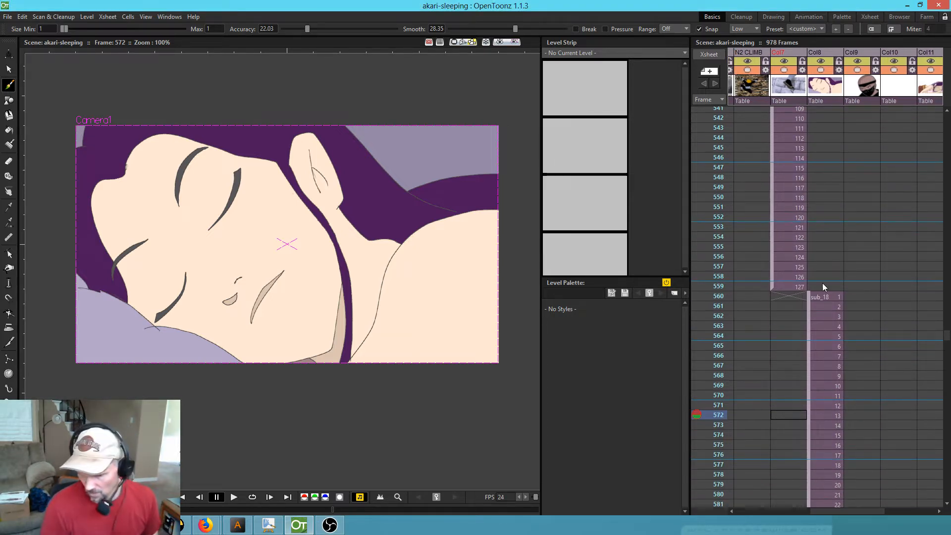
- Scrub through the scene from around frame 559 to frame 633 to review the sleeping close-up shot
{"action": "left_click", "coordinate": [715, 289]}
{"action": "left_click_drag", "start_coordinate": [714, 293], "coordinate": [718, 426]}
{"action": "scroll", "coordinate": [732, 348], "scroll_direction": "down", "scroll_amount": 5}
{"action": "scroll", "coordinate": [730, 345], "scroll_direction": "down", "scroll_amount": 3}
{"action": "left_click_drag", "start_coordinate": [711, 233], "coordinate": [712, 382]}
{"action": "scroll", "coordinate": [712, 381], "scroll_direction": "down", "scroll_amount": 2}
{"action": "scroll", "coordinate": [713, 385], "scroll_direction": "down", "scroll_amount": 3}
{"action": "mouse_move", "coordinate": [718, 214]}
{"action": "left_mouse_down"}
{"action": "mouse_move", "coordinate": [712, 396]}
{"action": "mouse_move", "coordinate": [715, 201]}
{"action": "mouse_move", "coordinate": [715, 250]}
{"action": "mouse_move", "coordinate": [702, 319]}
{"action": "mouse_move", "coordinate": [698, 257]}
{"action": "mouse_move", "coordinate": [687, 368]}
{"action": "mouse_move", "coordinate": [682, 310]}
{"action": "left_mouse_up"}
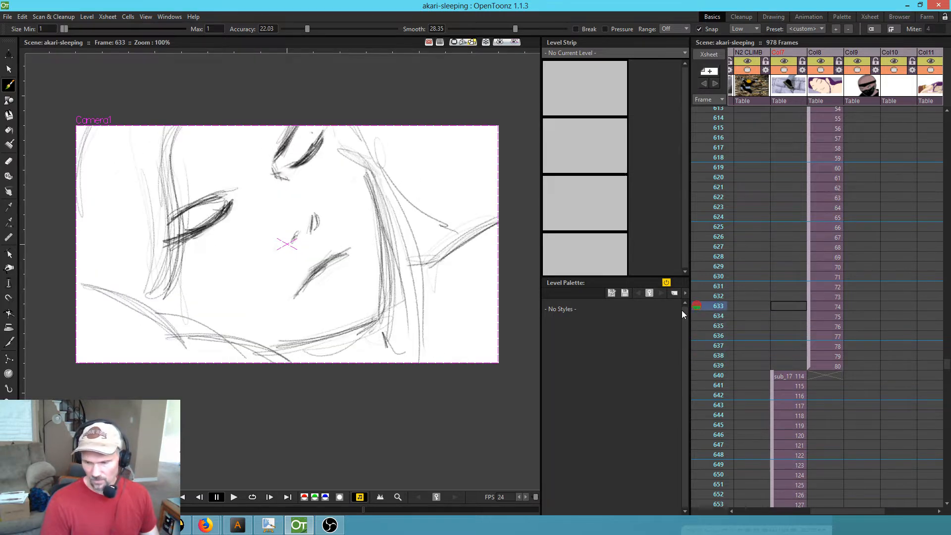
- Open the sub_18 sub-Xsheet and move the BR rough cells at frames 71 to 80 from Col2 to Col3
{"action": "left_click", "coordinate": [813, 287]}
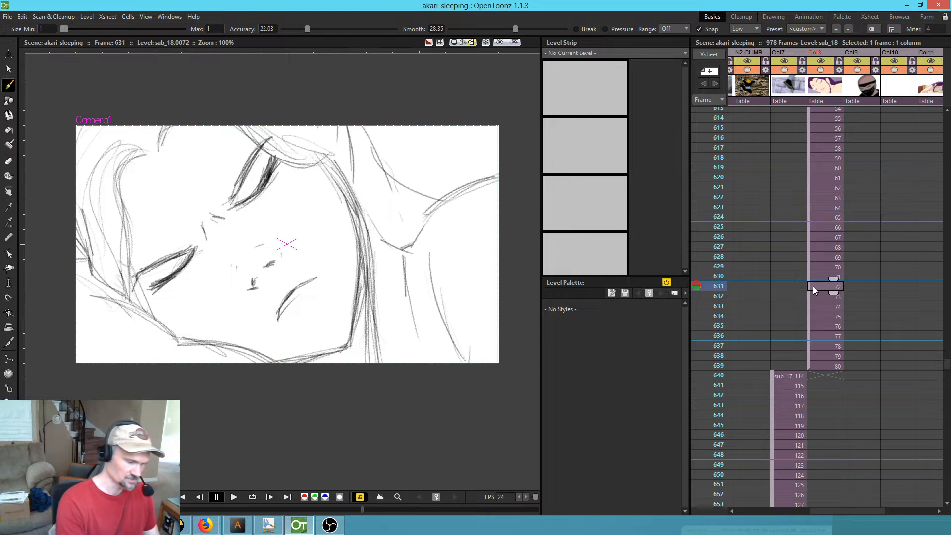
{"action": "double_click", "coordinate": [813, 286]}
{"action": "scroll", "coordinate": [811, 286], "scroll_direction": "down", "scroll_amount": 10}
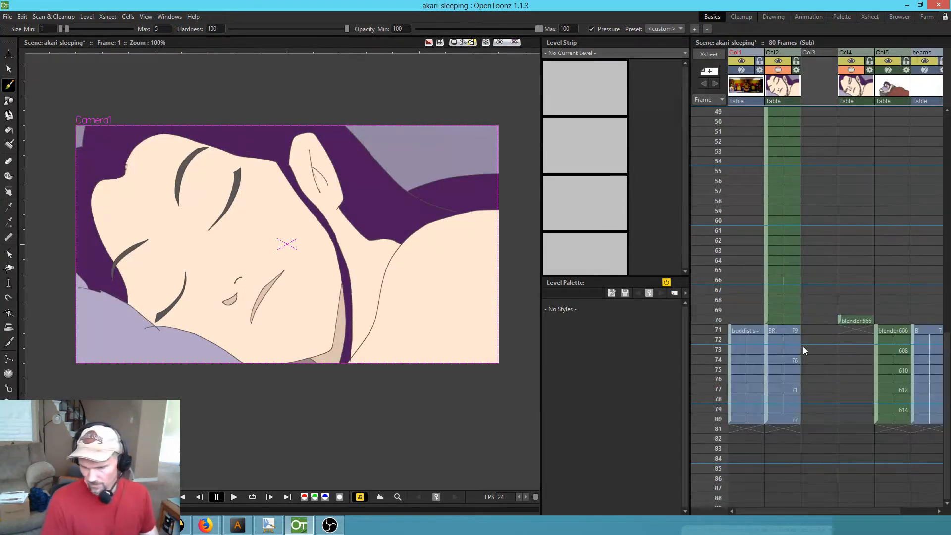
{"action": "mouse_move", "coordinate": [705, 330]}
{"action": "left_mouse_down"}
{"action": "mouse_move", "coordinate": [707, 415]}
{"action": "mouse_move", "coordinate": [709, 344]}
{"action": "mouse_move", "coordinate": [806, 349]}
{"action": "left_mouse_up"}
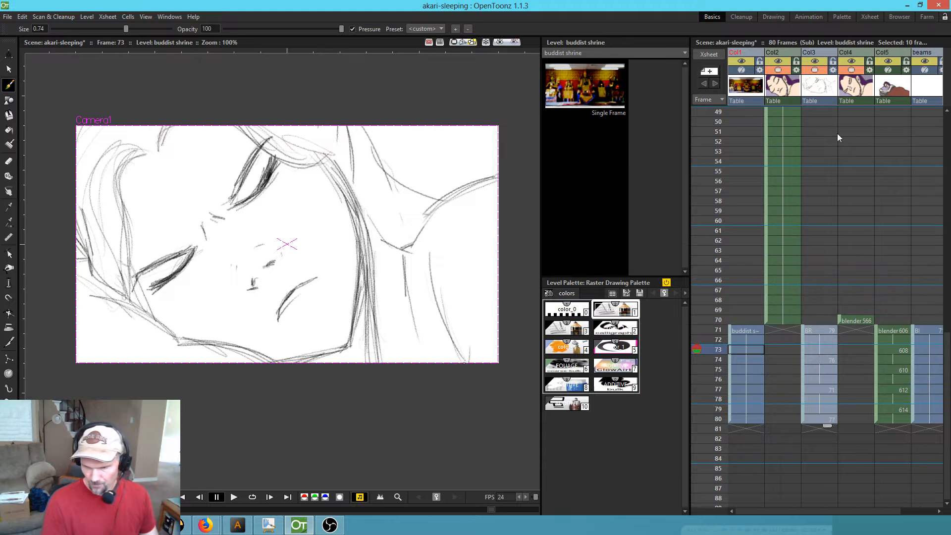
- Delete the Col4 column holding the single blender 566 cell and the column with the blender 606 to 614 drawings
{"action": "left_click", "coordinate": [856, 87]}
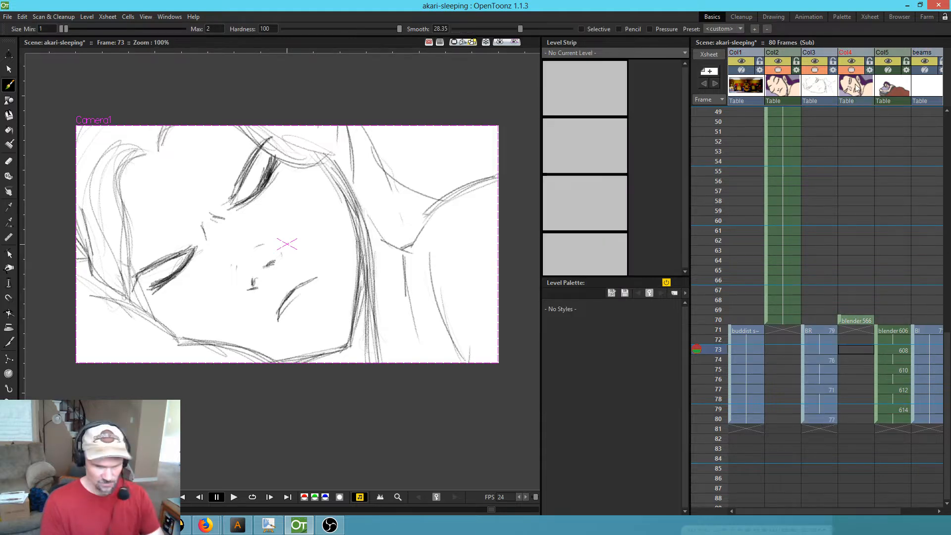
{"action": "key", "text": "Delete"}
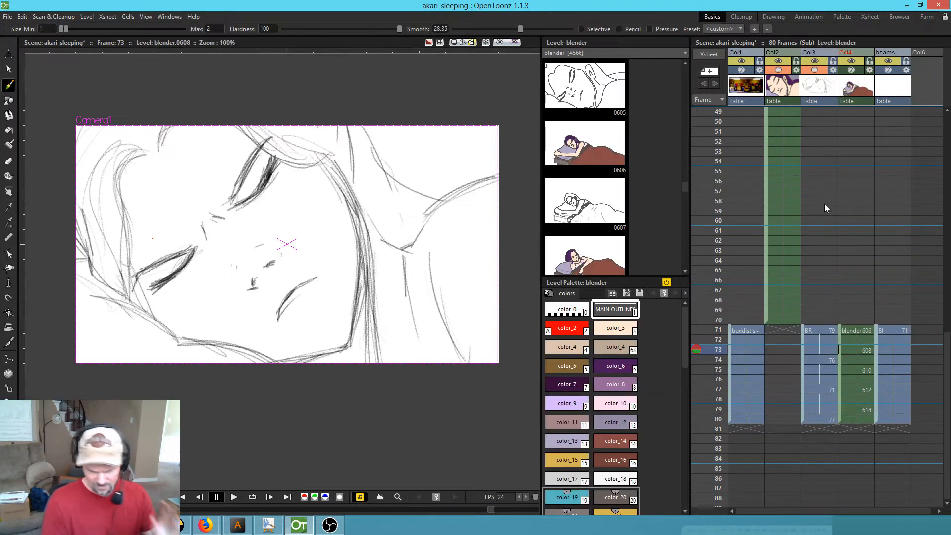
{"action": "left_click", "coordinate": [852, 70]}
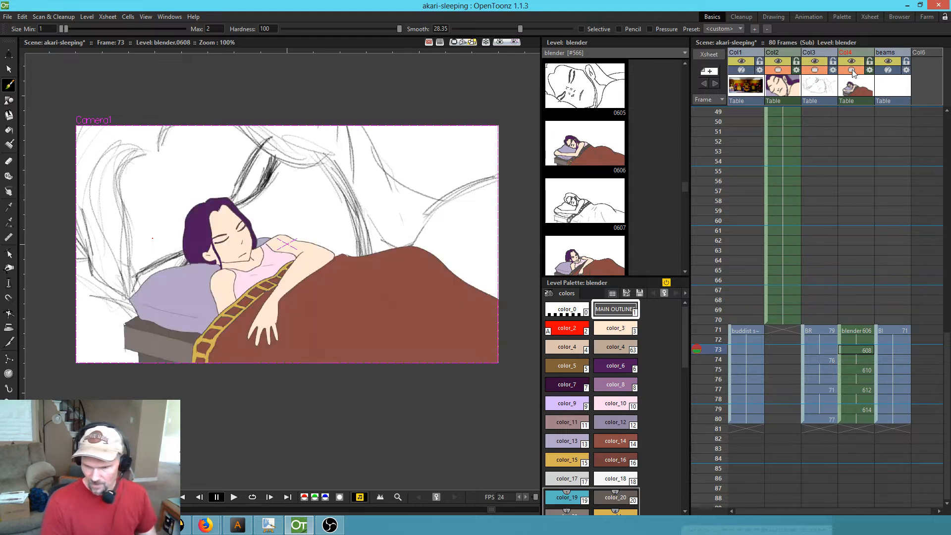
{"action": "left_click", "coordinate": [852, 70]}
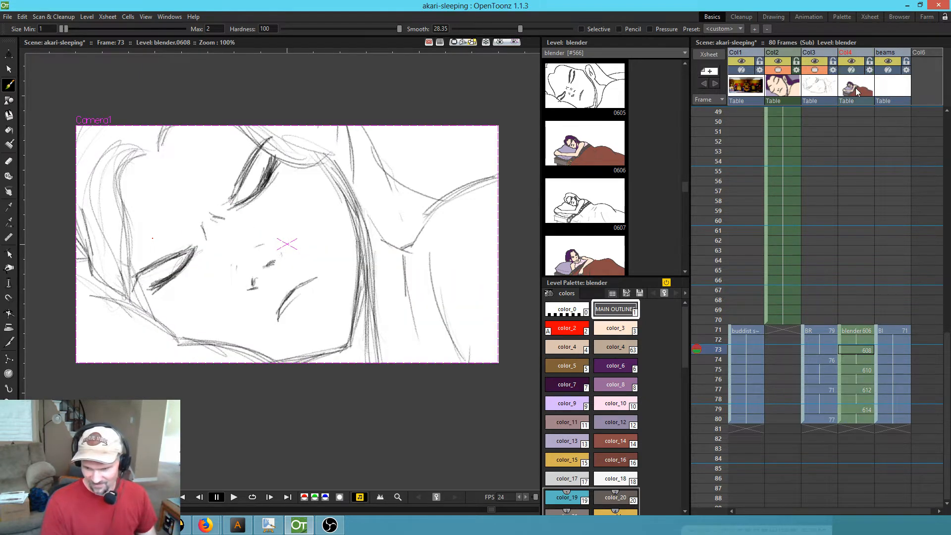
{"action": "left_click", "coordinate": [858, 91]}
{"action": "key", "text": "Delete"}
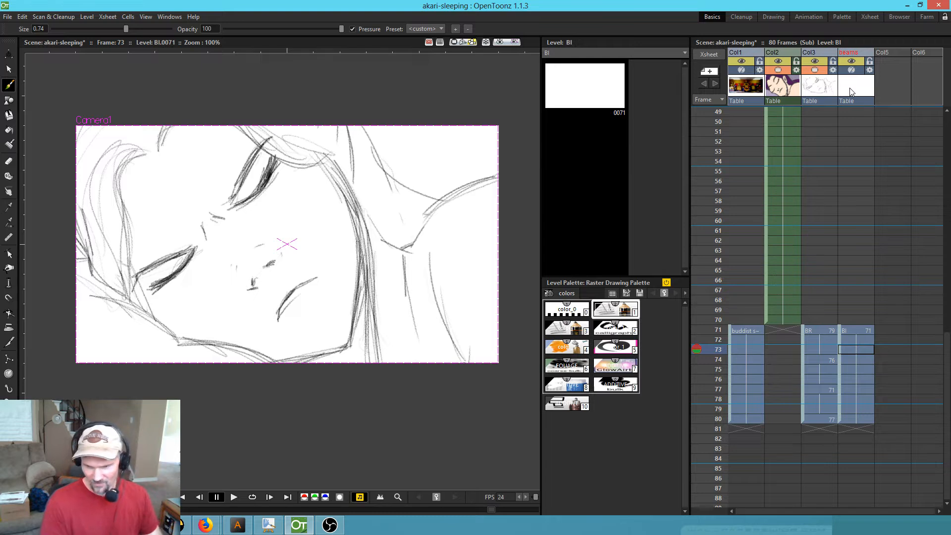
- Review the earlier close-up frames and extend the blender 566 hold in Col2 through frame 80
{"action": "left_click_drag", "start_coordinate": [709, 350], "coordinate": [724, 197]}
{"action": "scroll", "coordinate": [732, 204], "scroll_direction": "up", "scroll_amount": 10}
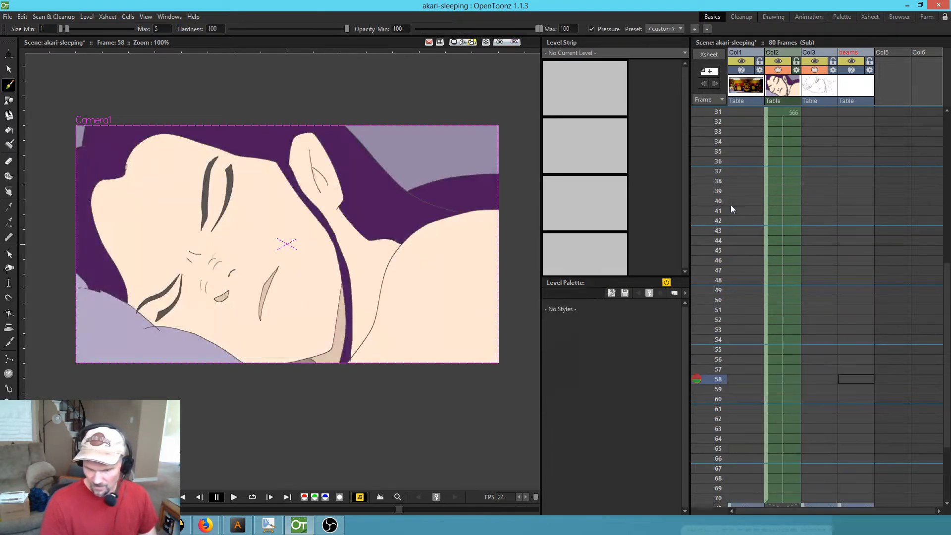
{"action": "scroll", "coordinate": [726, 173], "scroll_direction": "up", "scroll_amount": 2}
{"action": "left_click_drag", "start_coordinate": [713, 217], "coordinate": [712, 326]}
{"action": "scroll", "coordinate": [711, 320], "scroll_direction": "down", "scroll_amount": 6}
{"action": "scroll", "coordinate": [712, 320], "scroll_direction": "down", "scroll_amount": 8}
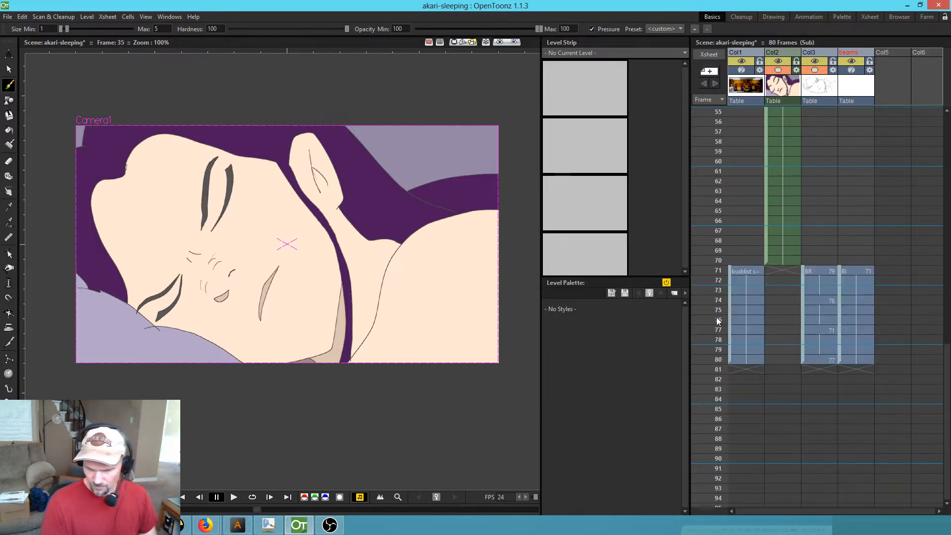
{"action": "left_click", "coordinate": [787, 261]}
{"action": "left_click_drag", "start_coordinate": [785, 367], "coordinate": [787, 367]}
{"action": "left_click", "coordinate": [794, 271]}
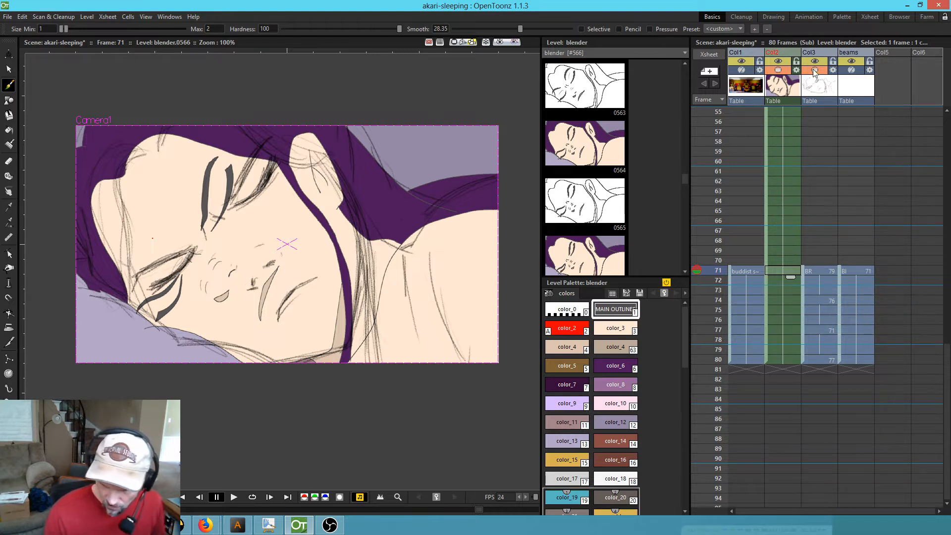
- Choose the MAIN OUTLINE style in the blender palette and save the work
{"action": "left_click", "coordinate": [796, 71]}
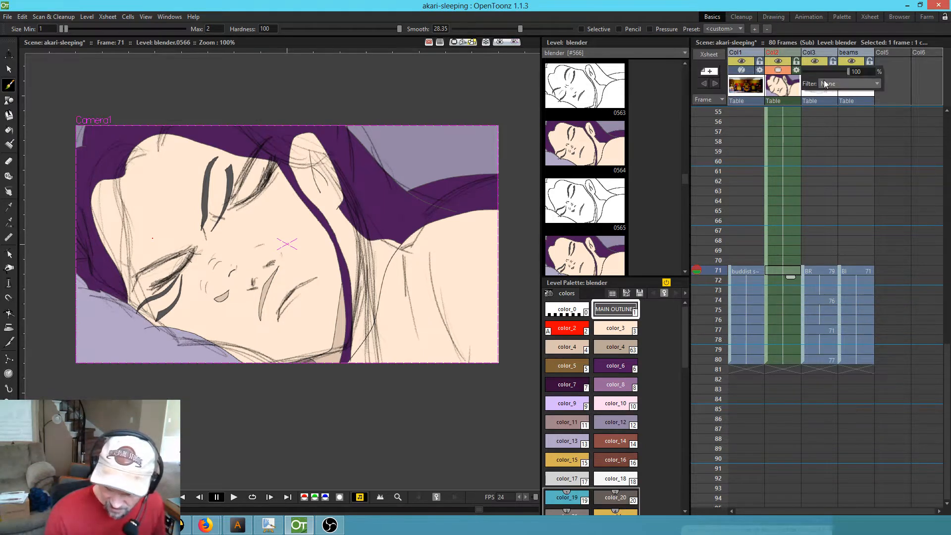
{"action": "left_click", "coordinate": [703, 249]}
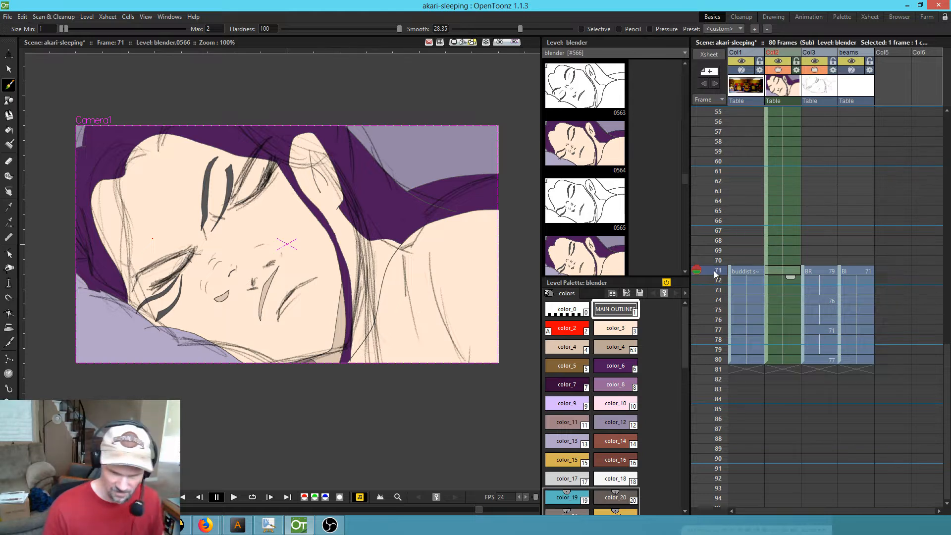
{"action": "left_click", "coordinate": [623, 309]}
{"action": "key", "text": "ctrl+s"}
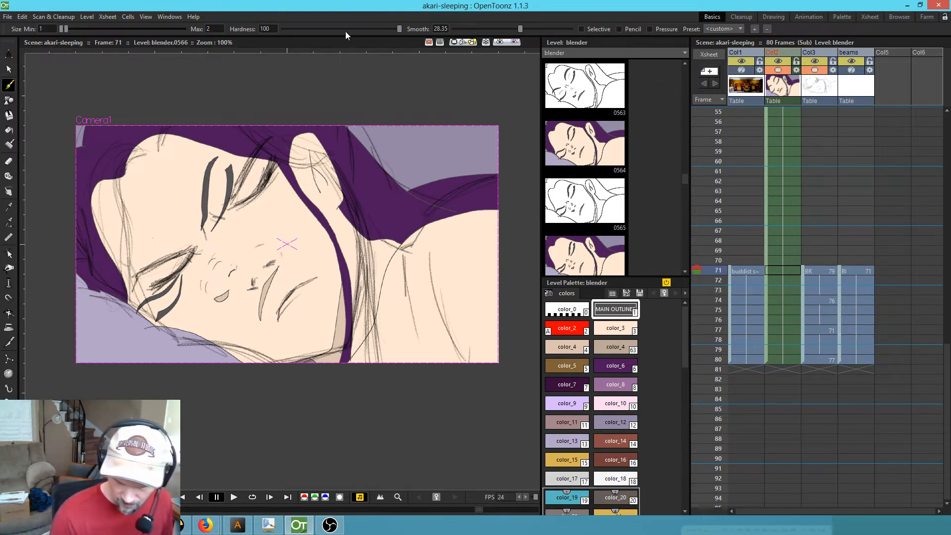
- Set the brush hardness to 43.59 and smoothing to 24.36, and start a new blender drawing at frame 71 in Col2
{"action": "left_click_drag", "start_coordinate": [399, 28], "coordinate": [334, 28]}
{"action": "left_click_drag", "start_coordinate": [520, 30], "coordinate": [511, 29]}
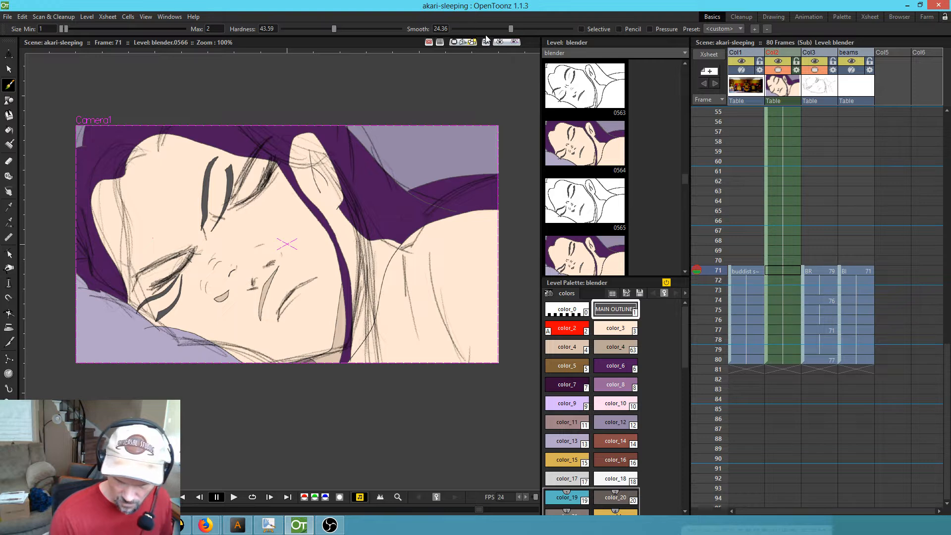
{"action": "left_click", "coordinate": [414, 230]}
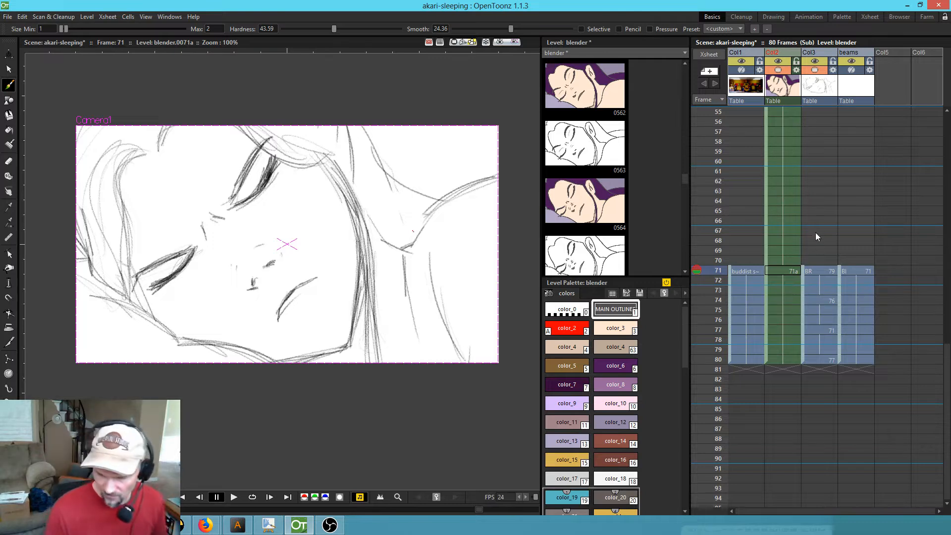
{"action": "left_click", "coordinate": [784, 269]}
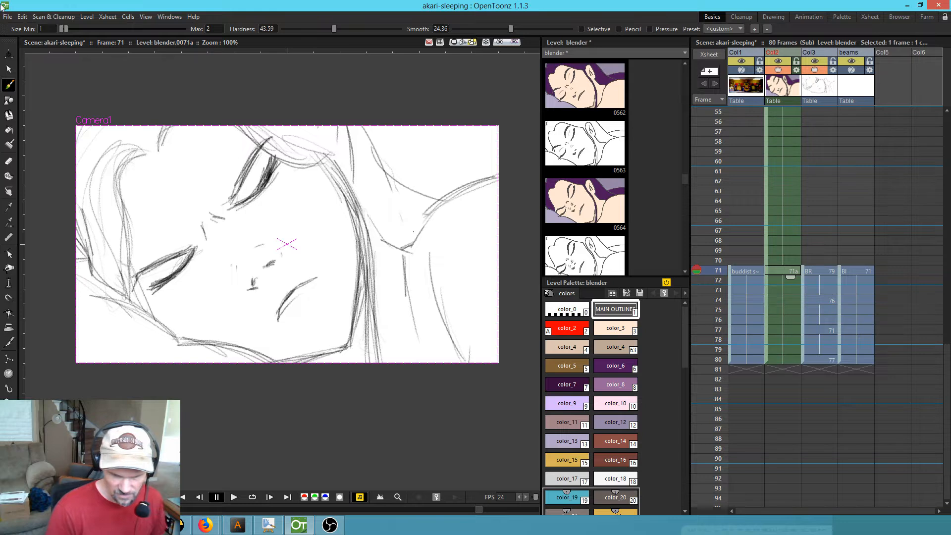
- Examine the Autocreation options in the Drawing preferences without changing them
{"action": "left_click", "coordinate": [7, 17]}
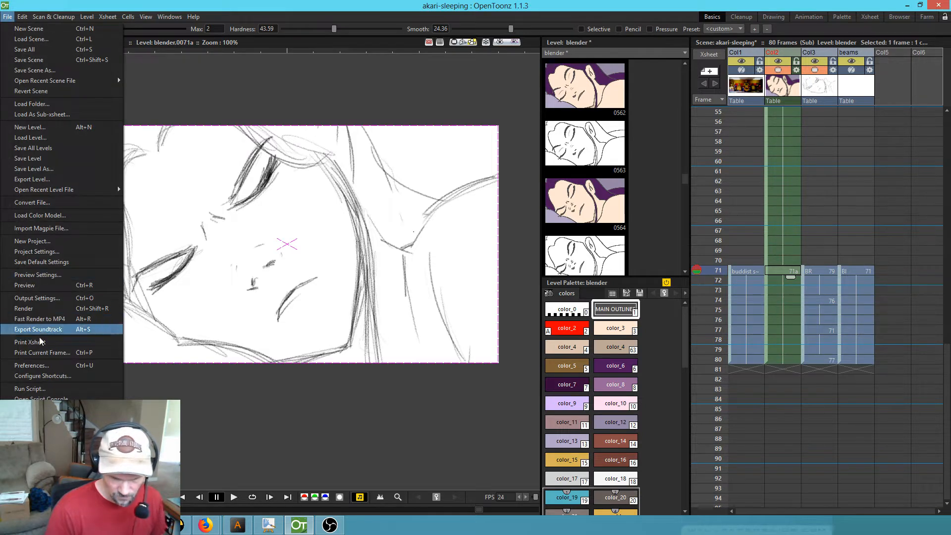
{"action": "left_click", "coordinate": [32, 366]}
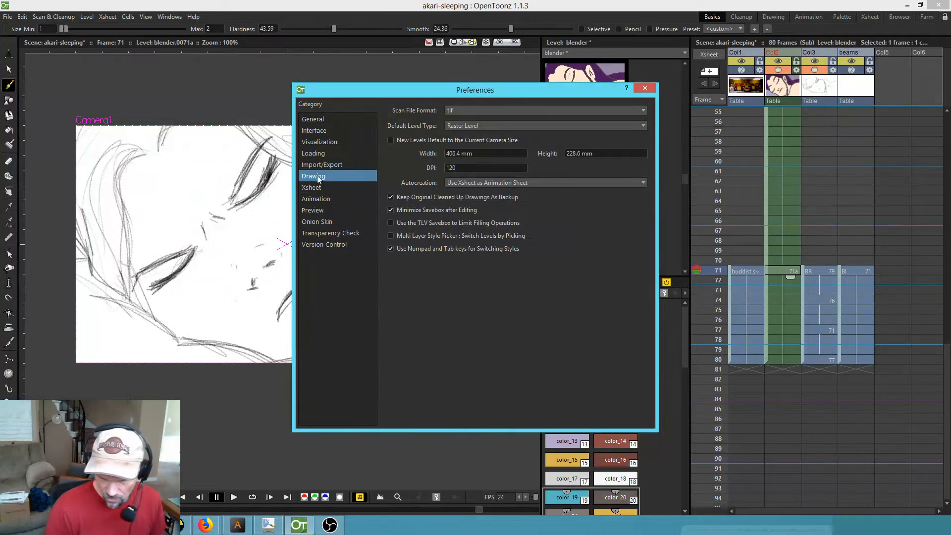
{"action": "left_click", "coordinate": [493, 183]}
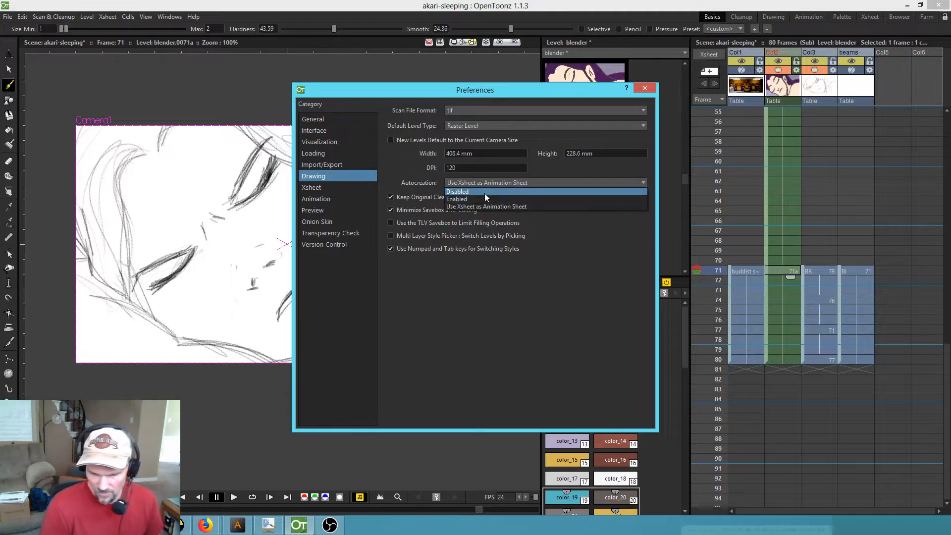
{"action": "left_click", "coordinate": [562, 93]}
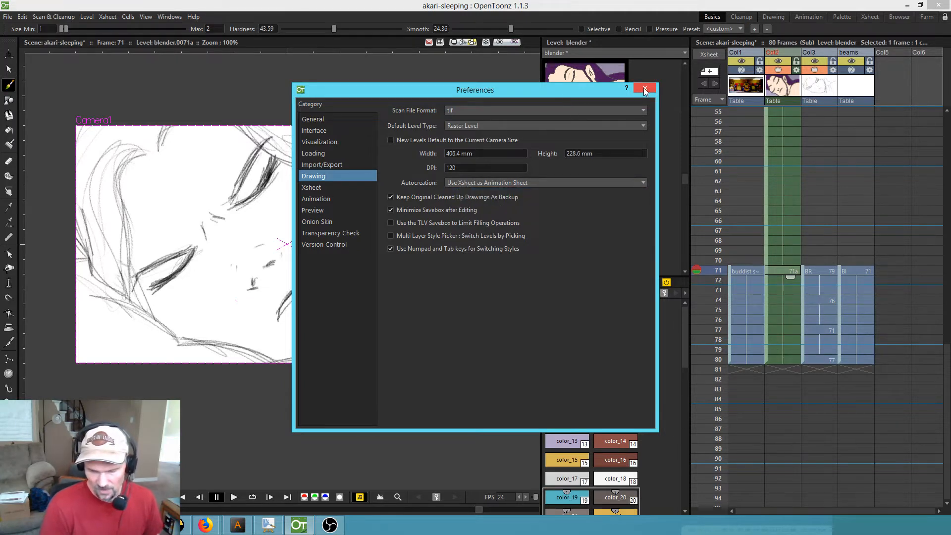
{"action": "left_click", "coordinate": [644, 90]}
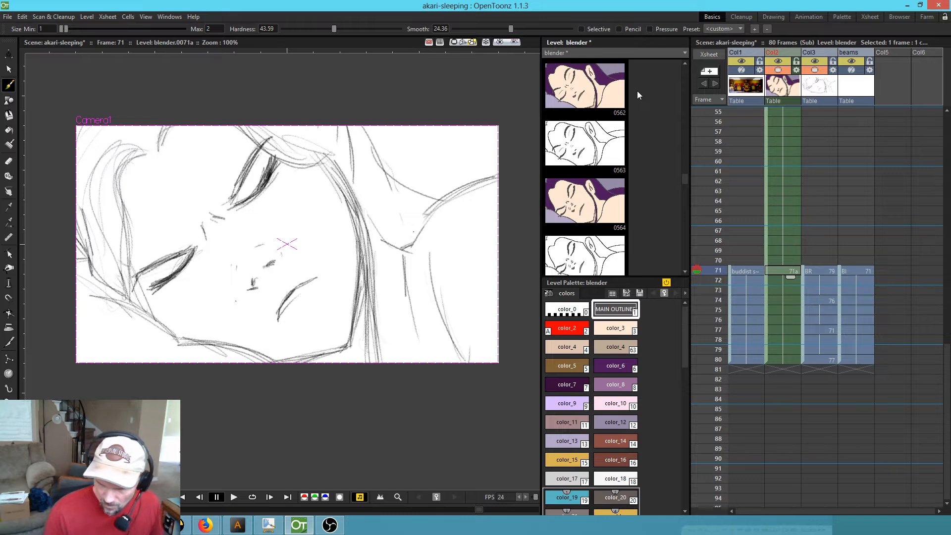
- Lower the opacity of the BR rough column to 25% and return to the frame 71 drawing in Col2
{"action": "left_click", "coordinate": [832, 70]}
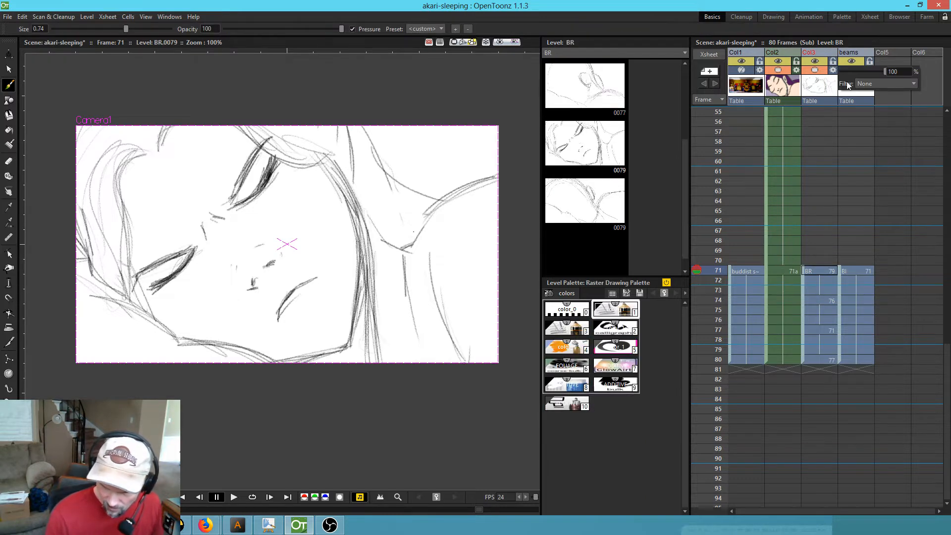
{"action": "left_click_drag", "start_coordinate": [885, 70], "coordinate": [852, 73]}
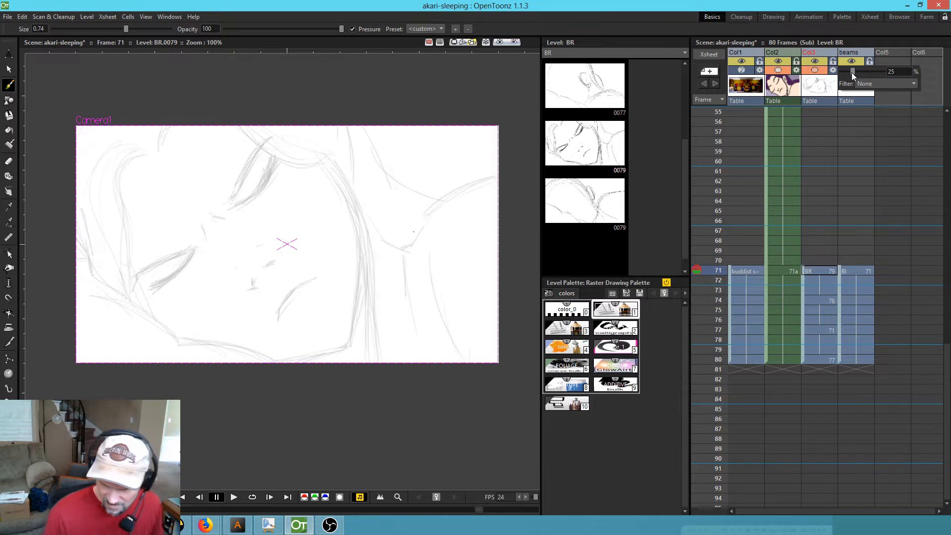
{"action": "left_click", "coordinate": [786, 271]}
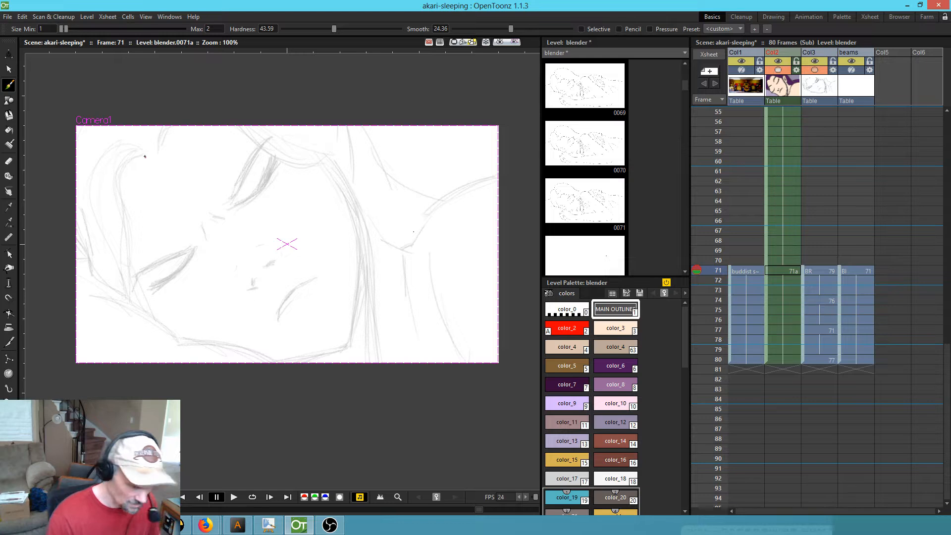
- Trace the hair strands beside the forehead and the long contour running under the face over the rough sketch
{"action": "mouse_move", "coordinate": [146, 154]}
{"action": "left_mouse_down"}
{"action": "mouse_move", "coordinate": [120, 190]}
{"action": "mouse_move", "coordinate": [133, 236]}
{"action": "mouse_move", "coordinate": [129, 300]}
{"action": "left_mouse_up"}
{"action": "mouse_move", "coordinate": [128, 142]}
{"action": "left_mouse_down"}
{"action": "mouse_move", "coordinate": [101, 164]}
{"action": "mouse_move", "coordinate": [104, 191]}
{"action": "left_mouse_up"}
{"action": "left_click_drag", "start_coordinate": [112, 285], "coordinate": [113, 286]}
{"action": "left_click_drag", "start_coordinate": [94, 249], "coordinate": [105, 283]}
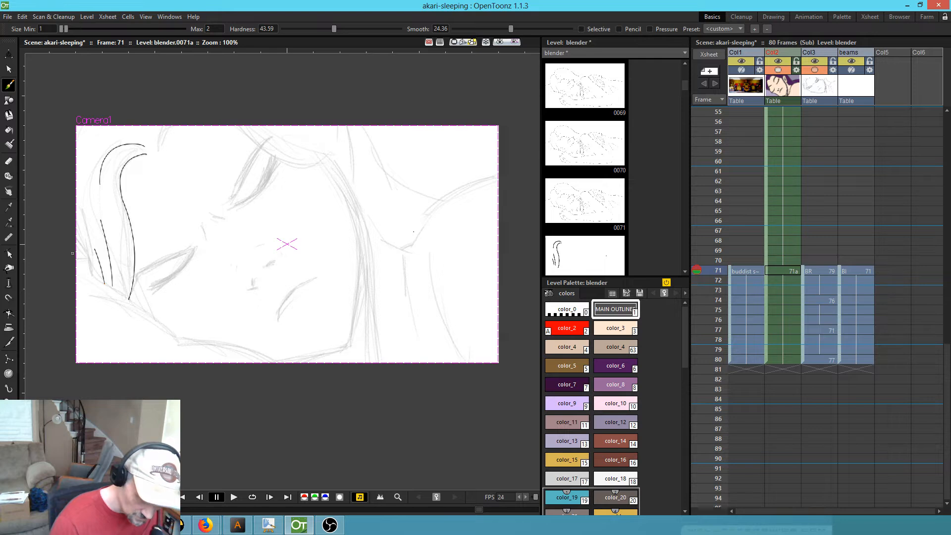
{"action": "mouse_move", "coordinate": [92, 274]}
{"action": "left_mouse_down"}
{"action": "mouse_move", "coordinate": [182, 340]}
{"action": "mouse_move", "coordinate": [238, 344]}
{"action": "mouse_move", "coordinate": [277, 361]}
{"action": "left_mouse_up"}
- Set the brush hardness to 12.82 and ink the cheek-to-chin contour, the mouth and the nose
{"action": "mouse_move", "coordinate": [326, 165]}
{"action": "left_mouse_down"}
{"action": "mouse_move", "coordinate": [356, 241]}
{"action": "mouse_move", "coordinate": [349, 338]}
{"action": "left_mouse_up"}
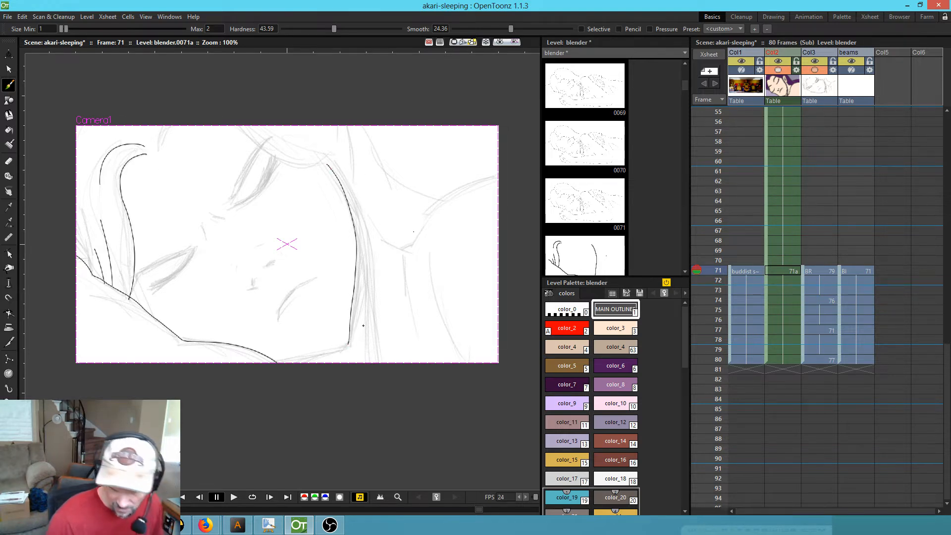
{"action": "key", "text": "ctrl+z"}
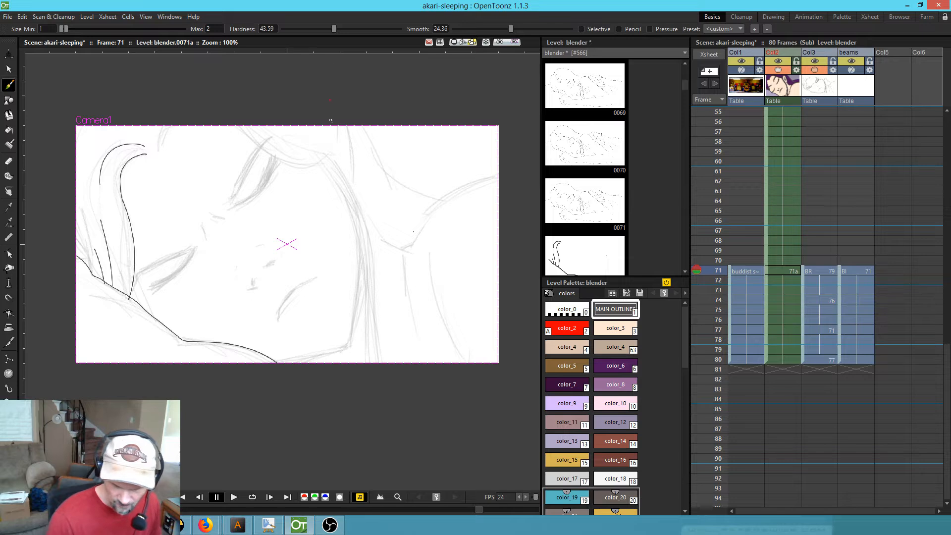
{"action": "left_click_drag", "start_coordinate": [333, 29], "coordinate": [290, 30]}
{"action": "mouse_move", "coordinate": [330, 162]}
{"action": "left_mouse_down"}
{"action": "mouse_move", "coordinate": [355, 217]}
{"action": "mouse_move", "coordinate": [361, 285]}
{"action": "mouse_move", "coordinate": [352, 341]}
{"action": "mouse_move", "coordinate": [317, 359]}
{"action": "left_mouse_up"}
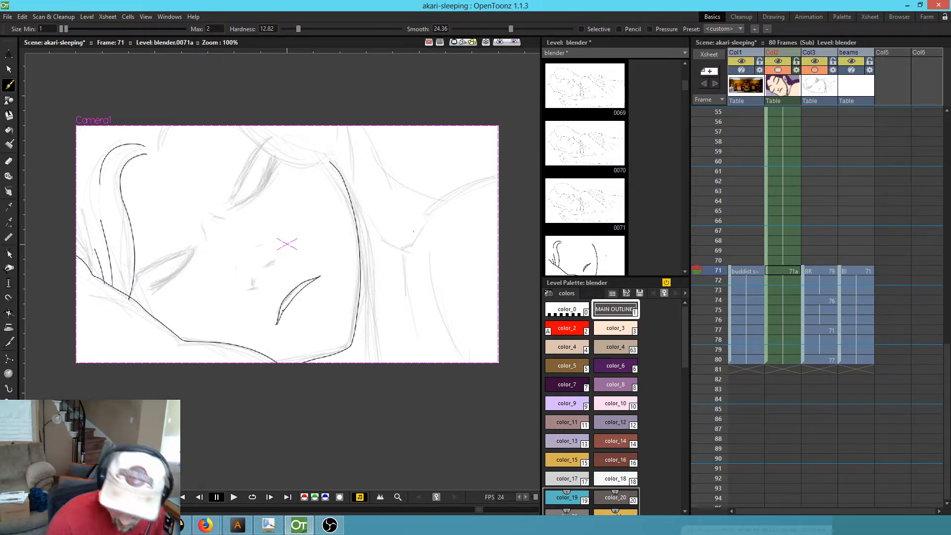
{"action": "left_click_drag", "start_coordinate": [315, 302], "coordinate": [303, 315]}
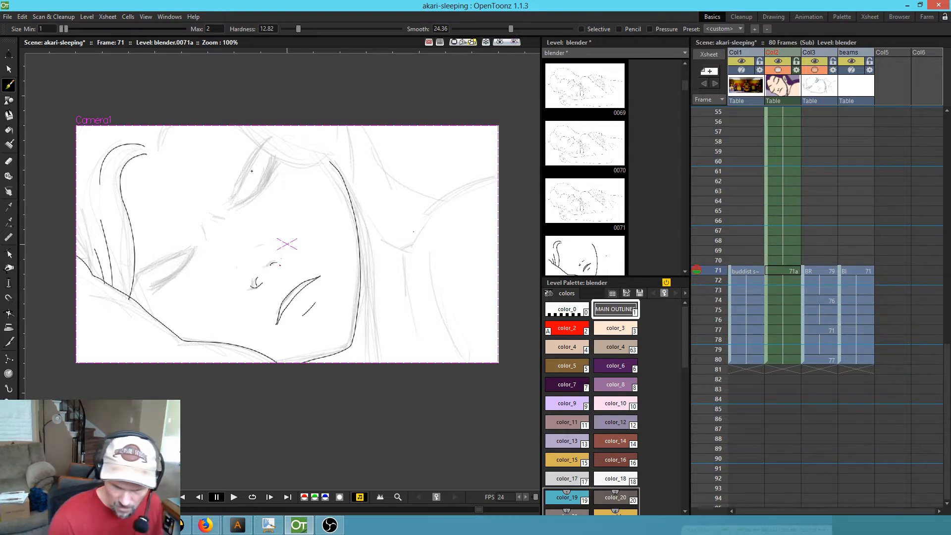
- Ink the outlines of both eyes and brows, plus the crease marks between the brows
{"action": "left_click_drag", "start_coordinate": [230, 198], "coordinate": [275, 134]}
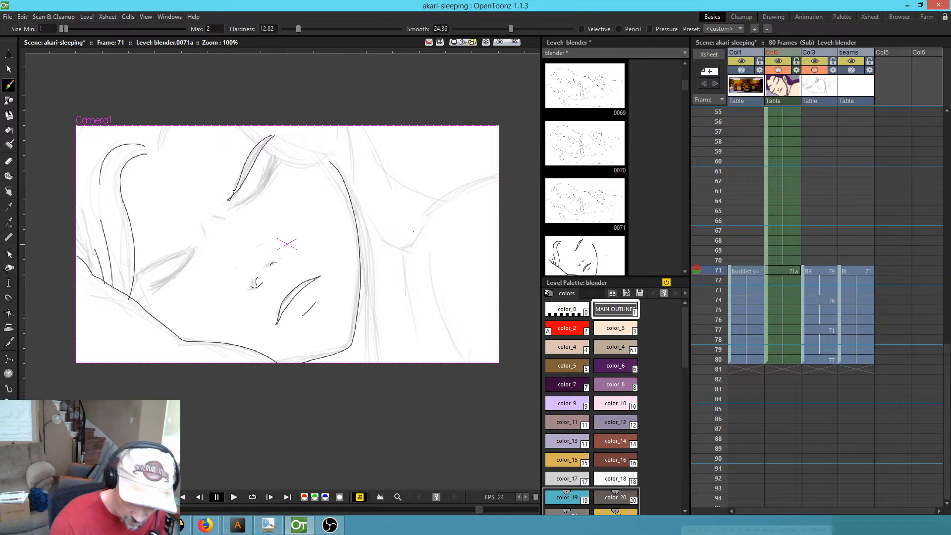
{"action": "left_click_drag", "start_coordinate": [190, 244], "coordinate": [139, 274]}
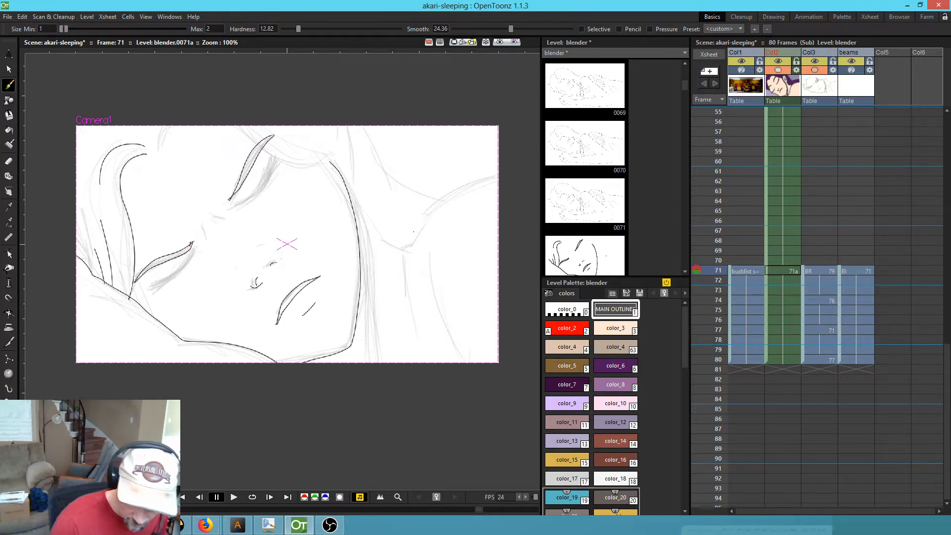
{"action": "mouse_move", "coordinate": [201, 223]}
{"action": "left_mouse_down"}
{"action": "mouse_move", "coordinate": [204, 239]}
{"action": "mouse_move", "coordinate": [156, 283]}
{"action": "left_mouse_up"}
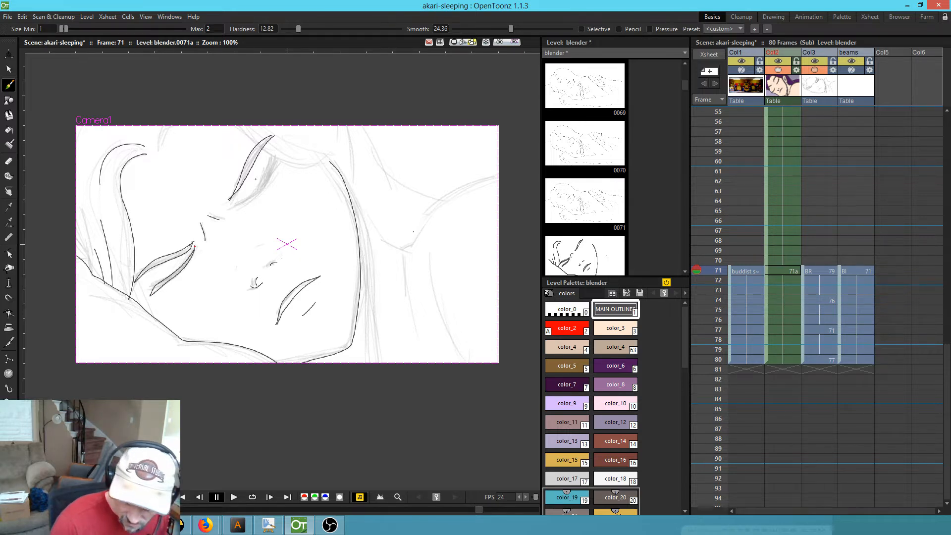
{"action": "left_click_drag", "start_coordinate": [237, 204], "coordinate": [278, 148]}
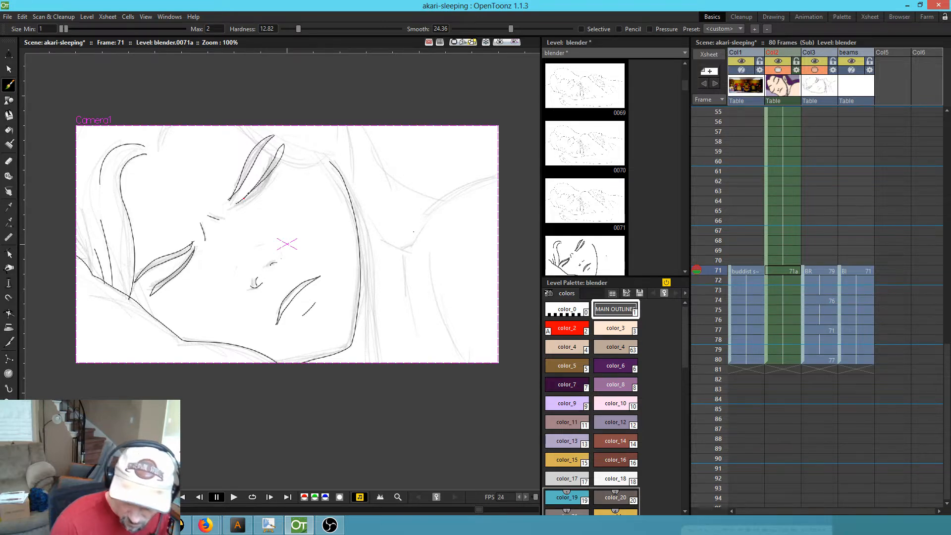
- Undo the upper eye's lower outline and try replacing it with thicker strokes at maximum brush size 23.45 and hardness 100
{"action": "key", "text": "ctrl+z"}
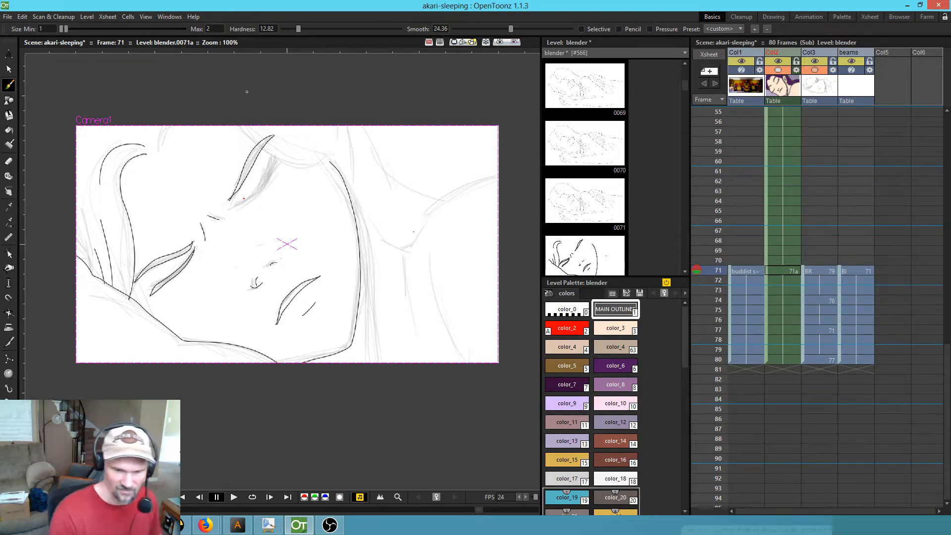
{"action": "left_click_drag", "start_coordinate": [67, 27], "coordinate": [97, 23]}
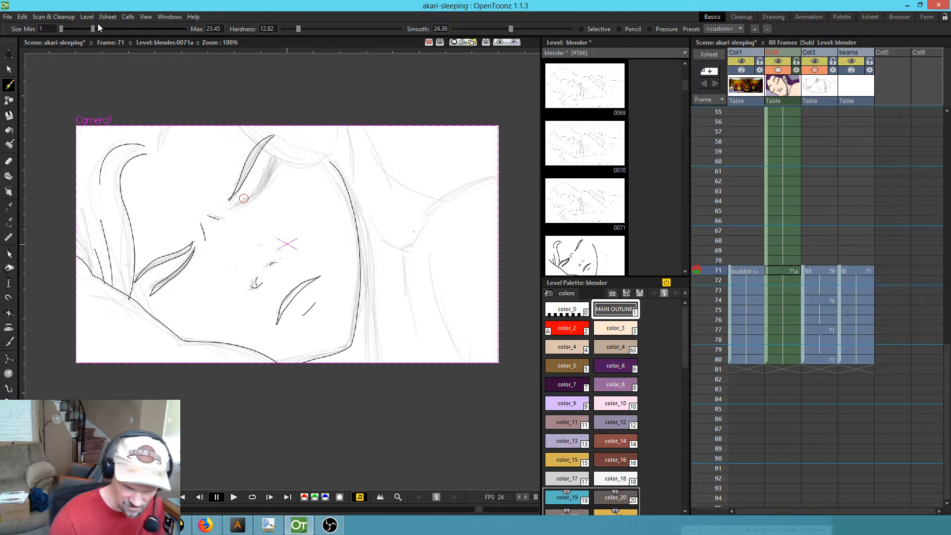
{"action": "left_click_drag", "start_coordinate": [240, 203], "coordinate": [271, 172]}
{"action": "key", "text": "ctrl+z"}
{"action": "left_click_drag", "start_coordinate": [333, 29], "coordinate": [403, 30]}
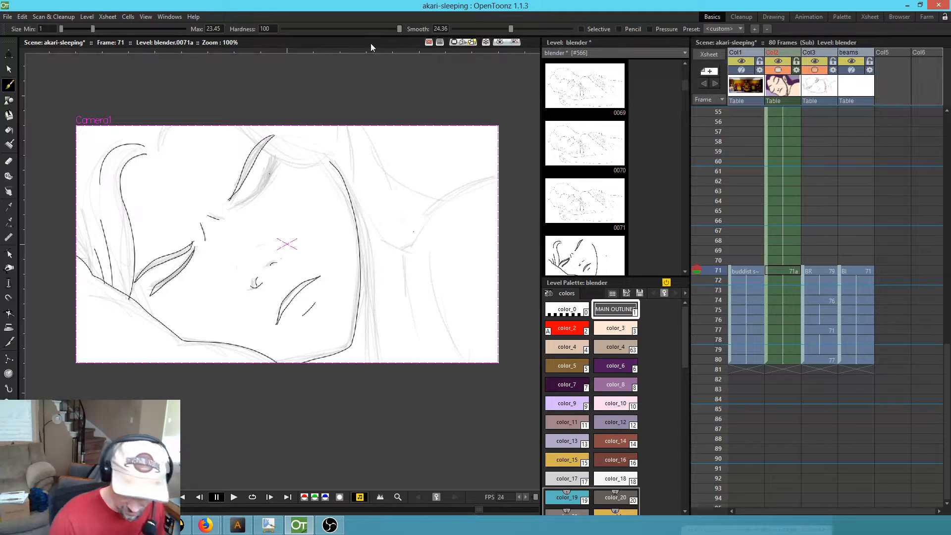
{"action": "left_click_drag", "start_coordinate": [236, 206], "coordinate": [261, 189]}
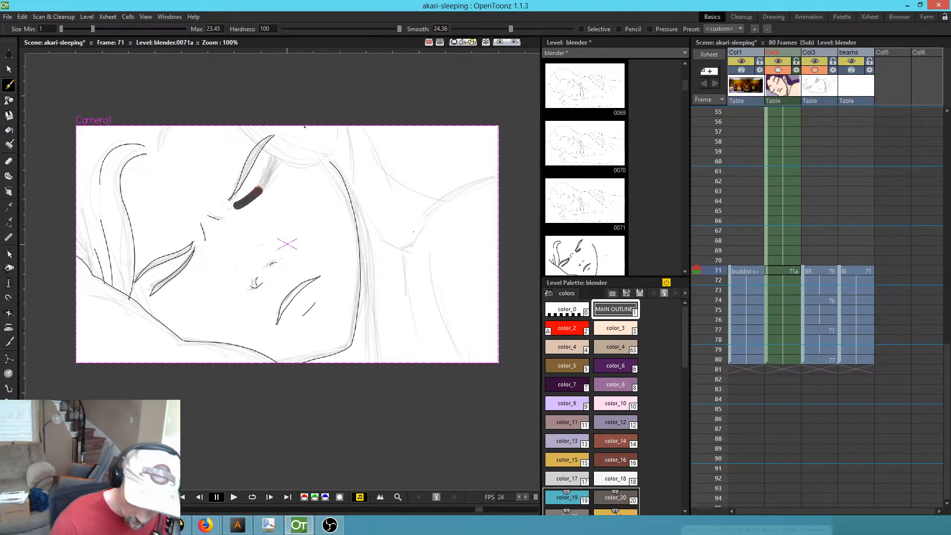
{"action": "key", "text": "ctrl+z"}
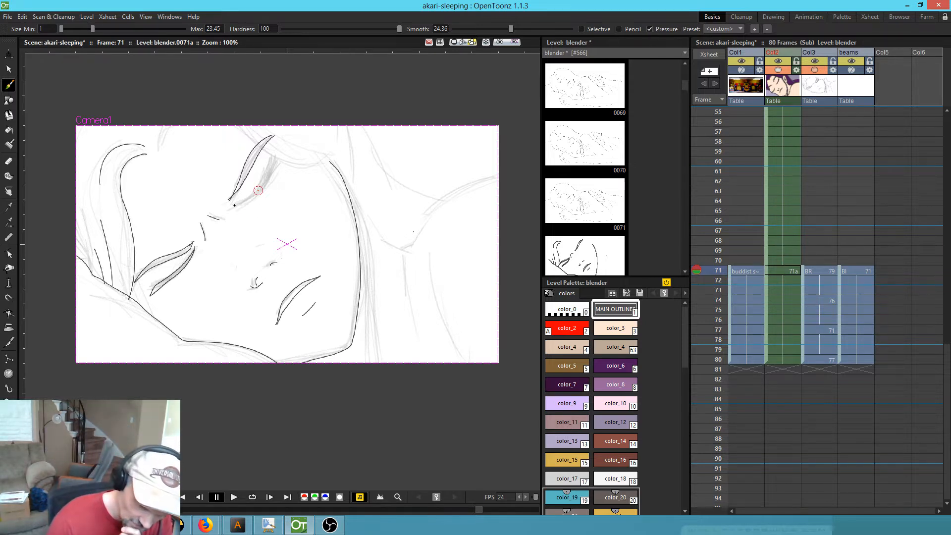
- Ink the upper eye's lower lid line as one tapered, pressure-sensitive stroke with a maximum brush size of 32.26
{"action": "left_click_drag", "start_coordinate": [241, 200], "coordinate": [274, 152]}
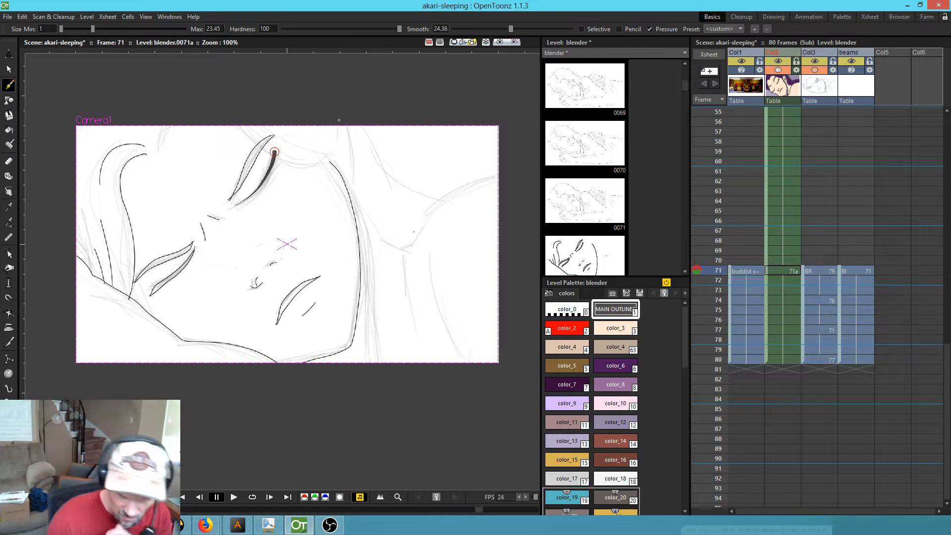
{"action": "key", "text": "ctrl+z"}
{"action": "left_click_drag", "start_coordinate": [93, 29], "coordinate": [103, 29]}
{"action": "left_click_drag", "start_coordinate": [238, 203], "coordinate": [273, 157]}
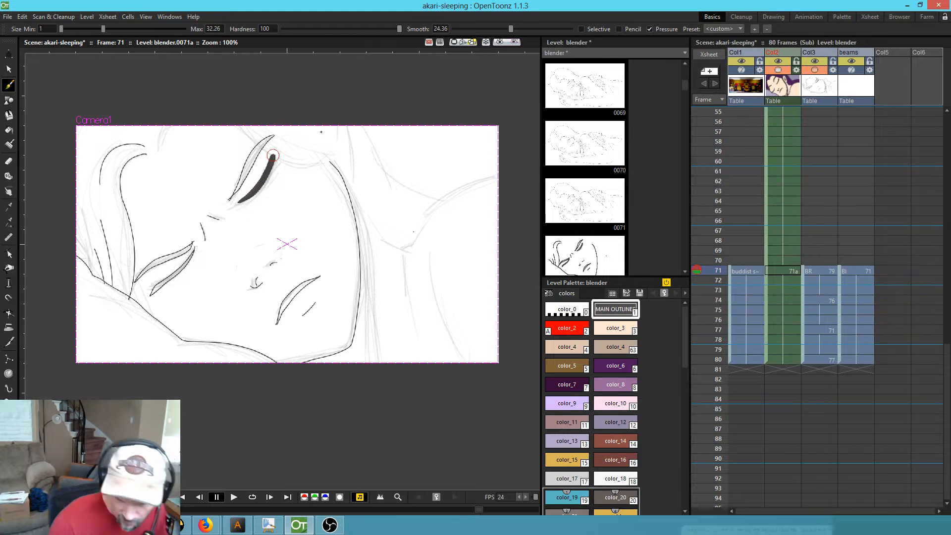
{"action": "key", "text": "ctrl+z"}
{"action": "mouse_move", "coordinate": [237, 202]}
{"action": "left_mouse_down"}
{"action": "mouse_move", "coordinate": [263, 182]}
{"action": "mouse_move", "coordinate": [274, 154]}
{"action": "left_mouse_up"}
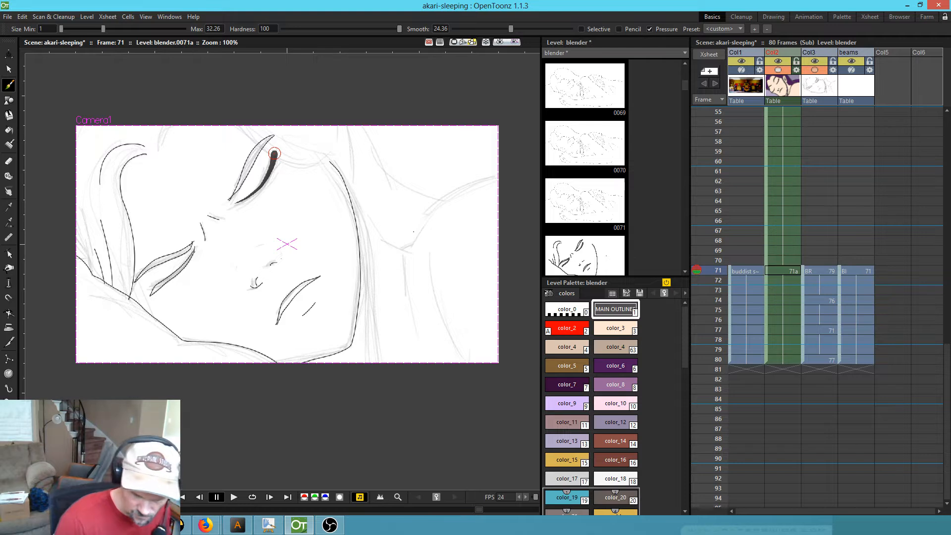
- Erase the thin outlines of the lower eye and the upper eye's top lid, raising the eraser size to 30
{"action": "left_click_drag", "start_coordinate": [195, 248], "coordinate": [147, 294]}
{"action": "key", "text": "ctrl+z"}
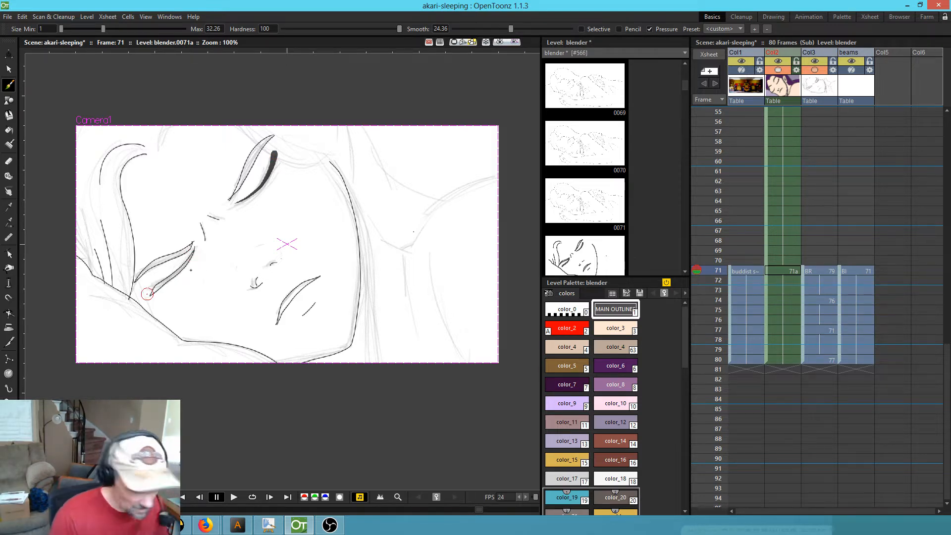
{"action": "key", "text": "a"}
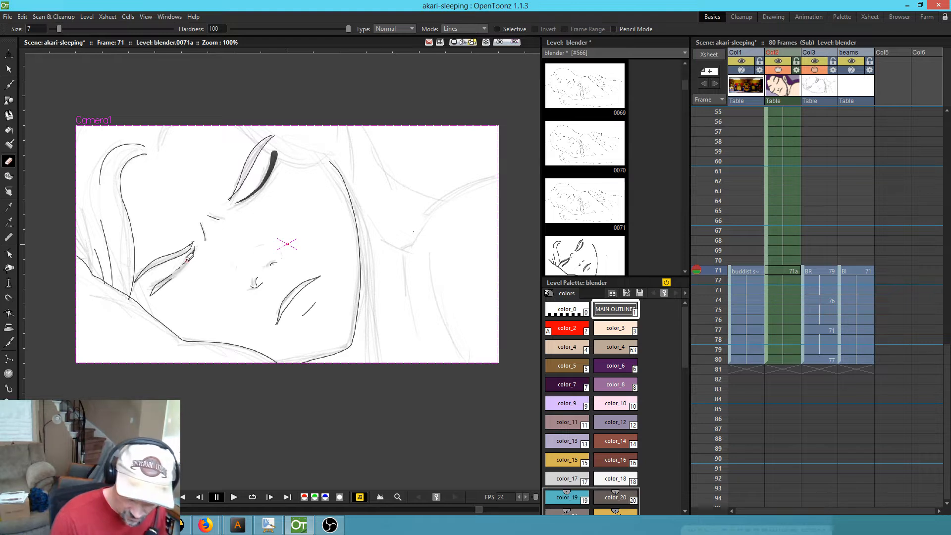
{"action": "mouse_move", "coordinate": [178, 270]}
{"action": "left_mouse_down"}
{"action": "mouse_move", "coordinate": [154, 292]}
{"action": "mouse_move", "coordinate": [171, 281]}
{"action": "left_mouse_up"}
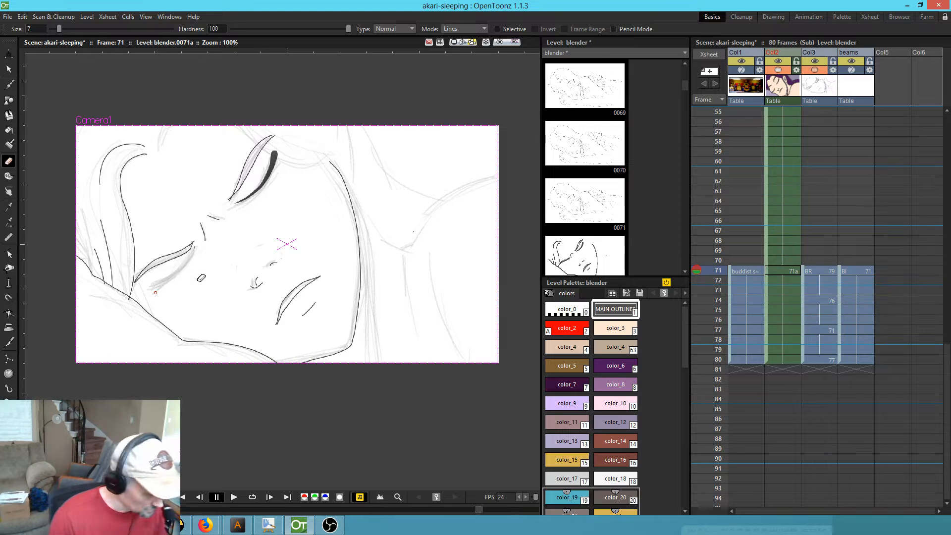
{"action": "left_click_drag", "start_coordinate": [59, 28], "coordinate": [86, 29]}
{"action": "mouse_move", "coordinate": [190, 238]}
{"action": "left_mouse_down"}
{"action": "mouse_move", "coordinate": [173, 262]}
{"action": "mouse_move", "coordinate": [150, 264]}
{"action": "mouse_move", "coordinate": [143, 283]}
{"action": "left_mouse_up"}
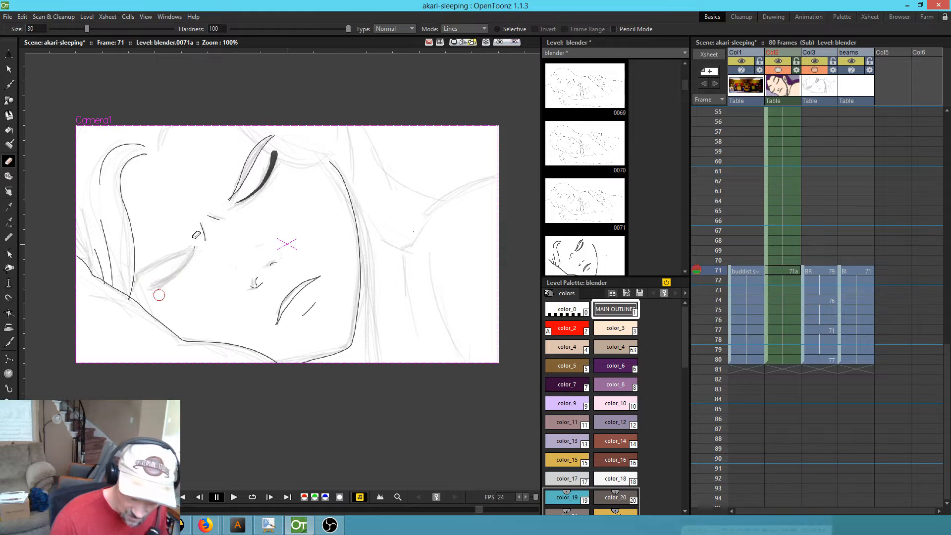
{"action": "mouse_move", "coordinate": [257, 169]}
{"action": "left_mouse_down"}
{"action": "mouse_move", "coordinate": [238, 185]}
{"action": "mouse_move", "coordinate": [280, 129]}
{"action": "left_mouse_up"}
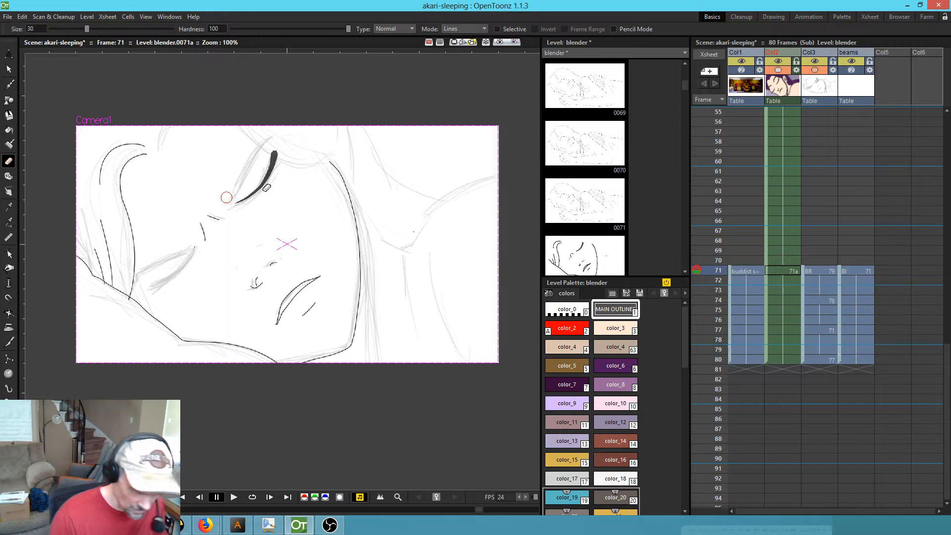
- Ink the upper eye's top lid as a thick tapered stroke, redoing it after comparing with the neighbouring drawing
{"action": "key", "text": "b"}
{"action": "left_click_drag", "start_coordinate": [230, 202], "coordinate": [273, 137]}
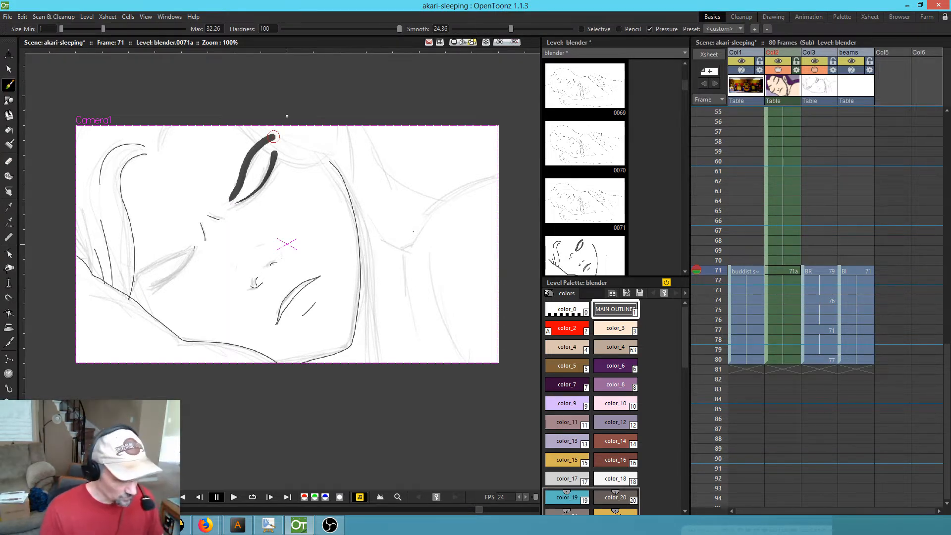
{"action": "key", "text": "comma"}
{"action": "key", "text": "period"}
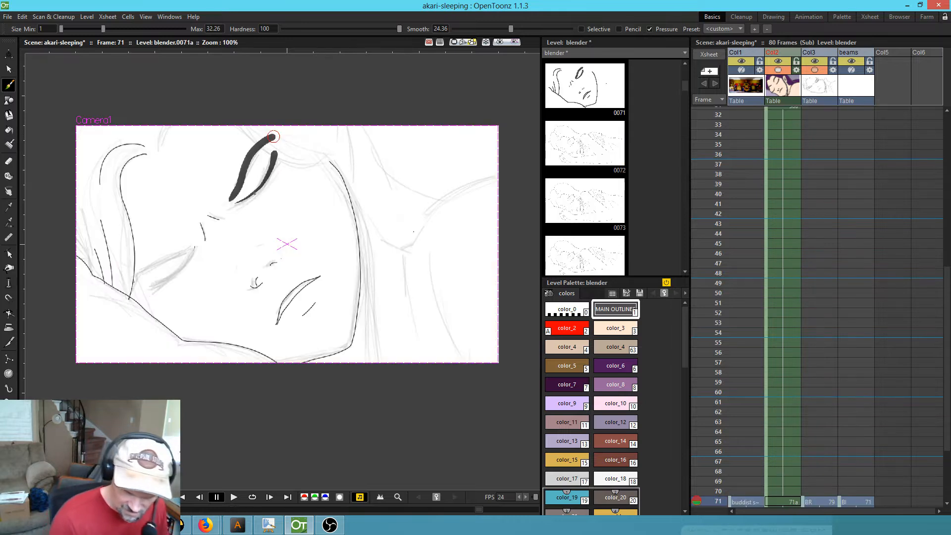
{"action": "key", "text": "ctrl+z"}
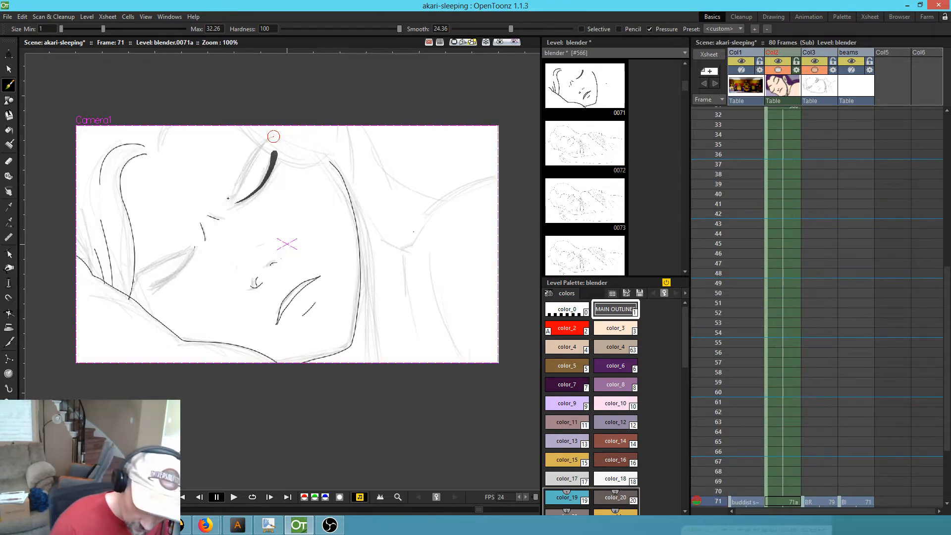
{"action": "key", "text": "comma"}
{"action": "key", "text": "period"}
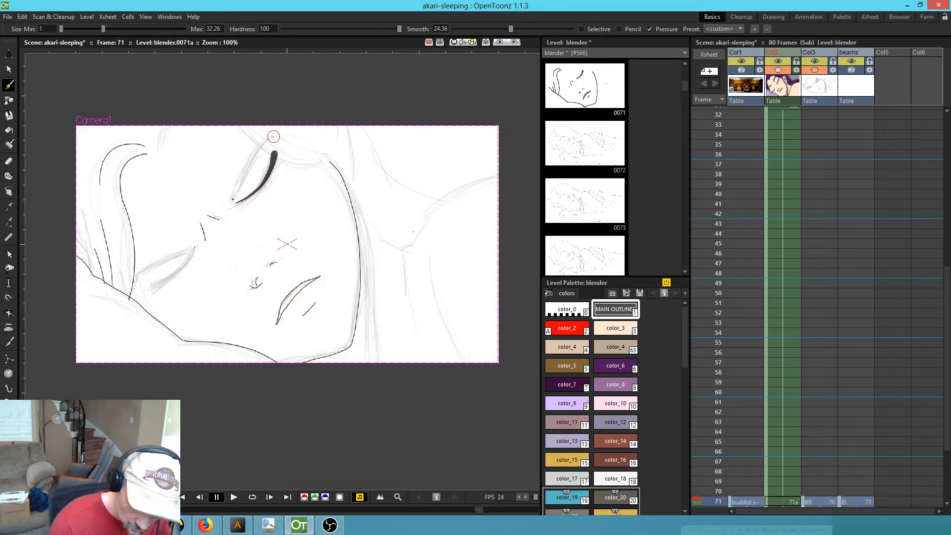
{"action": "mouse_move", "coordinate": [233, 196]}
{"action": "left_mouse_down"}
{"action": "mouse_move", "coordinate": [271, 139]}
{"action": "mouse_move", "coordinate": [236, 194]}
{"action": "left_mouse_up"}
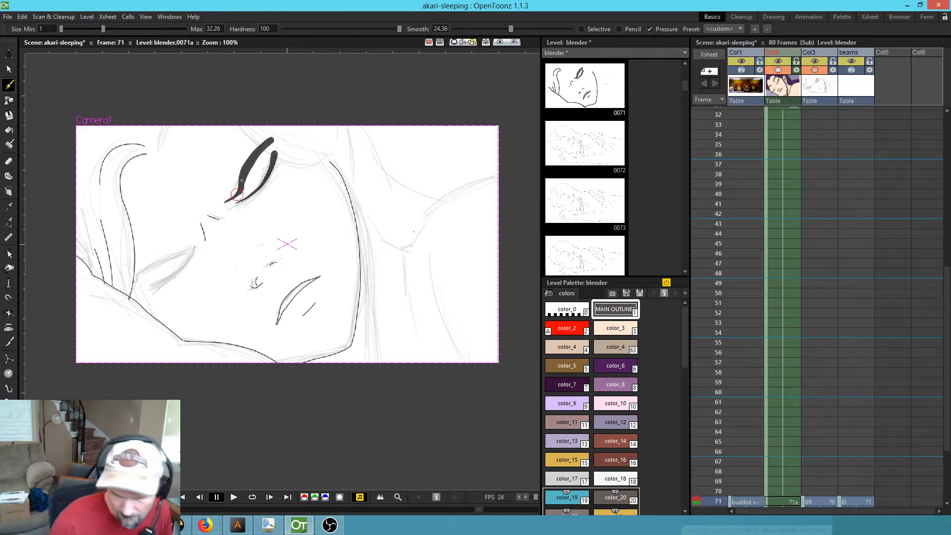
- Ink both lid lines of the lower eye with thick tapered strokes and compare the result with the neighbouring drawing
{"action": "left_click_drag", "start_coordinate": [194, 242], "coordinate": [141, 275]}
{"action": "left_click_drag", "start_coordinate": [192, 249], "coordinate": [149, 291]}
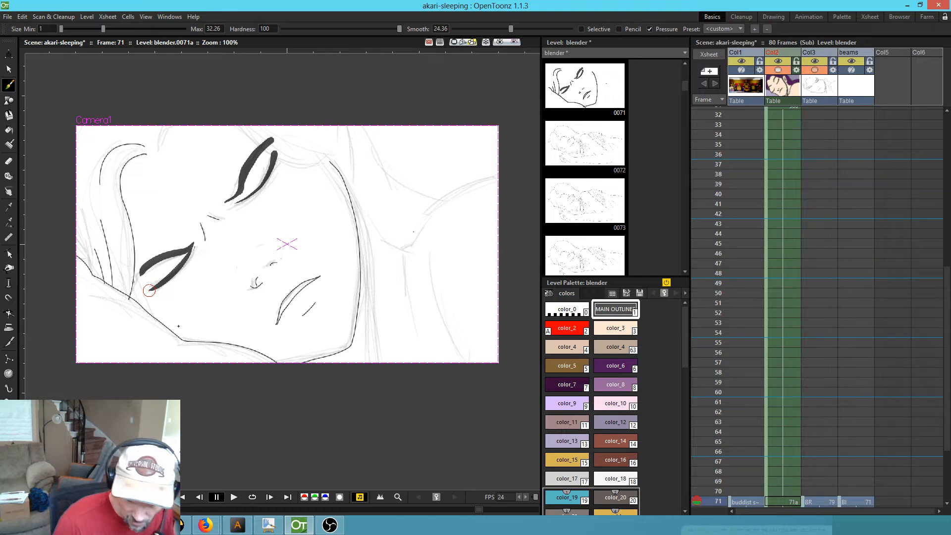
{"action": "key", "text": "comma"}
{"action": "key", "text": "period"}
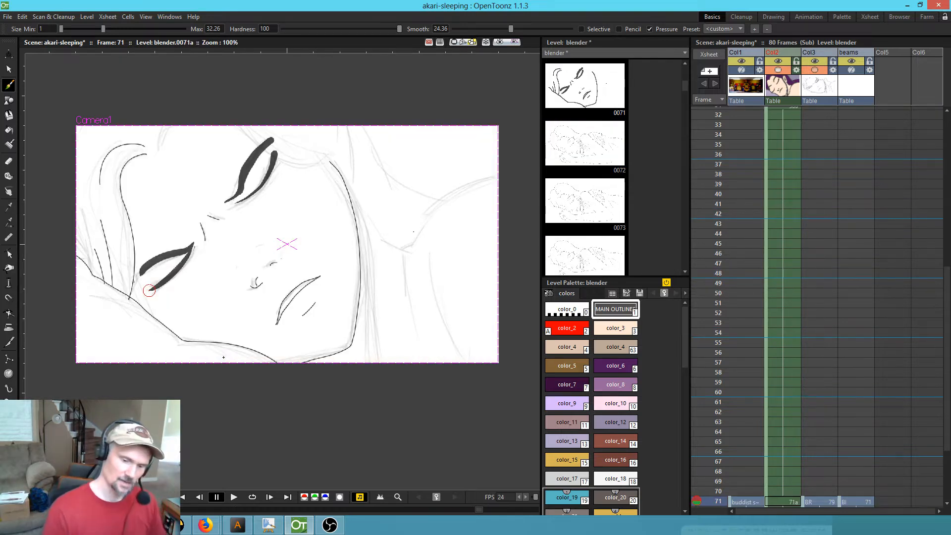
- Turn off brush pressure and set the maximum brush size to 2
{"action": "left_click_drag", "start_coordinate": [92, 31], "coordinate": [64, 35]}
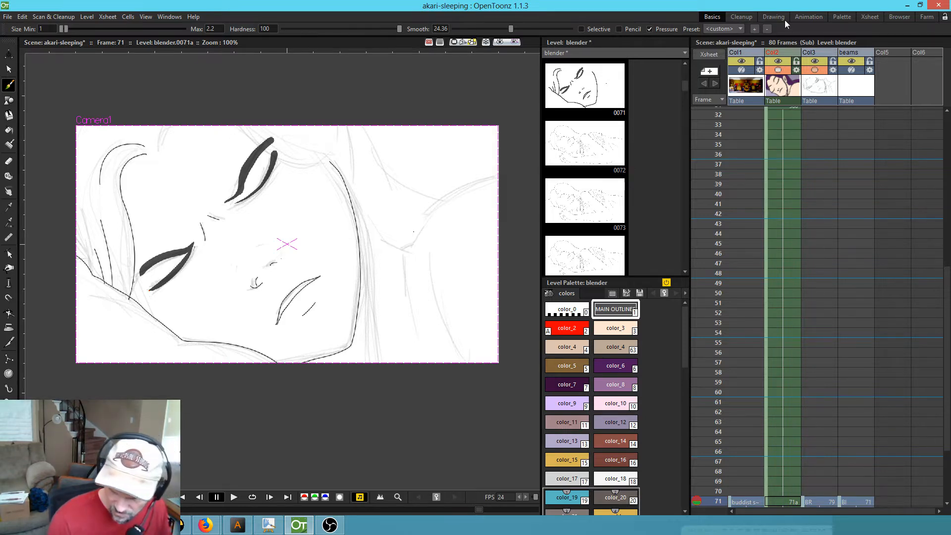
{"action": "left_click", "coordinate": [651, 29]}
{"action": "left_click", "coordinate": [212, 29]}
{"action": "type", "text": "2"}
{"action": "key", "text": "Return"}
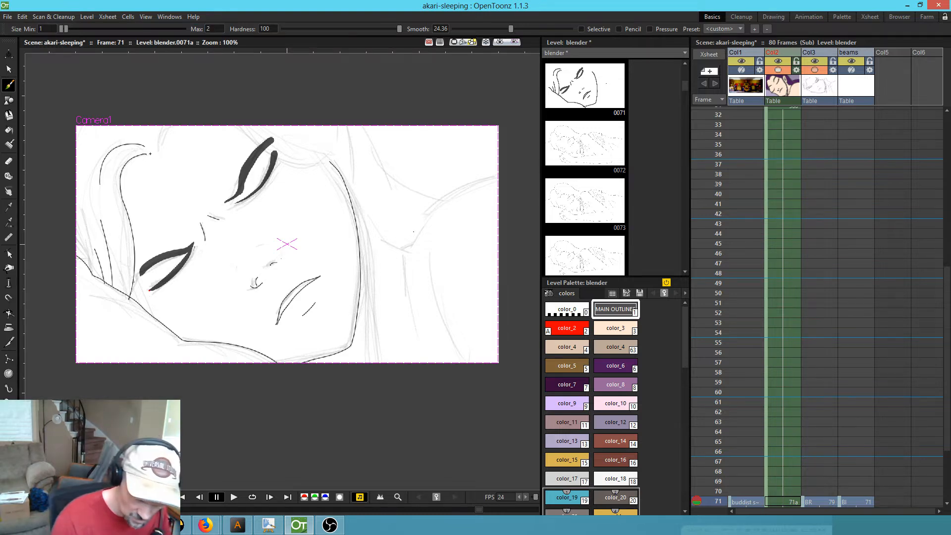
- Ink the upper hair strand, the hairline beside the upper eye, and the shoulder and arm contours over the rough sketch
{"action": "left_click_drag", "start_coordinate": [163, 148], "coordinate": [193, 112]}
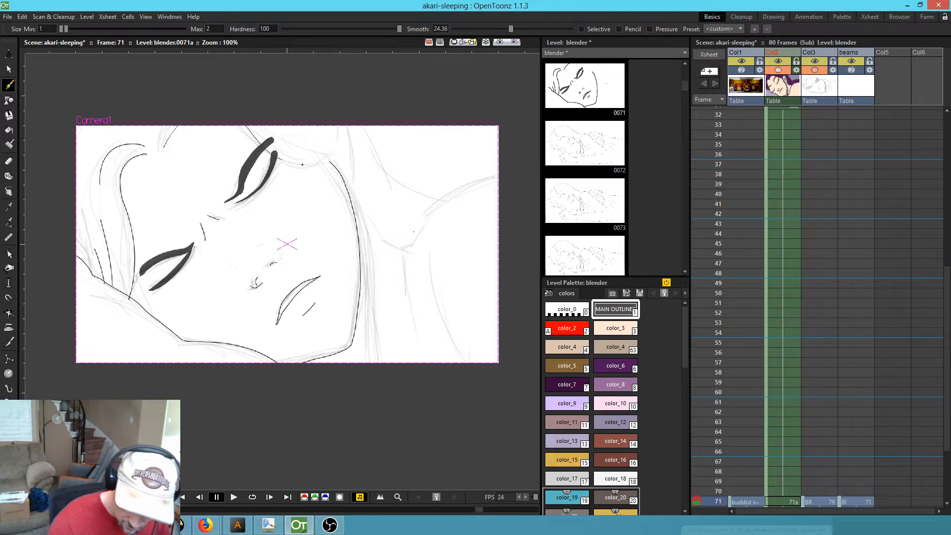
{"action": "left_click_drag", "start_coordinate": [327, 162], "coordinate": [356, 181]}
{"action": "mouse_move", "coordinate": [362, 122]}
{"action": "left_mouse_down"}
{"action": "mouse_move", "coordinate": [395, 181]}
{"action": "mouse_move", "coordinate": [444, 197]}
{"action": "mouse_move", "coordinate": [493, 177]}
{"action": "mouse_move", "coordinate": [444, 198]}
{"action": "left_mouse_up"}
{"action": "left_click_drag", "start_coordinate": [418, 228], "coordinate": [474, 360]}
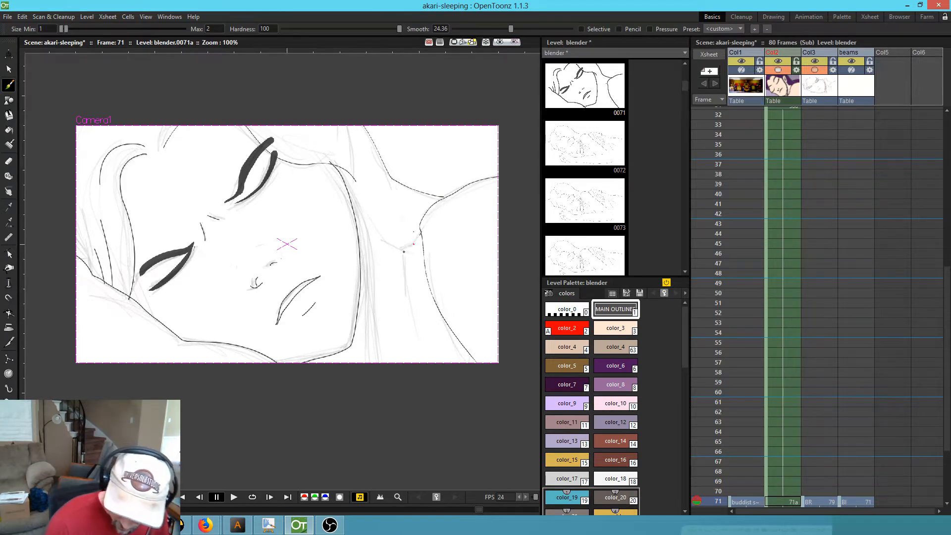
{"action": "left_click_drag", "start_coordinate": [411, 307], "coordinate": [446, 363]}
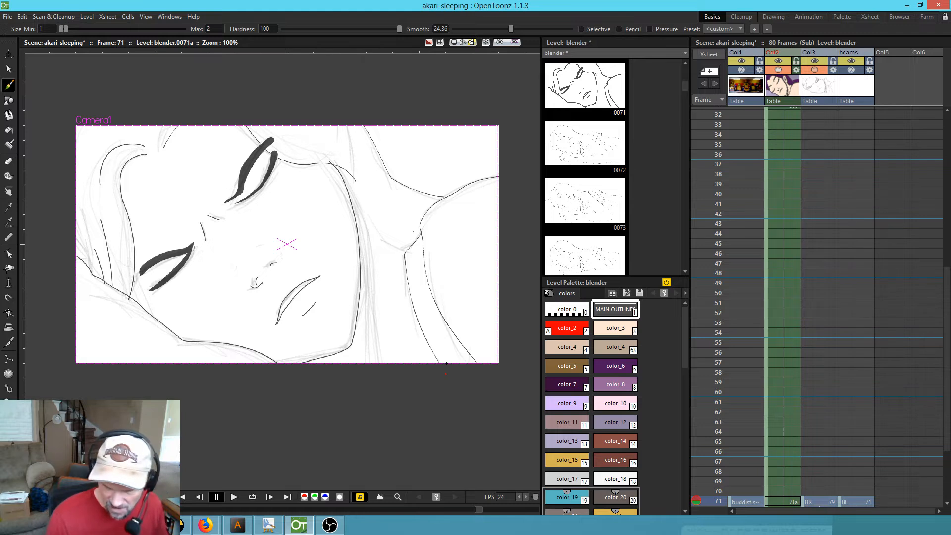
- Ink the curved line joining the cheek contour to the top of the arm, redrawing it to follow the sketch
{"action": "left_click", "coordinate": [503, 43]}
{"action": "left_click", "coordinate": [502, 43]}
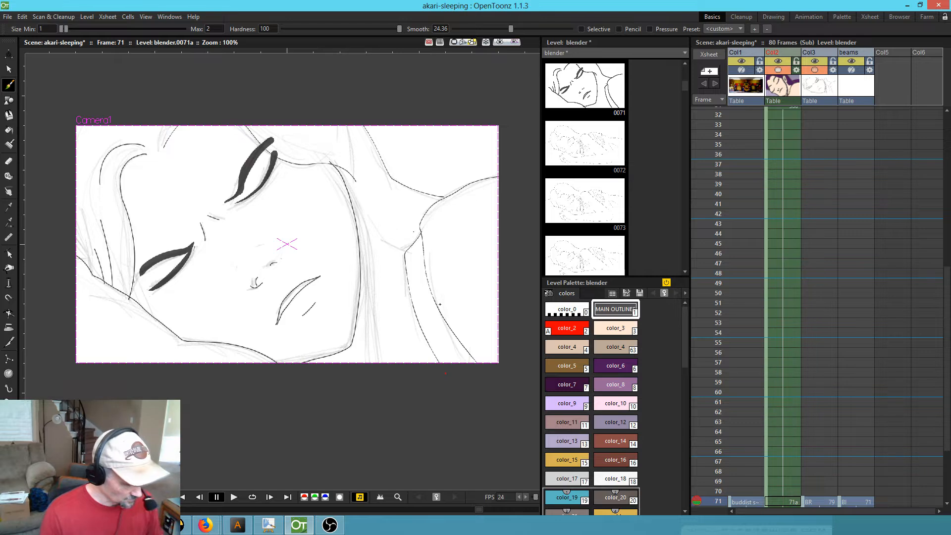
{"action": "left_click_drag", "start_coordinate": [439, 303], "coordinate": [435, 331]}
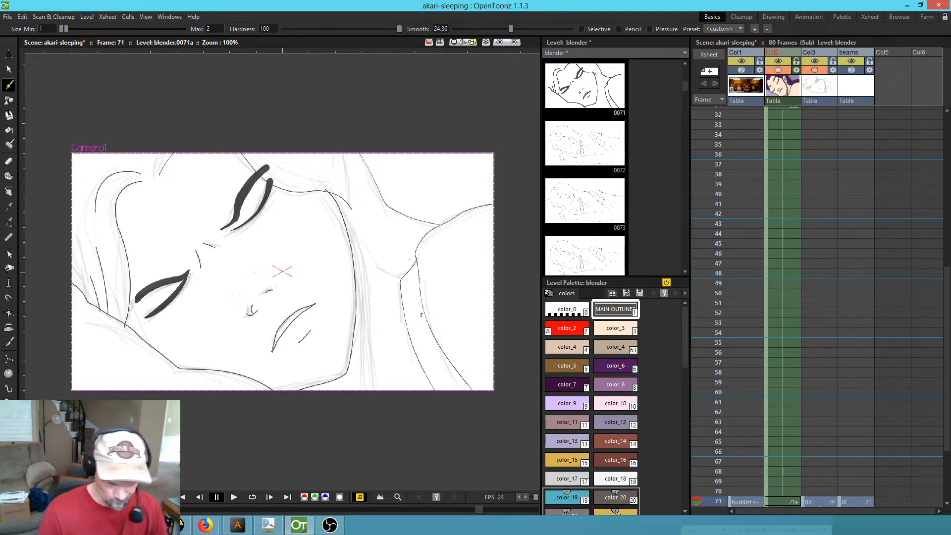
{"action": "scroll", "coordinate": [420, 317], "scroll_direction": "up", "scroll_amount": 4}
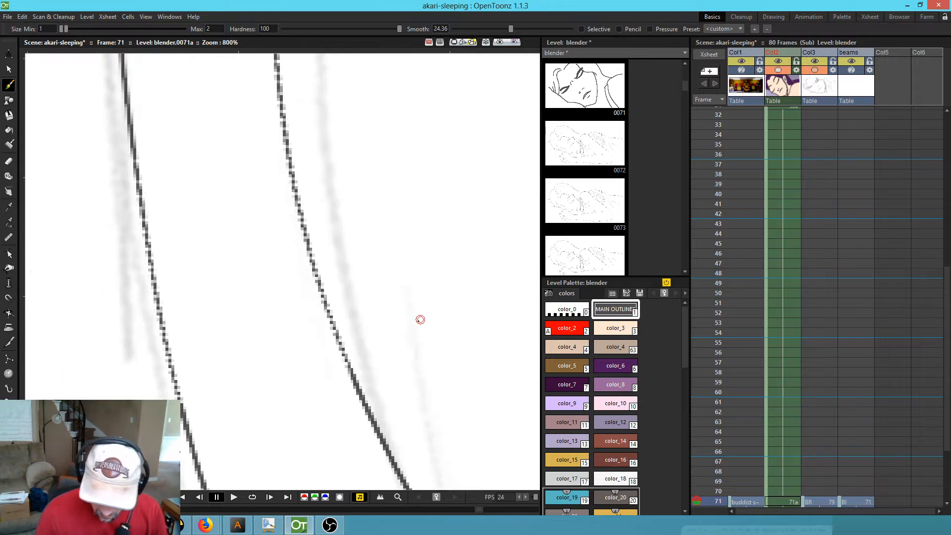
{"action": "scroll", "coordinate": [419, 323], "scroll_direction": "down", "scroll_amount": 4}
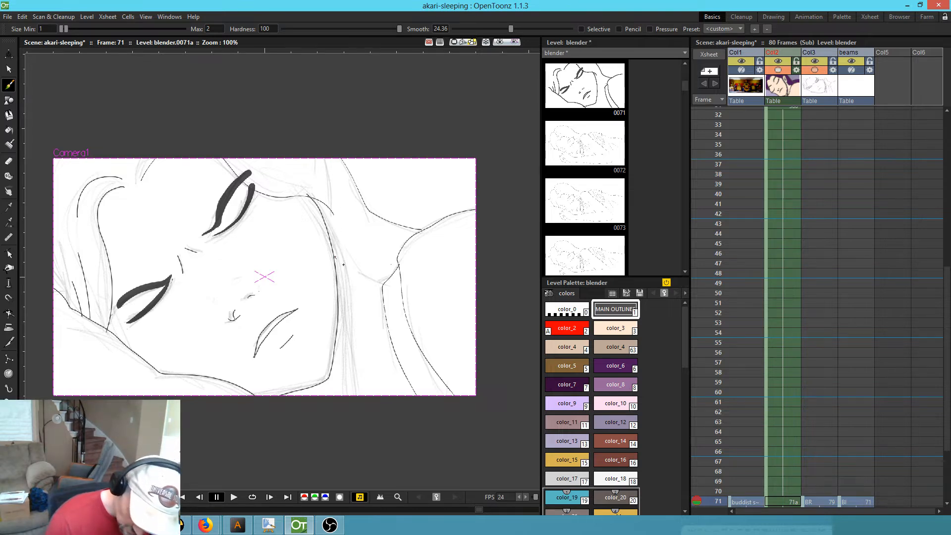
{"action": "left_click_drag", "start_coordinate": [371, 277], "coordinate": [383, 281]}
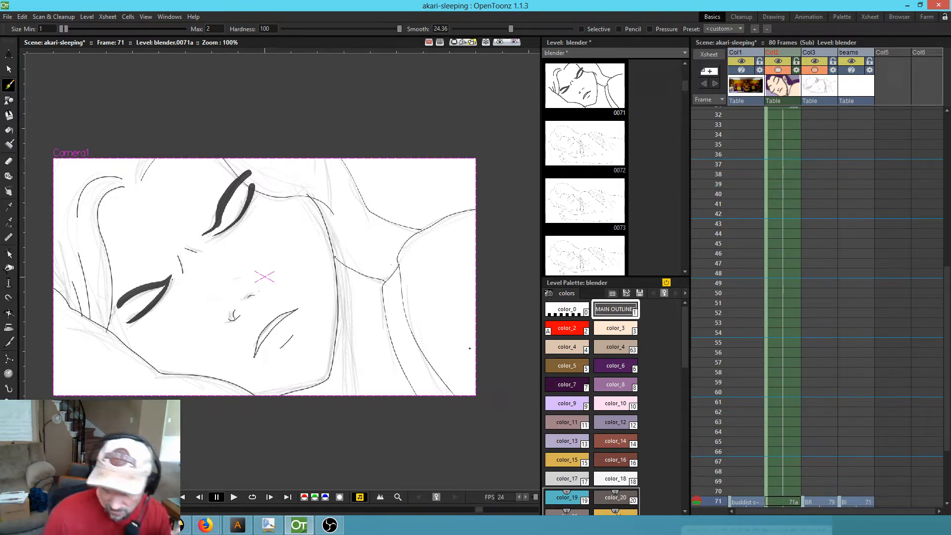
{"action": "left_click_drag", "start_coordinate": [398, 265], "coordinate": [382, 288]}
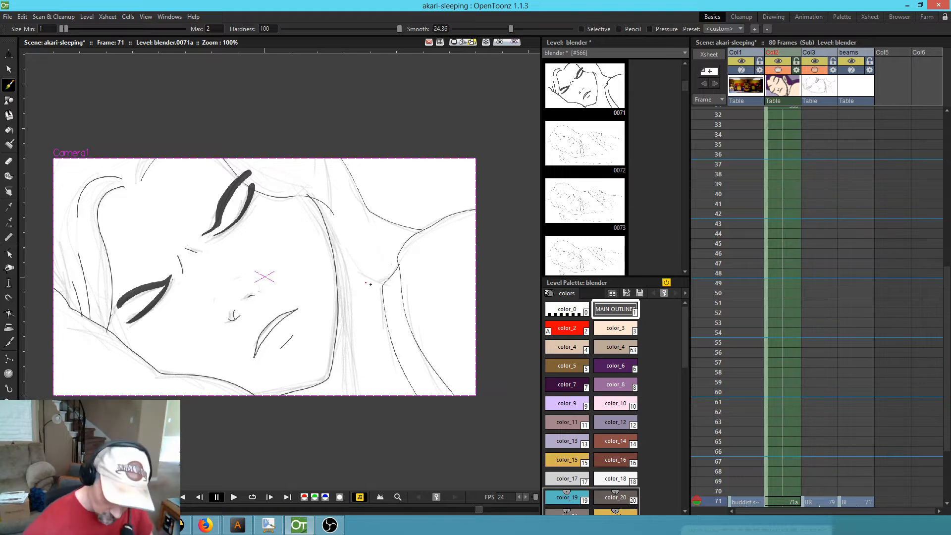
{"action": "left_click_drag", "start_coordinate": [359, 279], "coordinate": [338, 263]}
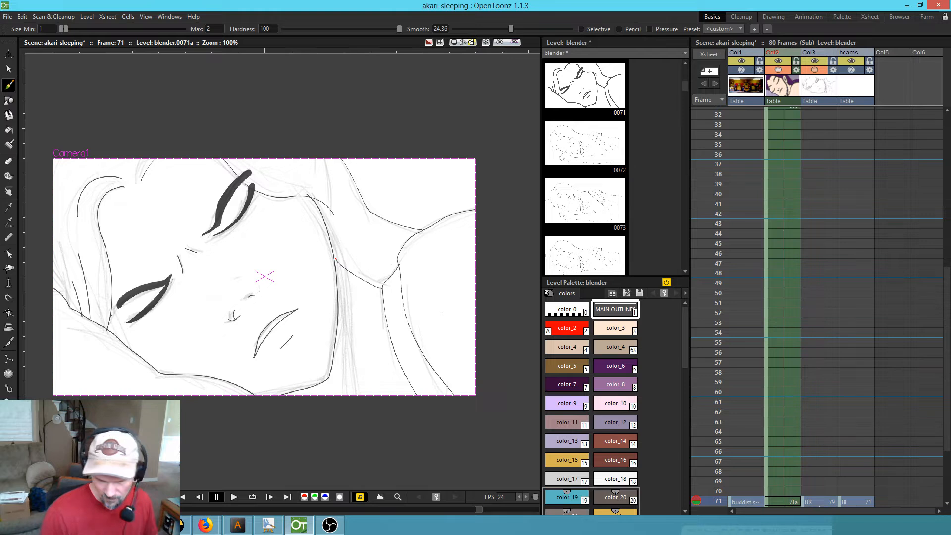
- Erase the end of the new shoulder line where it meets the cheek contour and return to the brush
{"action": "left_click_drag", "start_coordinate": [395, 353], "coordinate": [424, 306]}
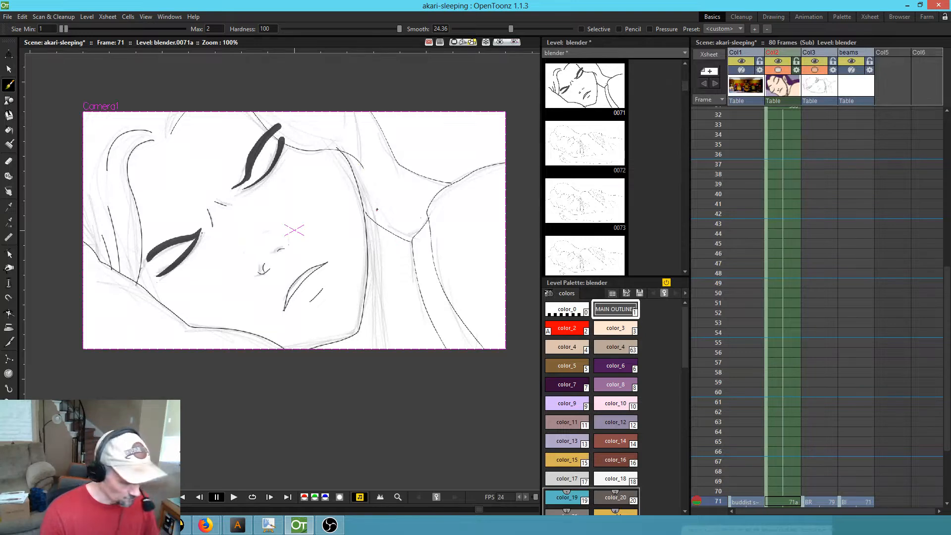
{"action": "key", "text": "a"}
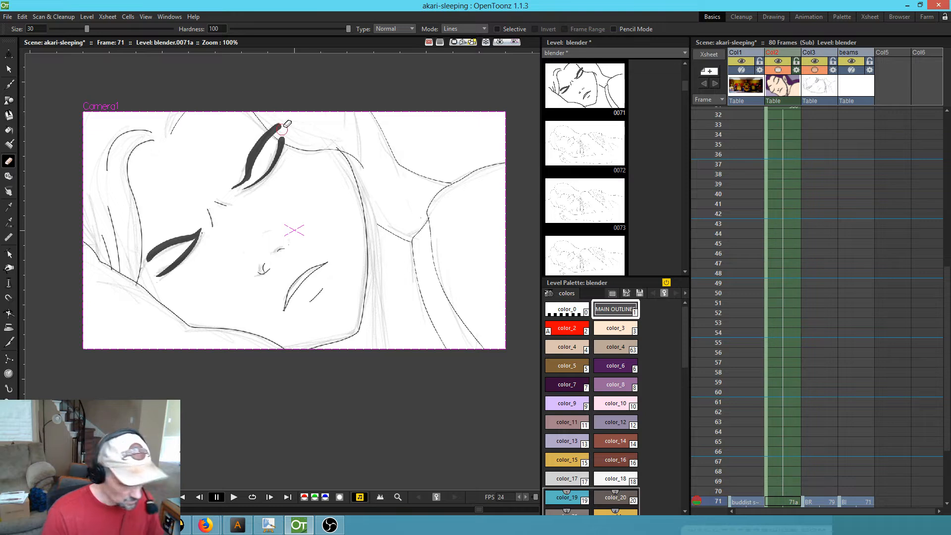
{"action": "key", "text": "b"}
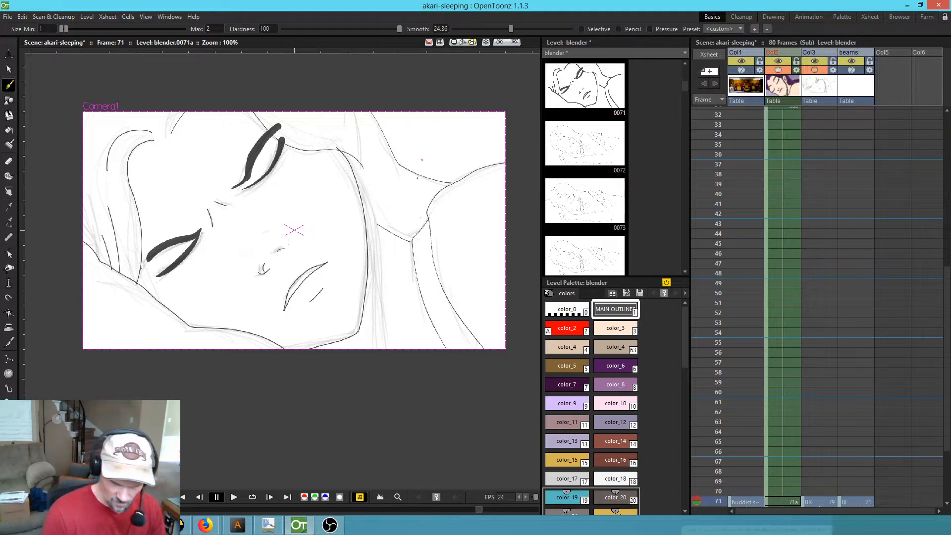
- Ink two long hair-strand lines running down beside the cheek contour to the frame's lower edge in color_21, and save
{"action": "key", "text": "3"}
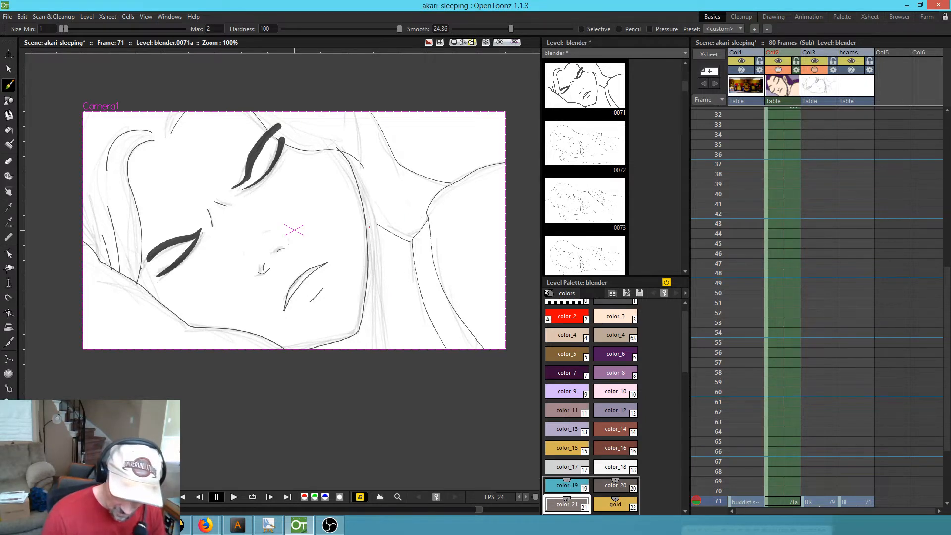
{"action": "left_click_drag", "start_coordinate": [382, 247], "coordinate": [394, 312]}
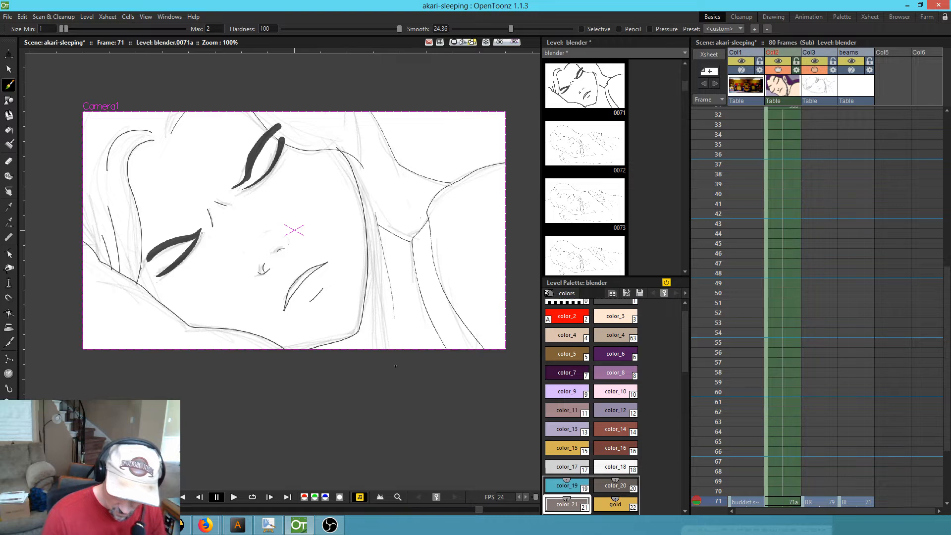
{"action": "left_click_drag", "start_coordinate": [386, 311], "coordinate": [388, 369]}
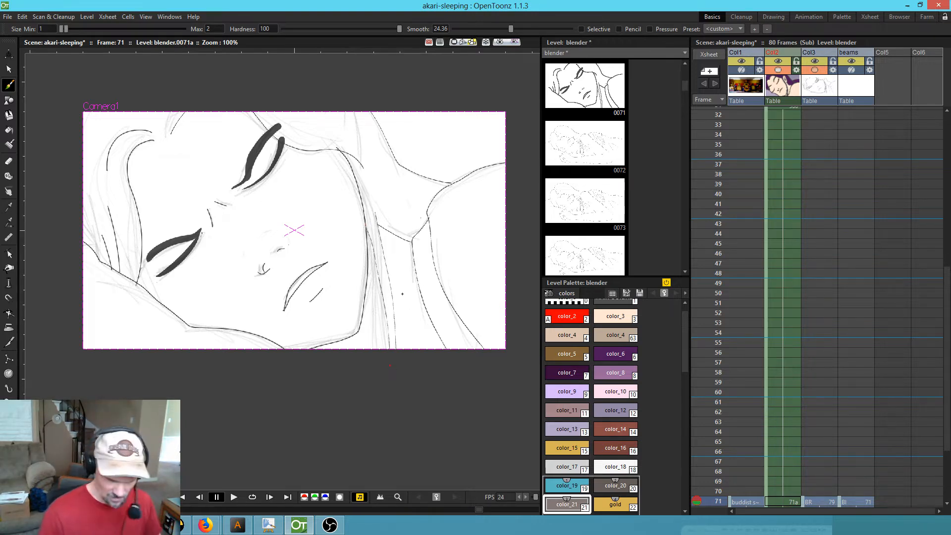
{"action": "key", "text": "shift+space"}
{"action": "left_click_drag", "start_coordinate": [394, 323], "coordinate": [434, 313]}
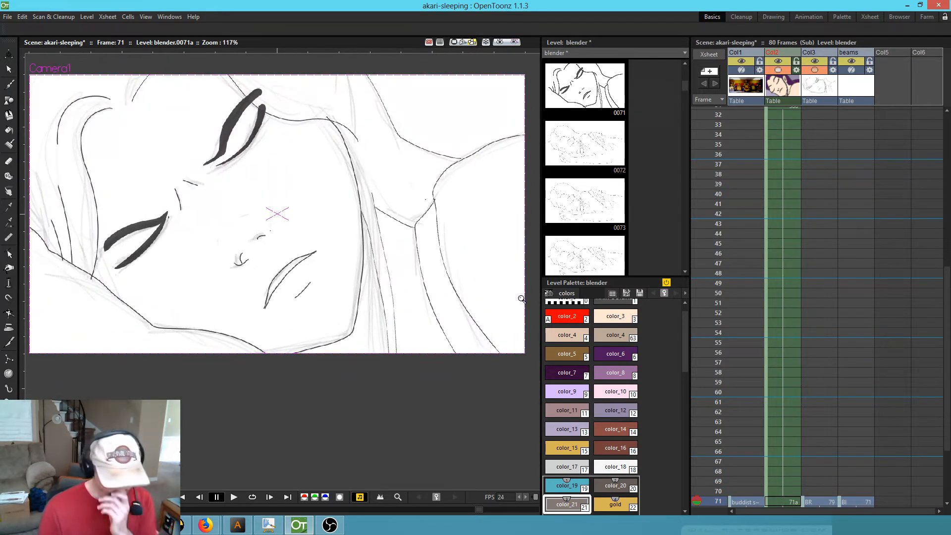
{"action": "key", "text": "ctrl+s"}
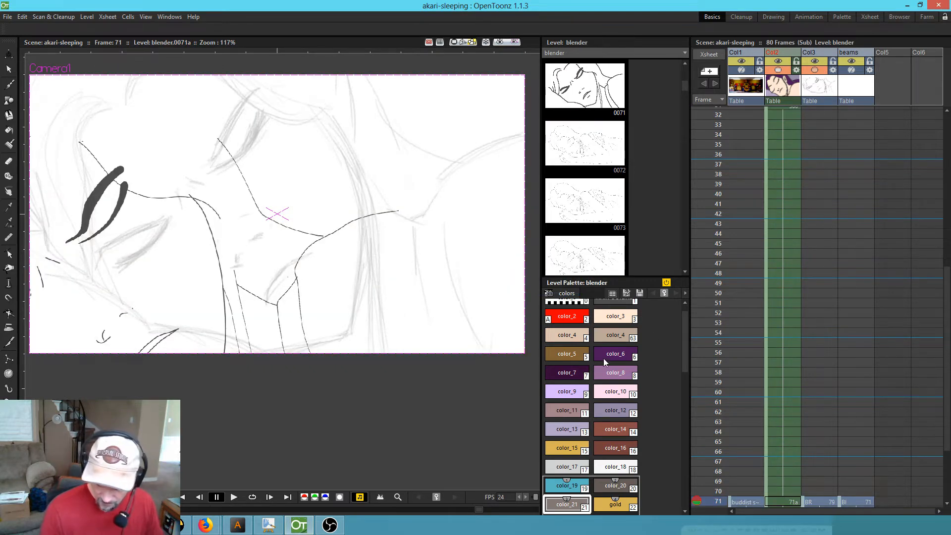
- Flip between the outline drawing at frame 71 and the preceding coloured drawing at frame 31 to check the line art's placement
{"action": "key", "text": "comma"}
{"action": "key", "text": "period"}
{"action": "left_click_drag", "start_coordinate": [330, 332], "coordinate": [403, 314]}
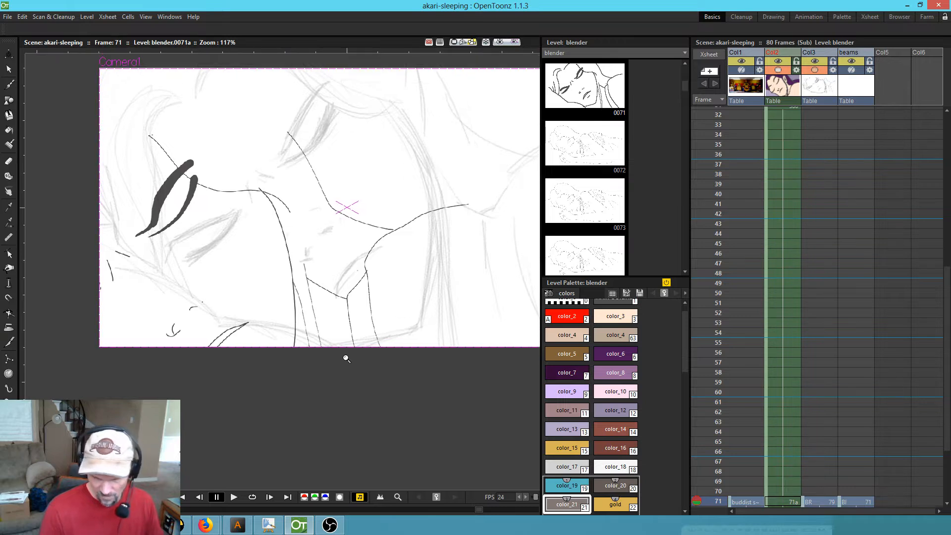
{"action": "key", "text": "comma"}
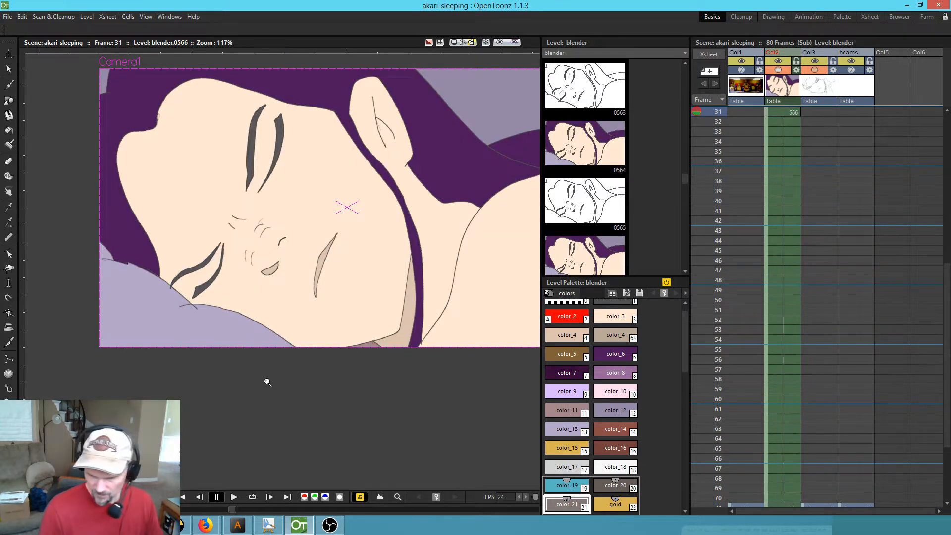
{"action": "key", "text": "period"}
{"action": "scroll", "coordinate": [812, 365], "scroll_direction": "down", "scroll_amount": 5}
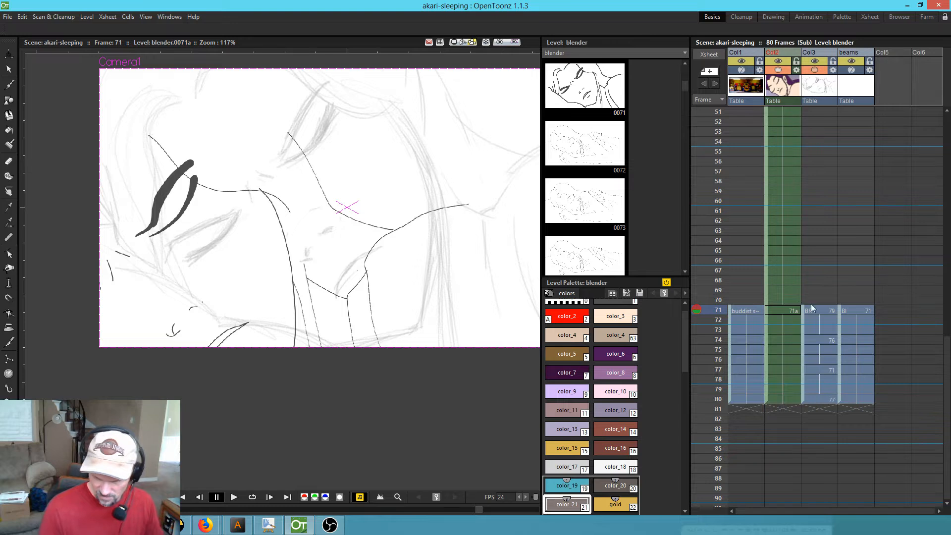
{"action": "left_click", "coordinate": [791, 311]}
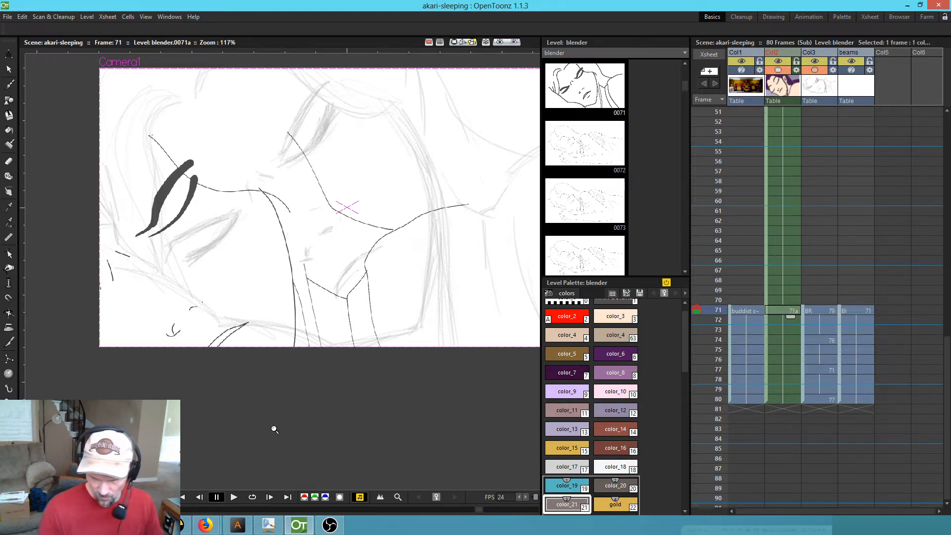
{"action": "key", "text": "comma"}
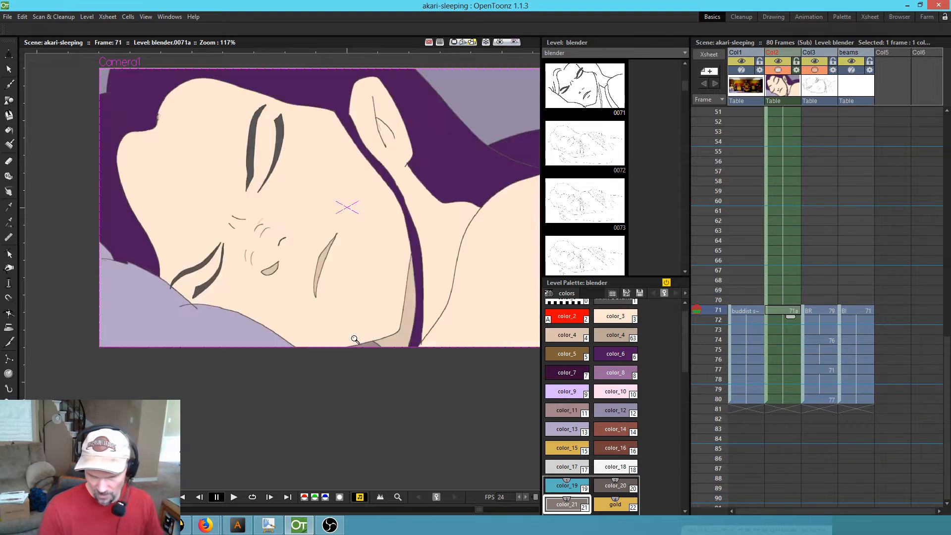
{"action": "key", "text": "period"}
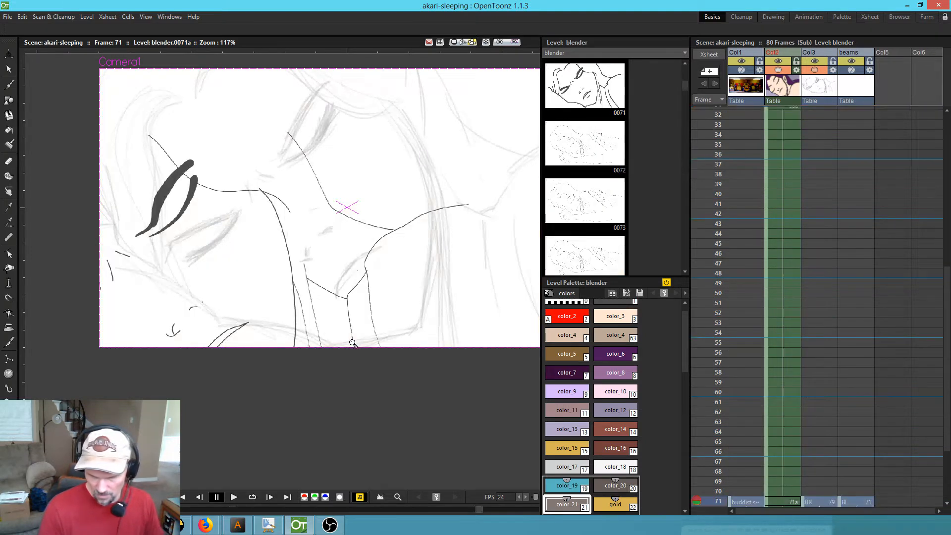
{"action": "key", "text": "comma"}
{"action": "key", "text": "period"}
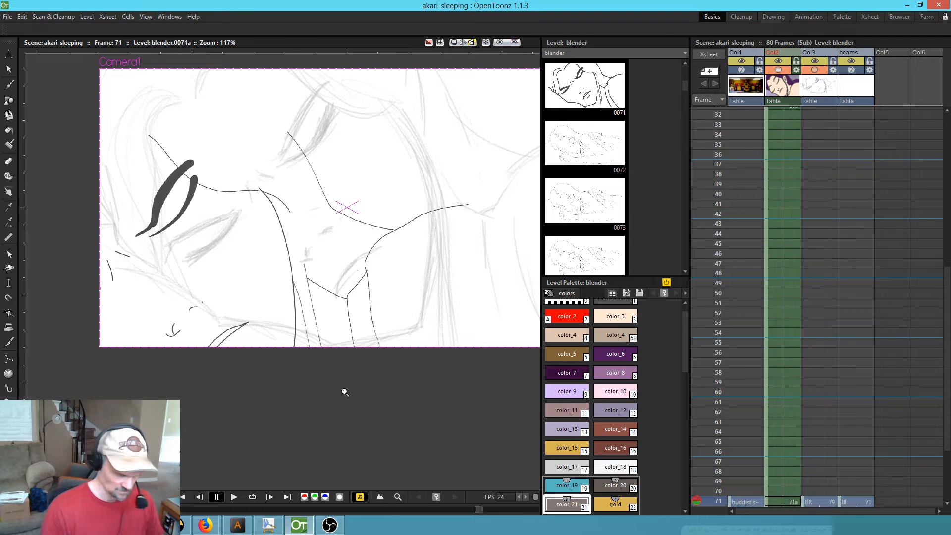
- Open drawing 0071 from the level on its own, lasso all its line art and move it about 130 mm E/W and 70 mm N/S
{"action": "key", "text": "s"}
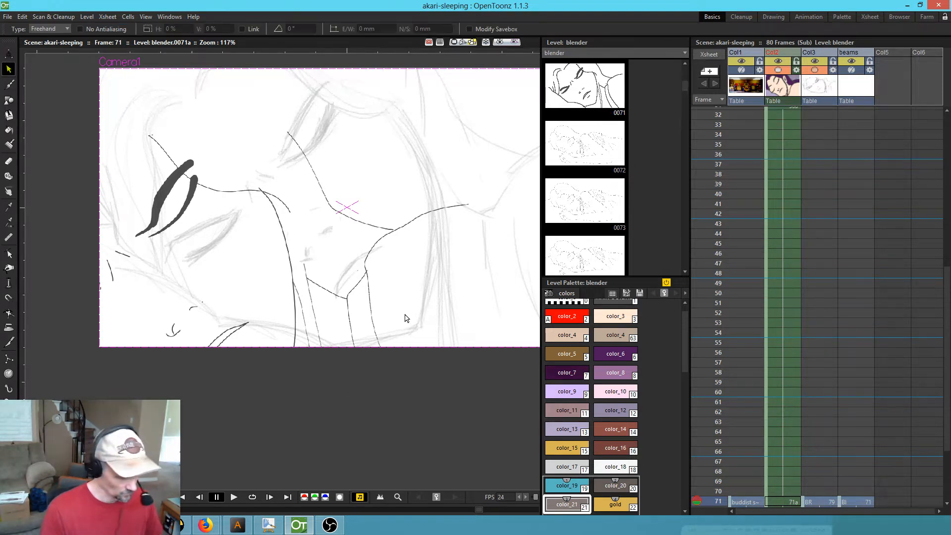
{"action": "key", "text": "shift+space"}
{"action": "left_click_drag", "start_coordinate": [398, 318], "coordinate": [323, 362]}
{"action": "left_click", "coordinate": [595, 91]}
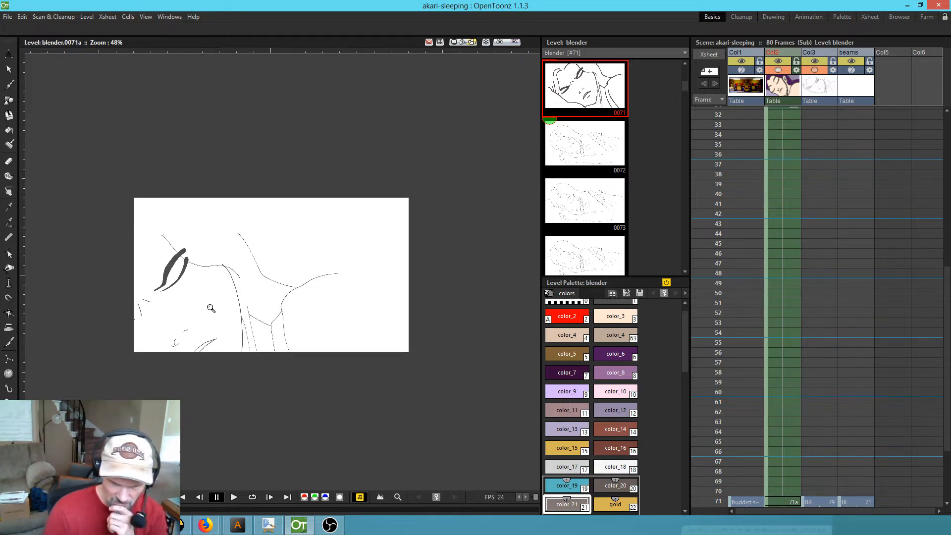
{"action": "key", "text": "s"}
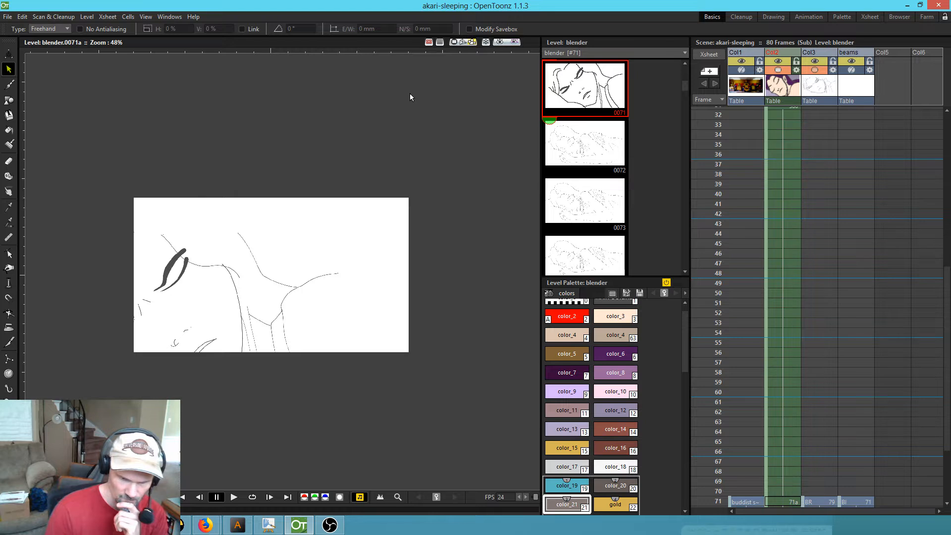
{"action": "mouse_move", "coordinate": [461, 117]}
{"action": "left_mouse_down"}
{"action": "mouse_move", "coordinate": [320, 80]}
{"action": "mouse_move", "coordinate": [133, 118]}
{"action": "mouse_move", "coordinate": [49, 228]}
{"action": "left_mouse_up"}
{"action": "mouse_move", "coordinate": [80, 407]}
{"action": "left_mouse_down"}
{"action": "mouse_move", "coordinate": [474, 343]}
{"action": "mouse_move", "coordinate": [421, 96]}
{"action": "mouse_move", "coordinate": [396, 98]}
{"action": "left_mouse_up"}
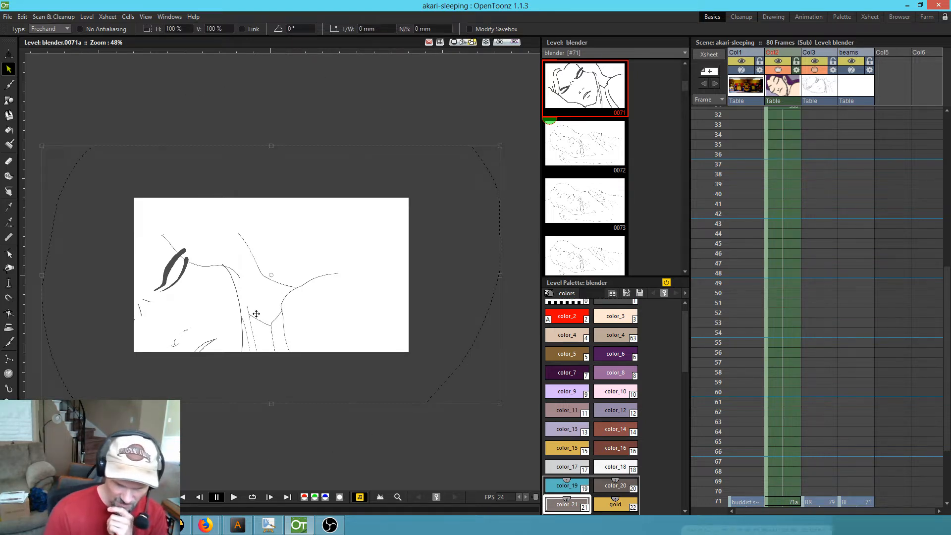
{"action": "mouse_move", "coordinate": [278, 311]}
{"action": "left_mouse_down"}
{"action": "mouse_move", "coordinate": [319, 265]}
{"action": "mouse_move", "coordinate": [336, 282]}
{"action": "mouse_move", "coordinate": [354, 274]}
{"action": "mouse_move", "coordinate": [335, 272]}
{"action": "mouse_move", "coordinate": [339, 283]}
{"action": "left_mouse_up"}
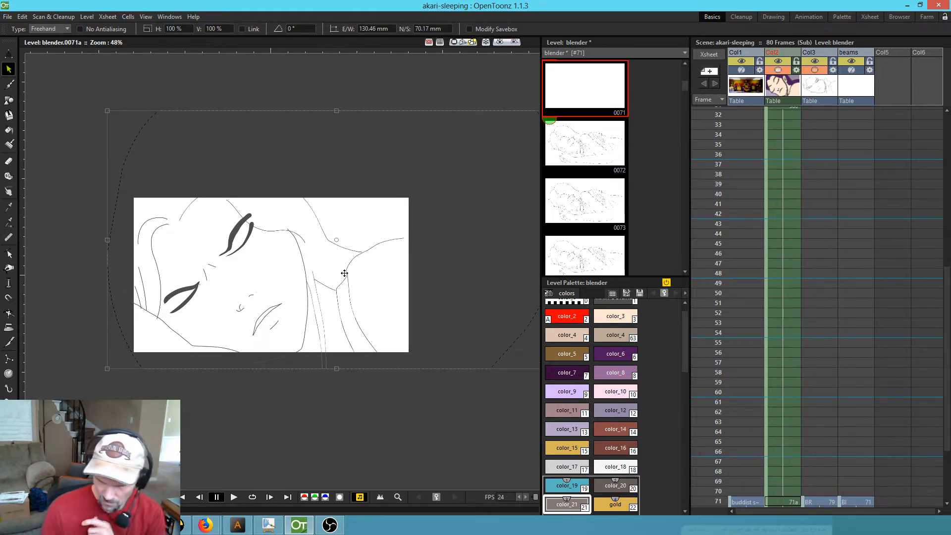
- At frame 71, lasso the whole outline and nudge it about 8 mm E/W and 9 mm N/S onto the rough sketch
{"action": "scroll", "coordinate": [830, 382], "scroll_direction": "down", "scroll_amount": 3}
{"action": "left_click_drag", "start_coordinate": [712, 420], "coordinate": [716, 421]}
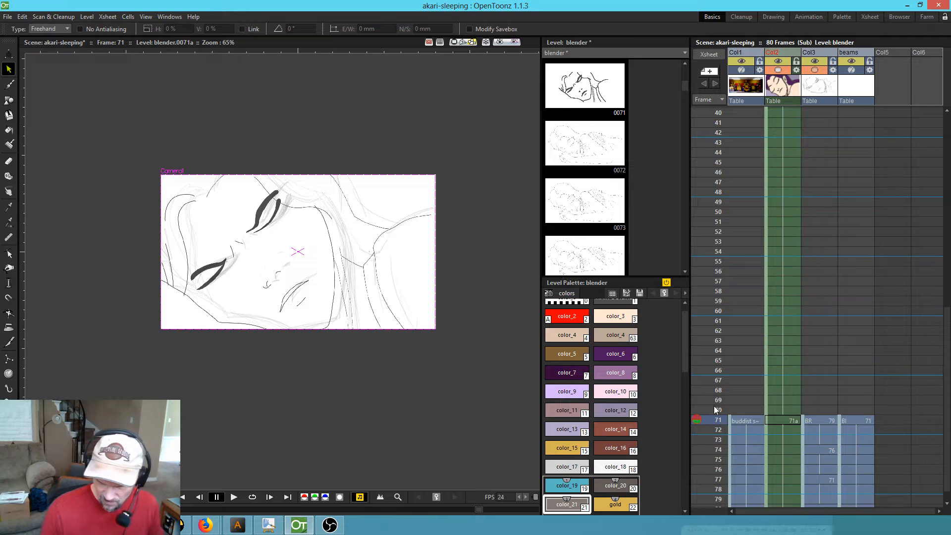
{"action": "mouse_move", "coordinate": [483, 212]}
{"action": "left_mouse_down"}
{"action": "mouse_move", "coordinate": [438, 142]}
{"action": "mouse_move", "coordinate": [143, 129]}
{"action": "mouse_move", "coordinate": [84, 363]}
{"action": "mouse_move", "coordinate": [401, 395]}
{"action": "mouse_move", "coordinate": [473, 159]}
{"action": "left_mouse_up"}
{"action": "left_click_drag", "start_coordinate": [382, 281], "coordinate": [385, 277]}
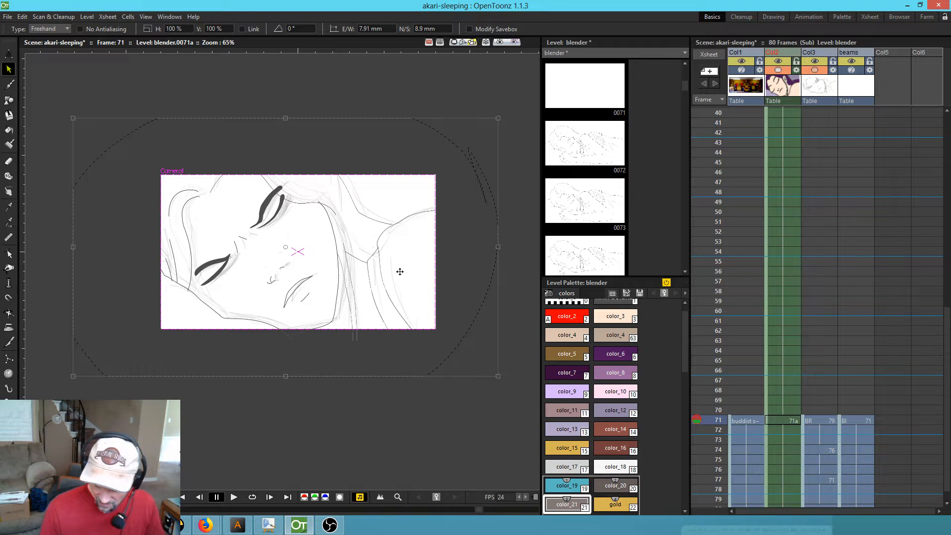
- Check the drawings at frames 70, 72, 73 and 74 against the rough sketch and return to frame 71
{"action": "left_click", "coordinate": [717, 427]}
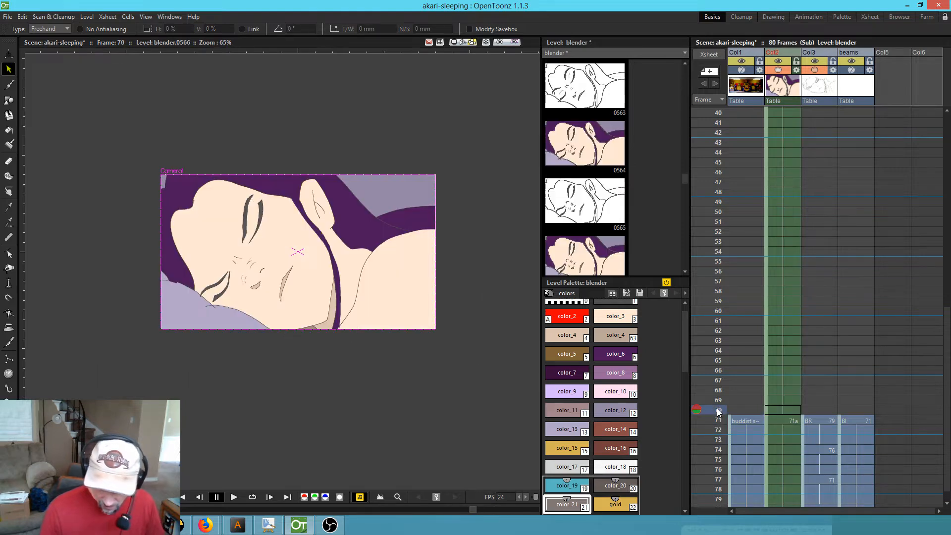
{"action": "left_click", "coordinate": [717, 430]}
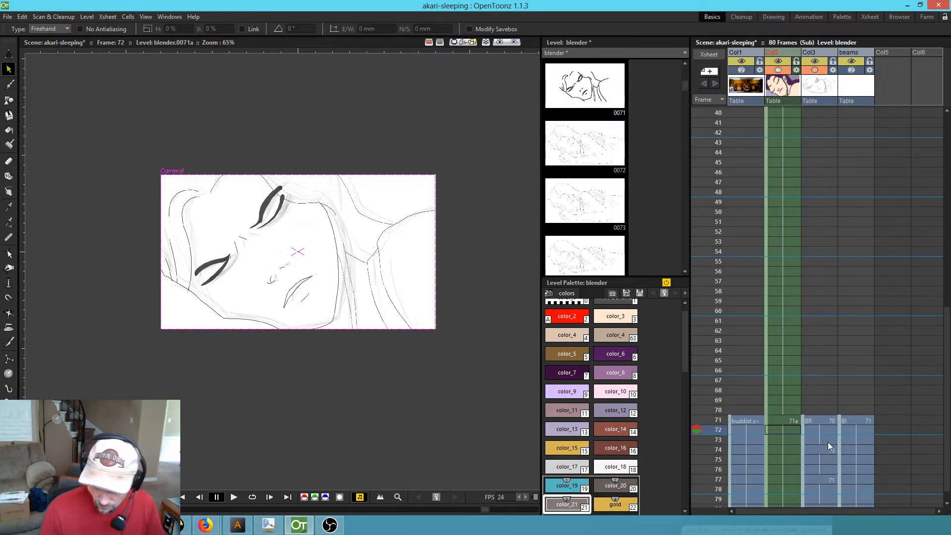
{"action": "left_click", "coordinate": [791, 442]}
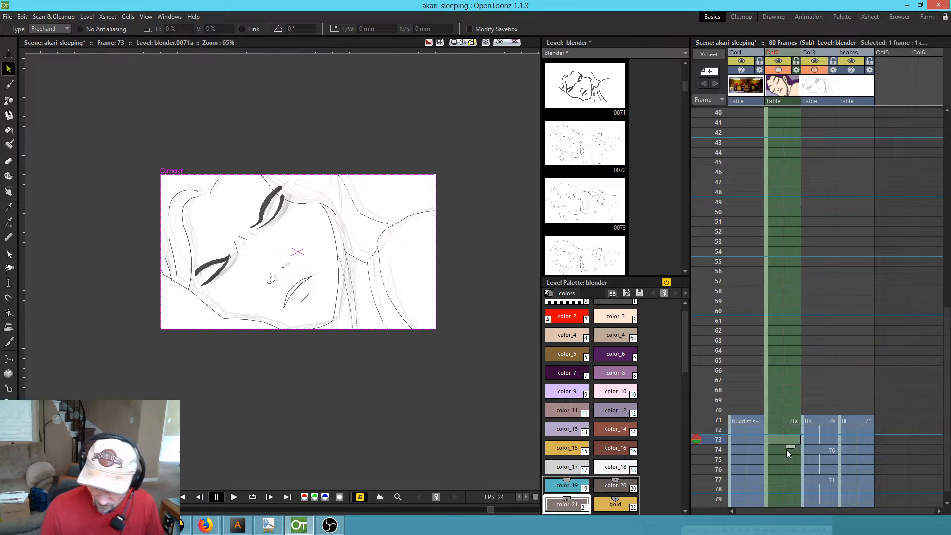
{"action": "left_click", "coordinate": [786, 450]}
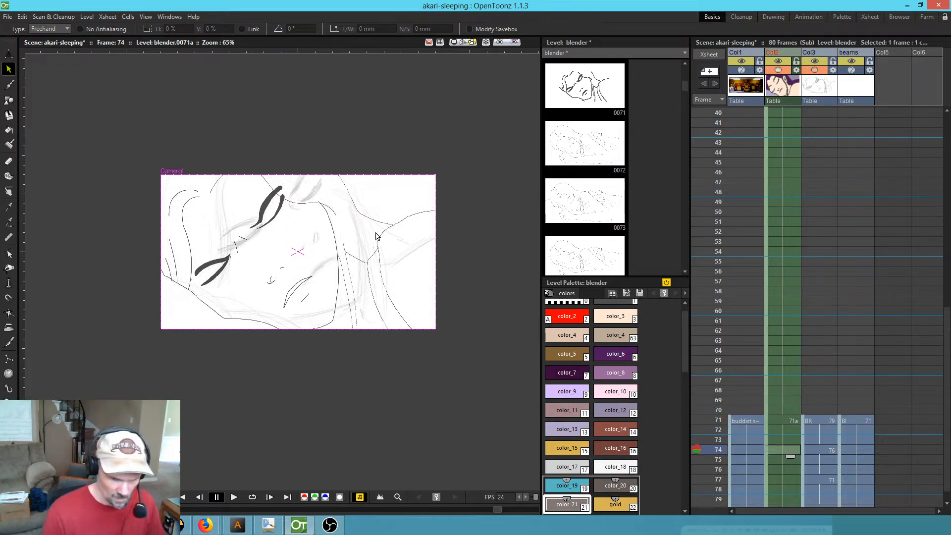
{"action": "key", "text": "shift+space"}
{"action": "mouse_move", "coordinate": [361, 312]}
{"action": "left_mouse_down"}
{"action": "mouse_move", "coordinate": [394, 269]}
{"action": "mouse_move", "coordinate": [396, 317]}
{"action": "mouse_move", "coordinate": [452, 370]}
{"action": "left_mouse_up"}
{"action": "scroll", "coordinate": [421, 319], "scroll_direction": "down", "scroll_amount": 3}
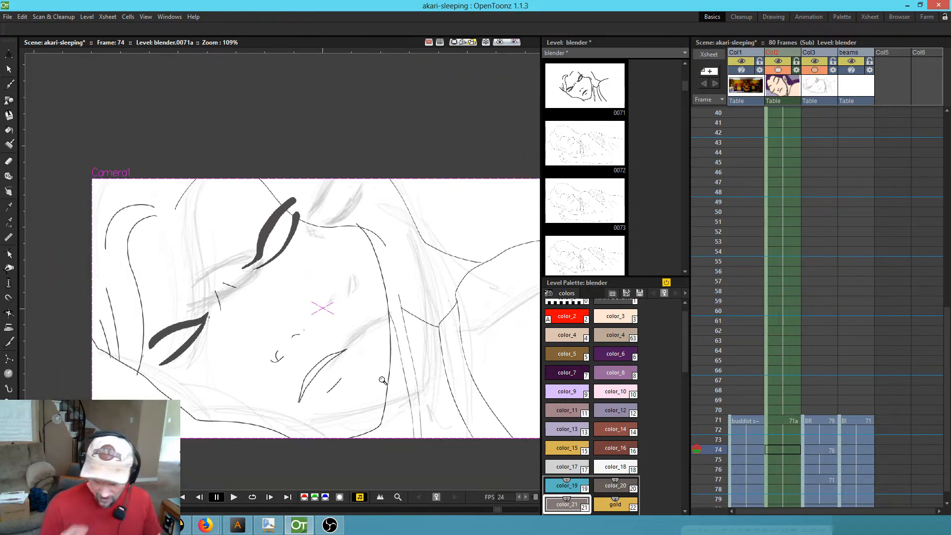
{"action": "left_click", "coordinate": [787, 420]}
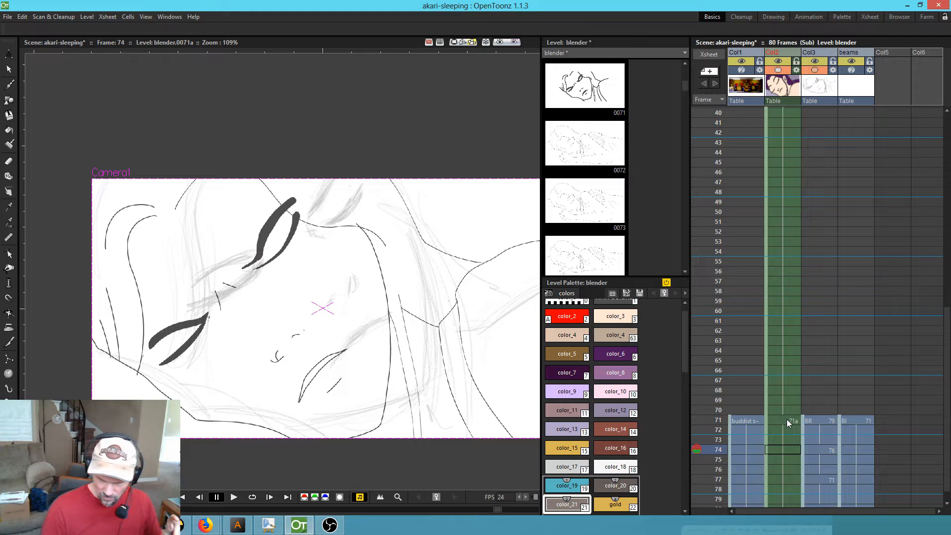
- Try to fill the face with skin tone color_3 at frame 71, and undo the fill
{"action": "left_click", "coordinate": [633, 317]}
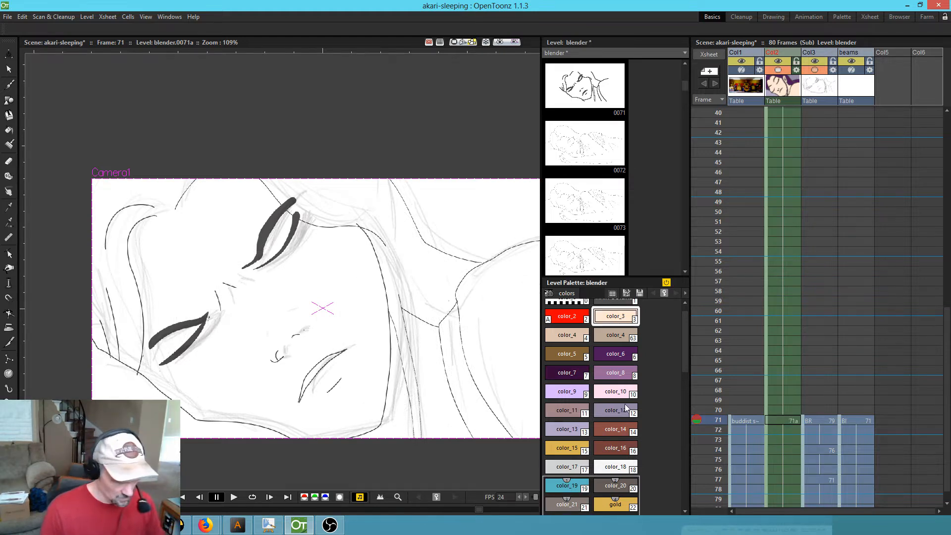
{"action": "key", "text": "comma"}
{"action": "key", "text": "period"}
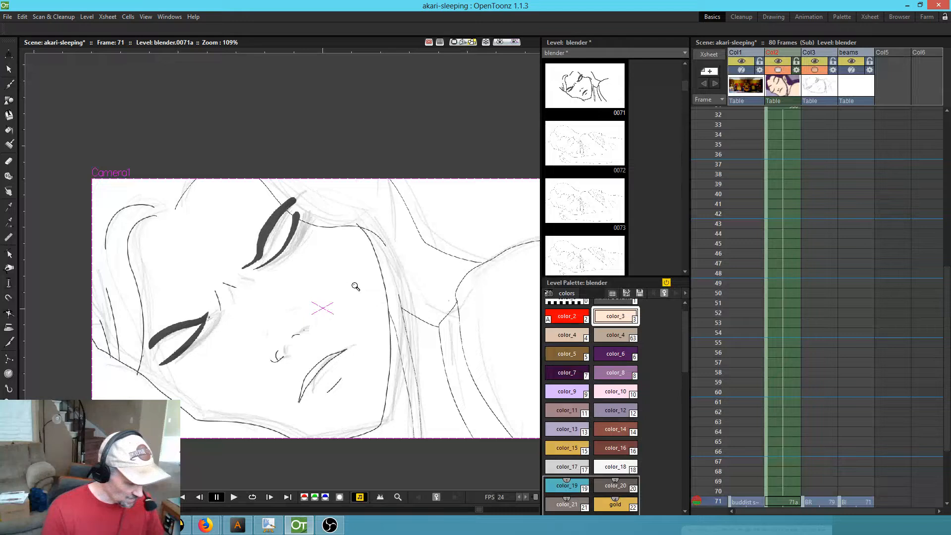
{"action": "key", "text": "f"}
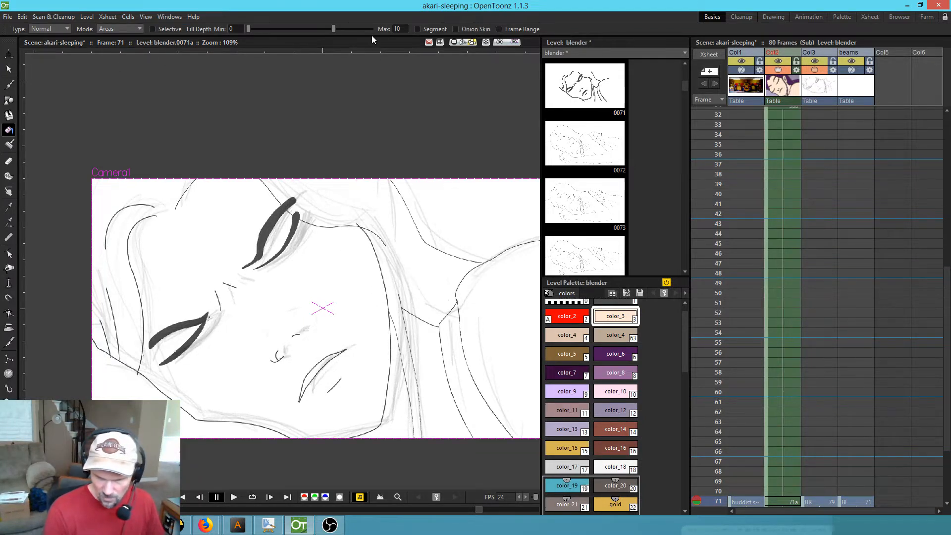
{"action": "left_click", "coordinate": [355, 289]}
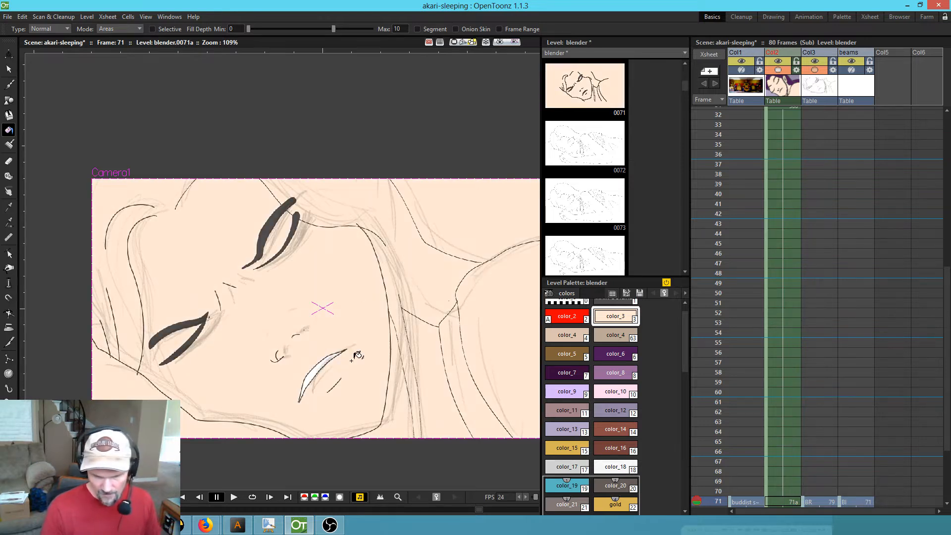
{"action": "key", "text": "ctrl+z"}
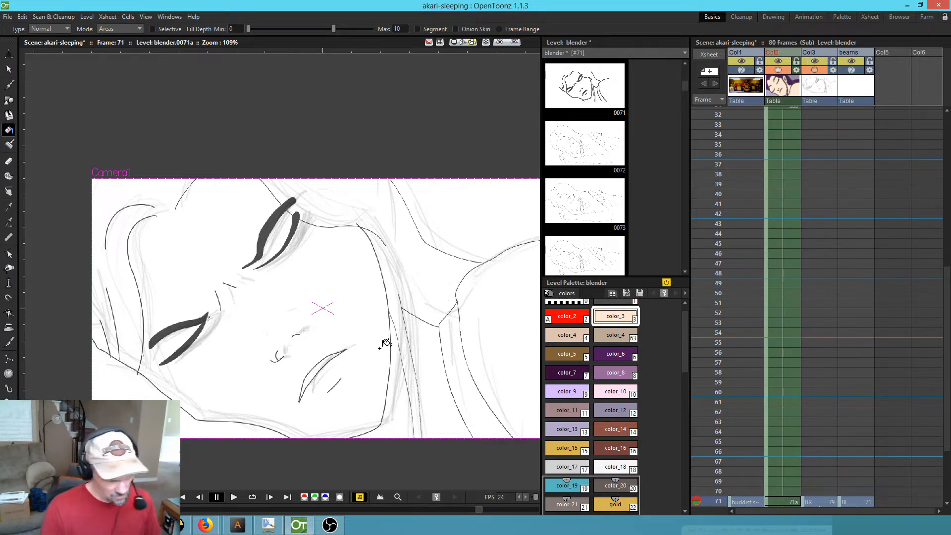
- Compare the frame 71 outline with the coloured drawing at frame 31 and inspect its hair, eye and cheek lines close up for gaps
{"action": "key", "text": "comma"}
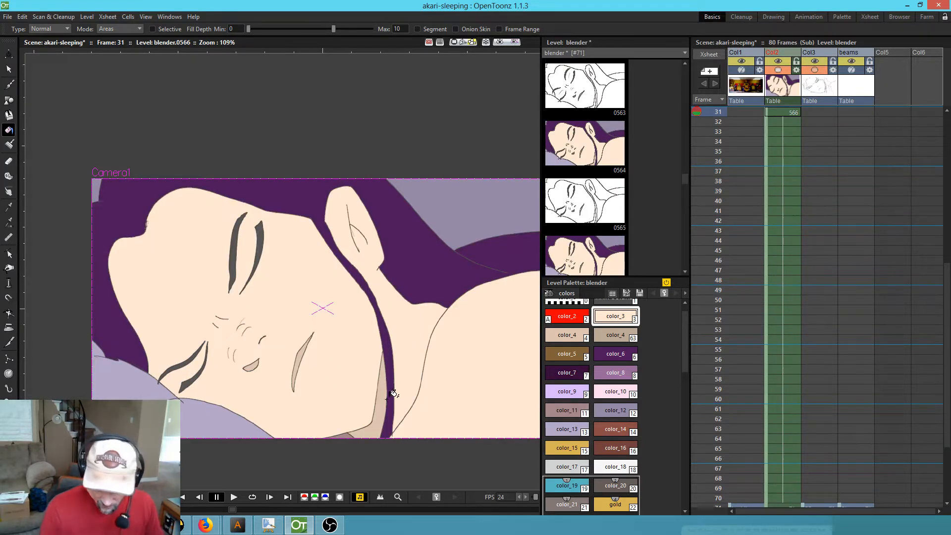
{"action": "key", "text": "shift+space"}
{"action": "left_click_drag", "start_coordinate": [392, 395], "coordinate": [423, 362]}
{"action": "key", "text": "period"}
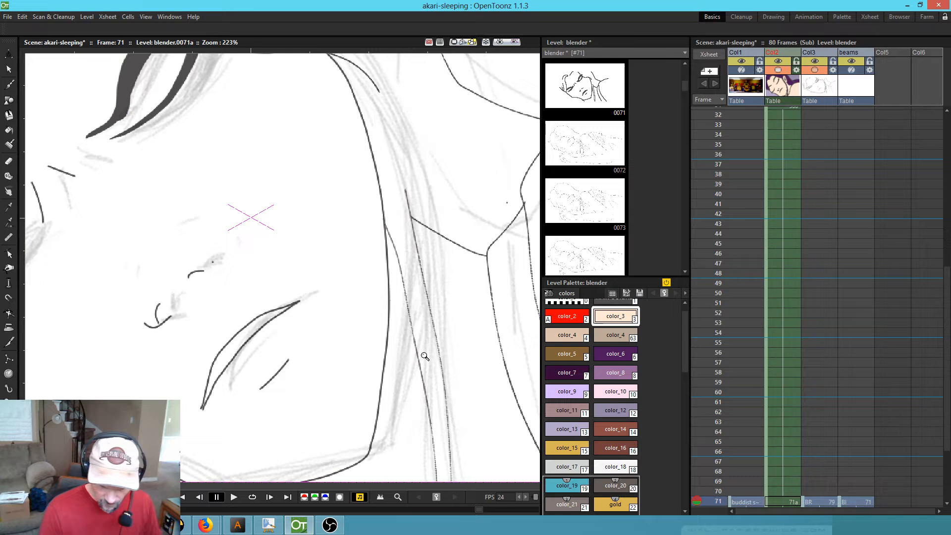
{"action": "key", "text": "comma"}
{"action": "key", "text": "period"}
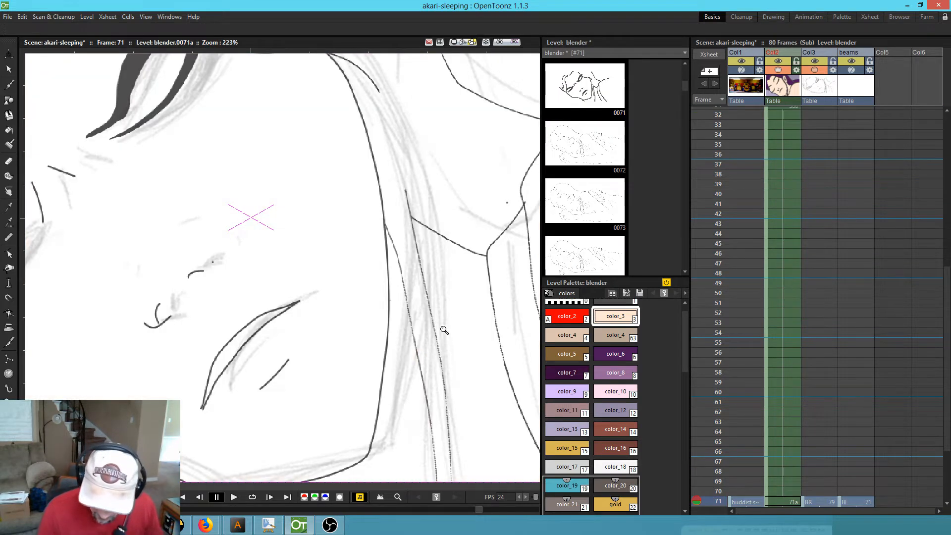
{"action": "left_click_drag", "start_coordinate": [367, 372], "coordinate": [508, 336]}
{"action": "left_click_drag", "start_coordinate": [254, 340], "coordinate": [388, 441]}
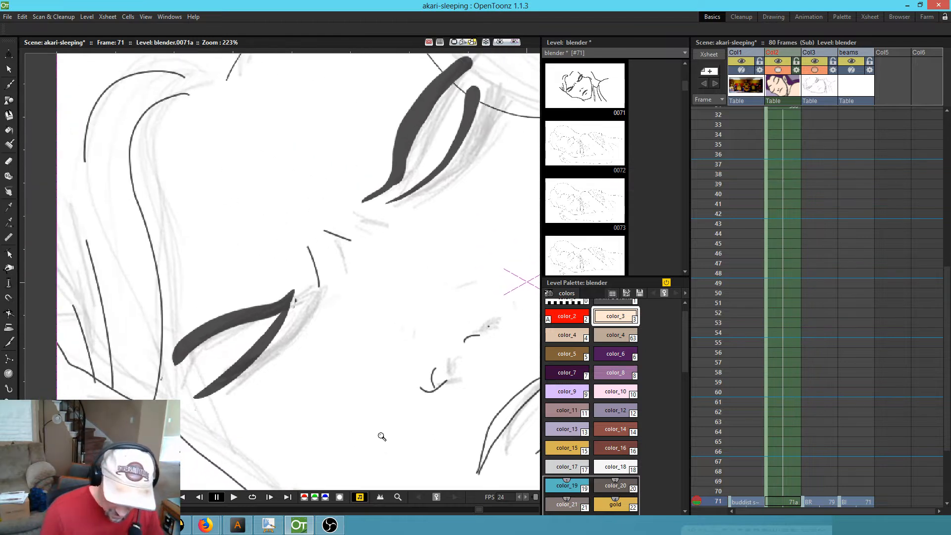
{"action": "left_click_drag", "start_coordinate": [211, 346], "coordinate": [176, 495]}
{"action": "left_click_drag", "start_coordinate": [328, 331], "coordinate": [163, 320]}
{"action": "left_click_drag", "start_coordinate": [338, 434], "coordinate": [448, 359]}
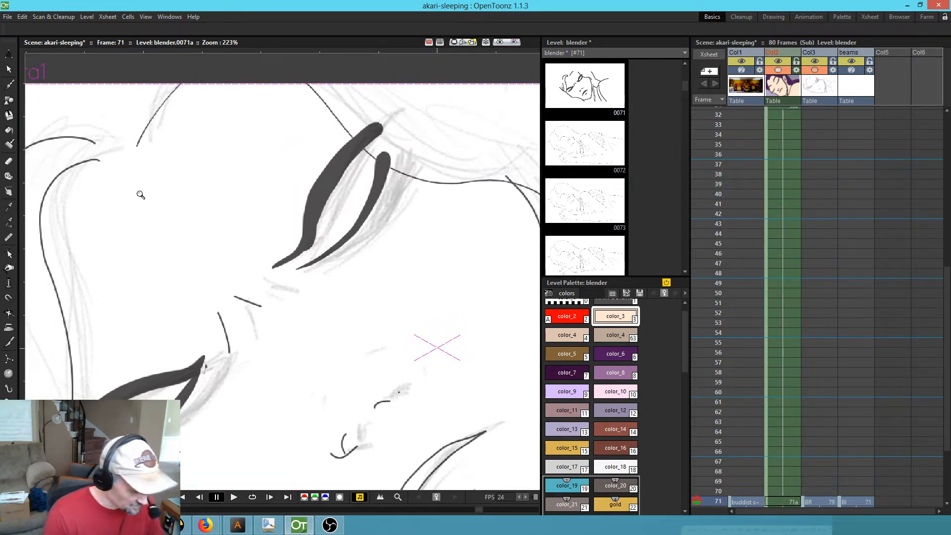
- Bridge the gap in the forehead hairline with a thin color_3 brush stroke, then try a color_3 fill on the face and undo it
{"action": "key", "text": "b"}
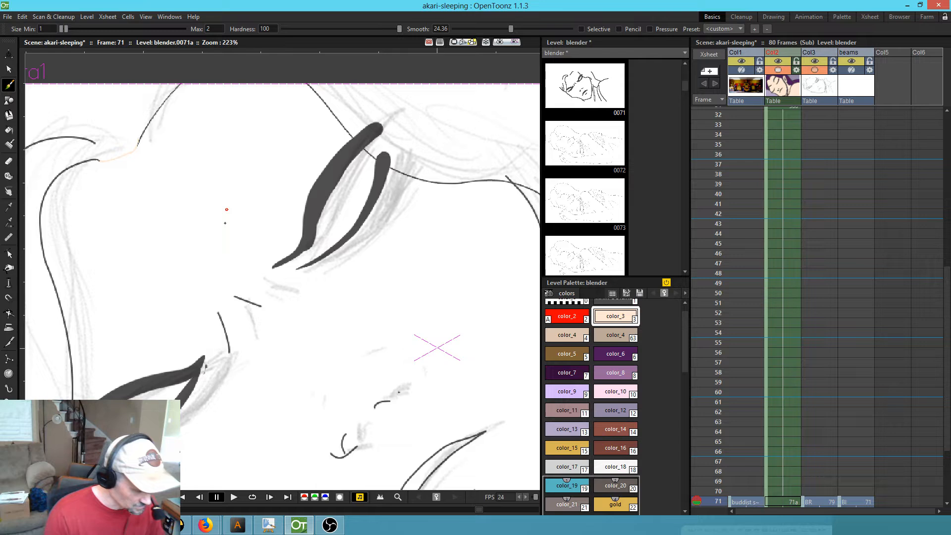
{"action": "key", "text": "f"}
{"action": "left_click", "coordinate": [237, 212]}
{"action": "left_click_drag", "start_coordinate": [442, 293], "coordinate": [377, 144]}
{"action": "left_click_drag", "start_coordinate": [397, 289], "coordinate": [163, 370]}
{"action": "key", "text": "ctrl+z"}
- Test color_3 fills on the face at different fill depths, undo them, and set the fill depth to minimum 0 and maximum 15
{"action": "left_click_drag", "start_coordinate": [293, 253], "coordinate": [367, 266]}
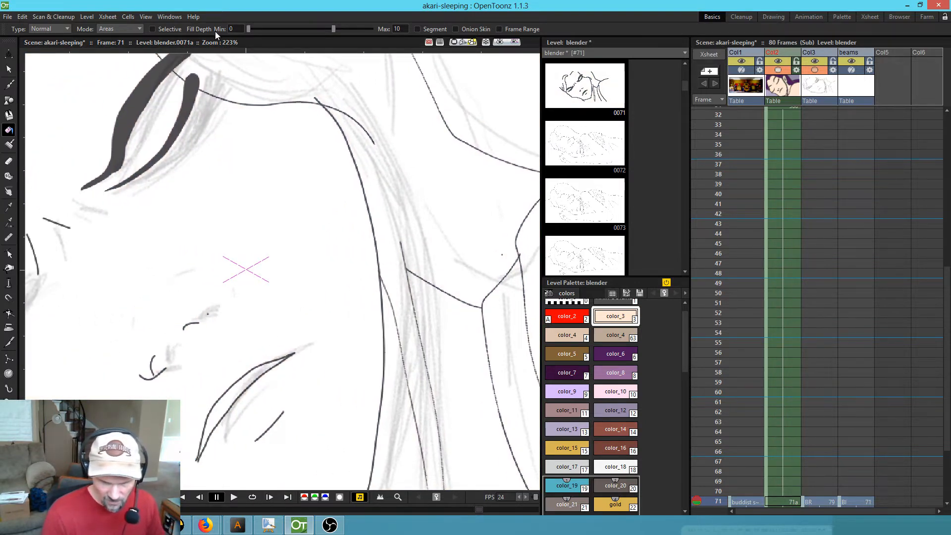
{"action": "left_click_drag", "start_coordinate": [335, 28], "coordinate": [248, 35]}
{"action": "left_click", "coordinate": [275, 200]}
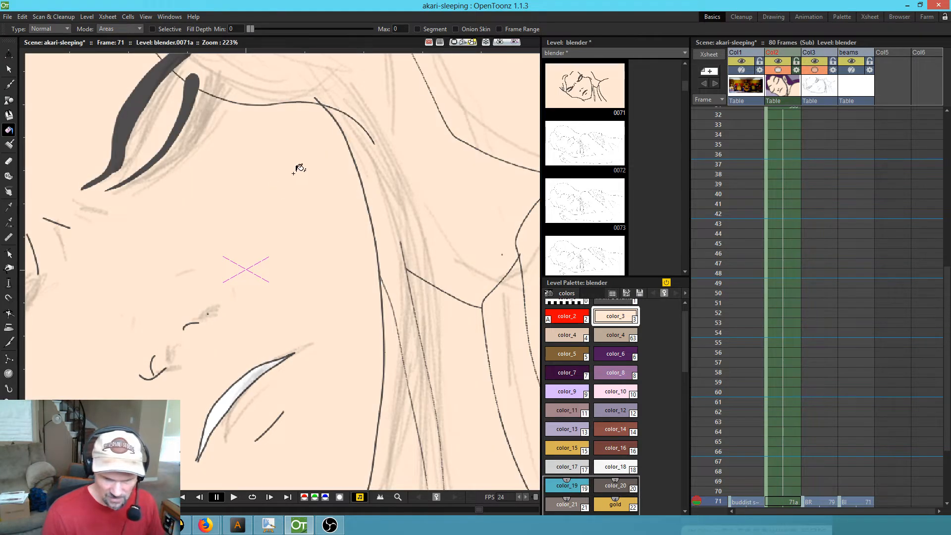
{"action": "key", "text": "ctrl+z"}
{"action": "left_click_drag", "start_coordinate": [247, 30], "coordinate": [371, 29]}
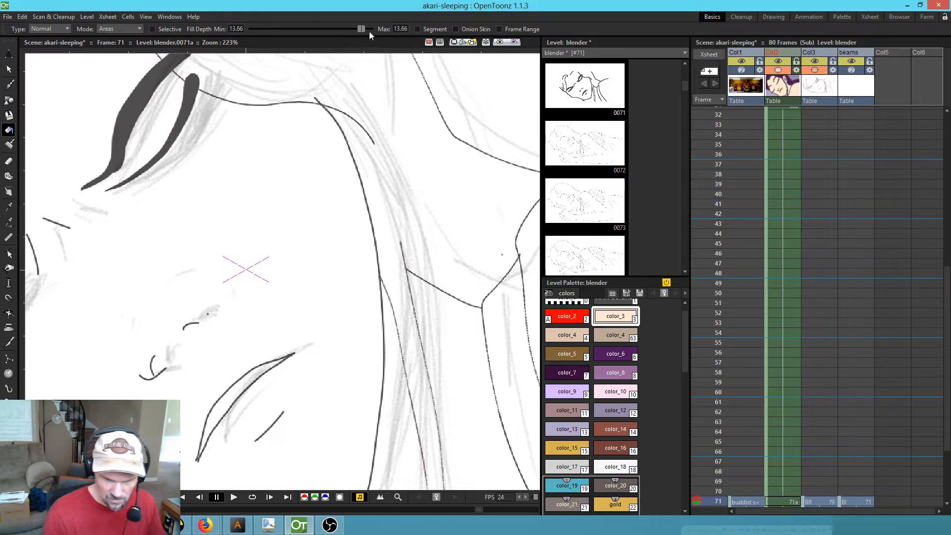
{"action": "left_click", "coordinate": [298, 206]}
{"action": "key", "text": "ctrl+z"}
{"action": "left_click_drag", "start_coordinate": [371, 29], "coordinate": [352, 29]}
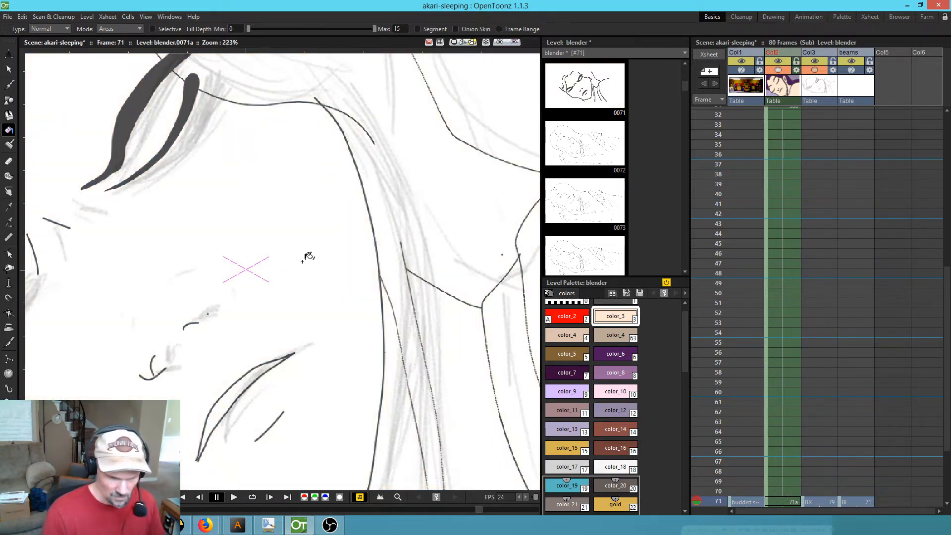
- Compare the frame 71 outline with the coloured drawing at frame 70 and check its cheek, neck and jaw lines close up for gaps
{"action": "key", "text": "shift+space"}
{"action": "mouse_move", "coordinate": [307, 258]}
{"action": "left_mouse_down"}
{"action": "mouse_move", "coordinate": [283, 304]}
{"action": "mouse_move", "coordinate": [295, 288]}
{"action": "left_mouse_up"}
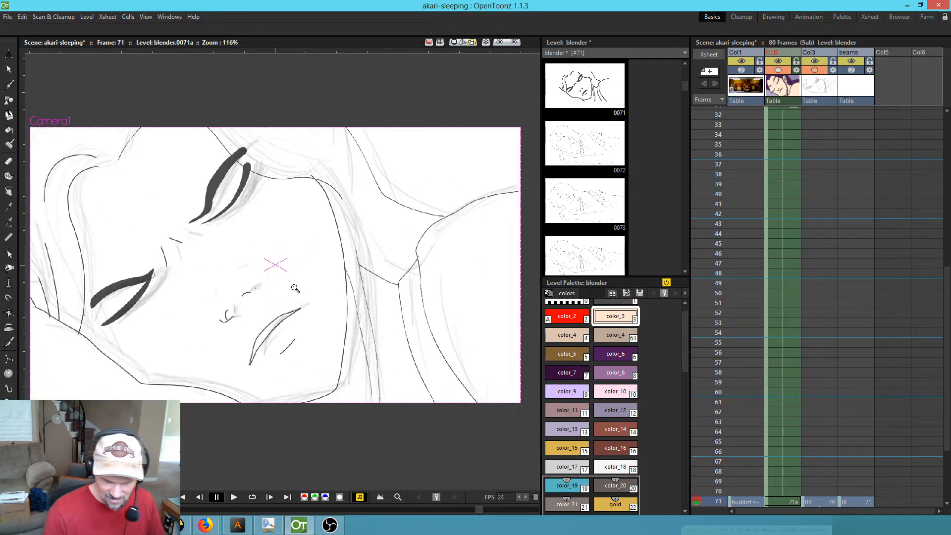
{"action": "scroll", "coordinate": [796, 341], "scroll_direction": "down", "scroll_amount": 5}
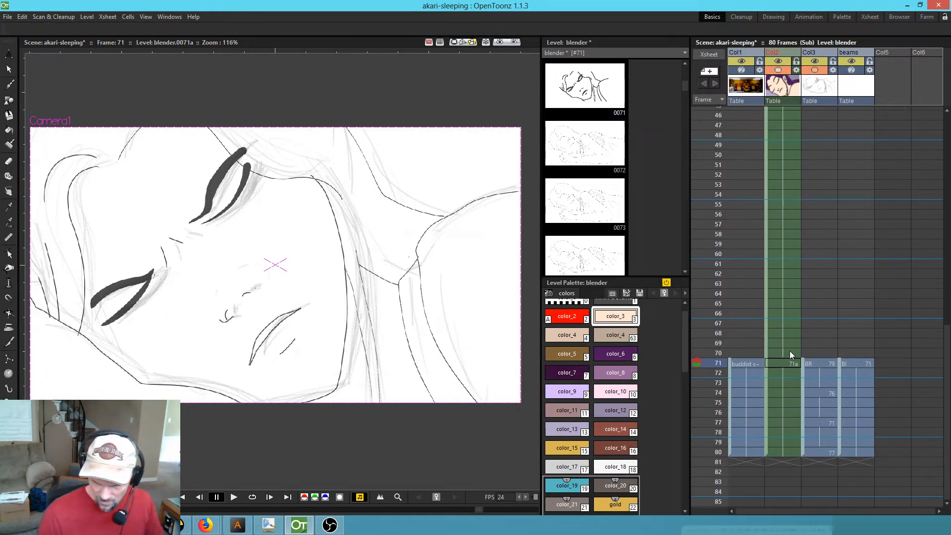
{"action": "left_click", "coordinate": [786, 355]}
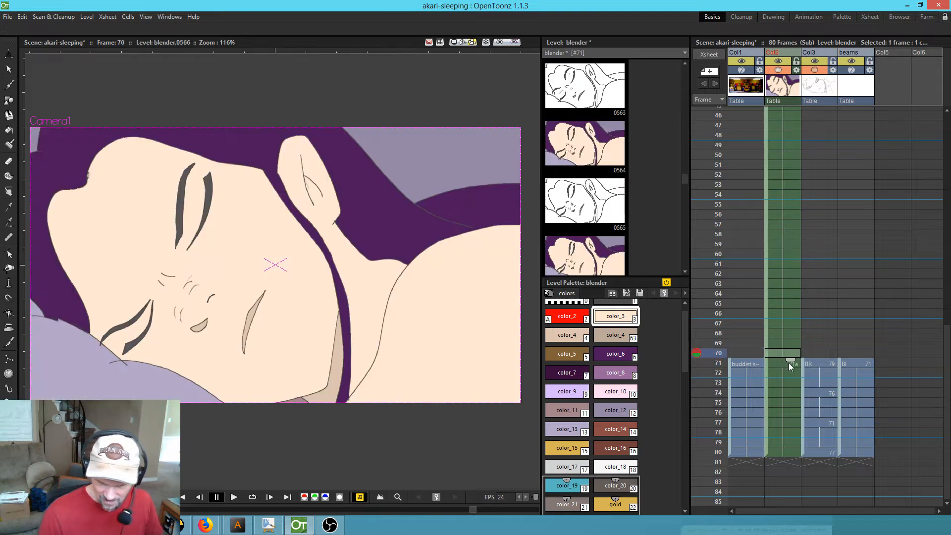
{"action": "left_click", "coordinate": [790, 364]}
{"action": "left_click_drag", "start_coordinate": [345, 274], "coordinate": [385, 244]}
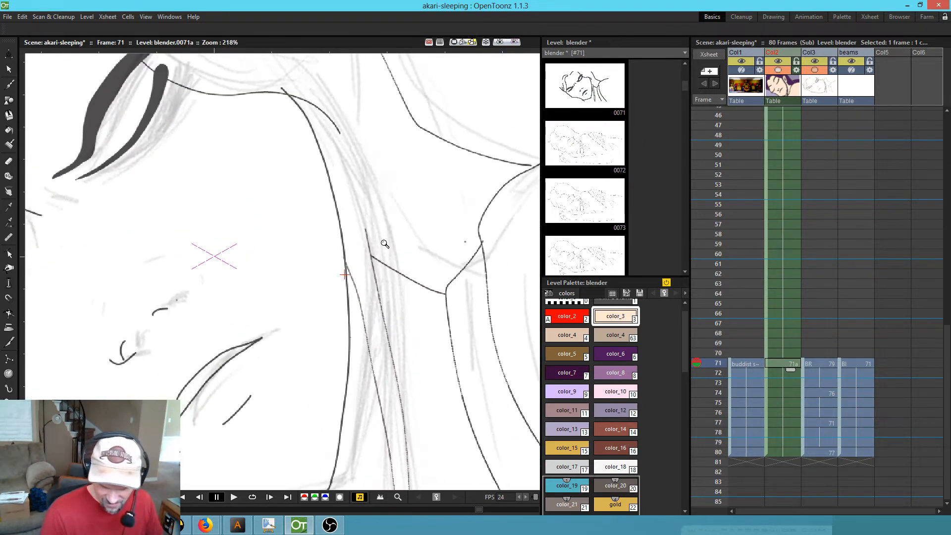
{"action": "left_click_drag", "start_coordinate": [350, 336], "coordinate": [456, 244]}
- Show the area outside the camera border and inspect the chin, eye and forehead lines there for openings, comparing with frame 70
{"action": "left_click", "coordinate": [455, 43]}
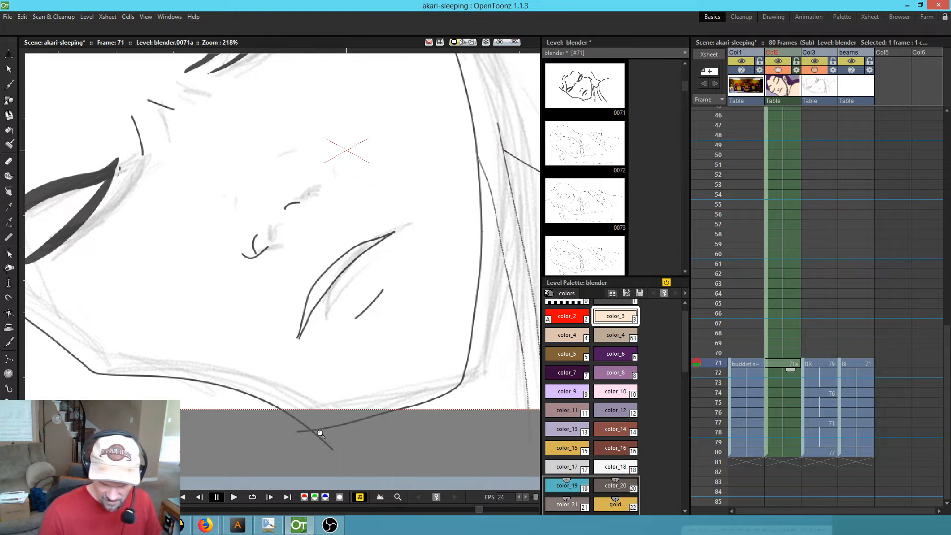
{"action": "left_click_drag", "start_coordinate": [222, 368], "coordinate": [298, 473]}
{"action": "left_click_drag", "start_coordinate": [340, 306], "coordinate": [231, 381]}
{"action": "left_click_drag", "start_coordinate": [283, 357], "coordinate": [354, 404]}
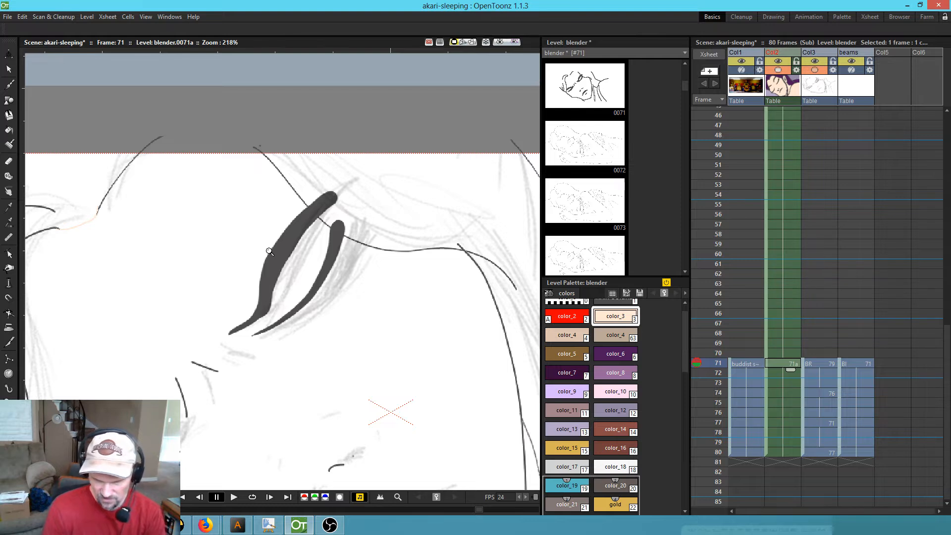
{"action": "left_click", "coordinate": [786, 354]}
{"action": "left_click", "coordinate": [791, 364]}
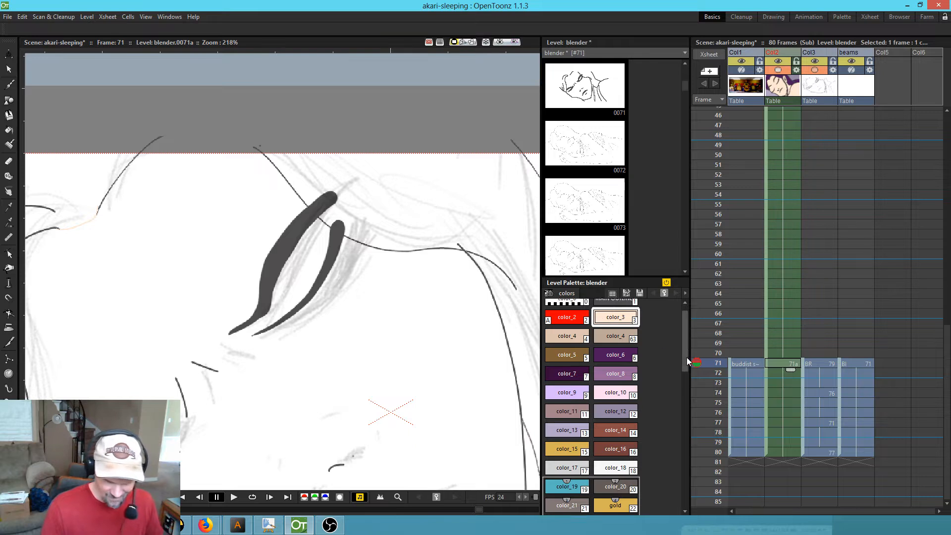
- Close the top of the forehead above the camera border with a brushed arc in the MAIN OUTLINE colour
{"action": "scroll", "coordinate": [686, 354], "scroll_direction": "up", "scroll_amount": 1}
{"action": "left_click", "coordinate": [615, 310]}
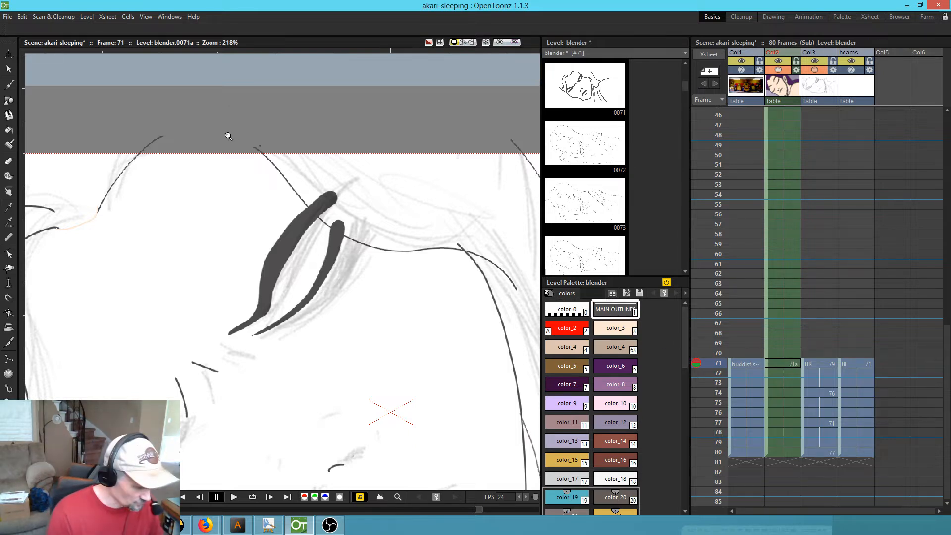
{"action": "key", "text": "b"}
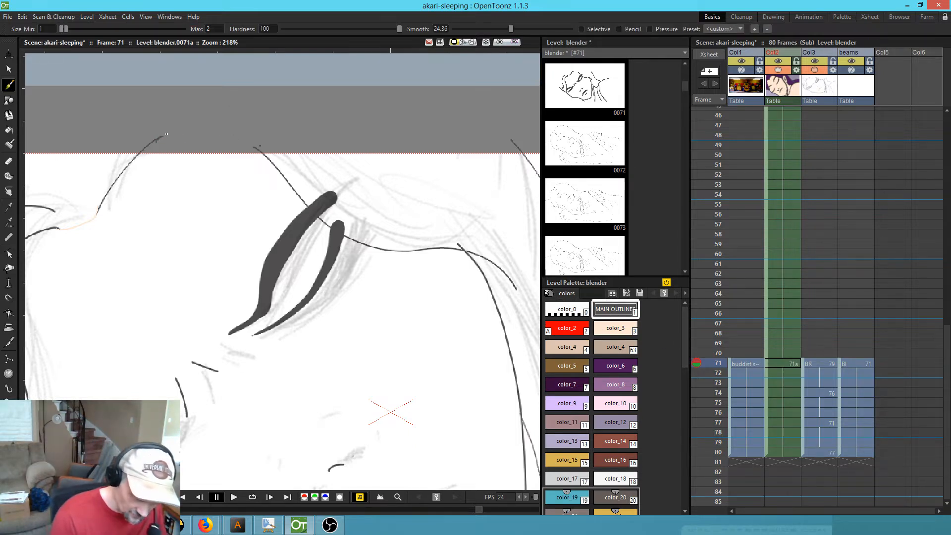
{"action": "left_click_drag", "start_coordinate": [200, 123], "coordinate": [230, 127]}
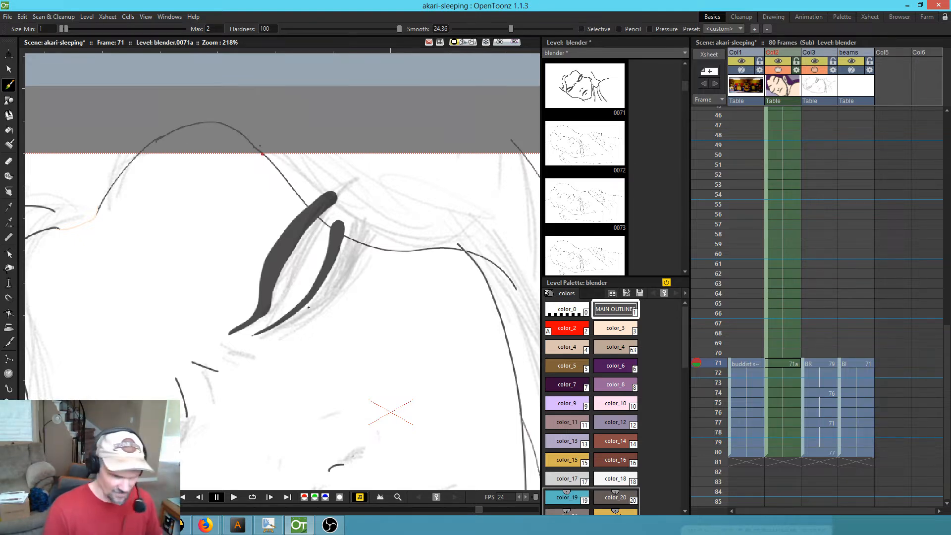
- Fill the face at frame 71 with skin tone color_3
{"action": "key", "text": "f"}
{"action": "left_click", "coordinate": [615, 328]}
{"action": "left_click", "coordinate": [381, 376]}
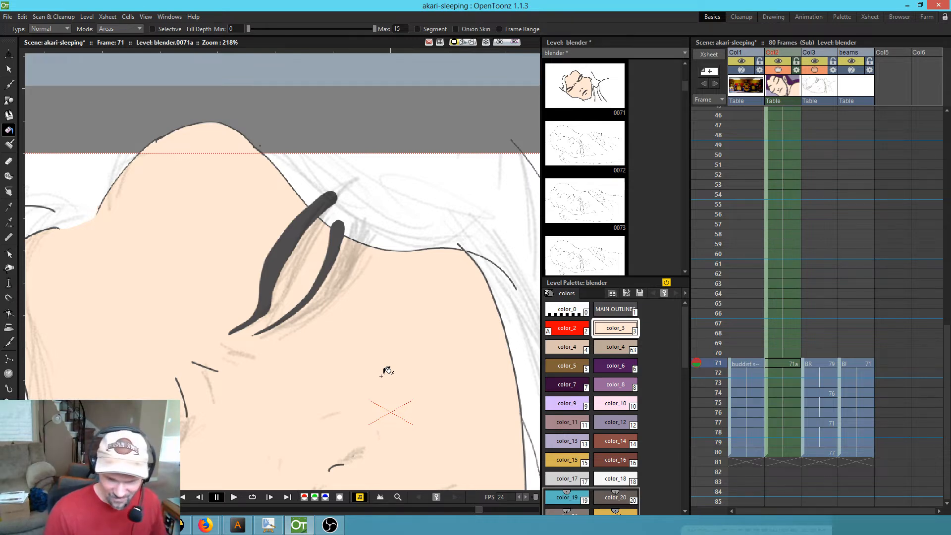
{"action": "mouse_move", "coordinate": [400, 345]}
{"action": "left_mouse_down"}
{"action": "mouse_move", "coordinate": [406, 276]}
{"action": "mouse_move", "coordinate": [385, 379]}
{"action": "left_mouse_up"}
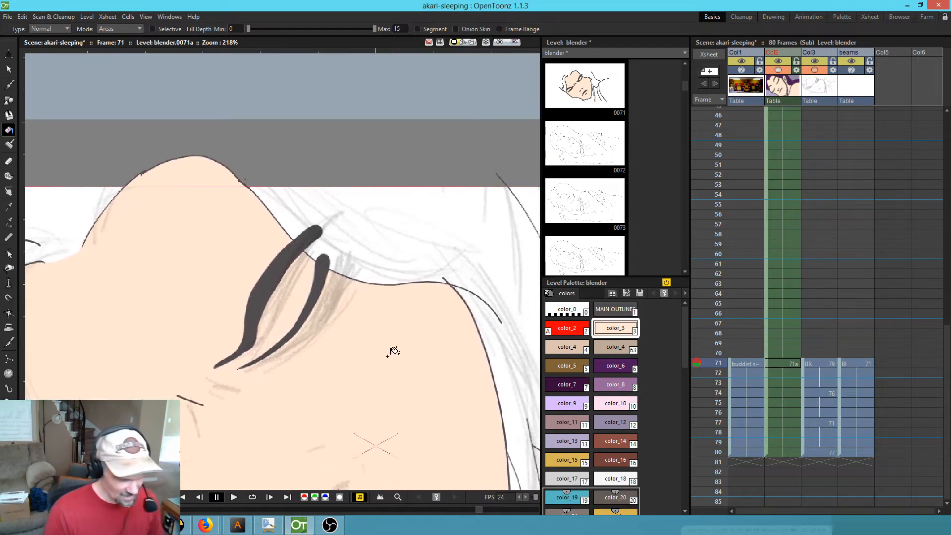
- Flip between frames 69, 70 and 71 with the whole camera area in view to compare the new face with the coloured drawing
{"action": "key", "text": "shift+space"}
{"action": "left_click_drag", "start_coordinate": [362, 295], "coordinate": [344, 357]}
{"action": "left_click_drag", "start_coordinate": [455, 364], "coordinate": [397, 293]}
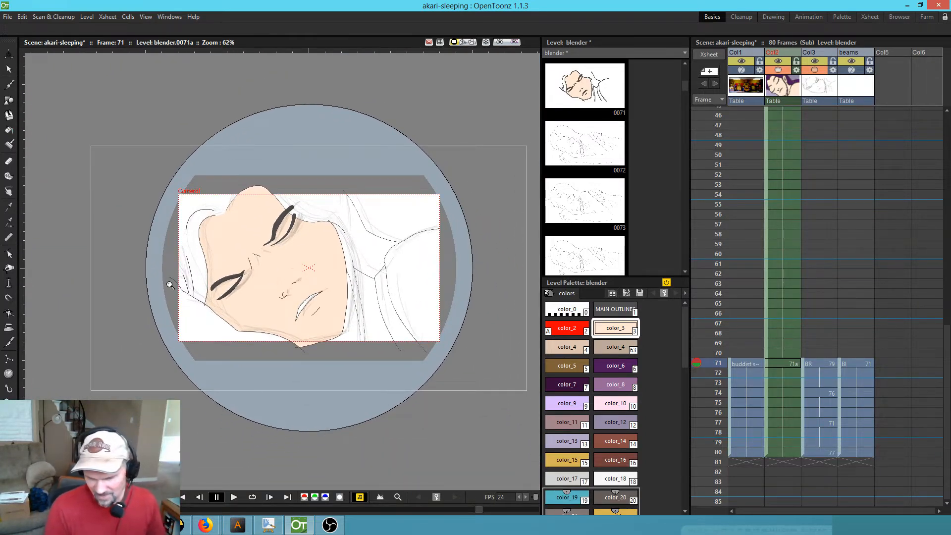
{"action": "left_click", "coordinate": [710, 353]}
{"action": "left_click", "coordinate": [709, 360]}
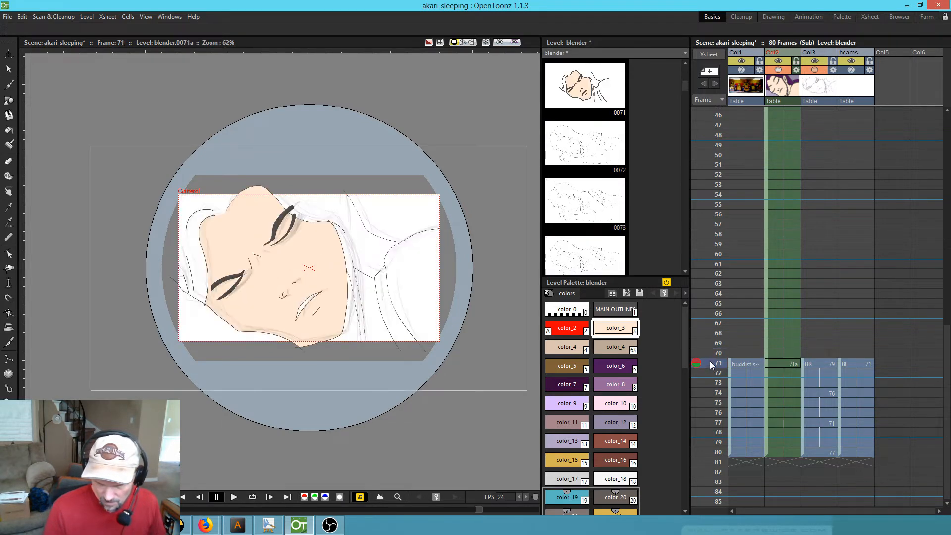
{"action": "left_click", "coordinate": [711, 355]}
{"action": "left_click", "coordinate": [709, 360]}
{"action": "left_click", "coordinate": [710, 356]}
{"action": "left_click", "coordinate": [710, 361]}
{"action": "left_click", "coordinate": [712, 355]}
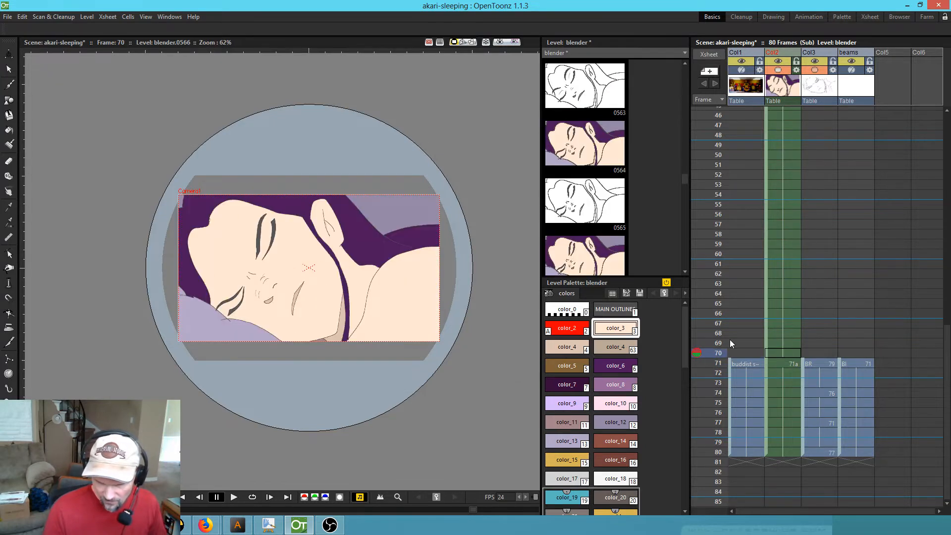
{"action": "left_click", "coordinate": [716, 345]}
{"action": "left_click", "coordinate": [716, 354]}
{"action": "left_click", "coordinate": [717, 362]}
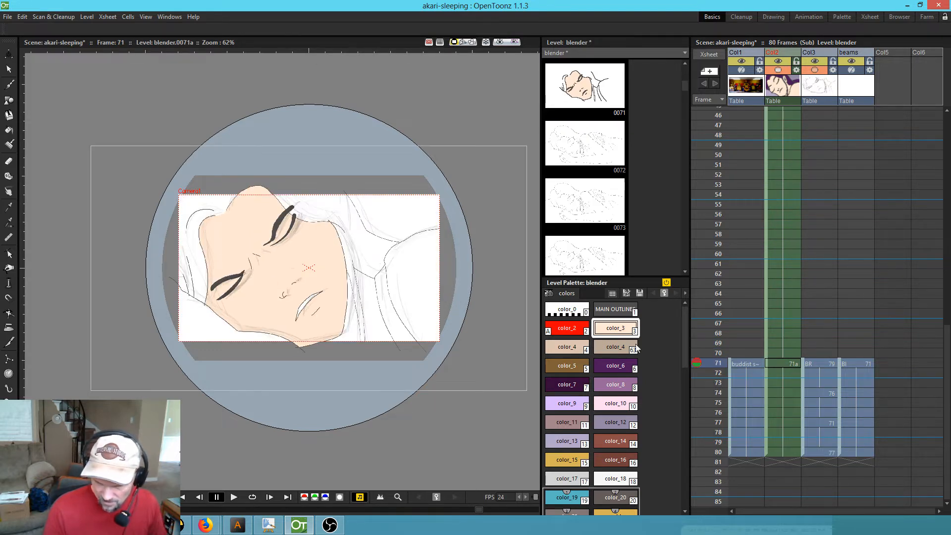
- Brush the pillow outline and the outer hair contour beyond the camera border at frame 71 in the MAIN OUTLINE colour
{"action": "left_click", "coordinate": [616, 311]}
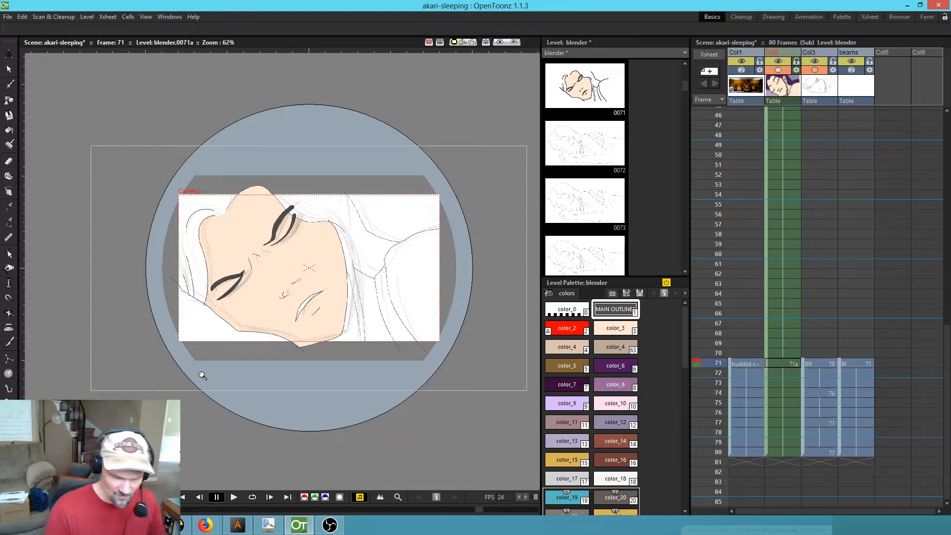
{"action": "key", "text": "b"}
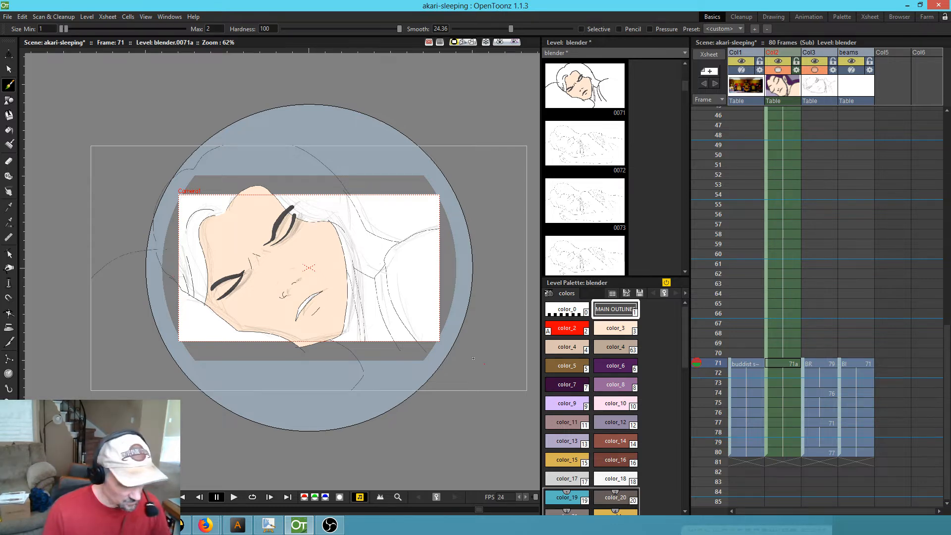
- Pick the pillow colour color_13 from the drawing at frame 31 and fill the pillow at frame 71 with it
{"action": "key", "text": "comma"}
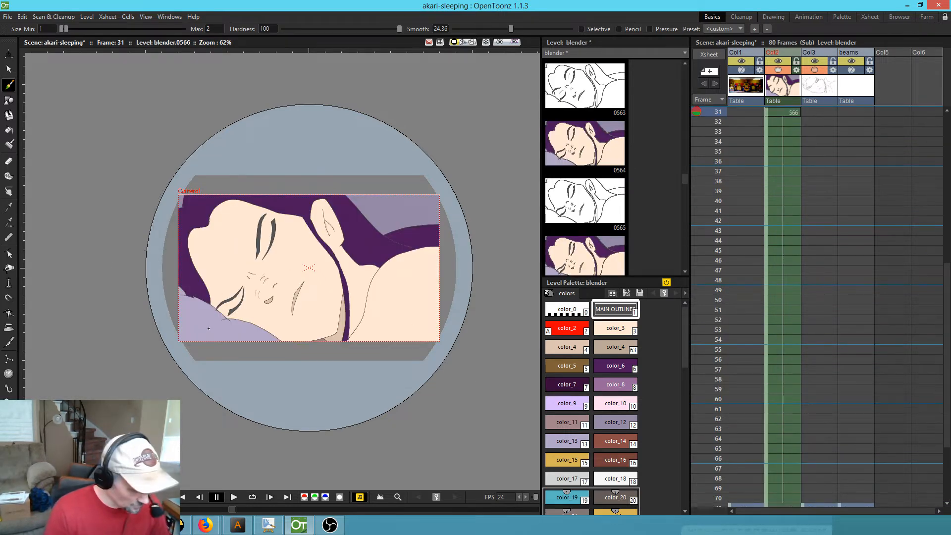
{"action": "key", "text": "k"}
{"action": "left_click", "coordinate": [212, 340]}
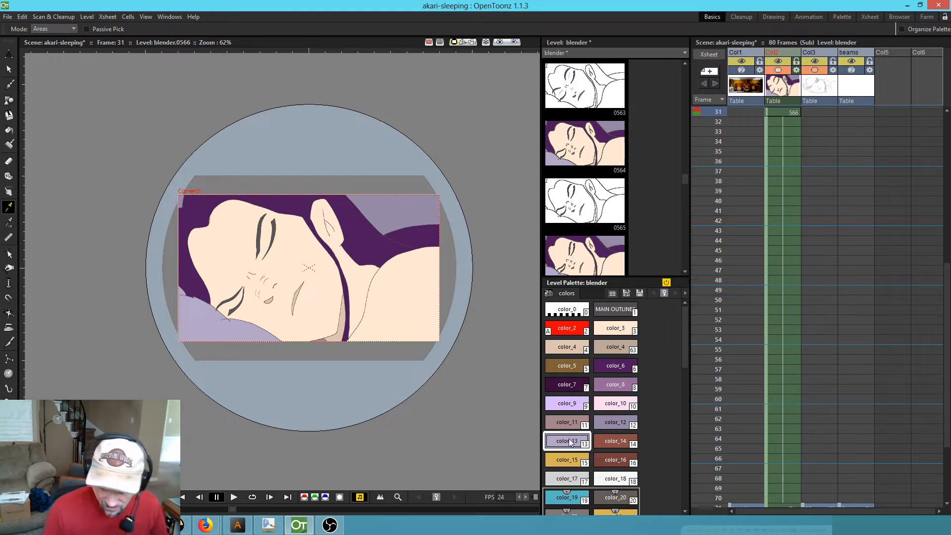
{"action": "key", "text": "period"}
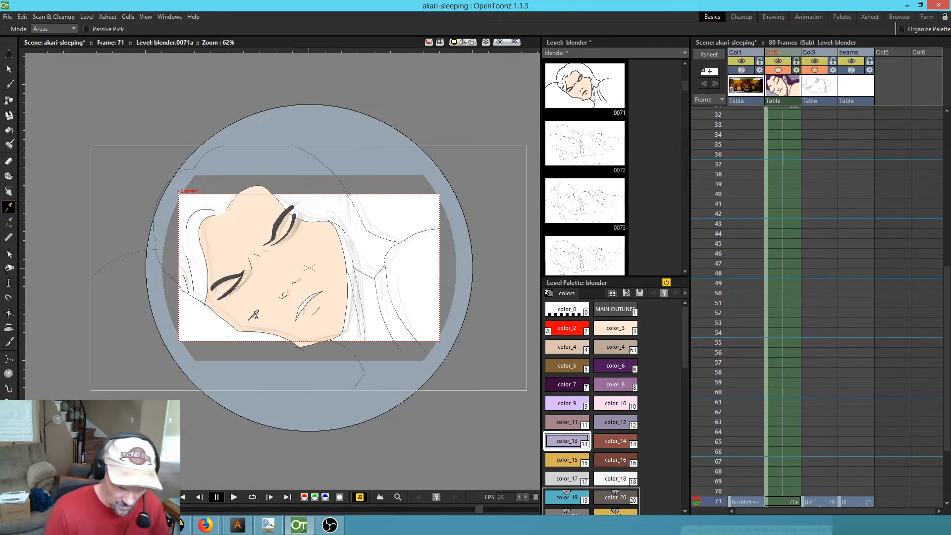
{"action": "key", "text": "f"}
{"action": "left_click", "coordinate": [202, 328]}
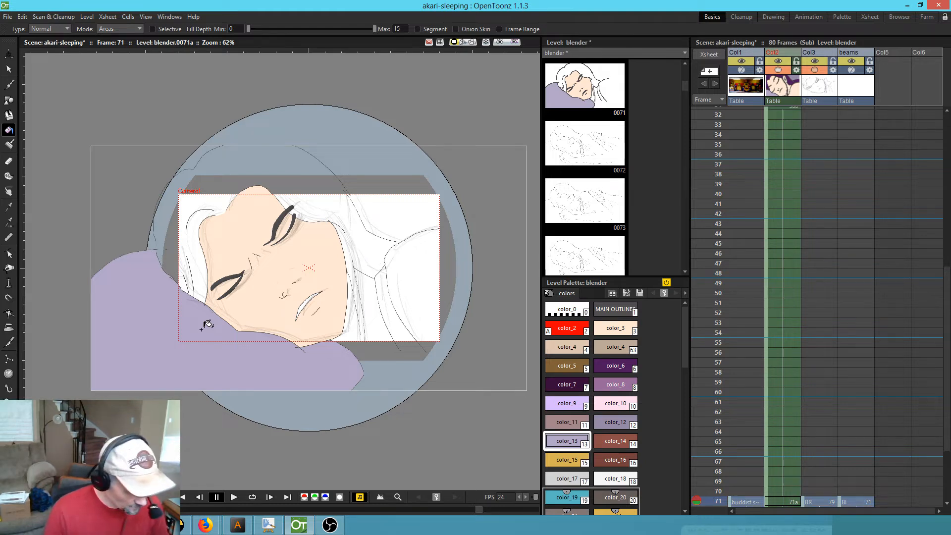
- Pick the hair colour color_6 from frame 31, try to fill the hair at frame 71 with it, and undo the fill
{"action": "key", "text": "comma"}
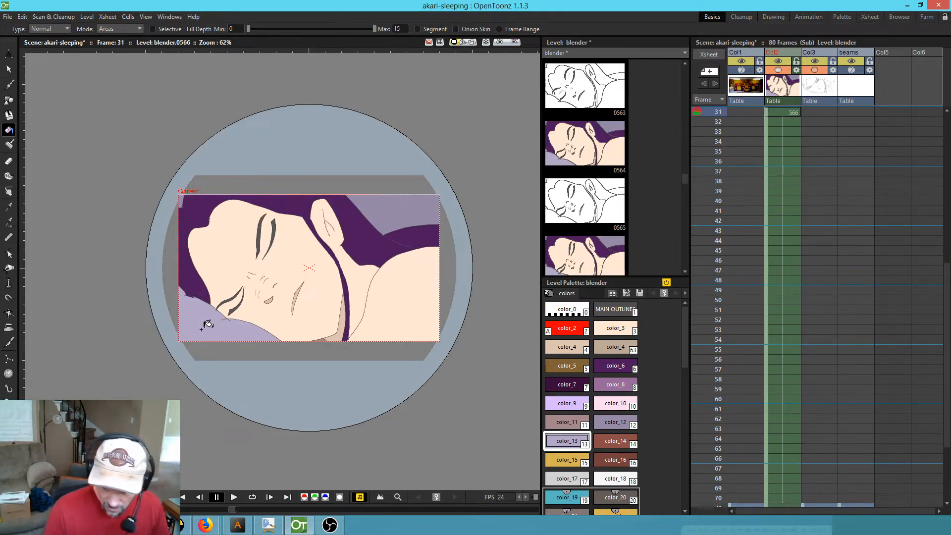
{"action": "key", "text": "k"}
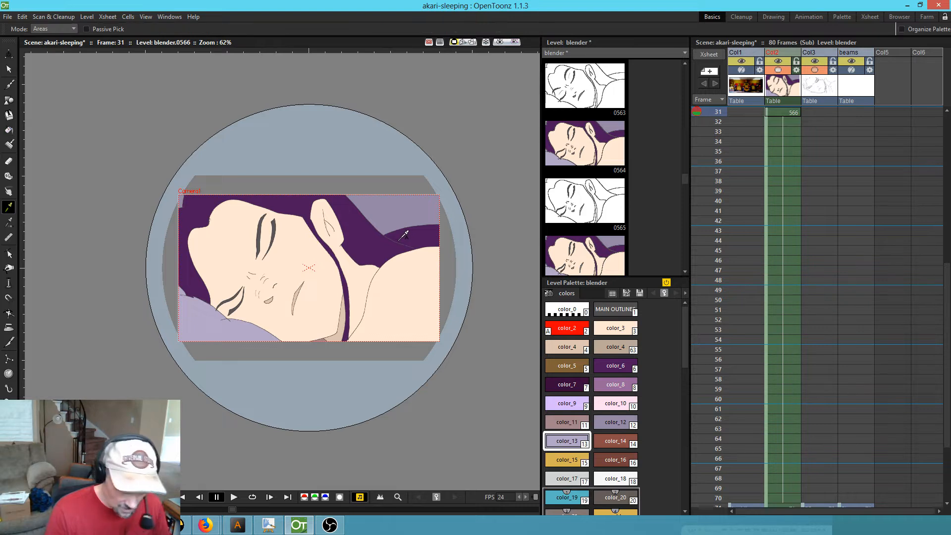
{"action": "left_click", "coordinate": [404, 235]}
{"action": "key", "text": "period"}
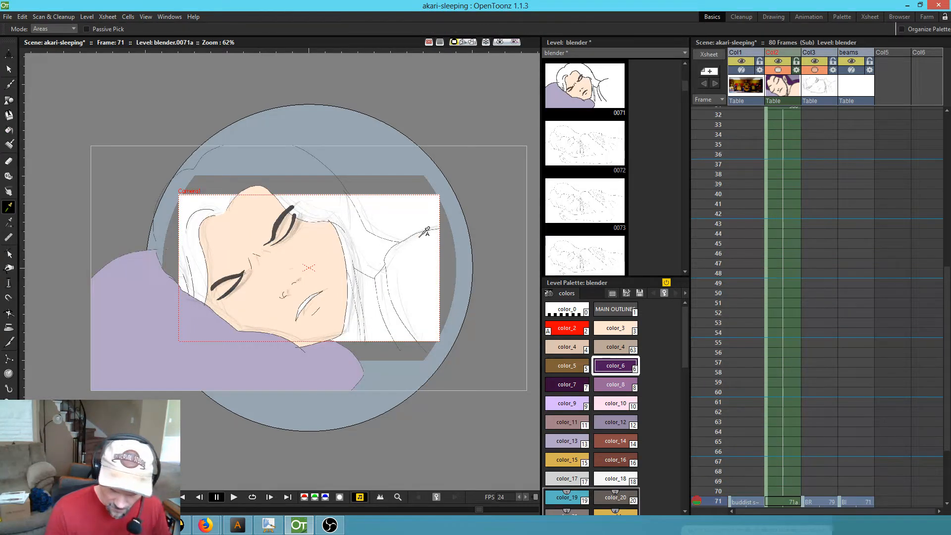
{"action": "key", "text": "f"}
{"action": "left_click", "coordinate": [369, 250]}
{"action": "key", "text": "ctrl+z"}
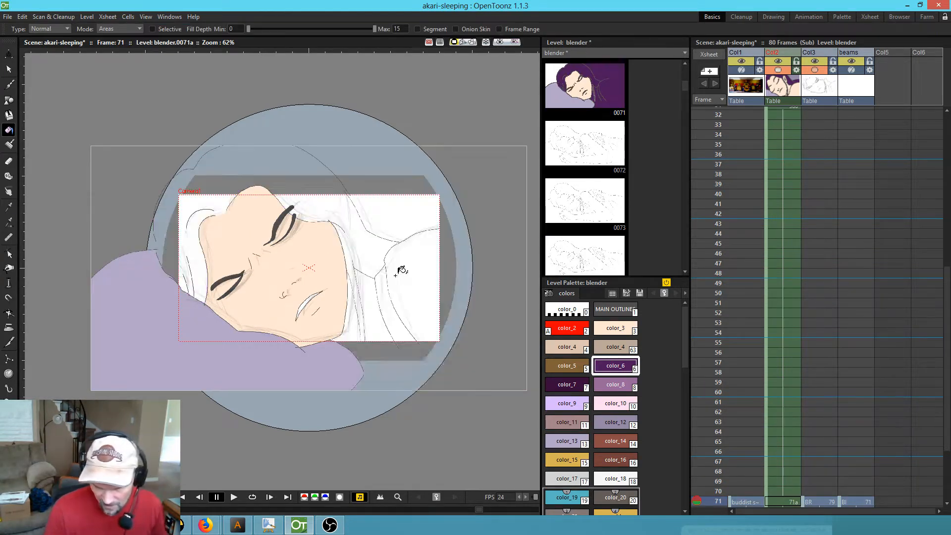
- Brush a short MAIN OUTLINE stroke across the lower ends of the hair strands below the camera border, and save the scene
{"action": "key", "text": "shift+space"}
{"action": "left_click_drag", "start_coordinate": [400, 300], "coordinate": [439, 298]}
{"action": "left_click_drag", "start_coordinate": [413, 399], "coordinate": [428, 351]}
{"action": "left_click", "coordinate": [612, 309]}
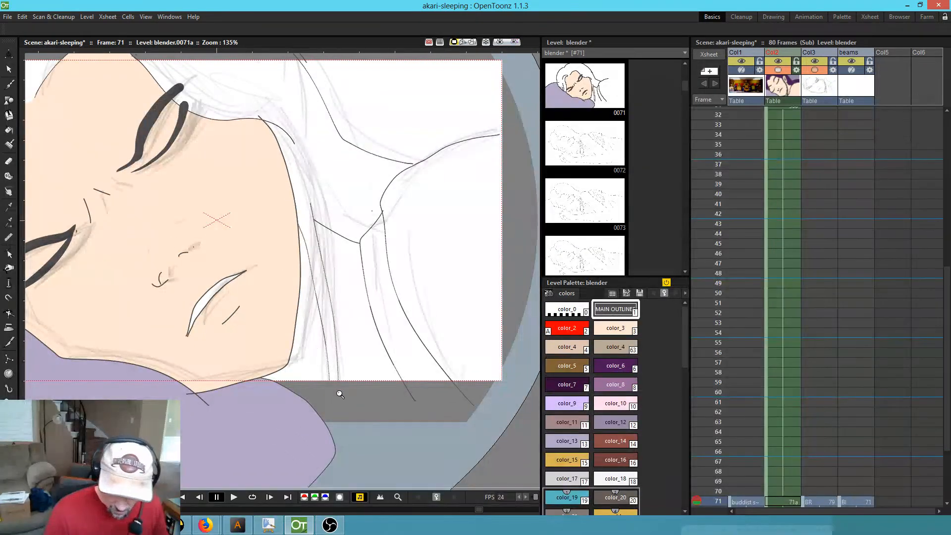
{"action": "key", "text": "b"}
{"action": "left_click_drag", "start_coordinate": [325, 401], "coordinate": [355, 390]}
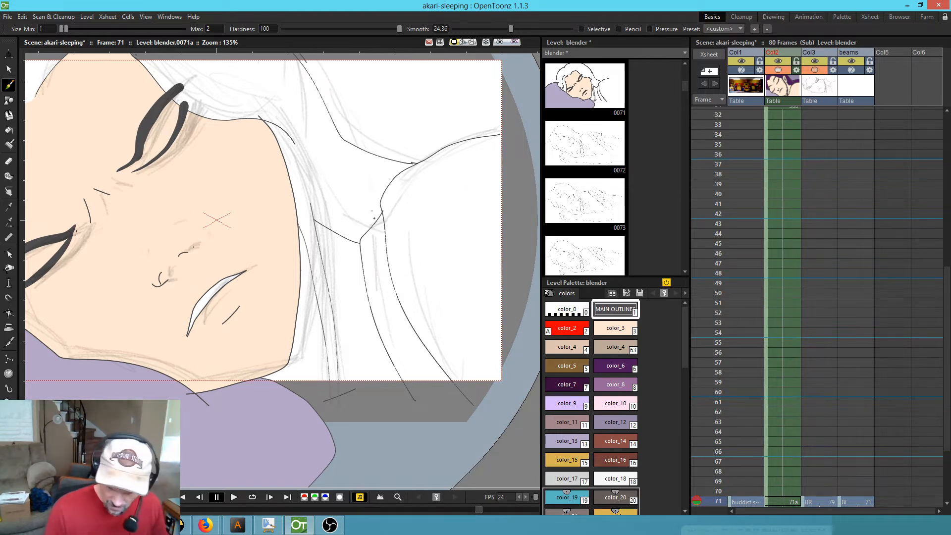
{"action": "key", "text": "ctrl+s"}
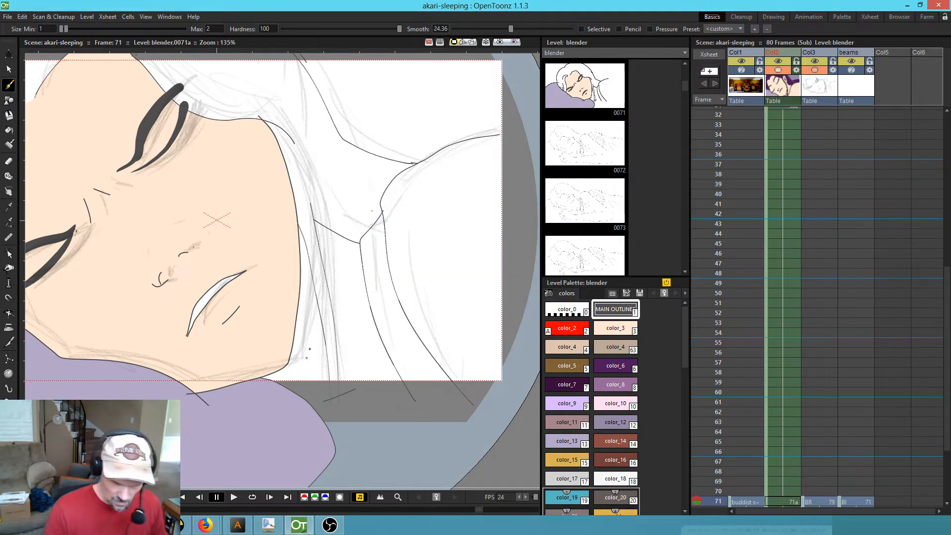
- Pick the hair colour color_6 from frame 31, try to fill the hair at frame 71 with it, and undo the fill
{"action": "key", "text": "comma"}
{"action": "key", "text": "k"}
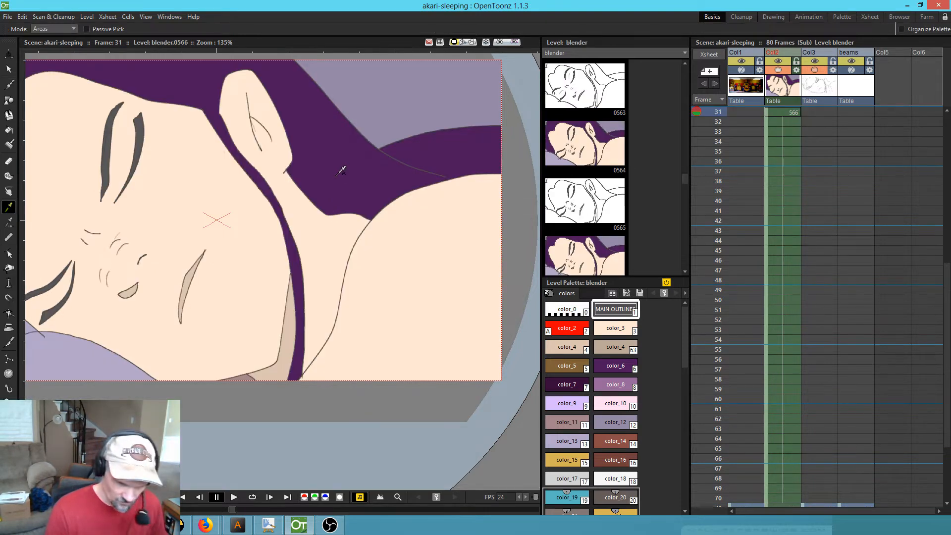
{"action": "left_click", "coordinate": [341, 164]}
{"action": "key", "text": "period"}
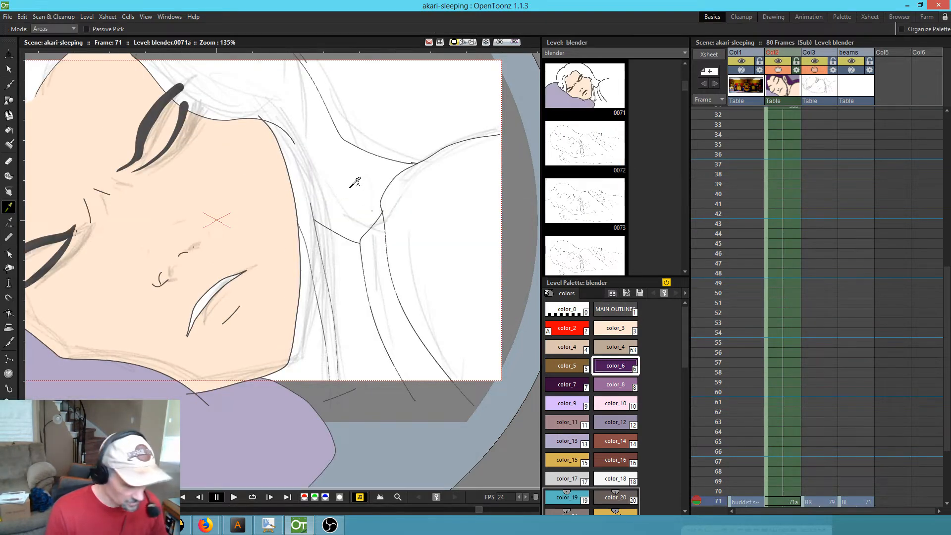
{"action": "key", "text": "f"}
{"action": "left_click", "coordinate": [374, 190]}
{"action": "key", "text": "ctrl+z"}
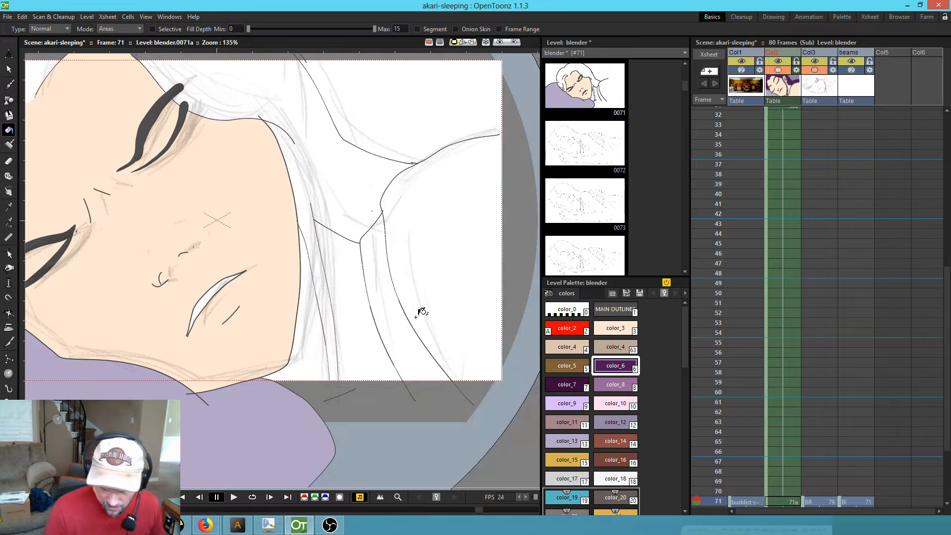
- Brush a short MAIN OUTLINE stroke closing the gap in the outer hair contour just above the camera border
{"action": "left_click_drag", "start_coordinate": [356, 389], "coordinate": [367, 424]}
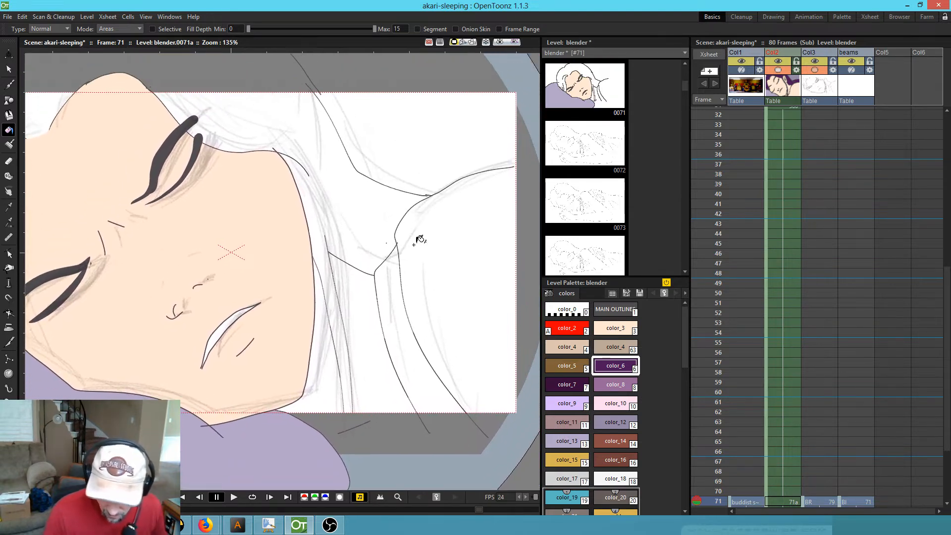
{"action": "left_click_drag", "start_coordinate": [433, 328], "coordinate": [506, 409]}
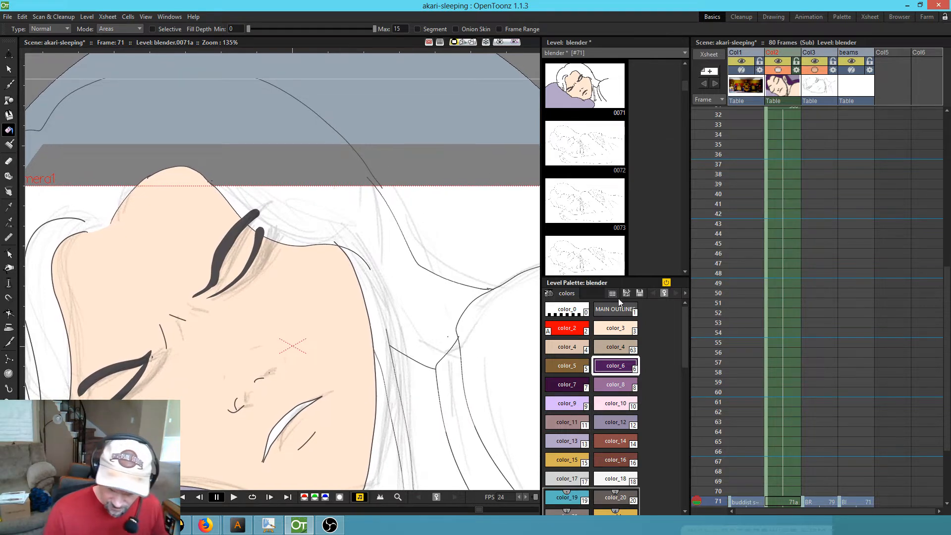
{"action": "left_click", "coordinate": [615, 310]}
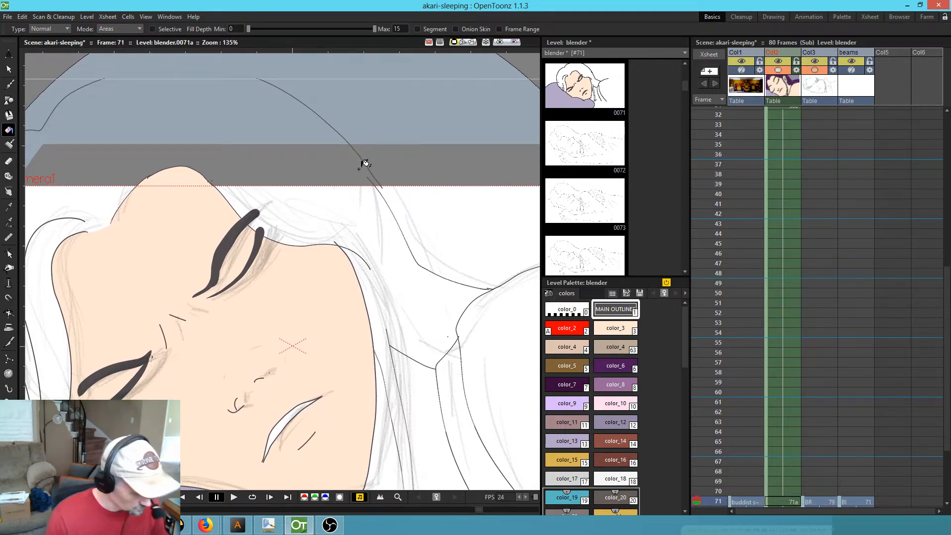
{"action": "key", "text": "b"}
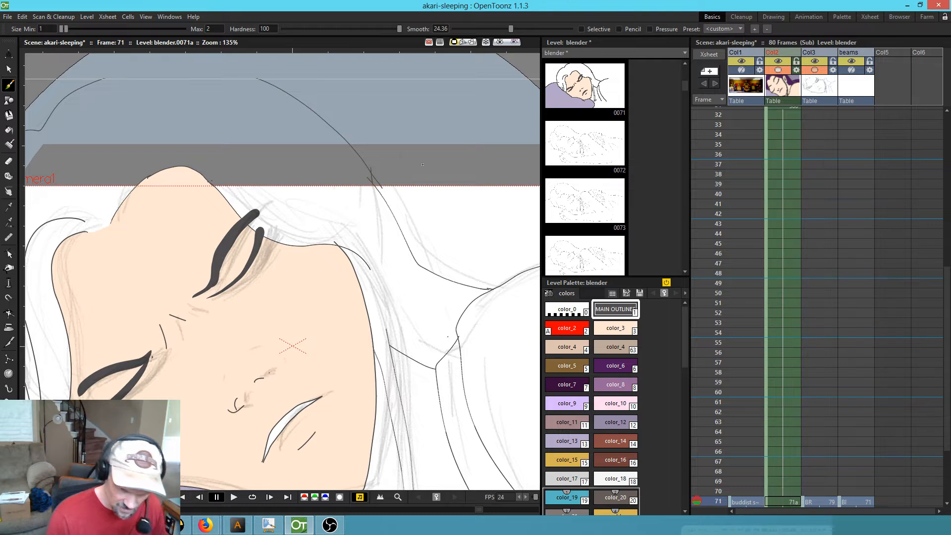
- Try to fill the hair beside the neck with the MAIN OUTLINE colour, and undo the fill
{"action": "key", "text": "f"}
{"action": "left_click", "coordinate": [419, 310]}
{"action": "key", "text": "ctrl+z"}
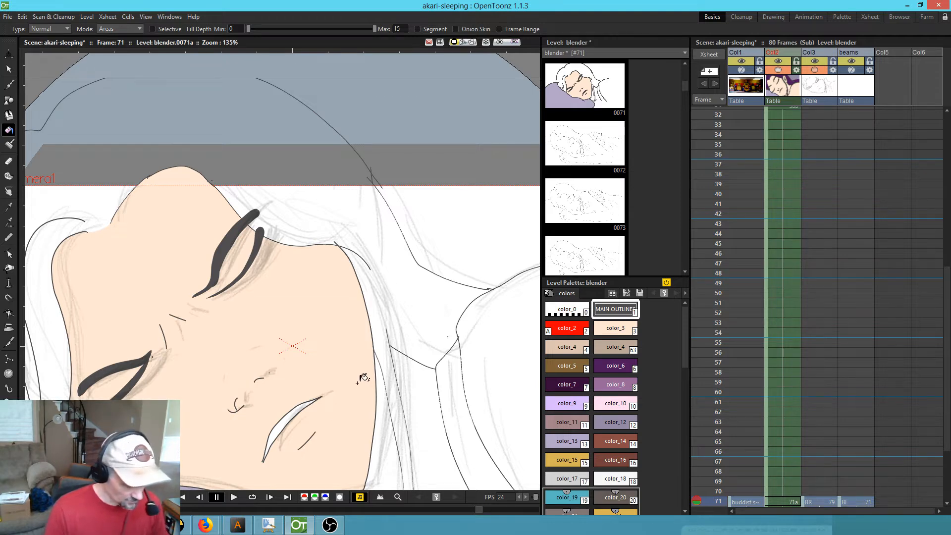
- Pick the hair colour color_6 from the drawing at frame 31 and fill the closed hair area at frame 71 with it
{"action": "key", "text": "comma"}
{"action": "key", "text": "l"}
{"action": "key", "text": "l"}
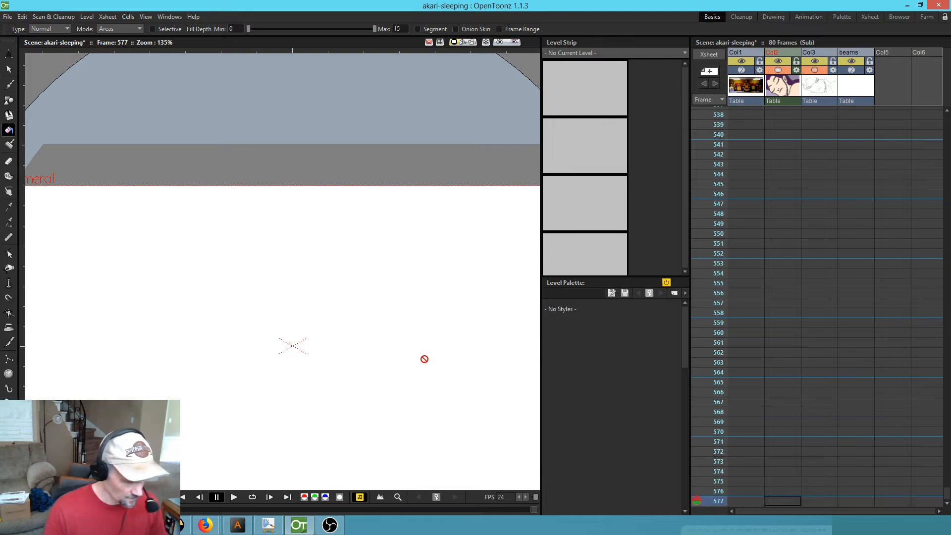
{"action": "key", "text": "comma"}
{"action": "key", "text": "comma"}
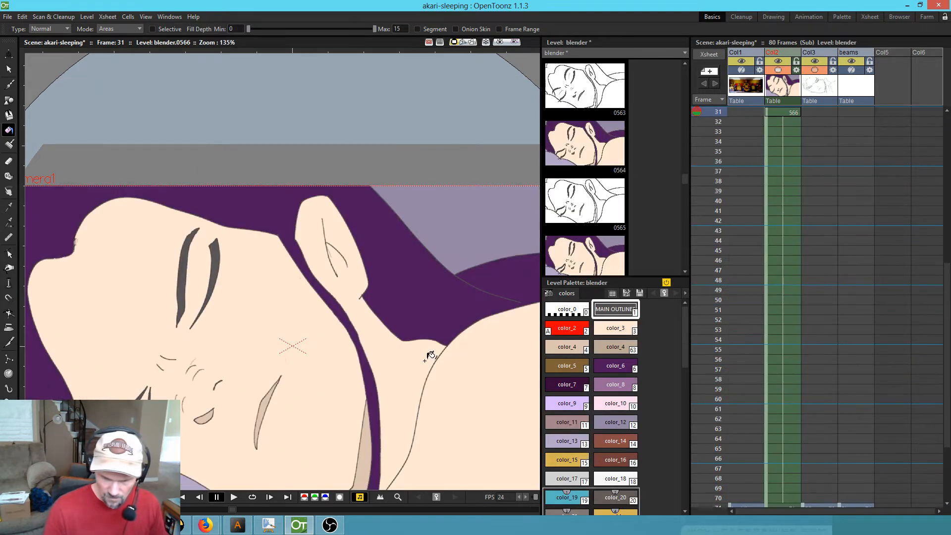
{"action": "key", "text": "k"}
{"action": "left_click", "coordinate": [406, 291]}
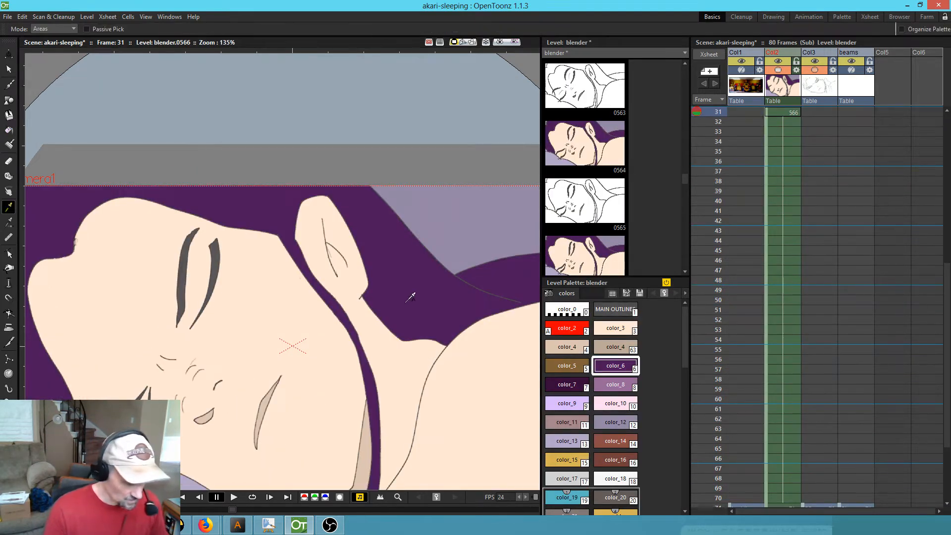
{"action": "key", "text": "period"}
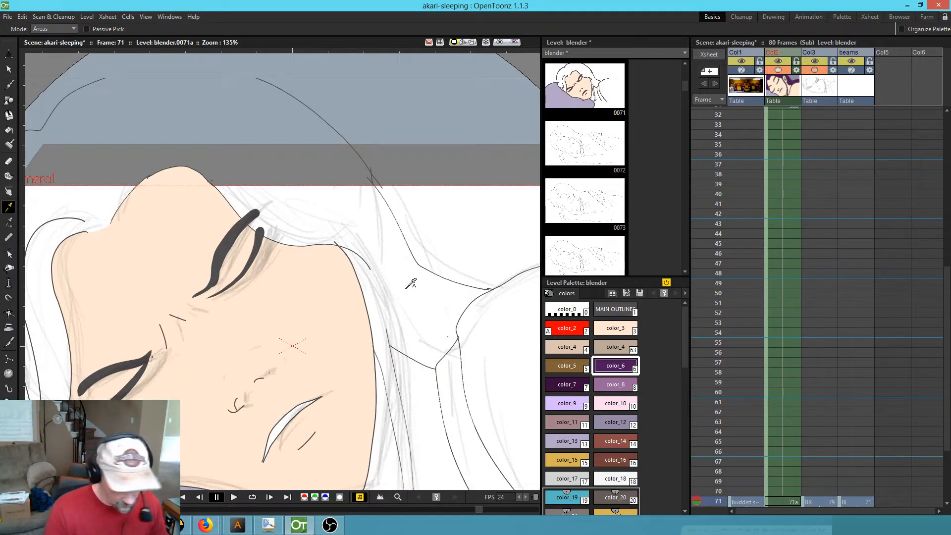
{"action": "key", "text": "f"}
{"action": "left_click", "coordinate": [418, 301]}
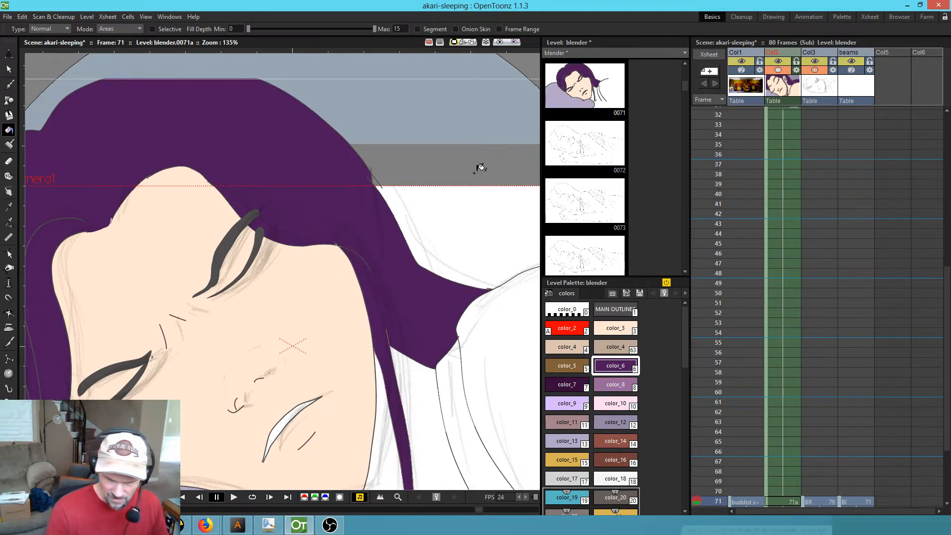
- Preview frame 71 in camera view, try to fill the neck with the skin colour color_3, and undo the fill
{"action": "left_click", "coordinate": [472, 42]}
{"action": "left_click_drag", "start_coordinate": [462, 384], "coordinate": [459, 273]}
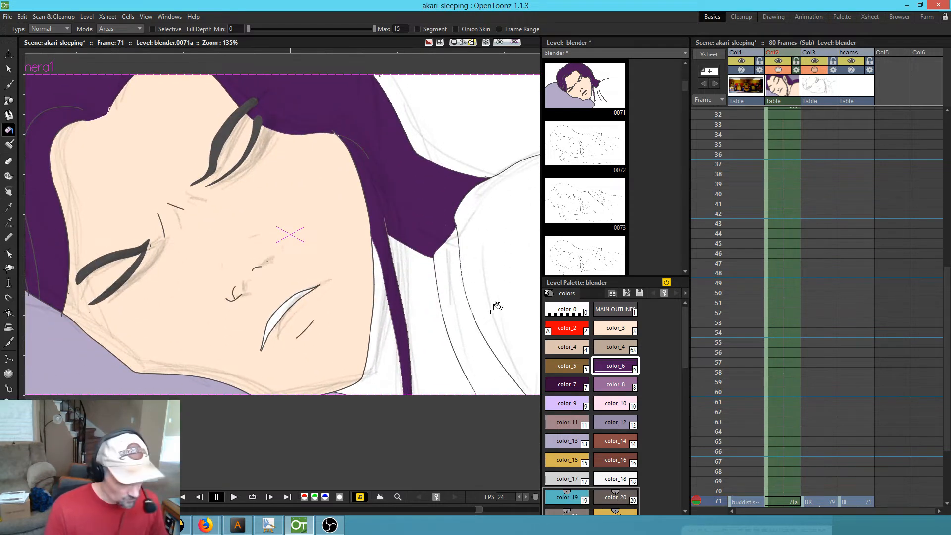
{"action": "key", "text": "comma"}
{"action": "key", "text": "period"}
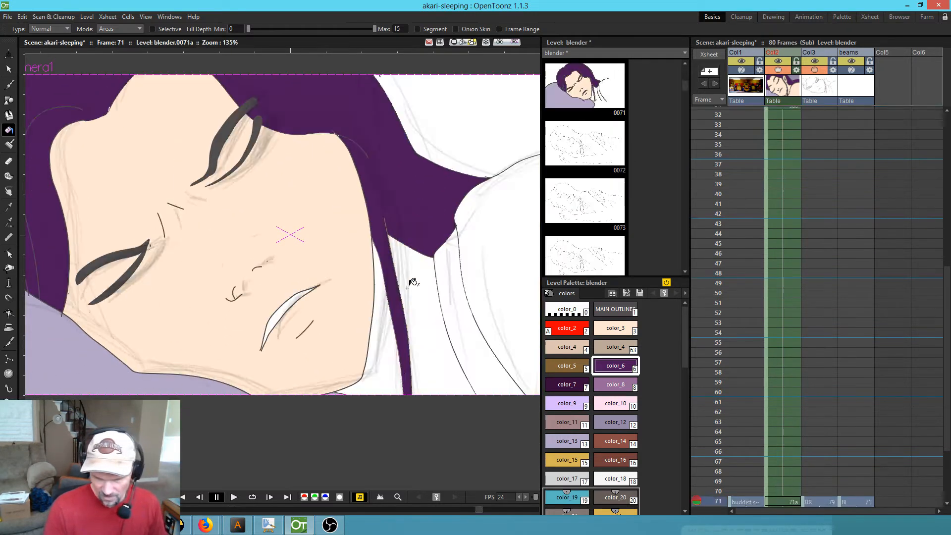
{"action": "left_click", "coordinate": [615, 329]}
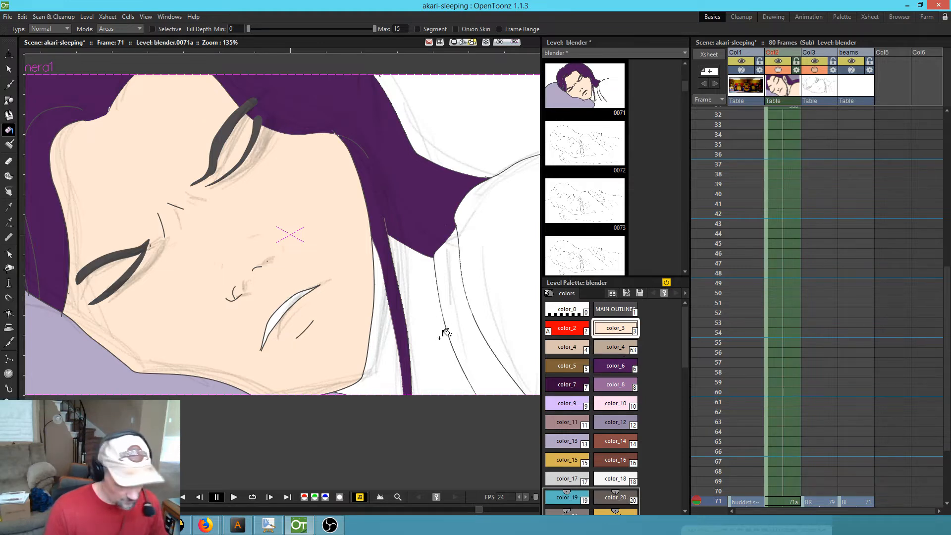
{"action": "left_click", "coordinate": [444, 356]}
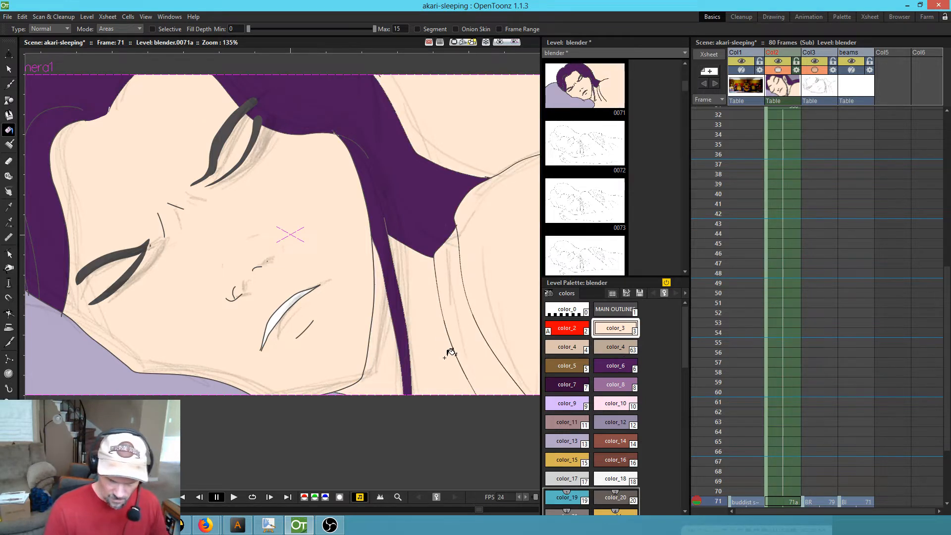
{"action": "key", "text": "ctrl+z"}
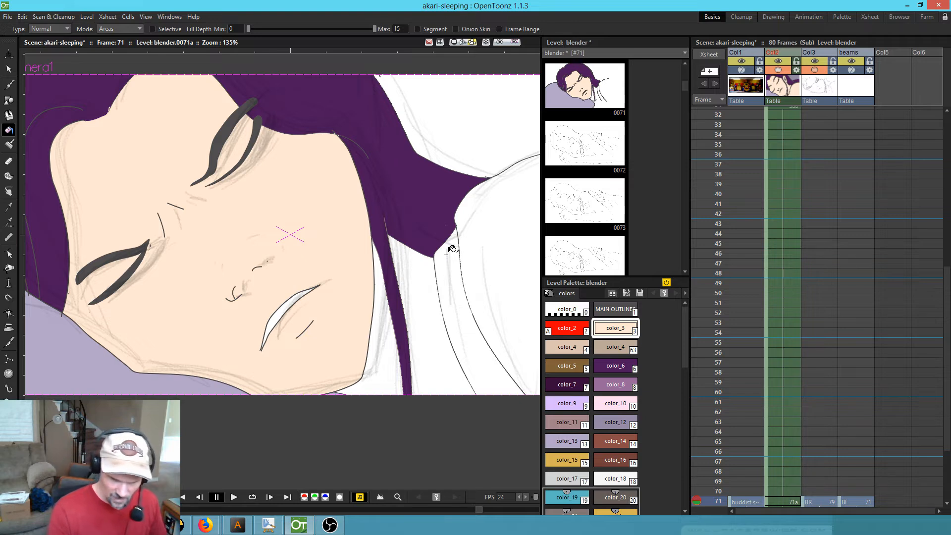
{"action": "left_click", "coordinate": [454, 42]}
- Brush the upper and lower shoulder outlines in MAIN OUTLINE past the camera border to the drawing's outer edge
{"action": "left_click_drag", "start_coordinate": [451, 322], "coordinate": [386, 310]}
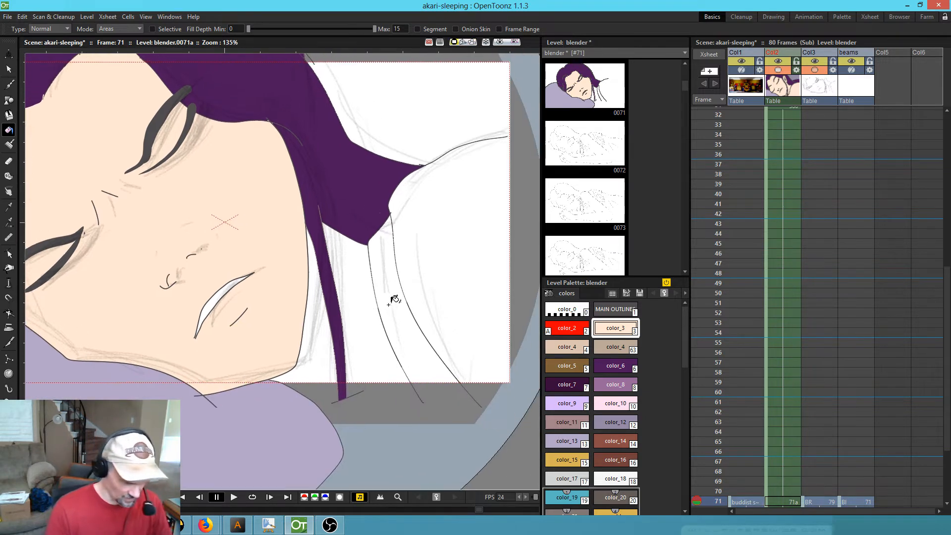
{"action": "scroll", "coordinate": [426, 307], "scroll_direction": "down", "scroll_amount": 2}
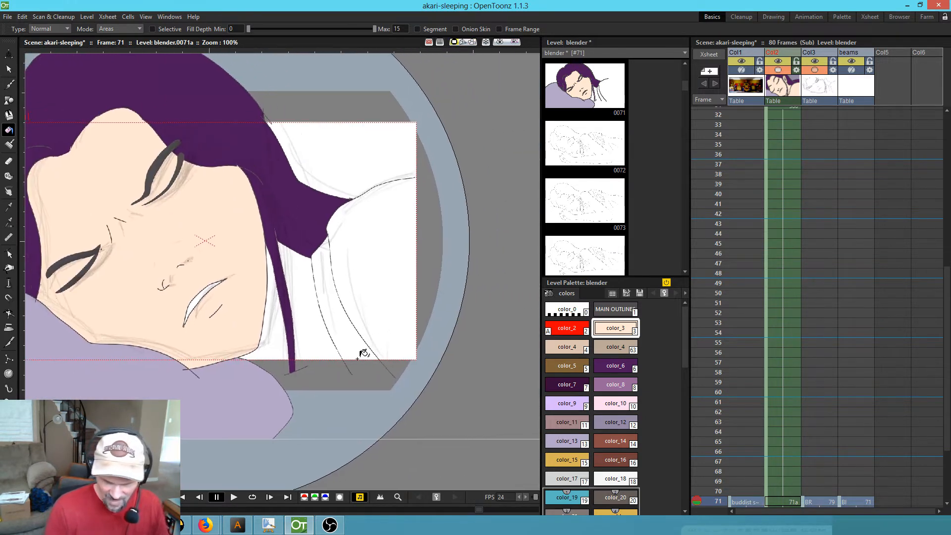
{"action": "scroll", "coordinate": [411, 253], "scroll_direction": "down", "scroll_amount": 2}
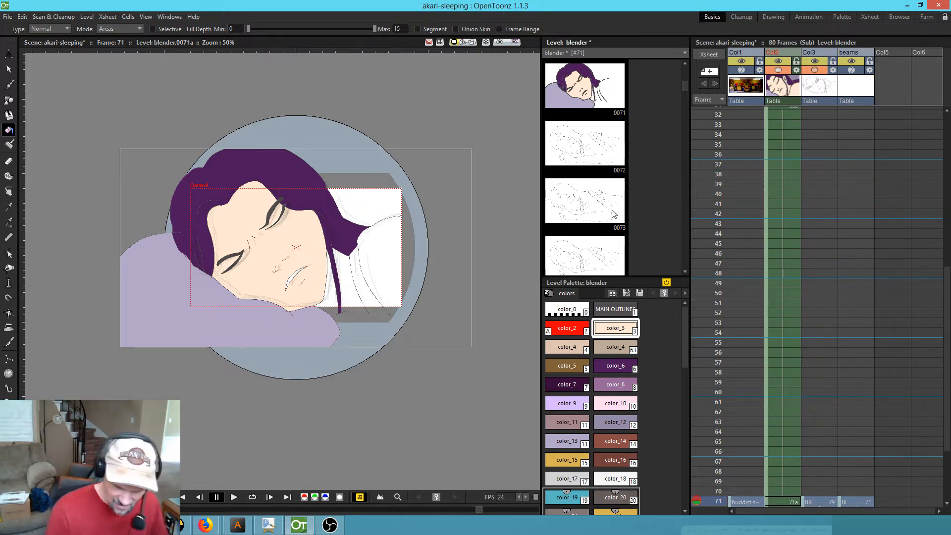
{"action": "key", "text": "b"}
{"action": "left_click", "coordinate": [615, 309]}
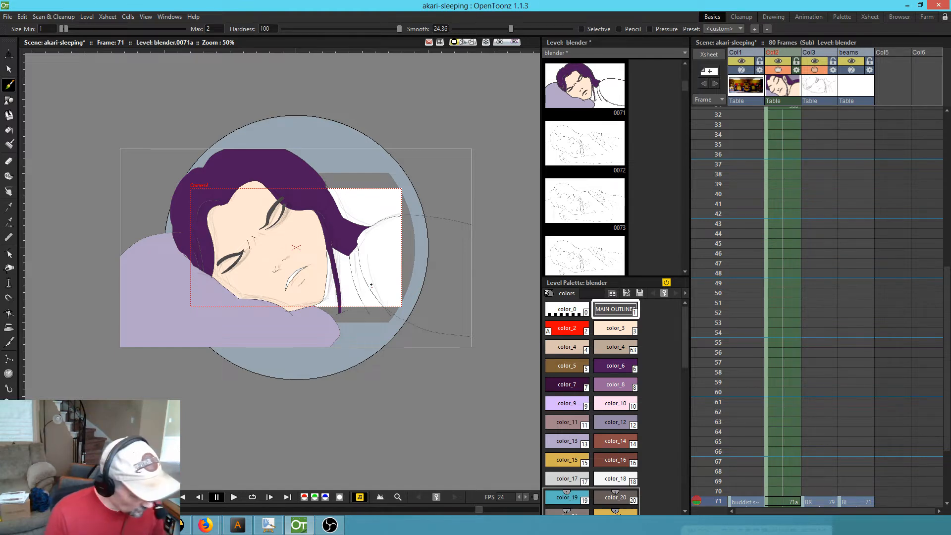
- Brush a MAIN OUTLINE stroke below the camera border from the pillow across the hair strand to the neck line
{"action": "key", "text": "shift+space"}
{"action": "mouse_move", "coordinate": [360, 328]}
{"action": "left_mouse_down"}
{"action": "mouse_move", "coordinate": [433, 278]}
{"action": "mouse_move", "coordinate": [372, 267]}
{"action": "left_mouse_up"}
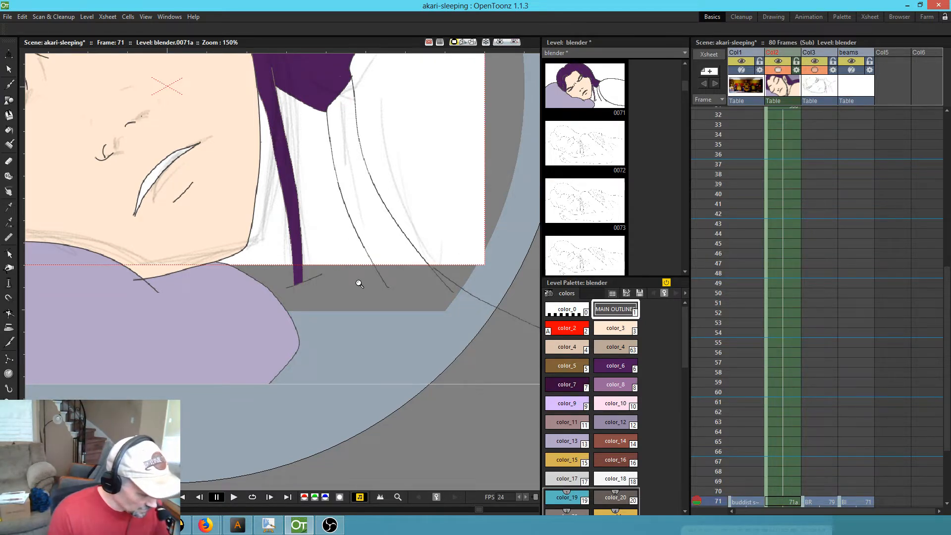
{"action": "key", "text": "b"}
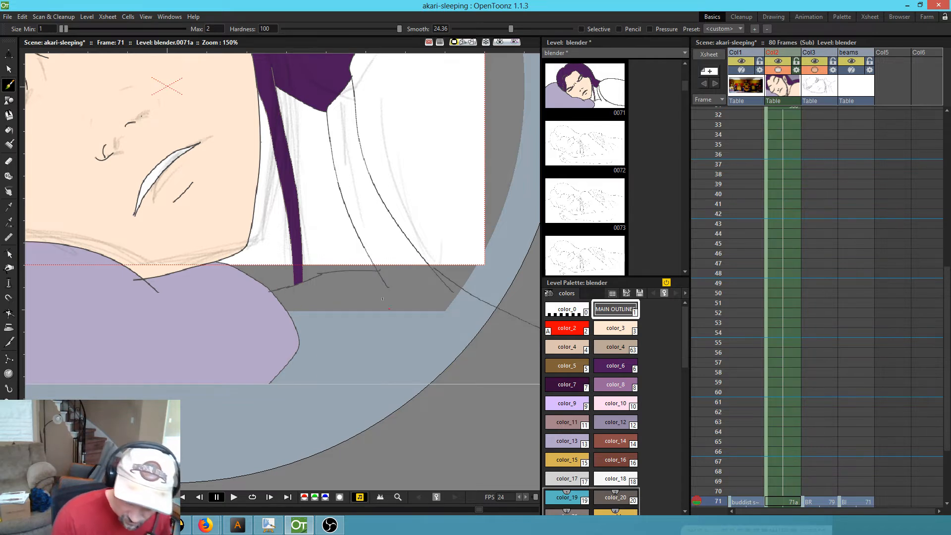
- Brush a short MAIN OUTLINE stroke joining the two parts of the upper shoulder outline at the camera border
{"action": "left_click_drag", "start_coordinate": [390, 257], "coordinate": [368, 347]}
{"action": "mouse_move", "coordinate": [396, 223]}
{"action": "left_mouse_down"}
{"action": "mouse_move", "coordinate": [379, 256]}
{"action": "mouse_move", "coordinate": [369, 322]}
{"action": "left_mouse_up"}
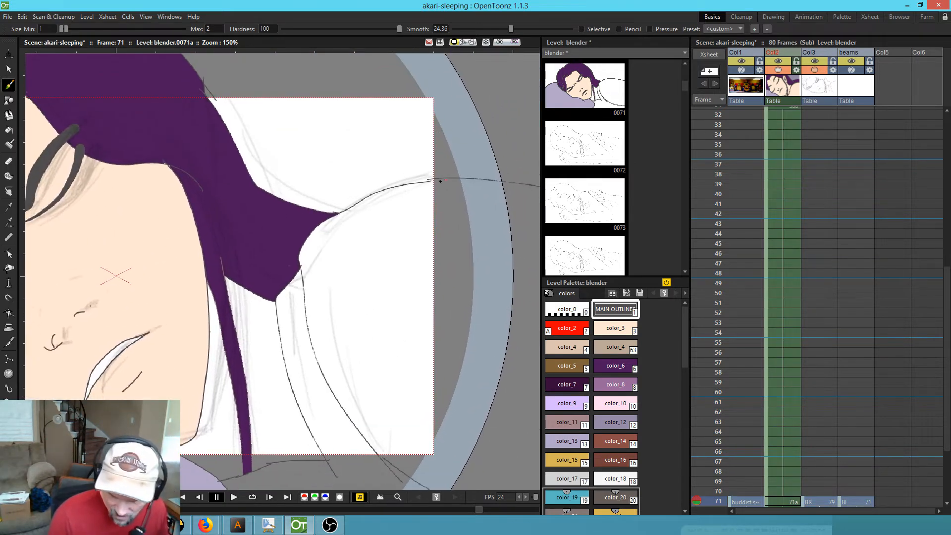
{"action": "left_click_drag", "start_coordinate": [443, 379], "coordinate": [487, 262]}
{"action": "mouse_move", "coordinate": [483, 390]}
{"action": "left_mouse_down"}
{"action": "mouse_move", "coordinate": [418, 373]}
{"action": "mouse_move", "coordinate": [434, 267]}
{"action": "left_mouse_up"}
{"action": "mouse_move", "coordinate": [460, 337]}
{"action": "left_mouse_down"}
{"action": "mouse_move", "coordinate": [250, 362]}
{"action": "mouse_move", "coordinate": [381, 360]}
{"action": "mouse_move", "coordinate": [374, 425]}
{"action": "left_mouse_up"}
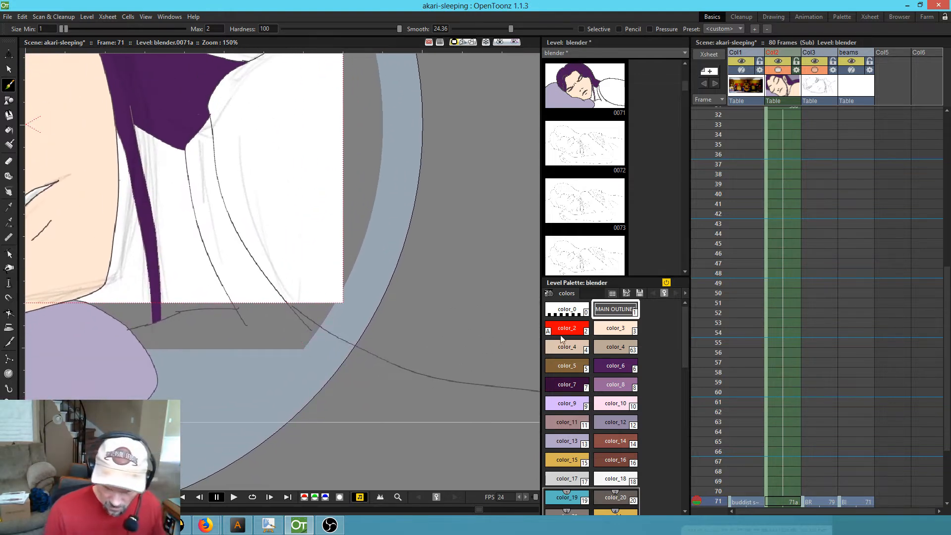
- Fill the neck with the skin colour color_3 and the area between the jaw and the hair strand with color_4
{"action": "left_click", "coordinate": [616, 330]}
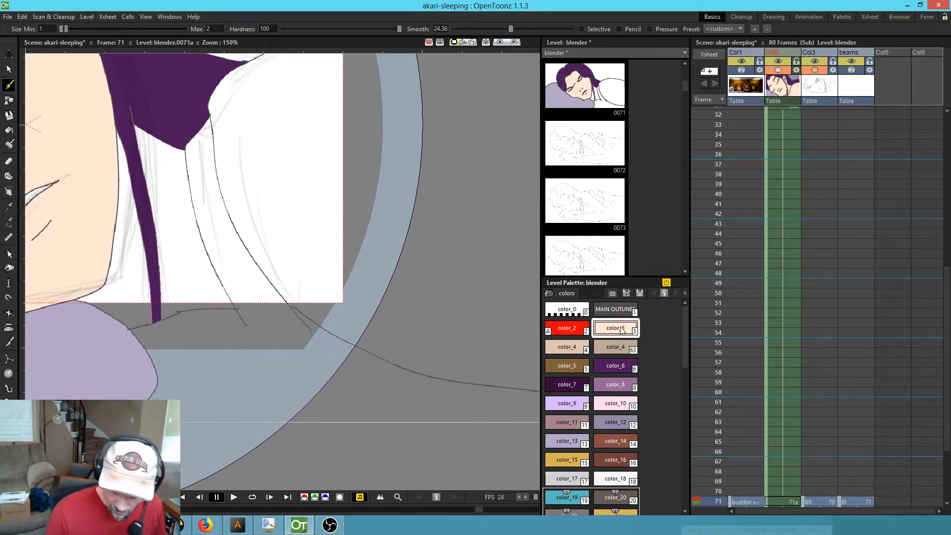
{"action": "key", "text": "f"}
{"action": "left_click", "coordinate": [188, 237]}
{"action": "left_click", "coordinate": [575, 350]}
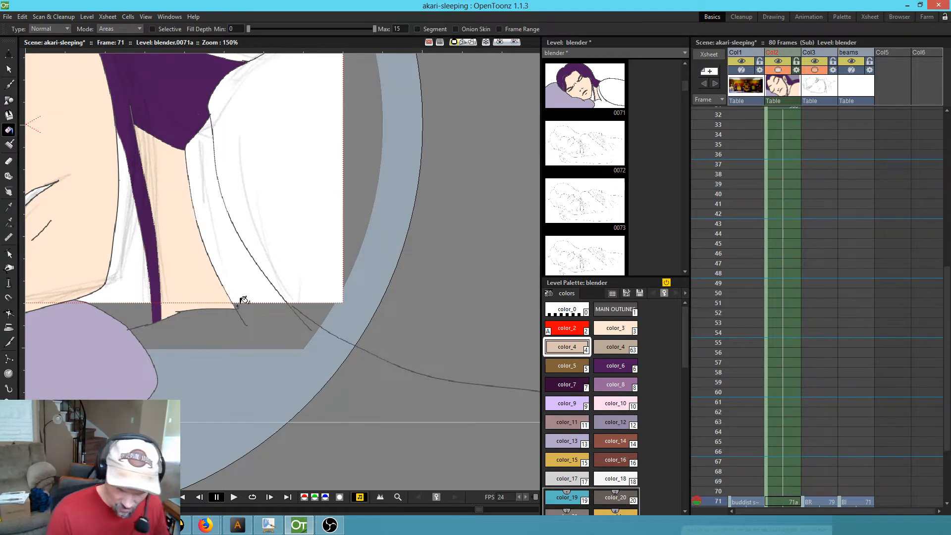
{"action": "left_click", "coordinate": [137, 290]}
- Try to fill the shoulder with the skin colour color_3, and undo the fill
{"action": "left_click_drag", "start_coordinate": [253, 254], "coordinate": [319, 381]}
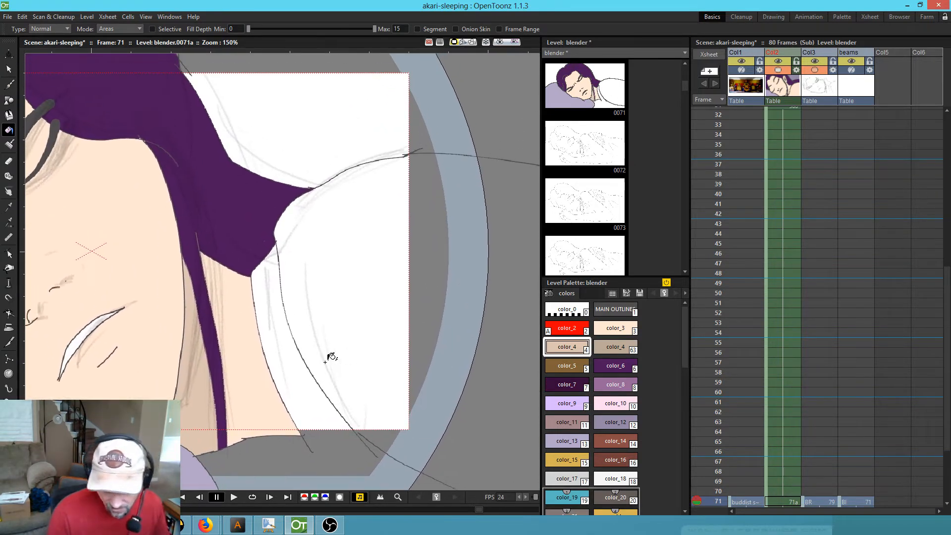
{"action": "left_click", "coordinate": [616, 328]}
{"action": "left_click", "coordinate": [355, 298]}
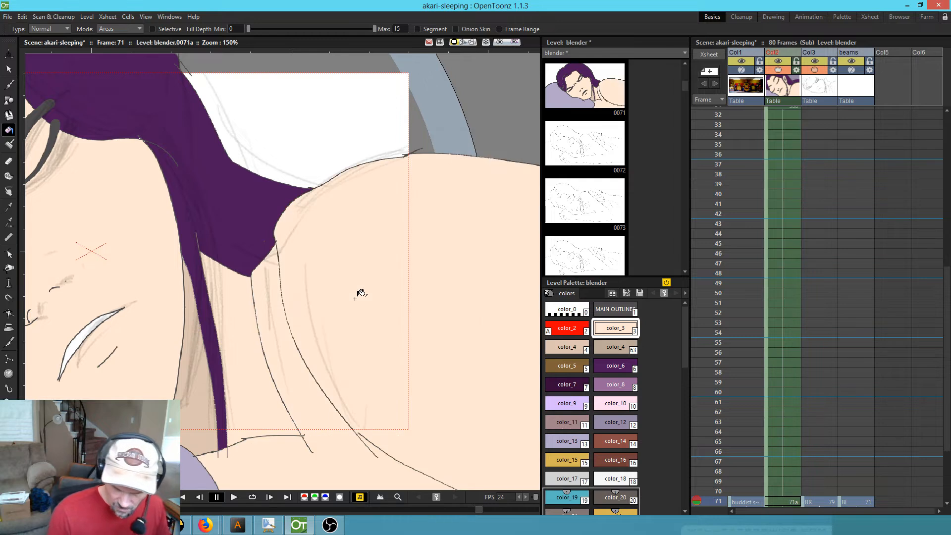
{"action": "key", "text": "ctrl+z"}
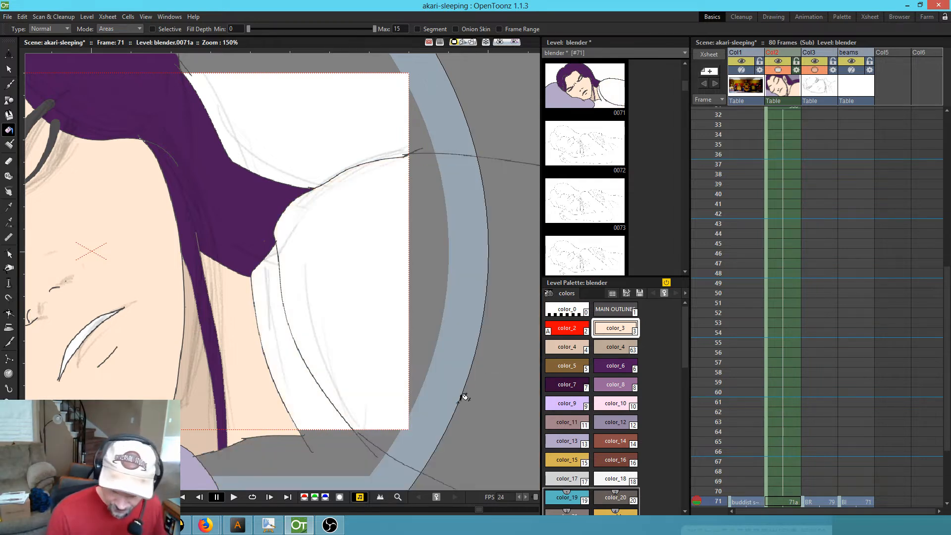
- Brush the gap closed where the shoulder's inner line meets its lower outline, and fill the shoulder with color_3
{"action": "left_click_drag", "start_coordinate": [463, 396], "coordinate": [417, 259]}
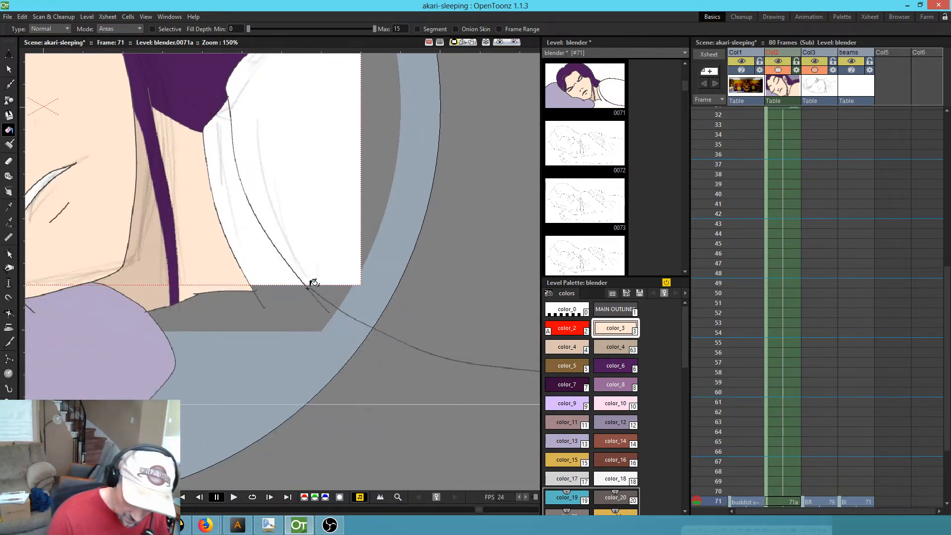
{"action": "key", "text": "b"}
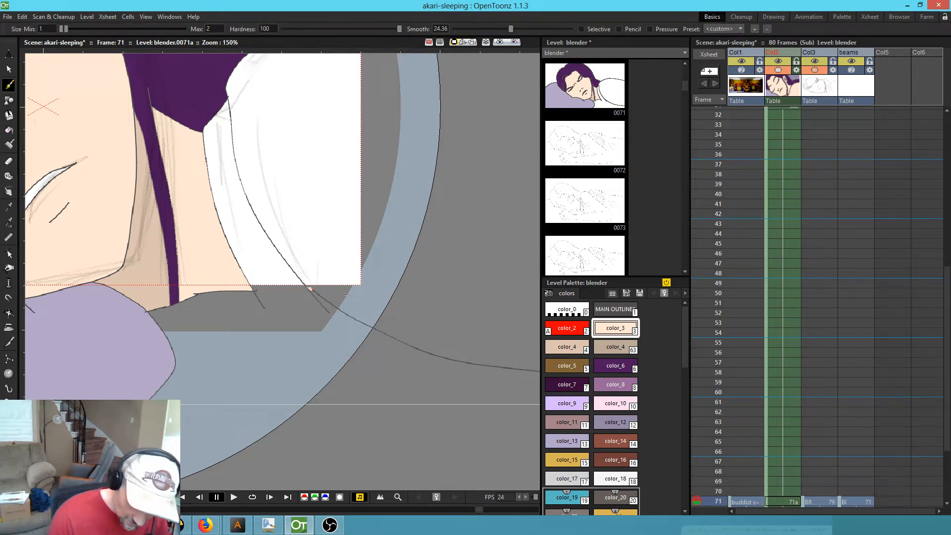
{"action": "mouse_move", "coordinate": [490, 334]}
{"action": "left_mouse_down"}
{"action": "mouse_move", "coordinate": [388, 467]}
{"action": "mouse_move", "coordinate": [324, 470]}
{"action": "mouse_move", "coordinate": [372, 467]}
{"action": "mouse_move", "coordinate": [447, 430]}
{"action": "left_mouse_up"}
{"action": "key", "text": "f"}
{"action": "left_click", "coordinate": [421, 275]}
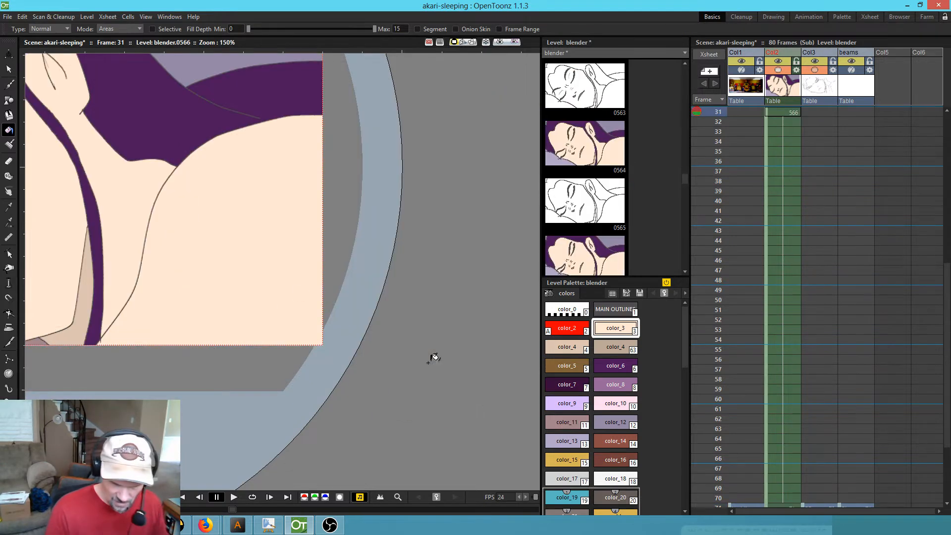
{"action": "left_click_drag", "start_coordinate": [268, 312], "coordinate": [402, 356]}
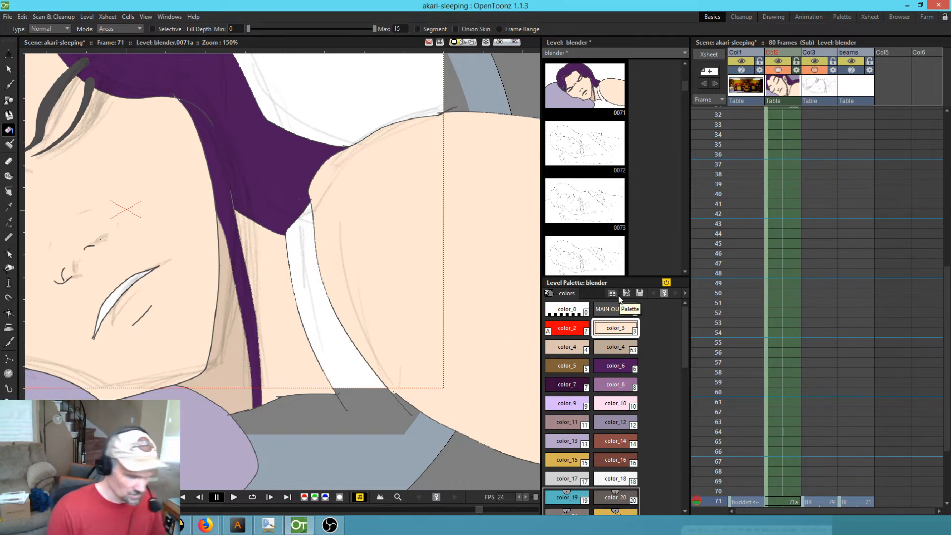
- Save the scene together with the edited blender level, and view the Col2 drawing at frame 46
{"action": "key", "text": "ctrl+s"}
{"action": "scroll", "coordinate": [394, 230], "scroll_direction": "down", "scroll_amount": 3}
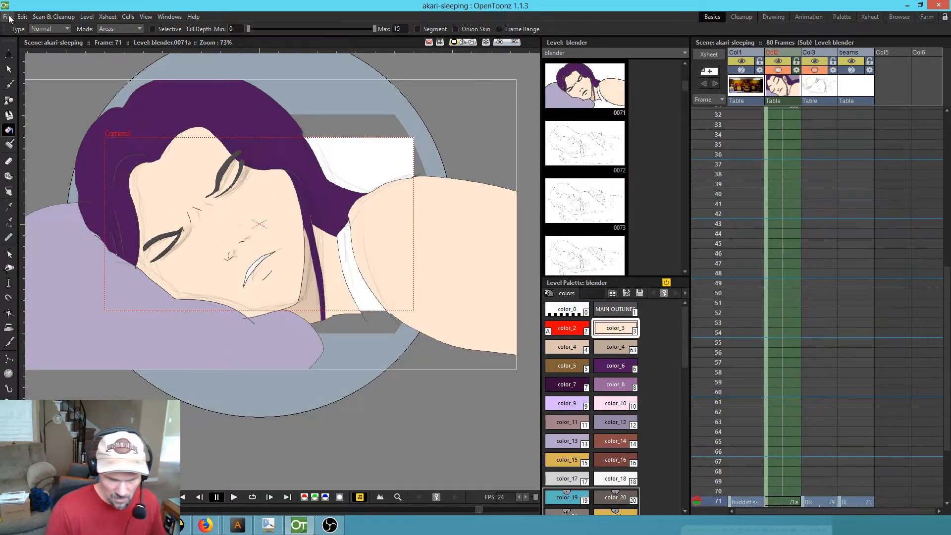
{"action": "left_click", "coordinate": [771, 252]}
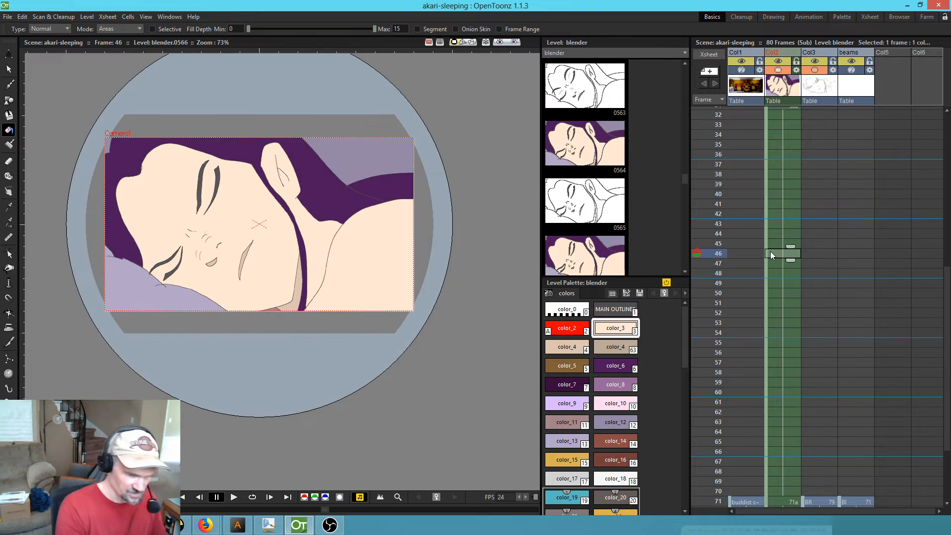
- Return to the parent xsheet and open the Col1 sub-scene that holds the wide shot of the sleeping woman
{"action": "key", "text": "ctrl+shift+e"}
{"action": "scroll", "coordinate": [696, 266], "scroll_direction": "up", "scroll_amount": 11}
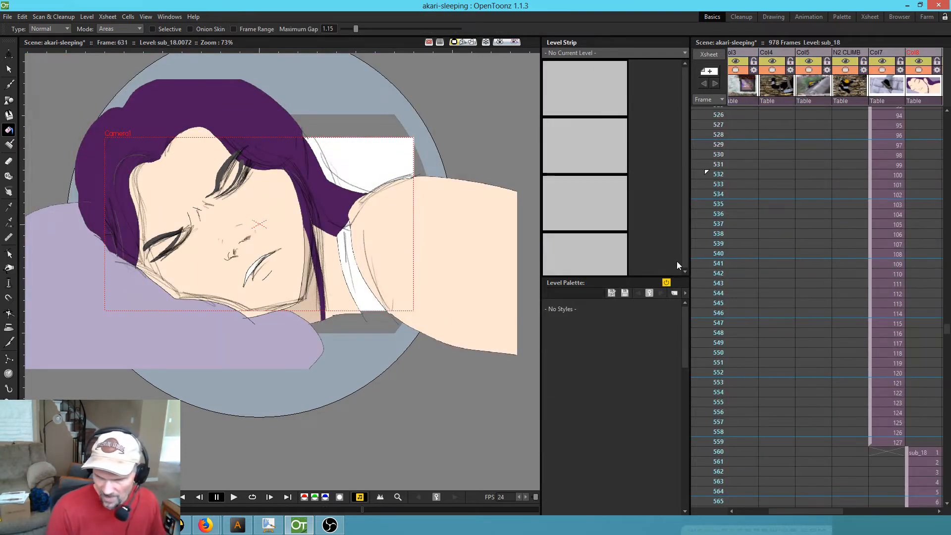
{"action": "scroll", "coordinate": [838, 234], "scroll_direction": "up", "scroll_amount": 20}
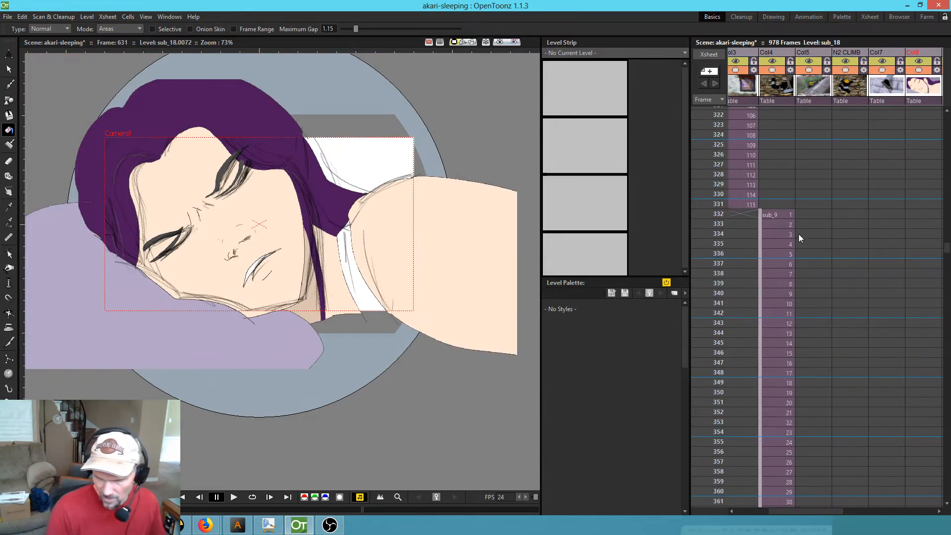
{"action": "scroll", "coordinate": [789, 234], "scroll_direction": "up", "scroll_amount": 10}
{"action": "left_click", "coordinate": [740, 126]}
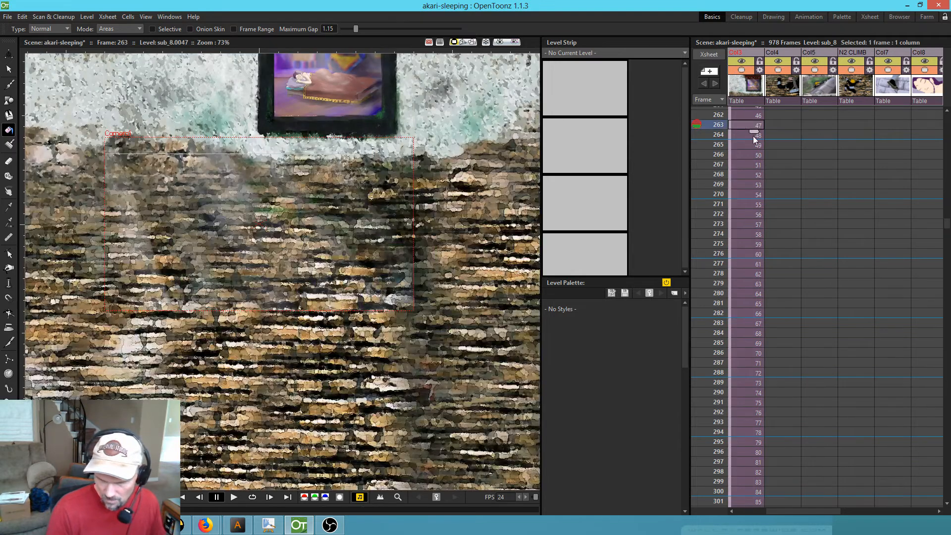
{"action": "scroll", "coordinate": [751, 136], "scroll_direction": "up", "scroll_amount": 18}
{"action": "scroll", "coordinate": [751, 136], "scroll_direction": "left", "scroll_amount": 2}
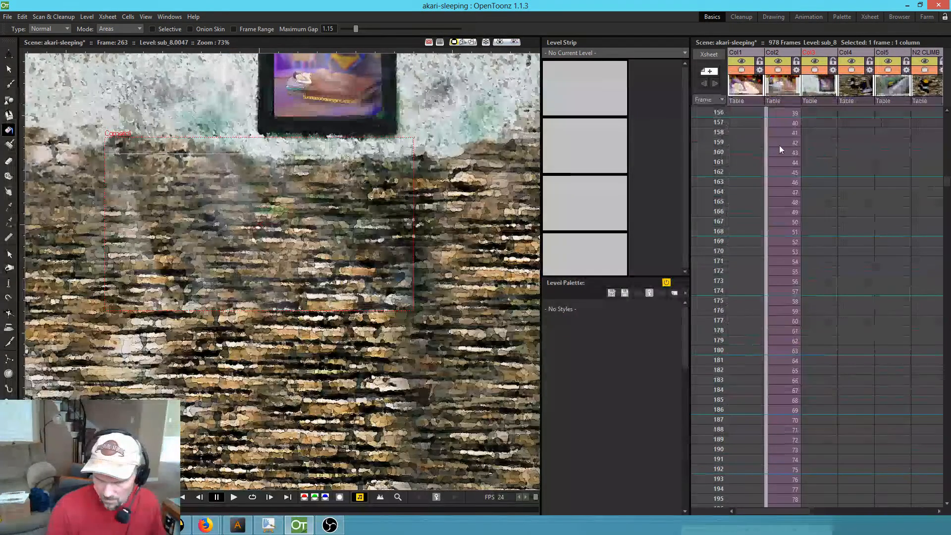
{"action": "left_click", "coordinate": [742, 70]}
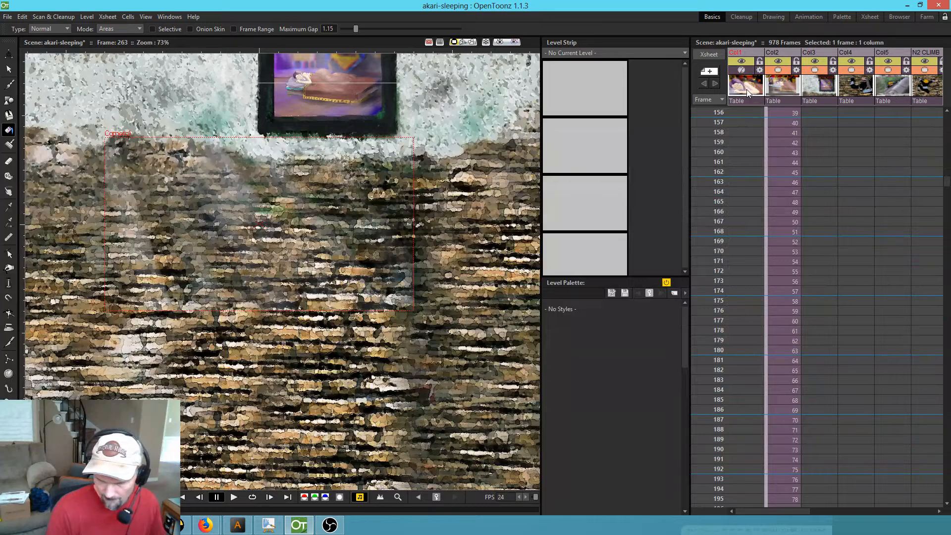
{"action": "double_click", "coordinate": [747, 89]}
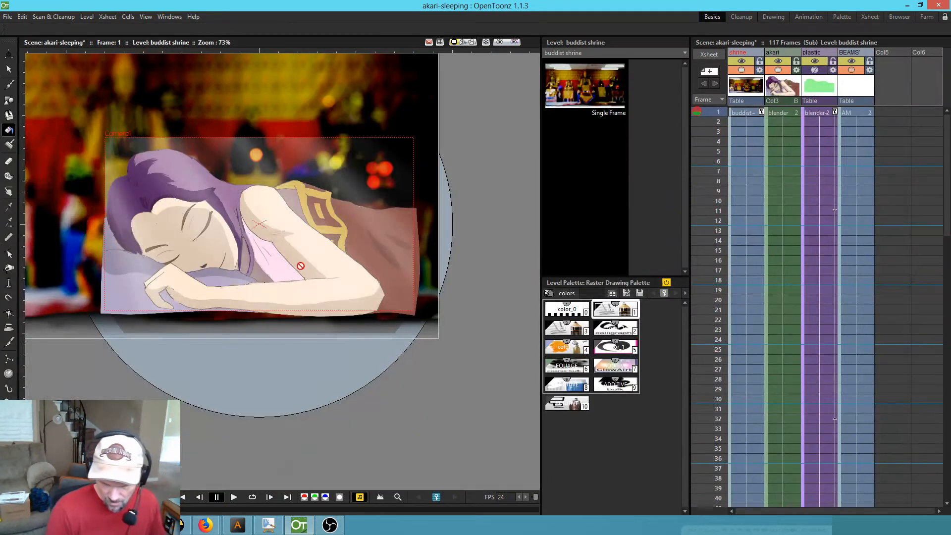
- Pick the shirt's pink, color_10, from drawing 0002 of the blender level with the Style Picker
{"action": "scroll", "coordinate": [281, 258], "scroll_direction": "up", "scroll_amount": 5}
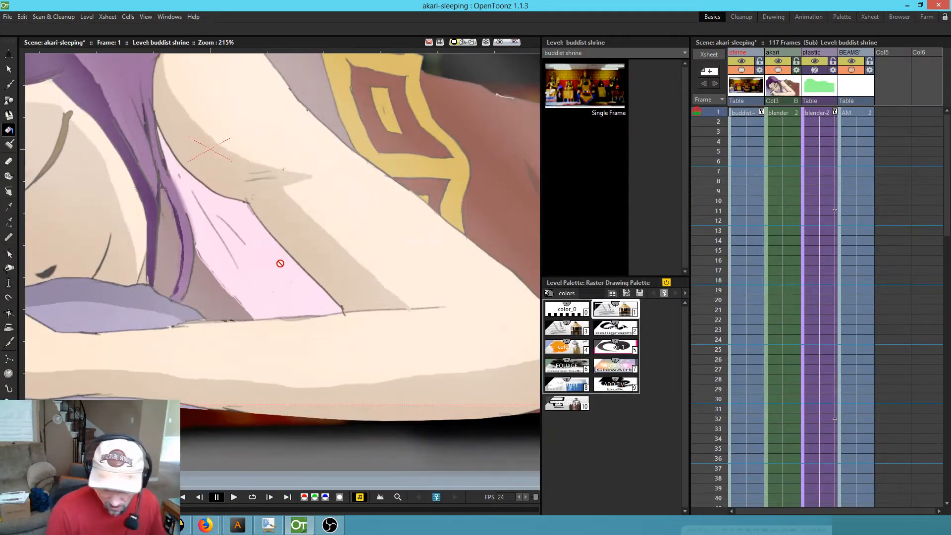
{"action": "key", "text": "k"}
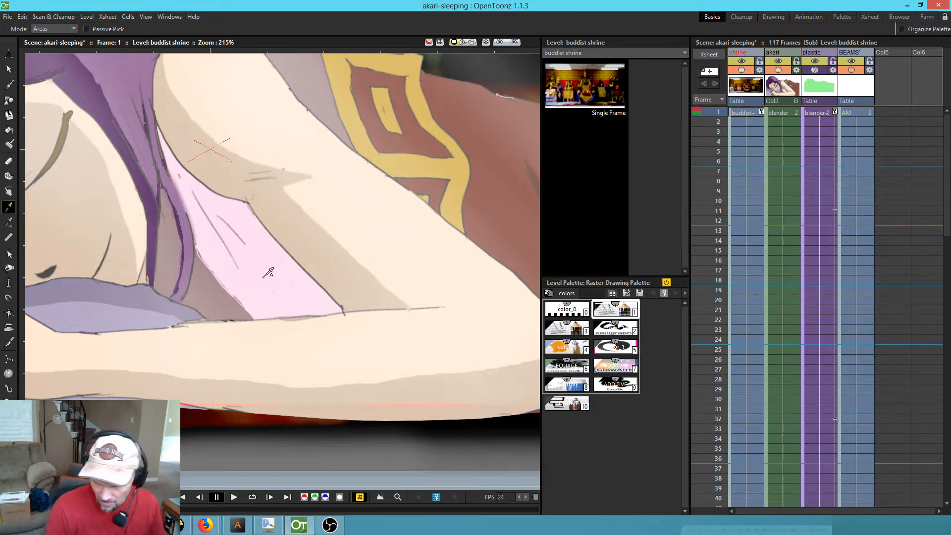
{"action": "left_click", "coordinate": [780, 113]}
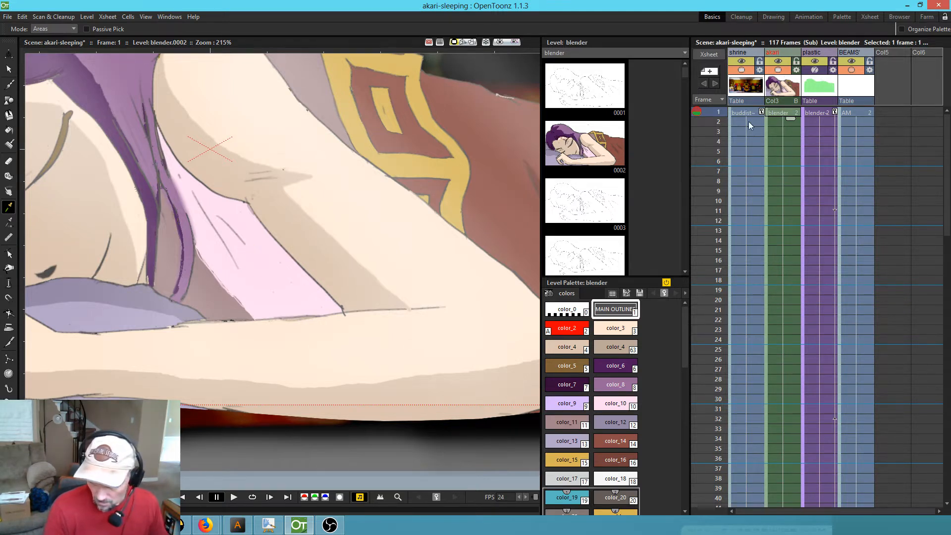
{"action": "left_click", "coordinate": [778, 70]}
{"action": "left_click", "coordinate": [778, 69]}
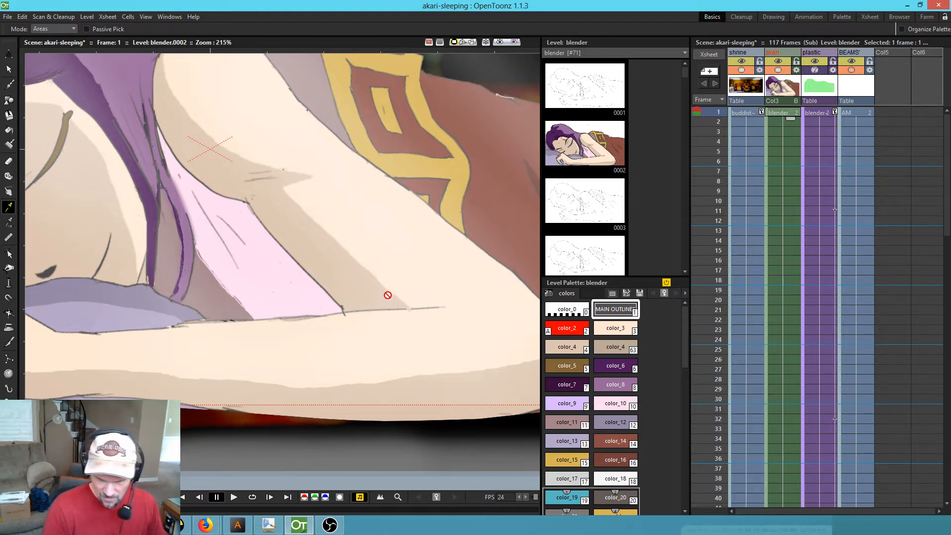
{"action": "left_click", "coordinate": [412, 270]}
{"action": "left_click", "coordinate": [473, 271]}
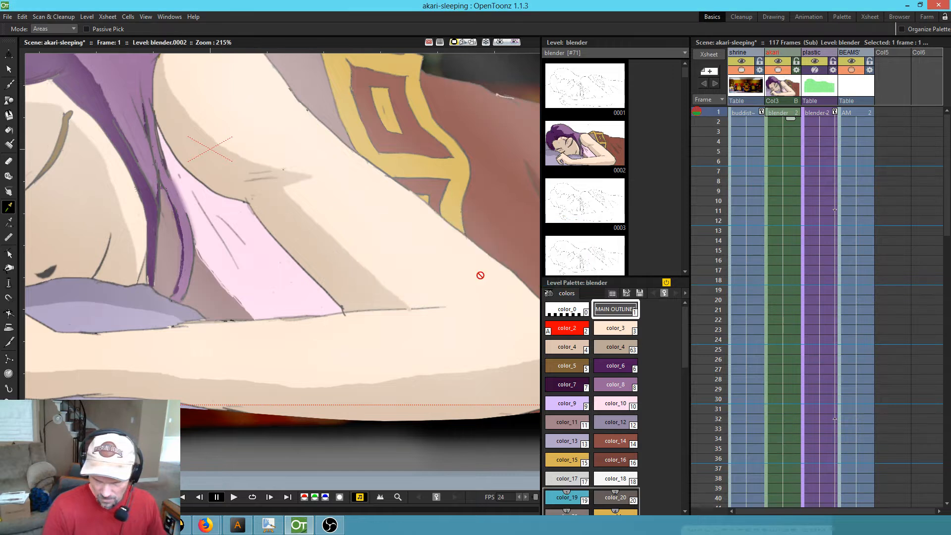
{"action": "left_click", "coordinate": [589, 146]}
{"action": "left_click_drag", "start_coordinate": [433, 335], "coordinate": [335, 217]}
{"action": "left_click_drag", "start_coordinate": [469, 248], "coordinate": [341, 344]}
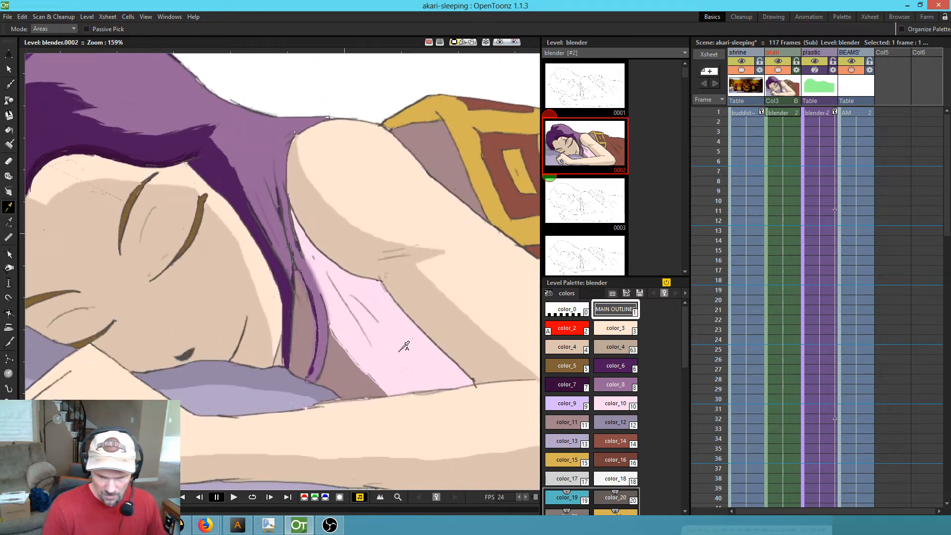
{"action": "left_click", "coordinate": [404, 346]}
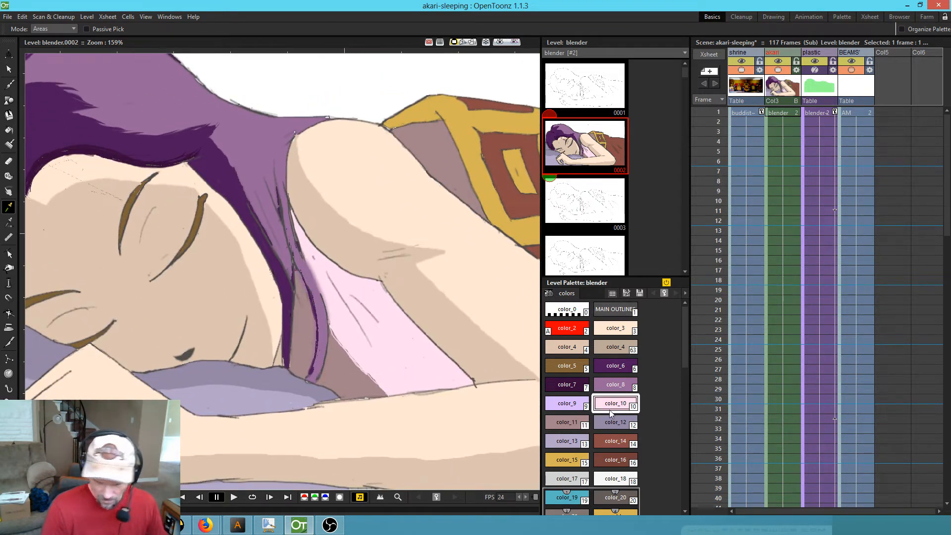
- Return to the parent xsheet and open the sub-scene sub_18 that holds the woman's close-up
{"action": "key", "text": "ctrl+z"}
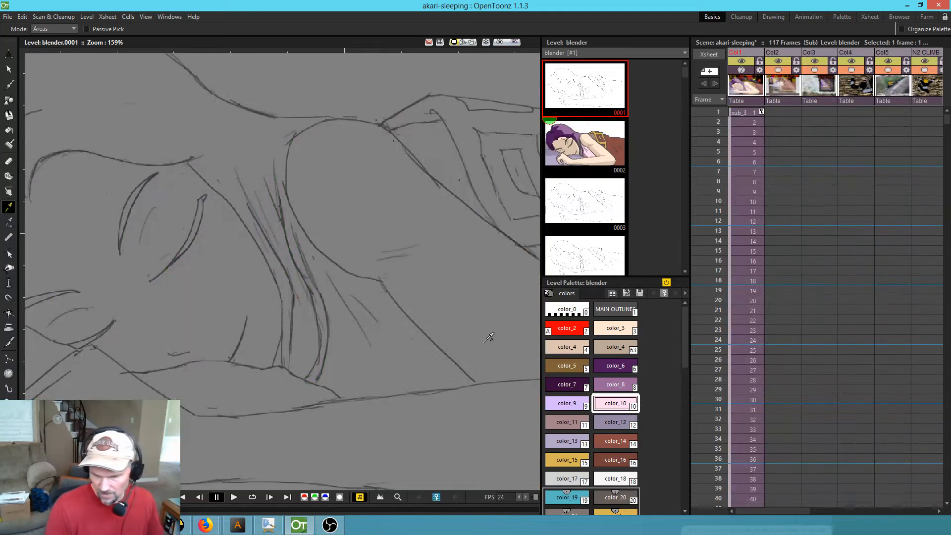
{"action": "scroll", "coordinate": [724, 159], "scroll_direction": "down", "scroll_amount": 12}
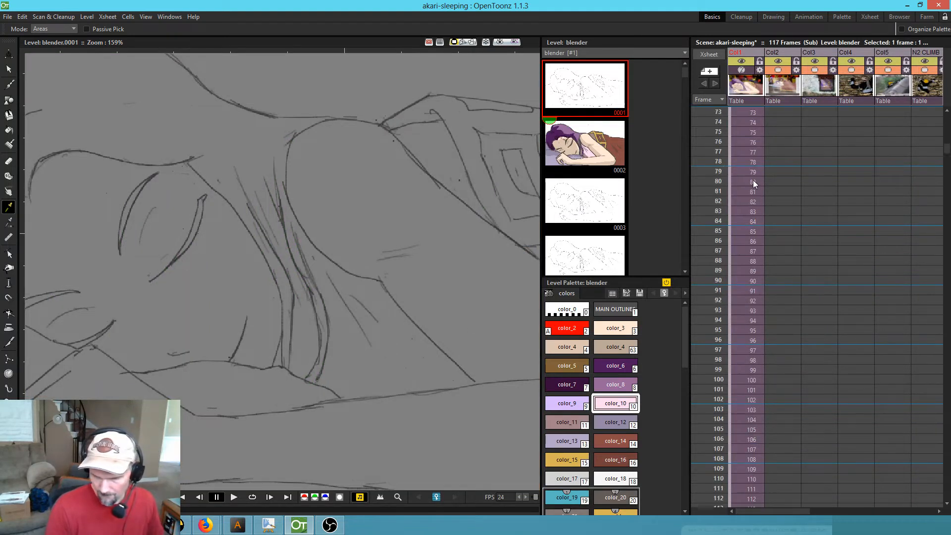
{"action": "scroll", "coordinate": [753, 180], "scroll_direction": "down", "scroll_amount": 20}
{"action": "scroll", "coordinate": [741, 246], "scroll_direction": "right", "scroll_amount": 3}
{"action": "scroll", "coordinate": [741, 245], "scroll_direction": "right", "scroll_amount": 1}
{"action": "left_click", "coordinate": [855, 95]}
{"action": "key", "text": "o"}
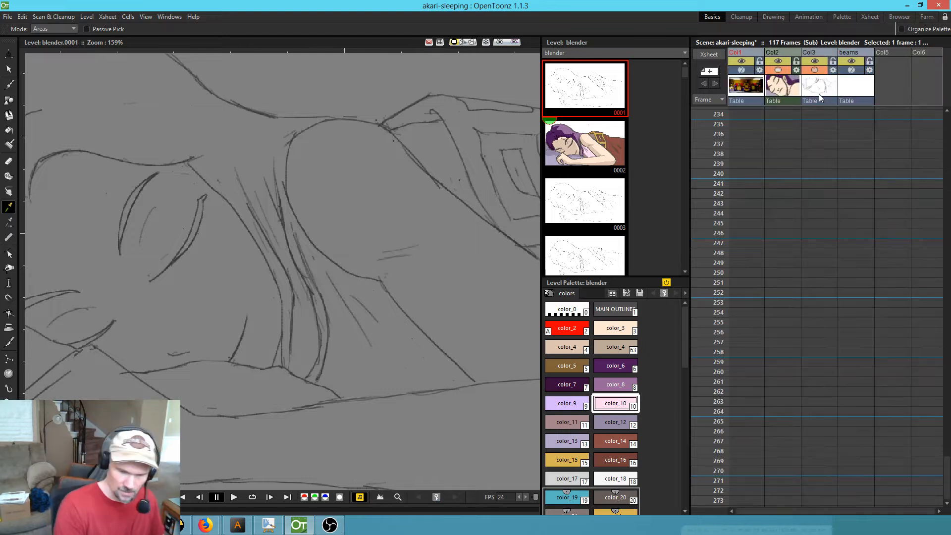
- Go to the Col2 drawing at frame 71 of the close-up
{"action": "scroll", "coordinate": [777, 184], "scroll_direction": "down", "scroll_amount": 8}
{"action": "left_click", "coordinate": [782, 89]}
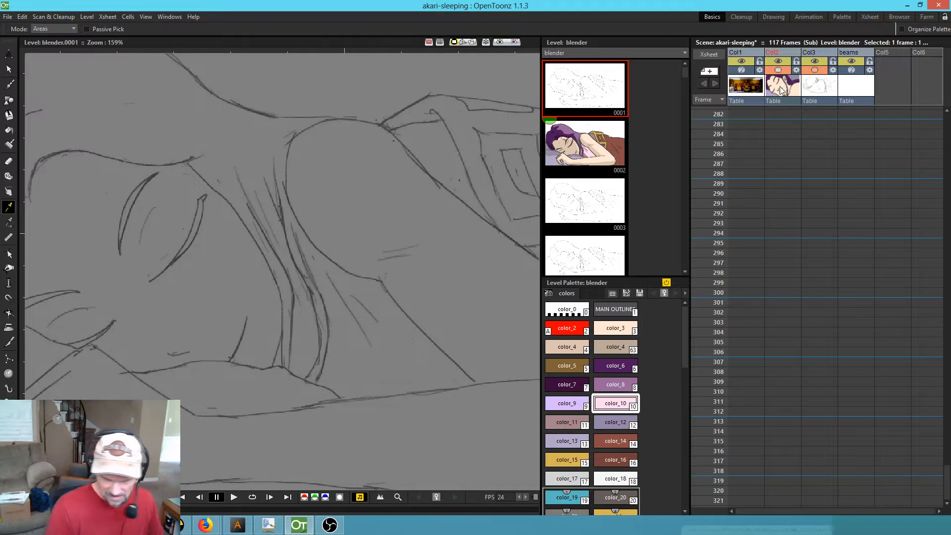
{"action": "scroll", "coordinate": [779, 201], "scroll_direction": "down", "scroll_amount": 20}
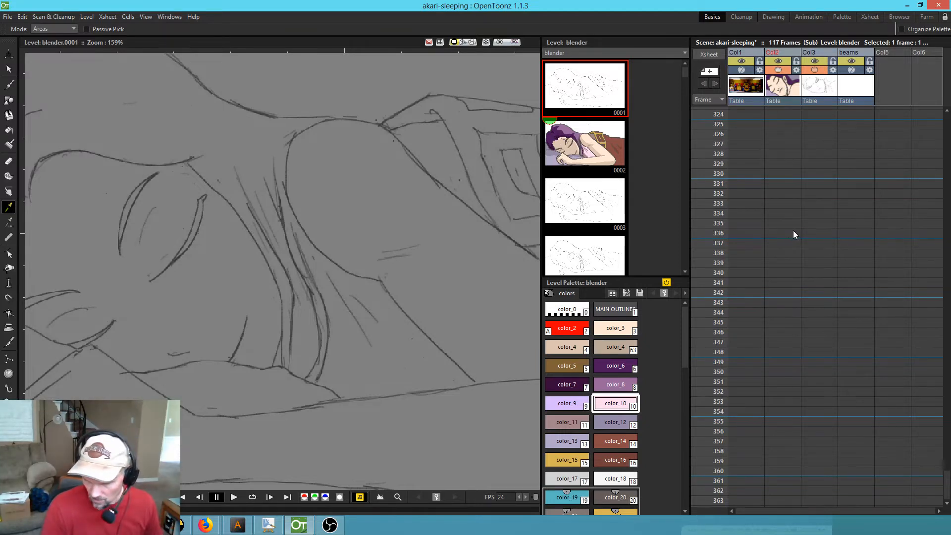
{"action": "scroll", "coordinate": [783, 266], "scroll_direction": "down", "scroll_amount": 20}
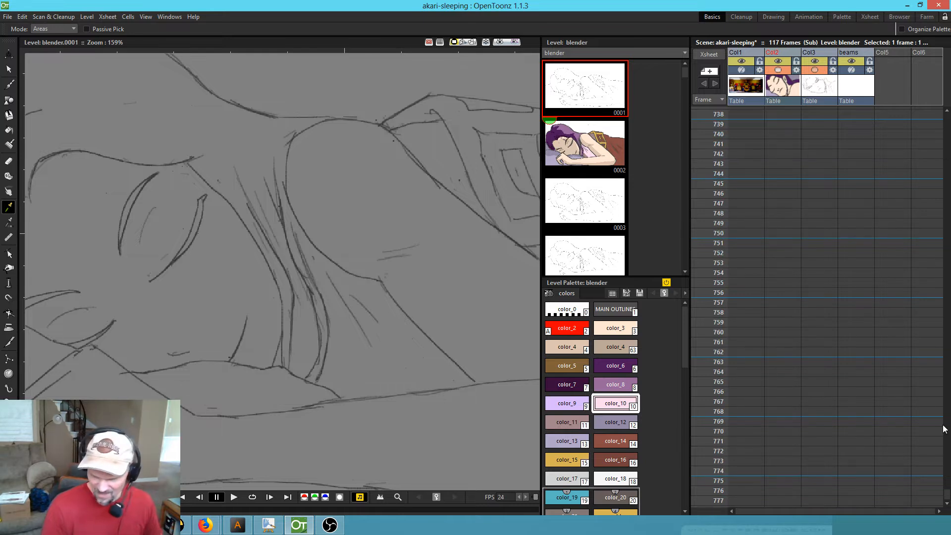
{"action": "left_click_drag", "start_coordinate": [945, 493], "coordinate": [950, 63]}
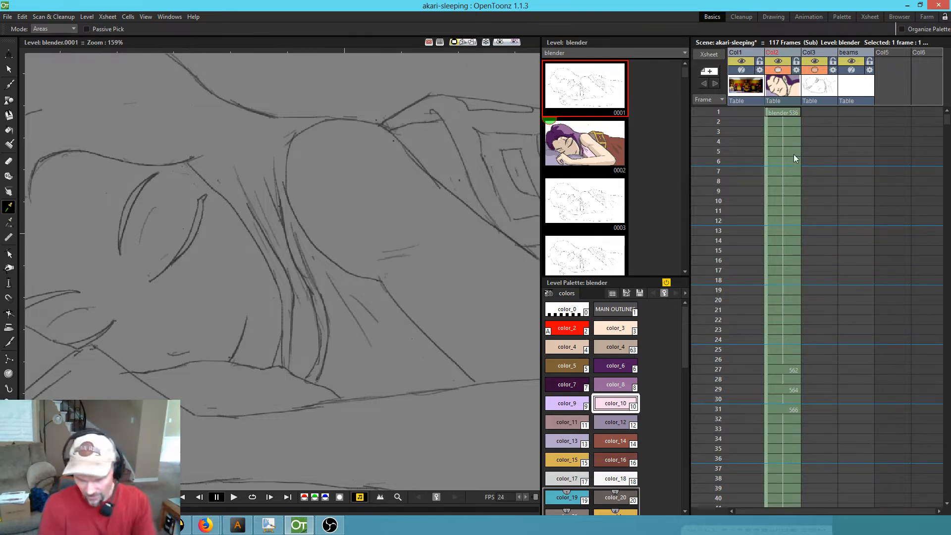
{"action": "left_click", "coordinate": [781, 367]}
{"action": "scroll", "coordinate": [785, 374], "scroll_direction": "down", "scroll_amount": 8}
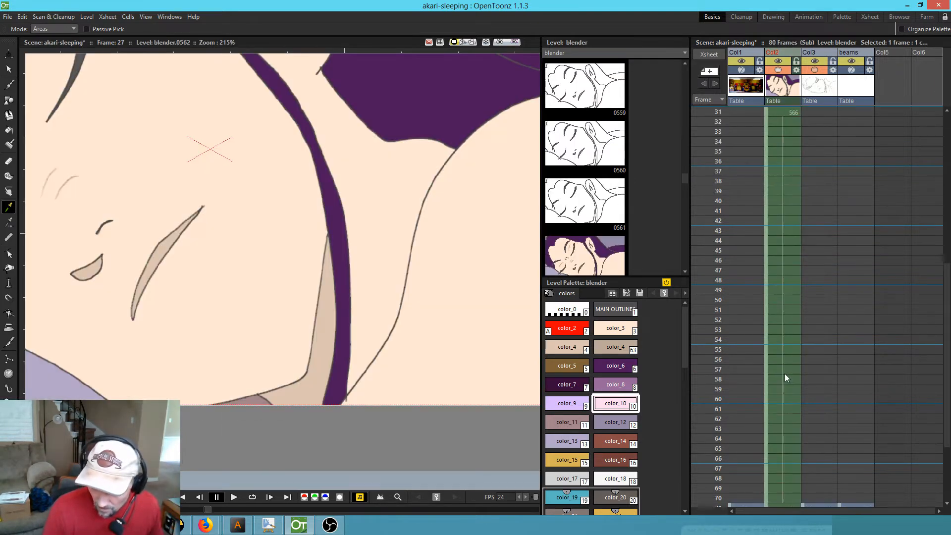
{"action": "scroll", "coordinate": [780, 381], "scroll_direction": "down", "scroll_amount": 4}
{"action": "left_click", "coordinate": [793, 271]}
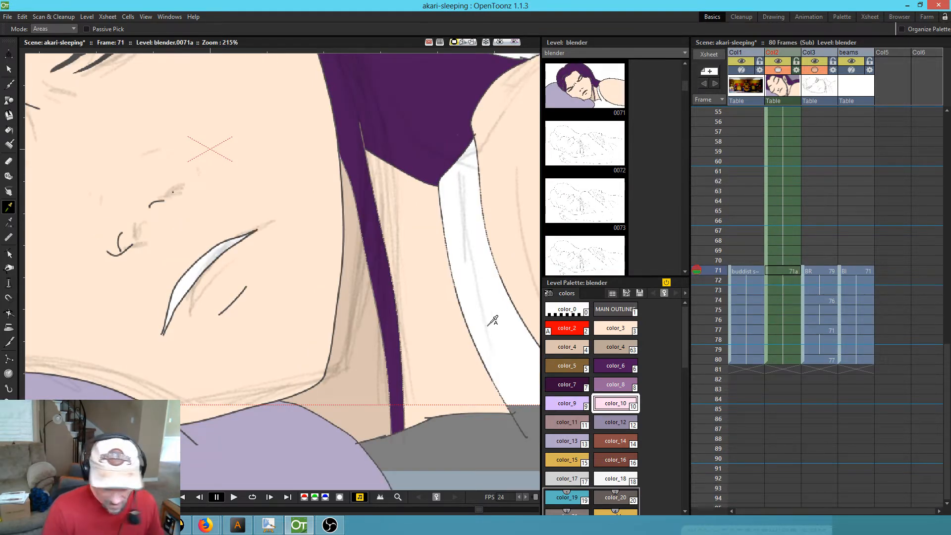
- Fill the white shirt strap with the pink color_10 and the open mouth with color_4
{"action": "key", "text": "f"}
{"action": "left_click", "coordinate": [500, 315]}
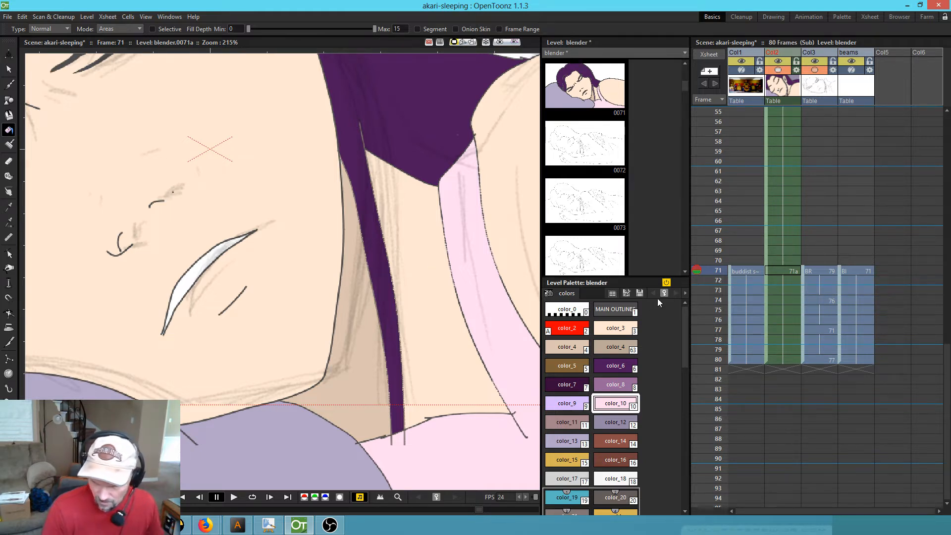
{"action": "left_click", "coordinate": [572, 349]}
{"action": "left_click", "coordinate": [204, 268]}
- Brush a thin color_4 shadow boundary along the hairline, across the forehead and temple, on the frame 1 drawing
{"action": "scroll", "coordinate": [242, 262], "scroll_direction": "down", "scroll_amount": 1}
{"action": "scroll", "coordinate": [241, 263], "scroll_direction": "down", "scroll_amount": 1}
{"action": "left_click_drag", "start_coordinate": [304, 237], "coordinate": [374, 330]}
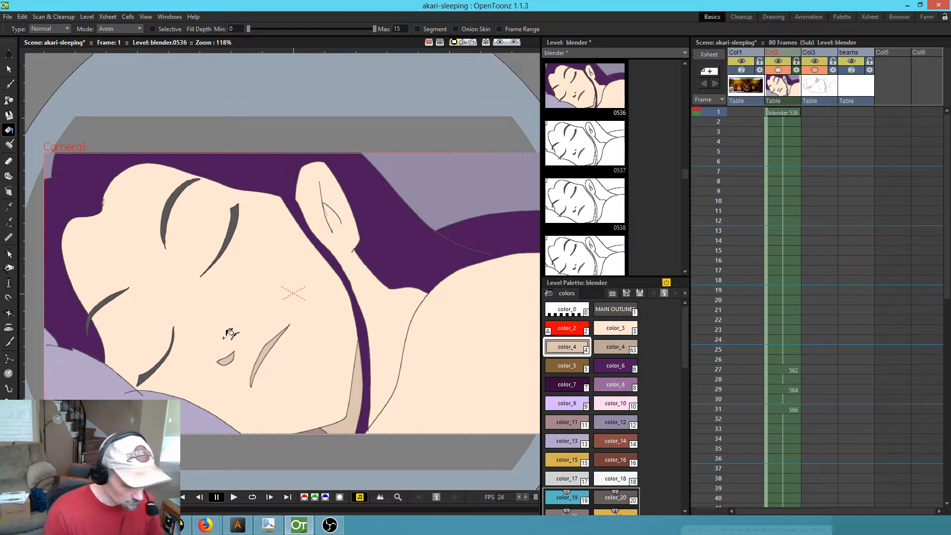
{"action": "key", "text": "b"}
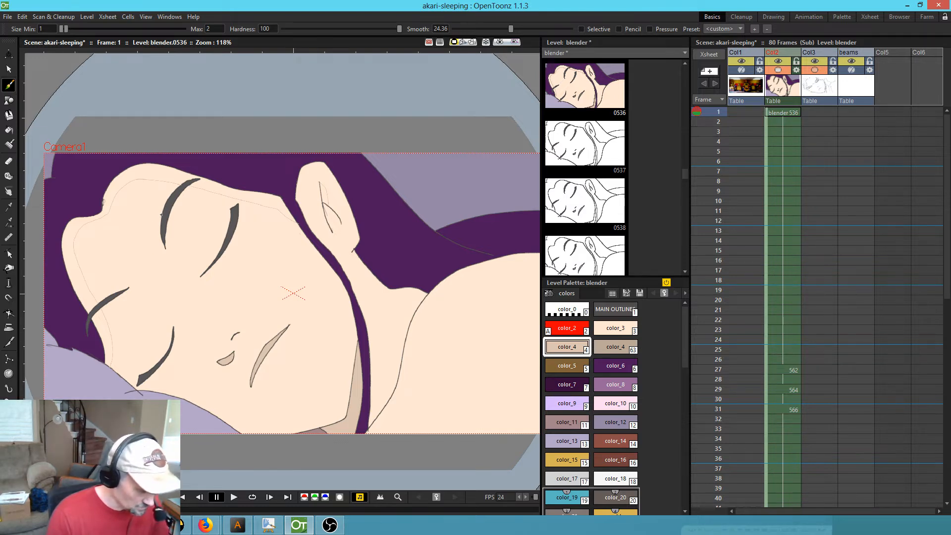
- Fill the shadow strips along the forehead and temple and the inner fold of the ear with color_4
{"action": "key", "text": "f"}
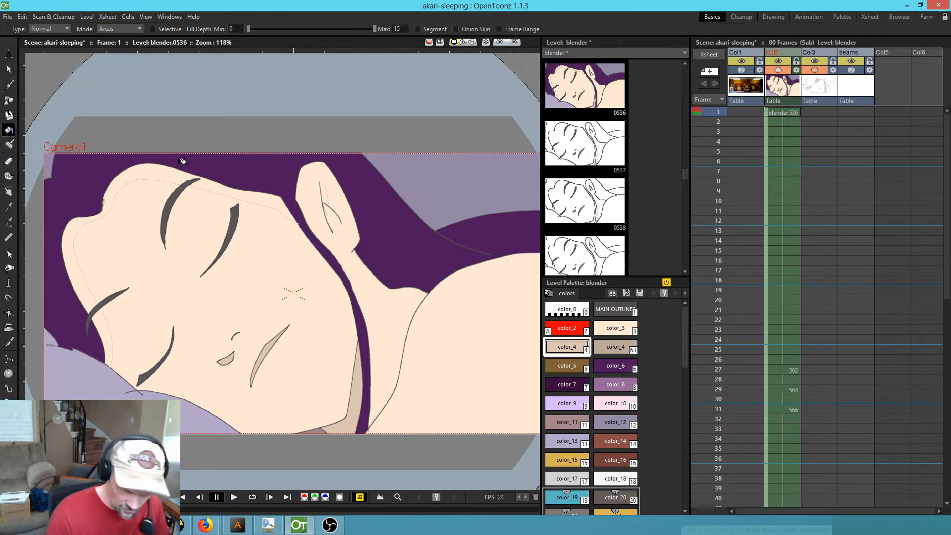
{"action": "left_click", "coordinate": [166, 171]}
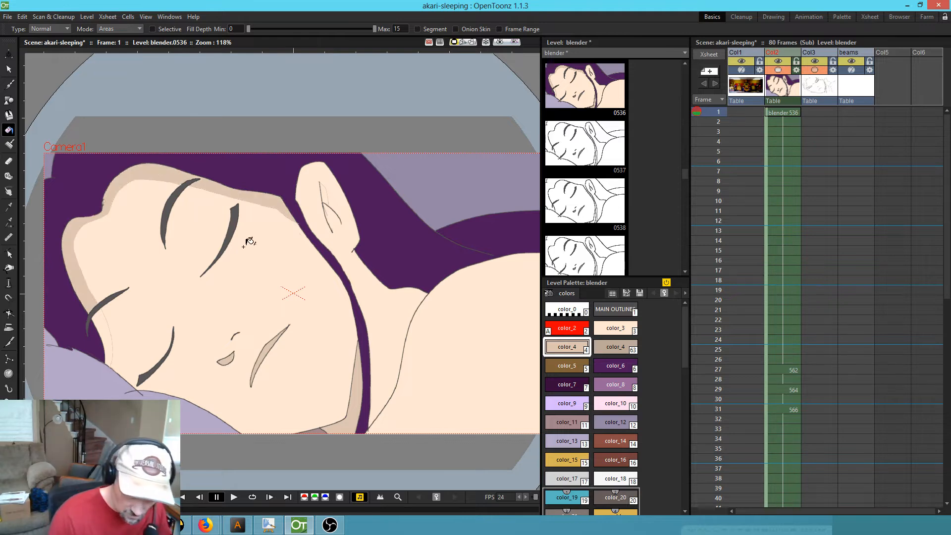
{"action": "left_click", "coordinate": [325, 190]}
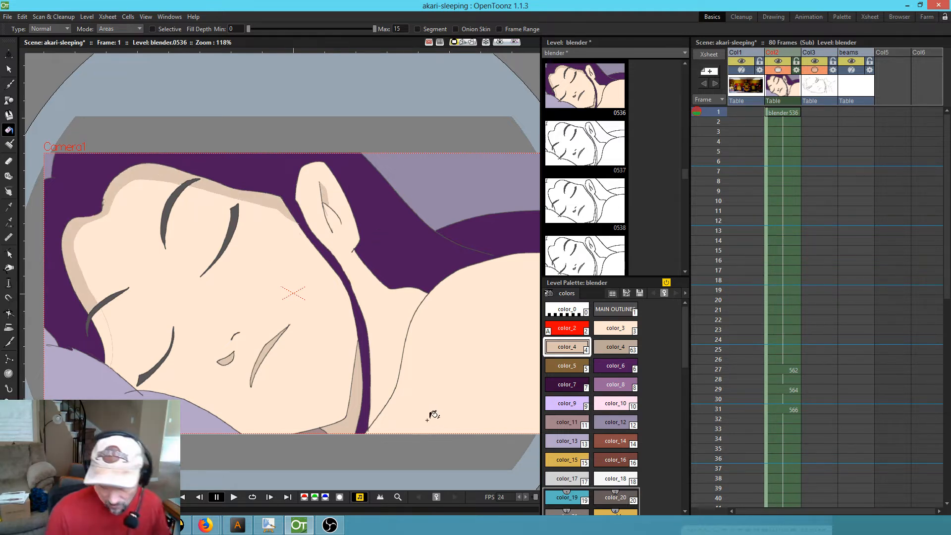
{"action": "left_click", "coordinate": [105, 328]}
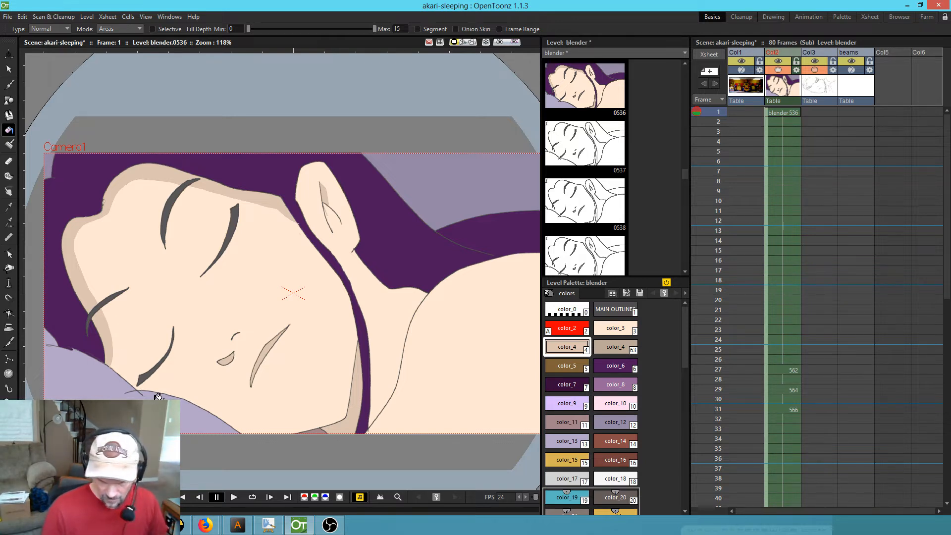
- Flip back and forth between the drawings at frames 1 and 27 to compare the face shading
{"action": "key", "text": "period"}
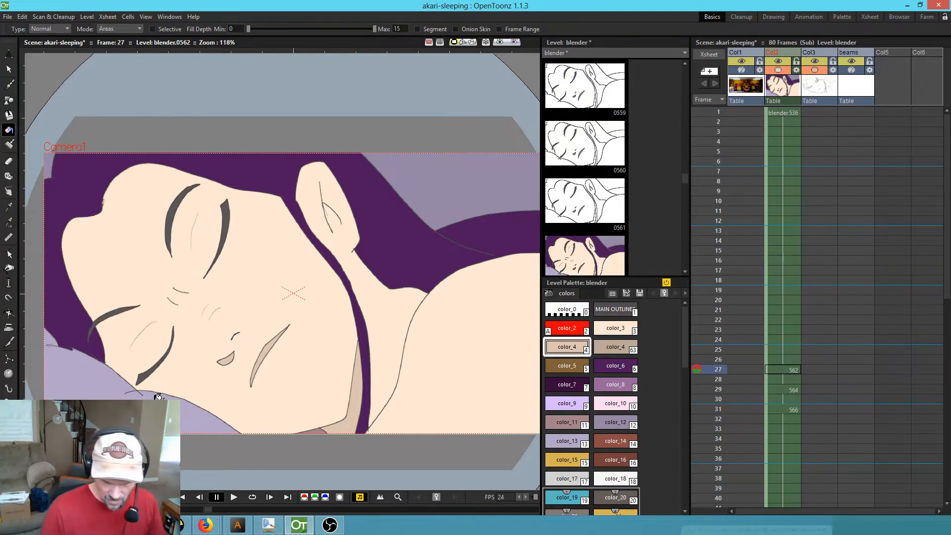
{"action": "key", "text": "comma"}
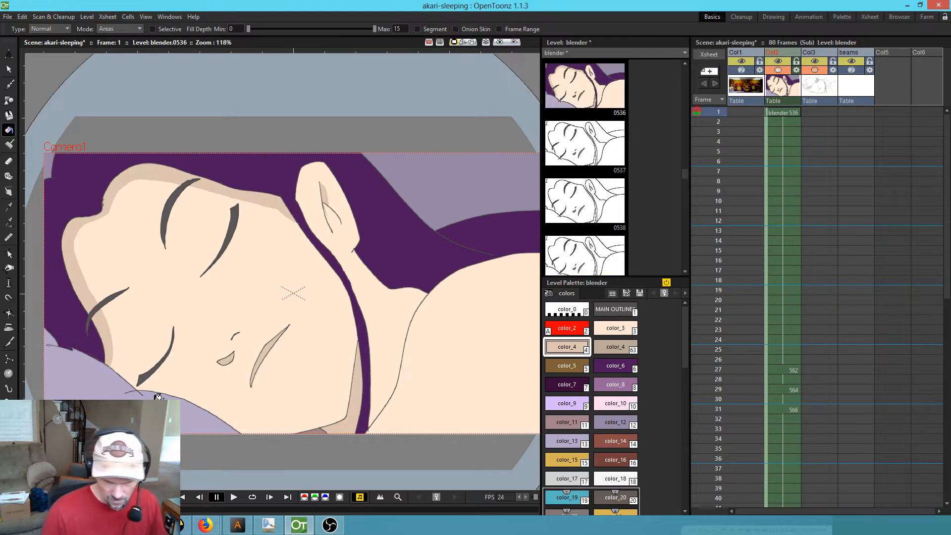
{"action": "key", "text": "period"}
{"action": "key", "text": "comma"}
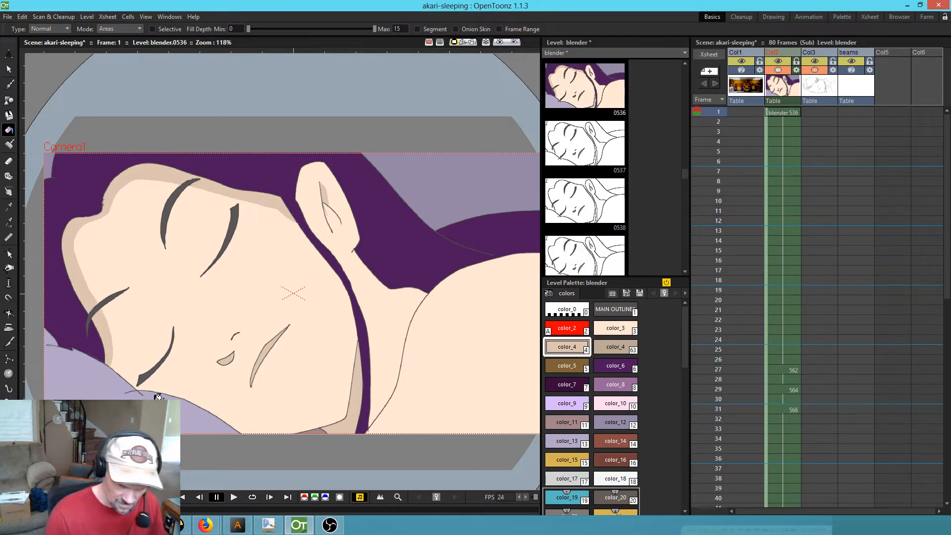
{"action": "key", "text": "period"}
{"action": "key", "text": "comma"}
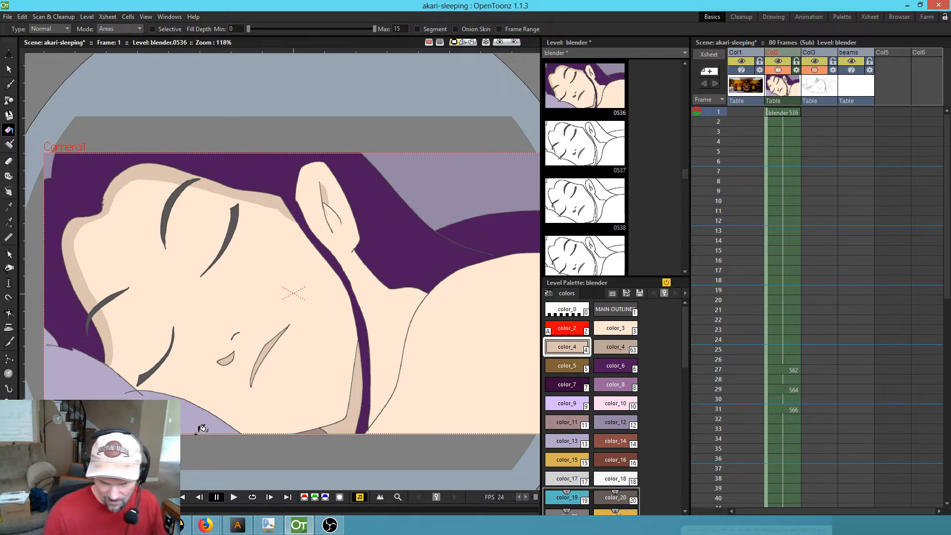
- Compare the drawing at frame 1, with its hairline and ear shadows, against the unshaded drawing at frame 27
{"action": "key", "text": "period"}
{"action": "key", "text": "comma"}
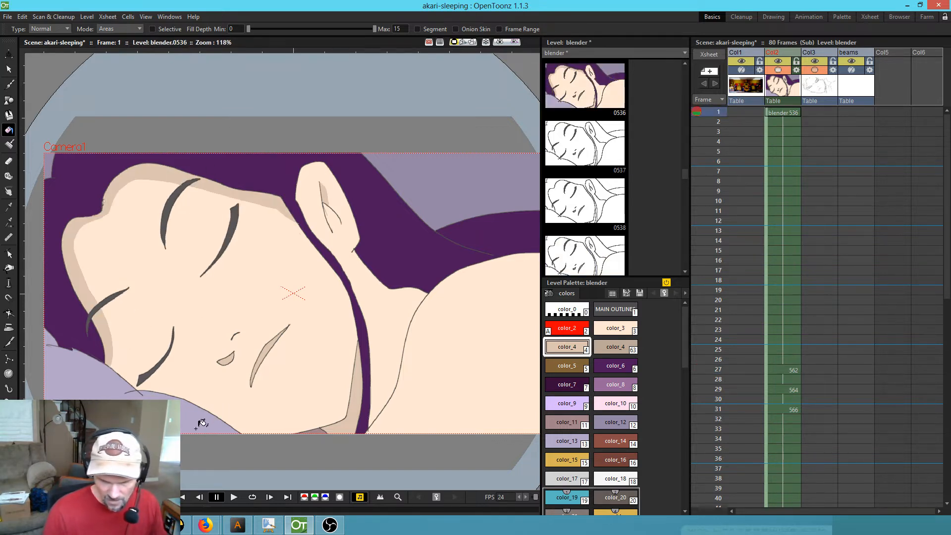
{"action": "key", "text": "period"}
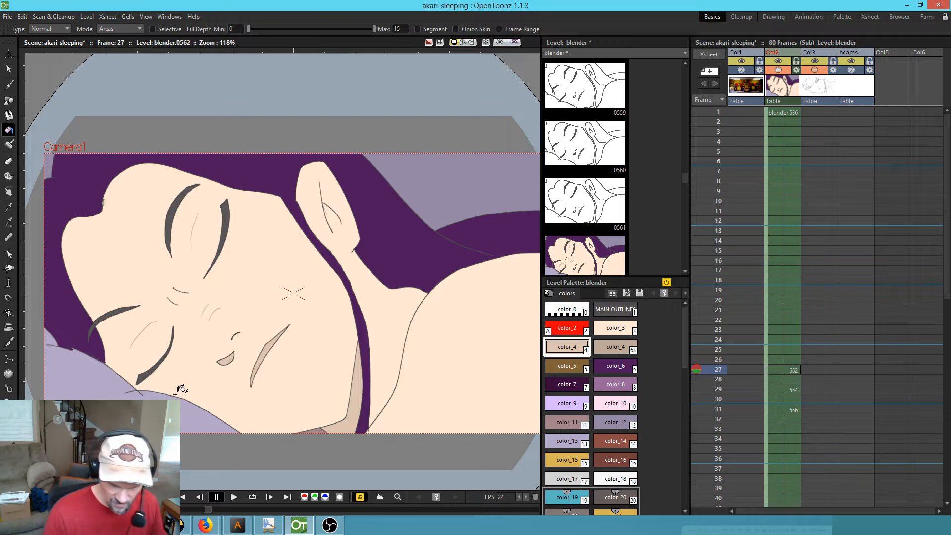
{"action": "left_click", "coordinate": [697, 350]}
{"action": "left_click", "coordinate": [697, 349]}
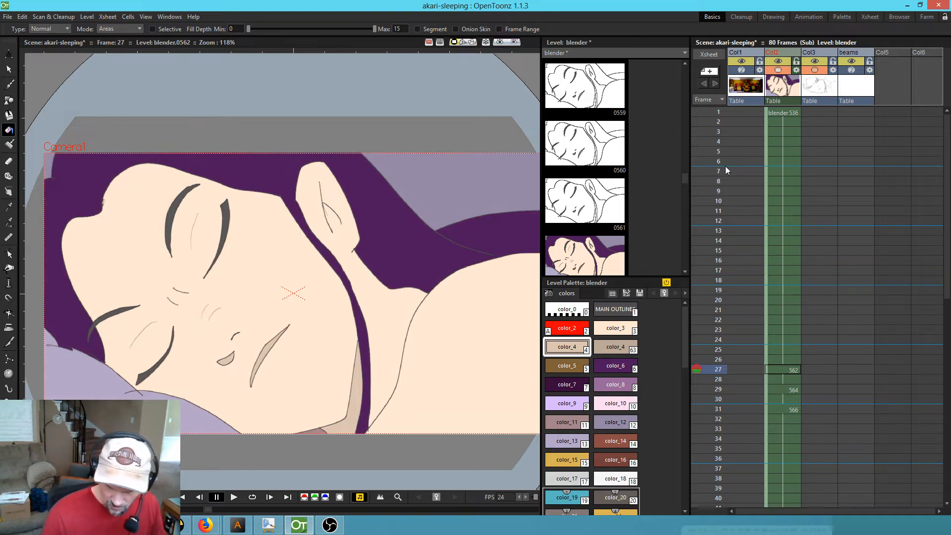
{"action": "left_click", "coordinate": [700, 112]}
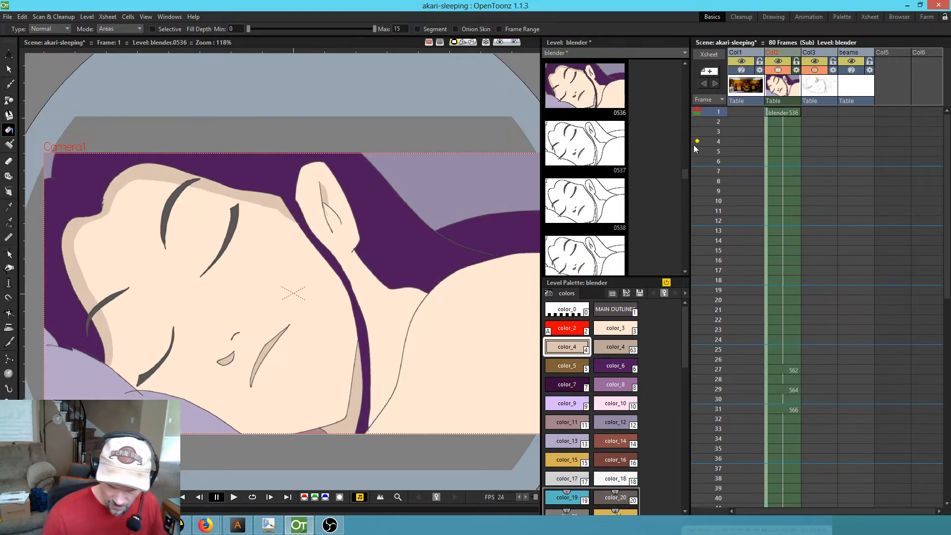
{"action": "left_click", "coordinate": [780, 371]}
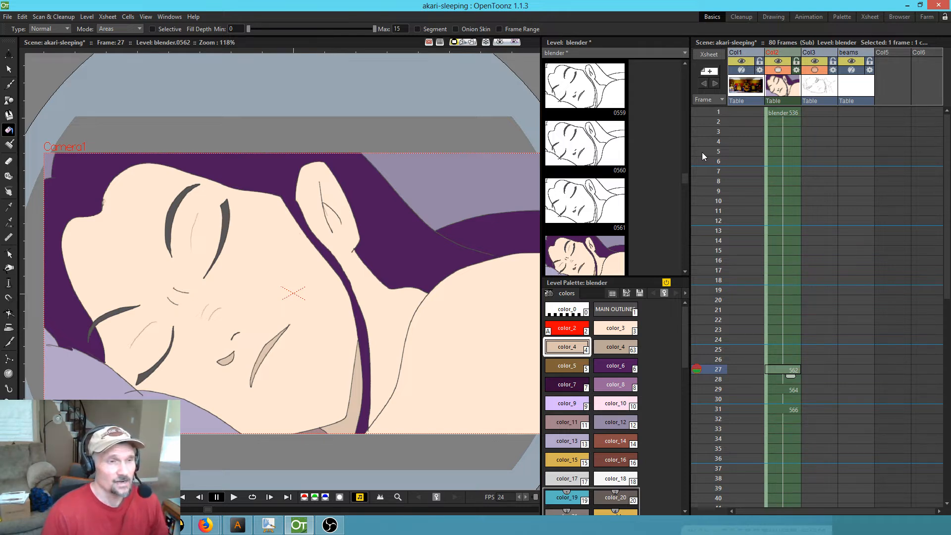
- Save the scene and level, and undo the color_4 shadows along the hairline and in the ear on the frame 1 drawing
{"action": "key", "text": "ctrl+s"}
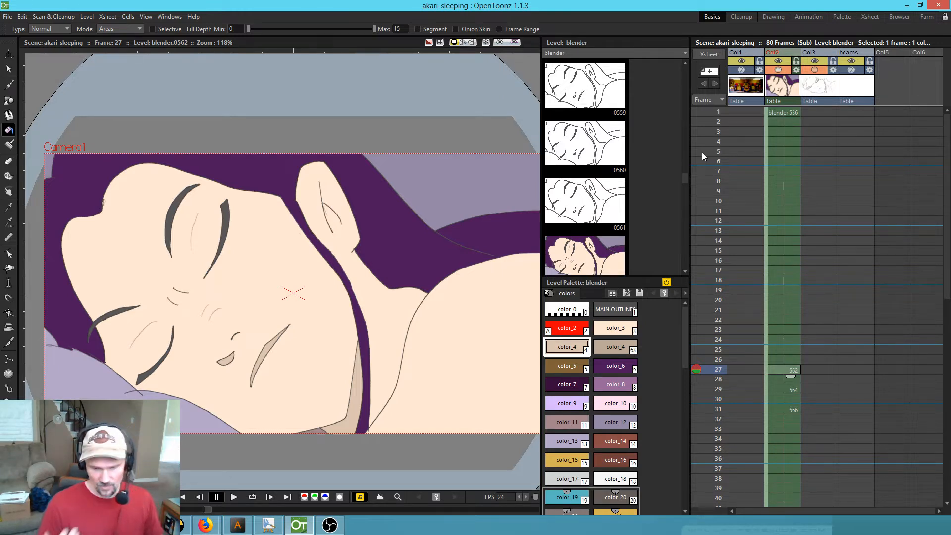
{"action": "left_click", "coordinate": [786, 112]}
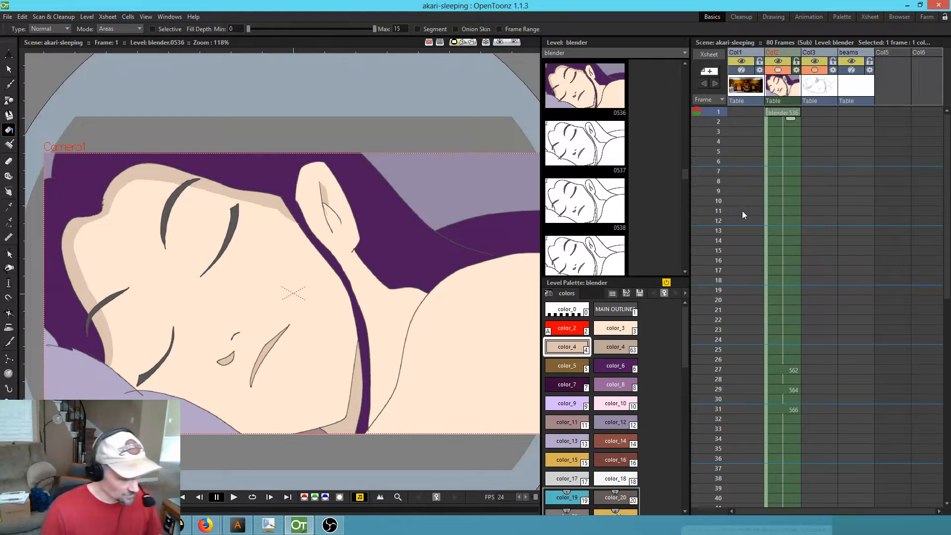
{"action": "left_click", "coordinate": [282, 235]}
{"action": "key", "text": "ctrl+z"}
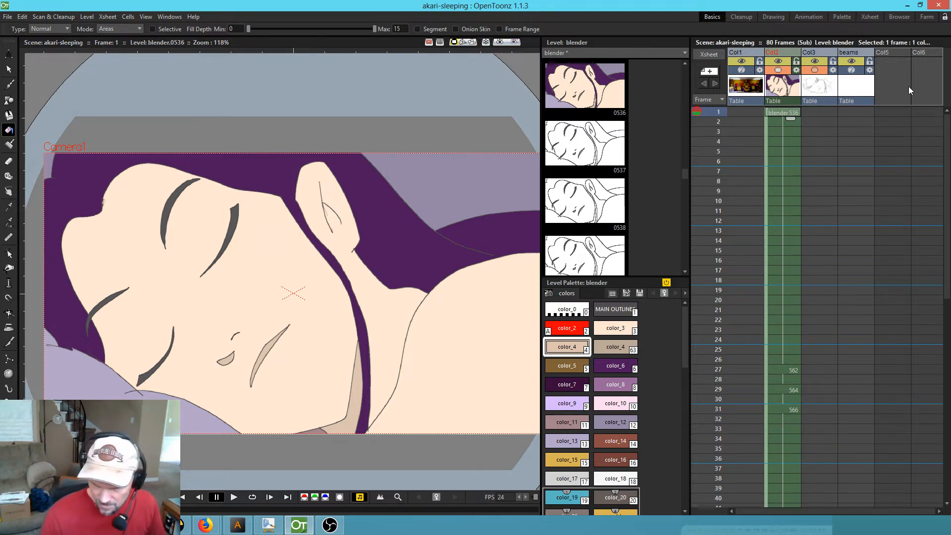
- Create a new raster drawing level at frame 1 of the empty Col5 with the Brush tool
{"action": "left_click", "coordinate": [896, 54]}
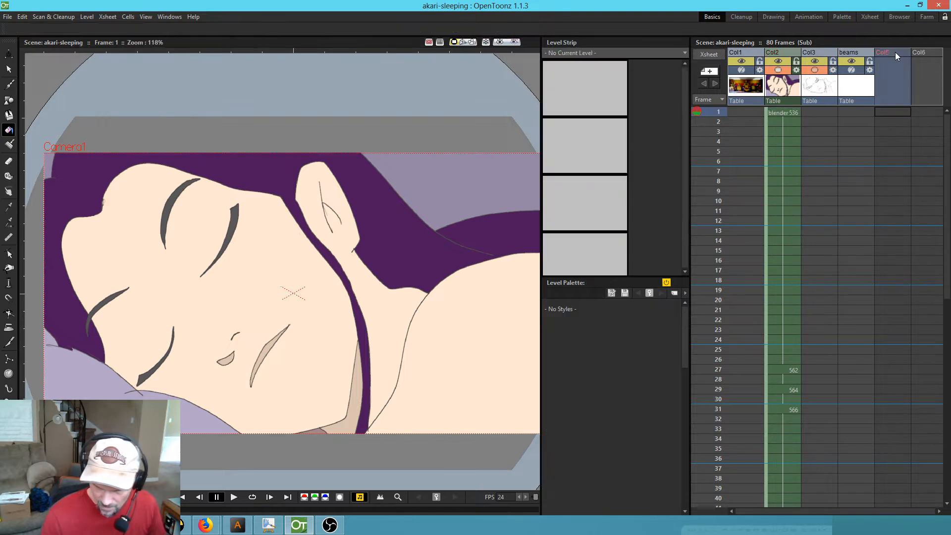
{"action": "left_click", "coordinate": [784, 112]}
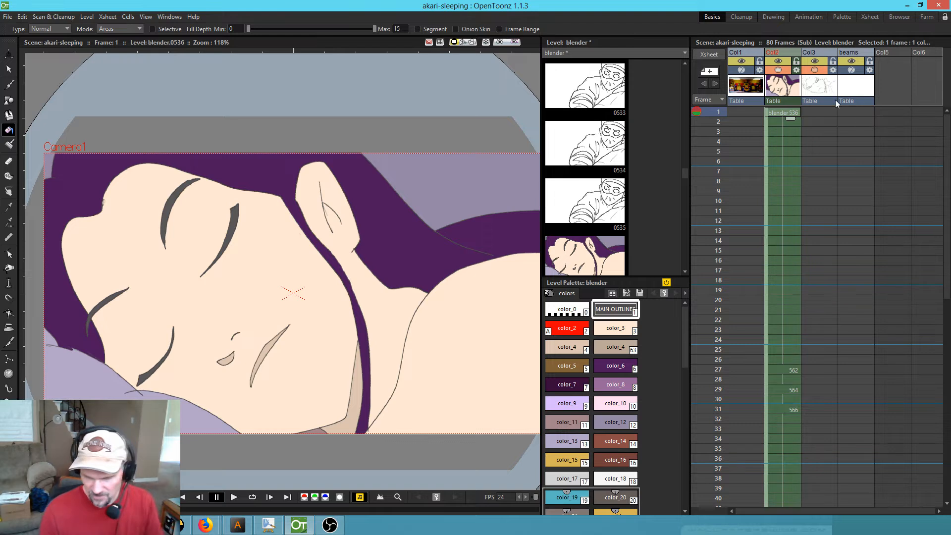
{"action": "key", "text": "b"}
{"action": "left_click", "coordinate": [891, 114]}
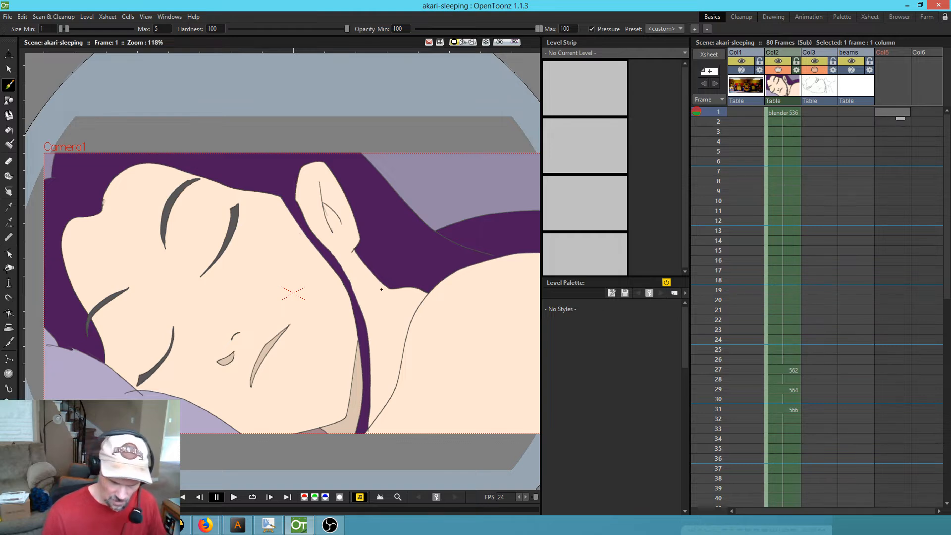
{"action": "left_click", "coordinate": [400, 331]}
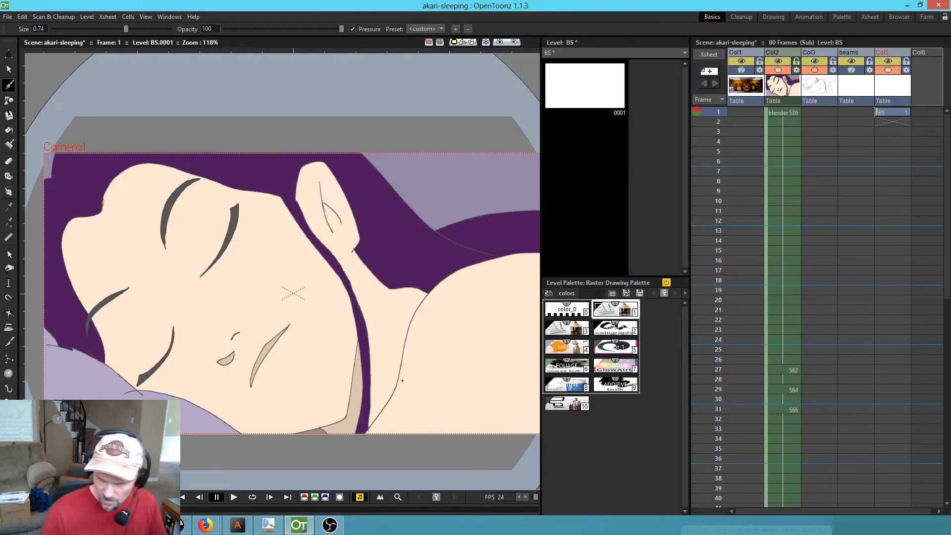
- Move the new raster column directly after Col2 and extend its drawing exposure down to frame 80
{"action": "left_click_drag", "start_coordinate": [890, 52], "coordinate": [816, 55]}
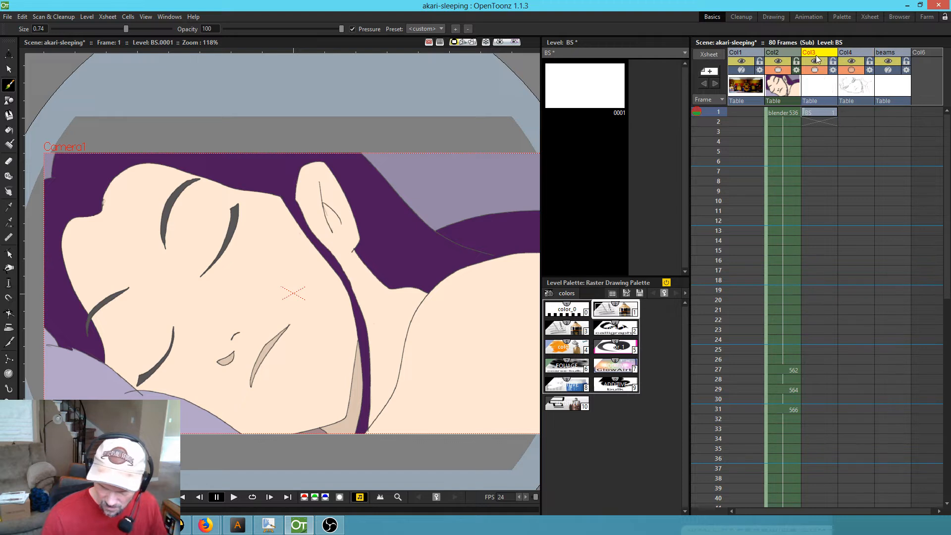
{"action": "left_click_drag", "start_coordinate": [824, 116], "coordinate": [815, 400]}
- Rename the new raster column as AK SHADOWS
{"action": "double_click", "coordinate": [816, 53]}
{"action": "type", "text": "A"}
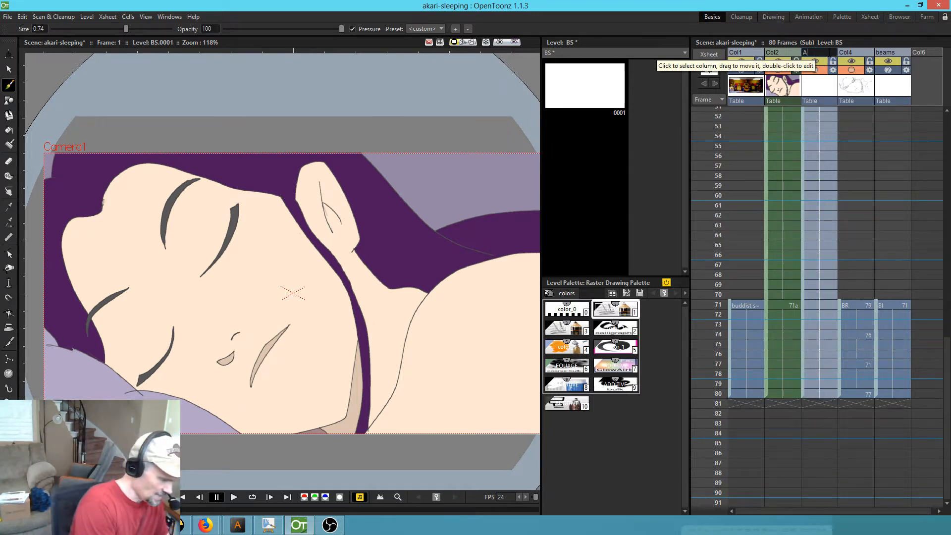
{"action": "type", "text": "K SHADOW"}
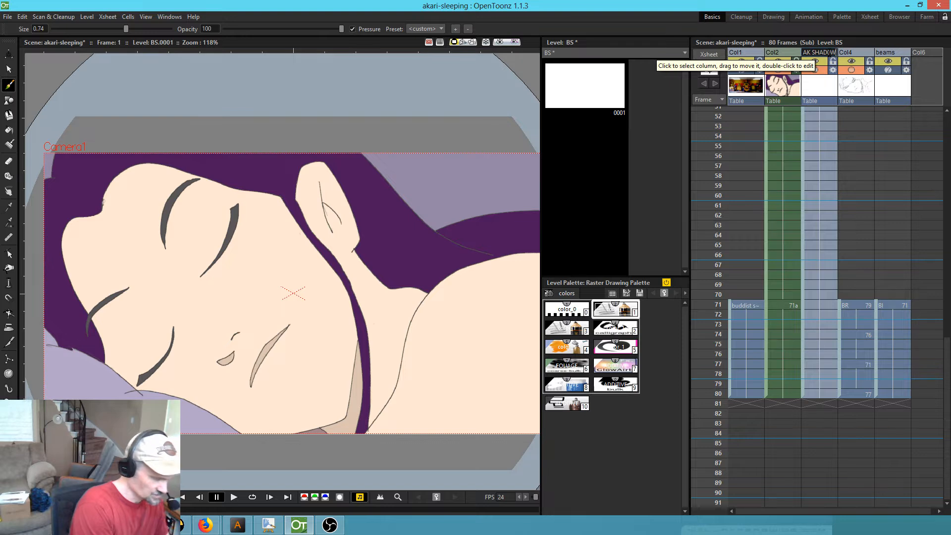
{"action": "key", "text": "BackSpace"}
{"action": "key", "text": "BackSpace"}
{"action": "key", "text": "BackSpace"}
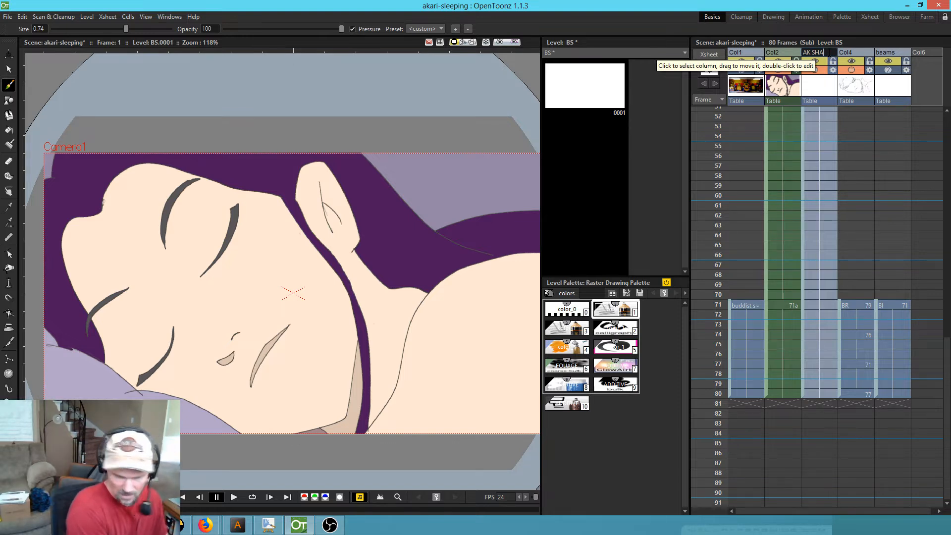
{"action": "type", "text": "DOWS"}
{"action": "key", "text": "Return"}
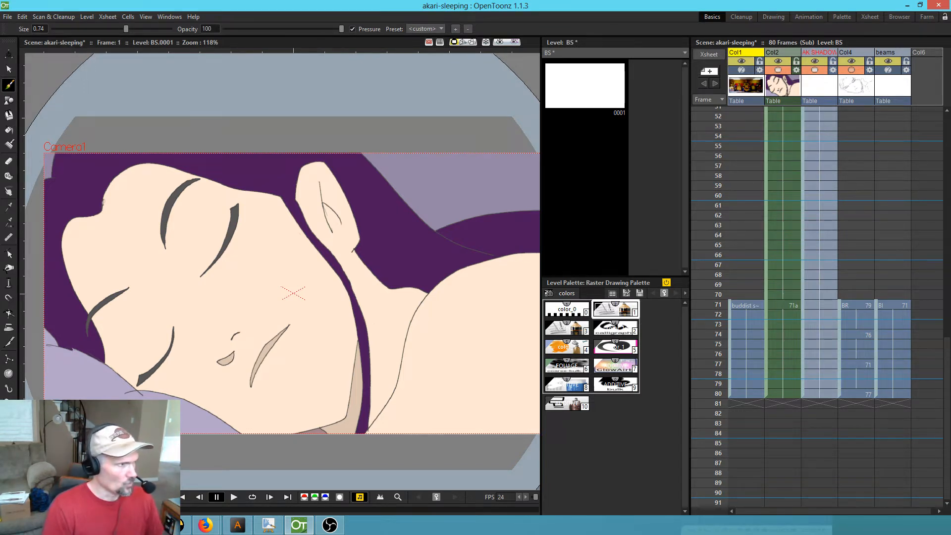
- Enlarge the Fx Schematic as a floating window to examine how the column nodes connect to the XSheet, and move it out of the workspace
{"action": "left_click_drag", "start_coordinate": [0, 0], "coordinate": [585, 42]}
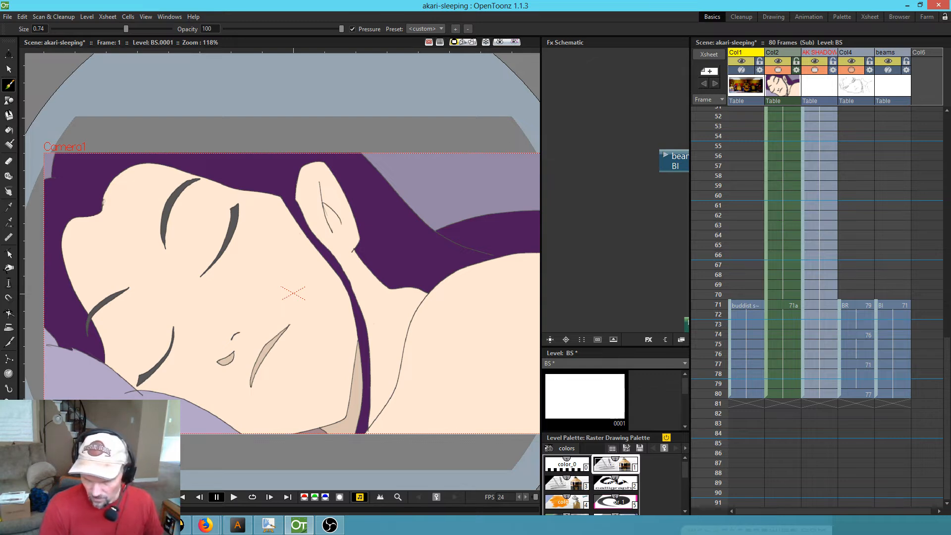
{"action": "double_click", "coordinate": [643, 4]}
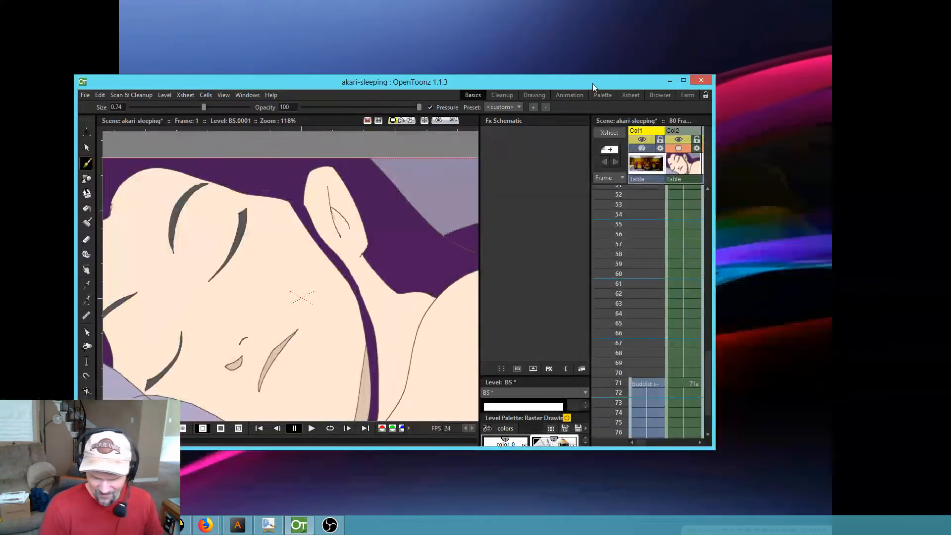
{"action": "double_click", "coordinate": [561, 82]}
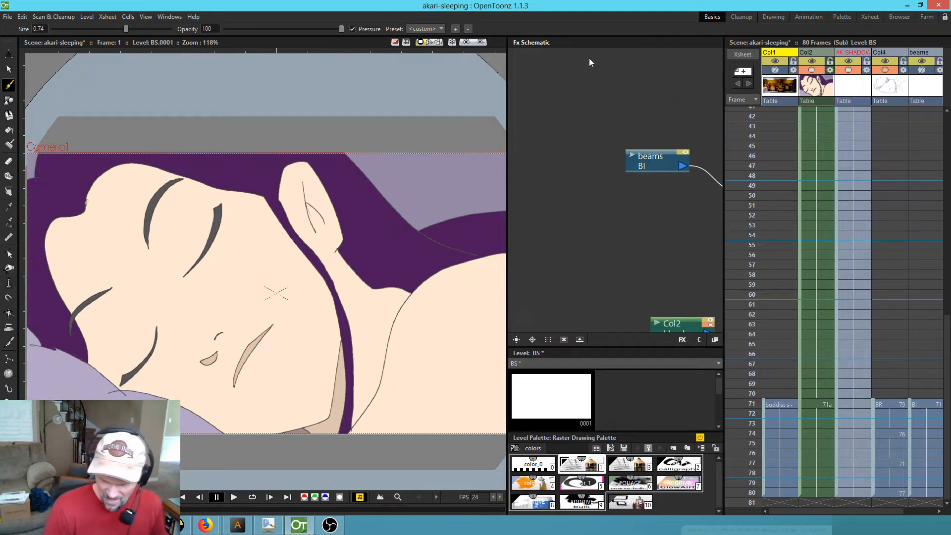
{"action": "left_click_drag", "start_coordinate": [592, 40], "coordinate": [281, 97]}
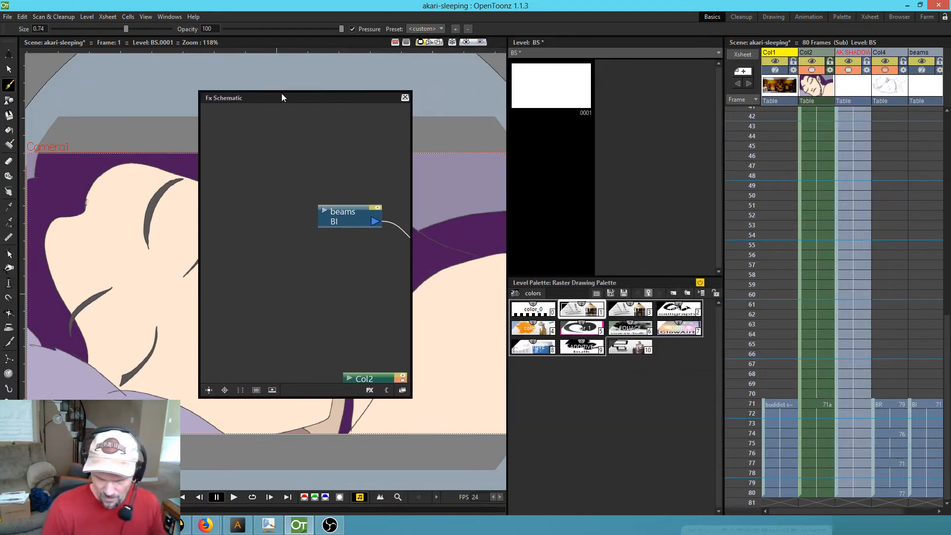
{"action": "left_click_drag", "start_coordinate": [411, 183], "coordinate": [830, 208]}
{"action": "left_click_drag", "start_coordinate": [653, 290], "coordinate": [609, 231]}
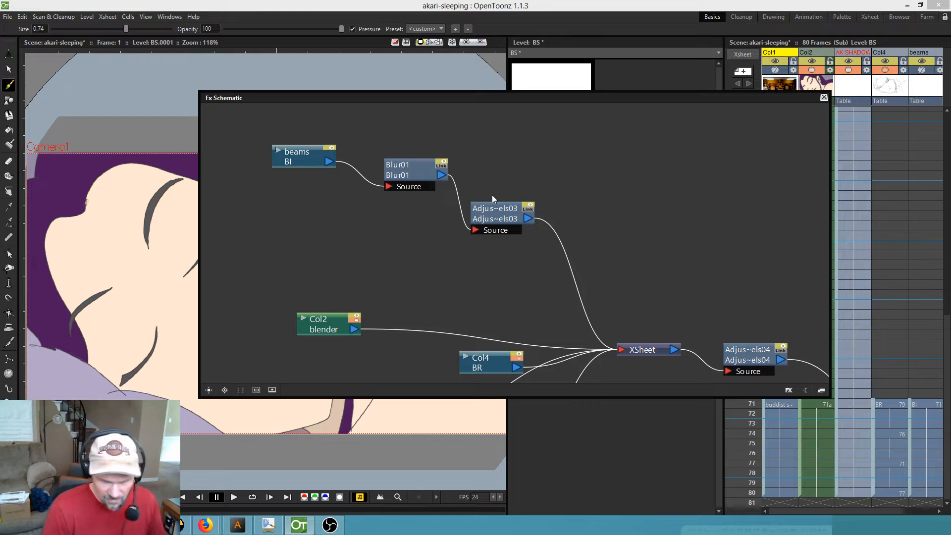
{"action": "left_click_drag", "start_coordinate": [486, 99], "coordinate": [0, 0]}
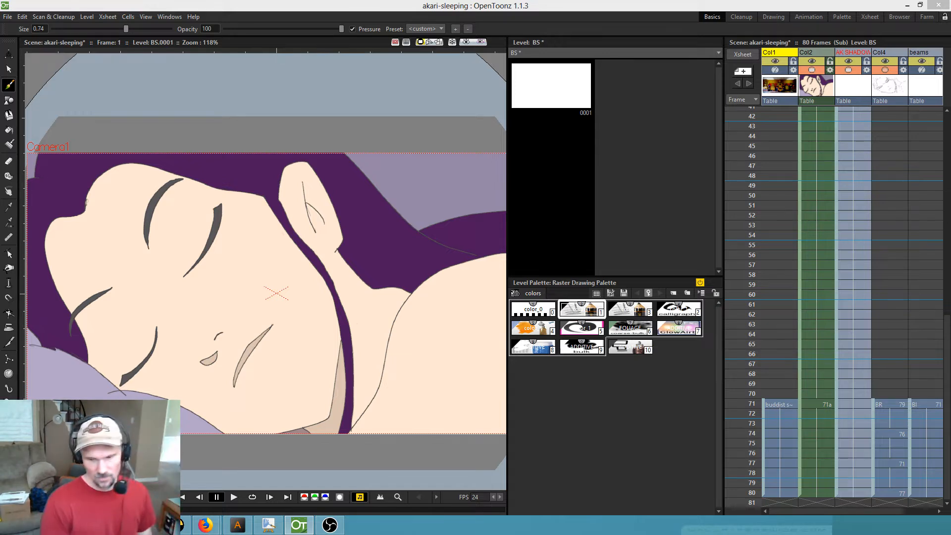
- Set the AK SHADOWS column's opacity to 29% and select its frame 1 drawing
{"action": "left_click", "coordinate": [855, 53]}
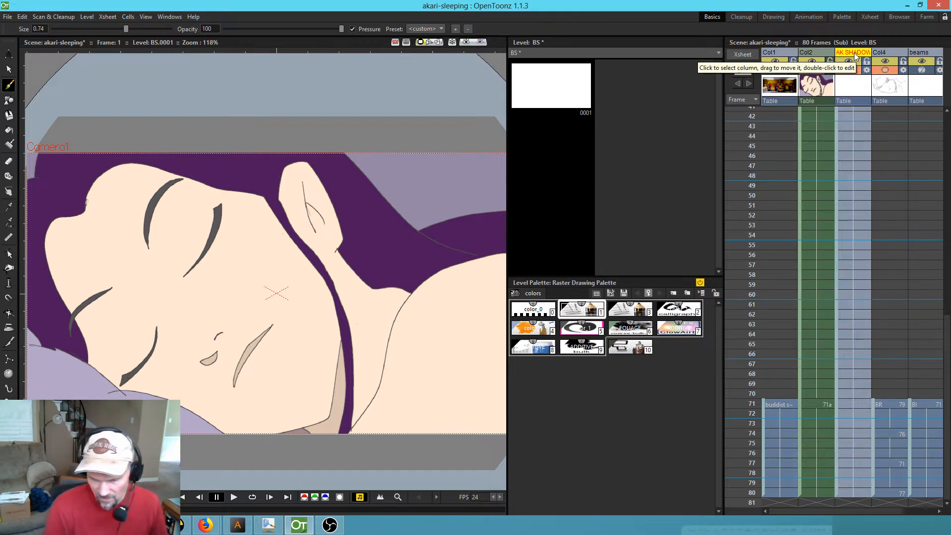
{"action": "left_click", "coordinate": [813, 54]}
{"action": "left_click", "coordinate": [861, 55]}
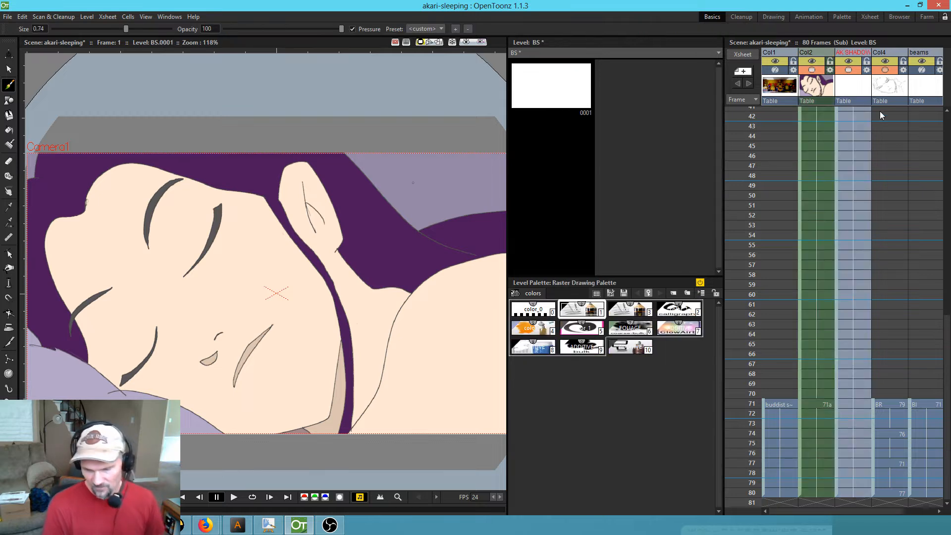
{"action": "scroll", "coordinate": [867, 129], "scroll_direction": "up", "scroll_amount": 10}
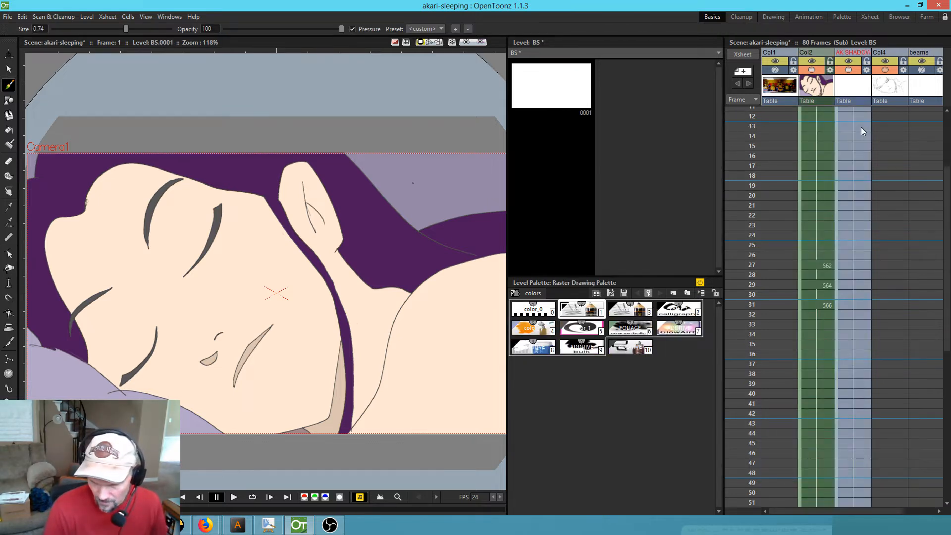
{"action": "left_click", "coordinate": [842, 114]}
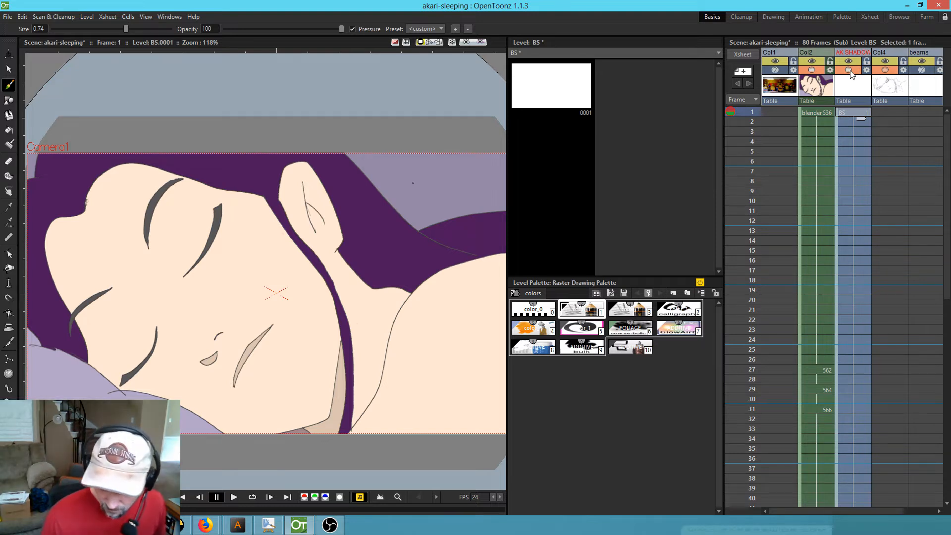
{"action": "left_click", "coordinate": [867, 70]}
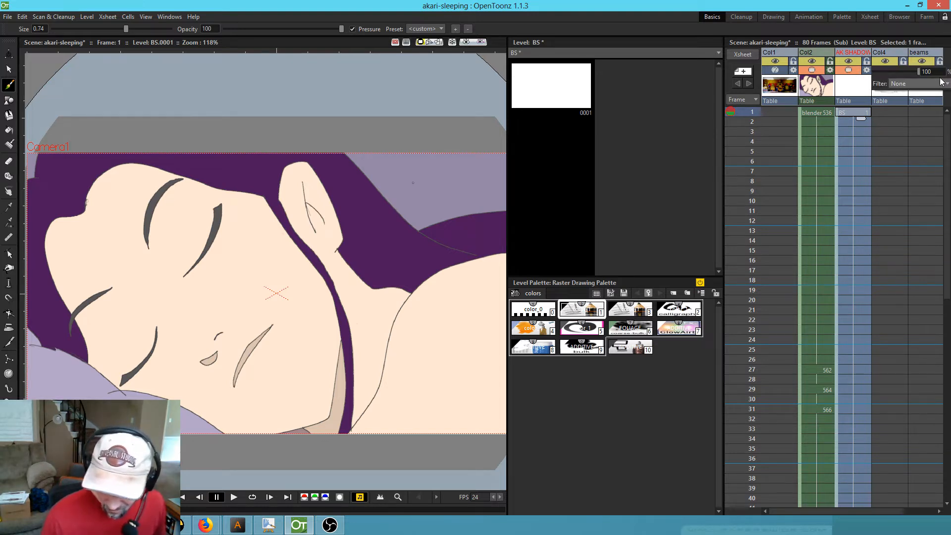
{"action": "left_click_drag", "start_coordinate": [918, 73], "coordinate": [888, 73]}
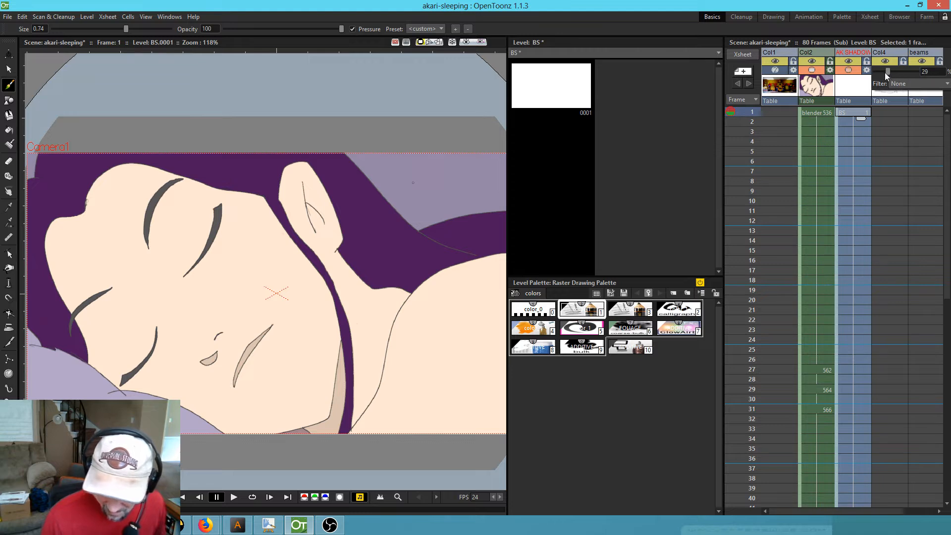
{"action": "left_click", "coordinate": [855, 109]}
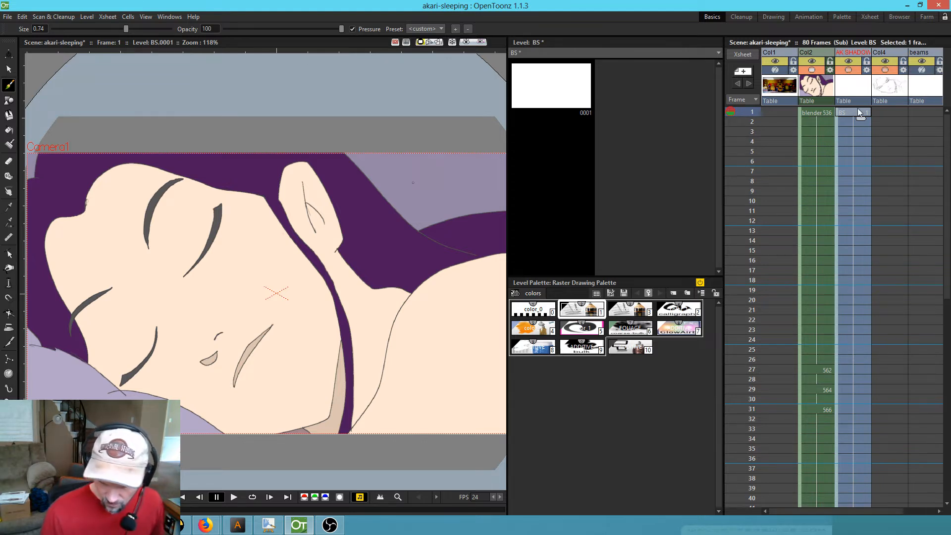
- Choose brush style 5 in the Raster Drawing Palette and set its color to black
{"action": "left_click", "coordinate": [593, 330]}
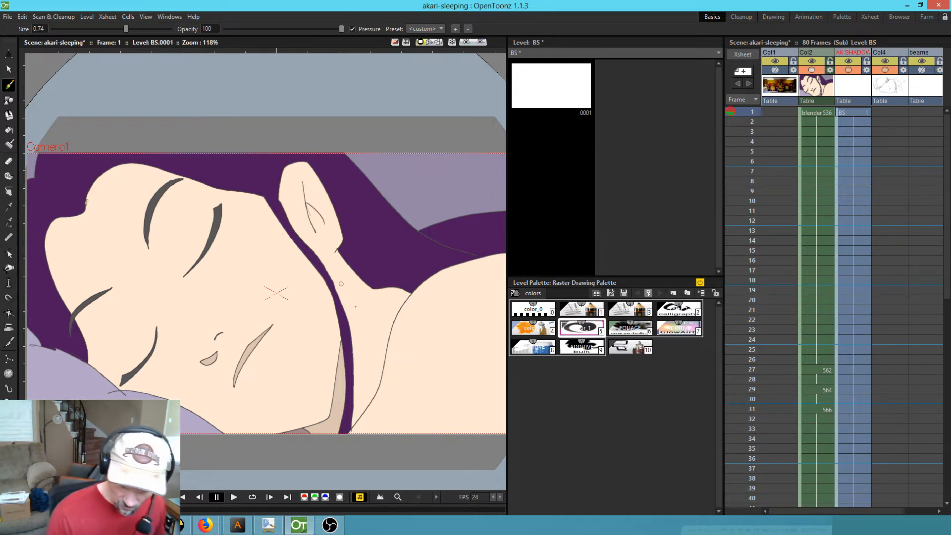
{"action": "double_click", "coordinate": [601, 335]}
{"action": "left_click", "coordinate": [183, 337]}
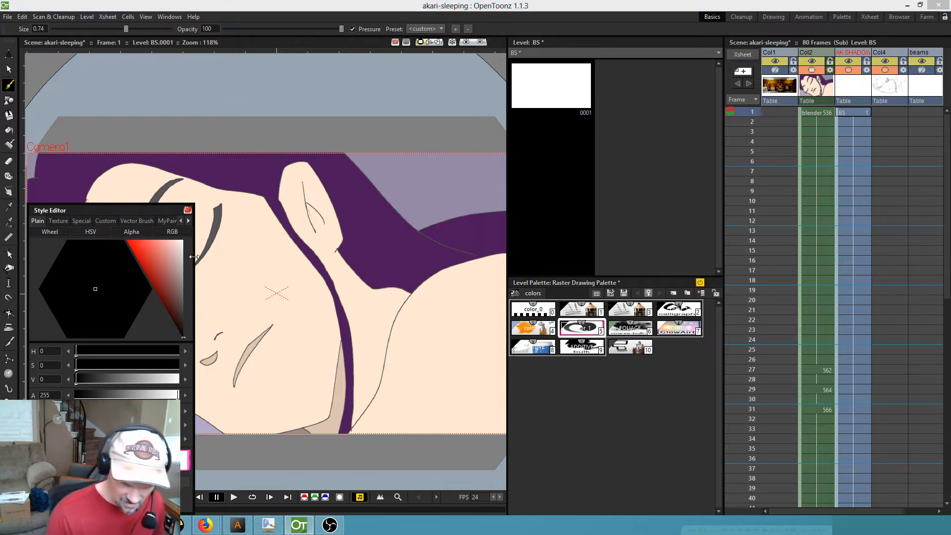
{"action": "left_click", "coordinate": [187, 210]}
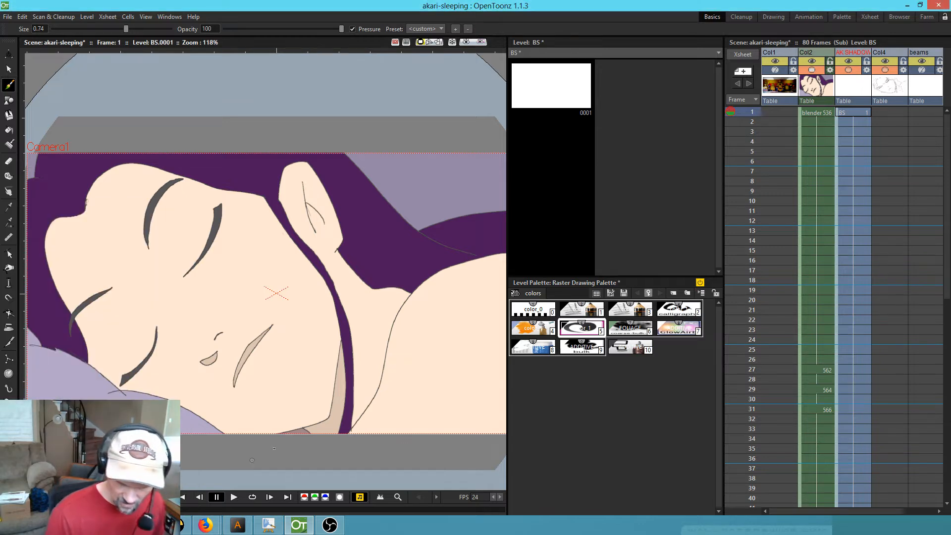
- Set the AK SHADOWS column's opacity to 15% and select its drawing at frame 1
{"action": "left_click", "coordinate": [867, 70]}
{"action": "left_click_drag", "start_coordinate": [887, 73], "coordinate": [881, 73]}
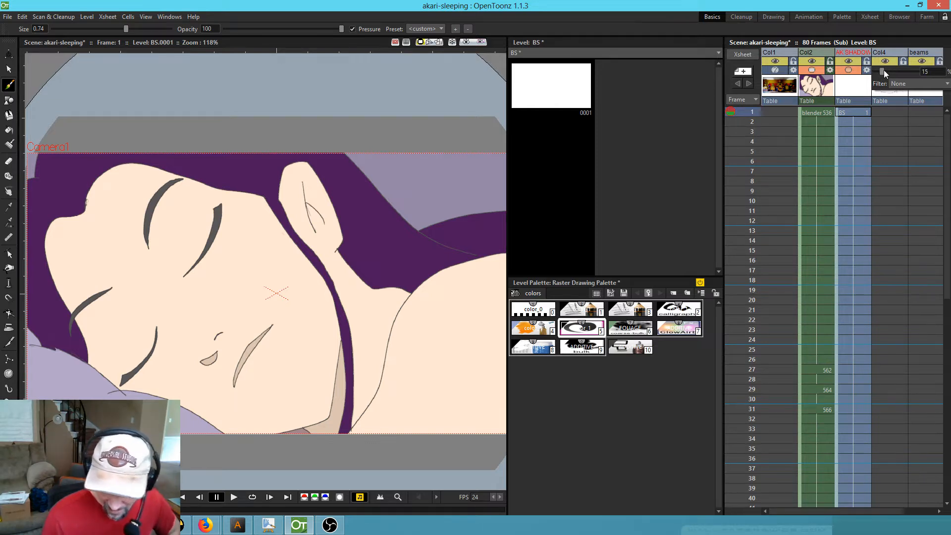
{"action": "left_click", "coordinate": [849, 111]}
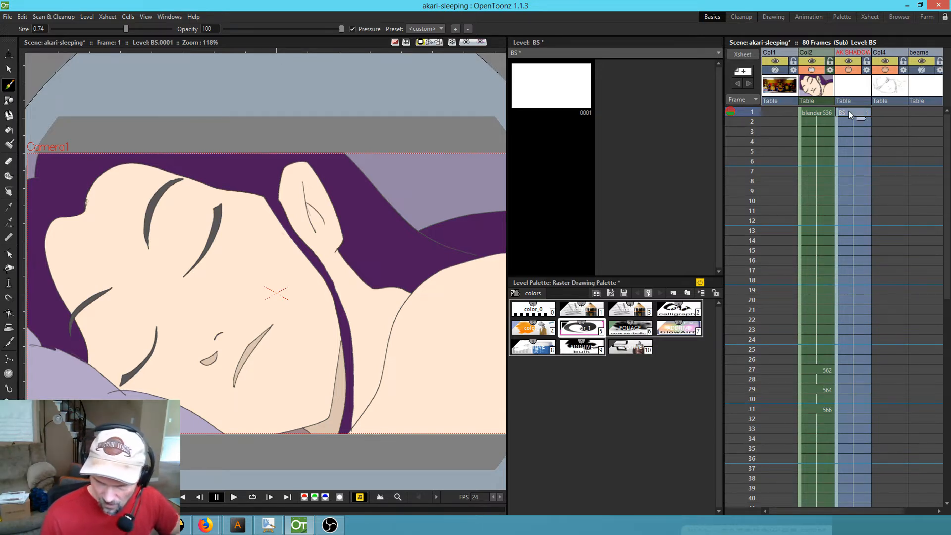
- Paint a thin shadow inside the ear on the frame 1 drawing, undoing the first, too broad stroke
{"action": "mouse_move", "coordinate": [304, 182]}
{"action": "left_mouse_down"}
{"action": "mouse_move", "coordinate": [314, 234]}
{"action": "mouse_move", "coordinate": [321, 202]}
{"action": "mouse_move", "coordinate": [304, 182]}
{"action": "mouse_move", "coordinate": [316, 234]}
{"action": "mouse_move", "coordinate": [305, 192]}
{"action": "left_mouse_up"}
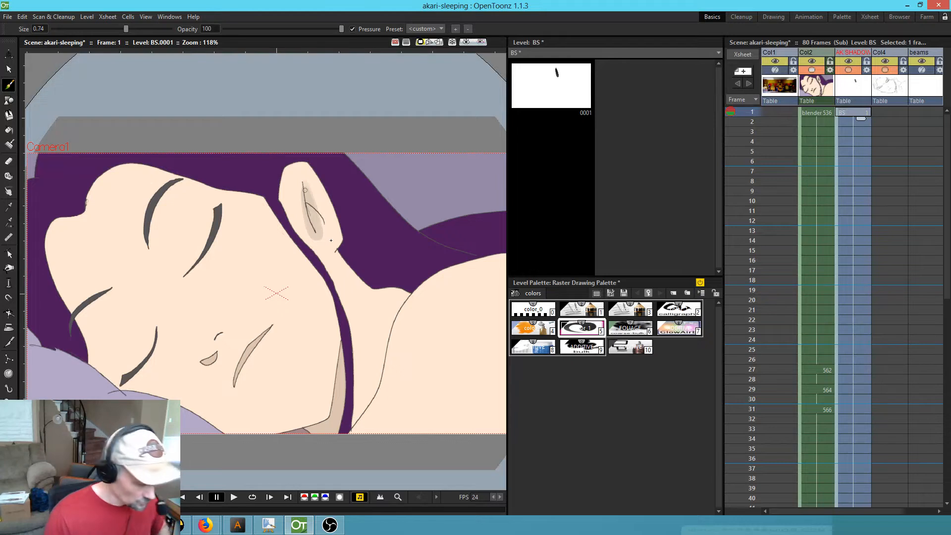
{"action": "key", "text": "ctrl+z"}
{"action": "left_click_drag", "start_coordinate": [303, 184], "coordinate": [317, 222]}
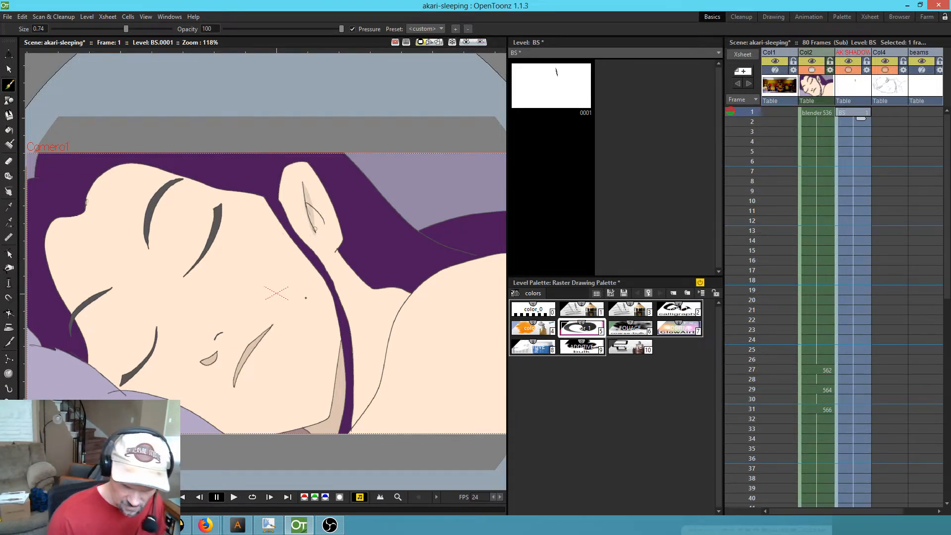
- Paint a continuous shadow around the edge of the face, along the forehead, hairline, cheek, chin and jaw
{"action": "mouse_move", "coordinate": [82, 213]}
{"action": "left_mouse_down"}
{"action": "mouse_move", "coordinate": [52, 230]}
{"action": "mouse_move", "coordinate": [49, 262]}
{"action": "mouse_move", "coordinate": [101, 371]}
{"action": "left_mouse_up"}
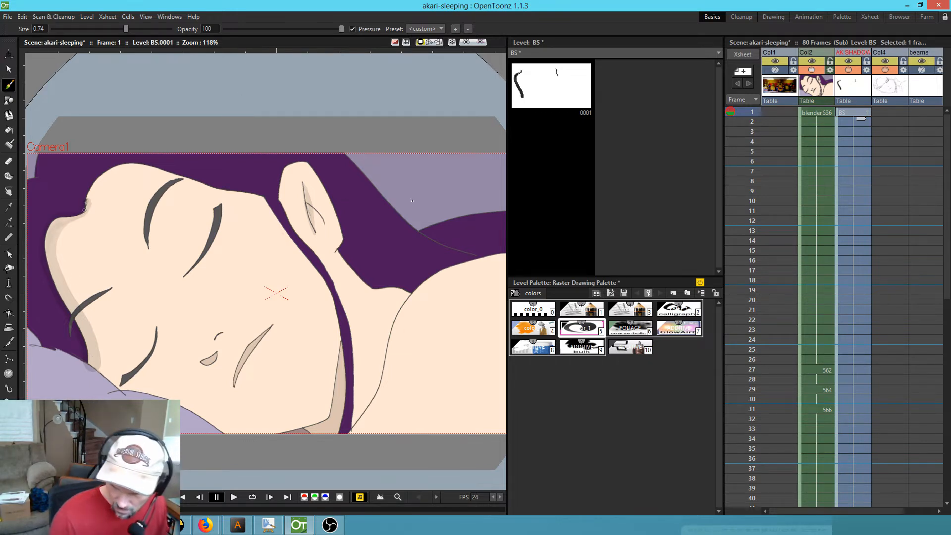
{"action": "mouse_move", "coordinate": [85, 209]}
{"action": "left_mouse_down"}
{"action": "mouse_move", "coordinate": [107, 173]}
{"action": "mouse_move", "coordinate": [132, 165]}
{"action": "mouse_move", "coordinate": [255, 201]}
{"action": "mouse_move", "coordinate": [296, 240]}
{"action": "mouse_move", "coordinate": [325, 286]}
{"action": "mouse_move", "coordinate": [341, 354]}
{"action": "mouse_move", "coordinate": [349, 431]}
{"action": "mouse_move", "coordinate": [336, 458]}
{"action": "left_mouse_up"}
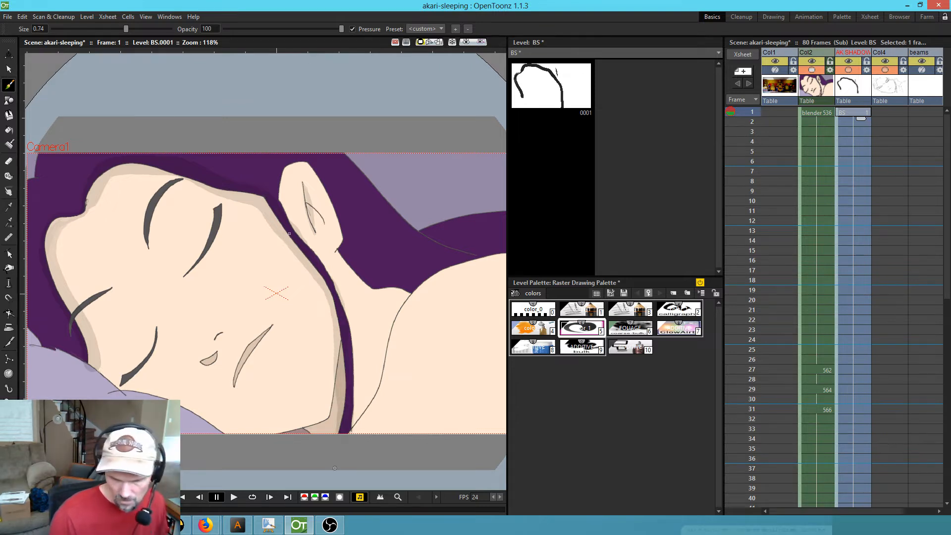
{"action": "mouse_move", "coordinate": [105, 181]}
{"action": "left_mouse_down"}
{"action": "mouse_move", "coordinate": [133, 171]}
{"action": "mouse_move", "coordinate": [86, 211]}
{"action": "mouse_move", "coordinate": [59, 220]}
{"action": "left_mouse_up"}
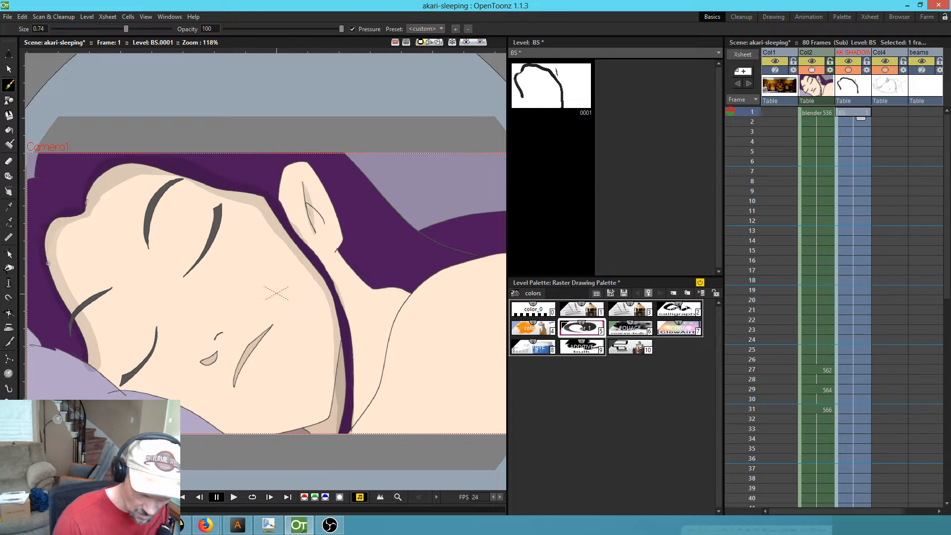
{"action": "mouse_move", "coordinate": [86, 369]}
{"action": "left_mouse_down"}
{"action": "mouse_move", "coordinate": [78, 341]}
{"action": "mouse_move", "coordinate": [93, 378]}
{"action": "mouse_move", "coordinate": [88, 365]}
{"action": "mouse_move", "coordinate": [114, 389]}
{"action": "mouse_move", "coordinate": [102, 384]}
{"action": "mouse_move", "coordinate": [246, 432]}
{"action": "left_mouse_up"}
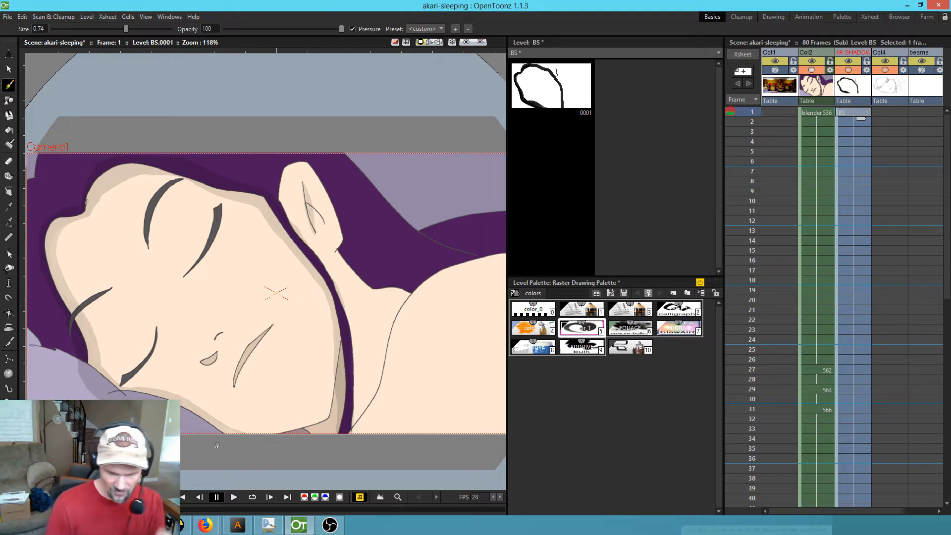
{"action": "mouse_move", "coordinate": [254, 436]}
{"action": "left_mouse_down"}
{"action": "mouse_move", "coordinate": [325, 416]}
{"action": "mouse_move", "coordinate": [330, 376]}
{"action": "left_mouse_up"}
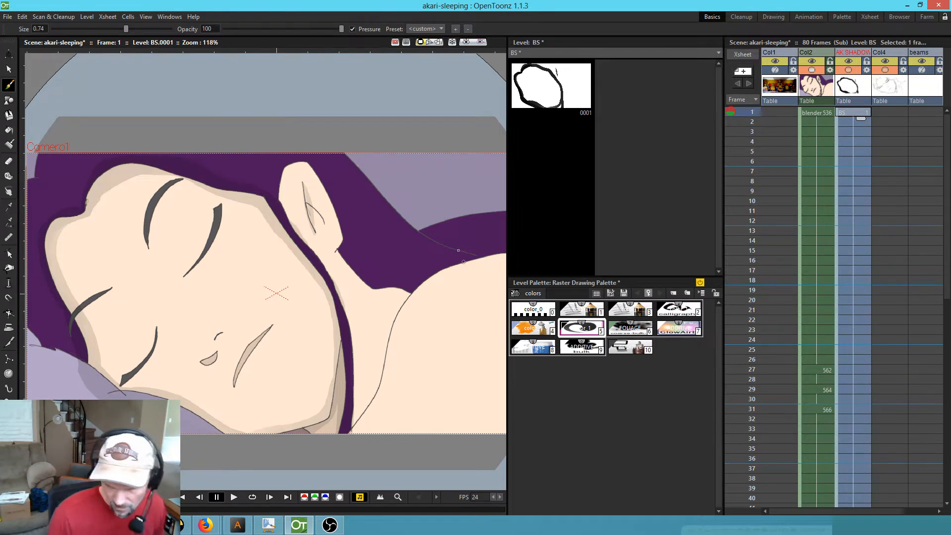
- Paint a thin crease between the eyes, light shadows beside both eyes, and a further shadow stroke along the forehead hairline
{"action": "left_click_drag", "start_coordinate": [153, 318], "coordinate": [181, 342]}
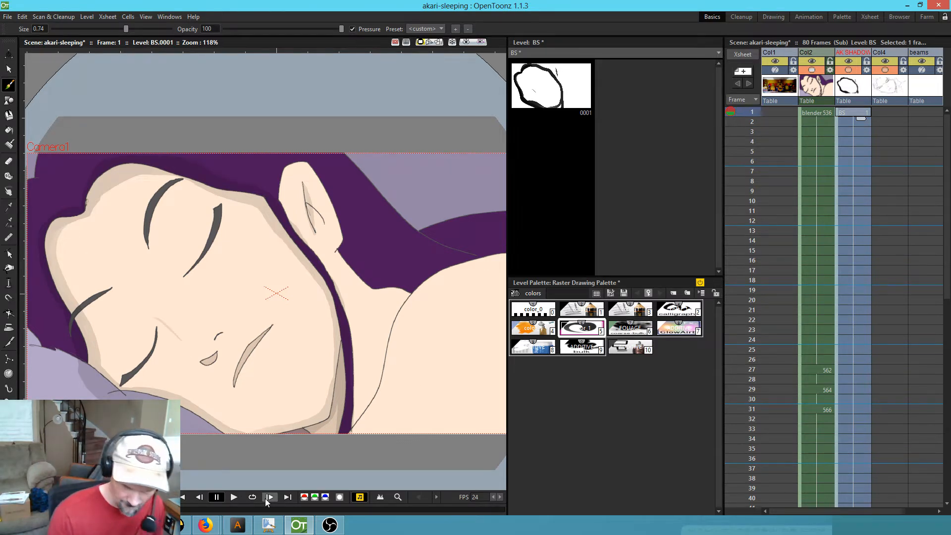
{"action": "key", "text": "ctrl+z"}
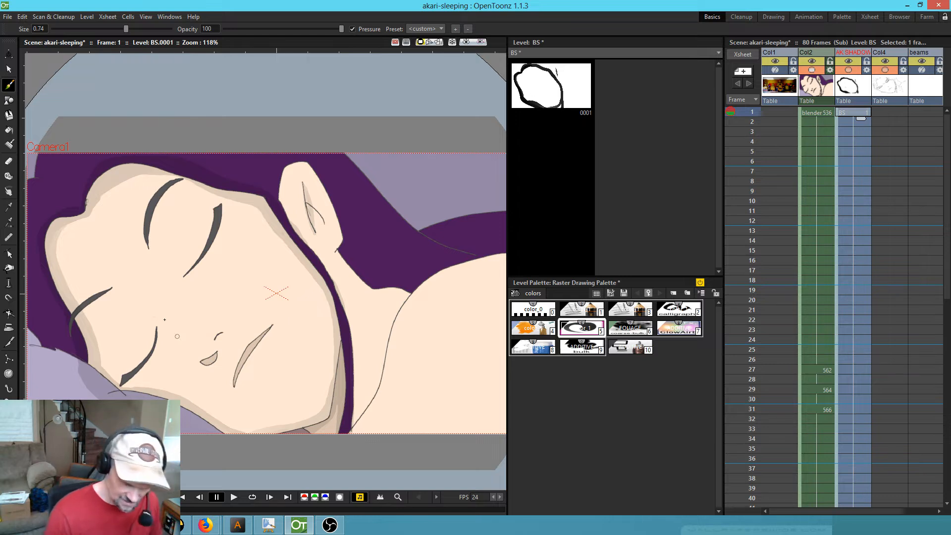
{"action": "left_click_drag", "start_coordinate": [157, 320], "coordinate": [179, 343]}
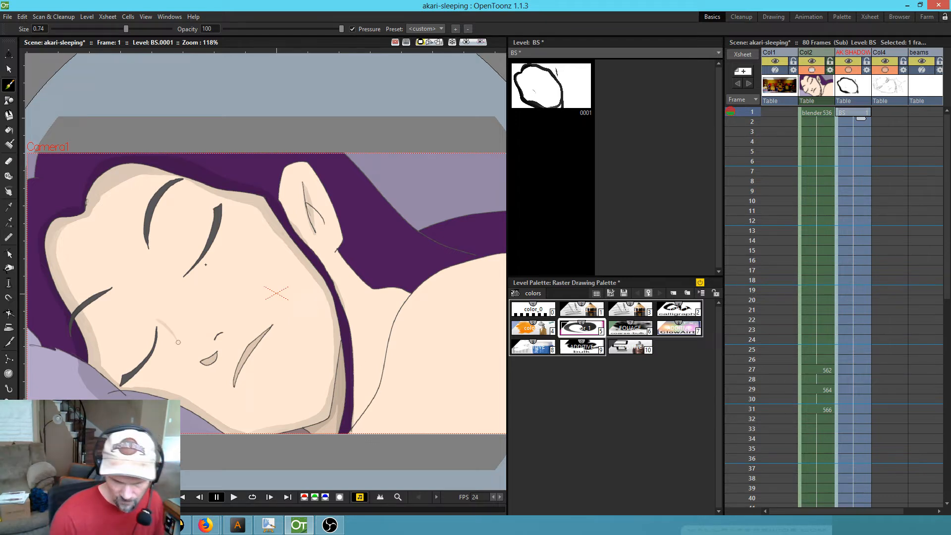
{"action": "left_click_drag", "start_coordinate": [220, 215], "coordinate": [203, 259]}
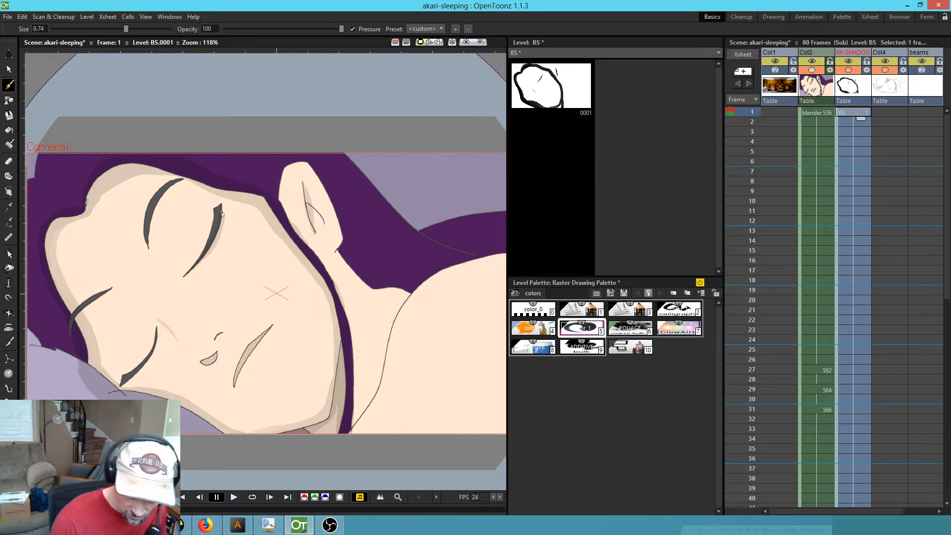
{"action": "left_click_drag", "start_coordinate": [155, 340], "coordinate": [126, 385]}
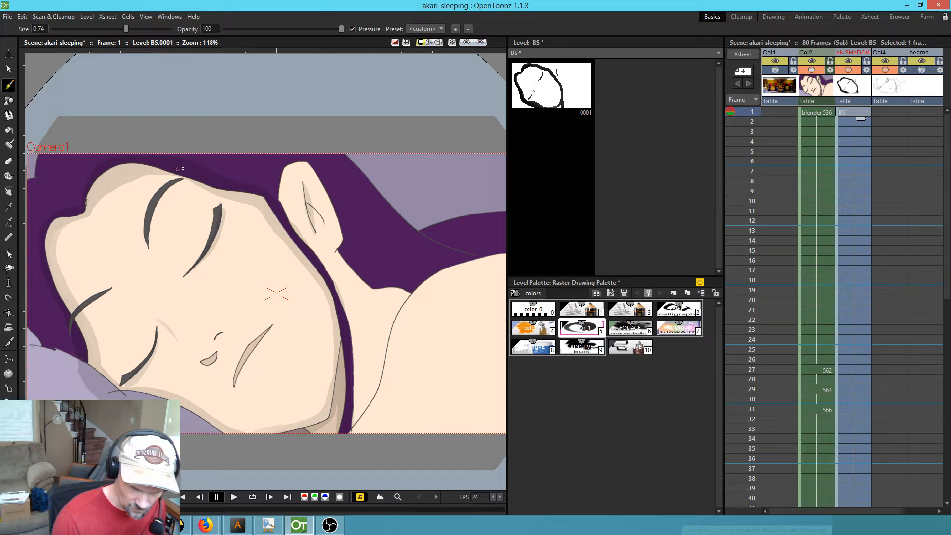
{"action": "mouse_move", "coordinate": [102, 185]}
{"action": "left_mouse_down"}
{"action": "mouse_move", "coordinate": [161, 174]}
{"action": "mouse_move", "coordinate": [207, 180]}
{"action": "mouse_move", "coordinate": [215, 190]}
{"action": "left_mouse_up"}
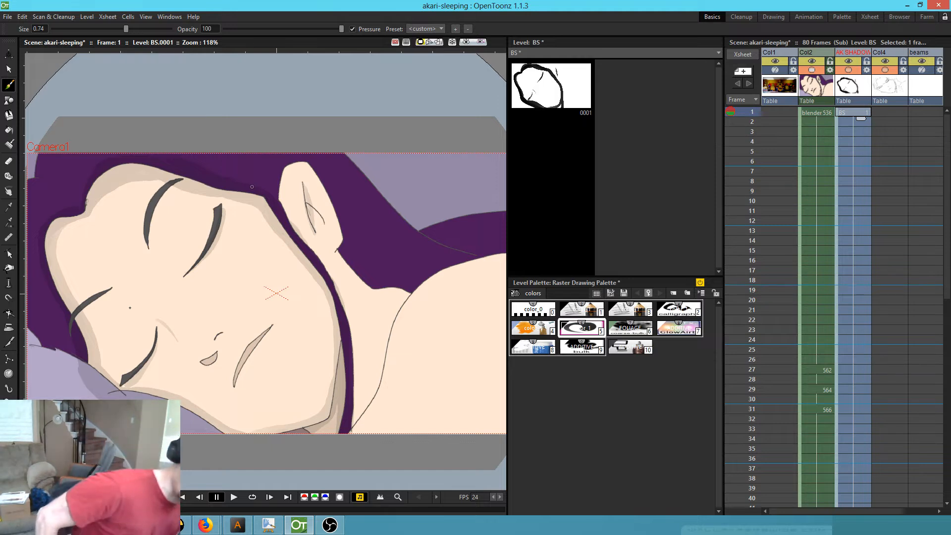
- Scrub through the first 26 frames to check the shadows against the animation, and reselect the AK SHADOWS drawing at frame 1
{"action": "left_click", "coordinate": [752, 180]}
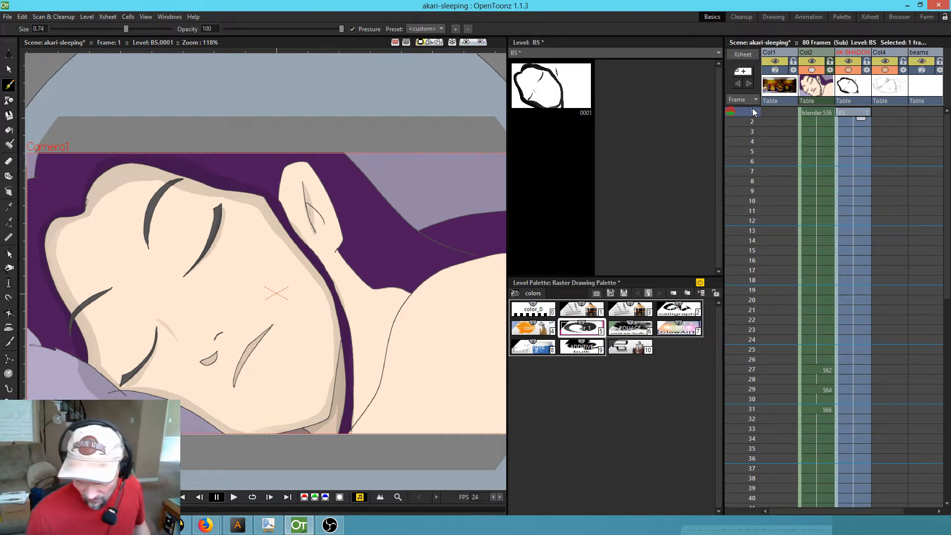
{"action": "mouse_move", "coordinate": [760, 258]}
{"action": "left_mouse_down"}
{"action": "mouse_move", "coordinate": [748, 413]}
{"action": "mouse_move", "coordinate": [751, 346]}
{"action": "mouse_move", "coordinate": [747, 386]}
{"action": "mouse_move", "coordinate": [751, 362]}
{"action": "left_mouse_up"}
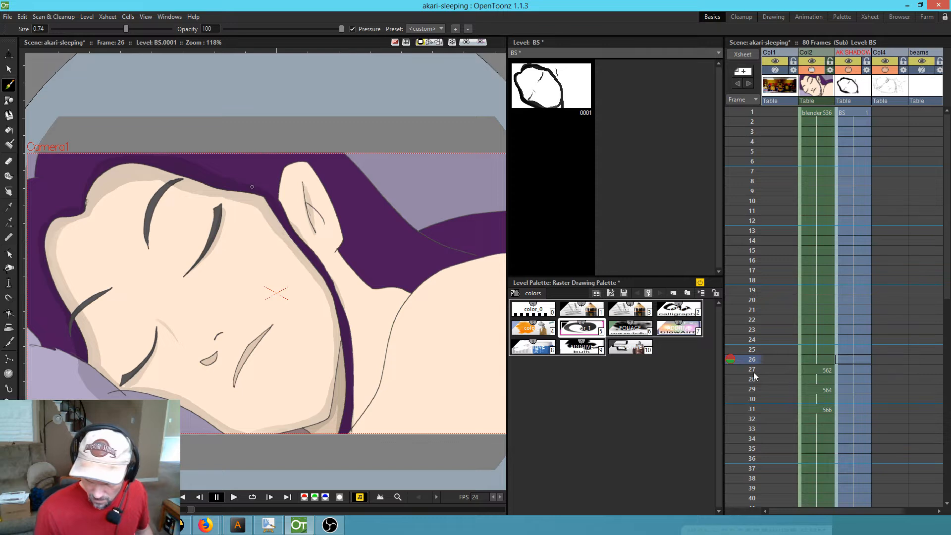
{"action": "left_click", "coordinate": [743, 372]}
{"action": "left_click", "coordinate": [855, 113]}
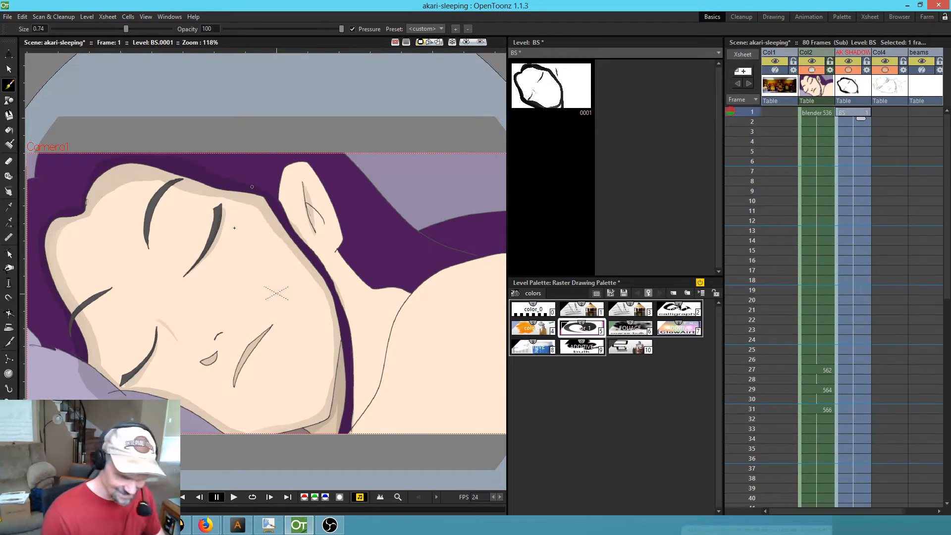
- Erase the shadows beside the eyes and paint a shadow along the hair and neck below the ear
{"action": "key", "text": "a"}
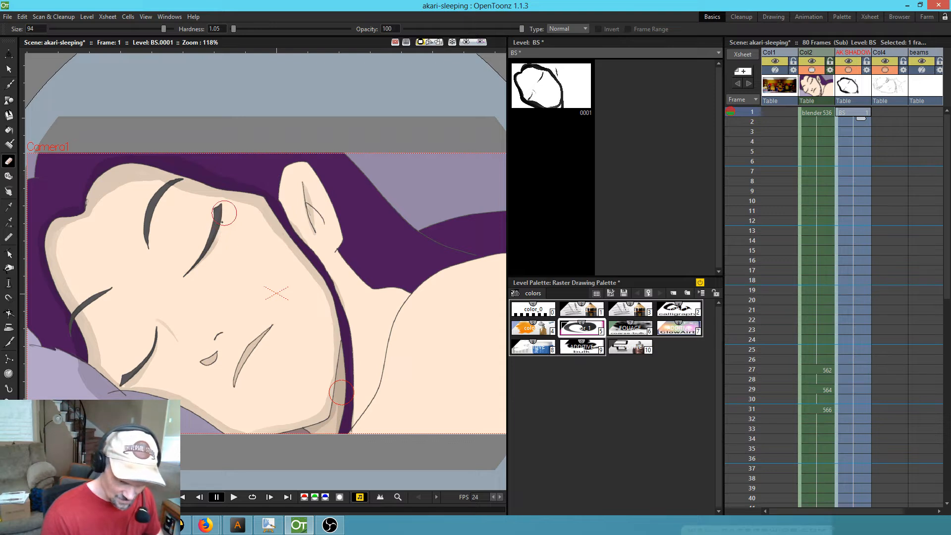
{"action": "mouse_move", "coordinate": [158, 333]}
{"action": "left_mouse_down"}
{"action": "mouse_move", "coordinate": [135, 383]}
{"action": "mouse_move", "coordinate": [127, 378]}
{"action": "mouse_move", "coordinate": [139, 366]}
{"action": "left_mouse_up"}
{"action": "key", "text": "b"}
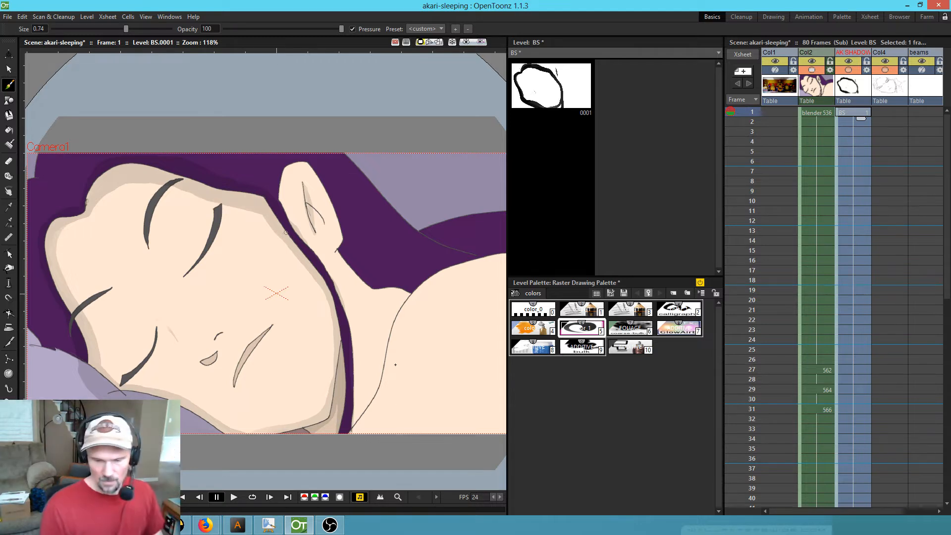
{"action": "left_click_drag", "start_coordinate": [375, 280], "coordinate": [413, 284]}
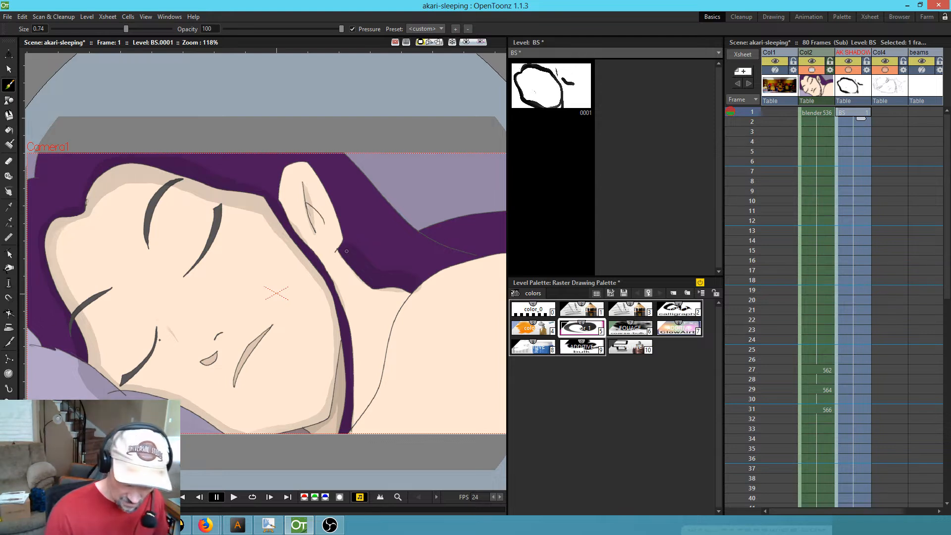
{"action": "left_click_drag", "start_coordinate": [151, 315], "coordinate": [212, 293]}
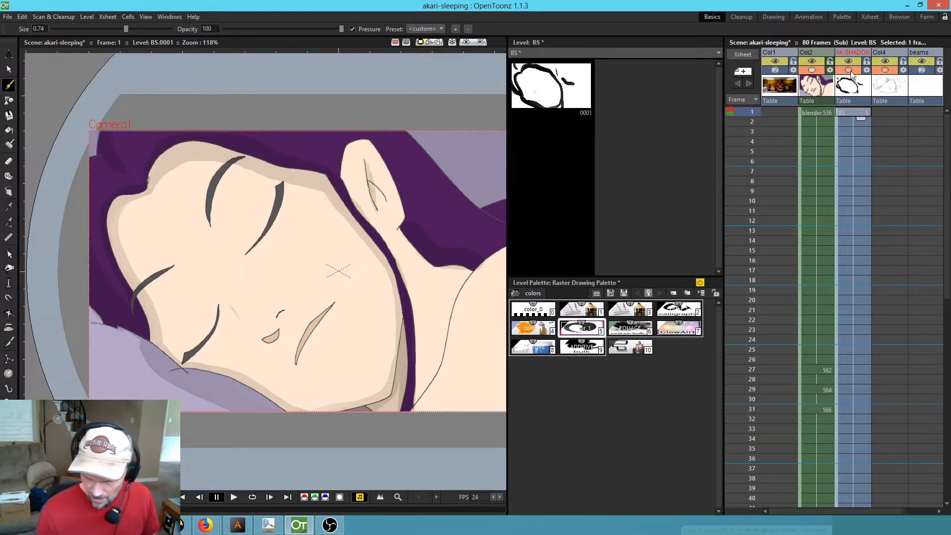
- Set the AK SHADOWS column's opacity to 18% and check the shaded frame 1 in the rendered preview
{"action": "left_click", "coordinate": [903, 70]}
{"action": "mouse_move", "coordinate": [882, 71]}
{"action": "left_mouse_down"}
{"action": "mouse_move", "coordinate": [892, 72]}
{"action": "mouse_move", "coordinate": [884, 70]}
{"action": "left_mouse_up"}
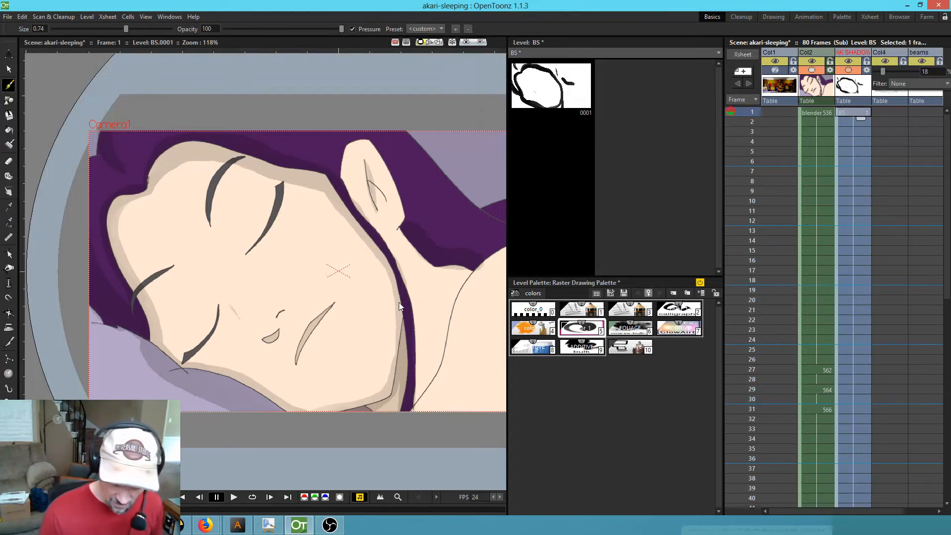
{"action": "left_click_drag", "start_coordinate": [399, 315], "coordinate": [391, 380]}
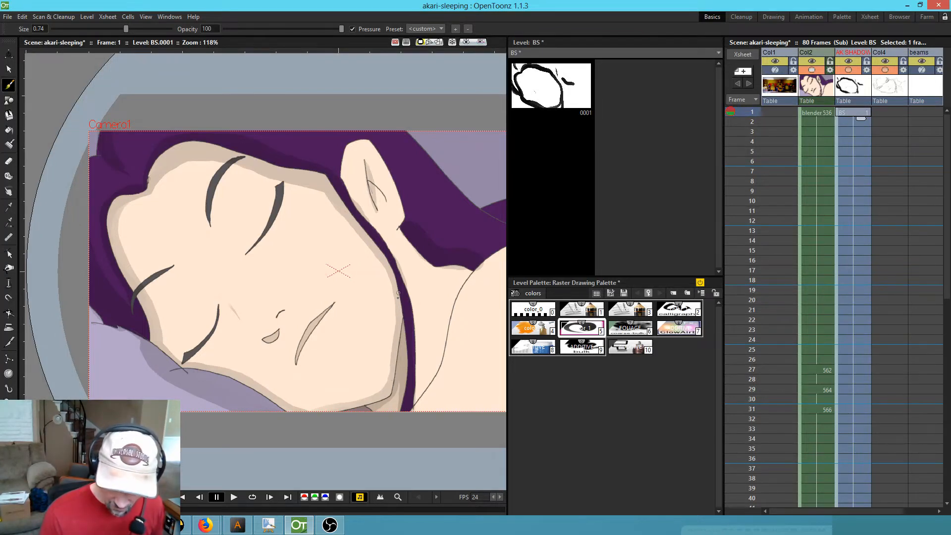
{"action": "left_click", "coordinate": [466, 43]}
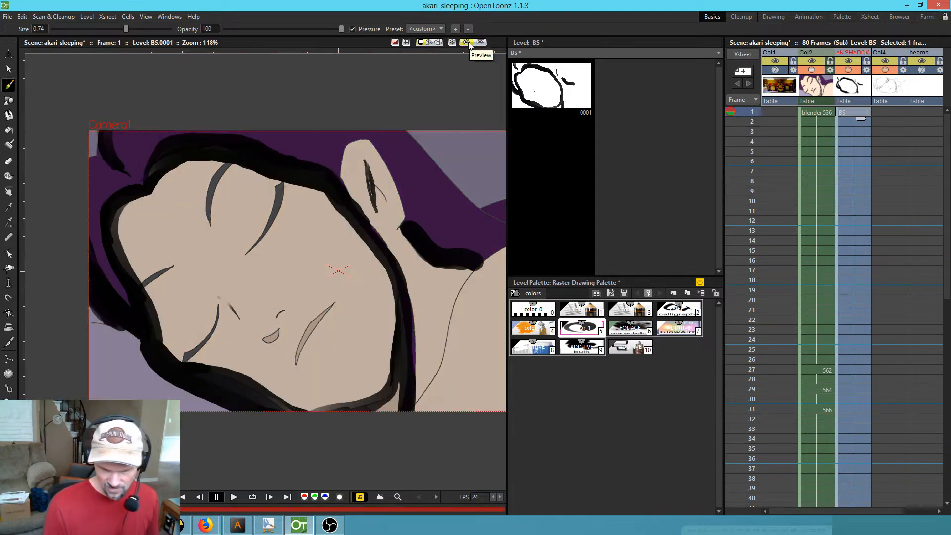
{"action": "left_click", "coordinate": [467, 43]}
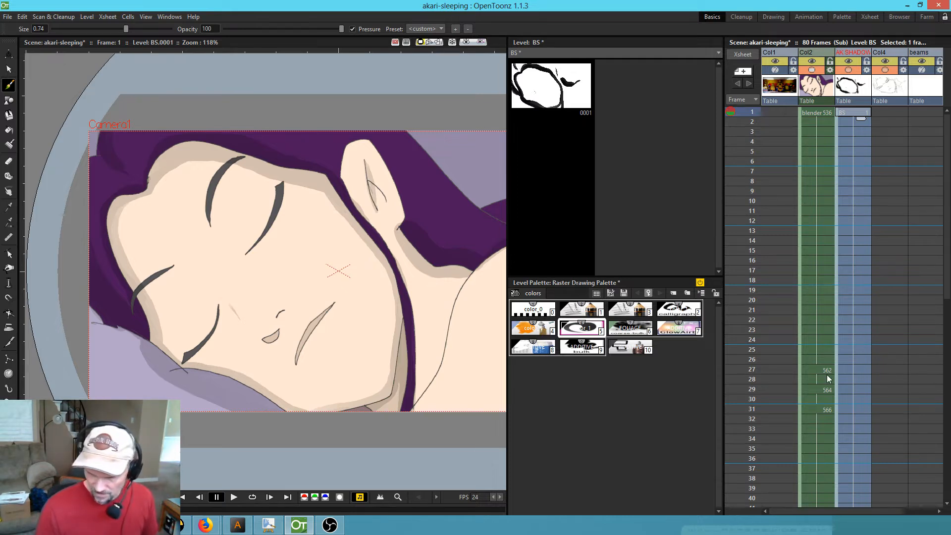
- Go to frame 71 and start a new blank shadow drawing there in the AK SHADOWS column
{"action": "left_click_drag", "start_coordinate": [752, 372], "coordinate": [752, 409]}
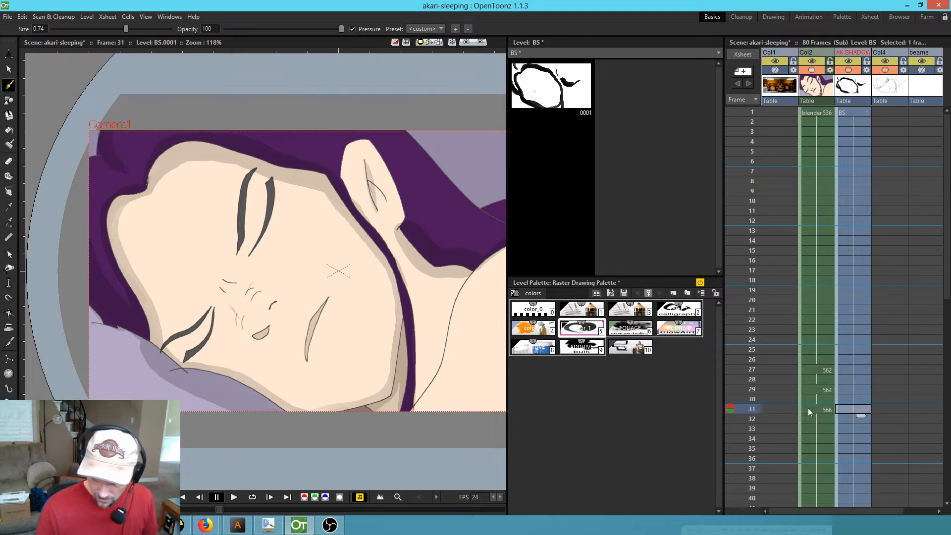
{"action": "left_click", "coordinate": [846, 448]}
{"action": "scroll", "coordinate": [845, 204], "scroll_direction": "down", "scroll_amount": 5}
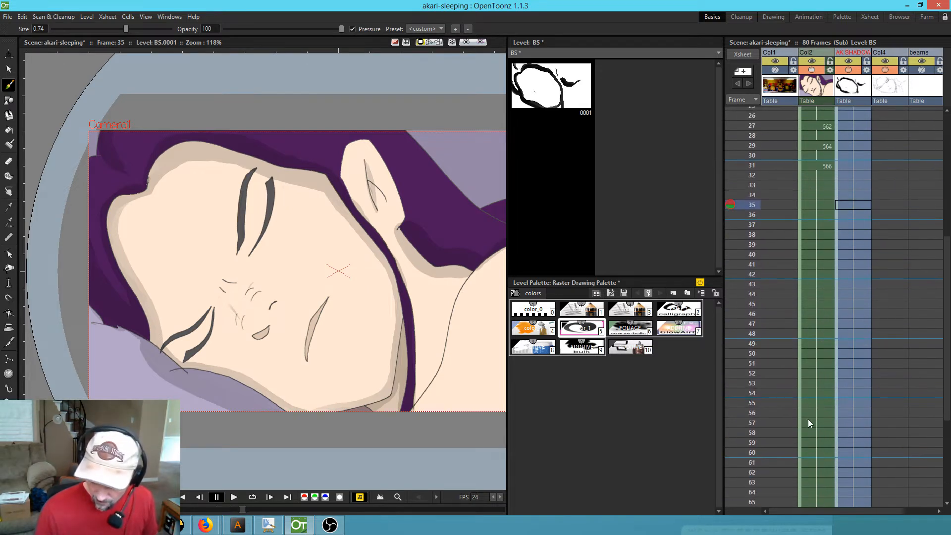
{"action": "scroll", "coordinate": [813, 398], "scroll_direction": "down", "scroll_amount": 7}
{"action": "left_click", "coordinate": [747, 358]}
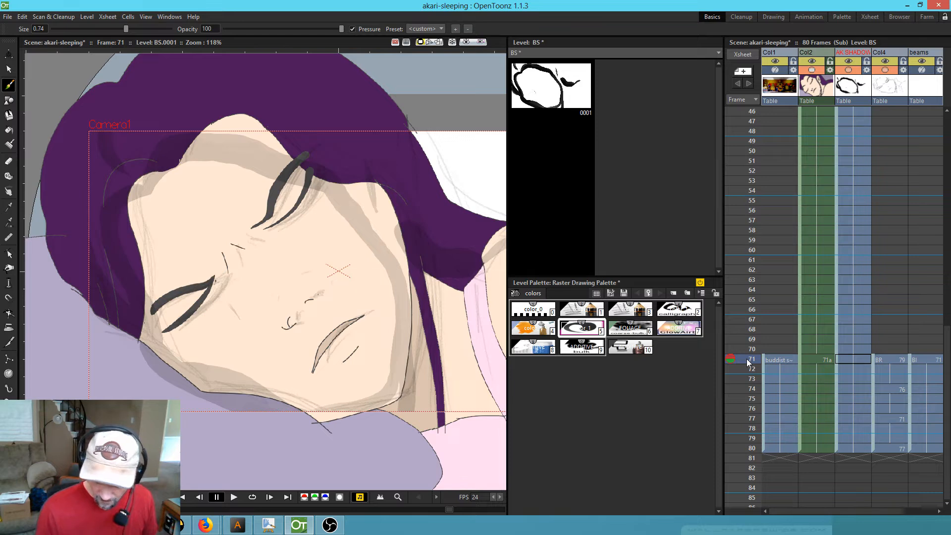
{"action": "left_click", "coordinate": [861, 357]}
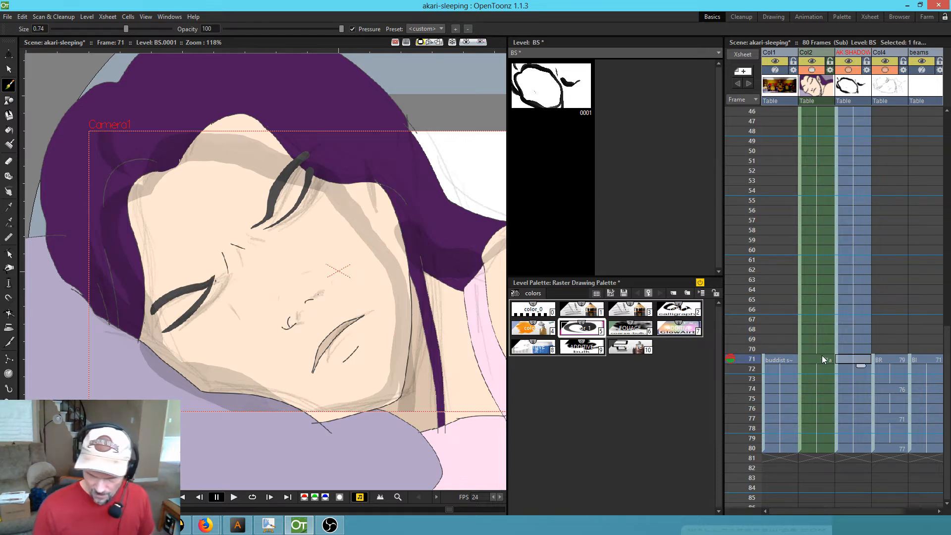
{"action": "left_click", "coordinate": [397, 368]}
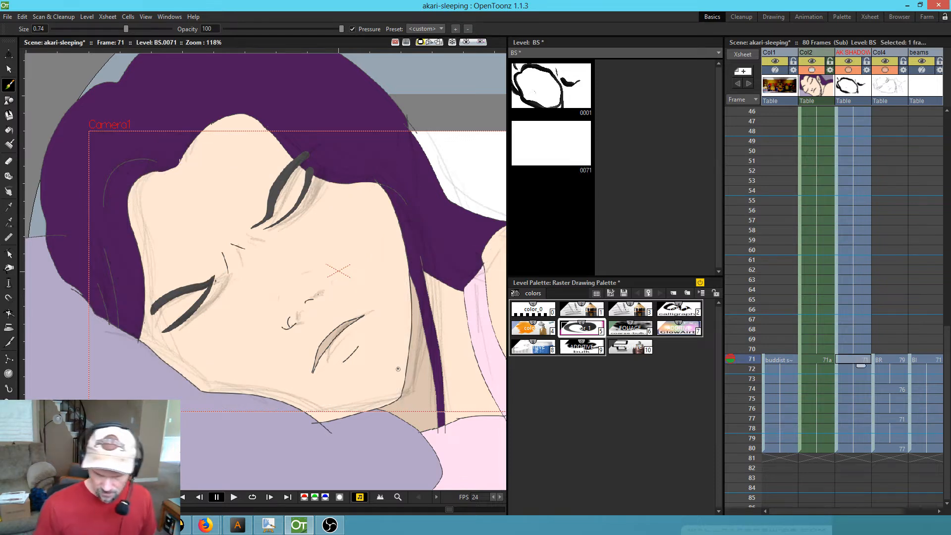
- Hide Col4's rough sketches in the viewer and reselect the AK SHADOWS drawing at frame 71
{"action": "left_click", "coordinate": [887, 71]}
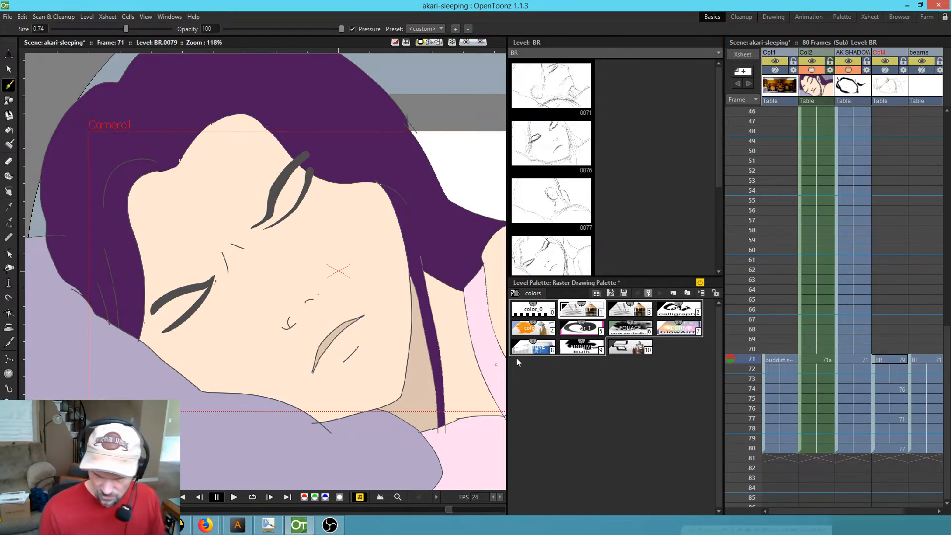
{"action": "left_click", "coordinate": [863, 359]}
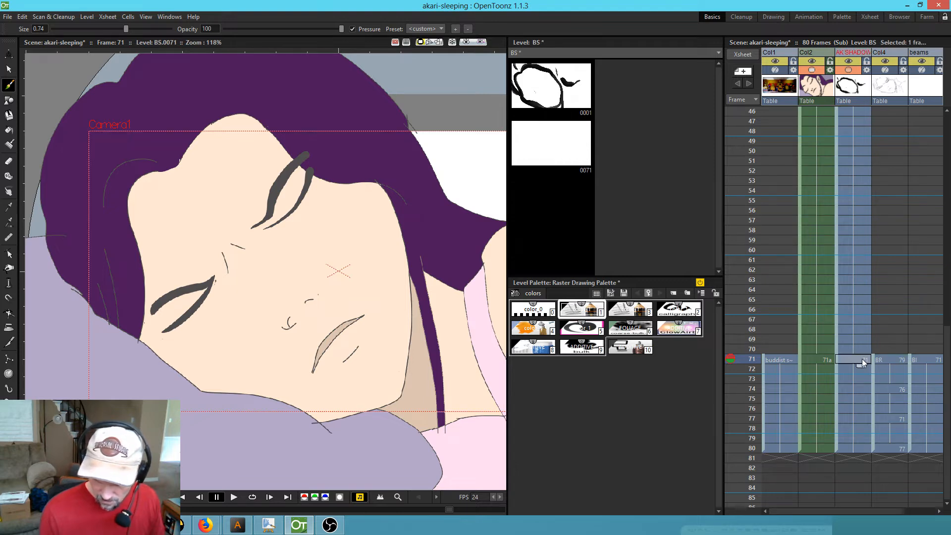
{"action": "scroll", "coordinate": [860, 360], "scroll_direction": "up", "scroll_amount": 3}
- Save the scene together with its changed levels and palette
{"action": "key", "text": "ctrl+s"}
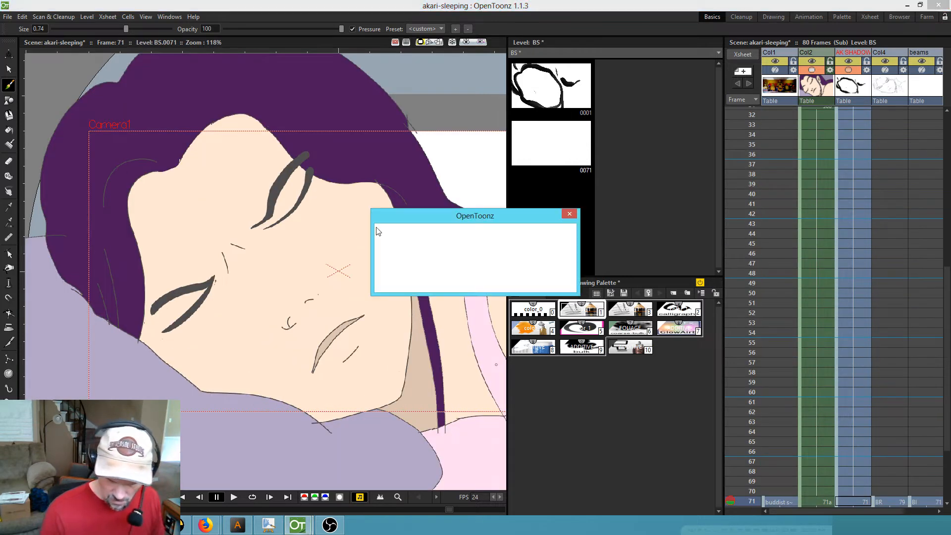
{"action": "key", "text": "comma"}
{"action": "key", "text": "period"}
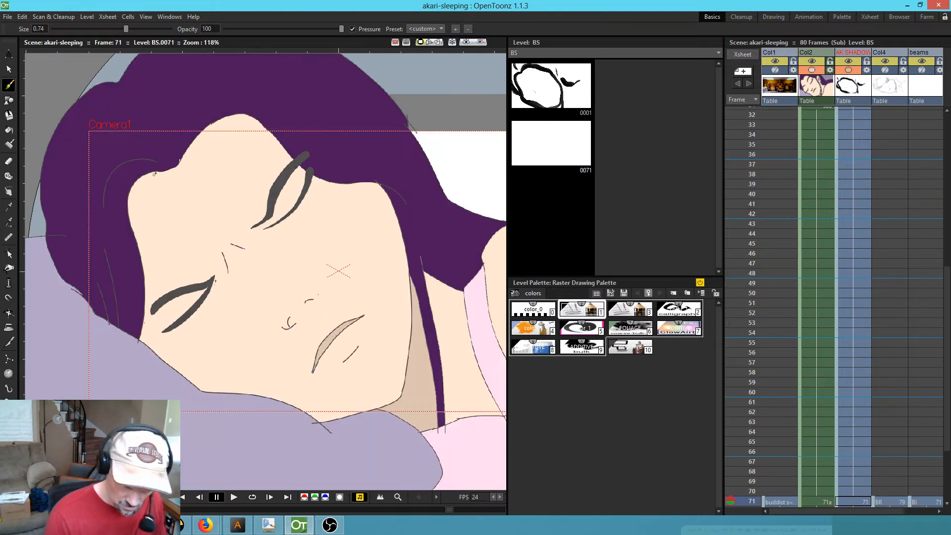
- Shade the frame 71 face with brush style 5 along the left hairline and the cheek edge resting on the pillow
{"action": "mouse_move", "coordinate": [164, 170]}
{"action": "left_mouse_down"}
{"action": "mouse_move", "coordinate": [133, 199]}
{"action": "mouse_move", "coordinate": [142, 258]}
{"action": "left_mouse_up"}
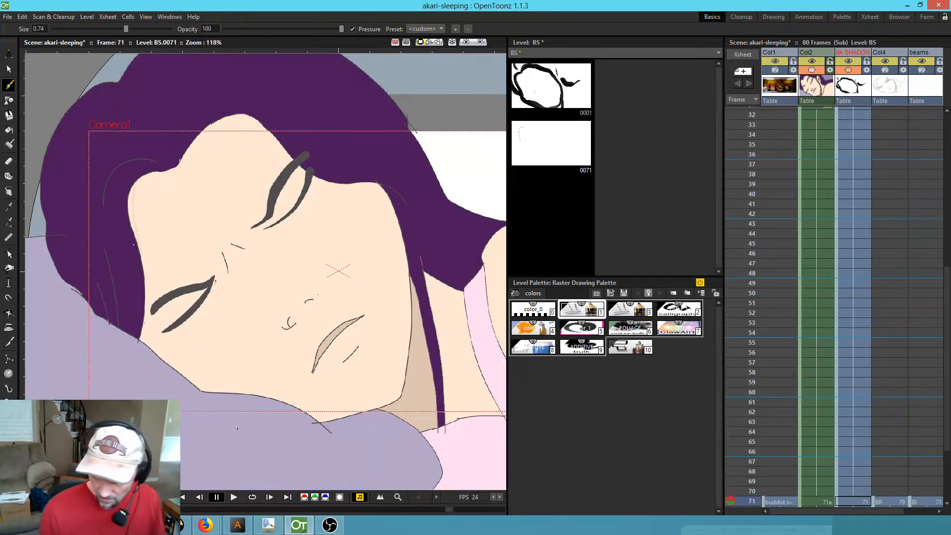
{"action": "left_click", "coordinate": [586, 331]}
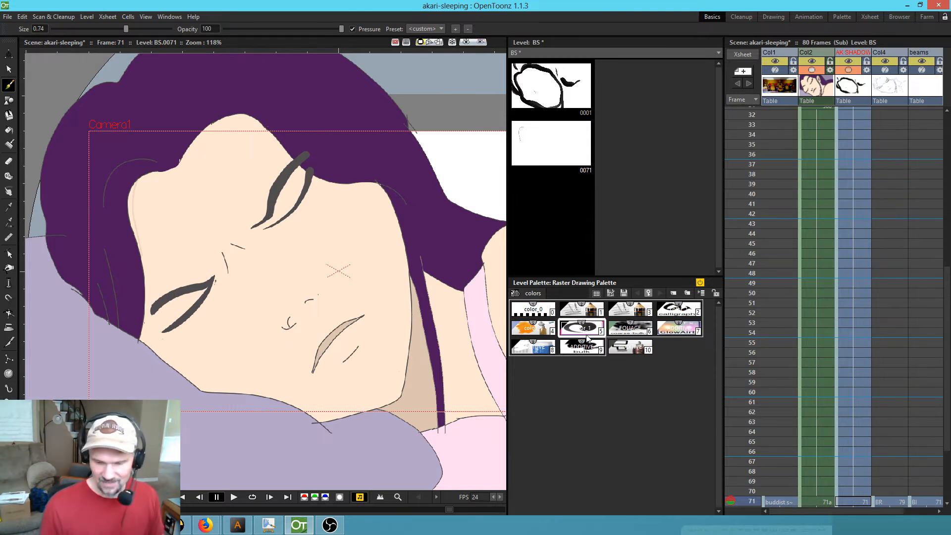
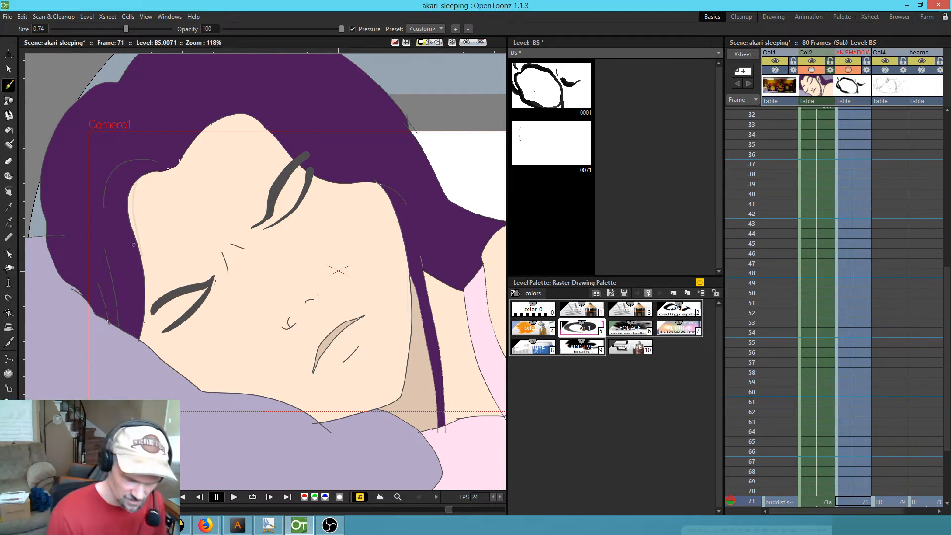
{"action": "mouse_move", "coordinate": [171, 169]}
{"action": "left_mouse_down"}
{"action": "mouse_move", "coordinate": [134, 191]}
{"action": "mouse_move", "coordinate": [130, 230]}
{"action": "mouse_move", "coordinate": [147, 310]}
{"action": "mouse_move", "coordinate": [141, 341]}
{"action": "left_mouse_up"}
{"action": "key", "text": "comma"}
{"action": "key", "text": "period"}
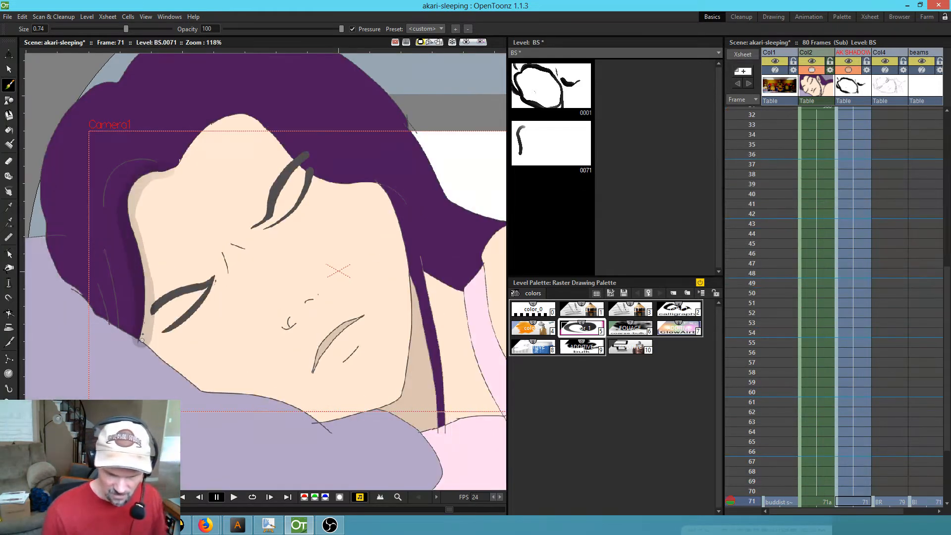
{"action": "mouse_move", "coordinate": [162, 176]}
{"action": "left_mouse_down"}
{"action": "mouse_move", "coordinate": [137, 199]}
{"action": "mouse_move", "coordinate": [136, 223]}
{"action": "mouse_move", "coordinate": [160, 358]}
{"action": "mouse_move", "coordinate": [200, 385]}
{"action": "mouse_move", "coordinate": [290, 394]}
{"action": "mouse_move", "coordinate": [329, 409]}
{"action": "mouse_move", "coordinate": [301, 406]}
{"action": "mouse_move", "coordinate": [328, 420]}
{"action": "mouse_move", "coordinate": [348, 419]}
{"action": "mouse_move", "coordinate": [325, 412]}
{"action": "mouse_move", "coordinate": [330, 424]}
{"action": "mouse_move", "coordinate": [348, 420]}
{"action": "mouse_move", "coordinate": [345, 412]}
{"action": "mouse_move", "coordinate": [391, 410]}
{"action": "left_mouse_up"}
{"action": "key", "text": "comma"}
{"action": "key", "text": "period"}
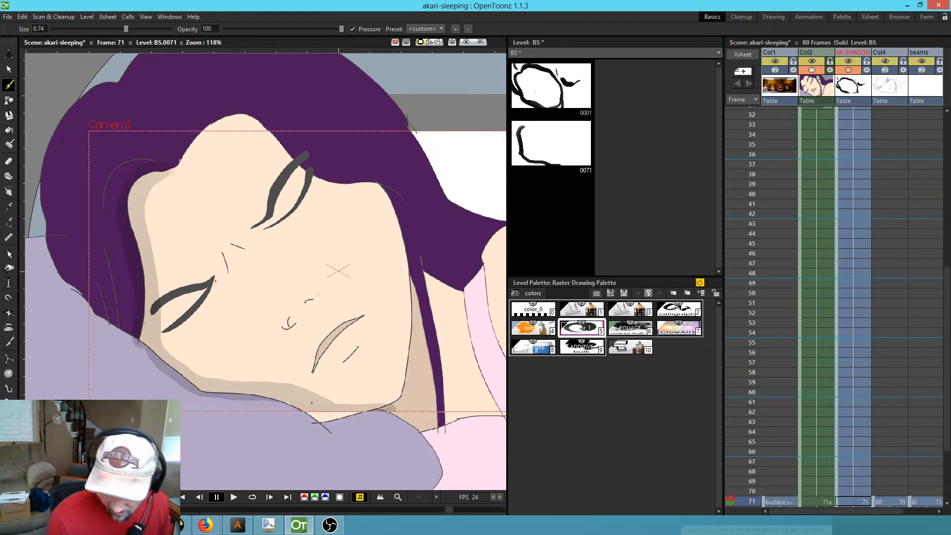
- Add shadow strokes along the chin and under the lower lip in the frame 71 shadow drawing
{"action": "left_click_drag", "start_coordinate": [320, 405], "coordinate": [390, 411]}
{"action": "left_click_drag", "start_coordinate": [358, 355], "coordinate": [338, 364]}
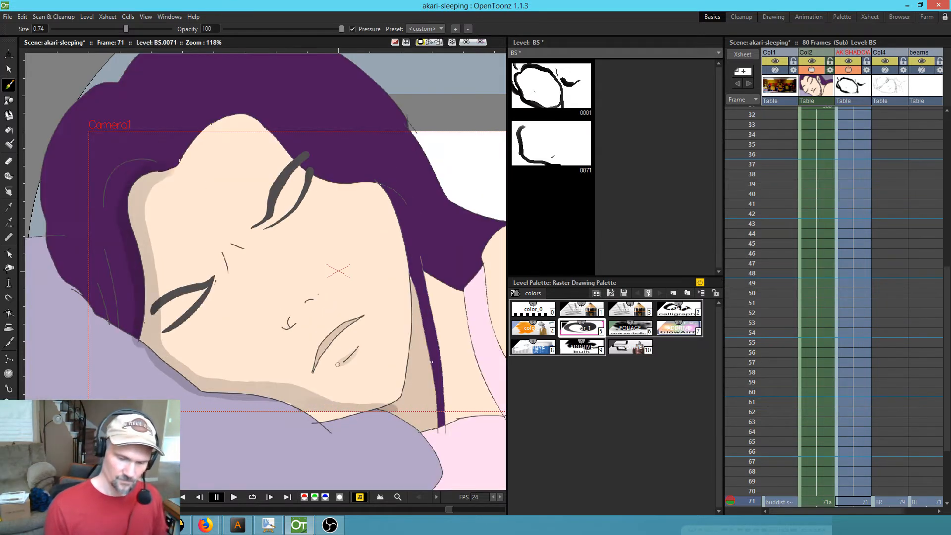
{"action": "key", "text": "comma"}
{"action": "key", "text": "period"}
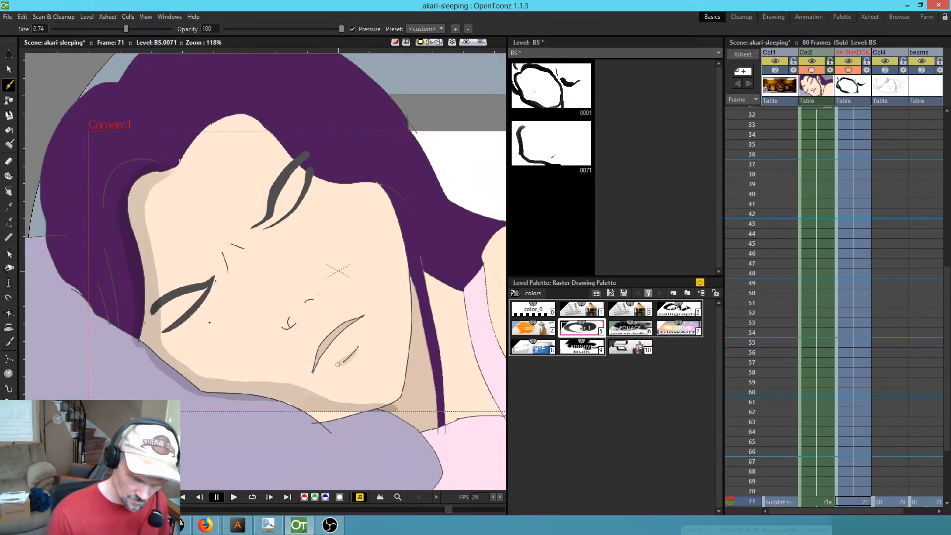
- Paint small shadows beneath both closed eyes in the frame 71 shadow drawing
{"action": "left_click_drag", "start_coordinate": [161, 306], "coordinate": [166, 327]}
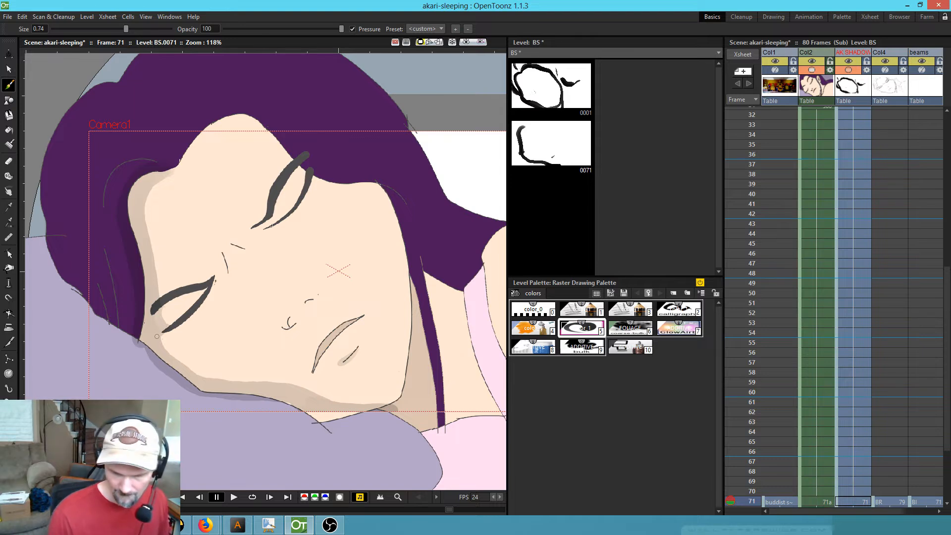
{"action": "key", "text": "comma"}
{"action": "key", "text": "period"}
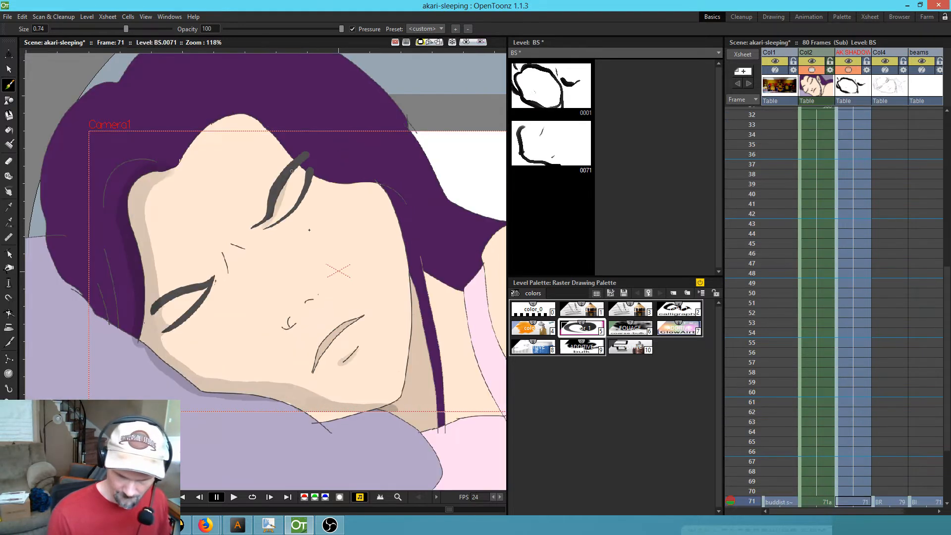
{"action": "left_click_drag", "start_coordinate": [276, 226], "coordinate": [297, 214]}
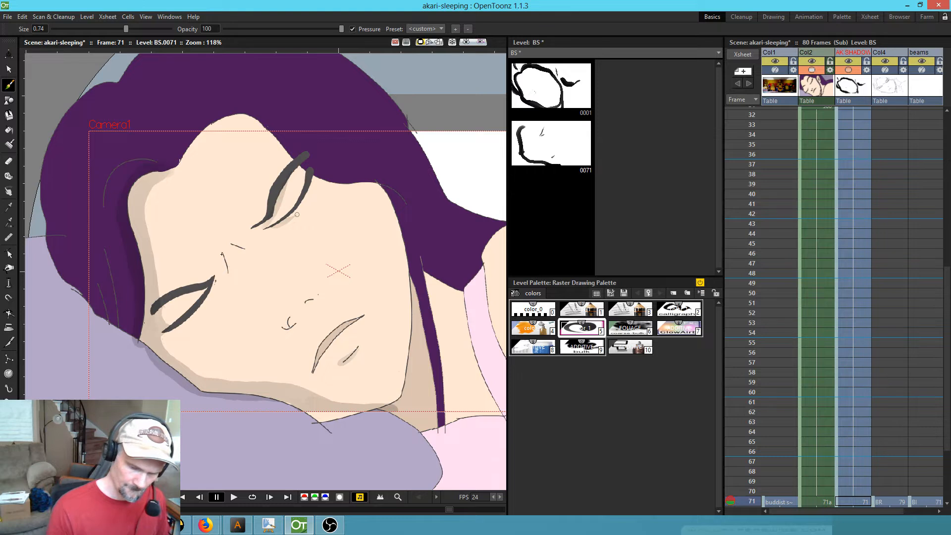
{"action": "key", "text": "comma"}
{"action": "key", "text": "period"}
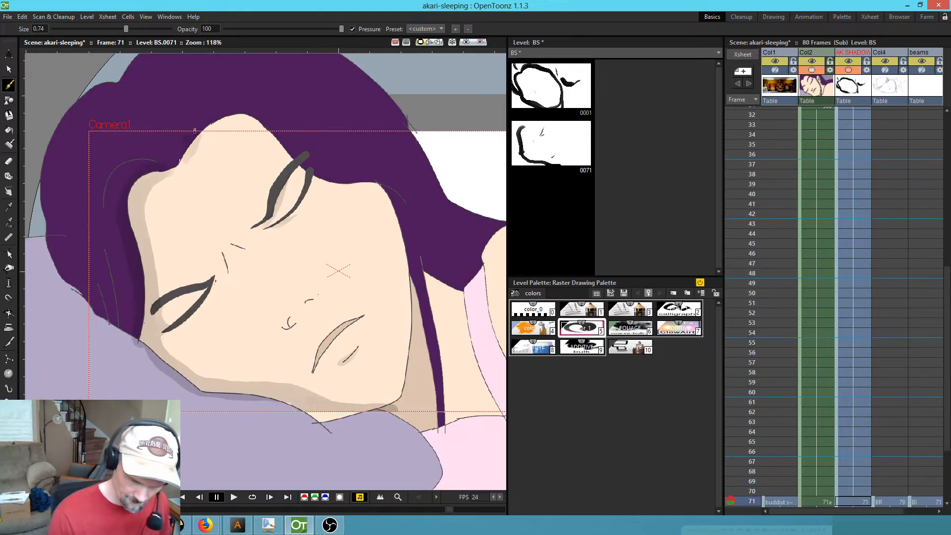
- Shade the forehead hairline, the right side of the face, the neck and shoulder, and thicken the shadow by the pillow
{"action": "mouse_move", "coordinate": [195, 147]}
{"action": "left_mouse_down"}
{"action": "mouse_move", "coordinate": [226, 126]}
{"action": "mouse_move", "coordinate": [348, 190]}
{"action": "mouse_move", "coordinate": [389, 198]}
{"action": "mouse_move", "coordinate": [378, 164]}
{"action": "mouse_move", "coordinate": [451, 468]}
{"action": "left_mouse_up"}
{"action": "key", "text": "comma"}
{"action": "key", "text": "period"}
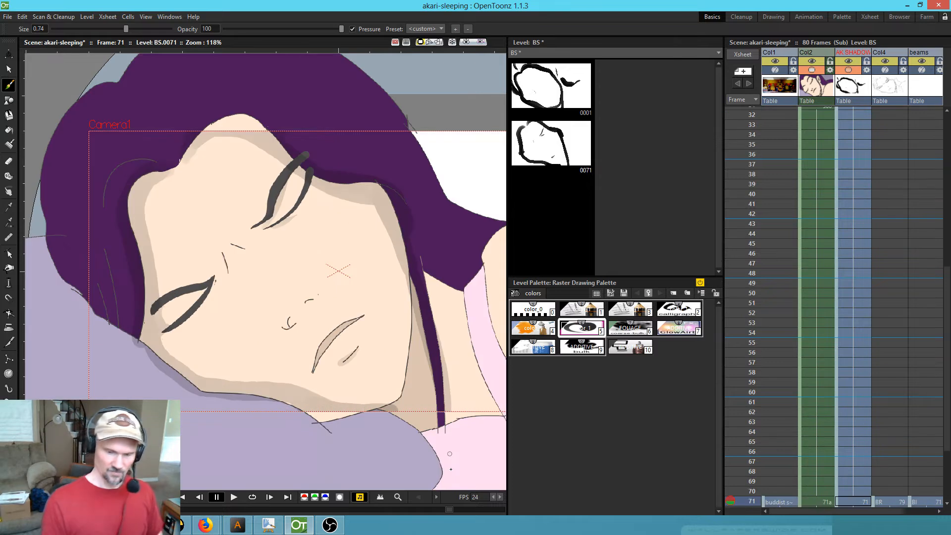
{"action": "mouse_move", "coordinate": [422, 262]}
{"action": "left_mouse_down"}
{"action": "mouse_move", "coordinate": [461, 288]}
{"action": "mouse_move", "coordinate": [451, 289]}
{"action": "mouse_move", "coordinate": [482, 273]}
{"action": "left_mouse_up"}
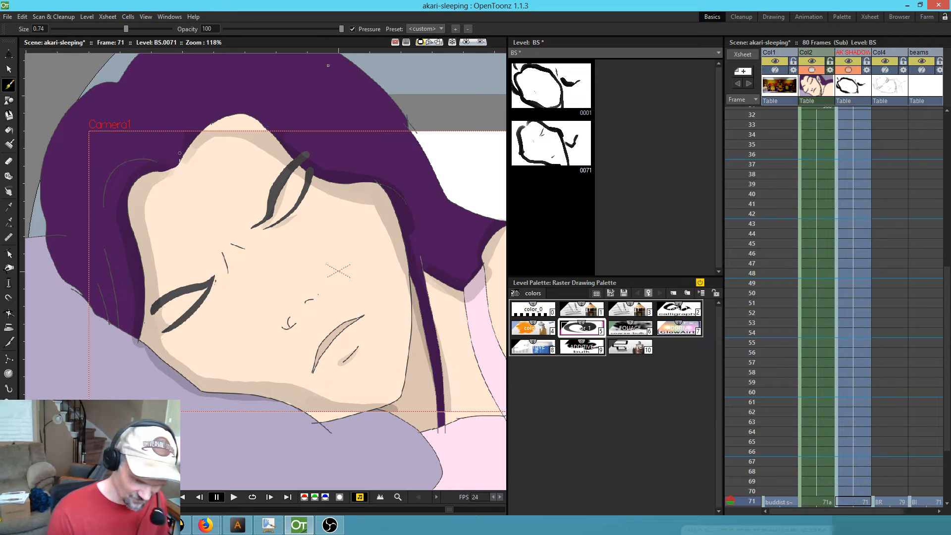
{"action": "mouse_move", "coordinate": [164, 335]}
{"action": "left_mouse_down"}
{"action": "mouse_move", "coordinate": [191, 368]}
{"action": "mouse_move", "coordinate": [242, 401]}
{"action": "left_mouse_up"}
- Compare the shaded drawings at frames 1 and 71, then view frame 71 cropped to the camera
{"action": "key", "text": "Home"}
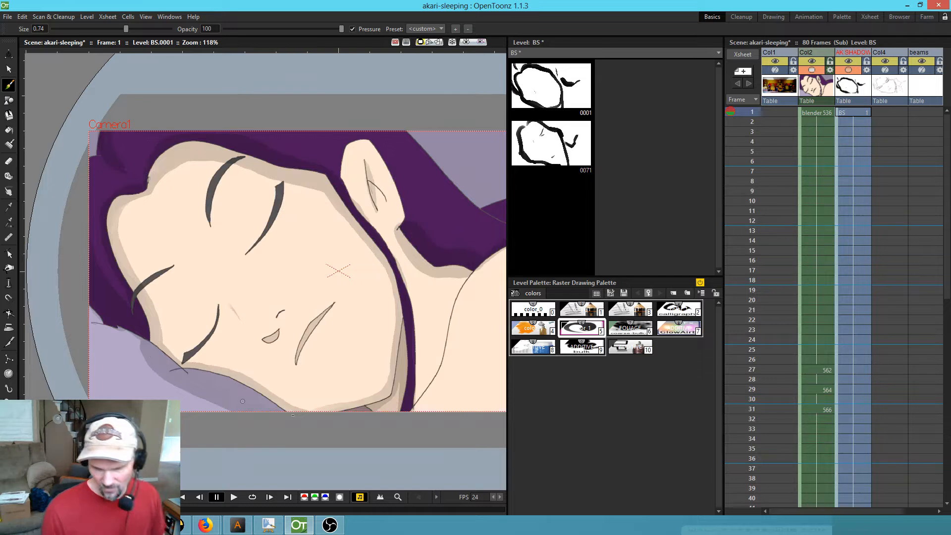
{"action": "key", "text": "End"}
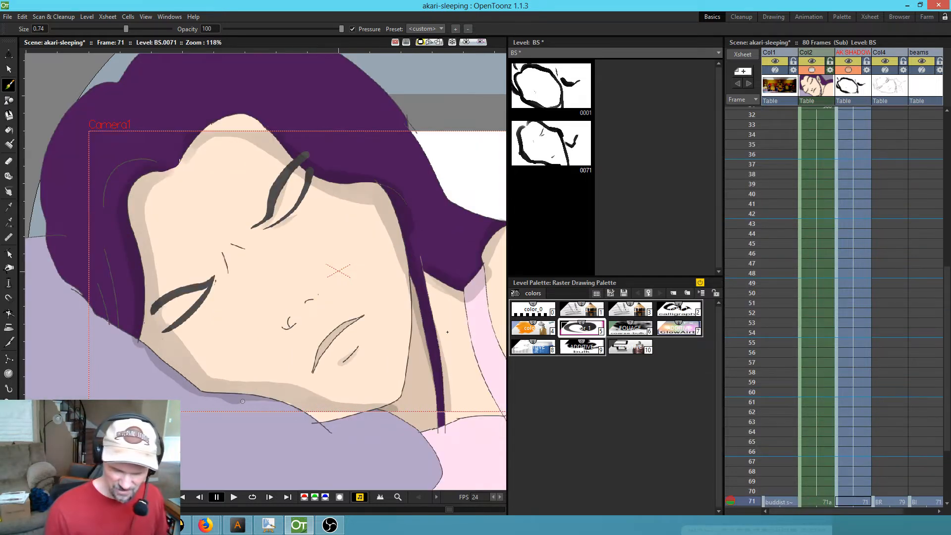
{"action": "left_click", "coordinate": [439, 43]}
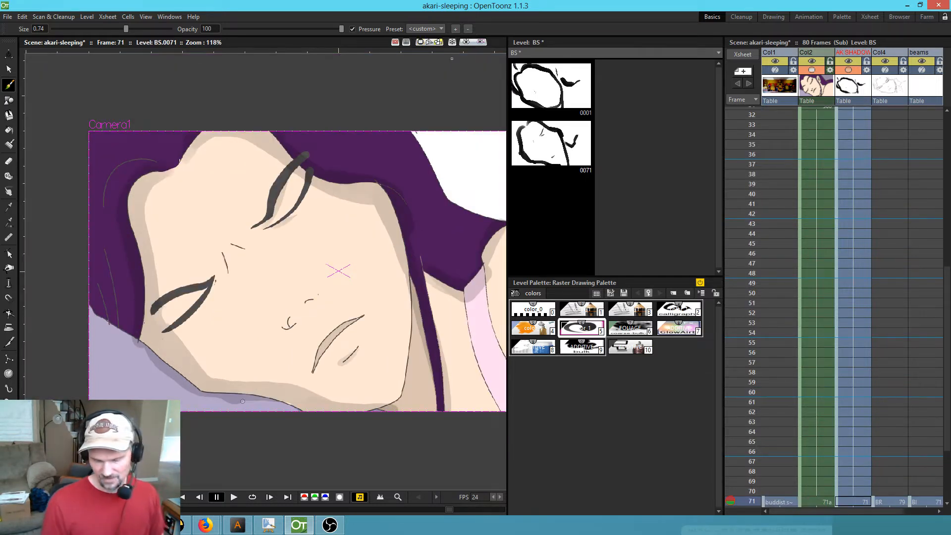
- Set the raster eraser's hardness to 100 and flip between the shaded frames 1 and 71 for comparison
{"action": "key", "text": "a"}
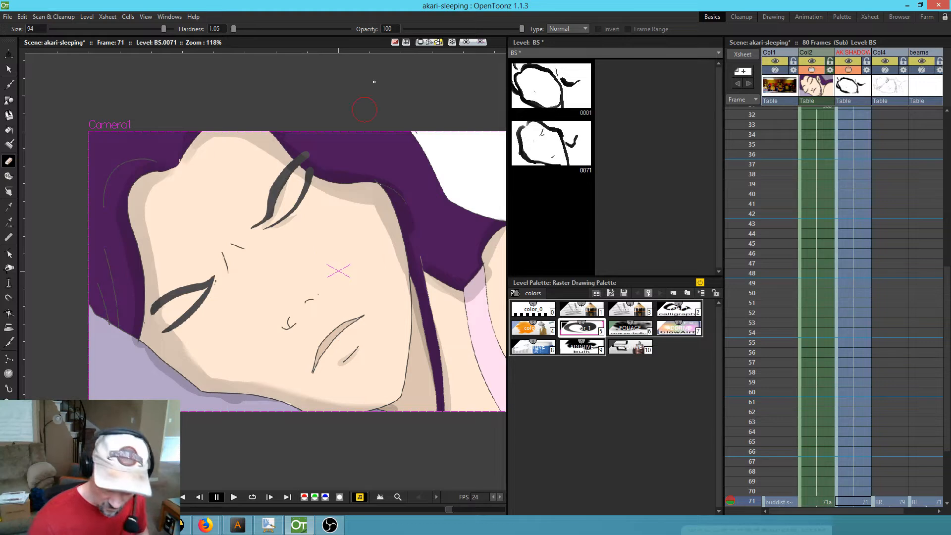
{"action": "left_click_drag", "start_coordinate": [286, 29], "coordinate": [350, 29]}
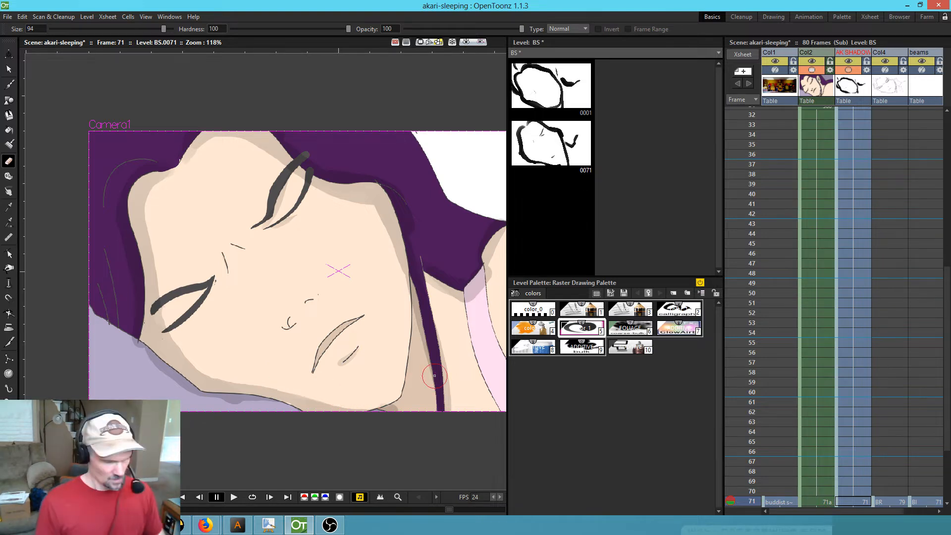
{"action": "key", "text": "comma"}
{"action": "key", "text": "period"}
{"action": "key", "text": "comma"}
{"action": "key", "text": "period"}
{"action": "key", "text": "comma"}
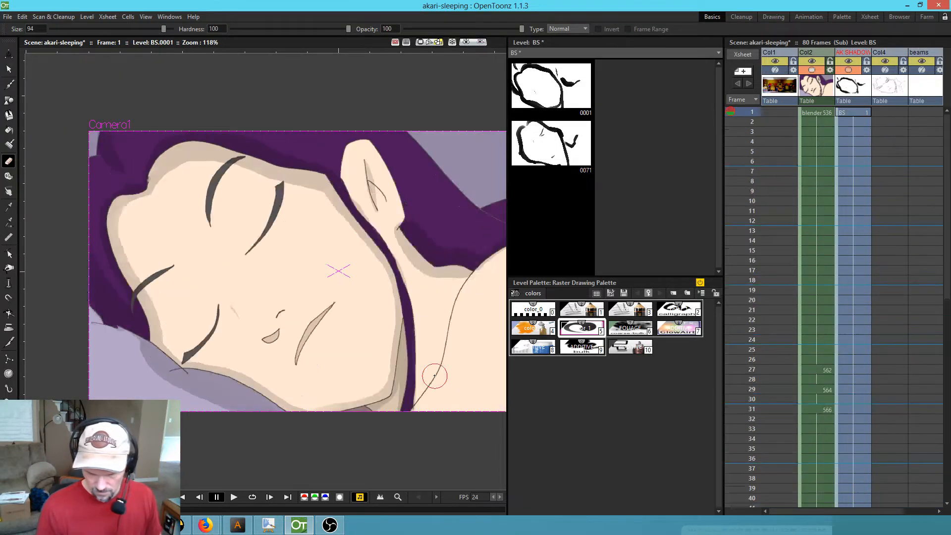
{"action": "key", "text": "period"}
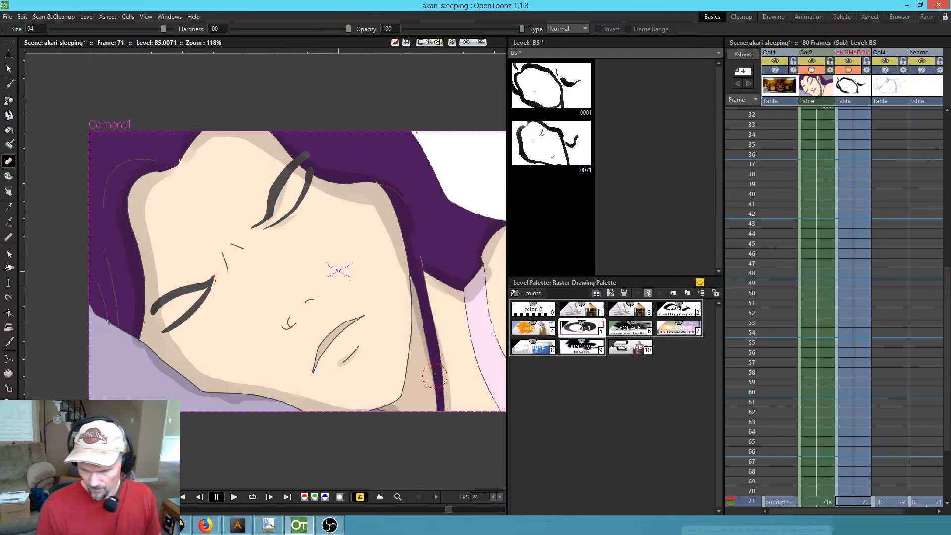
- Show Col4's rough sketches in the viewer and start a new drawing at frame 74 in Col2 with the brush
{"action": "scroll", "coordinate": [825, 358], "scroll_direction": "down", "scroll_amount": 5}
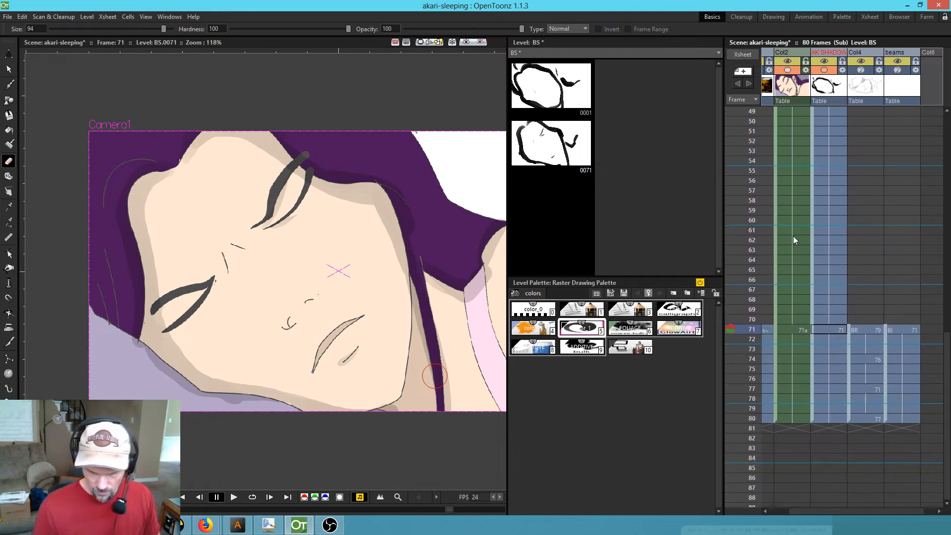
{"action": "left_click", "coordinate": [797, 347]}
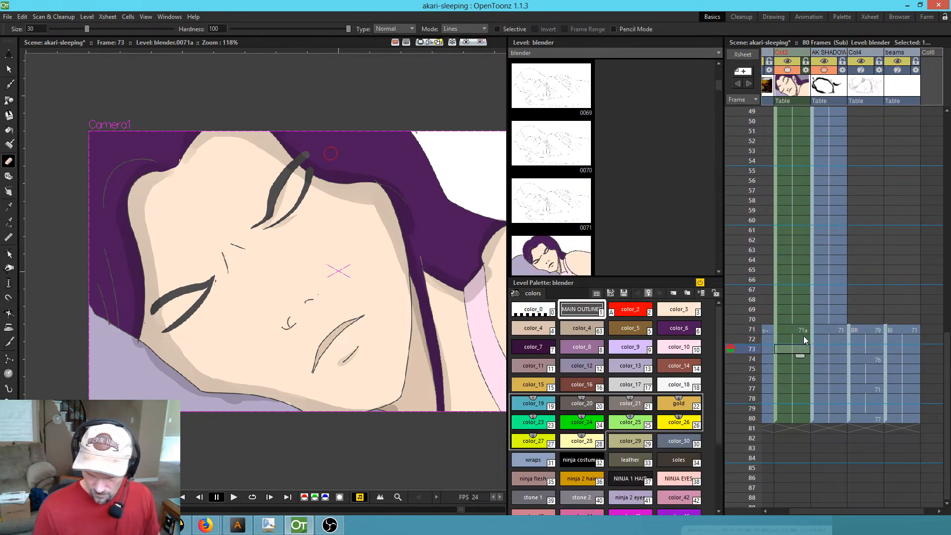
{"action": "left_click", "coordinate": [861, 90]}
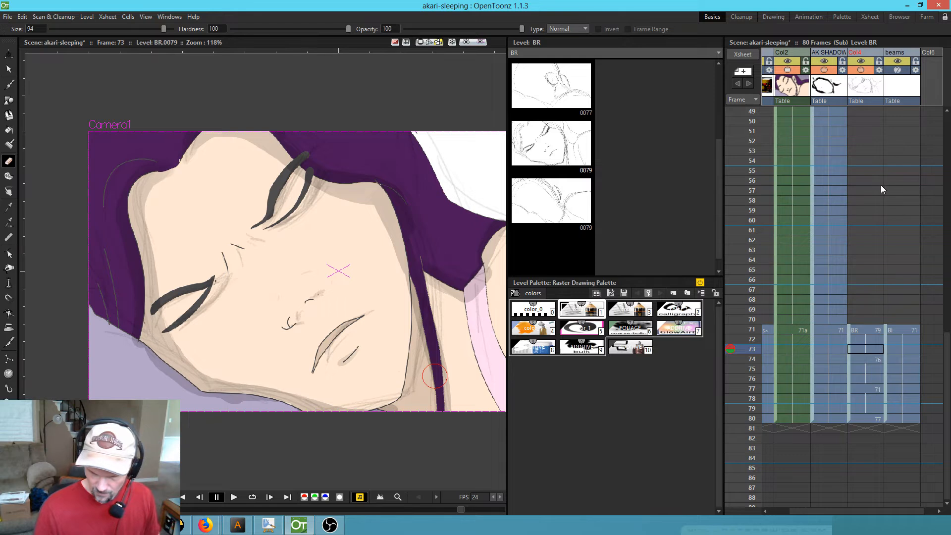
{"action": "left_click", "coordinate": [810, 361]}
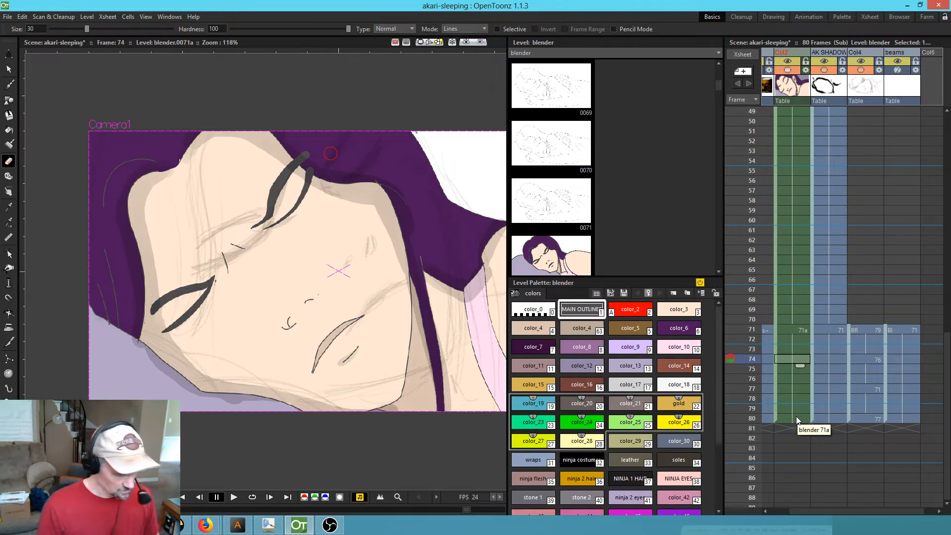
{"action": "key", "text": "b"}
{"action": "left_click_drag", "start_coordinate": [430, 263], "coordinate": [437, 281]}
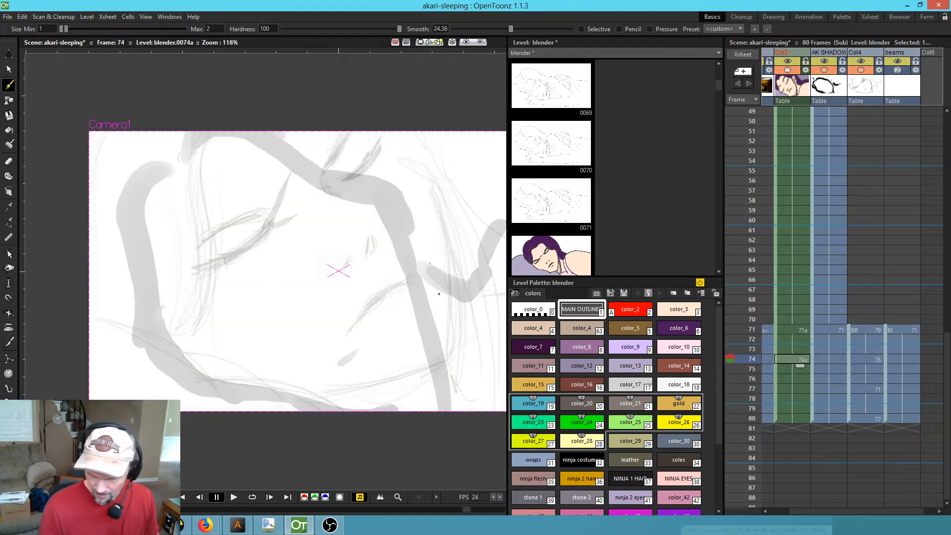
- Start new Col2 drawings at frames 77 and 80, then return to the finished drawing at frame 71
{"action": "left_click", "coordinate": [786, 390]}
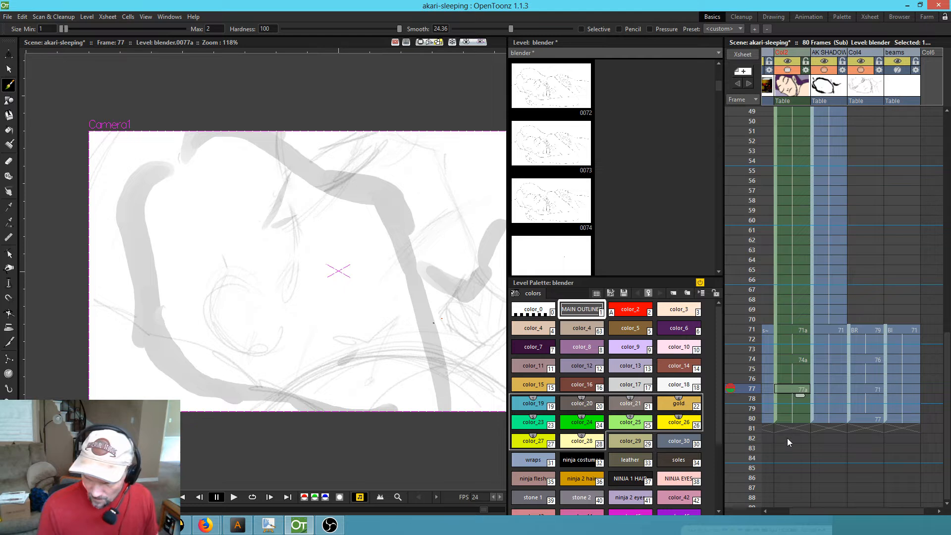
{"action": "left_click", "coordinate": [787, 418]}
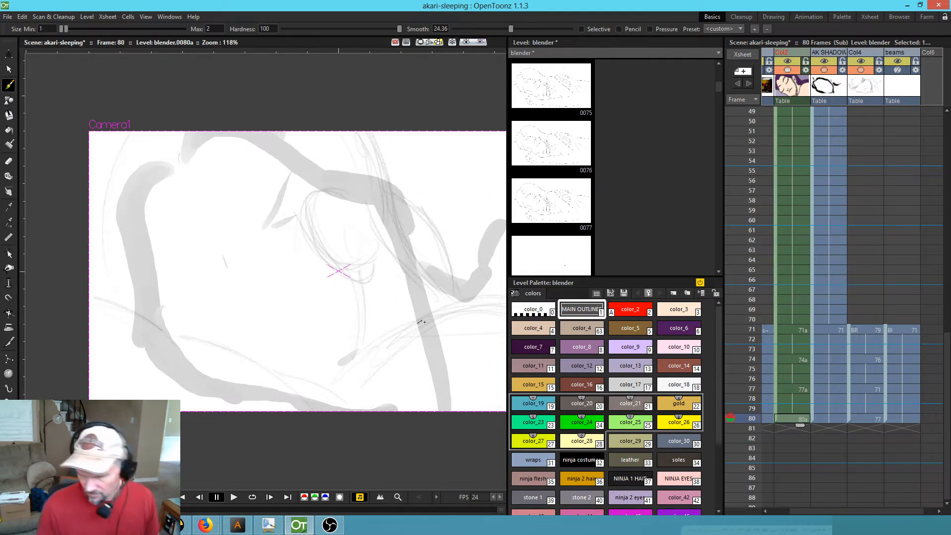
{"action": "left_click", "coordinate": [802, 331]}
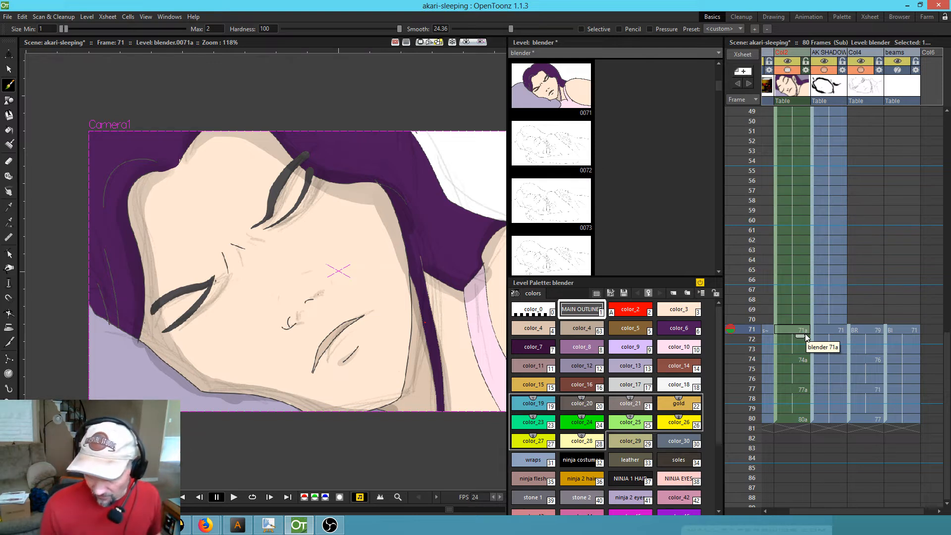
- Outline the side of the face and the lower jaw at frame 74 in Col2, following the rough sketch
{"action": "left_click", "coordinate": [801, 360]}
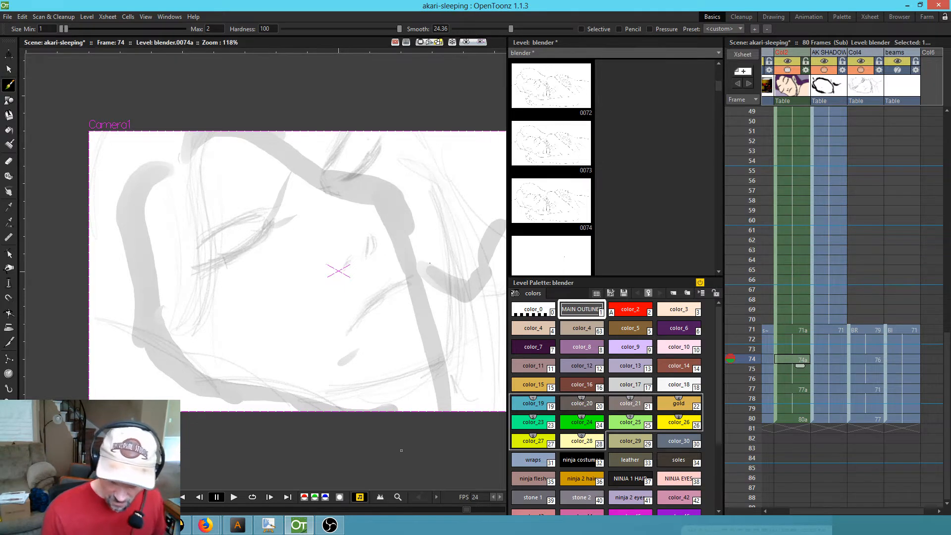
{"action": "left_click_drag", "start_coordinate": [386, 132], "coordinate": [400, 153]}
{"action": "mouse_move", "coordinate": [430, 185]}
{"action": "left_mouse_down"}
{"action": "mouse_move", "coordinate": [452, 257]}
{"action": "mouse_move", "coordinate": [456, 350]}
{"action": "mouse_move", "coordinate": [327, 385]}
{"action": "left_mouse_up"}
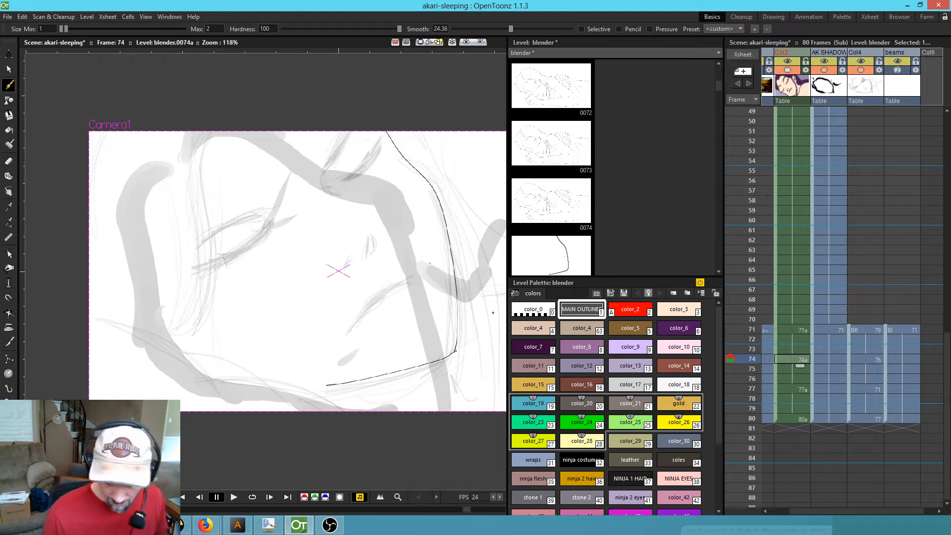
- Set the brush hardness to 49.57 with style color_21, and undo the test stroke and the lower jaw line
{"action": "left_click_drag", "start_coordinate": [400, 29], "coordinate": [340, 37]}
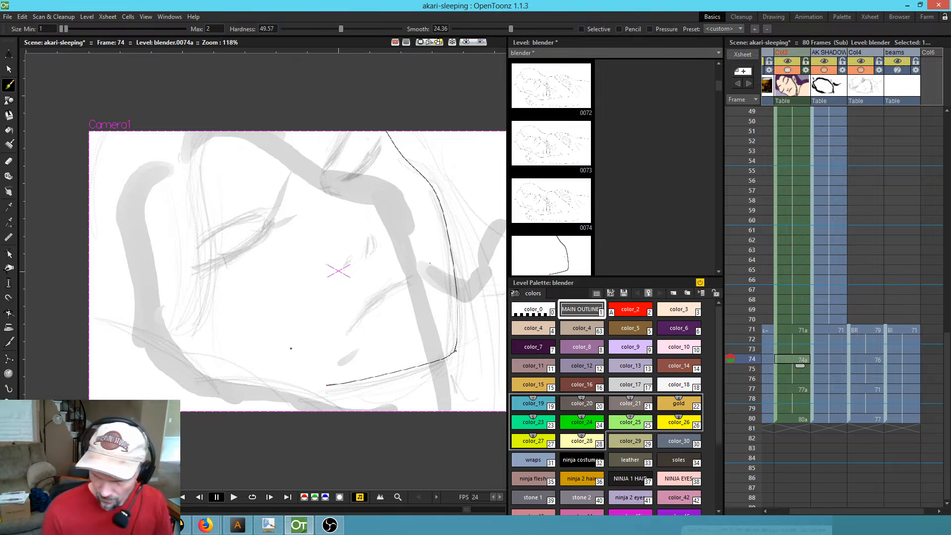
{"action": "left_click", "coordinate": [630, 403]}
{"action": "left_click_drag", "start_coordinate": [453, 253], "coordinate": [457, 297]}
{"action": "key", "text": "ctrl+z"}
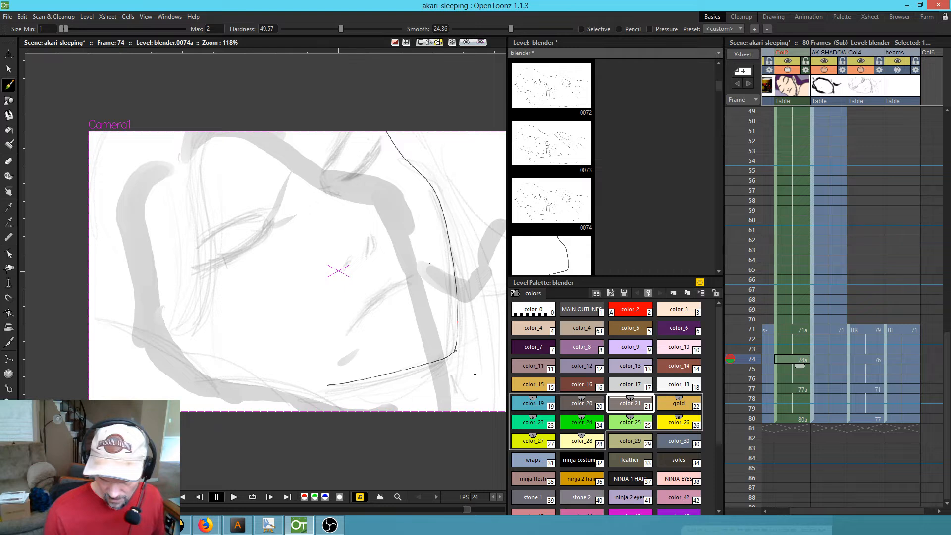
{"action": "key", "text": "ctrl+z"}
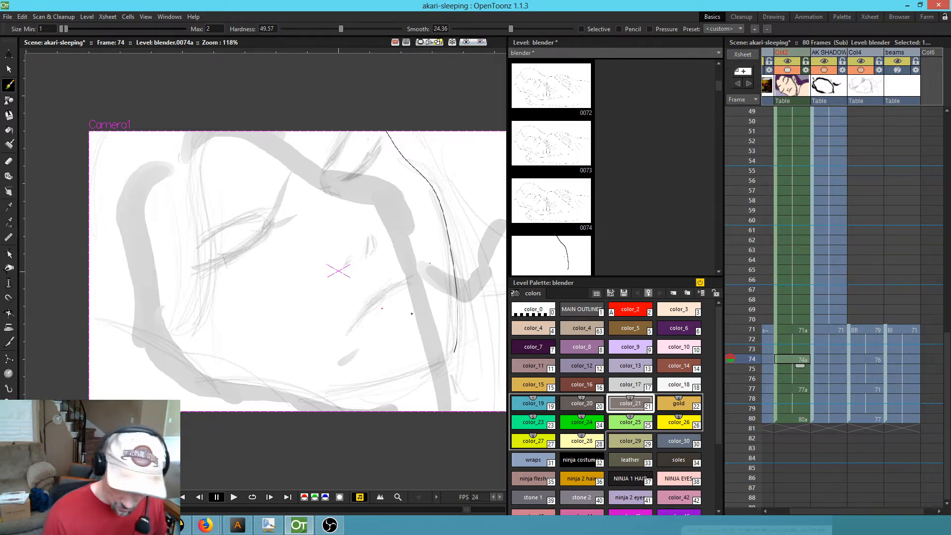
- Redraw the lower jaw line from the jaw corner toward the chin in the frame 74 drawing
{"action": "mouse_move", "coordinate": [453, 347]}
{"action": "left_mouse_down"}
{"action": "mouse_move", "coordinate": [355, 315]}
{"action": "mouse_move", "coordinate": [422, 242]}
{"action": "mouse_move", "coordinate": [378, 318]}
{"action": "mouse_move", "coordinate": [436, 305]}
{"action": "left_mouse_up"}
{"action": "key", "text": "shift+space"}
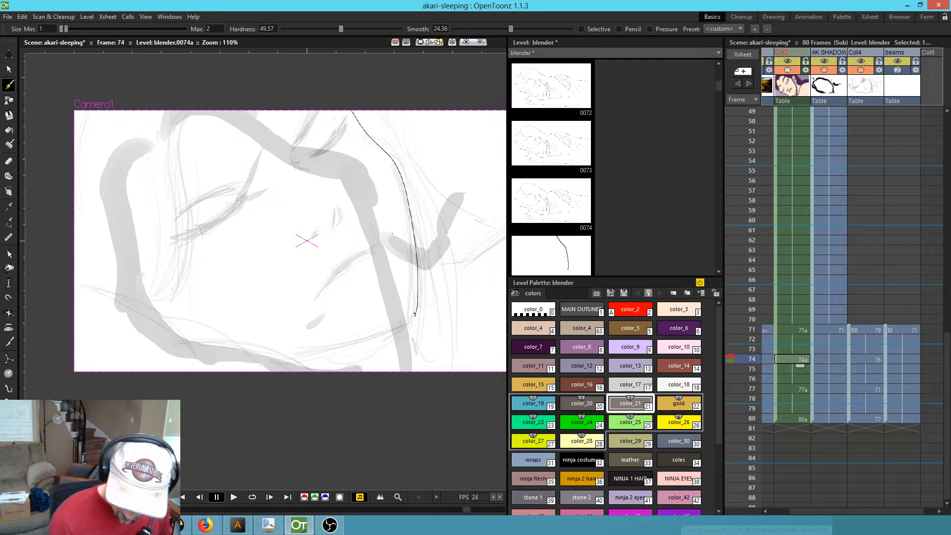
{"action": "left_click_drag", "start_coordinate": [404, 326], "coordinate": [284, 357]}
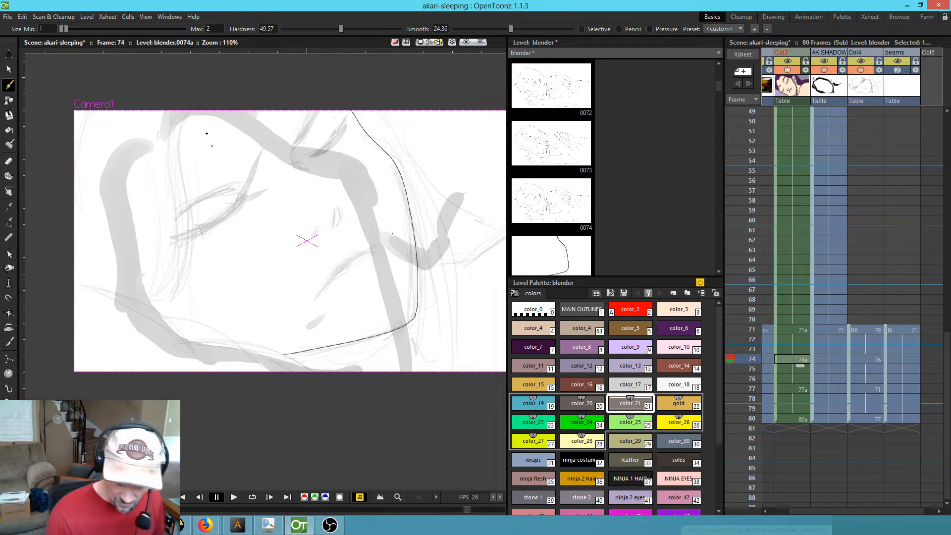
- Ink the near side of the face, the outer hair edge and the pillow curve at frame 74, following the rough sketch
{"action": "mouse_move", "coordinate": [190, 112]}
{"action": "left_mouse_down"}
{"action": "mouse_move", "coordinate": [192, 241]}
{"action": "mouse_move", "coordinate": [177, 296]}
{"action": "left_mouse_up"}
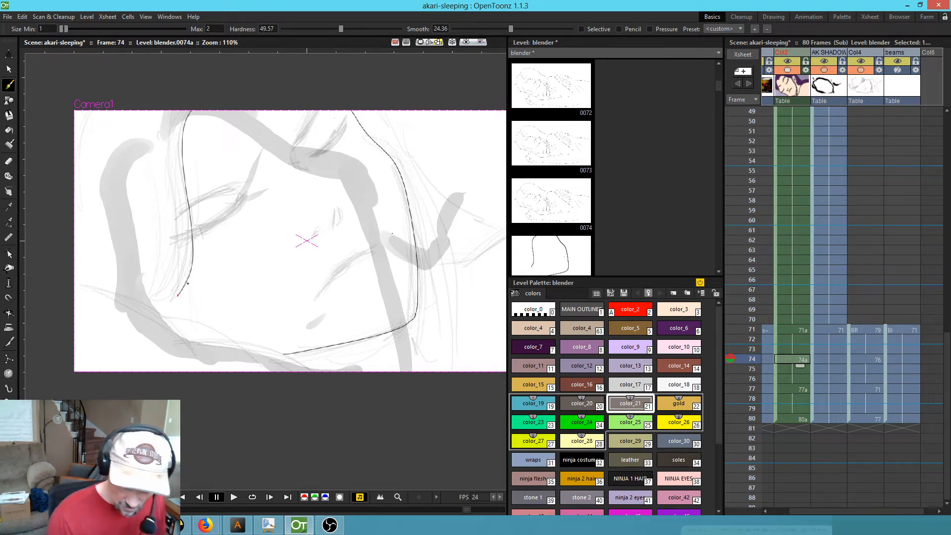
{"action": "left_click", "coordinate": [421, 44]}
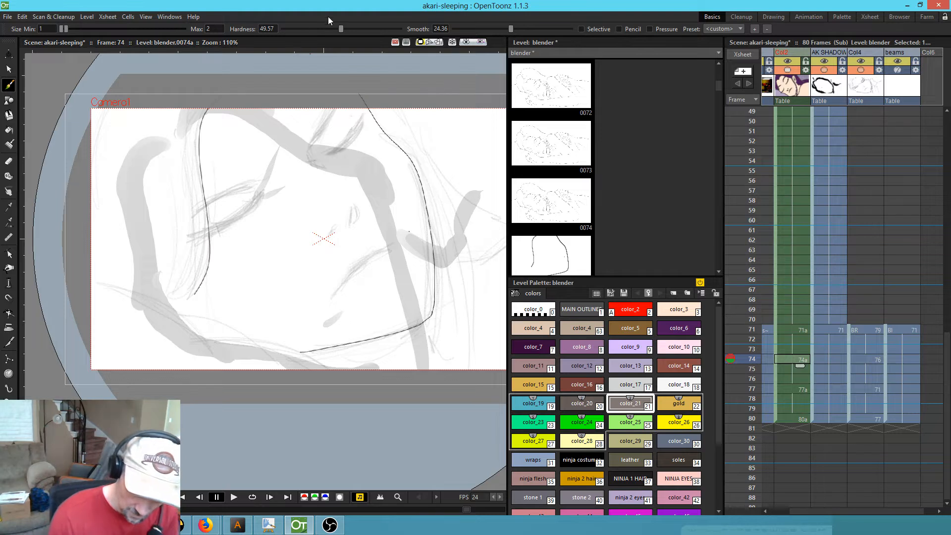
{"action": "left_click_drag", "start_coordinate": [102, 108], "coordinate": [91, 144]}
{"action": "mouse_move", "coordinate": [122, 286]}
{"action": "left_mouse_down"}
{"action": "mouse_move", "coordinate": [195, 332]}
{"action": "mouse_move", "coordinate": [343, 376]}
{"action": "left_mouse_up"}
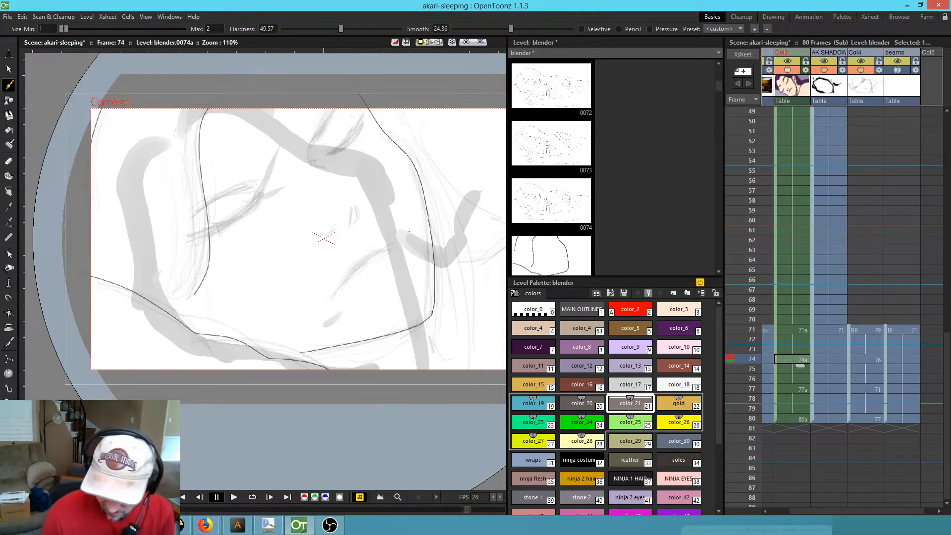
- Ink the back hair edge, shoulder line and hanging hair strand at frame 74, erasing the shoulder line where it crosses the strand
{"action": "left_click_drag", "start_coordinate": [388, 107], "coordinate": [497, 222]}
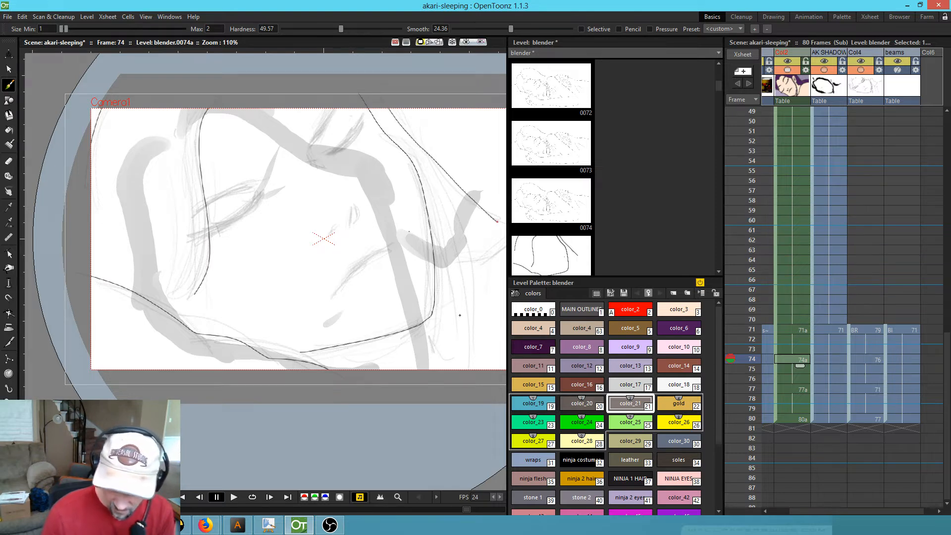
{"action": "left_click_drag", "start_coordinate": [355, 291], "coordinate": [256, 263]}
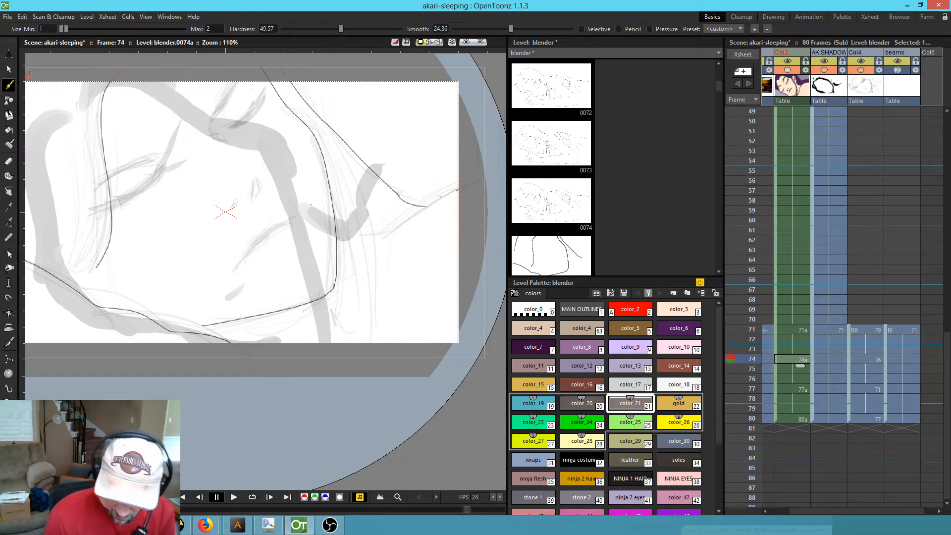
{"action": "left_click_drag", "start_coordinate": [349, 243], "coordinate": [365, 245]}
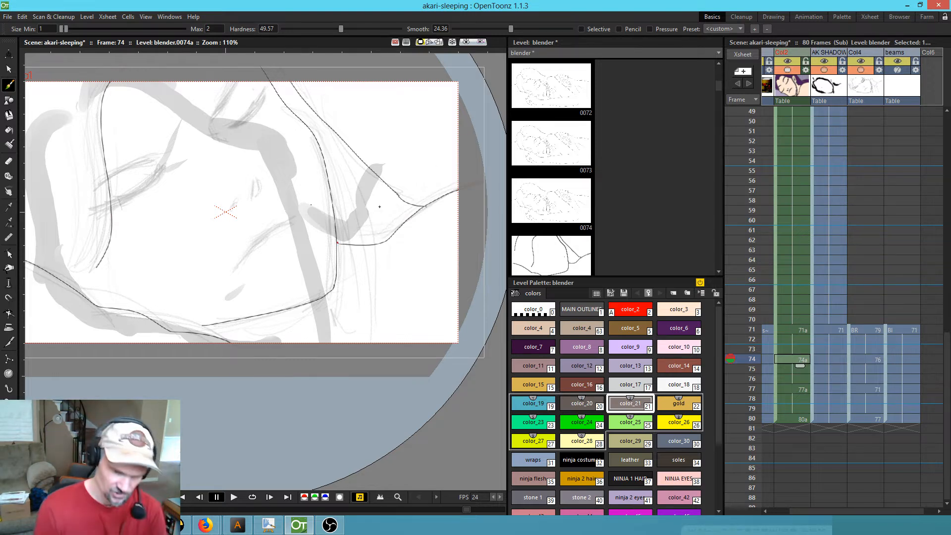
{"action": "key", "text": "a"}
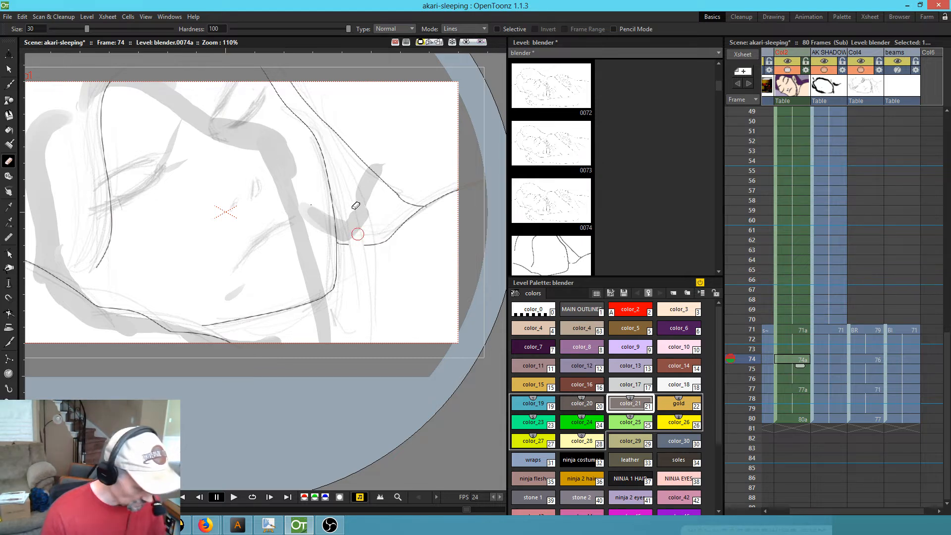
{"action": "key", "text": "b"}
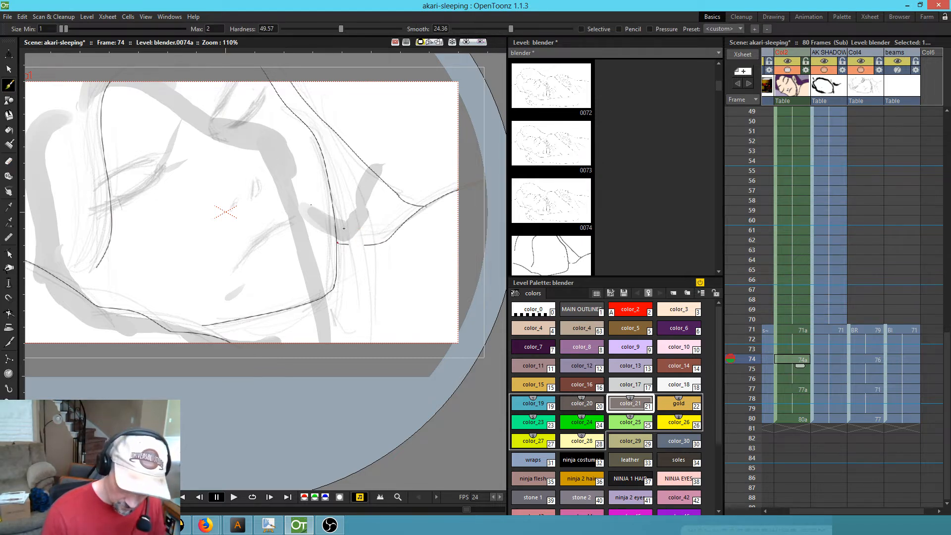
{"action": "left_click_drag", "start_coordinate": [351, 259], "coordinate": [352, 340]}
{"action": "left_click_drag", "start_coordinate": [368, 288], "coordinate": [368, 342]}
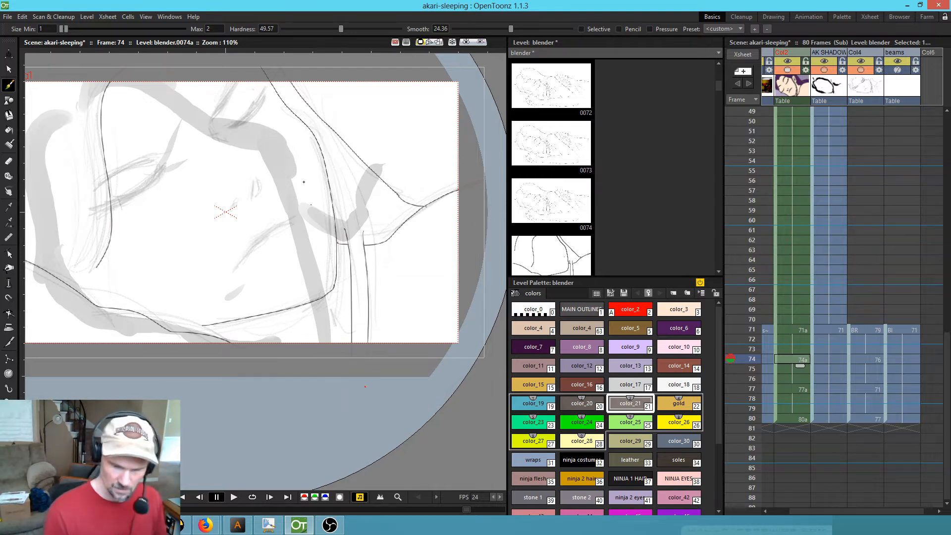
- Ink the nose and mouth over the rough sketch at frame 74, and flip to the previous drawing to compare
{"action": "mouse_move", "coordinate": [255, 172]}
{"action": "left_mouse_down"}
{"action": "mouse_move", "coordinate": [255, 193]}
{"action": "mouse_move", "coordinate": [236, 209]}
{"action": "left_mouse_up"}
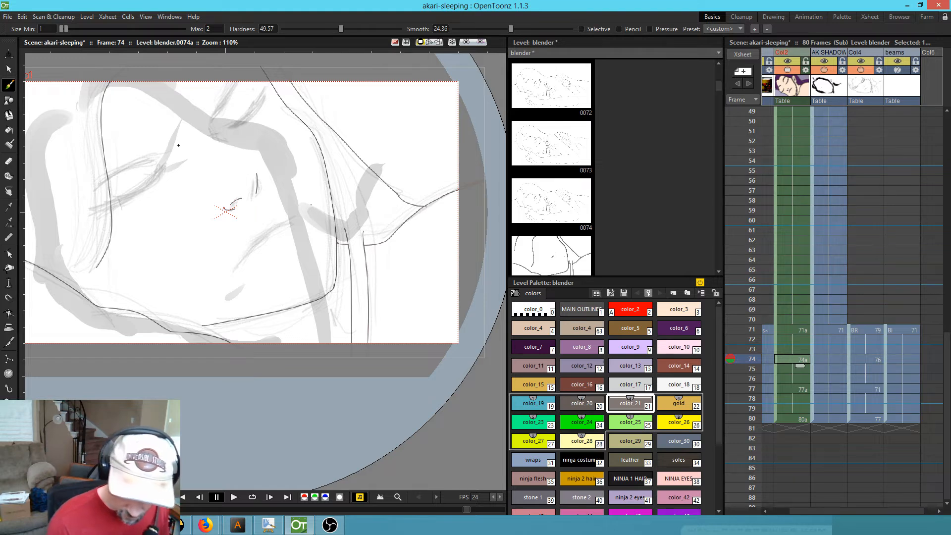
{"action": "mouse_move", "coordinate": [288, 217]}
{"action": "left_mouse_down"}
{"action": "mouse_move", "coordinate": [242, 255]}
{"action": "mouse_move", "coordinate": [265, 236]}
{"action": "left_mouse_up"}
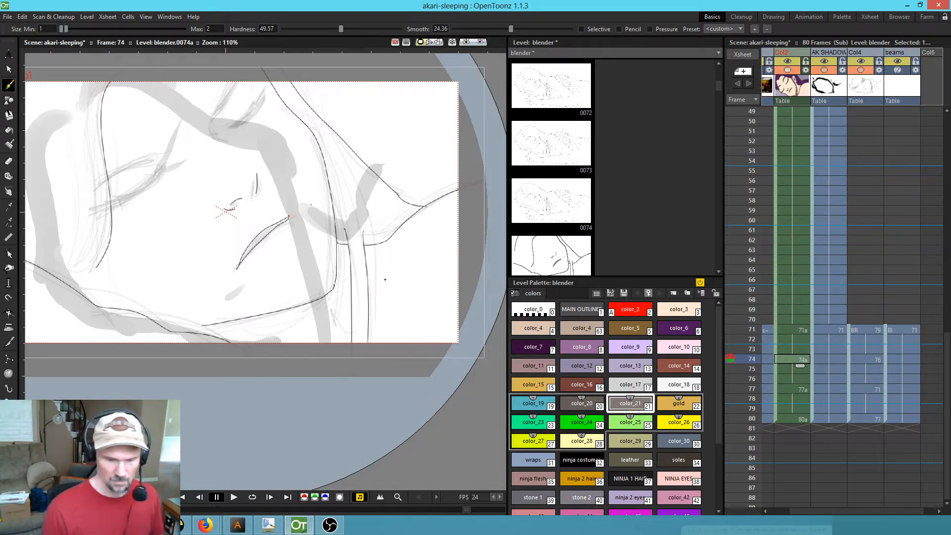
{"action": "key", "text": "comma"}
{"action": "key", "text": "period"}
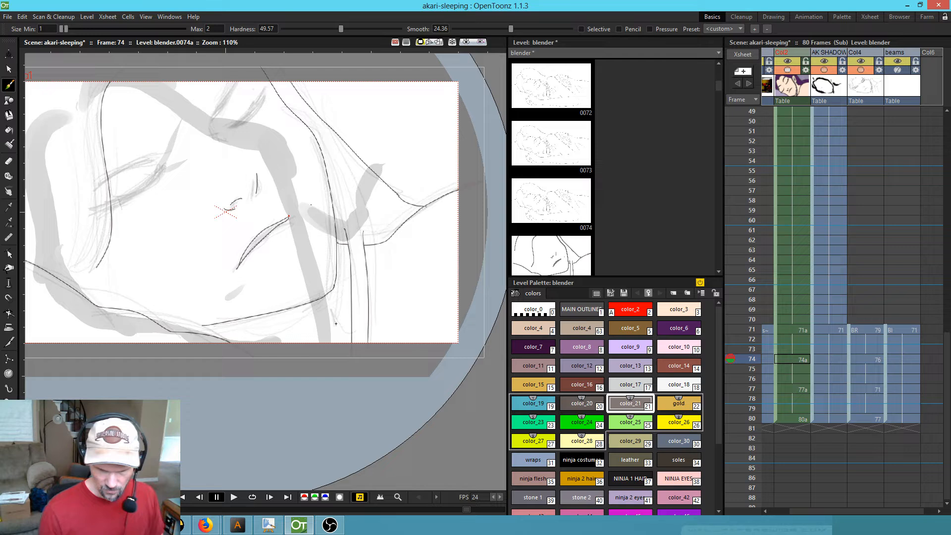
- Set the brush to a maximum size of 10 with pressure sensitivity on, using the MAIN OUTLINE style
{"action": "left_click", "coordinate": [587, 311]}
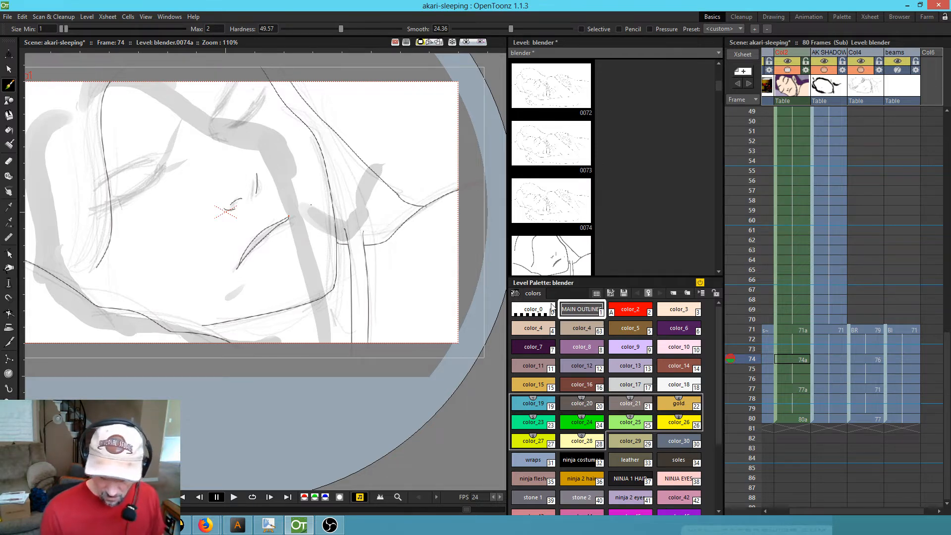
{"action": "left_click_drag", "start_coordinate": [214, 28], "coordinate": [189, 35]}
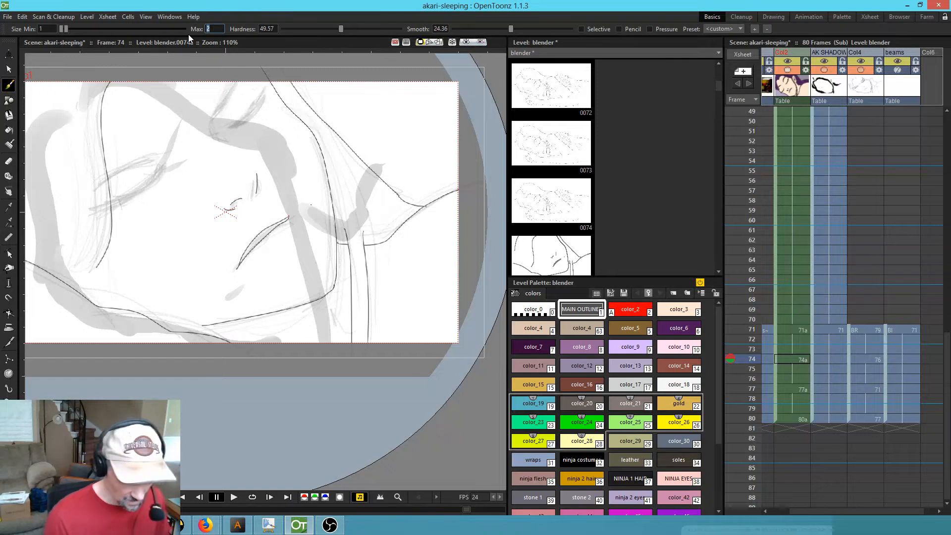
{"action": "key", "text": "8"}
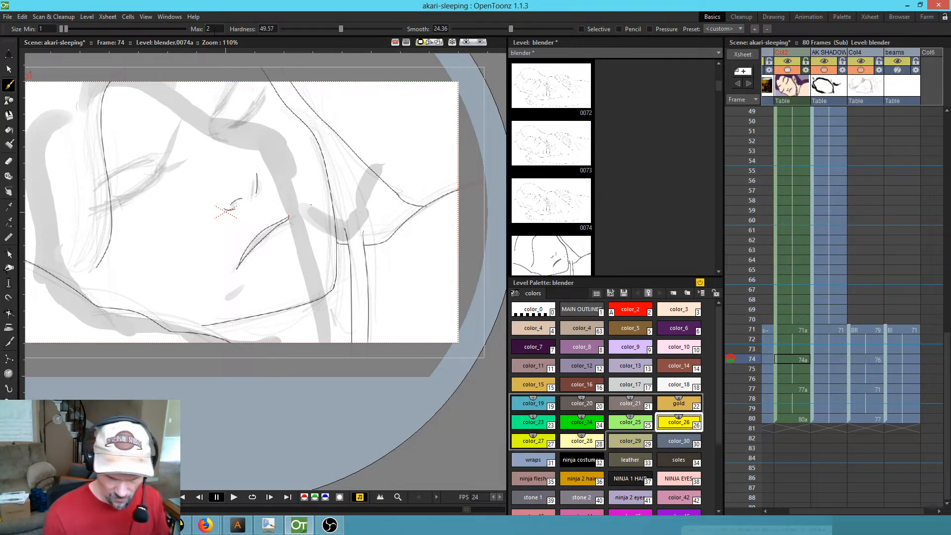
{"action": "left_click", "coordinate": [209, 29]}
{"action": "left_click_drag", "start_coordinate": [210, 28], "coordinate": [204, 33]}
{"action": "type", "text": "10"}
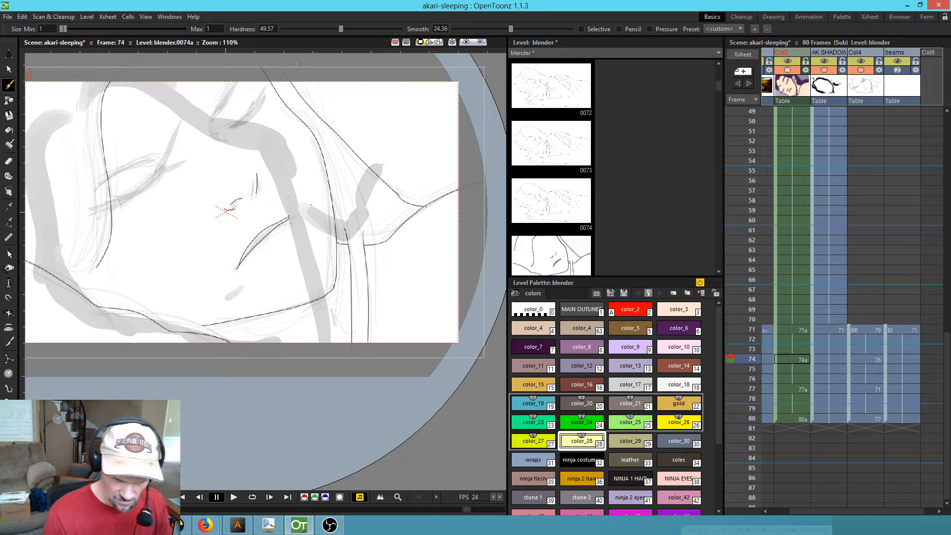
{"action": "left_click", "coordinate": [214, 29]}
{"action": "type", "text": "0"}
{"action": "key", "text": "Return"}
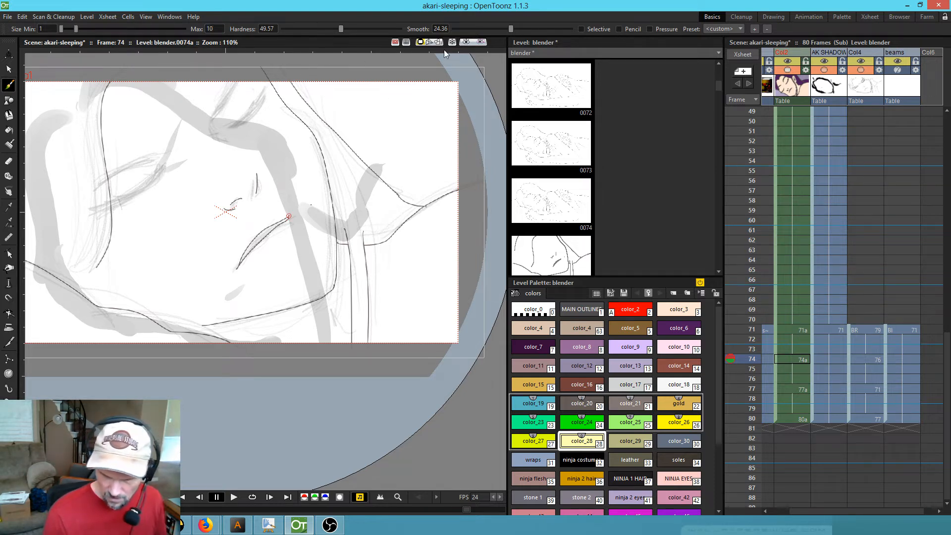
{"action": "left_click", "coordinate": [655, 28]}
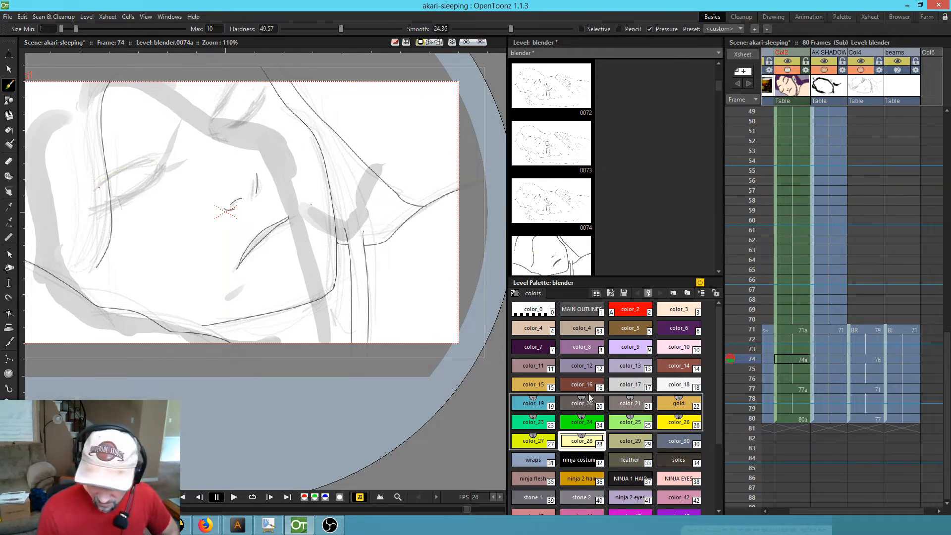
{"action": "left_click", "coordinate": [592, 310]}
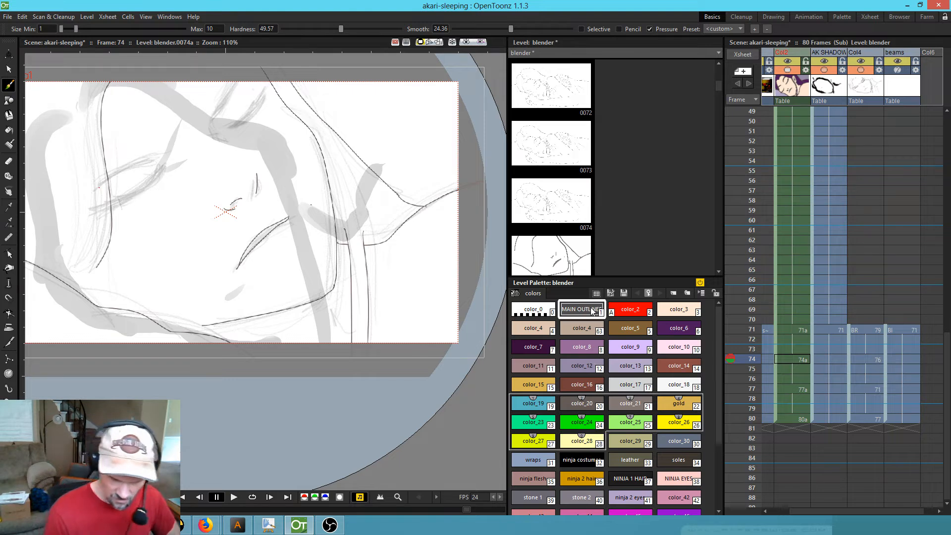
- Ink the near eye's thick upper lash line at frame 74 with a maximum brush size of 25.85, checking it against frame 71
{"action": "left_click_drag", "start_coordinate": [158, 158], "coordinate": [100, 186]}
{"action": "key", "text": "ctrl+z"}
{"action": "left_click_drag", "start_coordinate": [77, 29], "coordinate": [96, 29]}
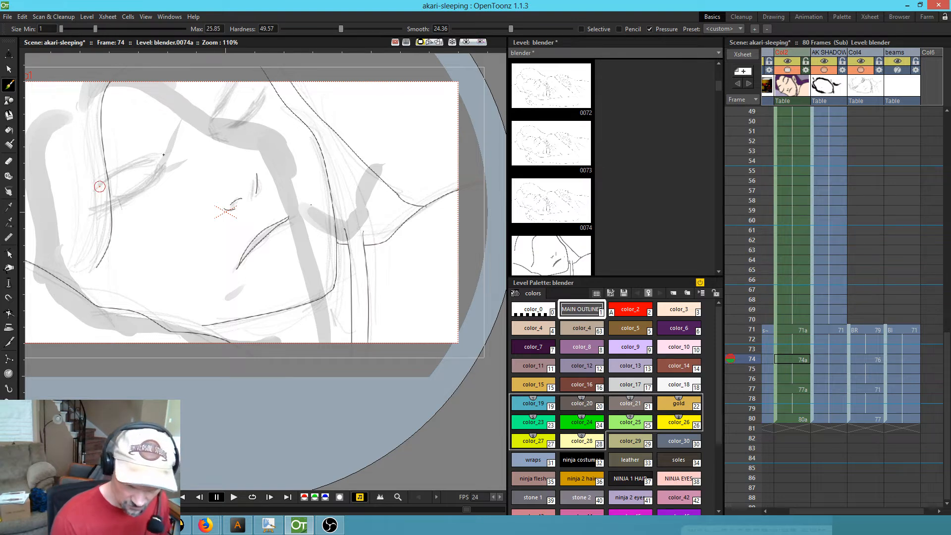
{"action": "left_click_drag", "start_coordinate": [165, 156], "coordinate": [99, 189]}
{"action": "key", "text": "comma"}
{"action": "key", "text": "period"}
{"action": "key", "text": "comma"}
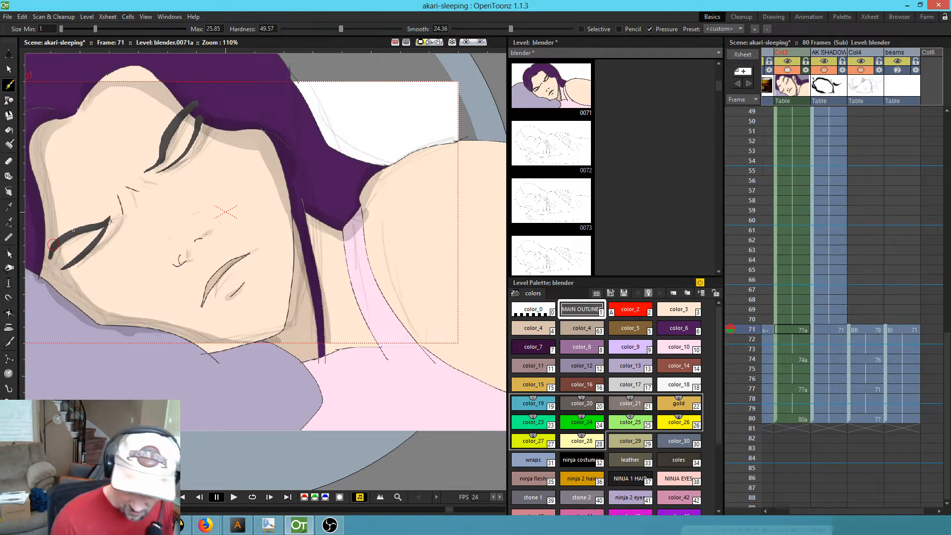
{"action": "key", "text": "period"}
{"action": "left_click_drag", "start_coordinate": [166, 156], "coordinate": [94, 199]}
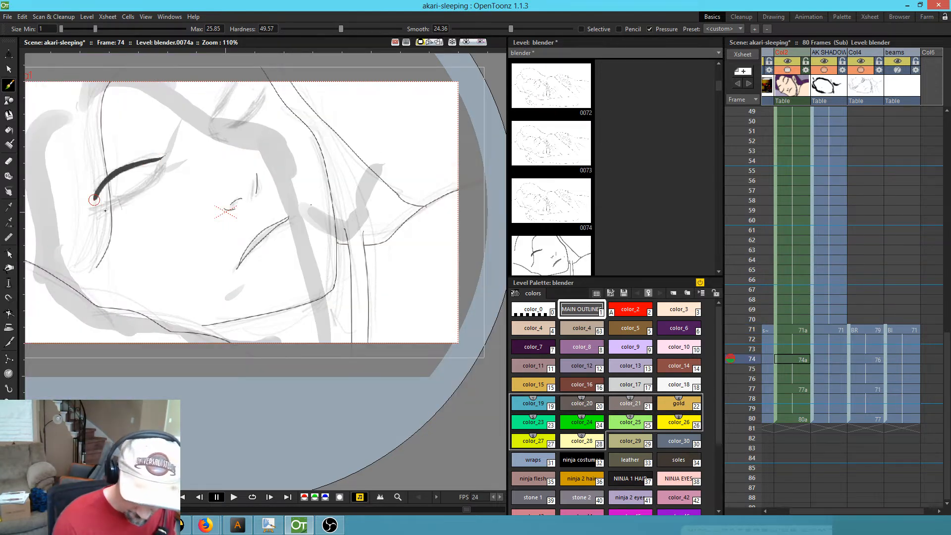
- Ink the far eye's upper and lower lash lines at frame 74 with a maximum brush size of 36.27
{"action": "left_click_drag", "start_coordinate": [96, 29], "coordinate": [113, 29]}
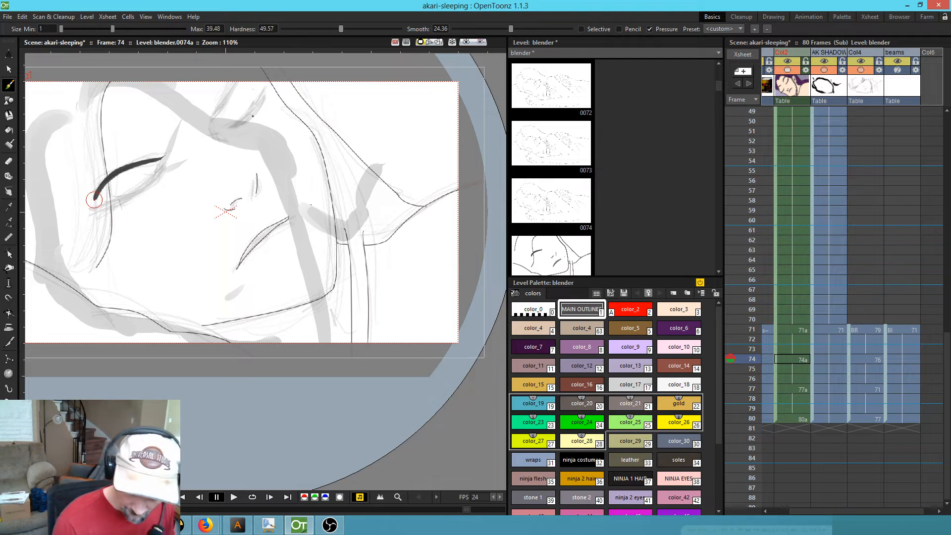
{"action": "left_click_drag", "start_coordinate": [265, 207], "coordinate": [276, 258]}
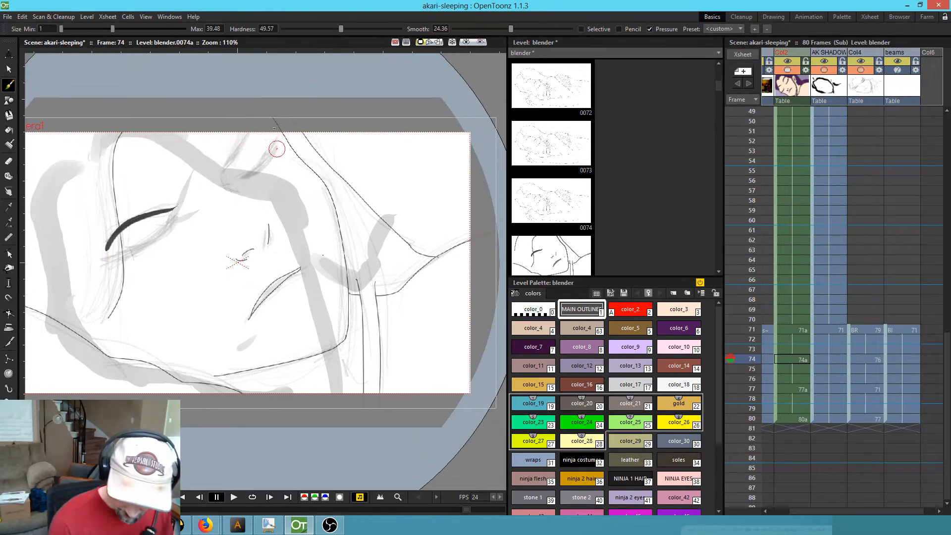
{"action": "left_click_drag", "start_coordinate": [233, 166], "coordinate": [265, 117]}
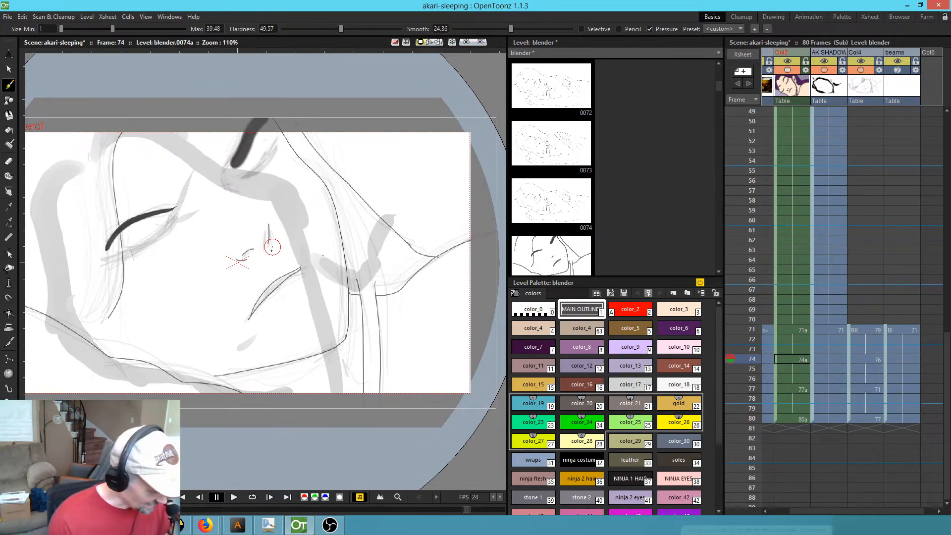
{"action": "key", "text": "ctrl+z"}
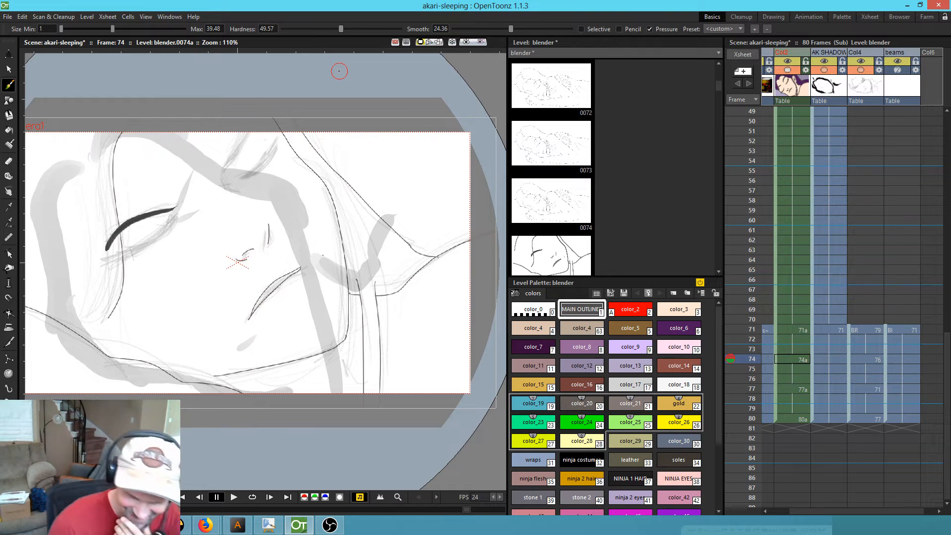
{"action": "left_click_drag", "start_coordinate": [113, 29], "coordinate": [108, 29]}
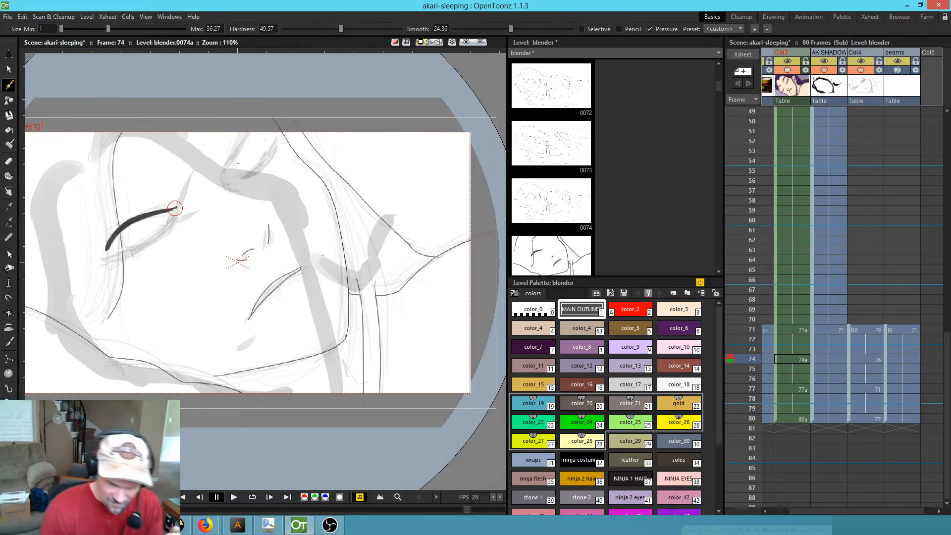
{"action": "mouse_move", "coordinate": [232, 166]}
{"action": "left_mouse_down"}
{"action": "mouse_move", "coordinate": [252, 121]}
{"action": "mouse_move", "coordinate": [283, 100]}
{"action": "mouse_move", "coordinate": [288, 77]}
{"action": "mouse_move", "coordinate": [230, 165]}
{"action": "mouse_move", "coordinate": [257, 170]}
{"action": "mouse_move", "coordinate": [276, 134]}
{"action": "left_mouse_up"}
- Try to ink the near eye's lower lash line at frame 74, reducing the maximum brush size to 21.44
{"action": "left_click_drag", "start_coordinate": [181, 215], "coordinate": [168, 239]}
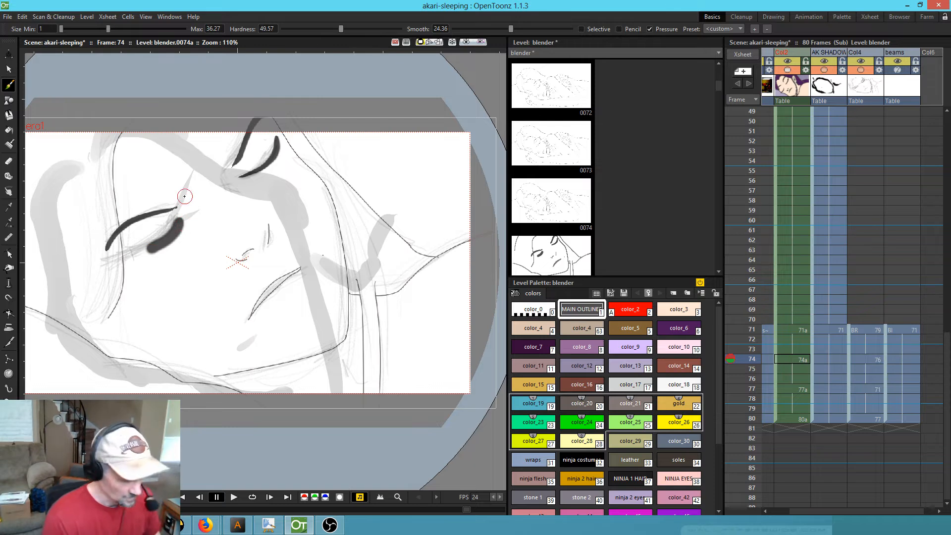
{"action": "key", "text": "ctrl+z"}
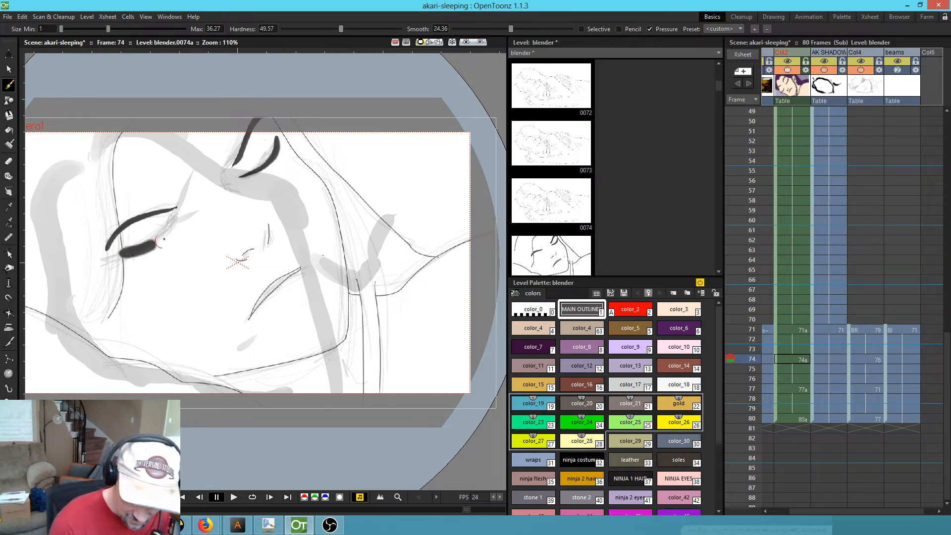
{"action": "left_click_drag", "start_coordinate": [109, 29], "coordinate": [89, 28]}
{"action": "mouse_move", "coordinate": [122, 256]}
{"action": "left_mouse_down"}
{"action": "mouse_move", "coordinate": [170, 234]}
{"action": "mouse_move", "coordinate": [182, 218]}
{"action": "left_mouse_up"}
{"action": "key", "text": "ctrl+z"}
{"action": "key", "text": "ctrl+z"}
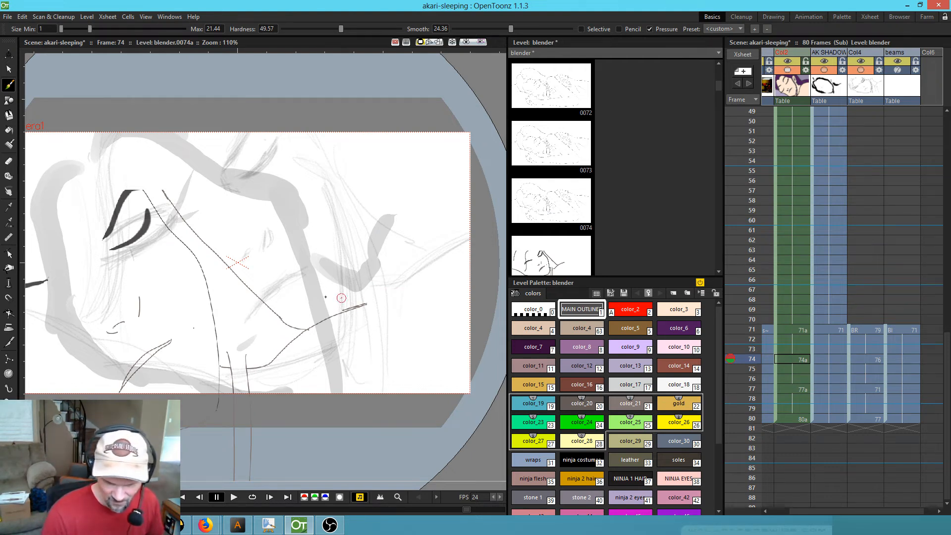
- Examine the frame 74 line drawing in the scene and on its own, and check the Col4 and AK SHADOW cells at that frame
{"action": "left_click_drag", "start_coordinate": [229, 340], "coordinate": [331, 294]}
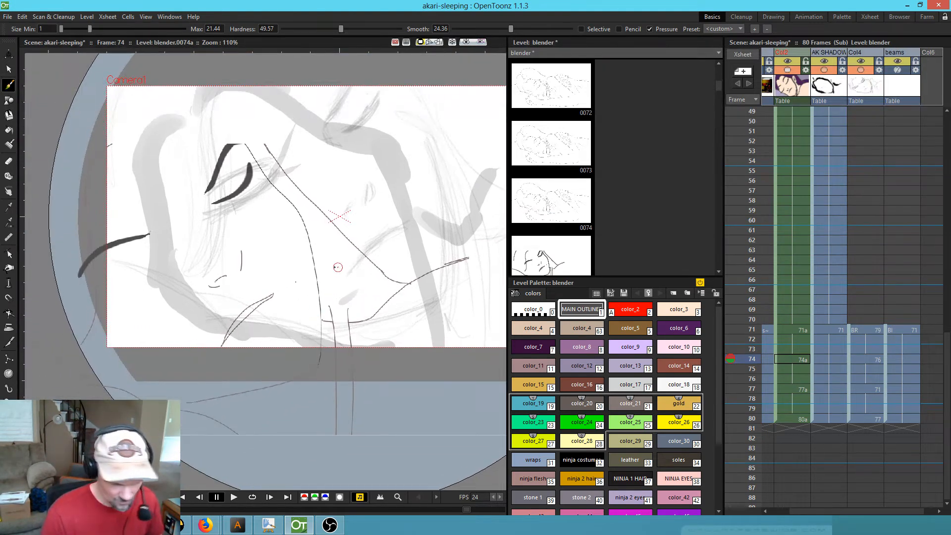
{"action": "scroll", "coordinate": [347, 258], "scroll_direction": "down", "scroll_amount": 4}
{"action": "left_click_drag", "start_coordinate": [417, 288], "coordinate": [346, 281]}
{"action": "left_click", "coordinate": [551, 255]}
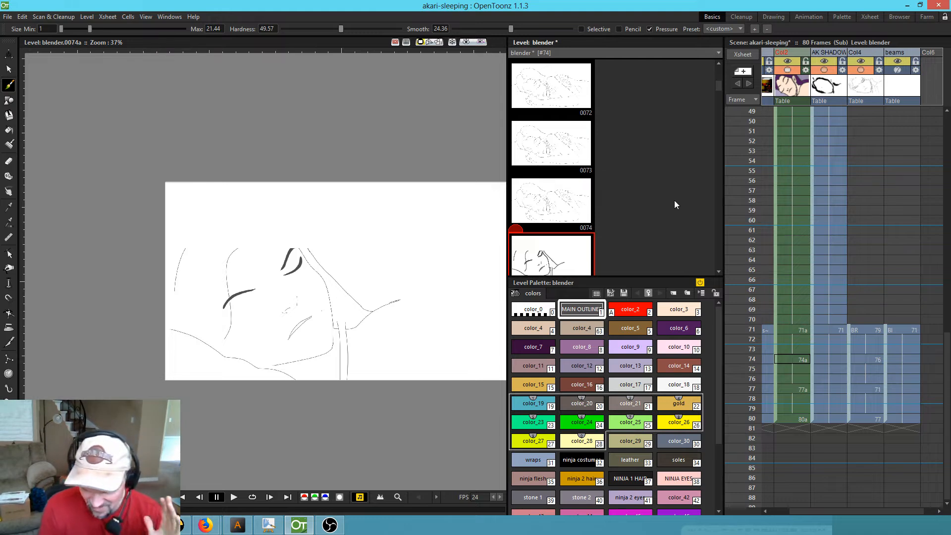
{"action": "left_click", "coordinate": [869, 334]}
{"action": "left_click", "coordinate": [873, 360]}
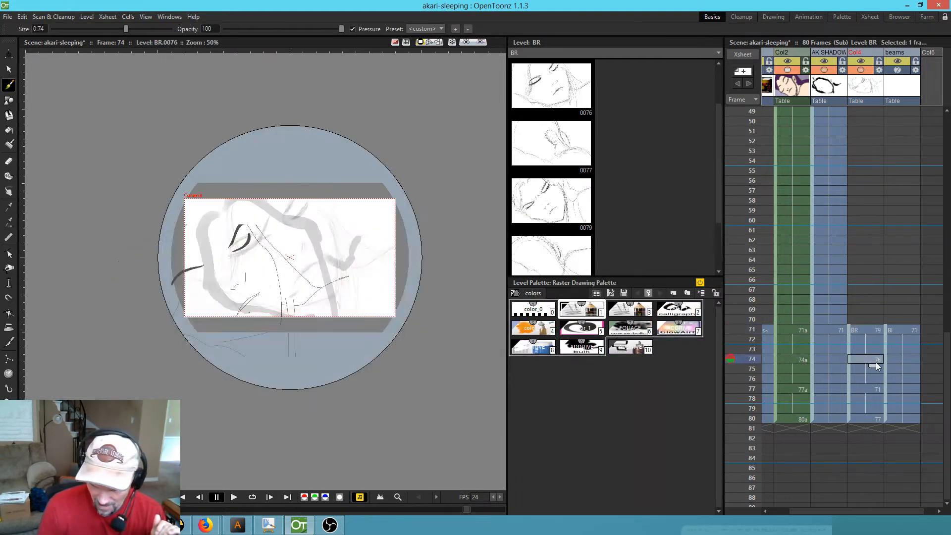
{"action": "left_click", "coordinate": [834, 359]}
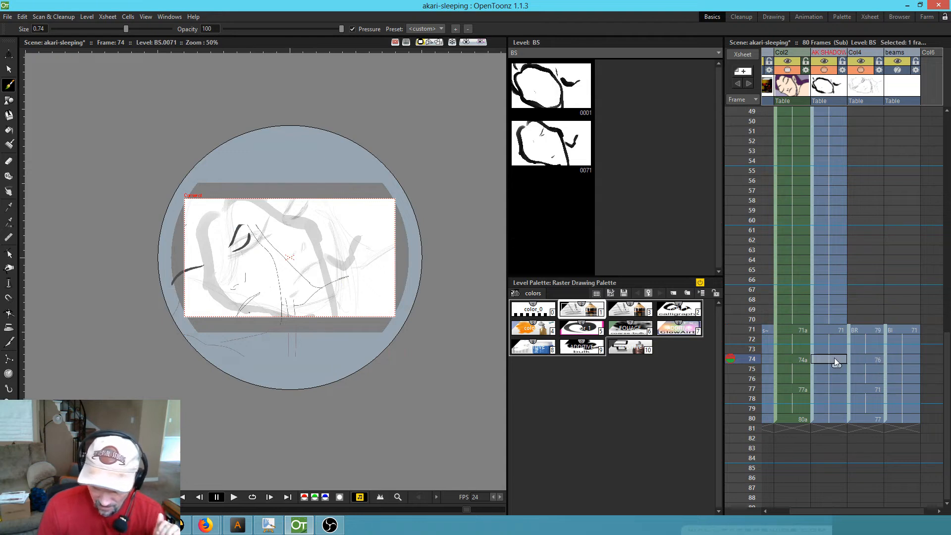
{"action": "left_click", "coordinate": [834, 330]}
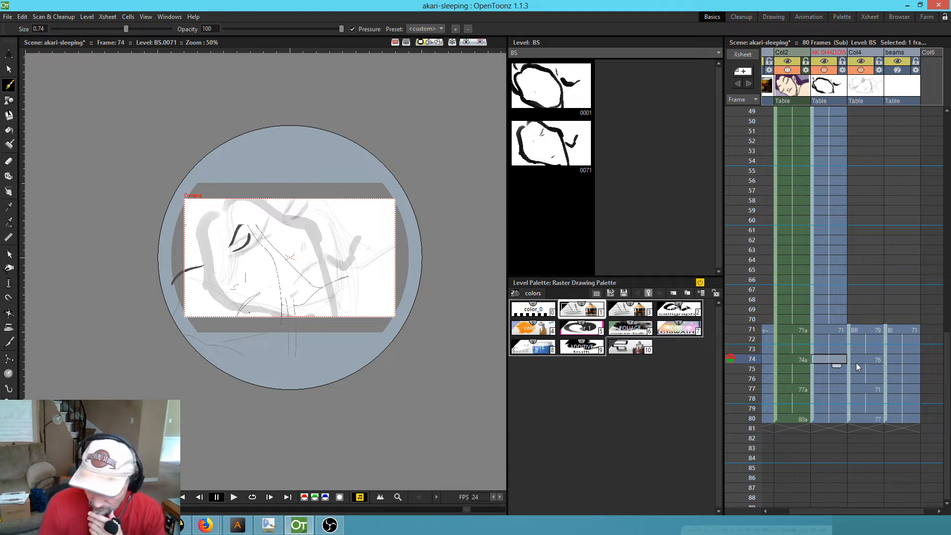
- Compare Col2's frames 71 and 74, and shift frame 74's whole line drawing about 141 mm E/W and 76 mm N/S over the rough sketch
{"action": "left_click", "coordinate": [795, 360]}
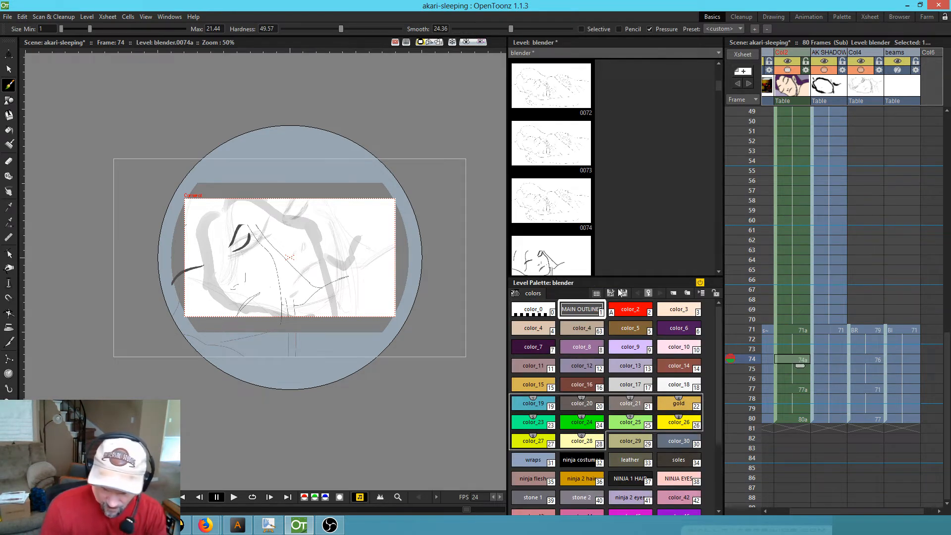
{"action": "left_click", "coordinate": [797, 327]}
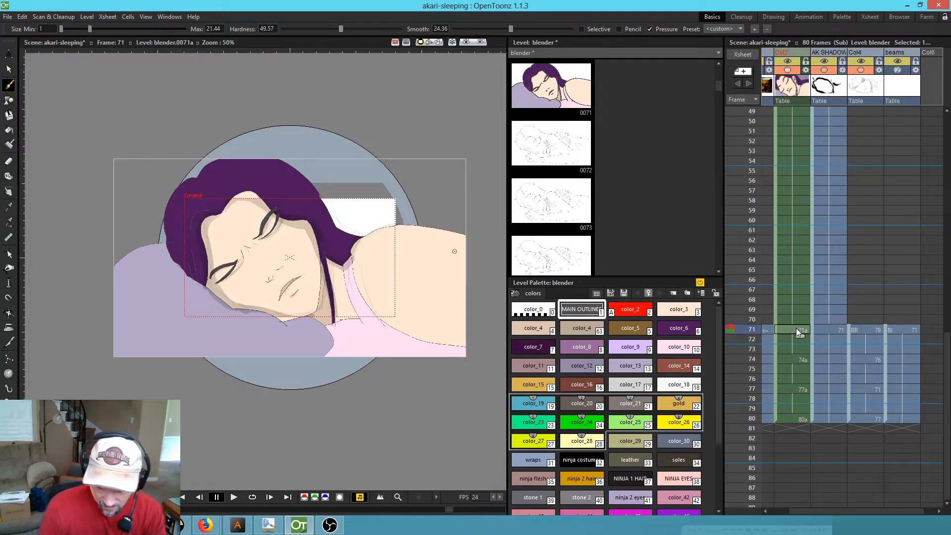
{"action": "left_click", "coordinate": [797, 358]}
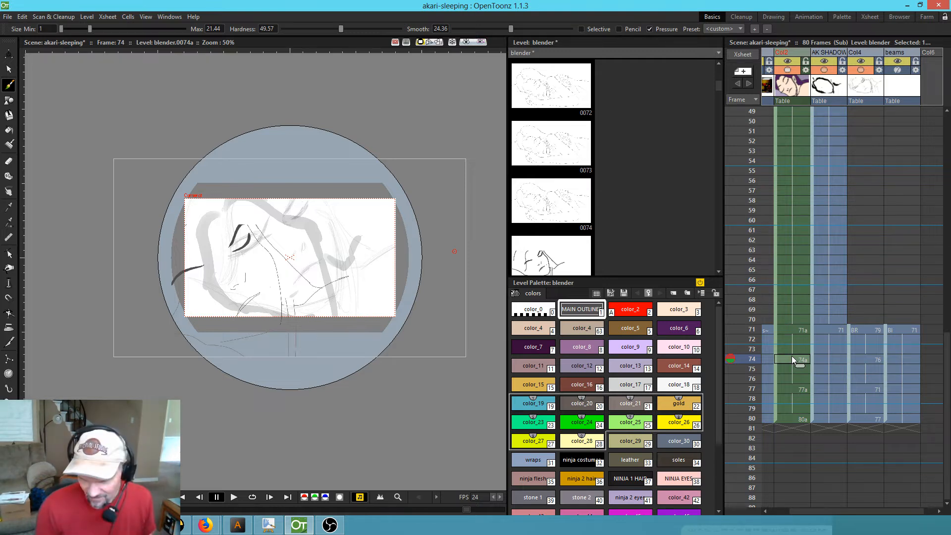
{"action": "key", "text": "s"}
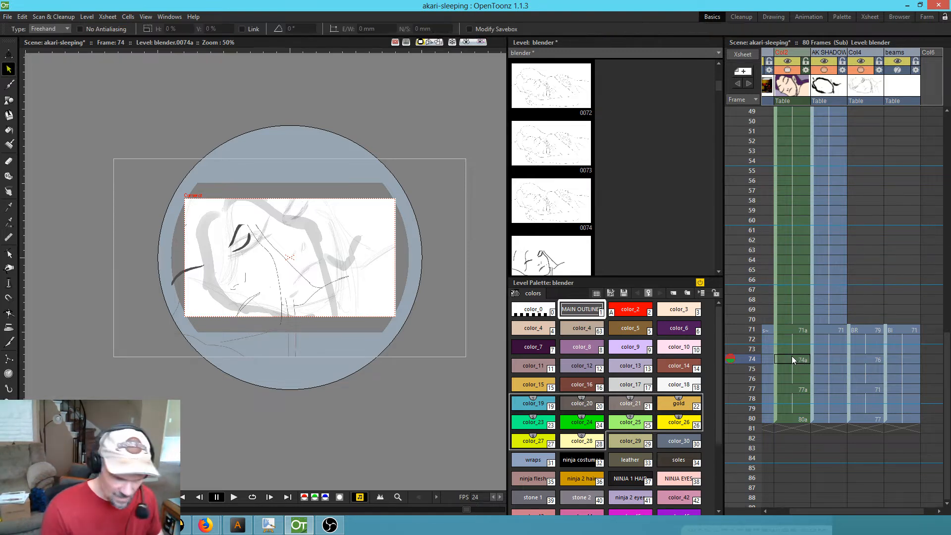
{"action": "mouse_move", "coordinate": [478, 136]}
{"action": "left_mouse_down"}
{"action": "mouse_move", "coordinate": [325, 100]}
{"action": "mouse_move", "coordinate": [82, 357]}
{"action": "mouse_move", "coordinate": [486, 307]}
{"action": "mouse_move", "coordinate": [400, 99]}
{"action": "left_mouse_up"}
{"action": "left_click_drag", "start_coordinate": [280, 283], "coordinate": [335, 251]}
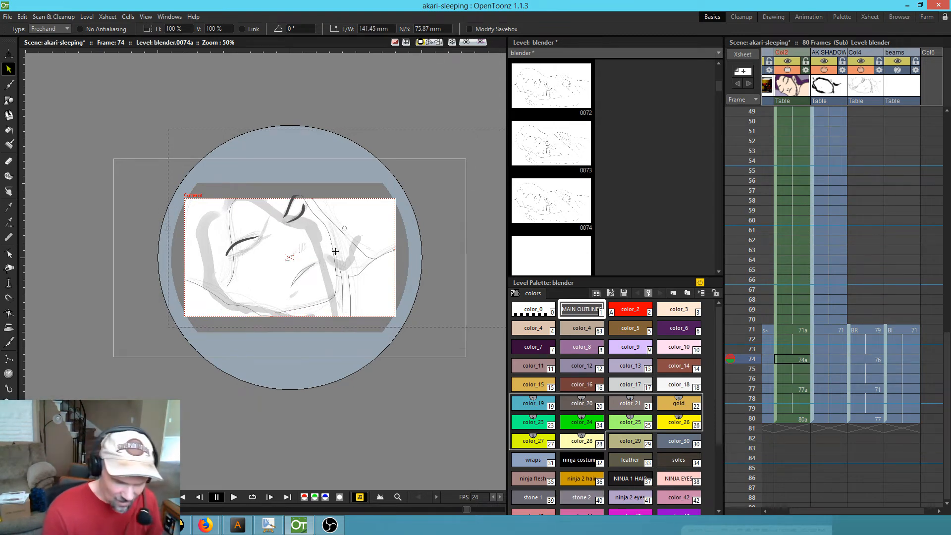
- Ink the near eye's lower lash line at frame 74 over the sketch, reducing the maximum brush size to 15.83
{"action": "key", "text": "shift+space"}
{"action": "left_click_drag", "start_coordinate": [260, 274], "coordinate": [334, 219]}
{"action": "left_click_drag", "start_coordinate": [292, 258], "coordinate": [336, 311]}
{"action": "key", "text": "b"}
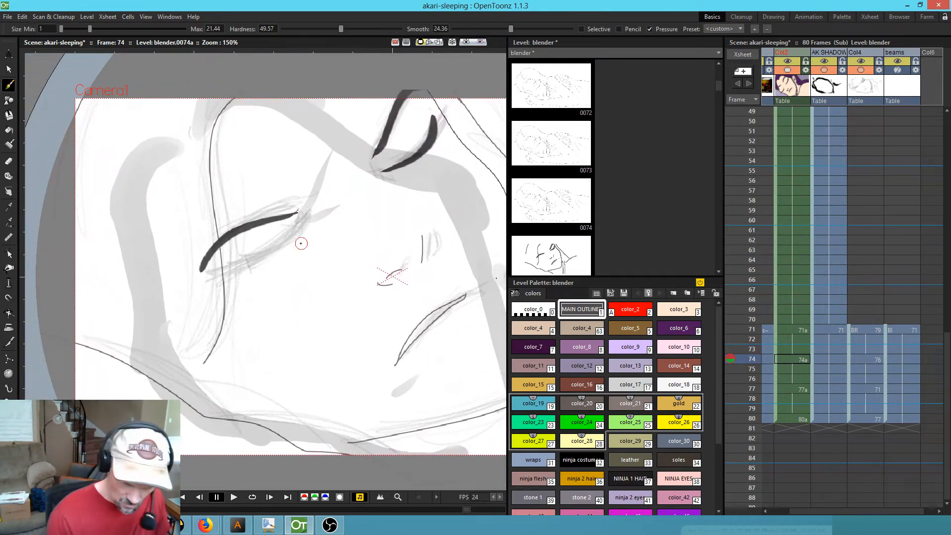
{"action": "mouse_move", "coordinate": [300, 222]}
{"action": "left_mouse_down"}
{"action": "mouse_move", "coordinate": [269, 253]}
{"action": "mouse_move", "coordinate": [223, 271]}
{"action": "left_mouse_up"}
{"action": "key", "text": "ctrl+z"}
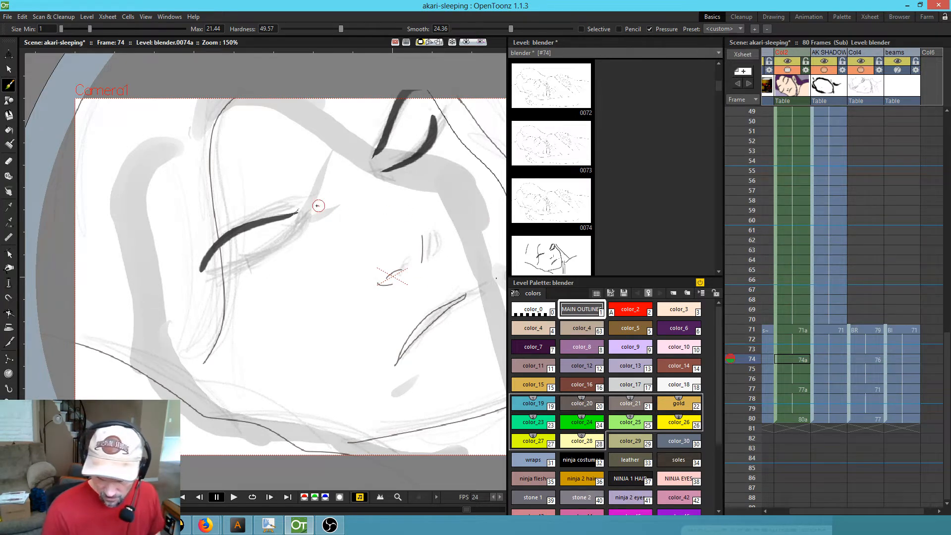
{"action": "left_click_drag", "start_coordinate": [94, 29], "coordinate": [84, 31]}
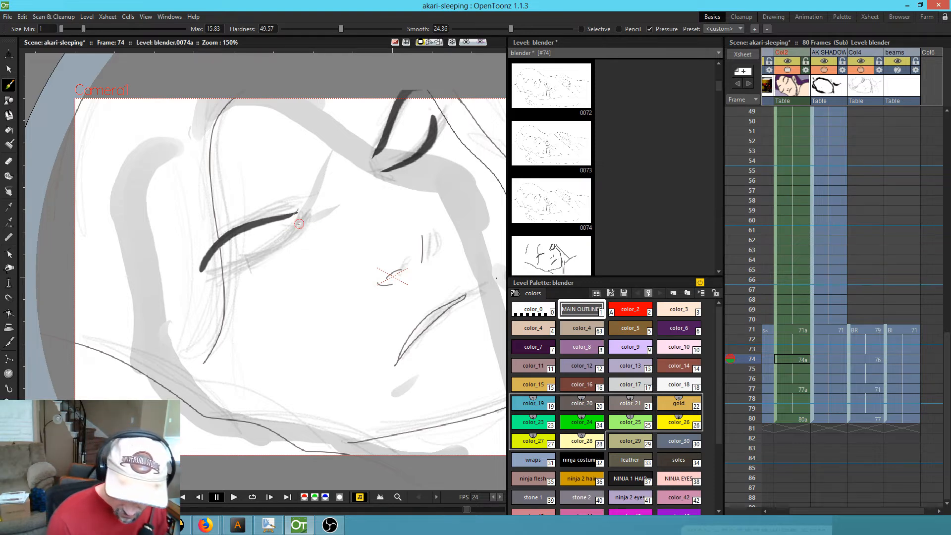
{"action": "left_click_drag", "start_coordinate": [299, 224], "coordinate": [267, 255]}
{"action": "left_click_drag", "start_coordinate": [215, 277], "coordinate": [203, 280]}
{"action": "key", "text": "ctrl+z"}
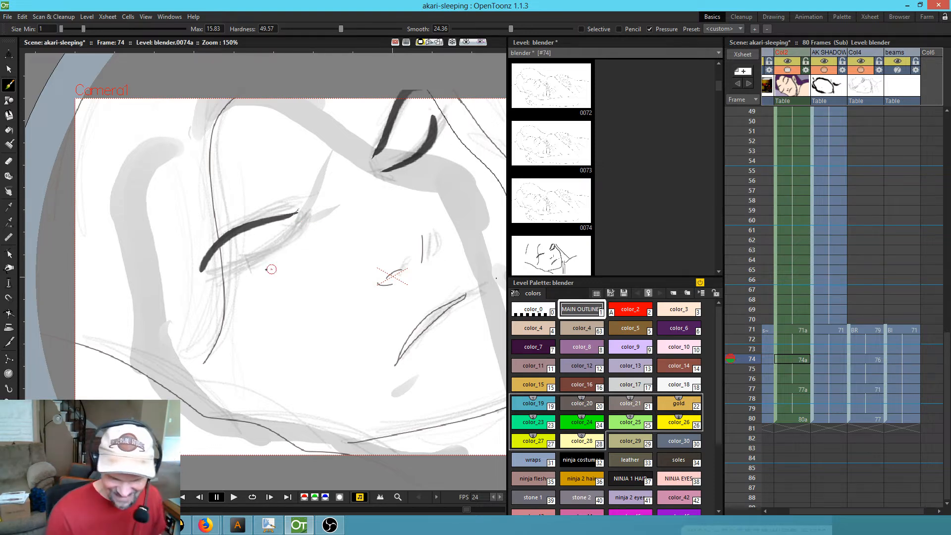
{"action": "left_click_drag", "start_coordinate": [229, 268], "coordinate": [274, 255]}
{"action": "mouse_move", "coordinate": [302, 226]}
{"action": "left_mouse_down"}
{"action": "mouse_move", "coordinate": [289, 244]}
{"action": "mouse_move", "coordinate": [236, 267]}
{"action": "left_mouse_up"}
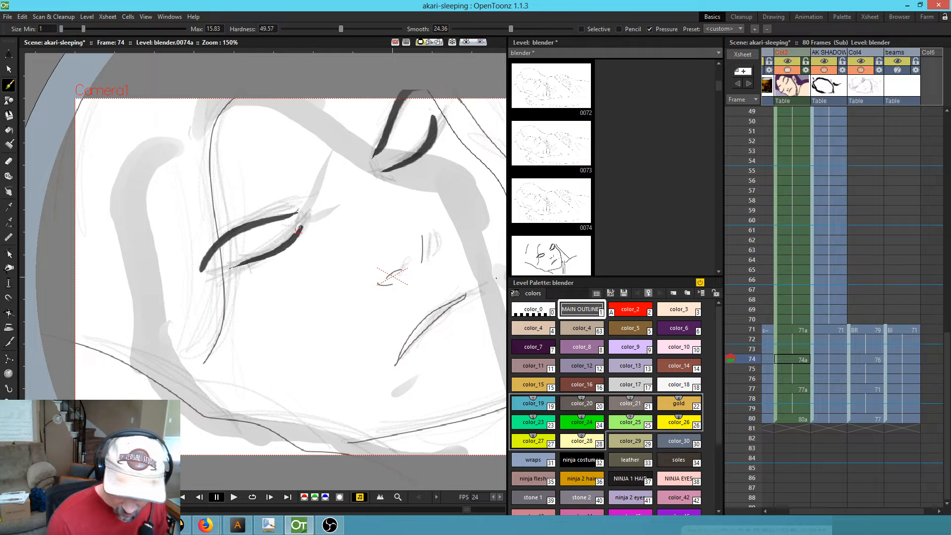
- Set the maximum brush size to 2, ink the curved nostril line, and extend the face's hair-side contour down toward the pillow line at frame 74
{"action": "left_click_drag", "start_coordinate": [394, 313], "coordinate": [299, 279]}
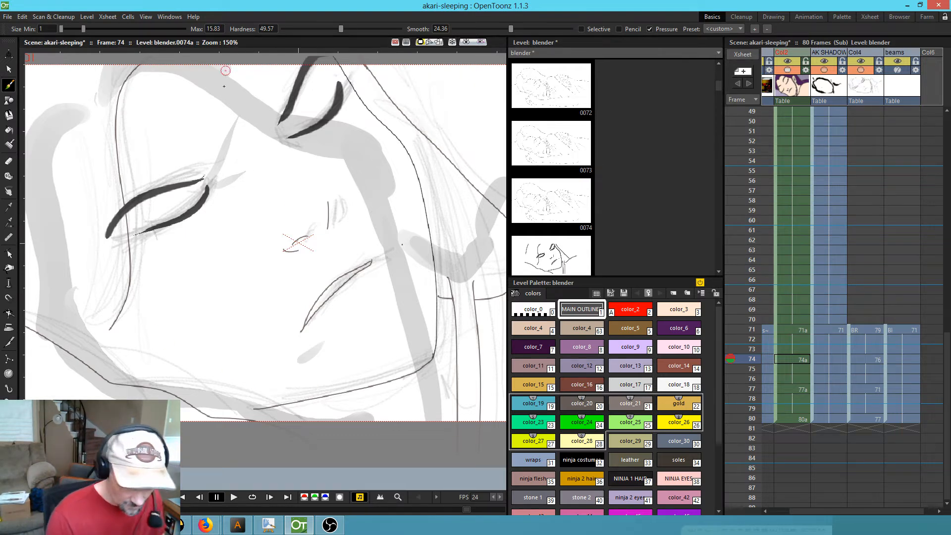
{"action": "left_click_drag", "start_coordinate": [221, 29], "coordinate": [199, 25]}
{"action": "key", "text": "2"}
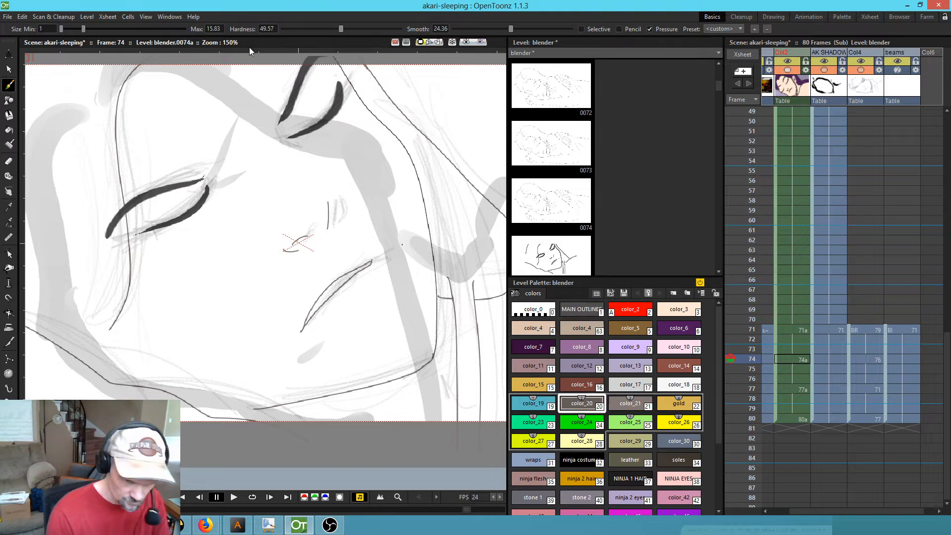
{"action": "double_click", "coordinate": [217, 28]}
{"action": "type", "text": "2"}
{"action": "key", "text": "Return"}
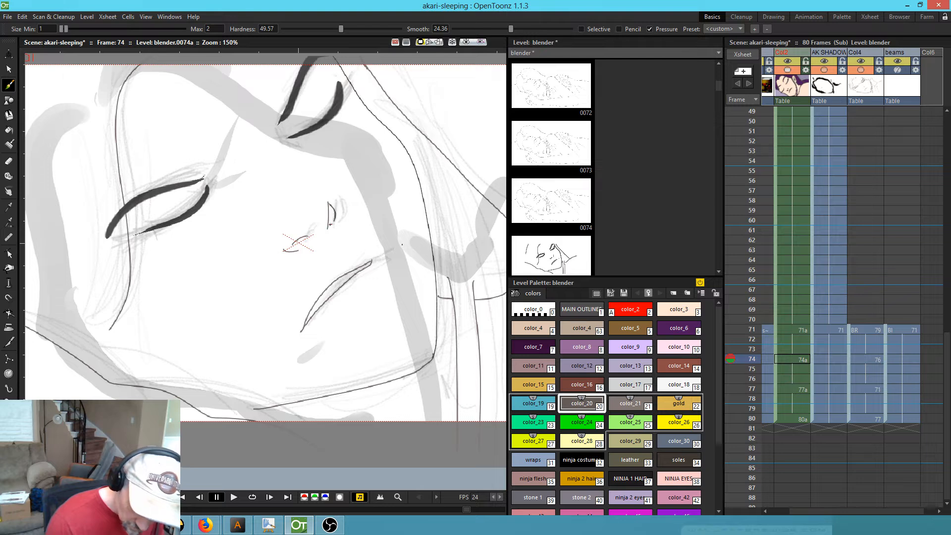
{"action": "left_click_drag", "start_coordinate": [352, 298], "coordinate": [428, 279]}
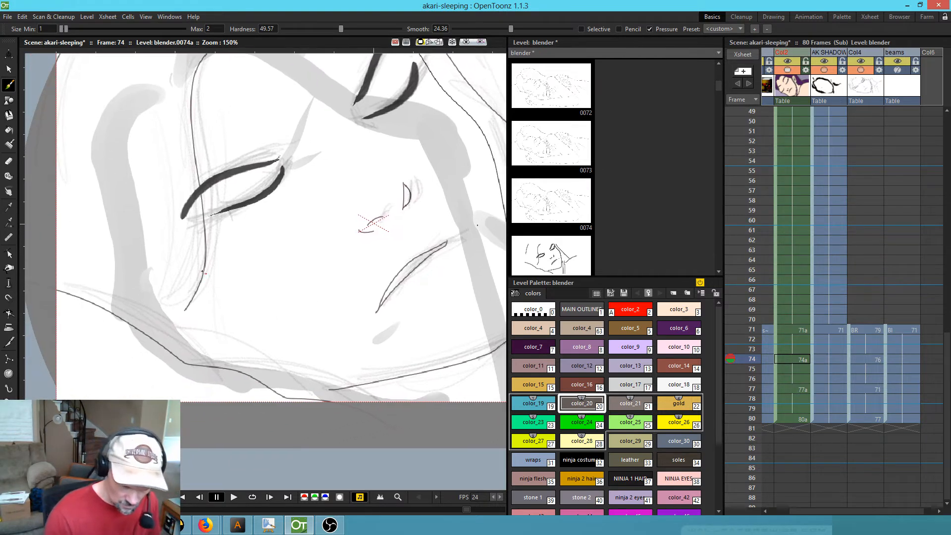
{"action": "left_click_drag", "start_coordinate": [204, 266], "coordinate": [219, 356]}
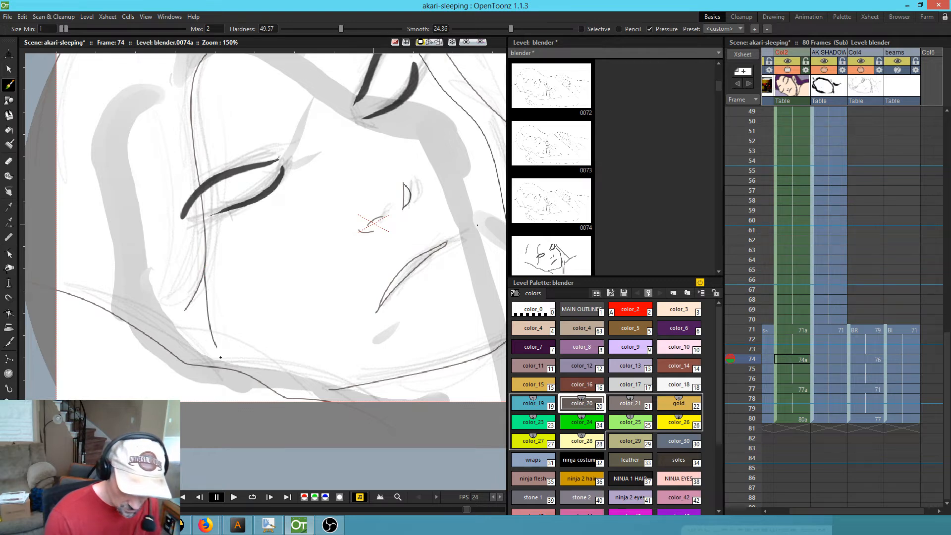
- Ink the hair's outer outline above the camera frame and extend the pillow's edge line beyond the frame's hair side at frame 74
{"action": "left_click_drag", "start_coordinate": [449, 371], "coordinate": [237, 365]}
{"action": "left_click_drag", "start_coordinate": [357, 236], "coordinate": [297, 300]}
{"action": "left_click_drag", "start_coordinate": [381, 312], "coordinate": [329, 338]}
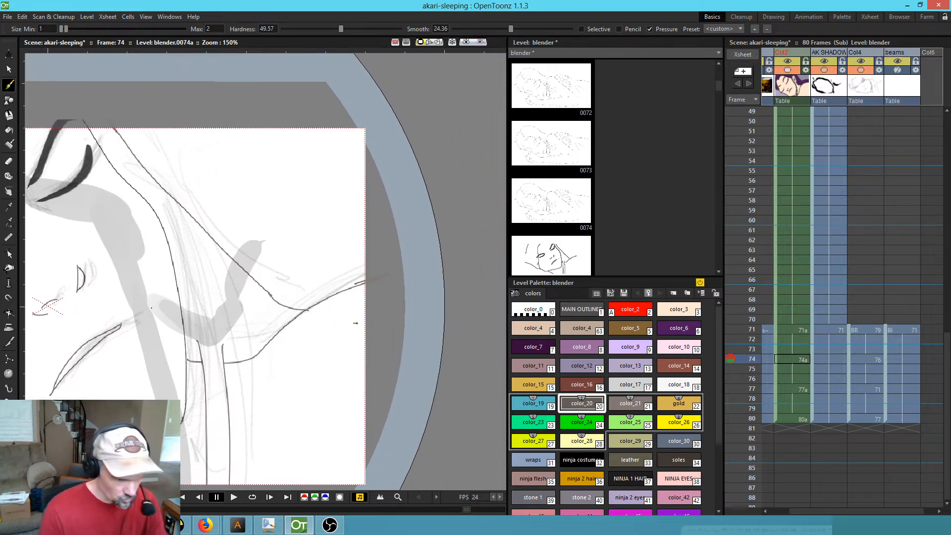
{"action": "key", "text": "minus"}
{"action": "scroll", "coordinate": [377, 293], "scroll_direction": "down", "scroll_amount": 2}
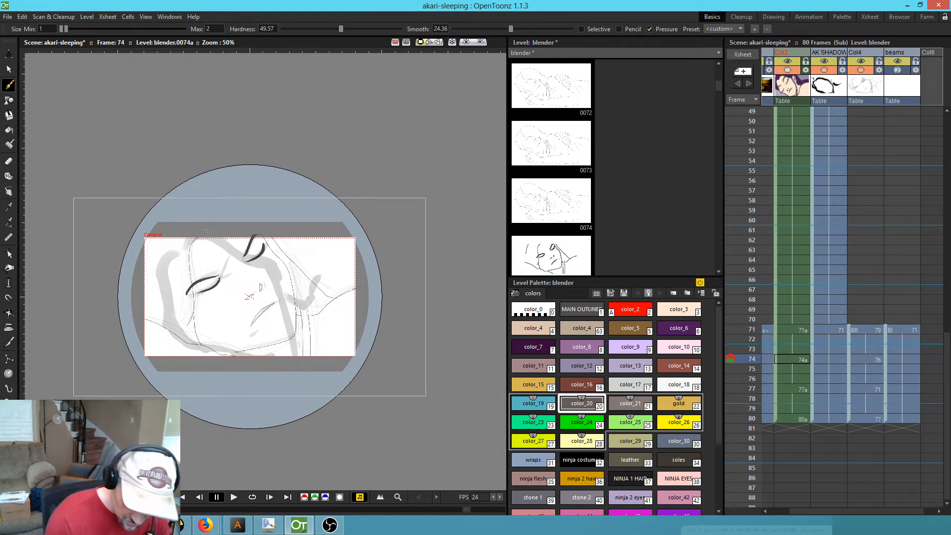
{"action": "left_click_drag", "start_coordinate": [219, 220], "coordinate": [244, 224]}
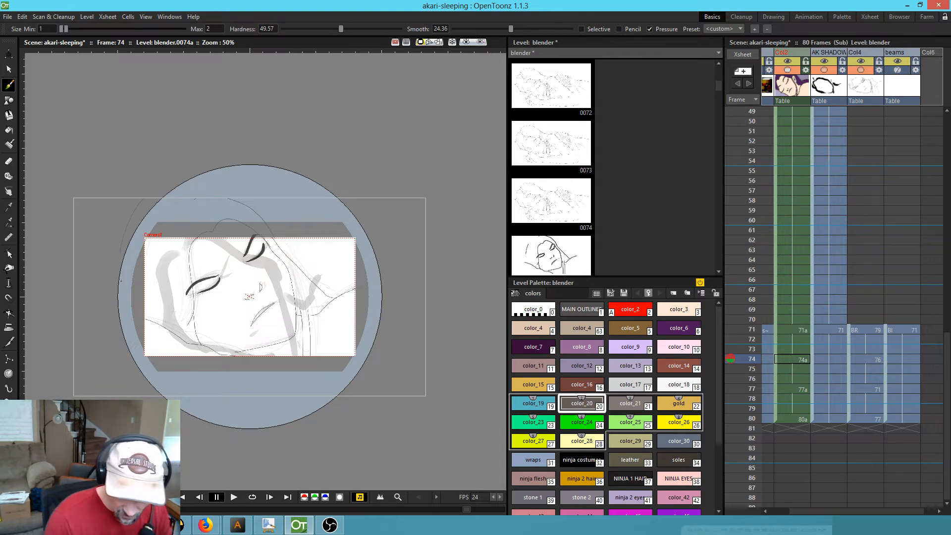
{"action": "left_click_drag", "start_coordinate": [134, 314], "coordinate": [74, 331]}
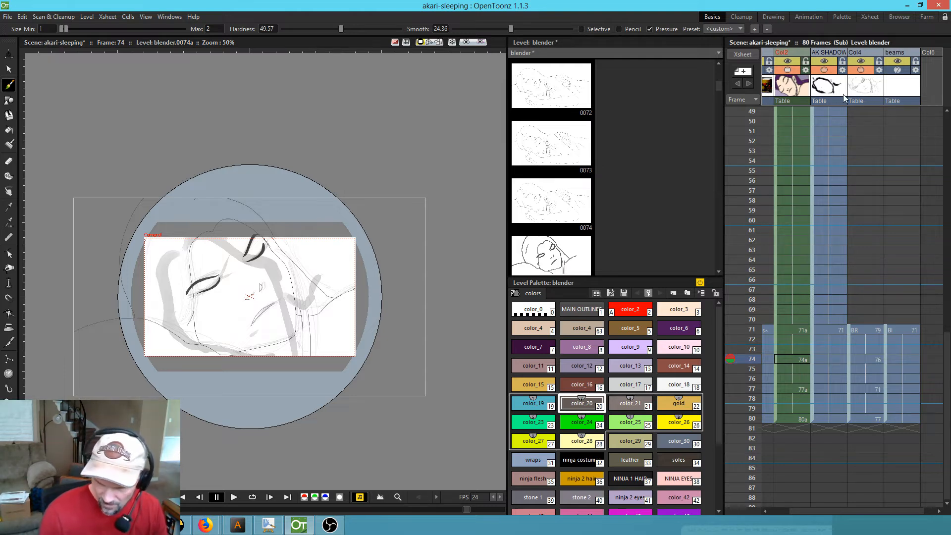
- Hide the AK SHADOW column from the viewer and flip between frames 71 and 74 to compare the drawings
{"action": "left_click", "coordinate": [826, 70]}
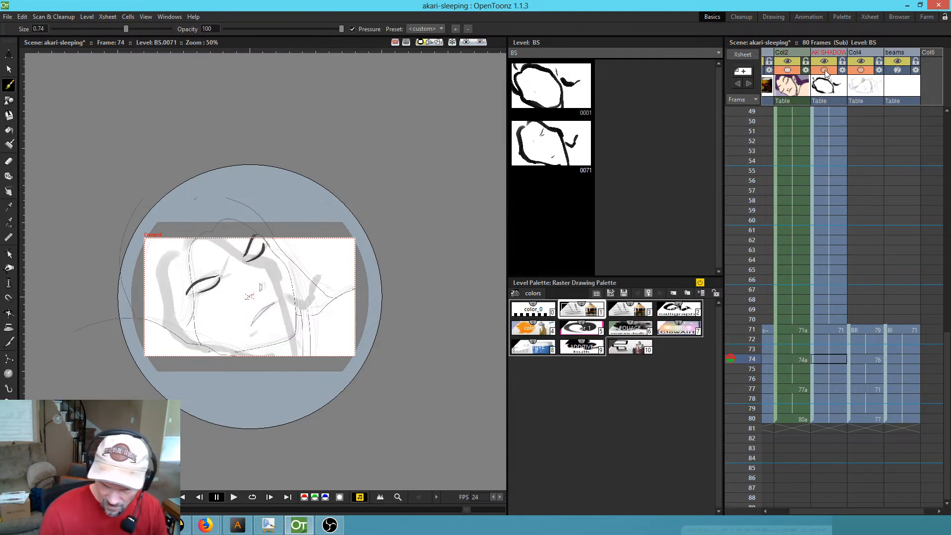
{"action": "left_click", "coordinate": [825, 70]}
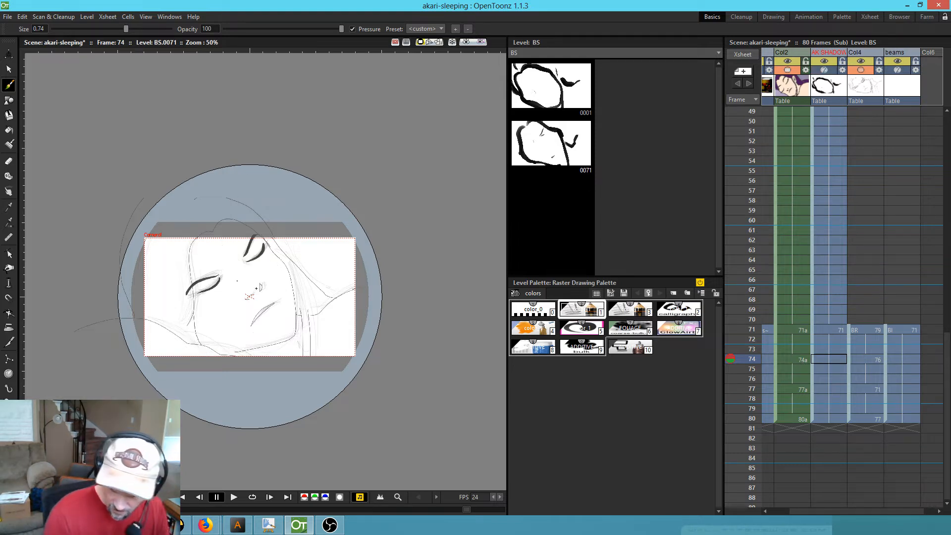
{"action": "left_click", "coordinate": [835, 331]}
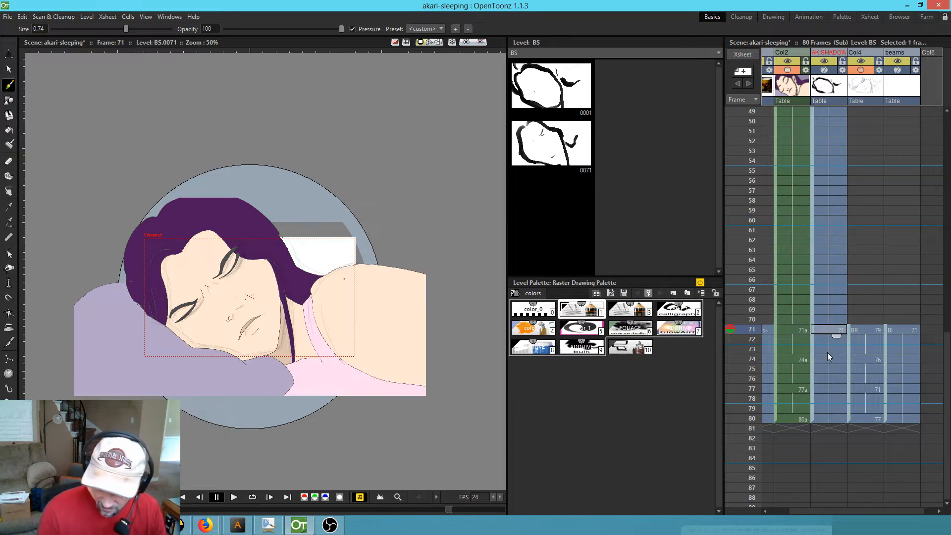
{"action": "left_click", "coordinate": [796, 359]}
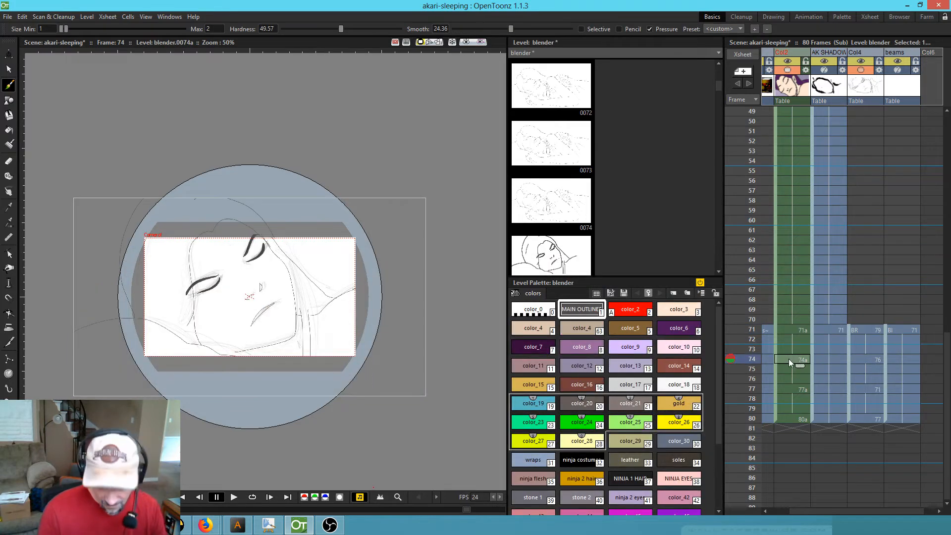
{"action": "left_click", "coordinate": [799, 331]}
{"action": "left_click", "coordinate": [801, 364]}
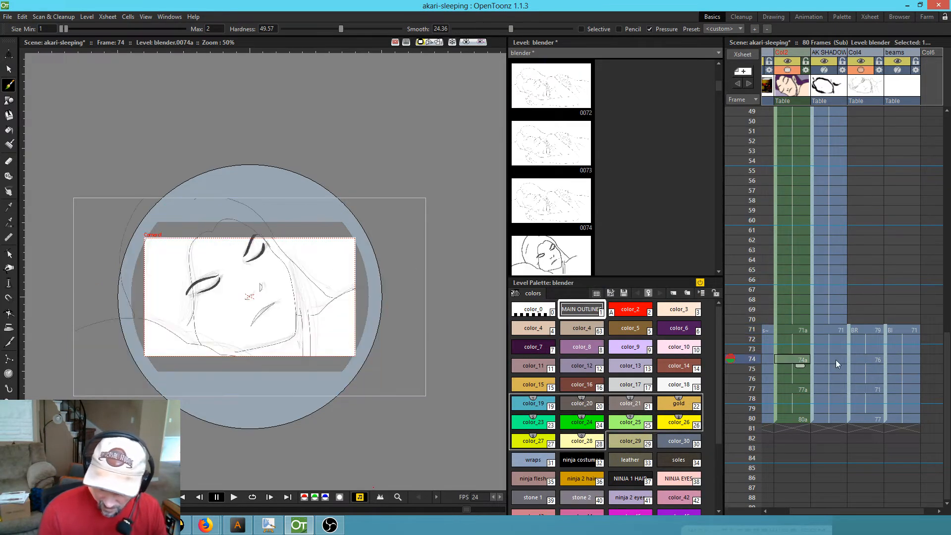
{"action": "left_click", "coordinate": [833, 358]}
{"action": "left_click", "coordinate": [798, 359]}
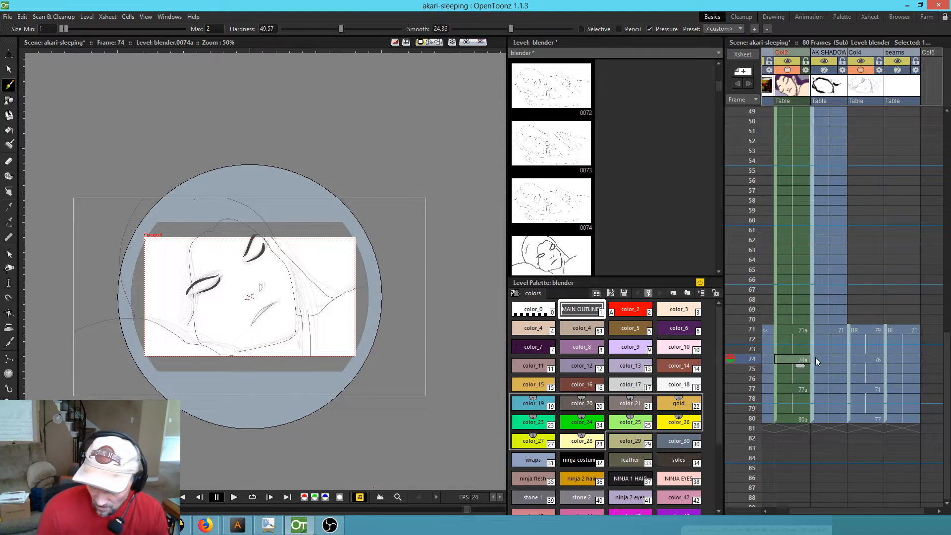
{"action": "left_click", "coordinate": [825, 359]}
{"action": "left_click", "coordinate": [795, 361]}
- On frame 77 of the blender level, ink the back of the head, the pillow edge and the shoulder contours over the rough sketch
{"action": "left_click", "coordinate": [794, 390]}
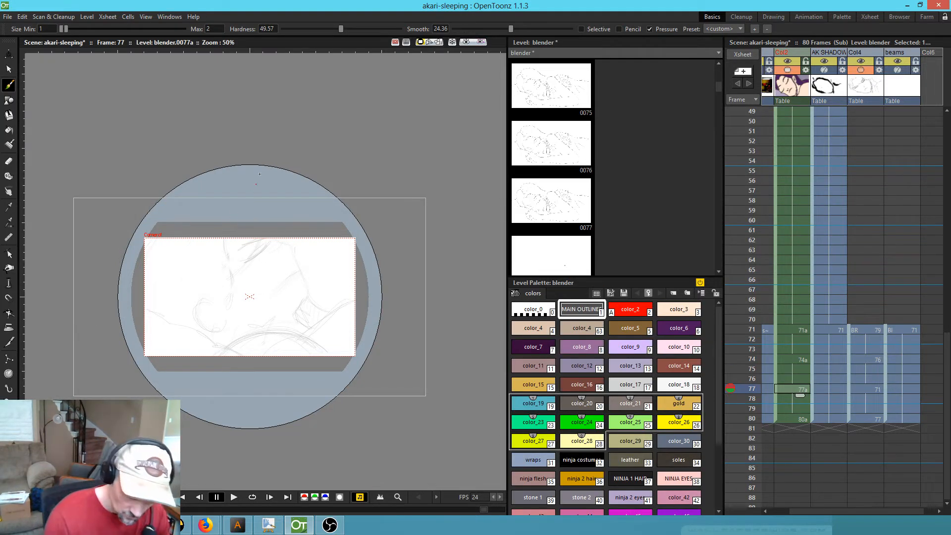
{"action": "left_click_drag", "start_coordinate": [130, 246], "coordinate": [145, 315]}
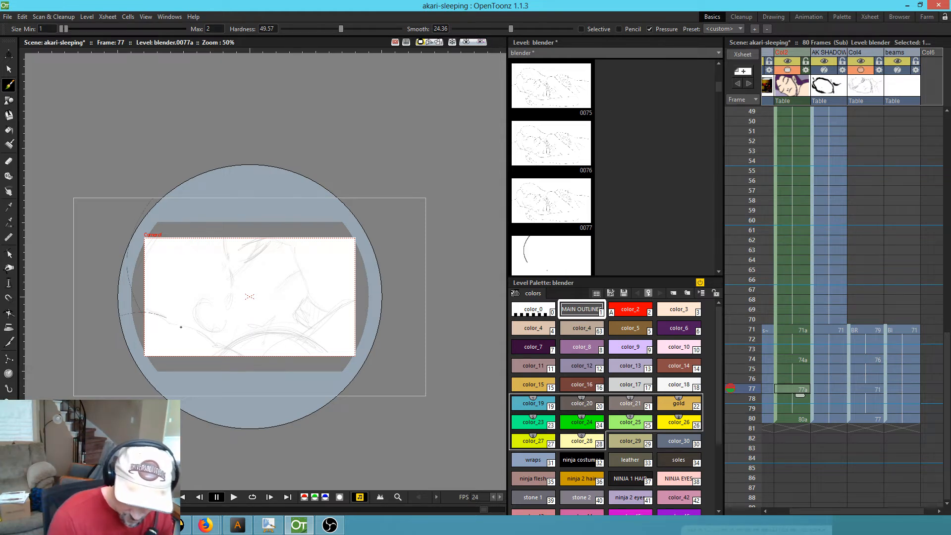
{"action": "mouse_move", "coordinate": [190, 331]}
{"action": "left_mouse_down"}
{"action": "mouse_move", "coordinate": [221, 361]}
{"action": "mouse_move", "coordinate": [276, 372]}
{"action": "left_mouse_up"}
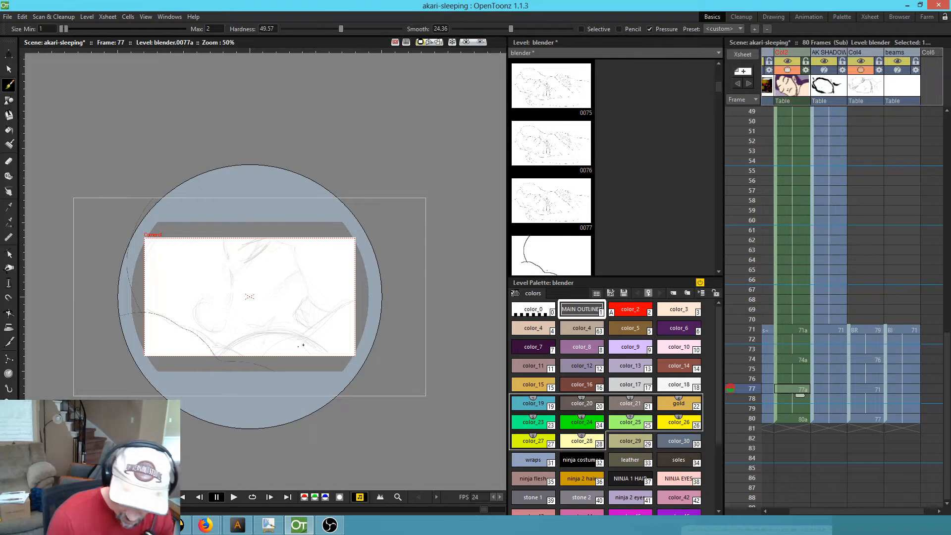
{"action": "left_click_drag", "start_coordinate": [221, 355], "coordinate": [280, 332]}
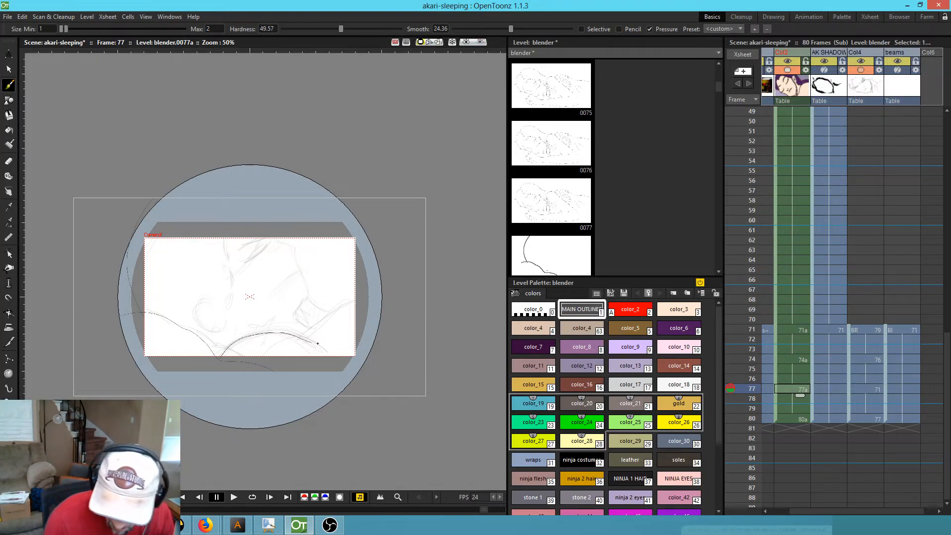
{"action": "left_click_drag", "start_coordinate": [332, 352], "coordinate": [372, 362]}
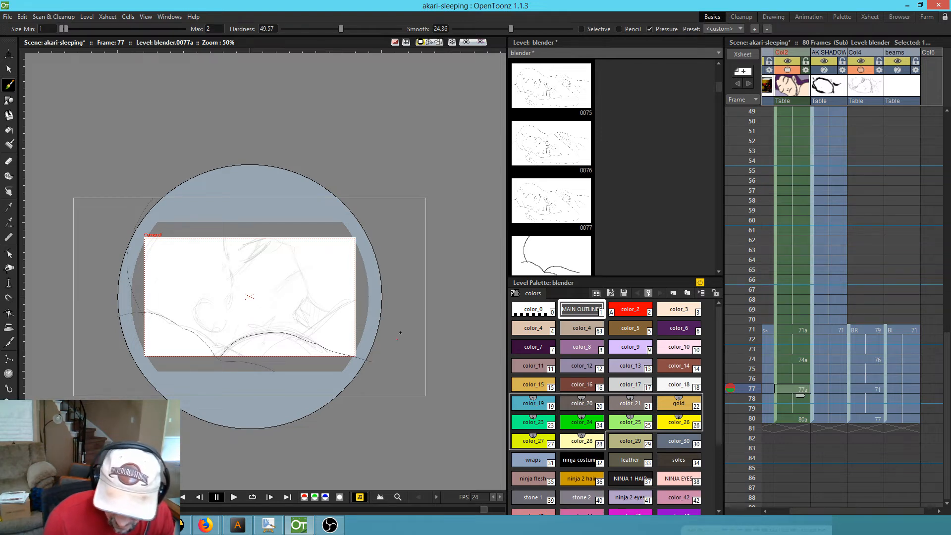
{"action": "left_click_drag", "start_coordinate": [303, 333], "coordinate": [364, 300]}
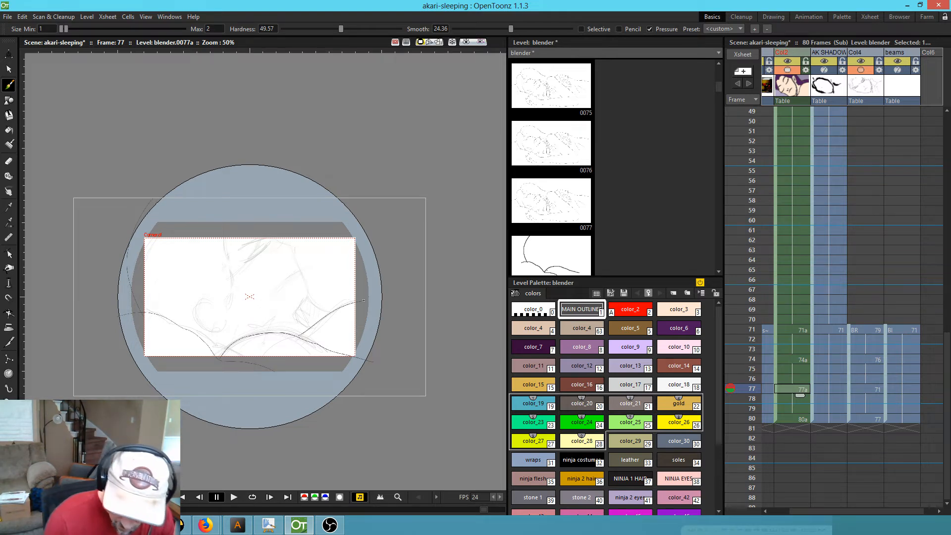
- Ink the face profile, the forehead and the long hairline running down to the shoulder on frame 77
{"action": "key", "text": "shift+space"}
{"action": "mouse_move", "coordinate": [311, 335]}
{"action": "left_mouse_down"}
{"action": "mouse_move", "coordinate": [365, 272]}
{"action": "mouse_move", "coordinate": [356, 294]}
{"action": "mouse_move", "coordinate": [379, 321]}
{"action": "mouse_move", "coordinate": [397, 291]}
{"action": "left_mouse_up"}
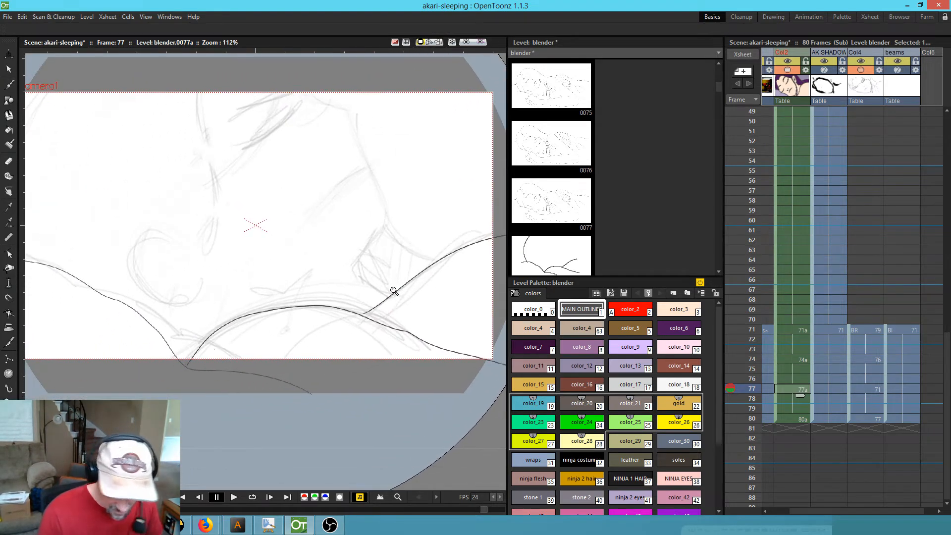
{"action": "key", "text": "b"}
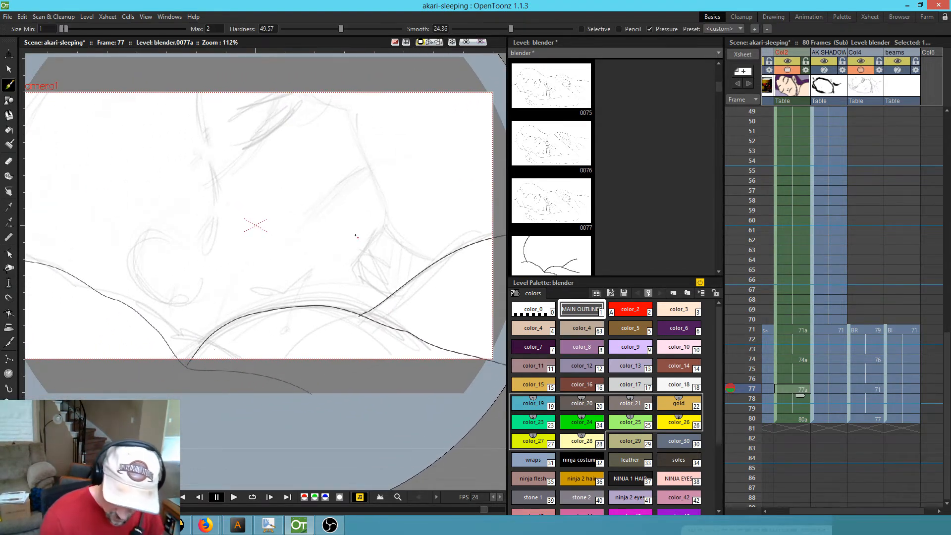
{"action": "mouse_move", "coordinate": [386, 296]}
{"action": "left_mouse_down"}
{"action": "mouse_move", "coordinate": [355, 265]}
{"action": "mouse_move", "coordinate": [400, 211]}
{"action": "mouse_move", "coordinate": [352, 111]}
{"action": "mouse_move", "coordinate": [303, 81]}
{"action": "left_mouse_up"}
{"action": "left_click_drag", "start_coordinate": [322, 227], "coordinate": [396, 379]}
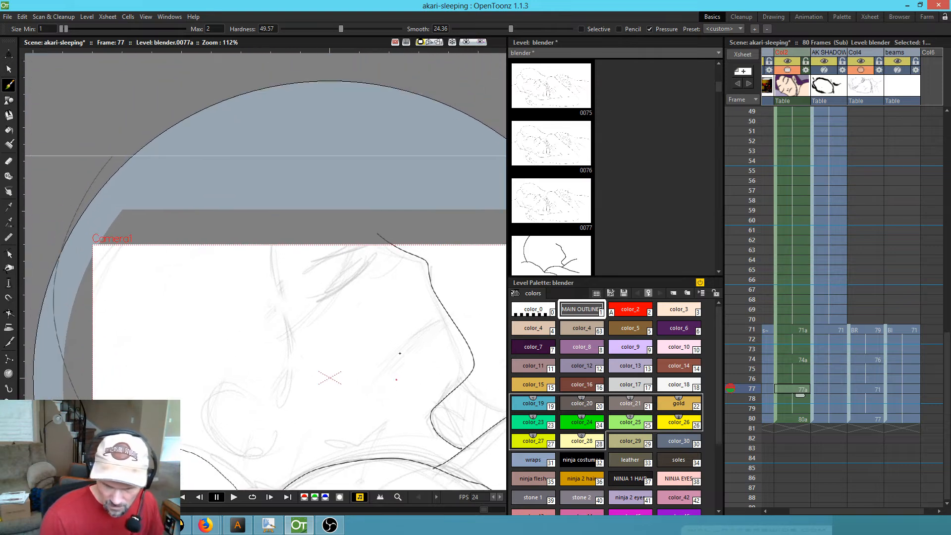
{"action": "mouse_move", "coordinate": [380, 234]}
{"action": "left_mouse_down"}
{"action": "mouse_move", "coordinate": [339, 197]}
{"action": "mouse_move", "coordinate": [273, 182]}
{"action": "left_mouse_up"}
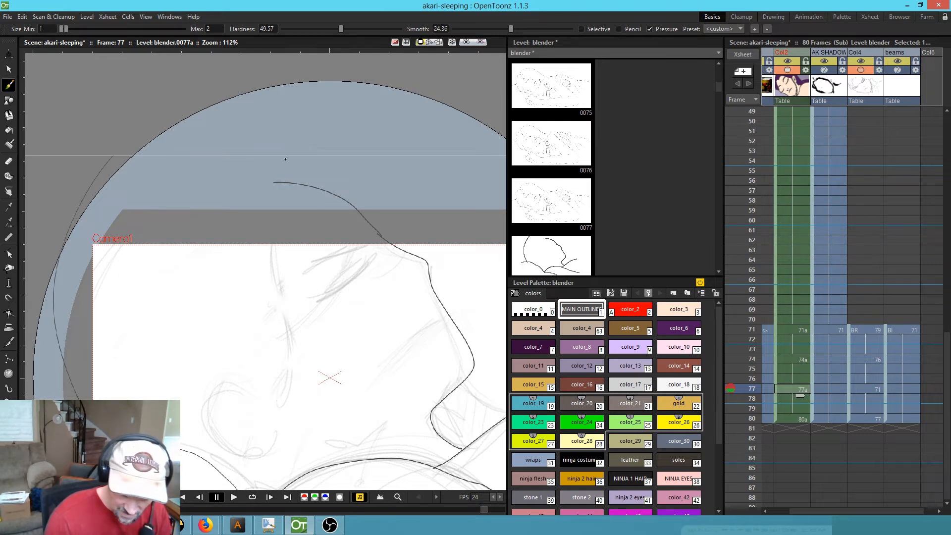
{"action": "mouse_move", "coordinate": [278, 182]}
{"action": "left_mouse_down"}
{"action": "mouse_move", "coordinate": [266, 236]}
{"action": "mouse_move", "coordinate": [289, 331]}
{"action": "mouse_move", "coordinate": [289, 401]}
{"action": "mouse_move", "coordinate": [308, 440]}
{"action": "mouse_move", "coordinate": [344, 461]}
{"action": "left_mouse_up"}
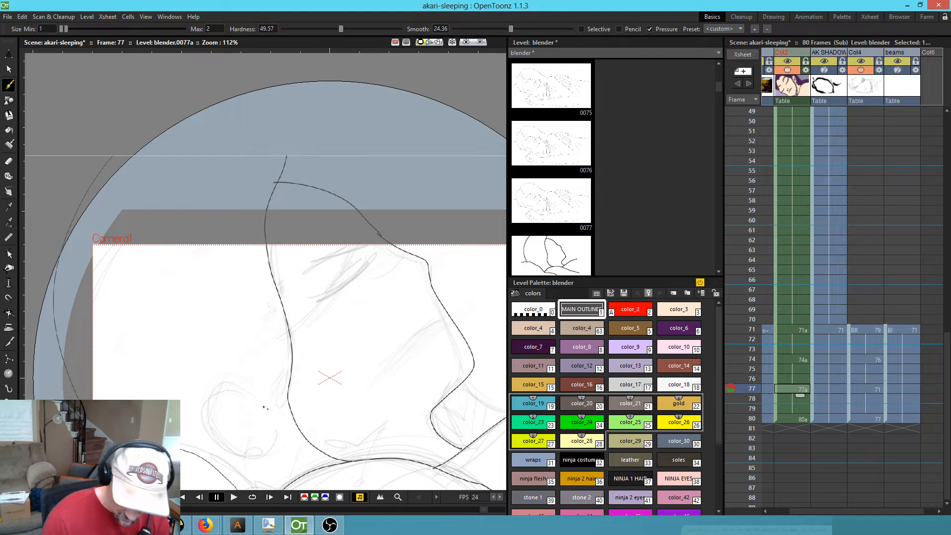
- Ink the ear with its inner fold and the neck line below it down to the pillow
{"action": "mouse_move", "coordinate": [255, 400]}
{"action": "left_mouse_down"}
{"action": "mouse_move", "coordinate": [216, 387]}
{"action": "mouse_move", "coordinate": [204, 418]}
{"action": "mouse_move", "coordinate": [231, 449]}
{"action": "mouse_move", "coordinate": [270, 448]}
{"action": "left_mouse_up"}
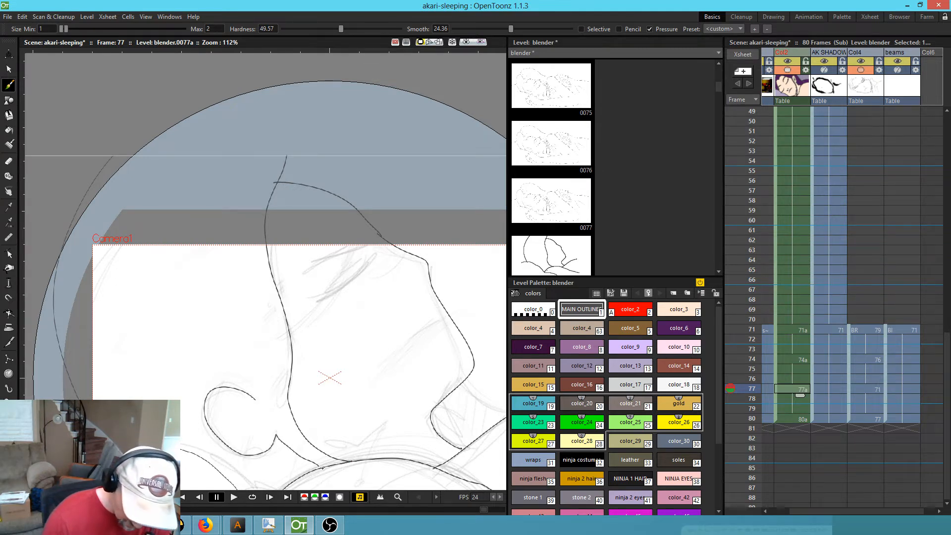
{"action": "left_click_drag", "start_coordinate": [343, 399], "coordinate": [371, 273]}
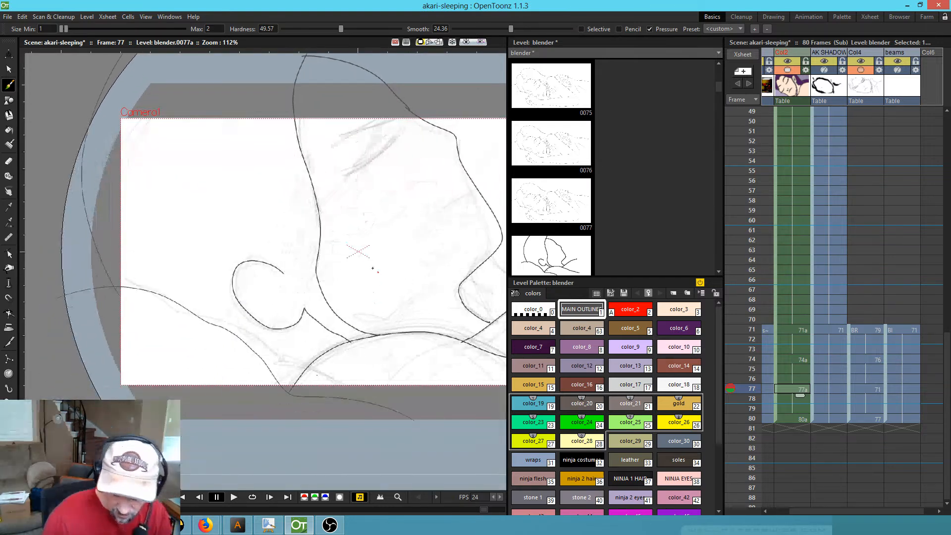
{"action": "left_click_drag", "start_coordinate": [286, 329], "coordinate": [296, 370]}
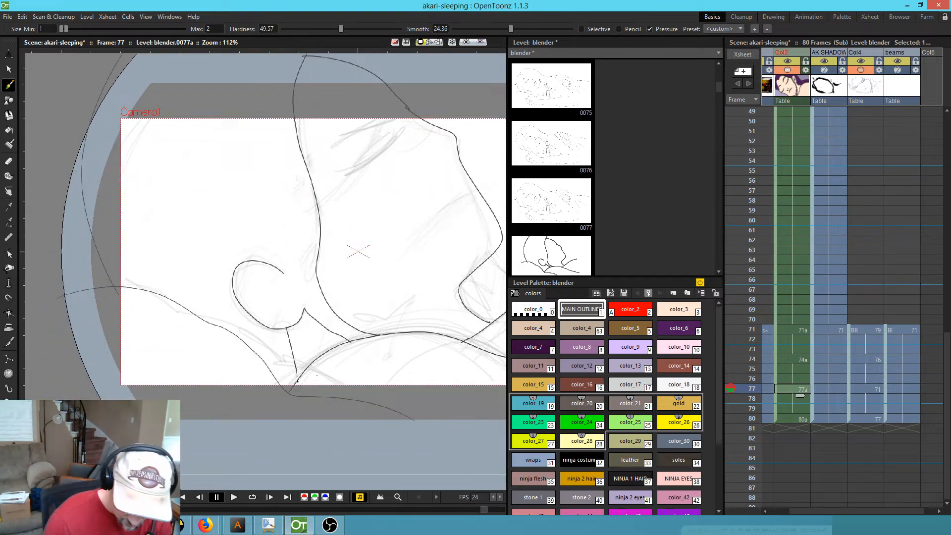
{"action": "left_click_drag", "start_coordinate": [268, 287], "coordinate": [248, 285]}
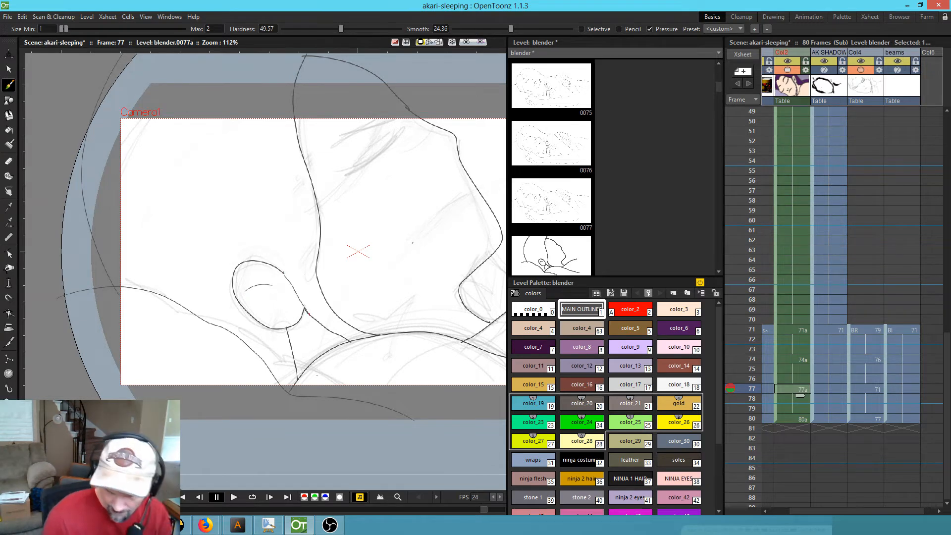
- Ink the brow, the closed eye and the curved line across the lower face
{"action": "left_click_drag", "start_coordinate": [394, 177], "coordinate": [350, 288]}
{"action": "left_click_drag", "start_coordinate": [346, 228], "coordinate": [289, 255]}
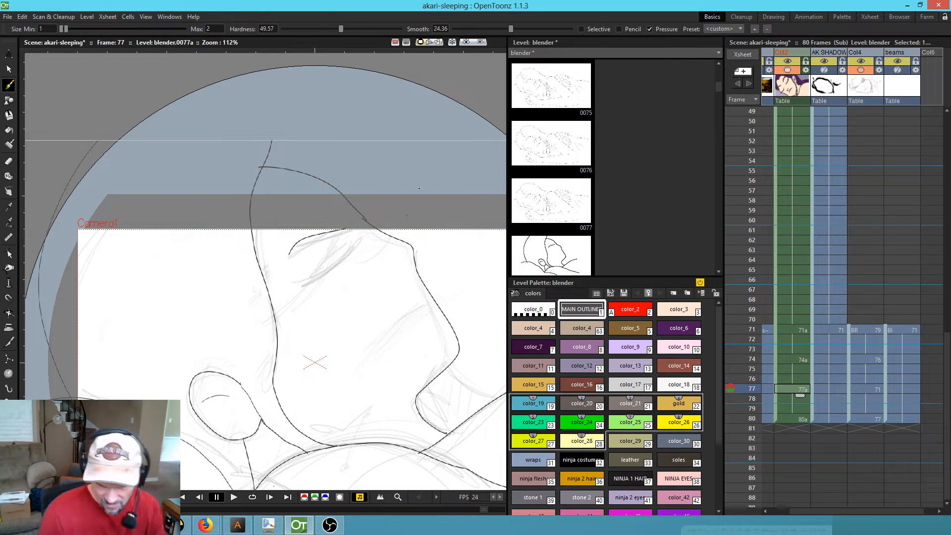
{"action": "left_click_drag", "start_coordinate": [356, 239], "coordinate": [308, 283]}
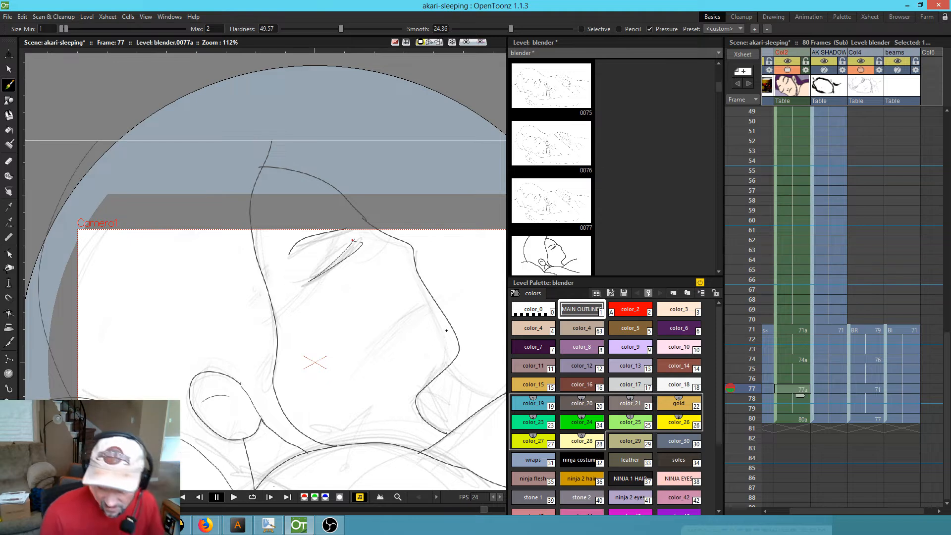
{"action": "left_click_drag", "start_coordinate": [395, 392], "coordinate": [324, 412]}
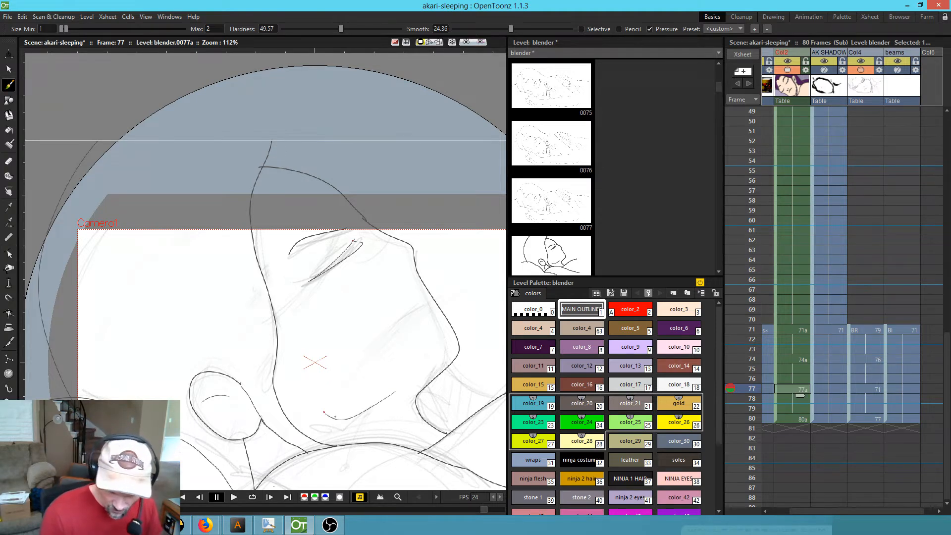
- Extend the shoulder lines on frame 77 out to the edge of the drawing area
{"action": "left_click_drag", "start_coordinate": [421, 358], "coordinate": [349, 191]}
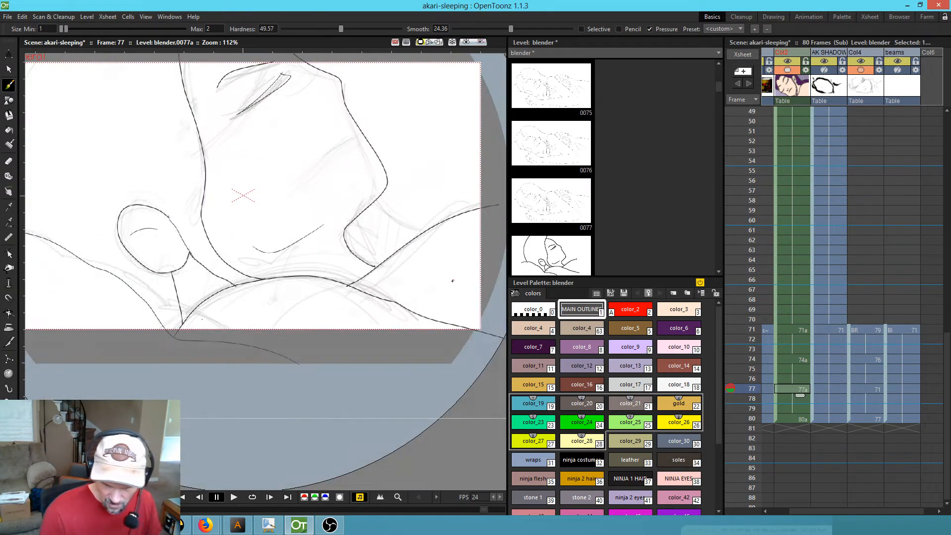
{"action": "left_click_drag", "start_coordinate": [435, 310], "coordinate": [314, 395]}
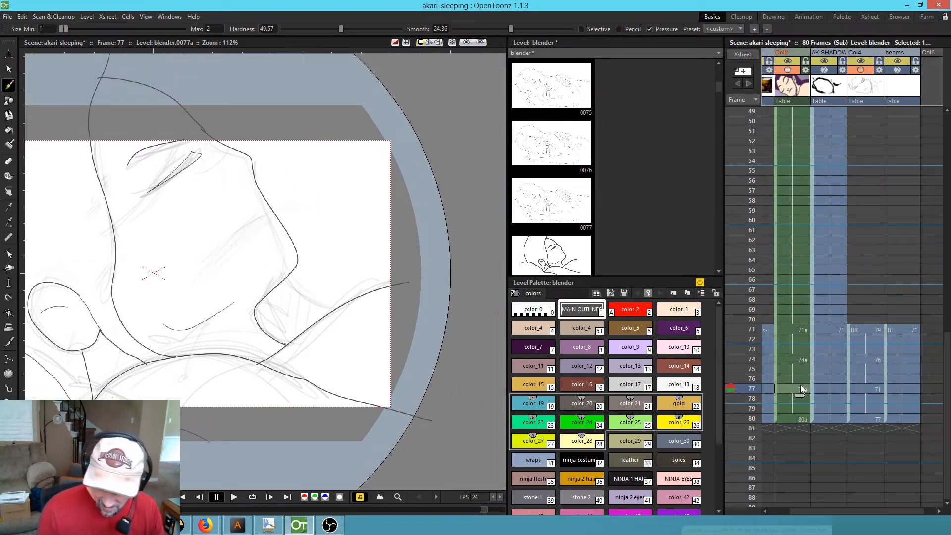
{"action": "scroll", "coordinate": [449, 308], "scroll_direction": "down", "scroll_amount": 4}
{"action": "left_click_drag", "start_coordinate": [449, 308], "coordinate": [351, 306]}
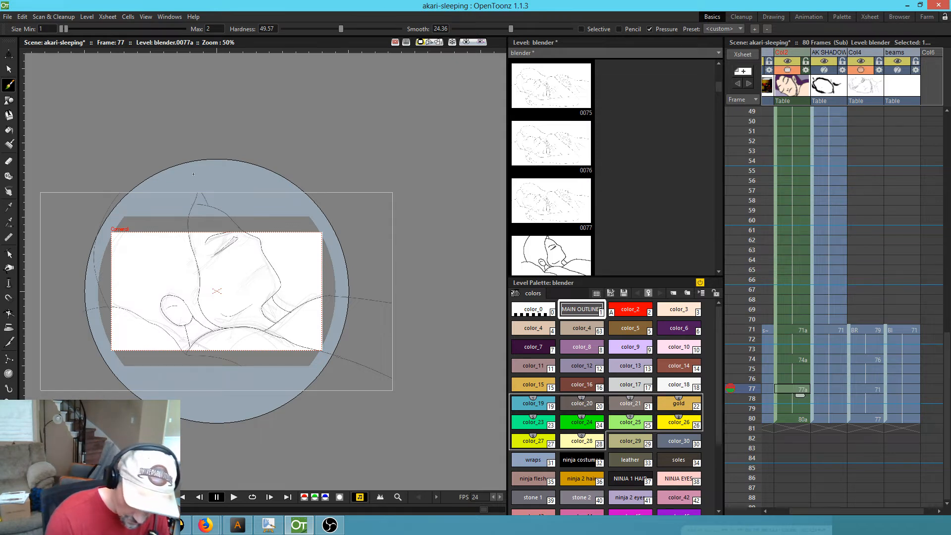
{"action": "left_click_drag", "start_coordinate": [345, 425], "coordinate": [378, 411]}
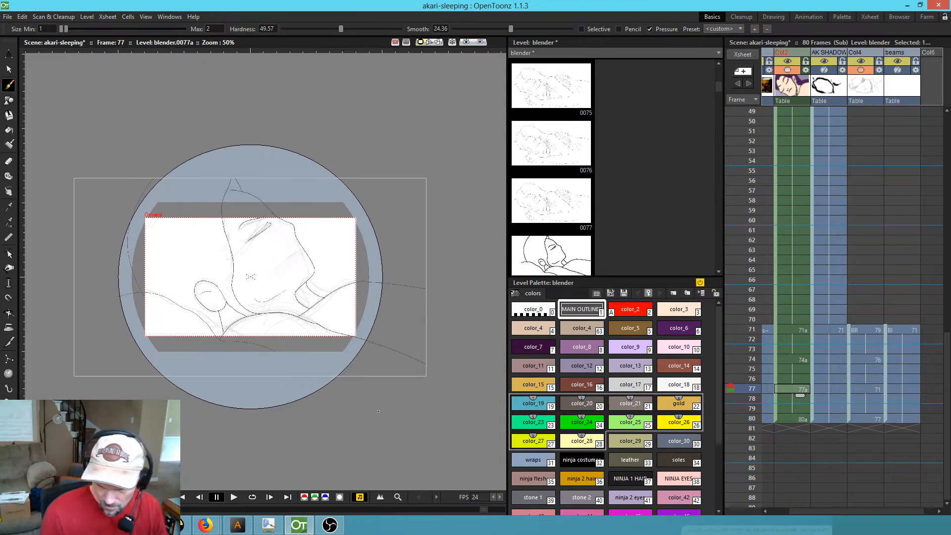
- On frame 80 of the blender level, ink the head outline, ear, neck, pillow edge and shoulder contours over the rough sketch
{"action": "left_click", "coordinate": [794, 419]}
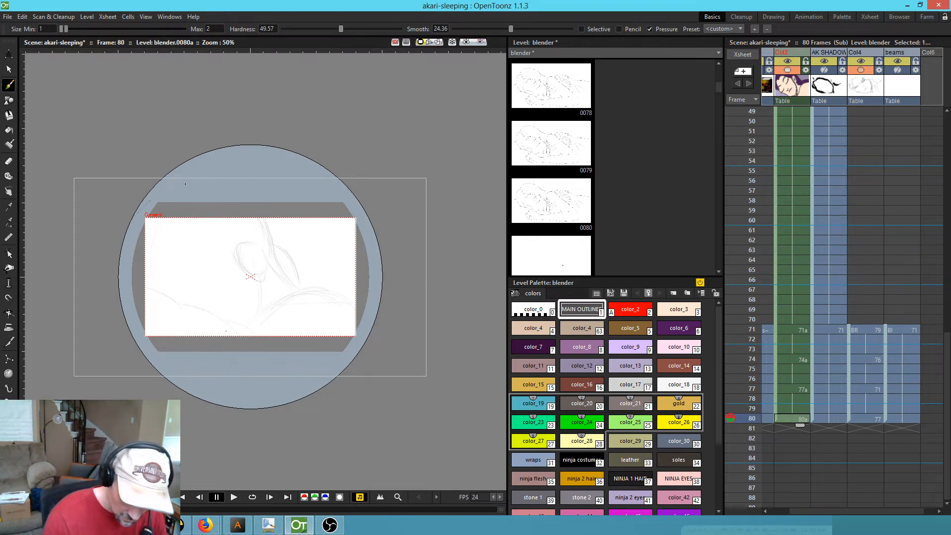
{"action": "left_click_drag", "start_coordinate": [261, 218], "coordinate": [277, 257]}
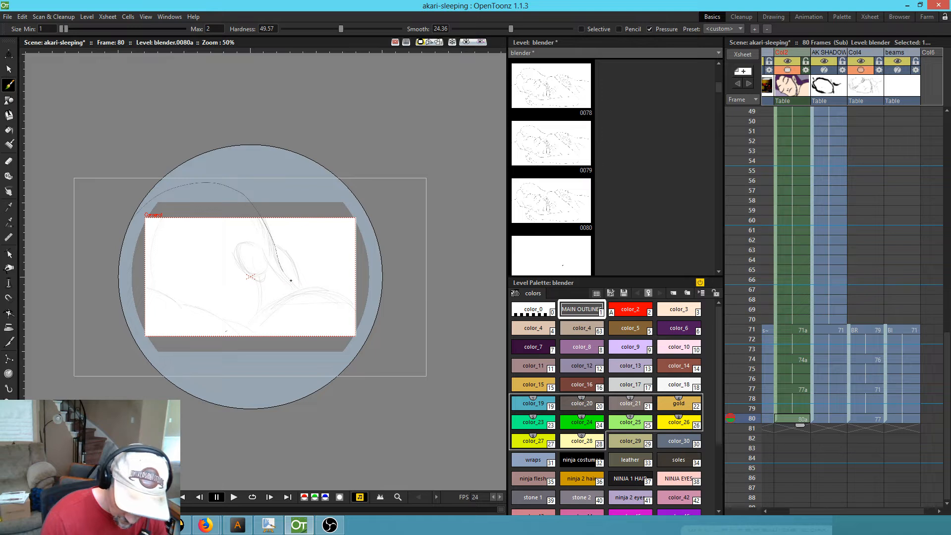
{"action": "left_click_drag", "start_coordinate": [307, 291], "coordinate": [308, 292]}
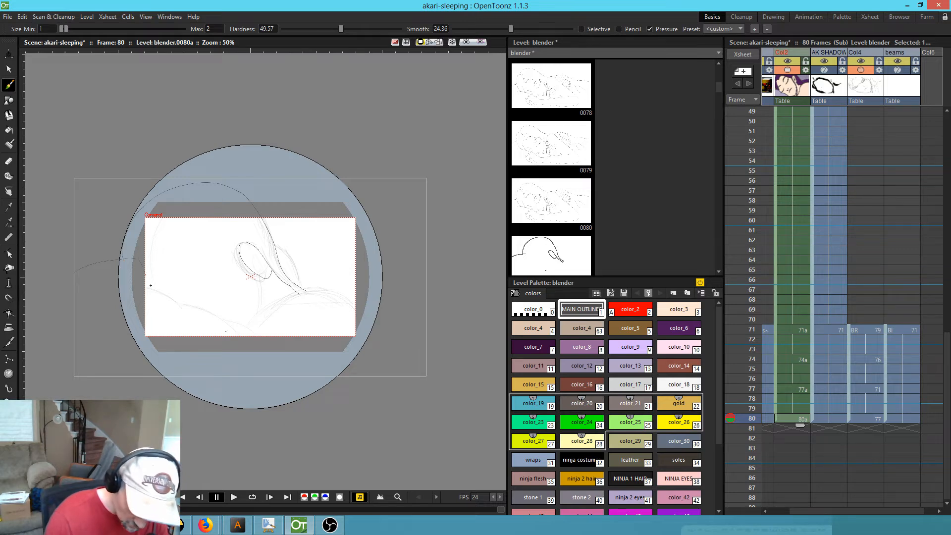
{"action": "left_click_drag", "start_coordinate": [199, 308], "coordinate": [261, 348]}
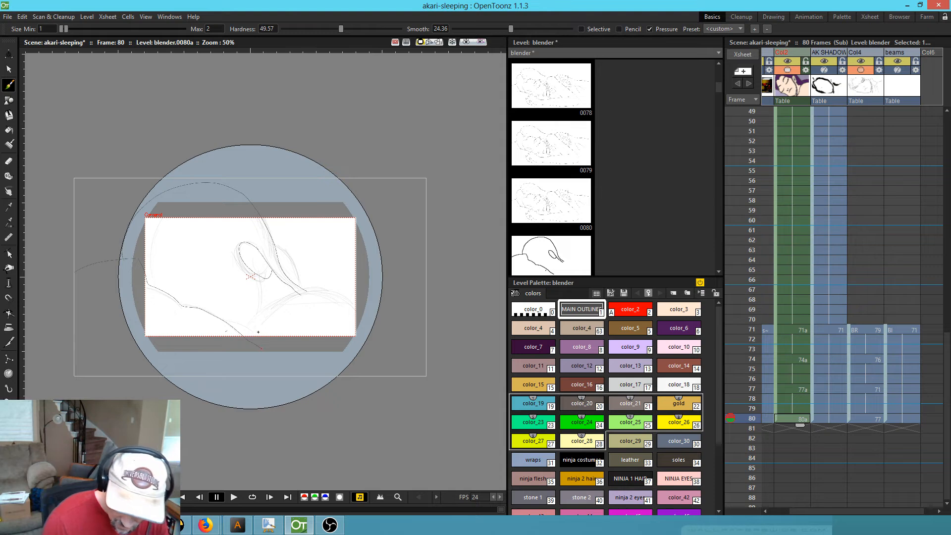
{"action": "mouse_move", "coordinate": [255, 323]}
{"action": "left_mouse_down"}
{"action": "mouse_move", "coordinate": [280, 299]}
{"action": "mouse_move", "coordinate": [324, 283]}
{"action": "mouse_move", "coordinate": [374, 296]}
{"action": "left_mouse_up"}
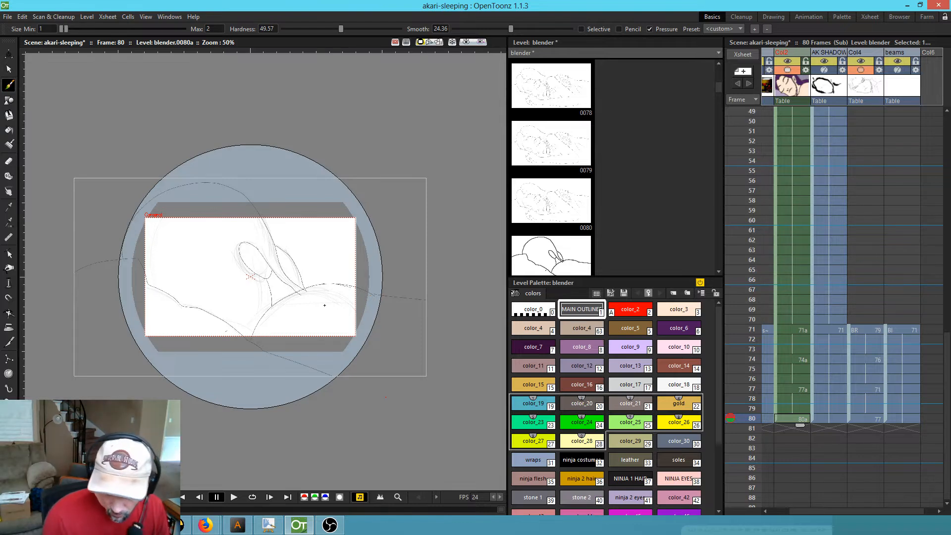
- Scrub back through the newly inked frames to review the motion and go to the AK SHADOW cell at frame 71
{"action": "left_click", "coordinate": [747, 393]}
{"action": "mouse_move", "coordinate": [746, 394]}
{"action": "left_mouse_down"}
{"action": "mouse_move", "coordinate": [742, 429]}
{"action": "mouse_move", "coordinate": [748, 332]}
{"action": "mouse_move", "coordinate": [735, 437]}
{"action": "mouse_move", "coordinate": [749, 330]}
{"action": "mouse_move", "coordinate": [746, 345]}
{"action": "left_mouse_up"}
{"action": "left_click", "coordinate": [840, 380]}
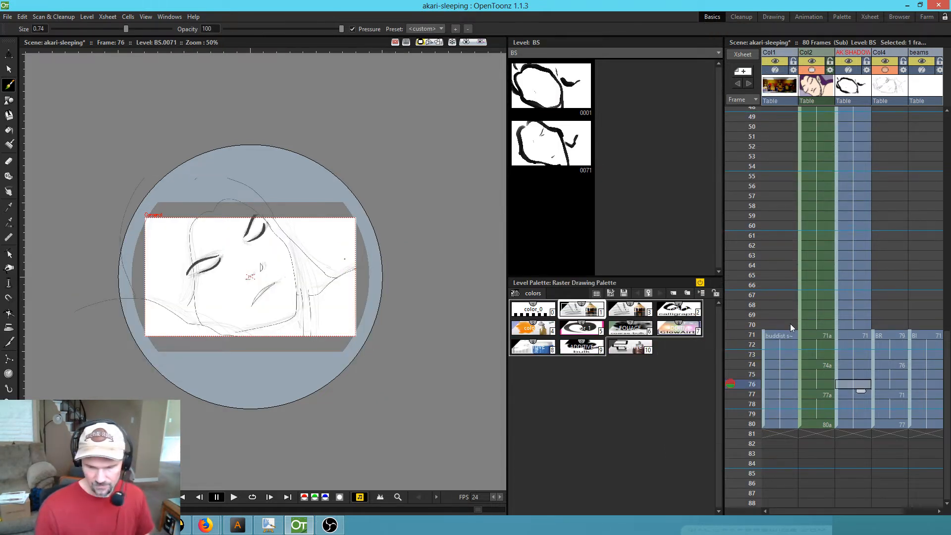
{"action": "left_click", "coordinate": [867, 336]}
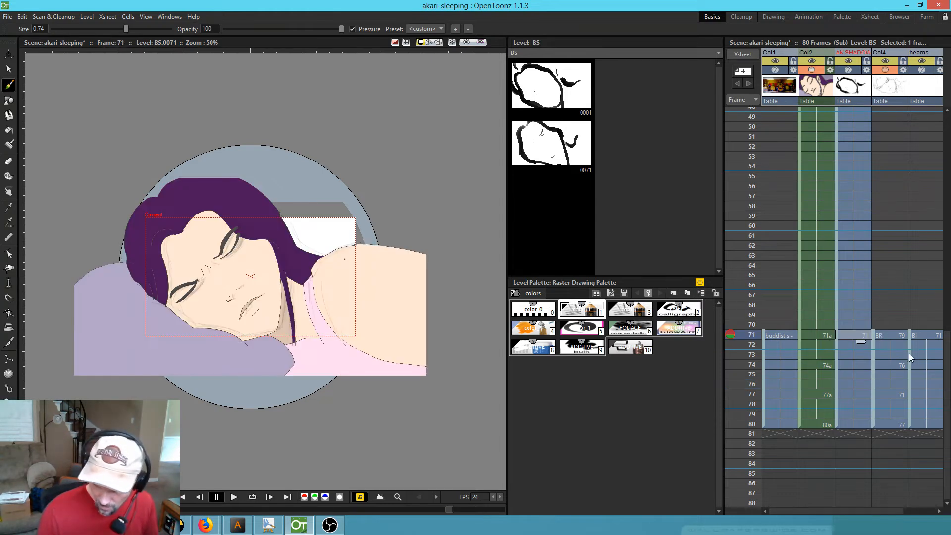
- Save the scene and go to the blender level's drawing 74a at frame 74
{"action": "key", "text": "ctrl+s"}
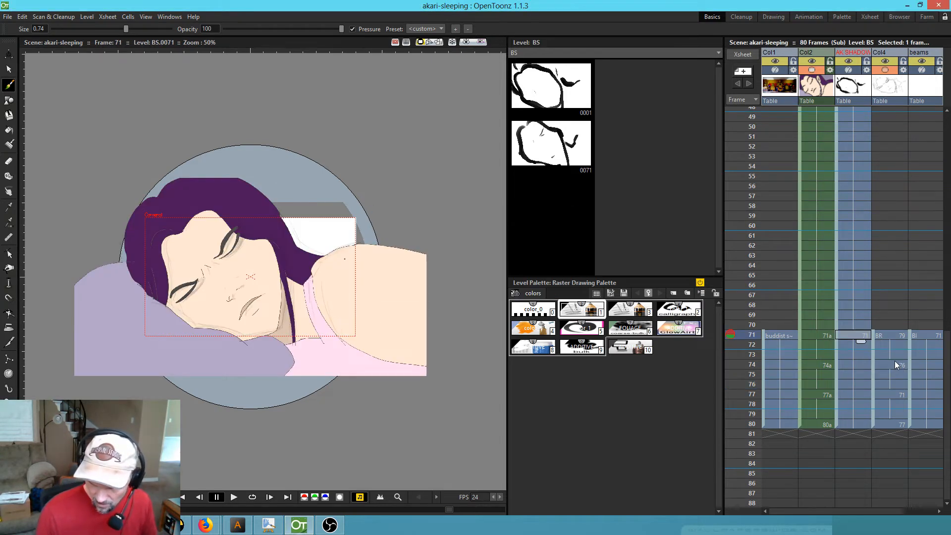
{"action": "left_click", "coordinate": [898, 365]}
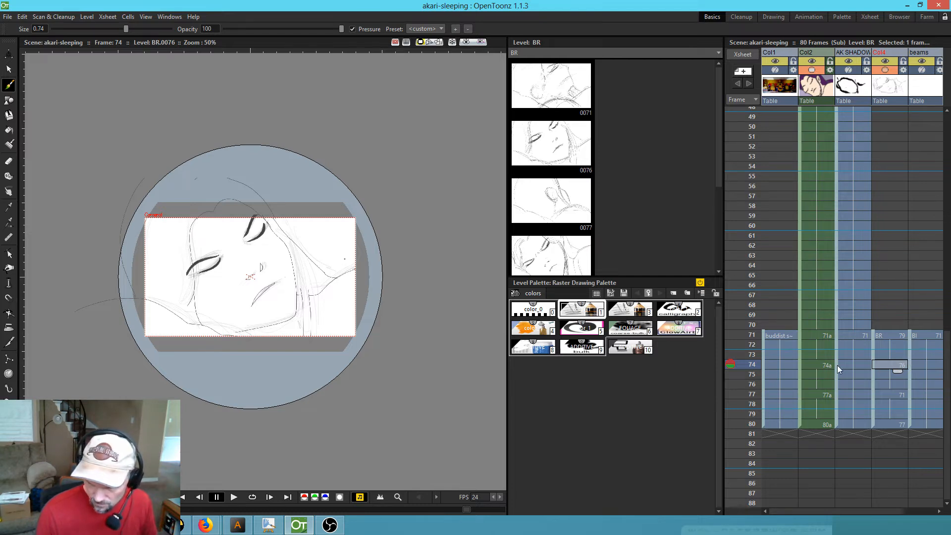
{"action": "left_click", "coordinate": [825, 367]}
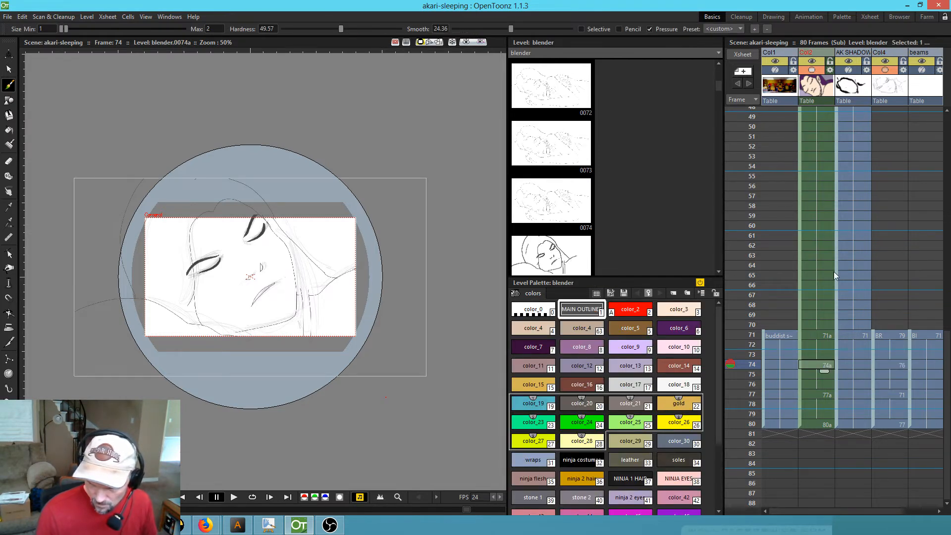
- Hide the rough sketch column to check the inked lines on frame 74, show it again and return to drawing 74a
{"action": "left_click", "coordinate": [887, 71]}
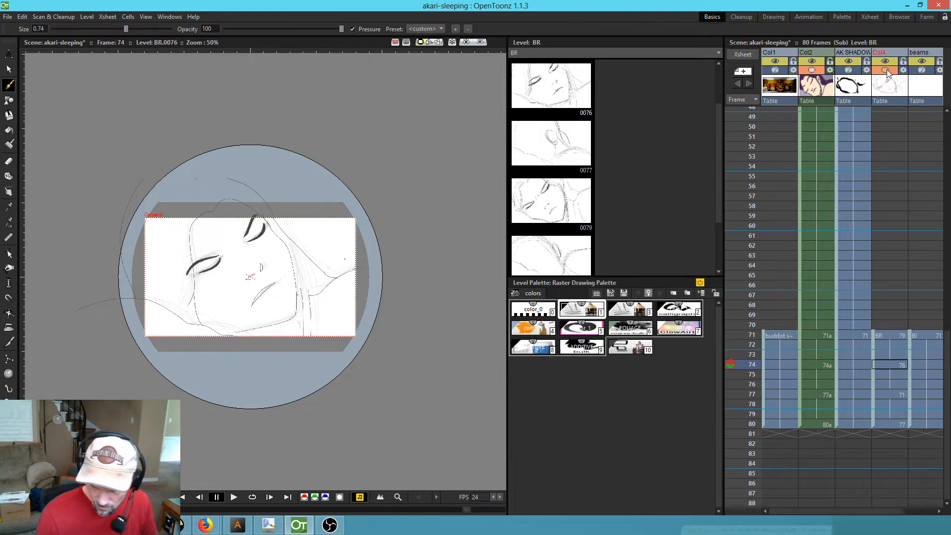
{"action": "left_click", "coordinate": [885, 70]}
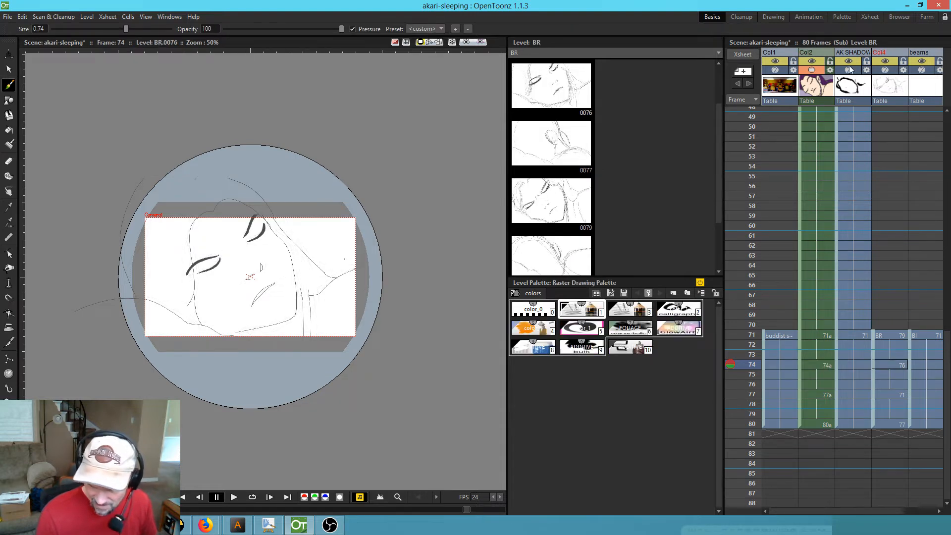
{"action": "left_click", "coordinate": [885, 365]}
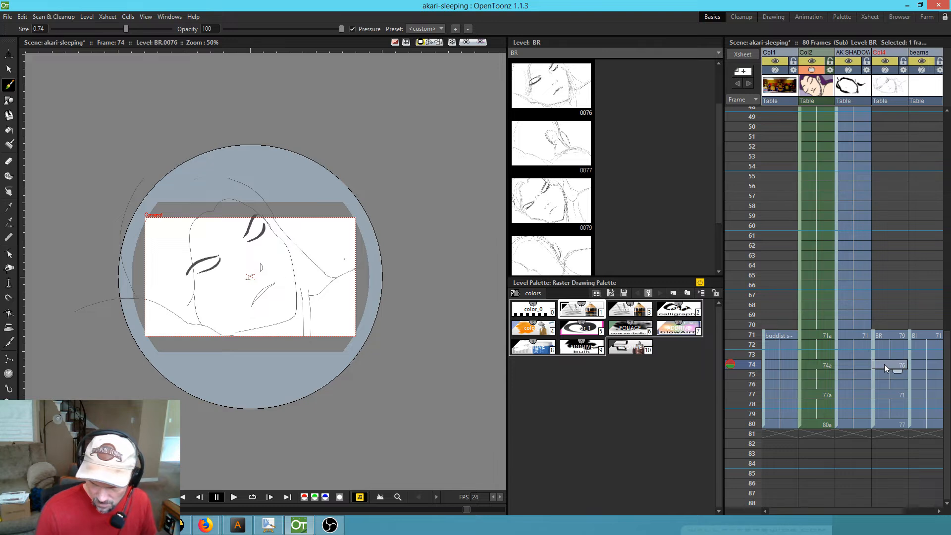
{"action": "left_click", "coordinate": [886, 70]}
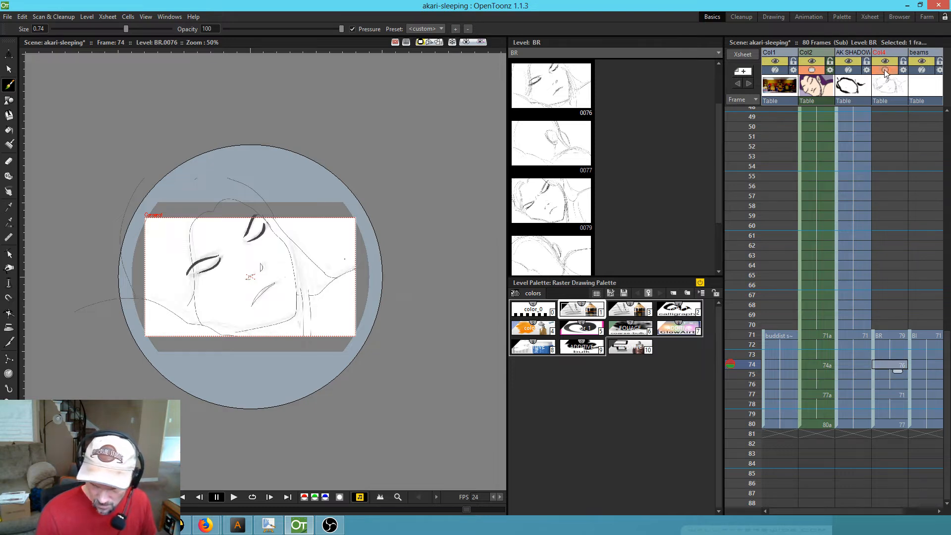
{"action": "left_click", "coordinate": [821, 364]}
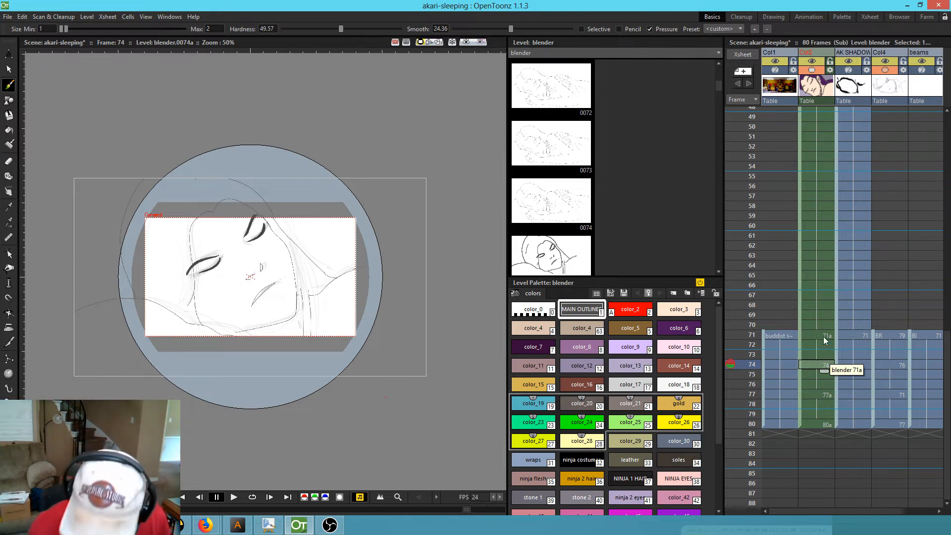
- Pick up the purple hair colour, color_6, from the painted drawing 71a and go to drawing 74a
{"action": "left_click_drag", "start_coordinate": [857, 357], "coordinate": [861, 351]}
{"action": "left_click", "coordinate": [807, 329]}
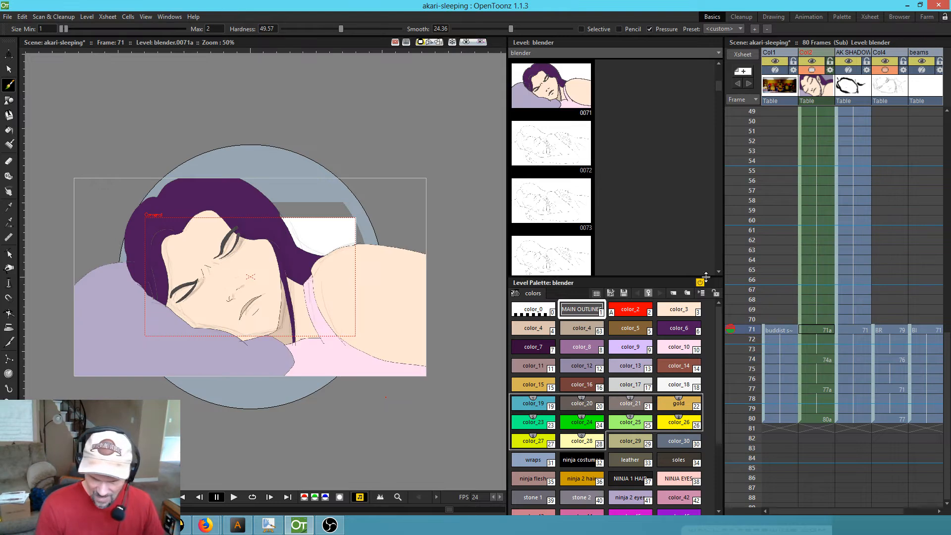
{"action": "key", "text": "k"}
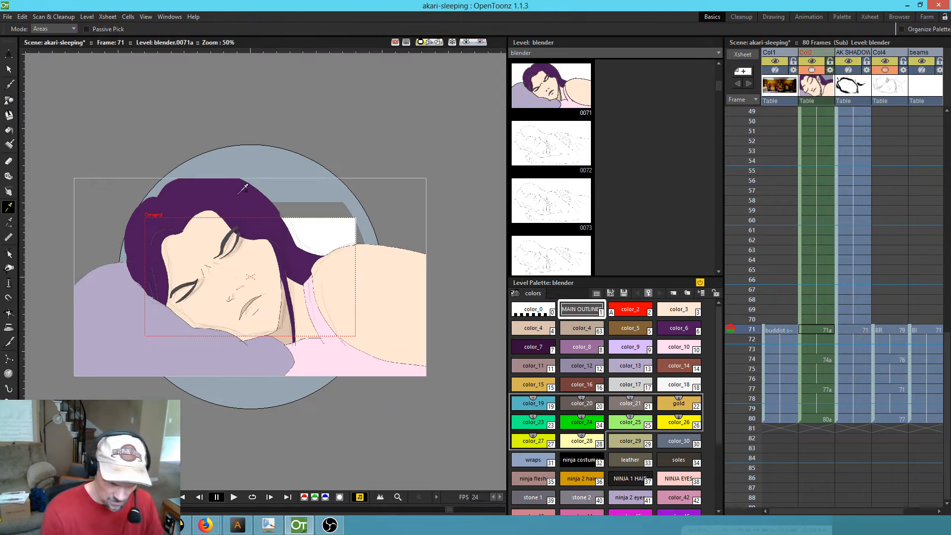
{"action": "left_click", "coordinate": [242, 192]}
{"action": "key", "text": "period"}
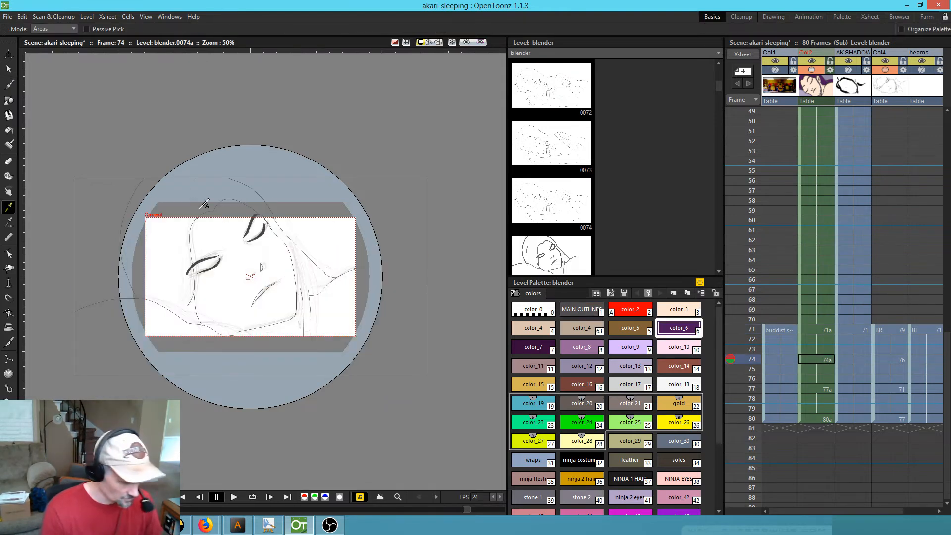
- Try to fill the hair above the forehead on frame 74 with color_6, and undo the fill
{"action": "key", "text": "f"}
{"action": "left_click", "coordinate": [223, 187]}
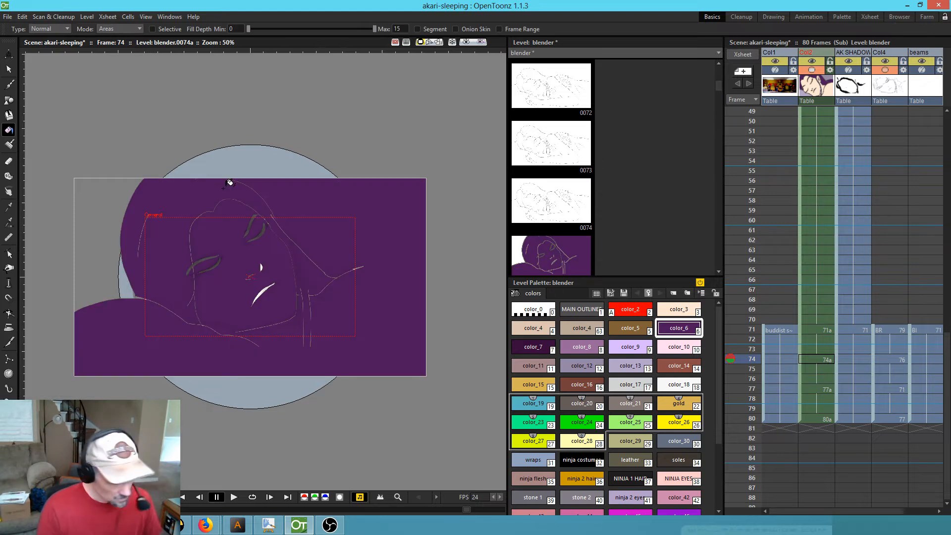
{"action": "key", "text": "ctrl+z"}
- Close the gap in the hair outline near the upper eye on frame 74 with a short brush stroke
{"action": "left_click_drag", "start_coordinate": [246, 249], "coordinate": [343, 284]}
{"action": "key", "text": "shift+space"}
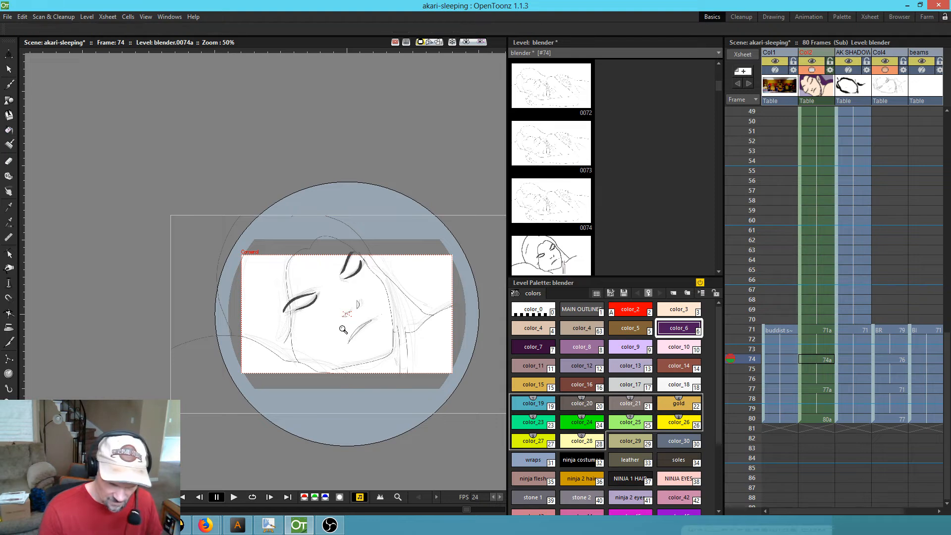
{"action": "left_click_drag", "start_coordinate": [368, 365], "coordinate": [271, 374]}
{"action": "left_click_drag", "start_coordinate": [257, 323], "coordinate": [384, 422]}
{"action": "left_click_drag", "start_coordinate": [362, 336], "coordinate": [408, 370]}
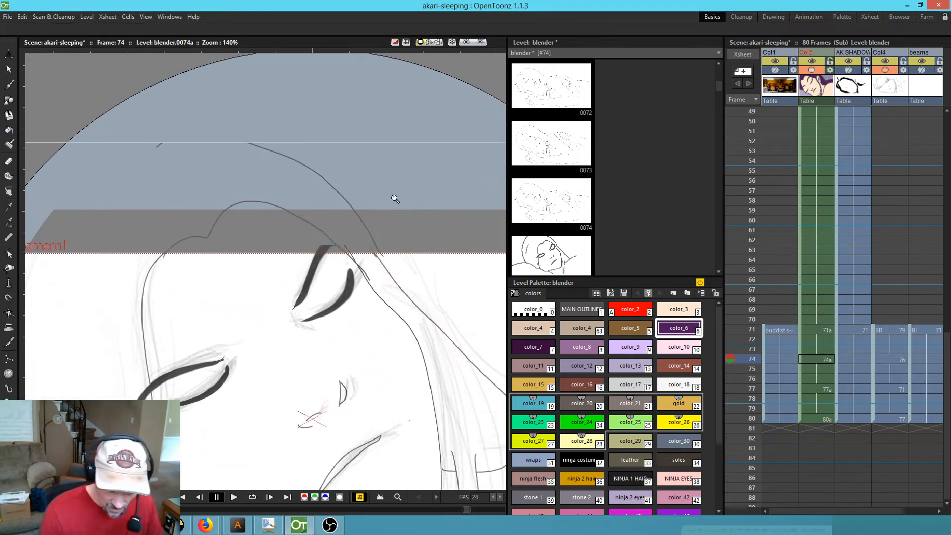
{"action": "key", "text": "b"}
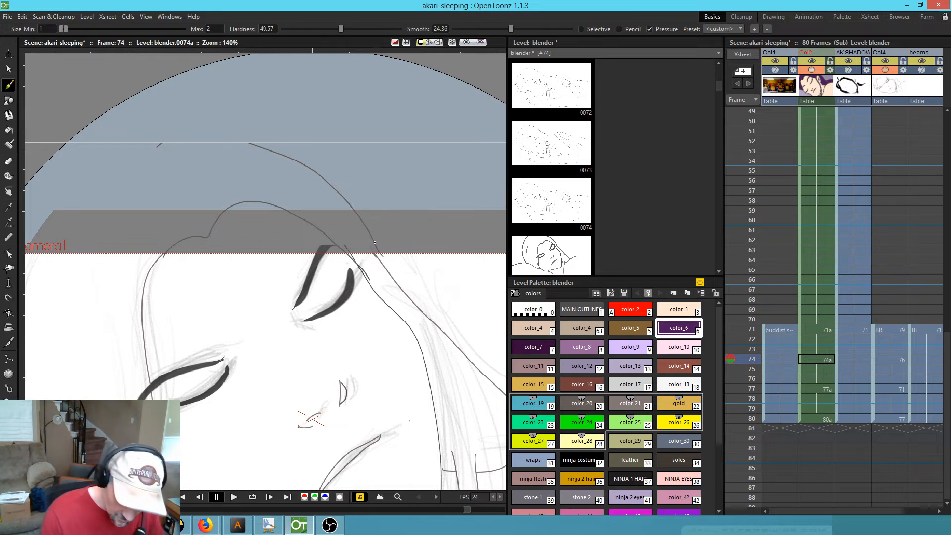
{"action": "left_click_drag", "start_coordinate": [383, 263], "coordinate": [385, 267]}
{"action": "mouse_move", "coordinate": [234, 396]}
{"action": "left_mouse_down"}
{"action": "mouse_move", "coordinate": [449, 321]}
{"action": "mouse_move", "coordinate": [440, 357]}
{"action": "mouse_move", "coordinate": [418, 230]}
{"action": "left_mouse_up"}
{"action": "left_click_drag", "start_coordinate": [361, 279], "coordinate": [279, 299]}
- Try to fill the hair beside the face with color_6, and undo the fill
{"action": "key", "text": "f"}
{"action": "left_click", "coordinate": [200, 278]}
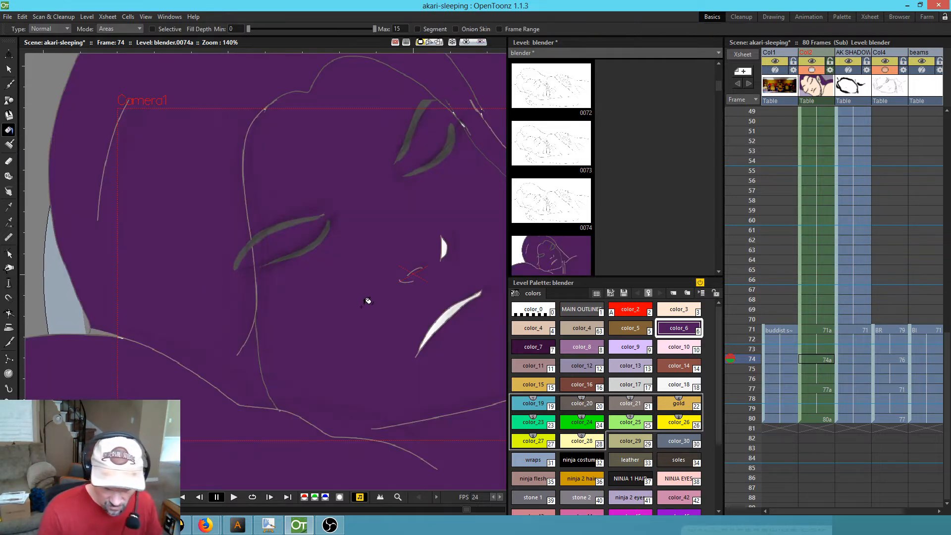
{"action": "key", "text": "ctrl+z"}
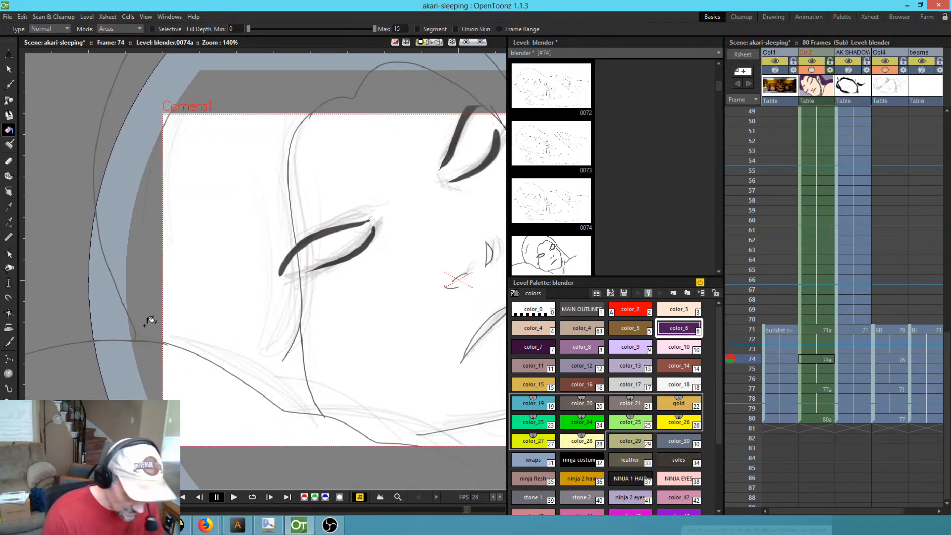
- Examine the hair, face, neck and pillow outlines on frame 74 for gaps that let the fill leak
{"action": "key", "text": "b"}
{"action": "left_click_drag", "start_coordinate": [386, 229], "coordinate": [276, 378]}
{"action": "left_click_drag", "start_coordinate": [321, 274], "coordinate": [419, 297]}
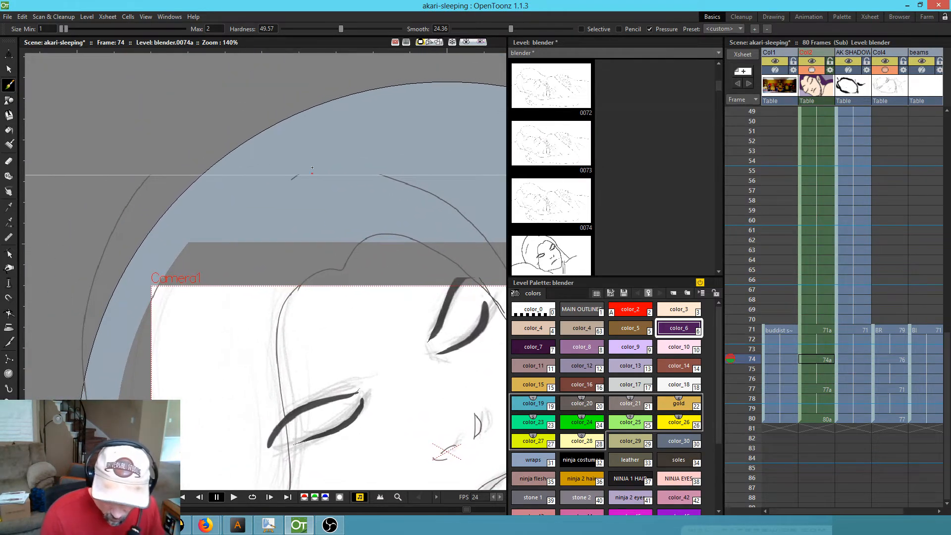
{"action": "left_click_drag", "start_coordinate": [421, 260], "coordinate": [220, 108]}
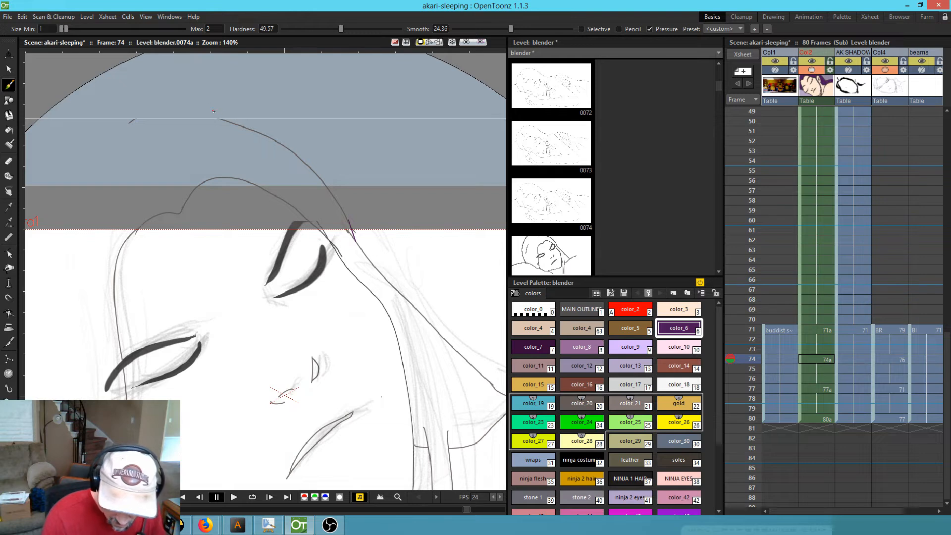
{"action": "left_click_drag", "start_coordinate": [453, 379], "coordinate": [432, 202]}
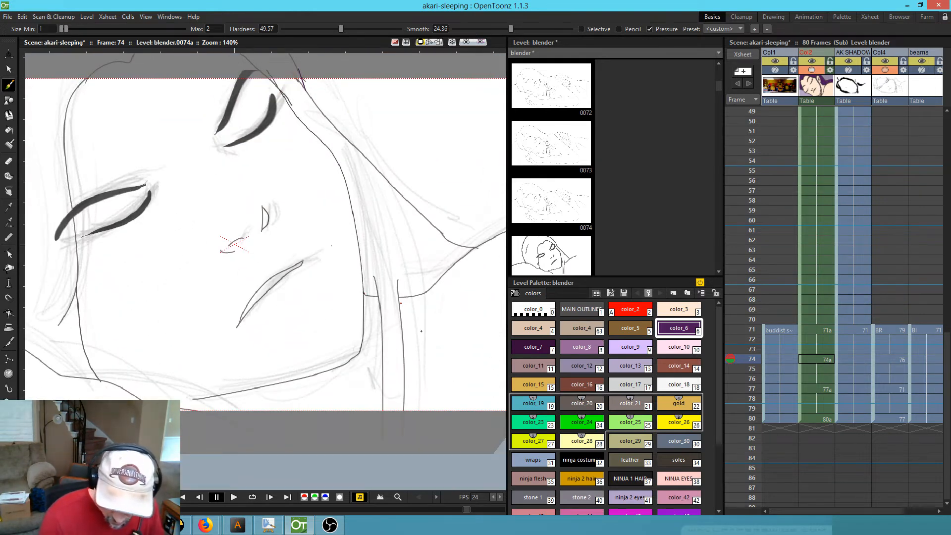
{"action": "left_click_drag", "start_coordinate": [272, 133], "coordinate": [399, 263]}
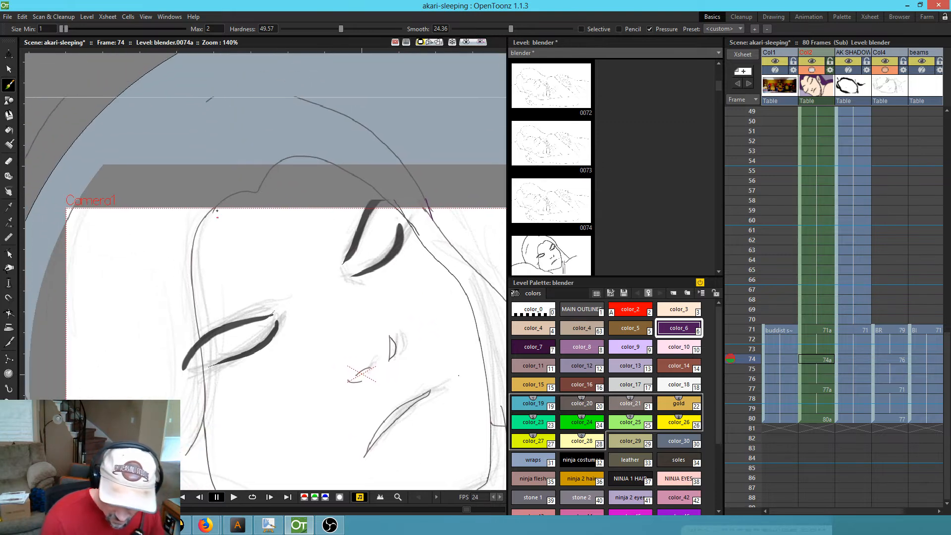
{"action": "left_click_drag", "start_coordinate": [208, 413], "coordinate": [217, 205]}
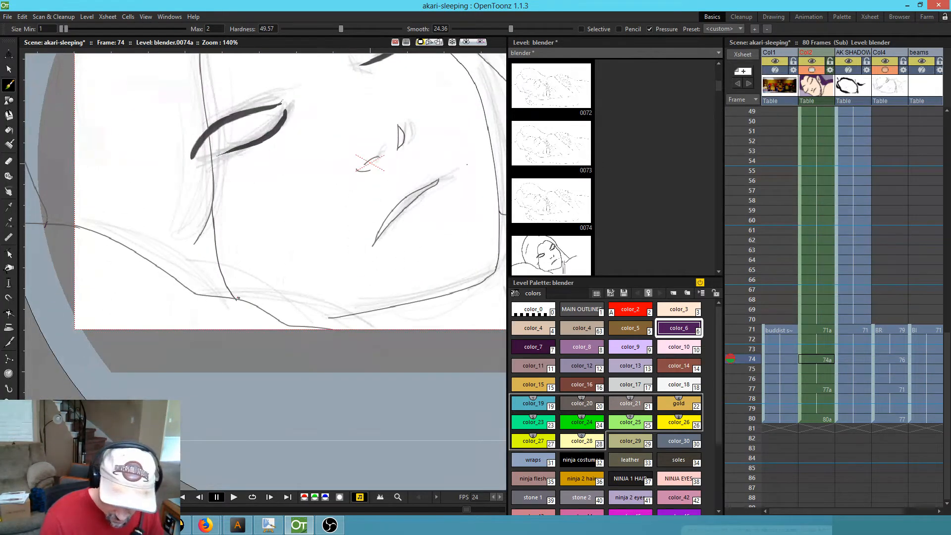
- Try to fill the area where the face outline meets the pillow with color_6, and undo the fill
{"action": "key", "text": "f"}
{"action": "left_click", "coordinate": [216, 267]}
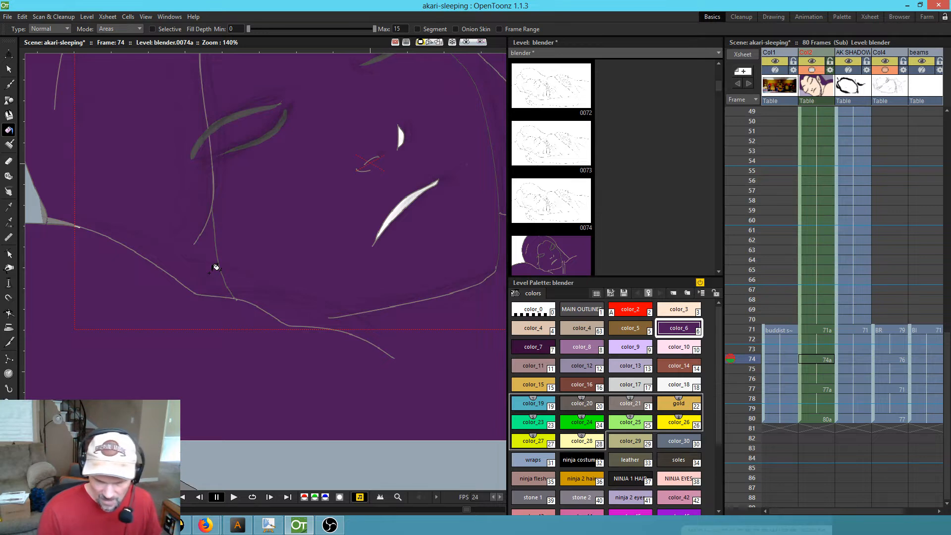
{"action": "key", "text": "ctrl+z"}
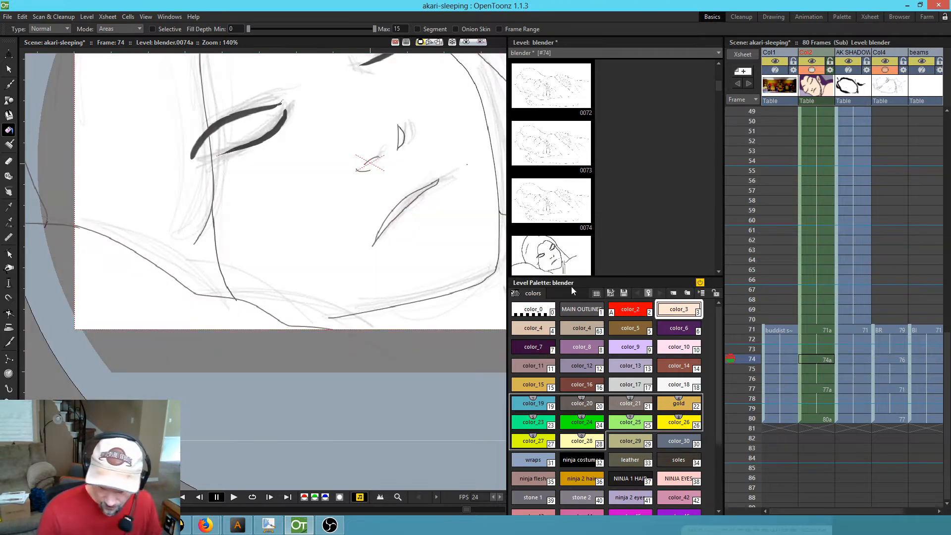
- Try to fill the face on frame 74 with the skin colour color_3, undoing each fill
{"action": "left_click", "coordinate": [349, 261]}
{"action": "key", "text": "ctrl+z"}
{"action": "mouse_move", "coordinate": [409, 265]}
{"action": "left_mouse_down"}
{"action": "mouse_move", "coordinate": [369, 318]}
{"action": "mouse_move", "coordinate": [392, 288]}
{"action": "left_mouse_up"}
{"action": "scroll", "coordinate": [395, 239], "scroll_direction": "down", "scroll_amount": 1}
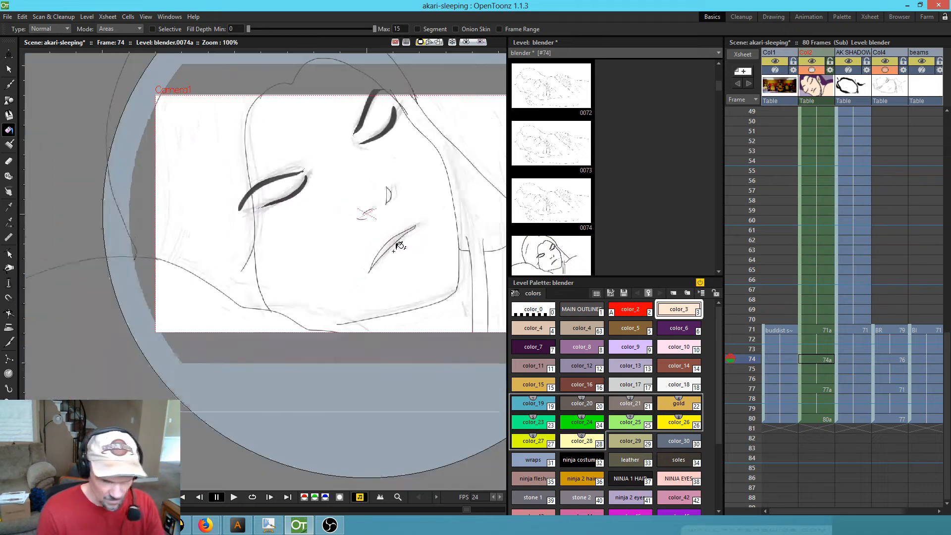
{"action": "left_click", "coordinate": [409, 268]}
{"action": "key", "text": "ctrl+z"}
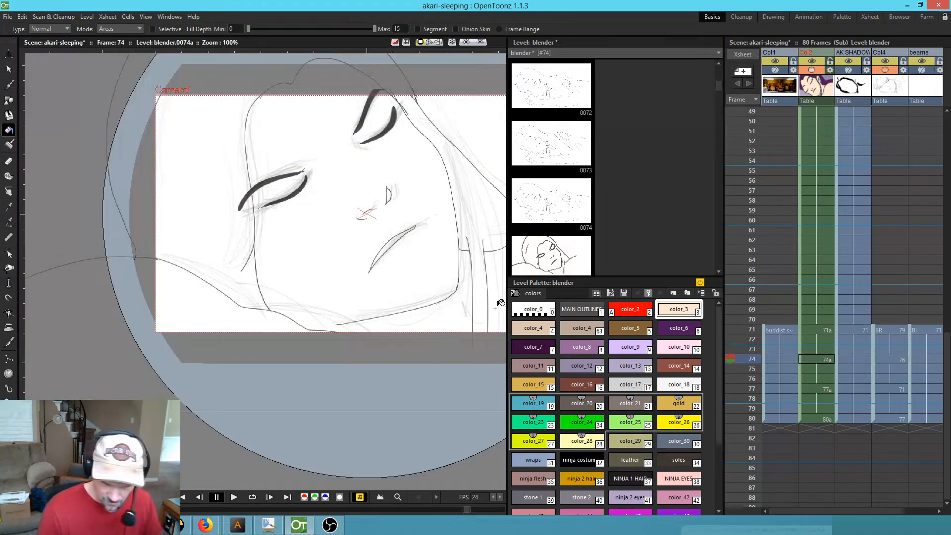
- Using the MAIN OUTLINE colour, extend the line beneath the chin down to the lower edge of frame 74's drawing area
{"action": "left_click_drag", "start_coordinate": [431, 371], "coordinate": [298, 368]}
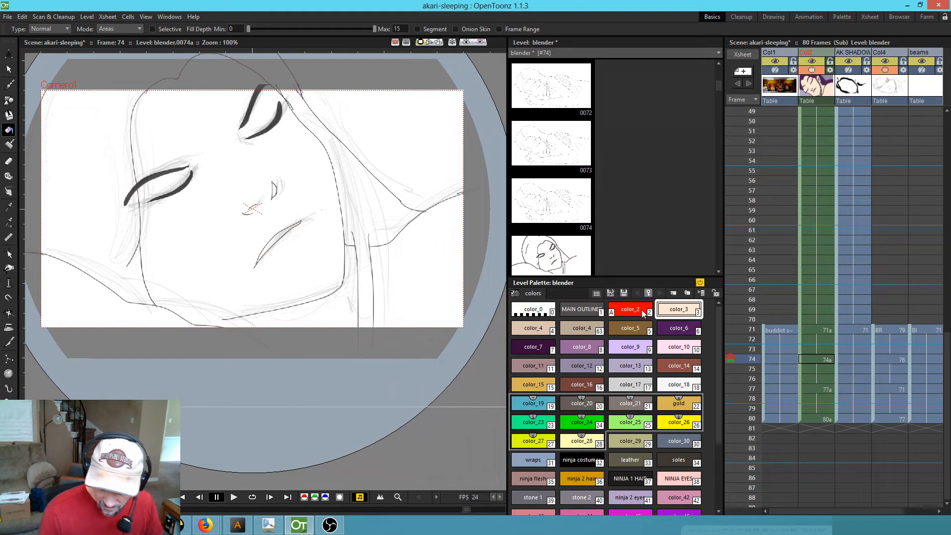
{"action": "left_click", "coordinate": [679, 336]}
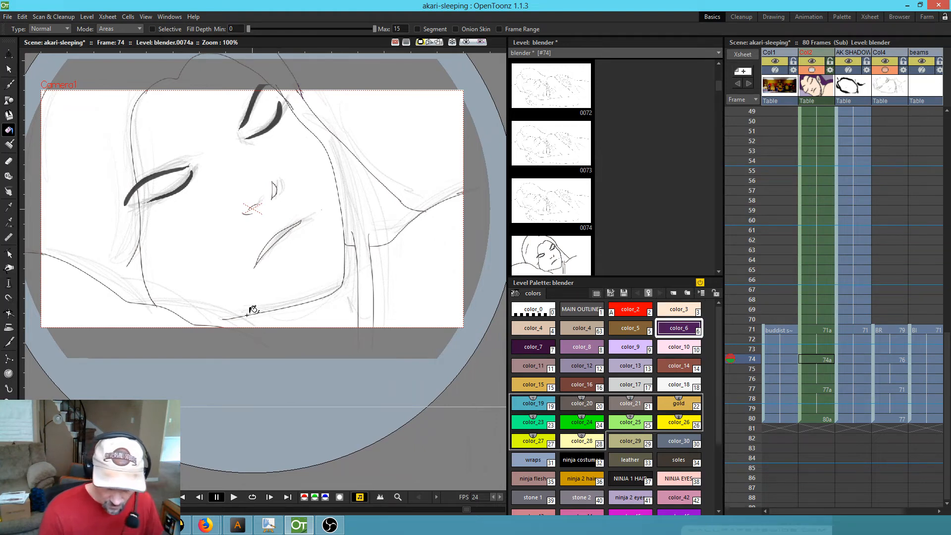
{"action": "left_click_drag", "start_coordinate": [361, 329], "coordinate": [405, 294]}
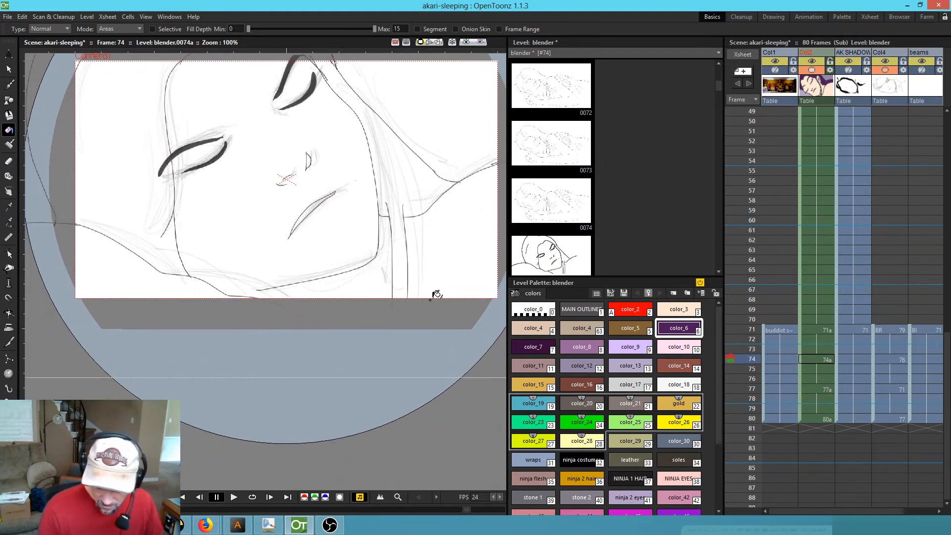
{"action": "left_click", "coordinate": [581, 309]}
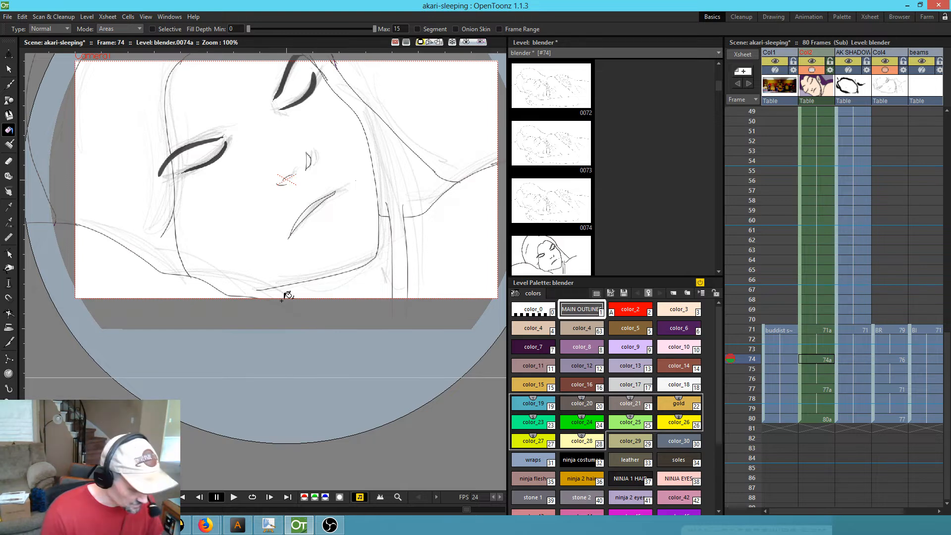
{"action": "key", "text": "b"}
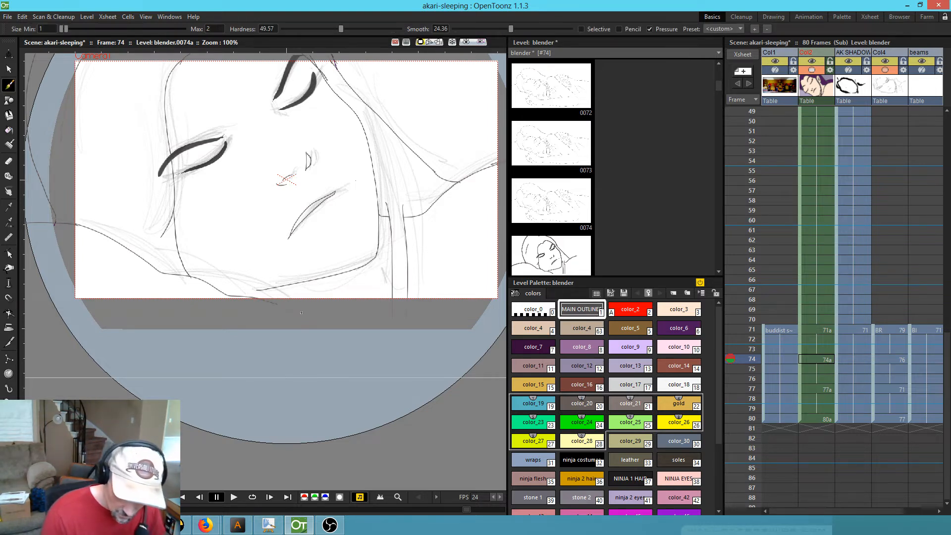
{"action": "left_click_drag", "start_coordinate": [344, 341], "coordinate": [389, 377]}
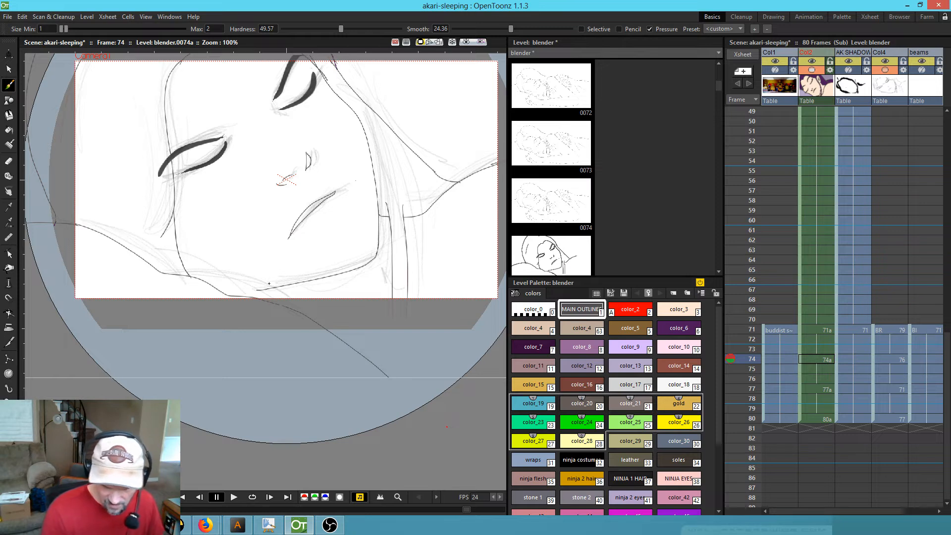
- Extend the shoulder line on frame 74 out to the side edge of the drawing area
{"action": "left_click_drag", "start_coordinate": [392, 297], "coordinate": [290, 327]}
{"action": "left_click_drag", "start_coordinate": [403, 280], "coordinate": [279, 352]}
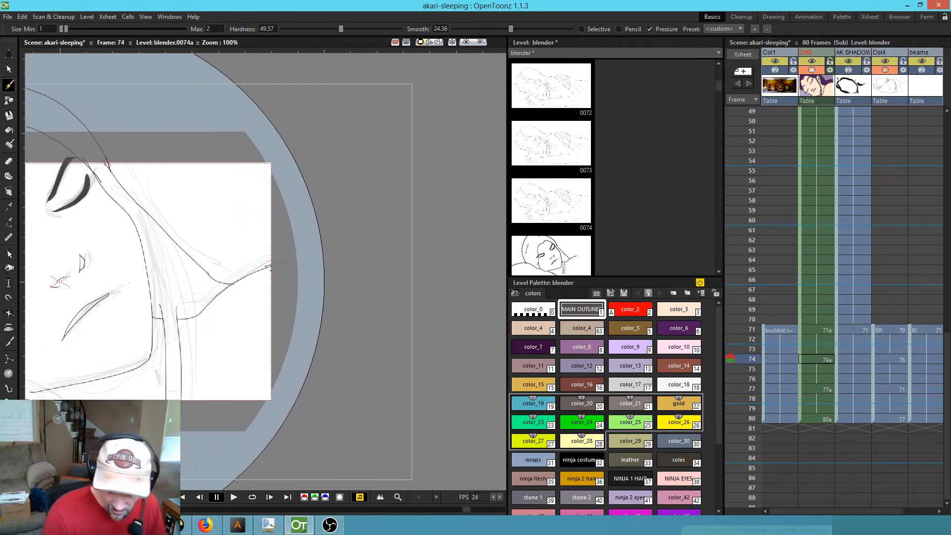
{"action": "left_click_drag", "start_coordinate": [266, 268], "coordinate": [412, 248]}
- Try to fill the face and neck on frame 74 with the skin colour color_3, and undo the fill
{"action": "mouse_move", "coordinate": [190, 250]}
{"action": "left_mouse_down"}
{"action": "mouse_move", "coordinate": [225, 243]}
{"action": "mouse_move", "coordinate": [427, 284]}
{"action": "mouse_move", "coordinate": [244, 240]}
{"action": "mouse_move", "coordinate": [329, 166]}
{"action": "mouse_move", "coordinate": [251, 143]}
{"action": "left_mouse_up"}
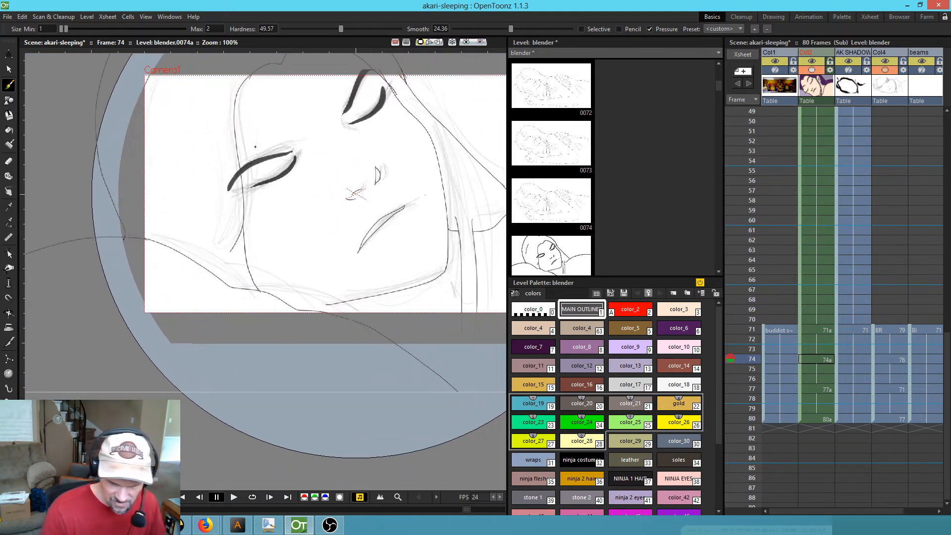
{"action": "left_click_drag", "start_coordinate": [392, 316], "coordinate": [287, 353]}
{"action": "left_click", "coordinate": [679, 309]}
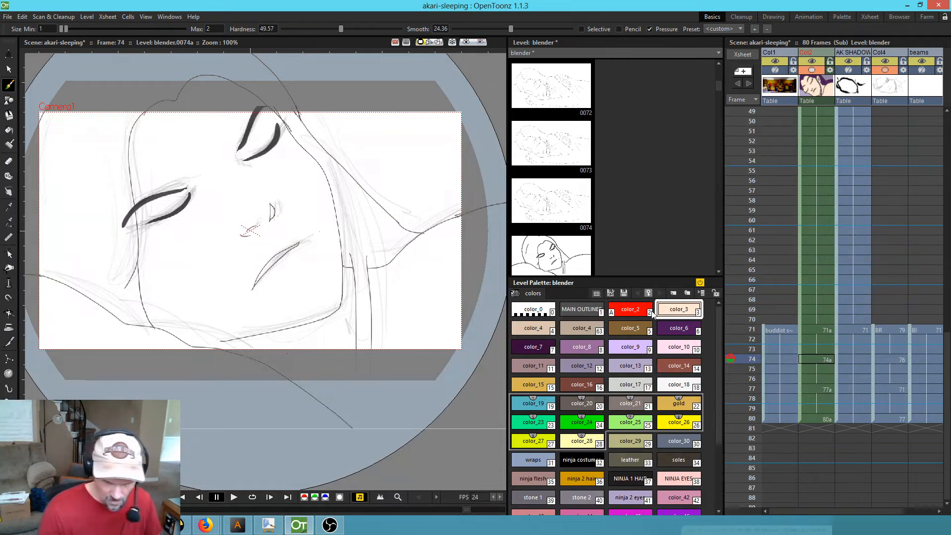
{"action": "key", "text": "f"}
{"action": "left_click", "coordinate": [233, 300]}
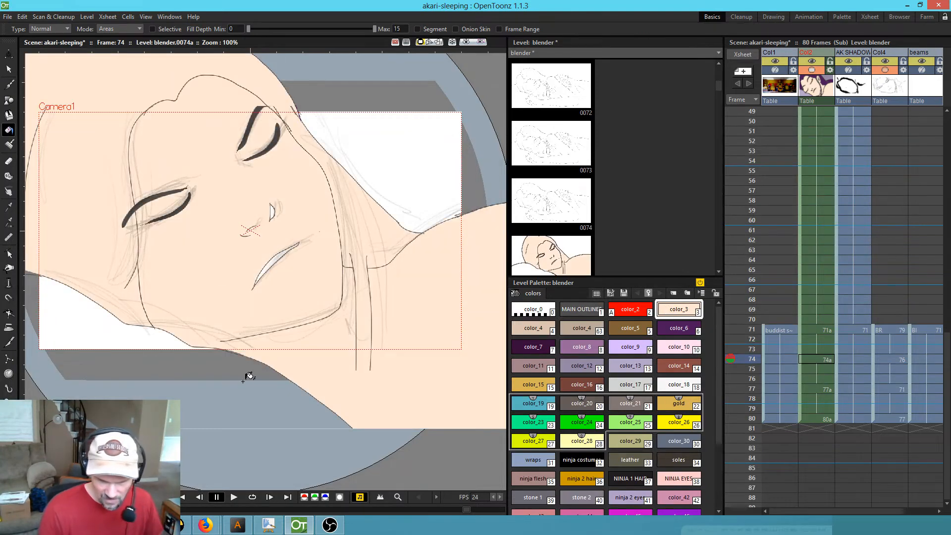
{"action": "key", "text": "ctrl+z"}
- Try to fill the shoulder area on frame 74 with color_3, and undo that fill
{"action": "left_click_drag", "start_coordinate": [249, 376], "coordinate": [339, 401]}
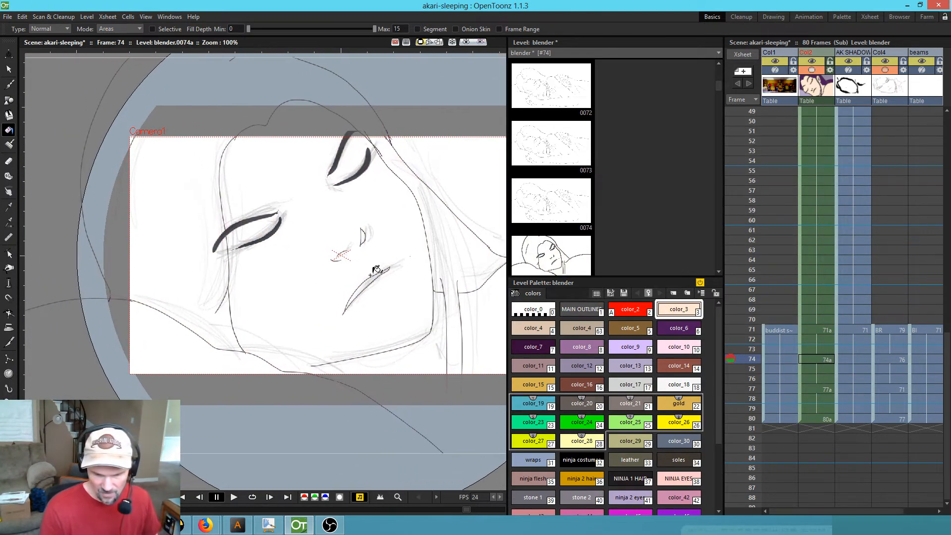
{"action": "left_click_drag", "start_coordinate": [437, 388], "coordinate": [320, 358]}
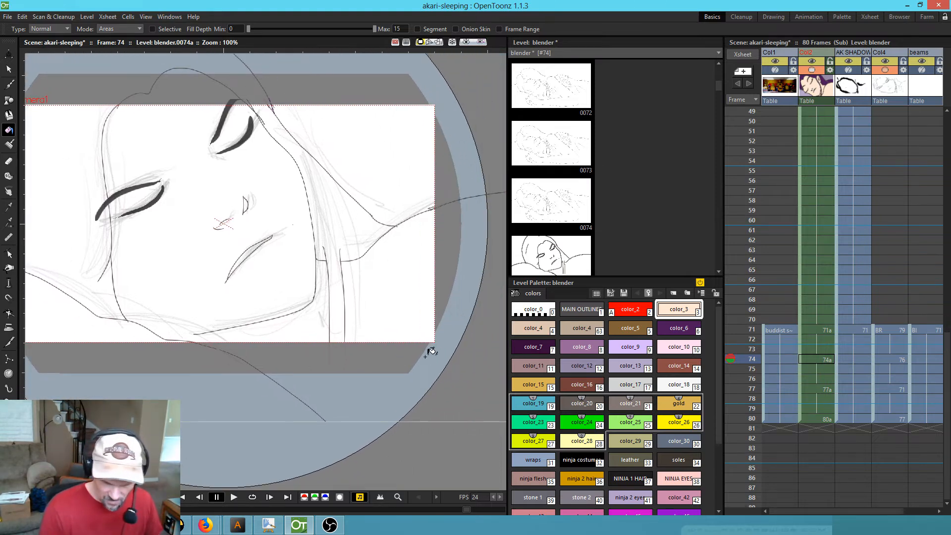
{"action": "left_click_drag", "start_coordinate": [408, 314], "coordinate": [471, 360]}
{"action": "left_click_drag", "start_coordinate": [206, 212], "coordinate": [317, 259]}
{"action": "left_click_drag", "start_coordinate": [374, 342], "coordinate": [309, 262]}
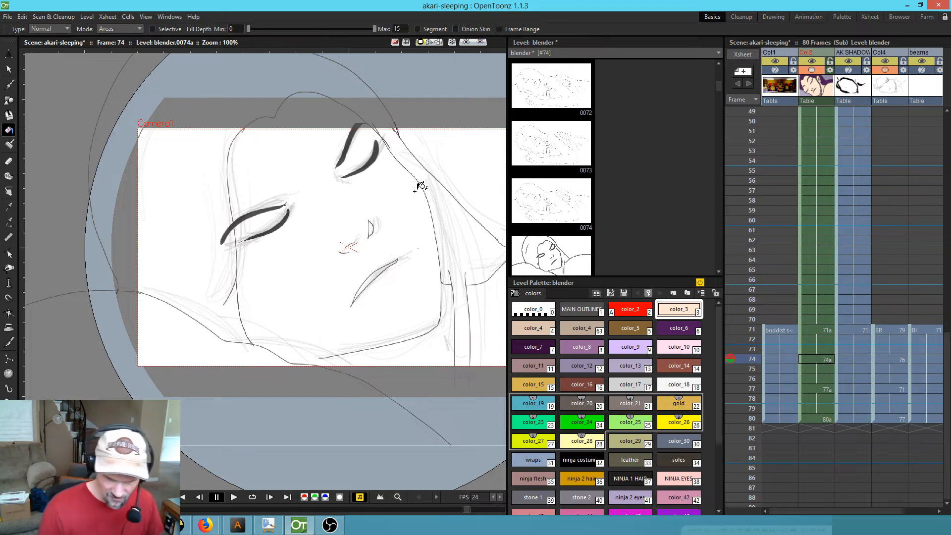
{"action": "left_click_drag", "start_coordinate": [450, 350], "coordinate": [400, 306]}
{"action": "left_click_drag", "start_coordinate": [427, 399], "coordinate": [304, 389]}
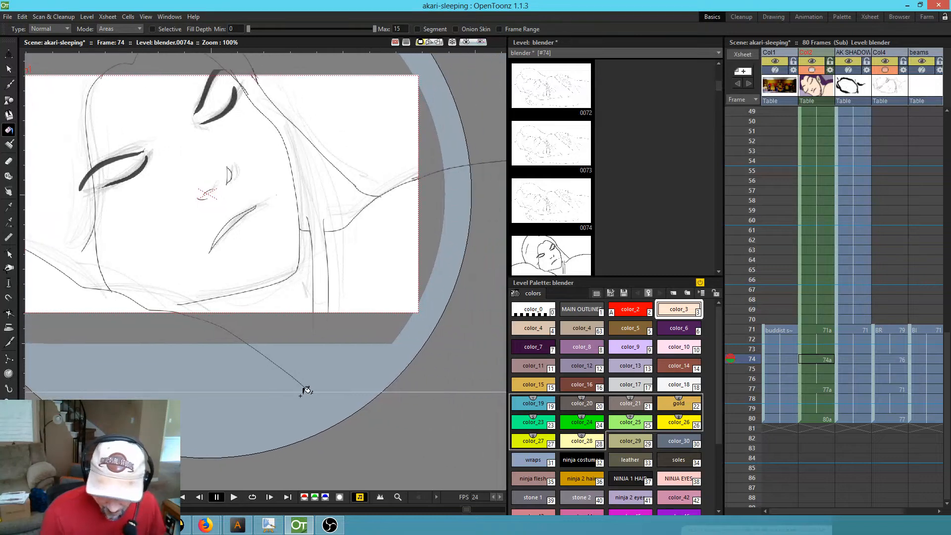
{"action": "left_click", "coordinate": [378, 260]}
{"action": "key", "text": "ctrl+z"}
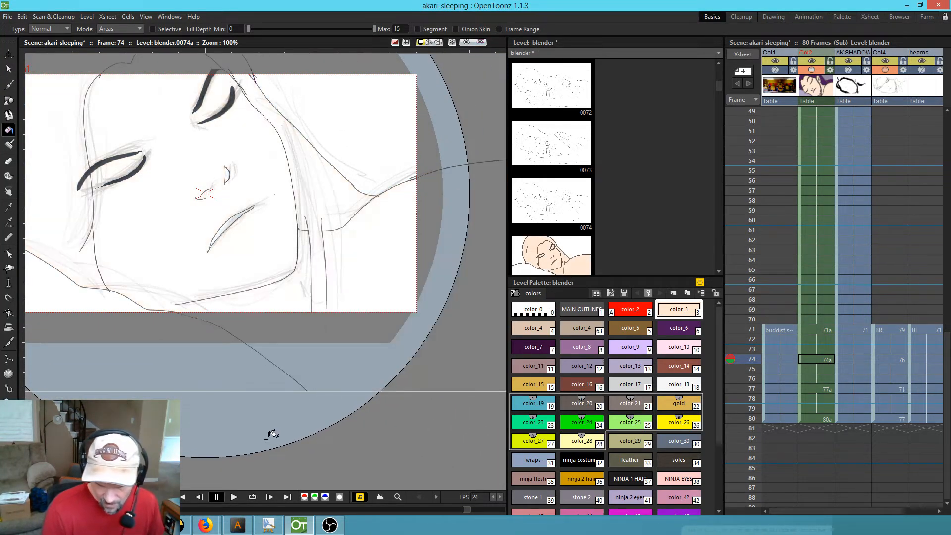
- Using MAIN OUTLINE, brush two curved strap lines from the top of the shoulder down to the drawing area's lower edge
{"action": "left_click", "coordinate": [585, 311]}
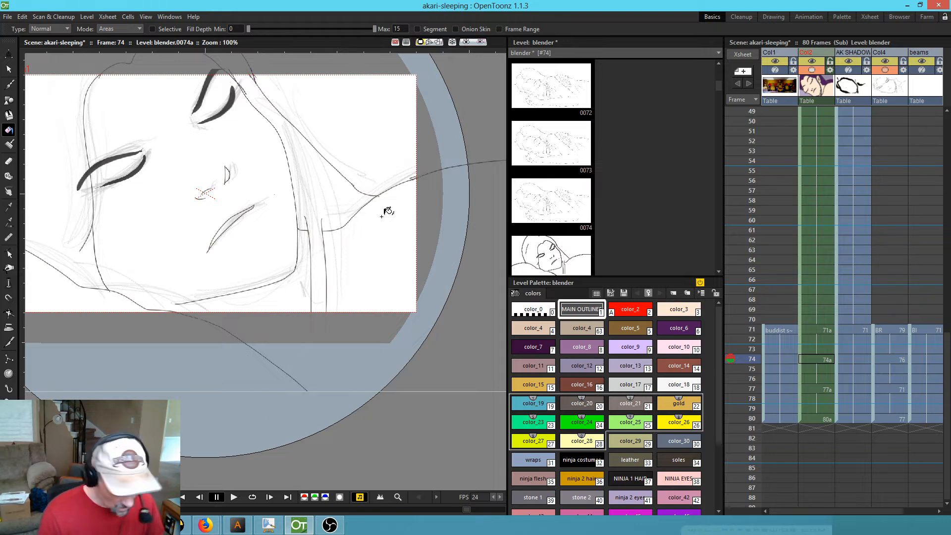
{"action": "key", "text": "b"}
{"action": "mouse_move", "coordinate": [356, 214]}
{"action": "left_mouse_down"}
{"action": "mouse_move", "coordinate": [388, 278]}
{"action": "mouse_move", "coordinate": [503, 391]}
{"action": "left_mouse_up"}
{"action": "left_click_drag", "start_coordinate": [345, 244], "coordinate": [419, 391]}
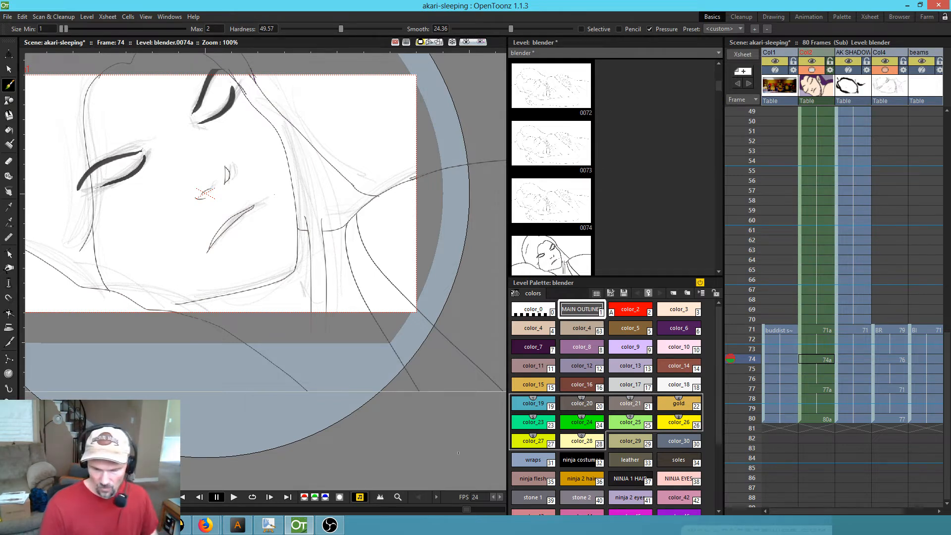
- Fill the strap between the new lines with color_10 and the shoulder beside it with color_3
{"action": "left_click_drag", "start_coordinate": [459, 453], "coordinate": [425, 428]}
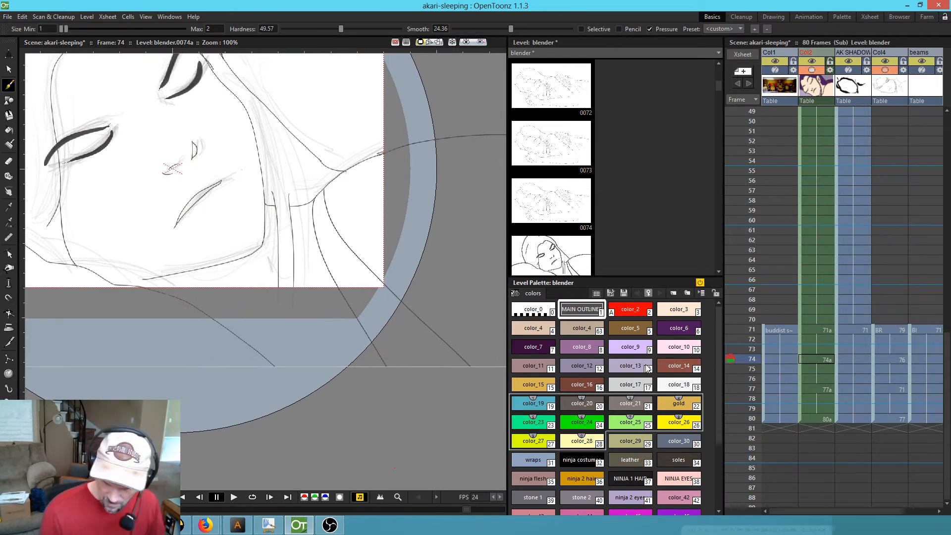
{"action": "left_click", "coordinate": [680, 351]}
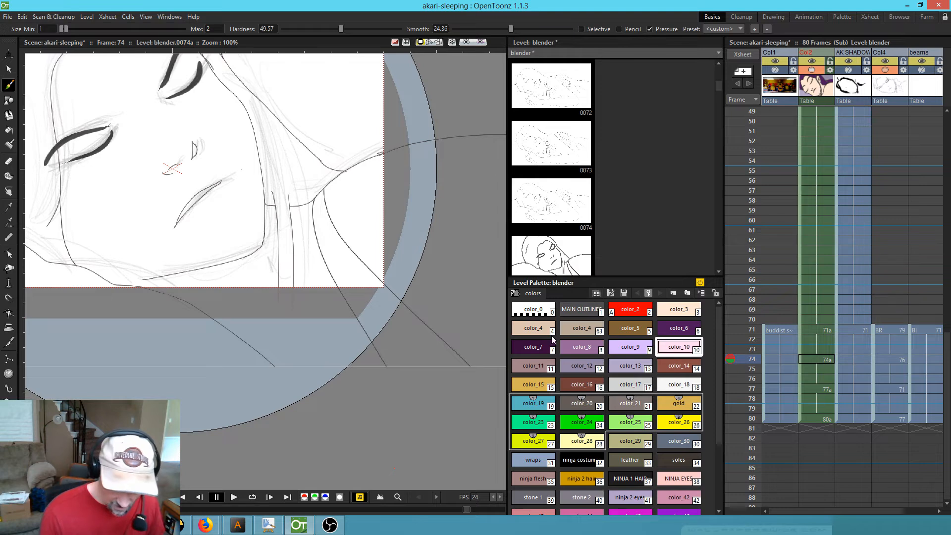
{"action": "key", "text": "f"}
{"action": "left_click", "coordinate": [347, 267]}
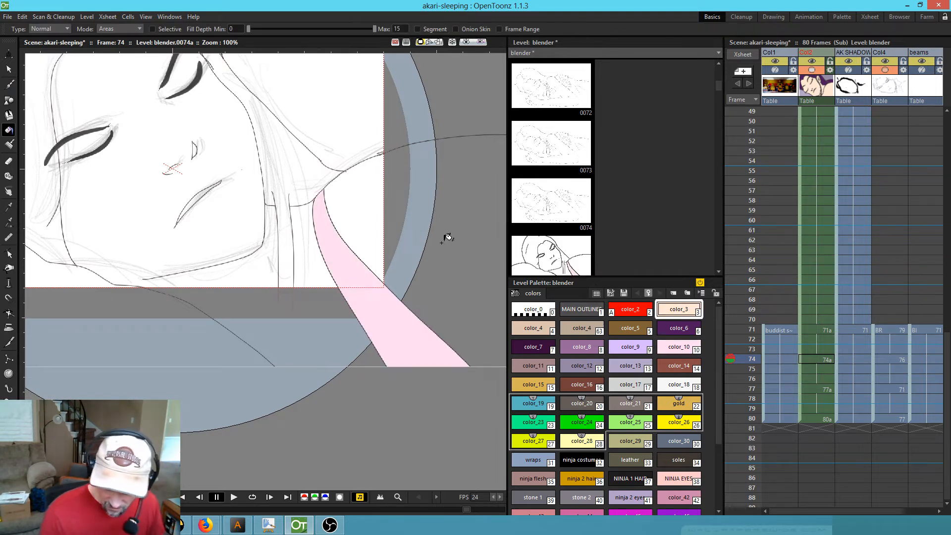
{"action": "left_click", "coordinate": [462, 255]}
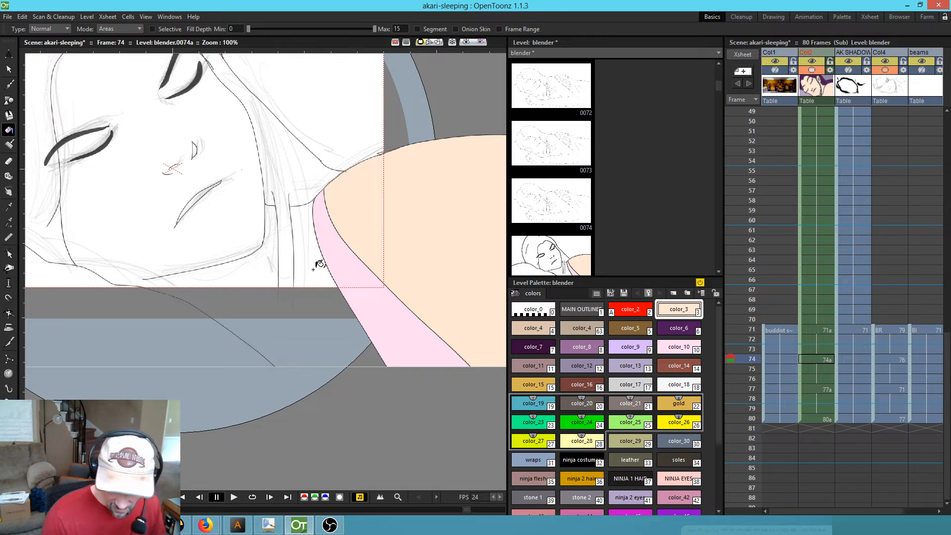
- Extend both lines of the hair strand over the neck to the drawing area's lower edge with the MAIN OUTLINE colour
{"action": "left_click_drag", "start_coordinate": [340, 308], "coordinate": [457, 265]}
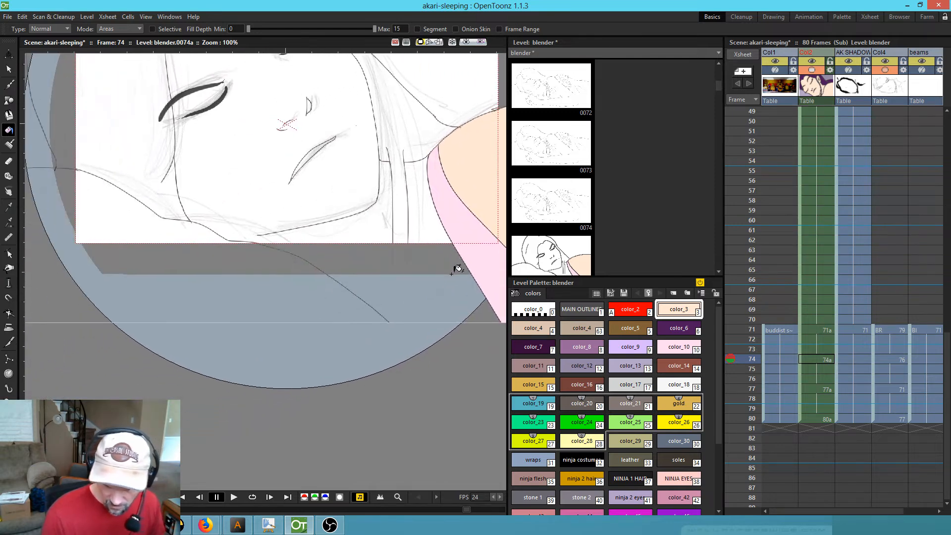
{"action": "left_click", "coordinate": [581, 309]}
{"action": "key", "text": "b"}
{"action": "left_click_drag", "start_coordinate": [393, 246], "coordinate": [400, 327]}
{"action": "left_click_drag", "start_coordinate": [408, 265], "coordinate": [423, 373]}
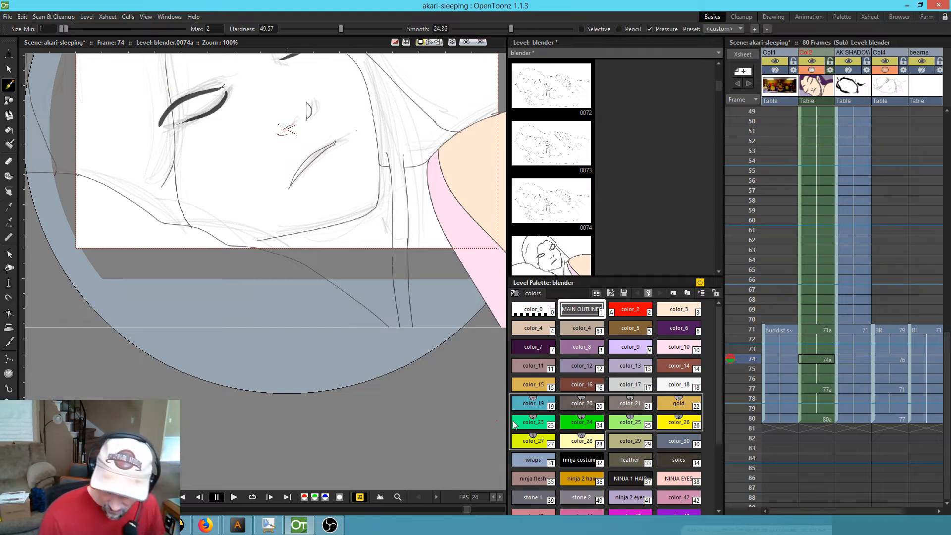
- Fill the face and the neck areas on both sides of the hair strand with color_3
{"action": "left_click", "coordinate": [686, 308]}
{"action": "key", "text": "f"}
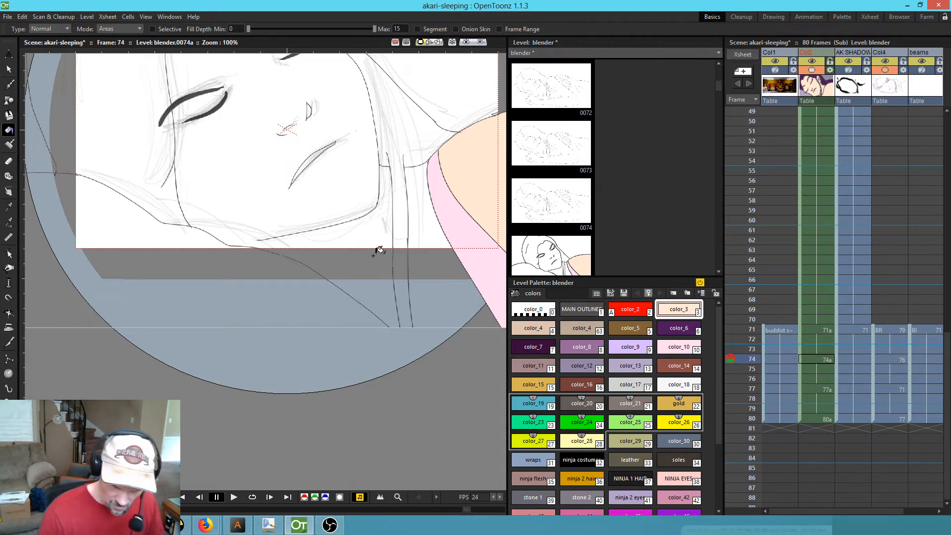
{"action": "left_click", "coordinate": [375, 253]}
{"action": "left_click_drag", "start_coordinate": [405, 258], "coordinate": [363, 349]}
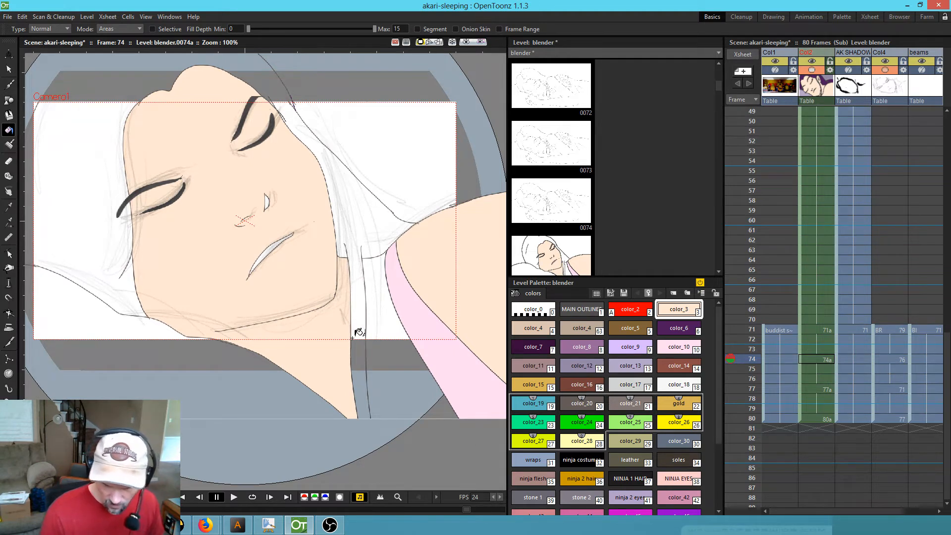
{"action": "left_click", "coordinate": [380, 307]}
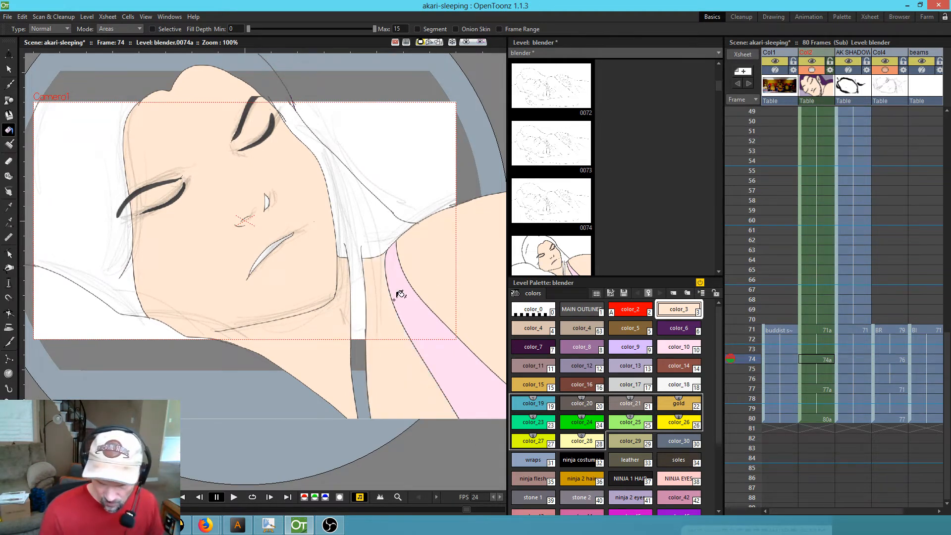
- Compare with the hair on frame 71, and fill the hair on frame 74 with color_6
{"action": "left_click", "coordinate": [679, 328]}
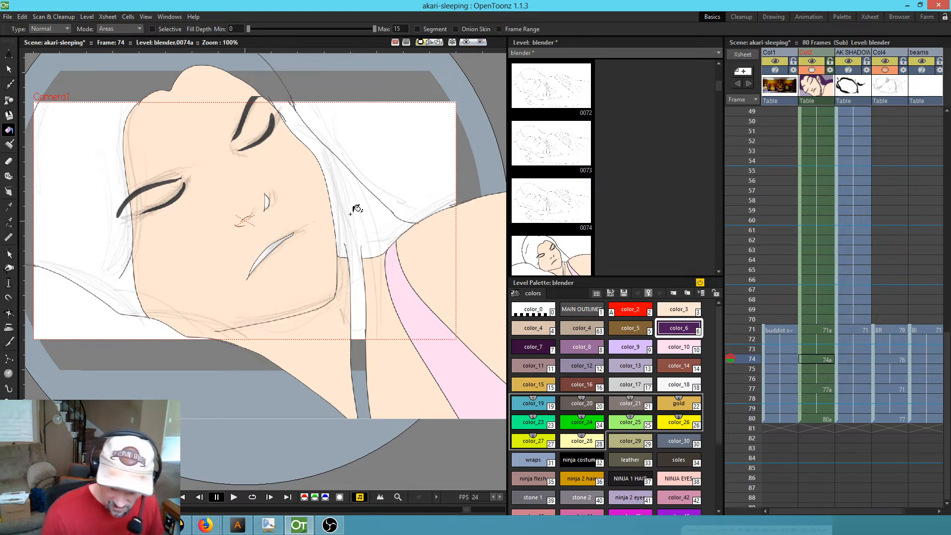
{"action": "key", "text": "comma"}
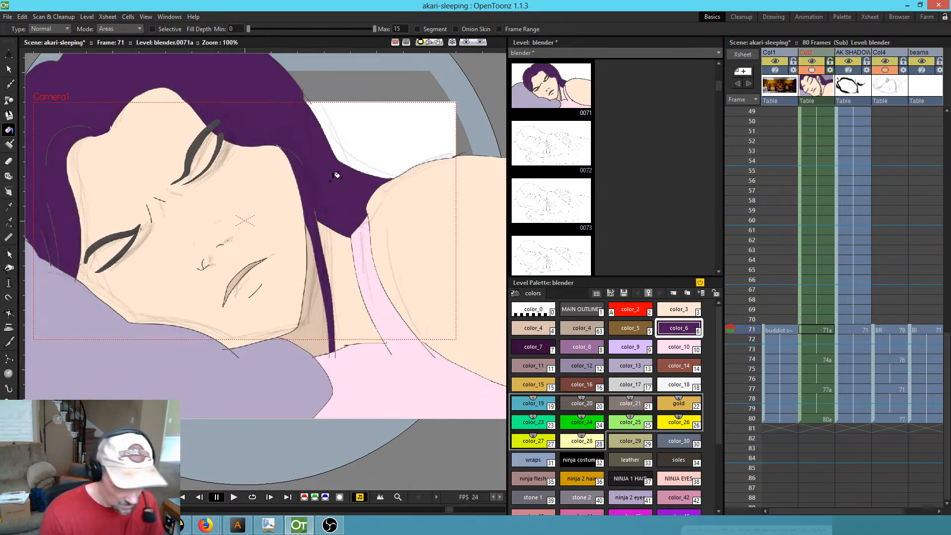
{"action": "key", "text": "k"}
{"action": "key", "text": "shift+period"}
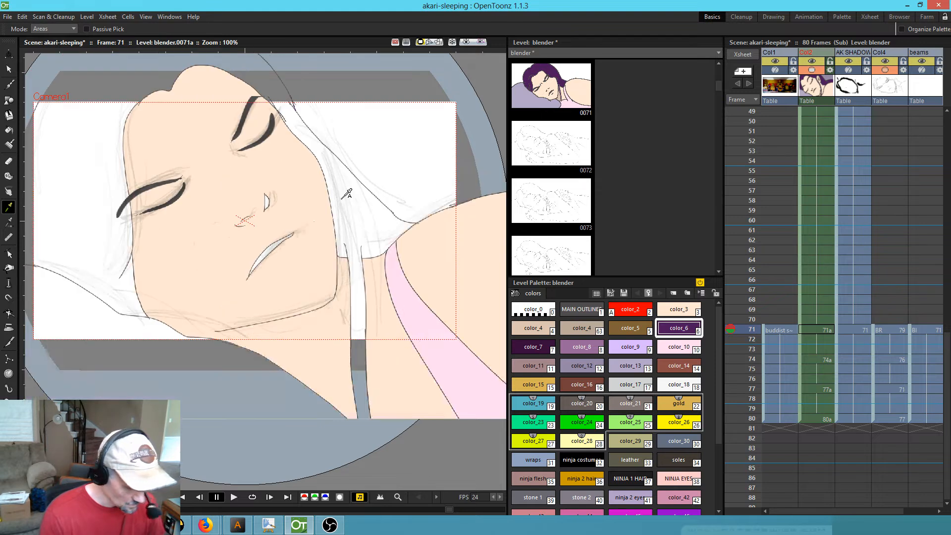
{"action": "key", "text": "f"}
{"action": "left_click", "coordinate": [377, 214]}
- Sample the pillow colour color_13 from frame 71 and return to frame 74
{"action": "left_click_drag", "start_coordinate": [412, 382], "coordinate": [558, 295]}
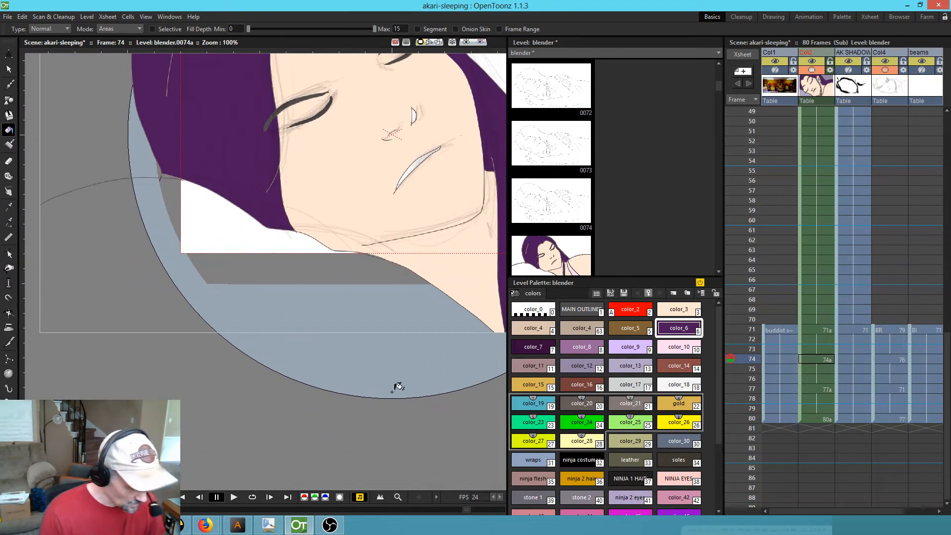
{"action": "key", "text": "shift+comma"}
{"action": "key", "text": "k"}
{"action": "left_click", "coordinate": [275, 270]}
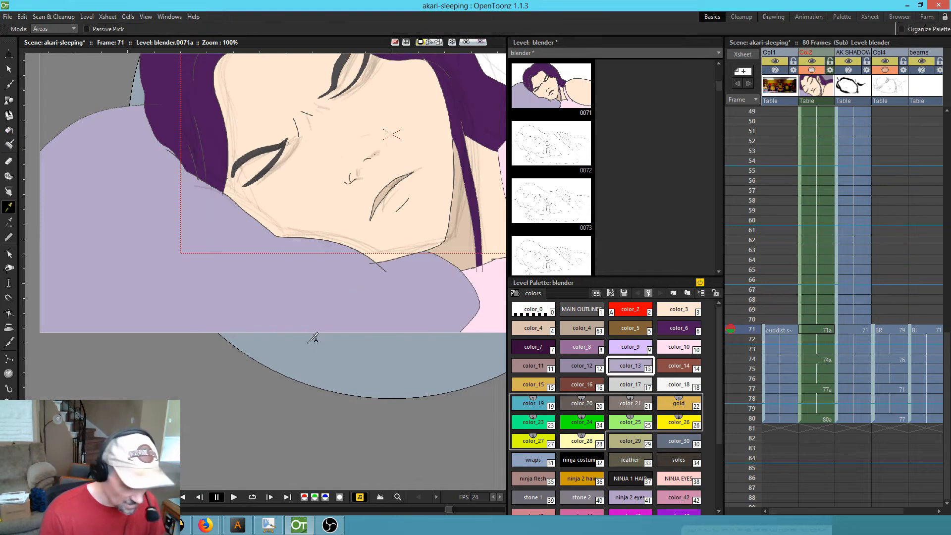
{"action": "key", "text": "shift+period"}
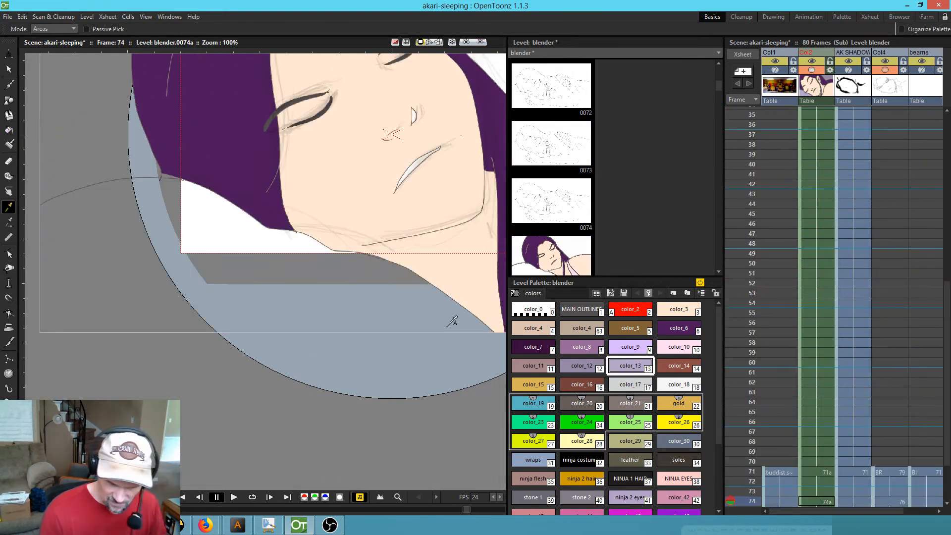
- Try filling frame 71's pillow with color_0 sampled from frame 74's unpainted pillow, and undo the fill
{"action": "left_click", "coordinate": [251, 244]}
{"action": "key", "text": "f"}
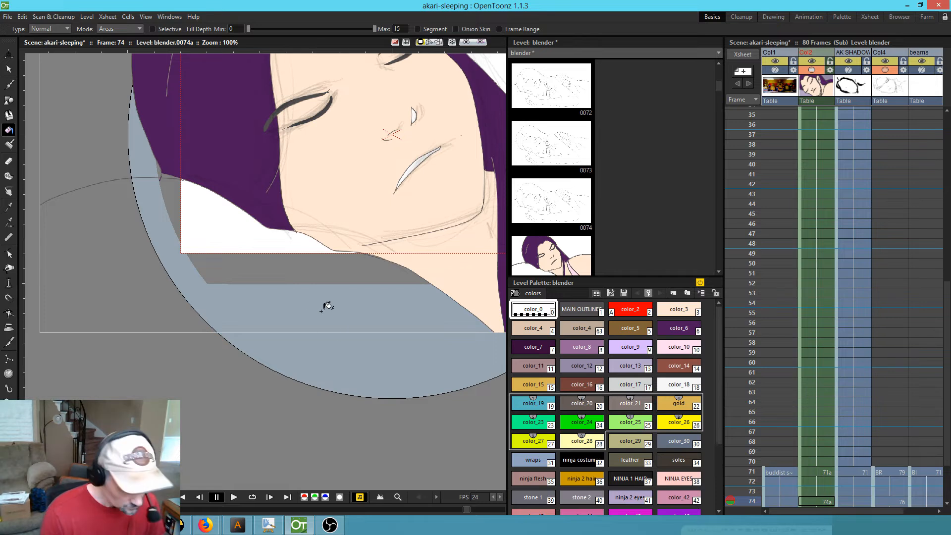
{"action": "key", "text": "shift+comma"}
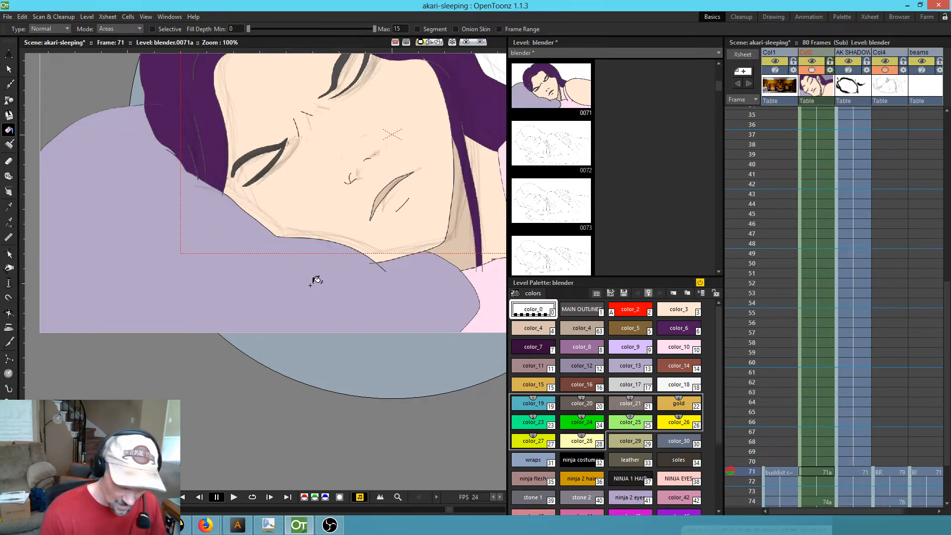
{"action": "left_click", "coordinate": [317, 284]}
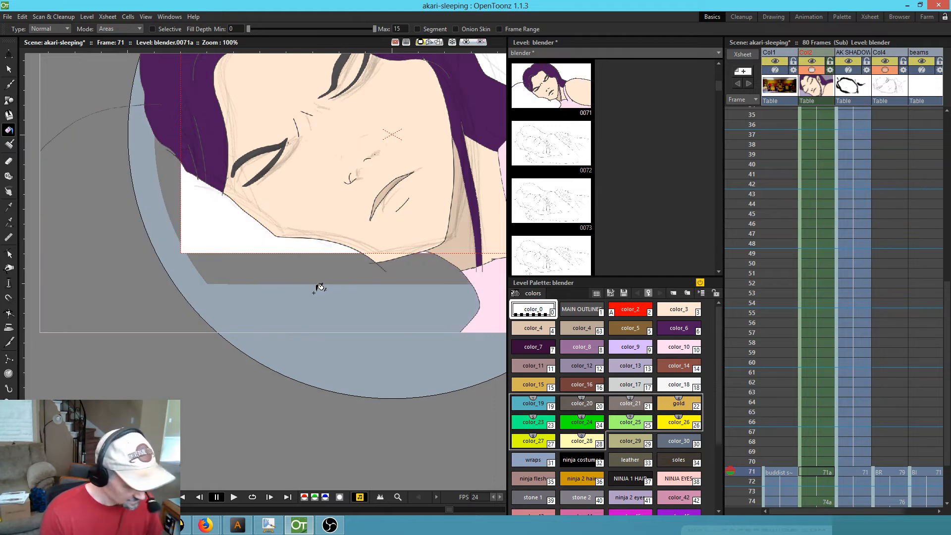
{"action": "key", "text": "ctrl+z"}
- Sample color_13 from the pillow on frame 71 and fill frame 74's pillow with it
{"action": "key", "text": "k"}
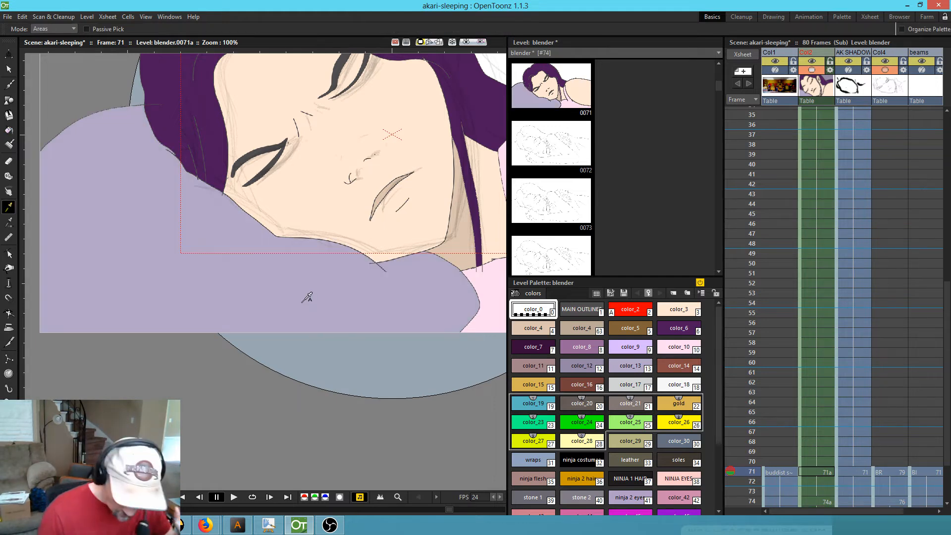
{"action": "left_click", "coordinate": [353, 297]}
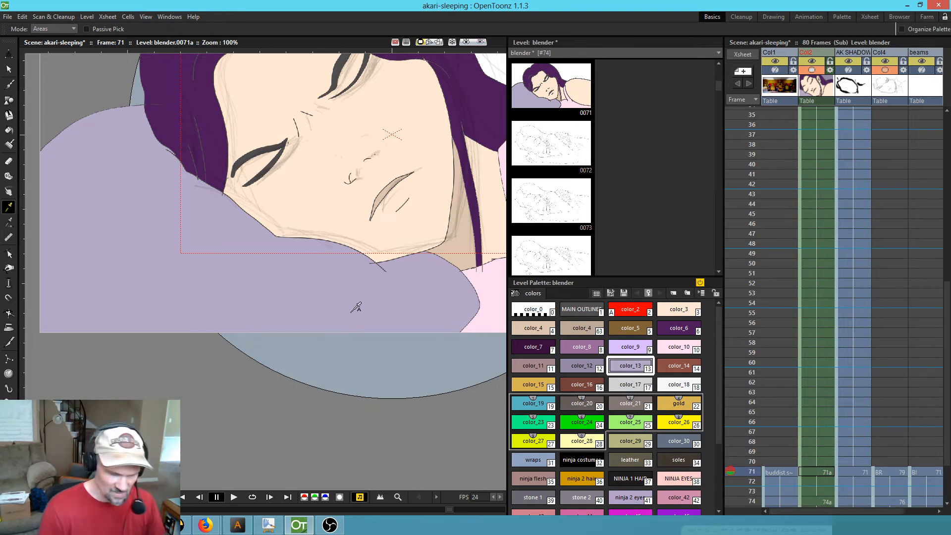
{"action": "key", "text": "period"}
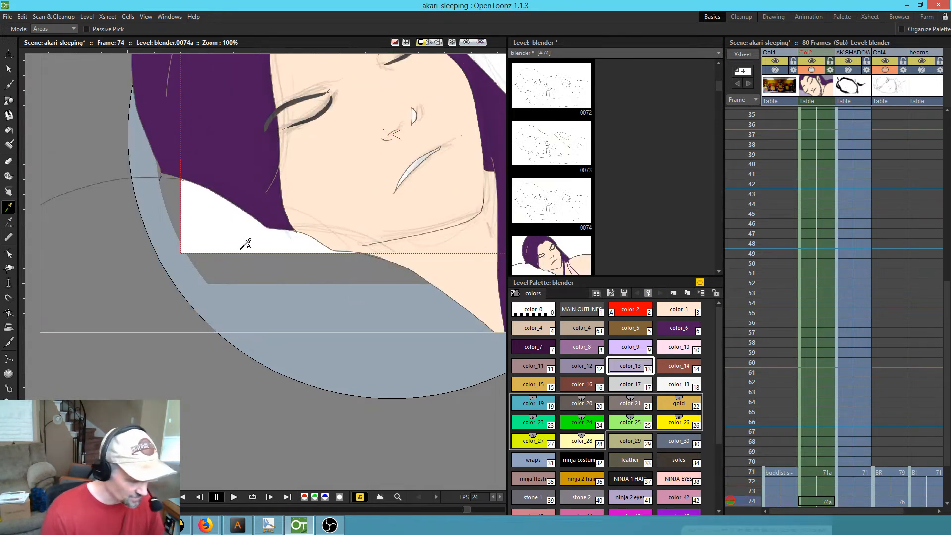
{"action": "key", "text": "f"}
{"action": "left_click", "coordinate": [266, 247]}
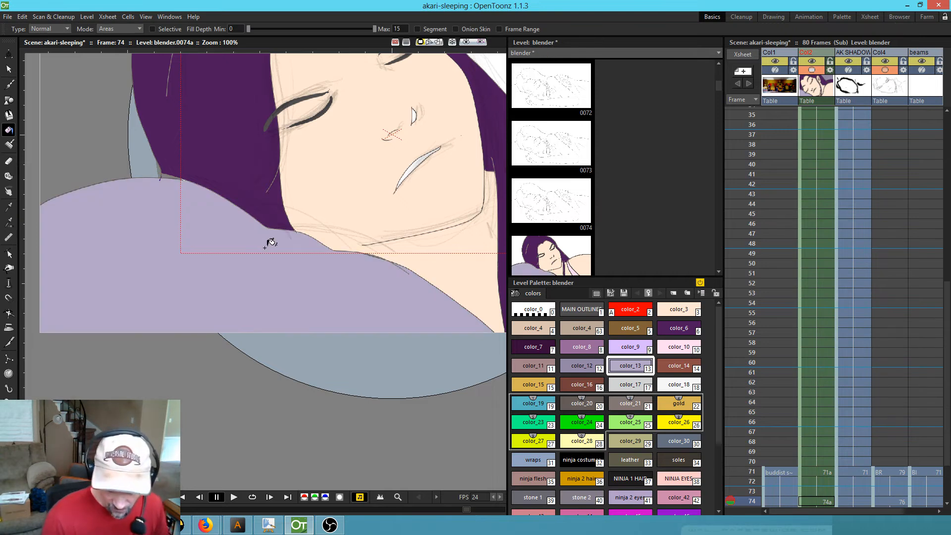
- Fill the nostril and the mouth on frame 74 with color_4
{"action": "left_click_drag", "start_coordinate": [346, 282], "coordinate": [230, 395]}
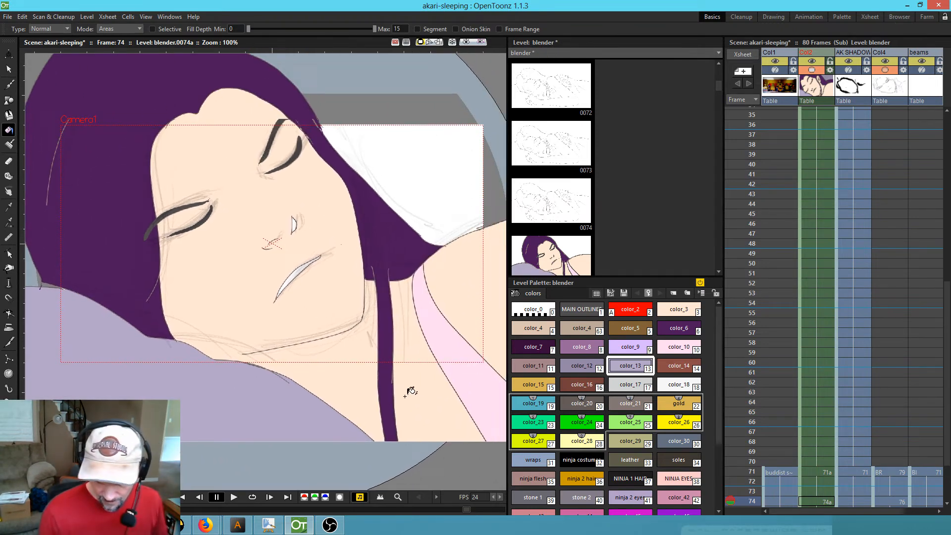
{"action": "left_click_drag", "start_coordinate": [400, 395], "coordinate": [380, 380]}
{"action": "left_click", "coordinate": [540, 324]}
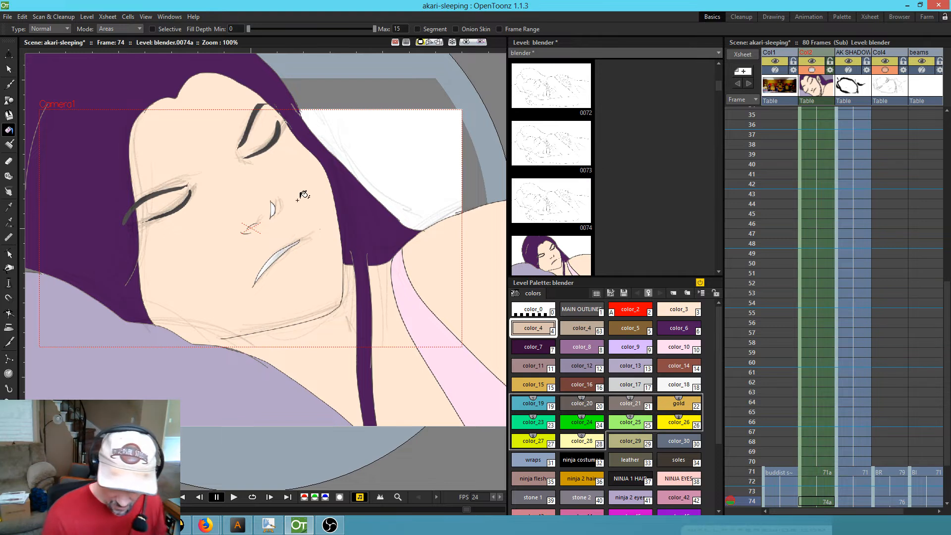
{"action": "left_click", "coordinate": [274, 210]}
{"action": "left_click", "coordinate": [278, 257]}
{"action": "left_click_drag", "start_coordinate": [447, 341], "coordinate": [445, 364]}
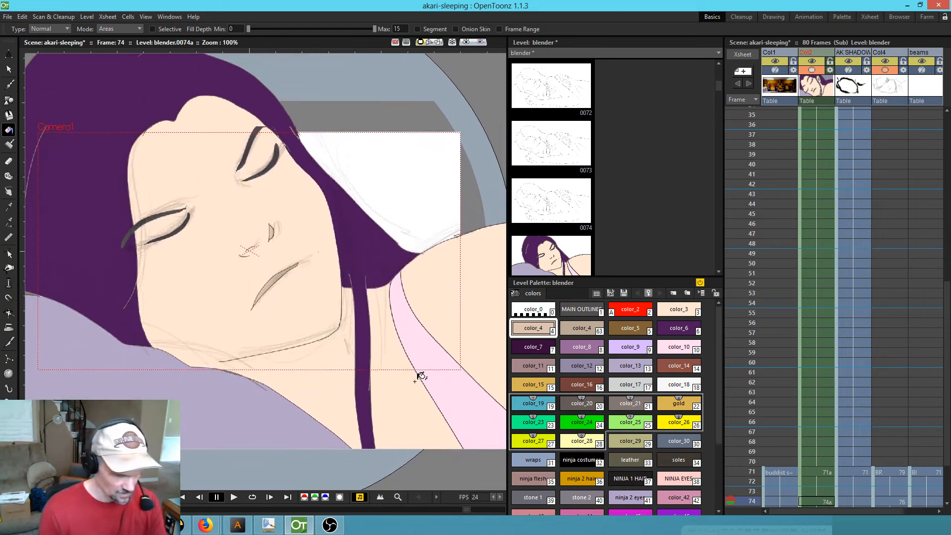
- Toggle the camera stand visibility of the rough sketch column Col4 off and back on at frame 71
{"action": "scroll", "coordinate": [419, 376], "scroll_direction": "down", "scroll_amount": 2}
{"action": "left_click_drag", "start_coordinate": [436, 366], "coordinate": [387, 304]}
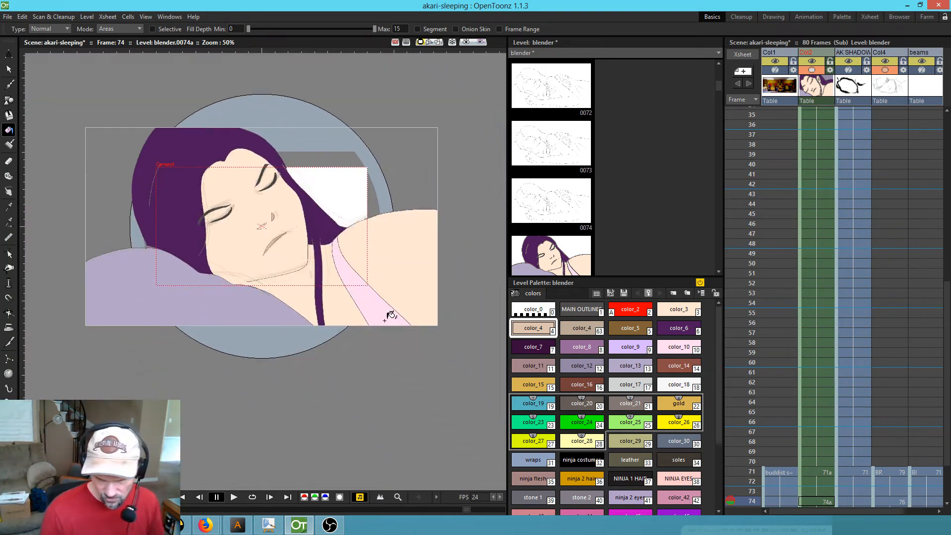
{"action": "scroll", "coordinate": [818, 359], "scroll_direction": "down", "scroll_amount": 5}
{"action": "scroll", "coordinate": [819, 358], "scroll_direction": "right", "scroll_amount": 1}
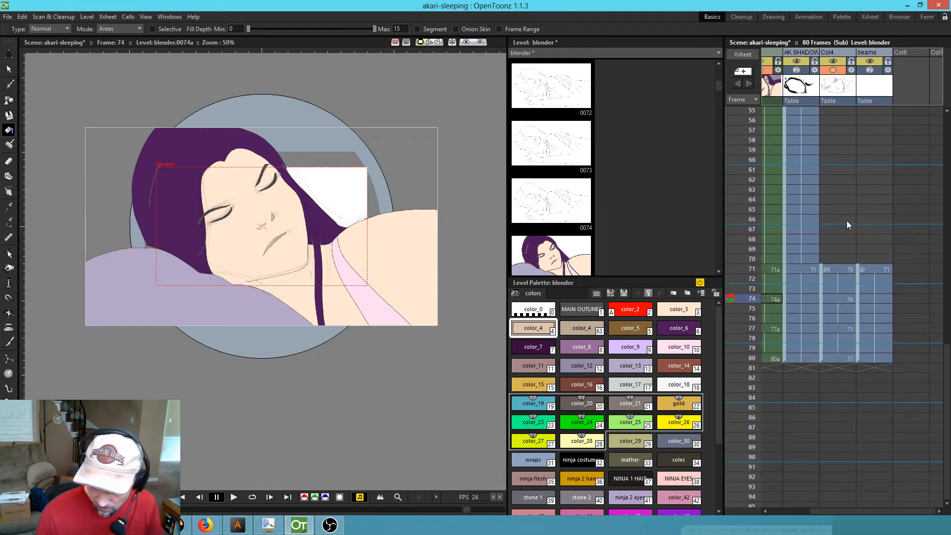
{"action": "left_click", "coordinate": [840, 270]}
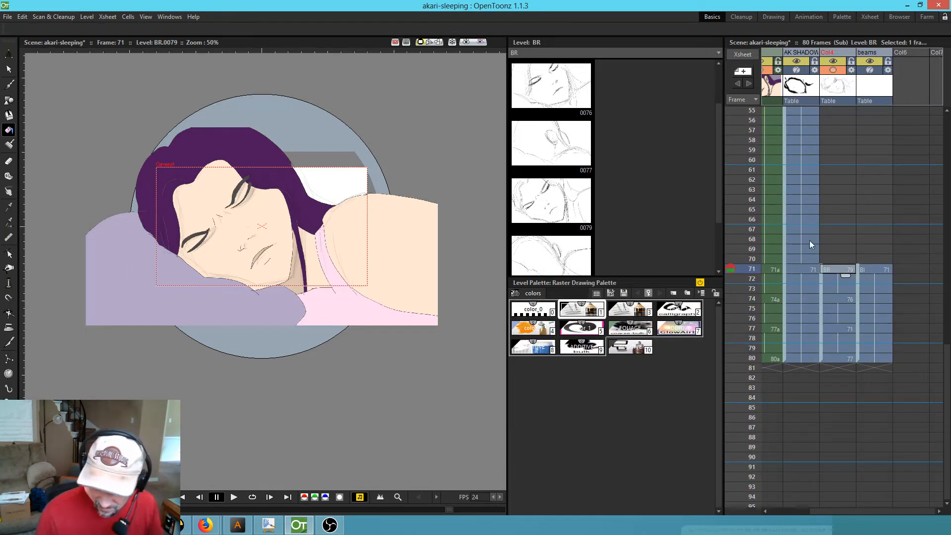
{"action": "left_click", "coordinate": [834, 70]}
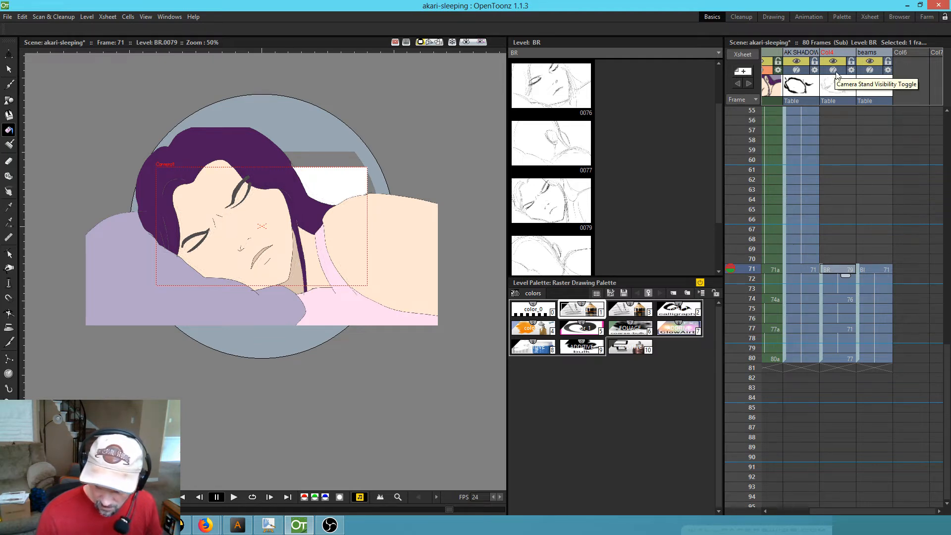
{"action": "left_click", "coordinate": [836, 70]}
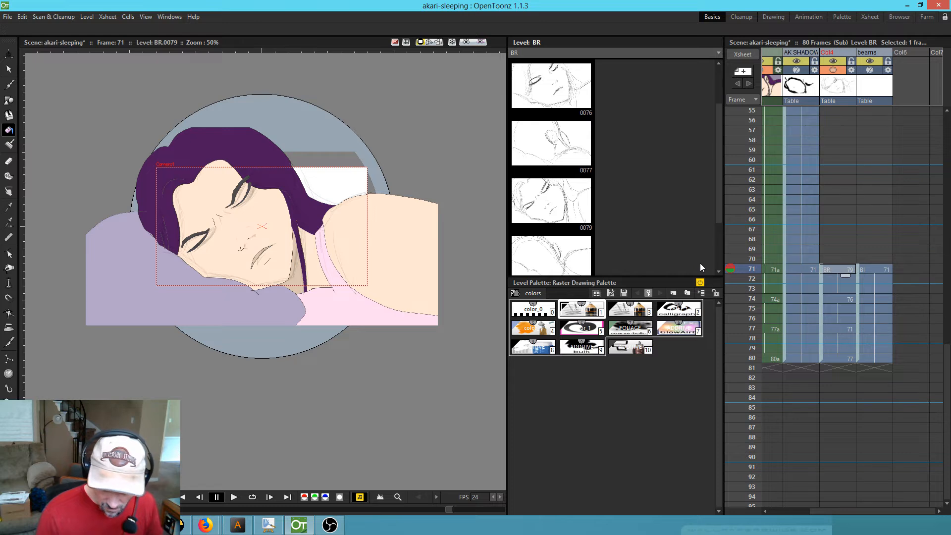
- Hide the rough sketch column Col4 in the camera stand at frame 71
{"action": "scroll", "coordinate": [830, 335], "scroll_direction": "left", "scroll_amount": 2}
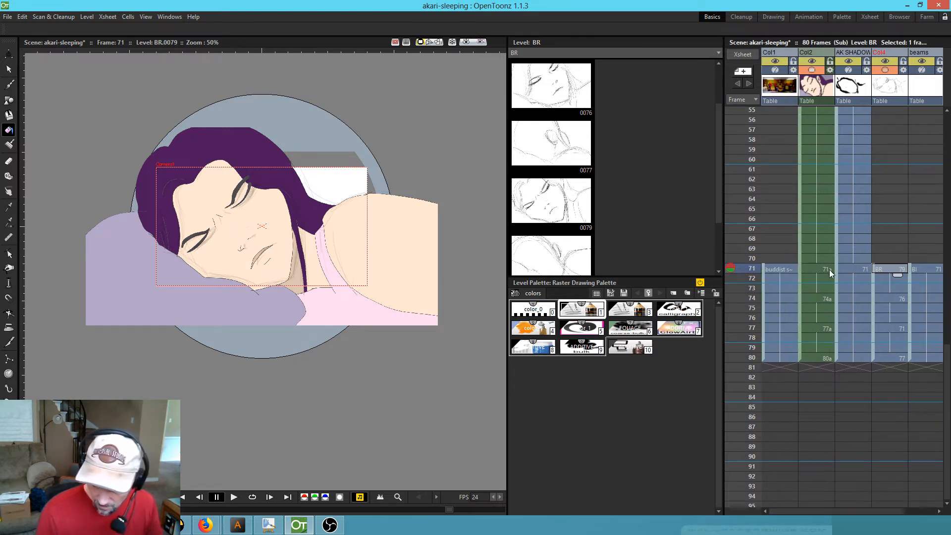
{"action": "left_click", "coordinate": [826, 270]}
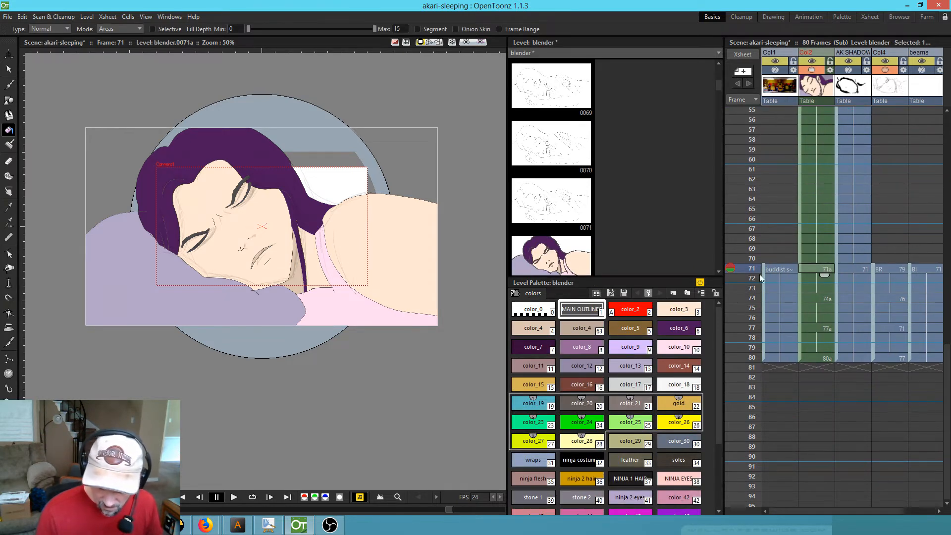
{"action": "scroll", "coordinate": [872, 286], "scroll_direction": "right", "scroll_amount": 1}
{"action": "scroll", "coordinate": [872, 287], "scroll_direction": "down", "scroll_amount": 1}
{"action": "scroll", "coordinate": [865, 283], "scroll_direction": "left", "scroll_amount": 1}
{"action": "scroll", "coordinate": [865, 283], "scroll_direction": "up", "scroll_amount": 1}
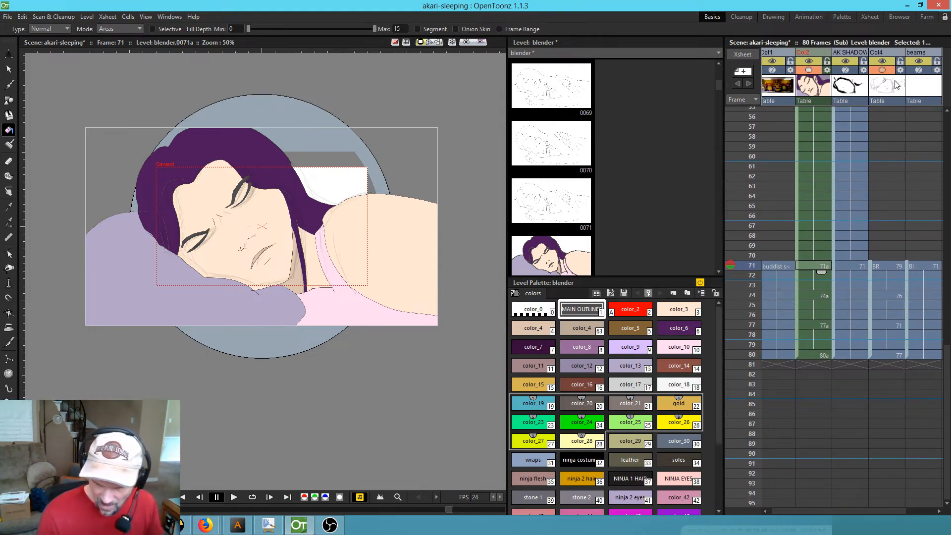
{"action": "left_click", "coordinate": [883, 73]}
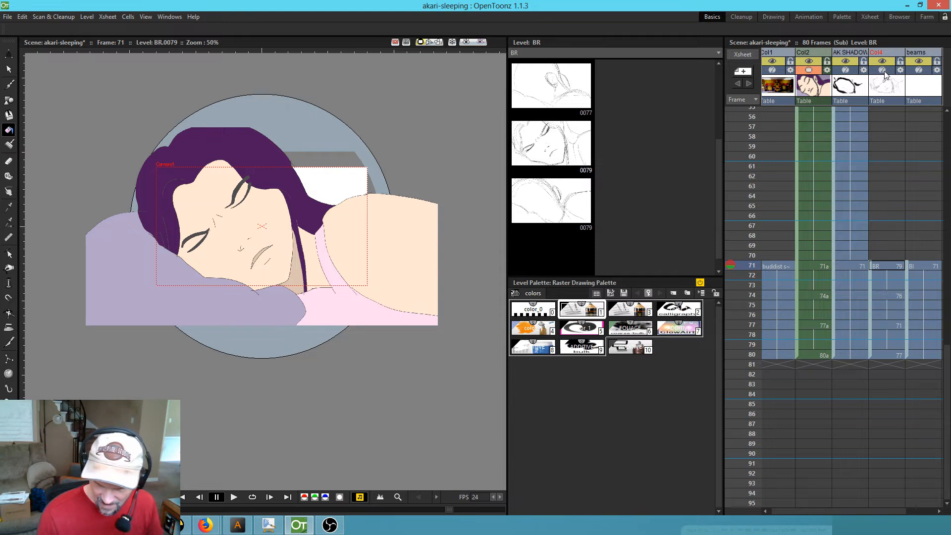
- Show the AK SHADOW column in the camera stand and switch the viewer to camera view
{"action": "left_click", "coordinate": [859, 84]}
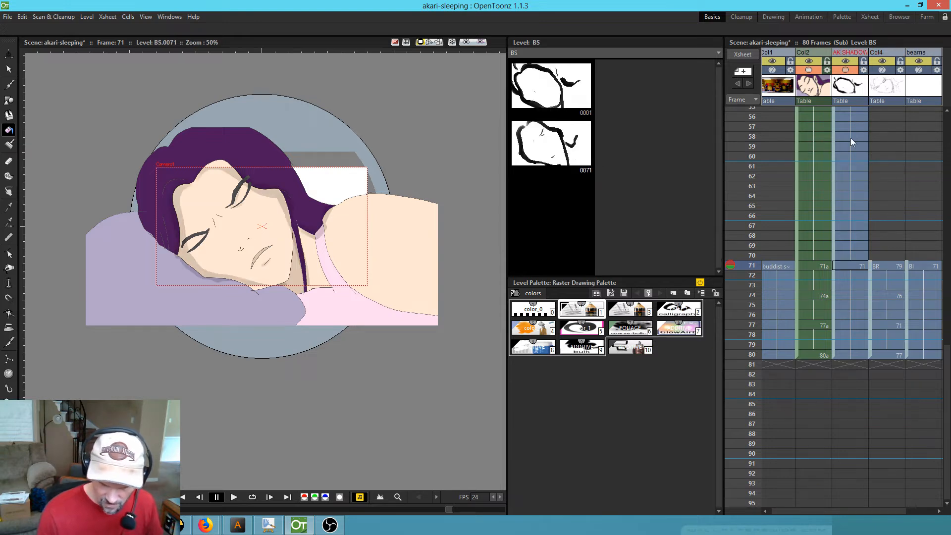
{"action": "left_click", "coordinate": [438, 43]}
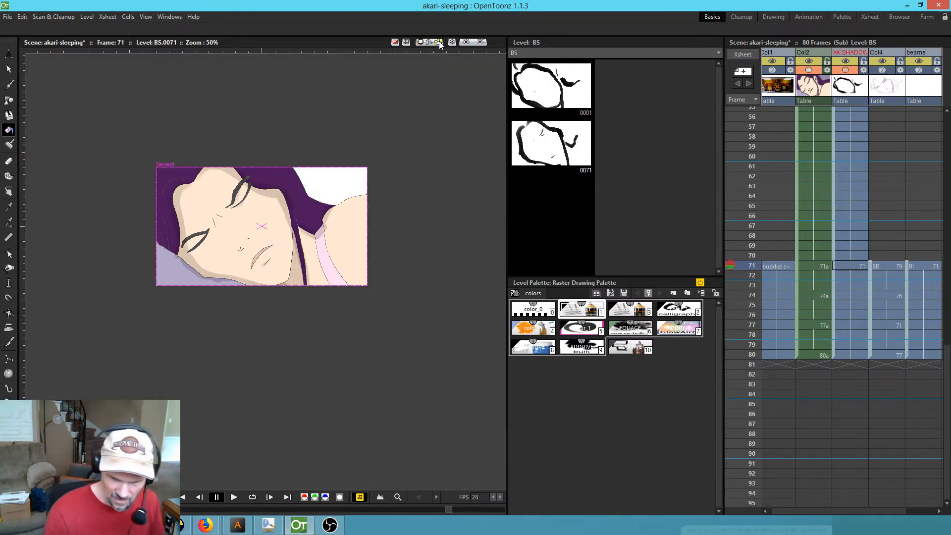
{"action": "mouse_move", "coordinate": [355, 325]}
{"action": "left_mouse_down"}
{"action": "mouse_move", "coordinate": [325, 367]}
{"action": "mouse_move", "coordinate": [332, 372]}
{"action": "left_mouse_up"}
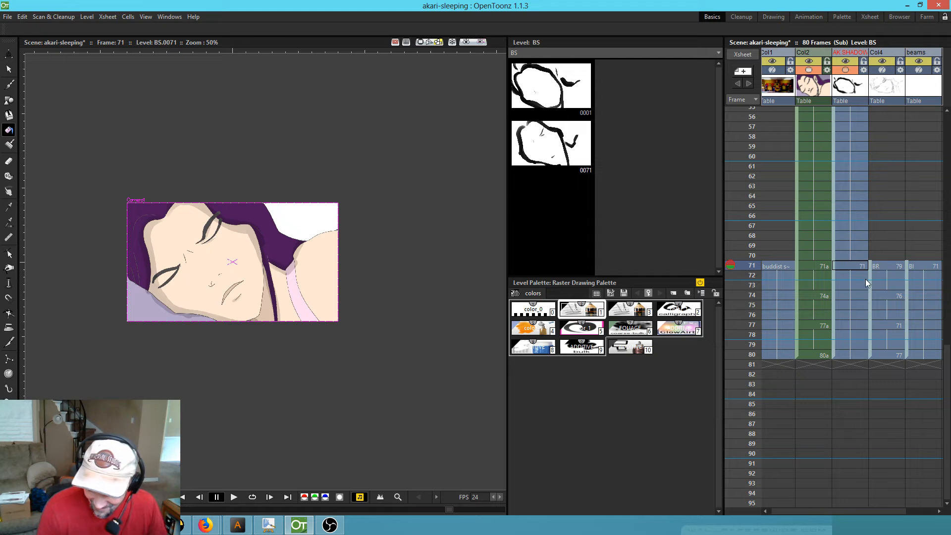
- Create new blank BS shadow drawings in the AK SHADOW column at frames 74, 77 and 80
{"action": "left_click", "coordinate": [856, 297]}
{"action": "left_click_drag", "start_coordinate": [848, 293], "coordinate": [424, 255]}
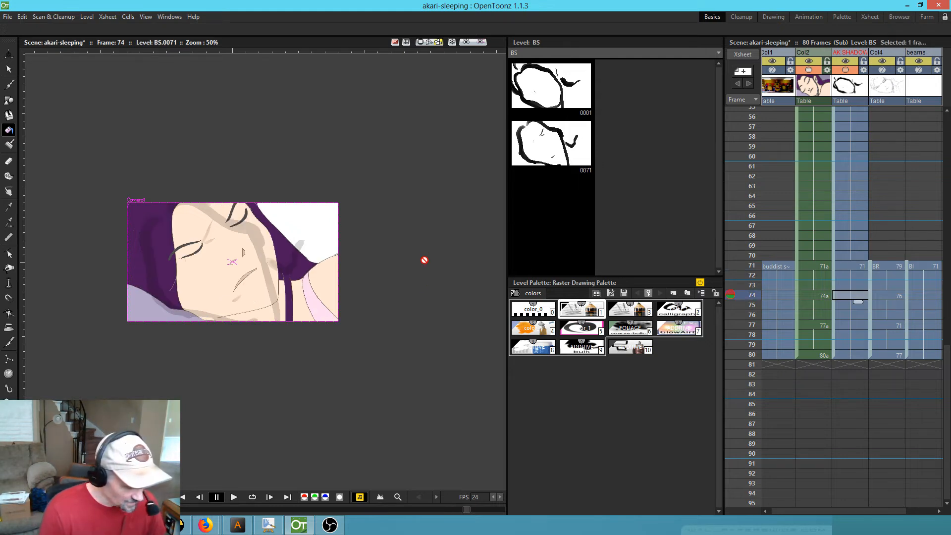
{"action": "key", "text": "b"}
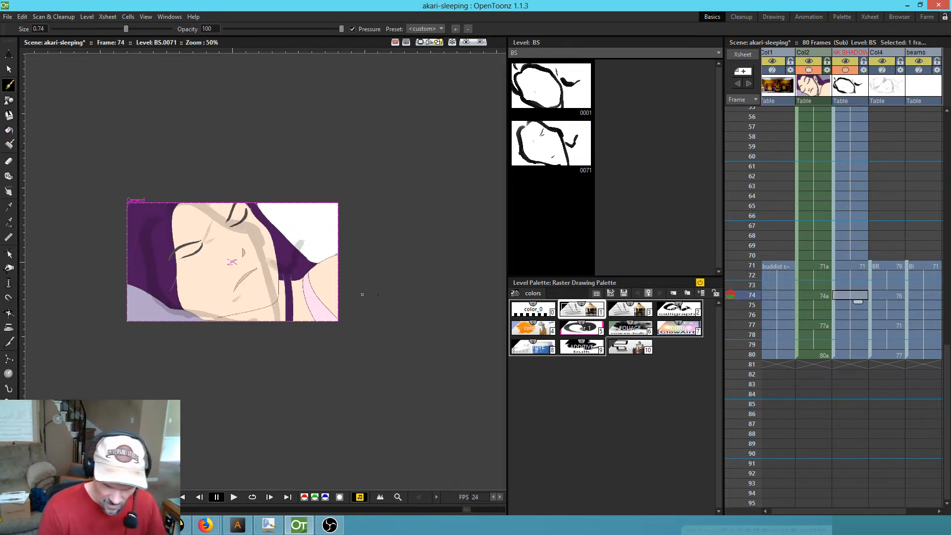
{"action": "left_click", "coordinate": [330, 332]}
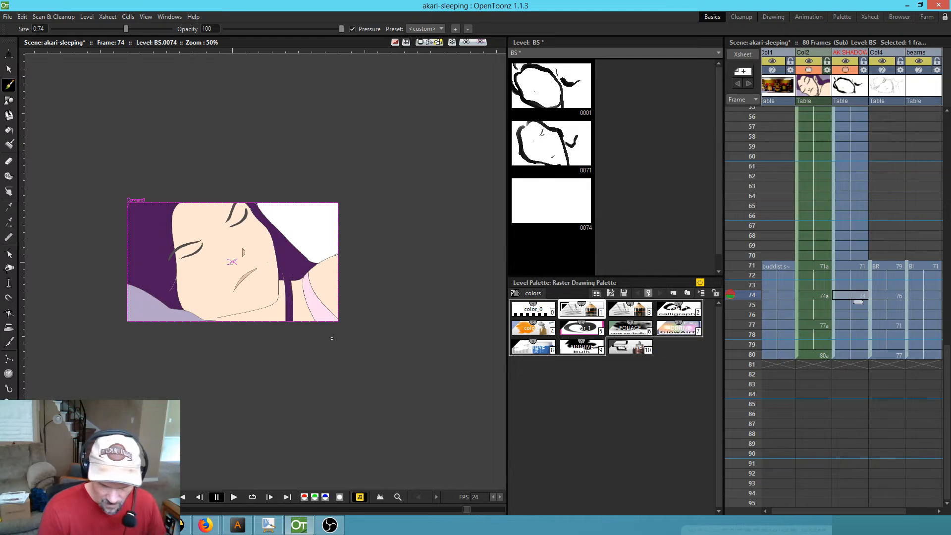
{"action": "left_click", "coordinate": [849, 323]}
{"action": "left_click", "coordinate": [413, 425]}
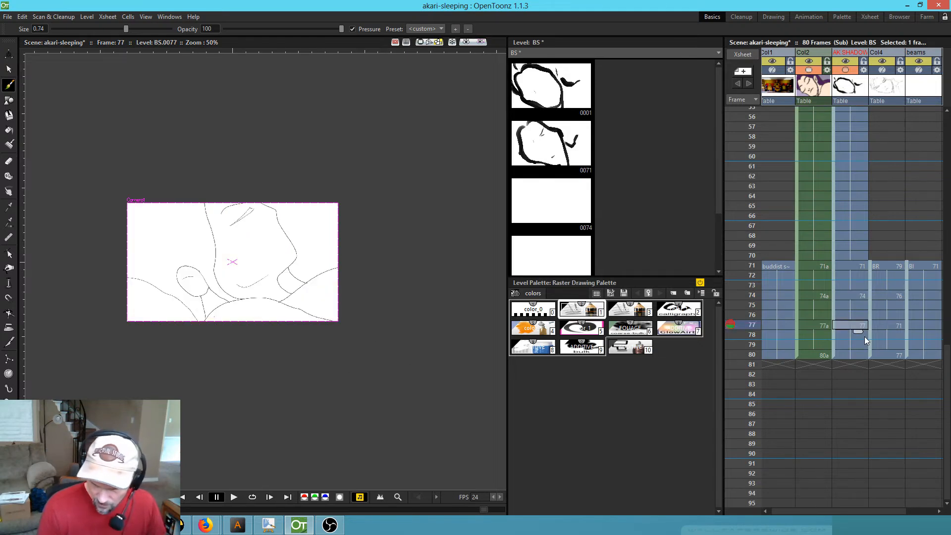
{"action": "left_click", "coordinate": [852, 353]}
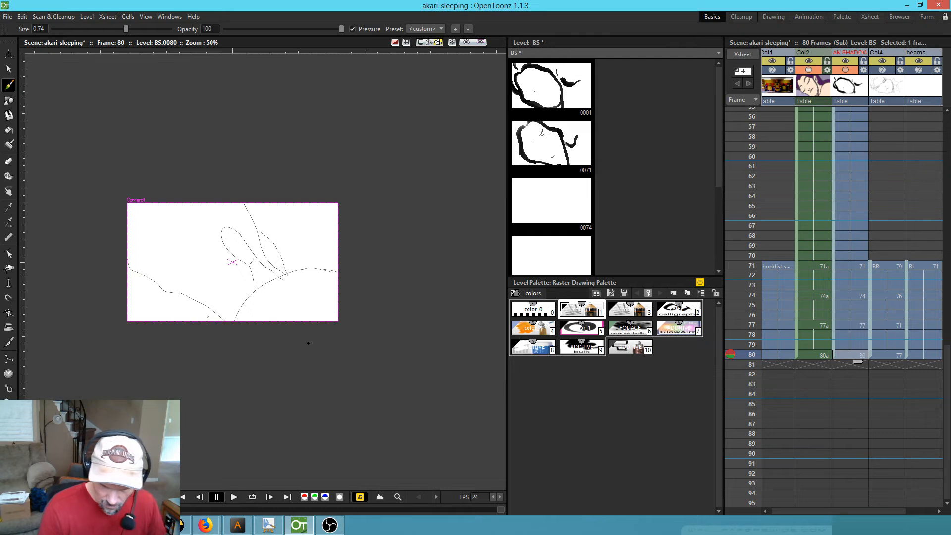
- Select brush style 5 and paint shadows on frame 74 along the forehead, cheek and hair edge and across the pillow
{"action": "left_click", "coordinate": [860, 266]}
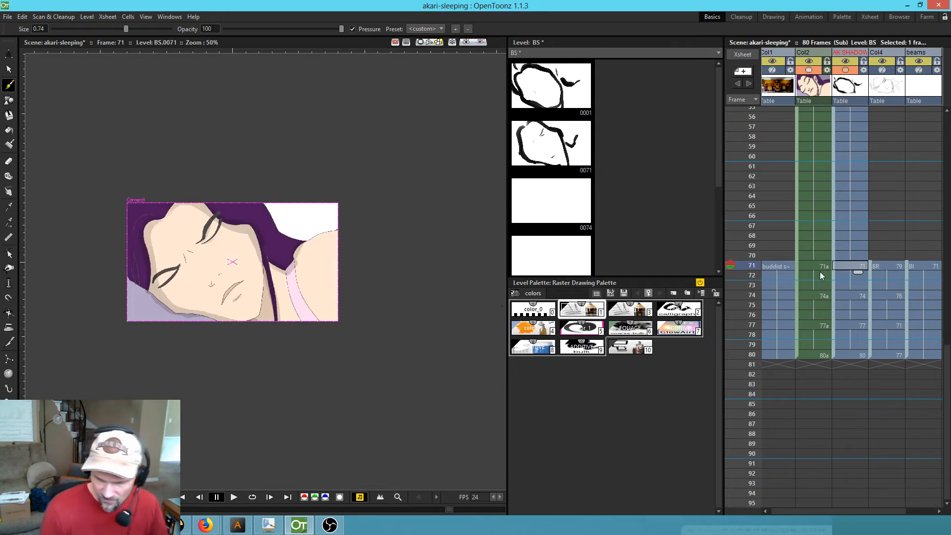
{"action": "left_click", "coordinate": [854, 296]}
{"action": "left_click", "coordinate": [582, 328]}
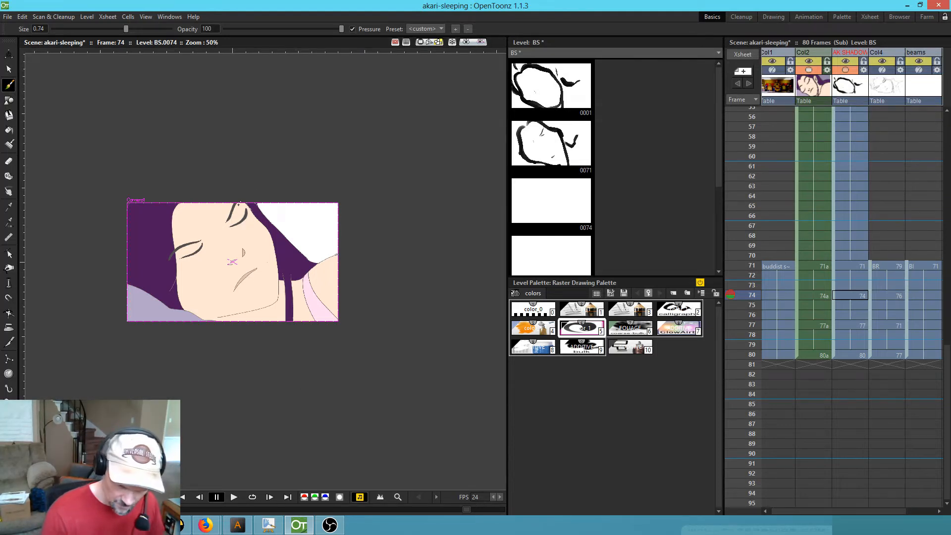
{"action": "left_click_drag", "start_coordinate": [222, 329], "coordinate": [258, 384]}
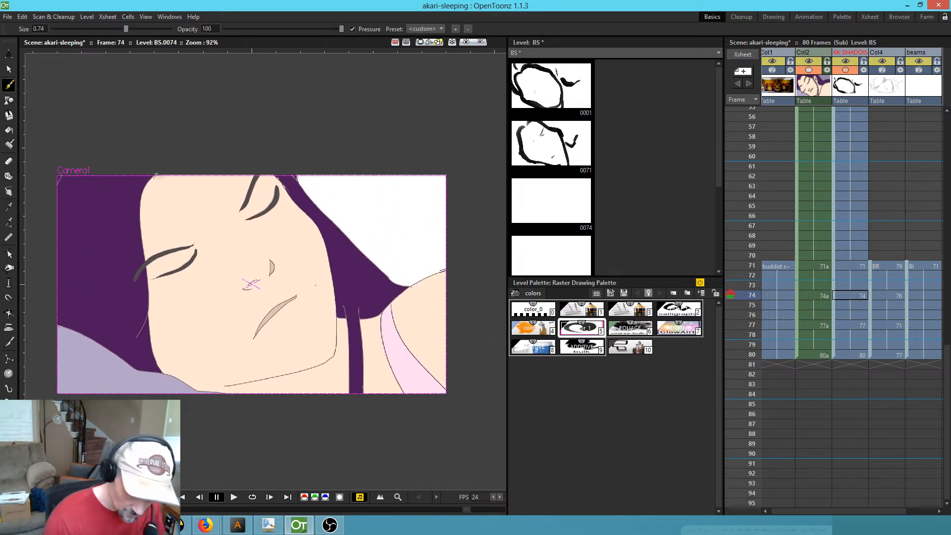
{"action": "mouse_move", "coordinate": [156, 176]}
{"action": "left_mouse_down"}
{"action": "mouse_move", "coordinate": [154, 353]}
{"action": "mouse_move", "coordinate": [172, 385]}
{"action": "mouse_move", "coordinate": [221, 407]}
{"action": "mouse_move", "coordinate": [132, 371]}
{"action": "mouse_move", "coordinate": [53, 317]}
{"action": "mouse_move", "coordinate": [114, 347]}
{"action": "left_mouse_up"}
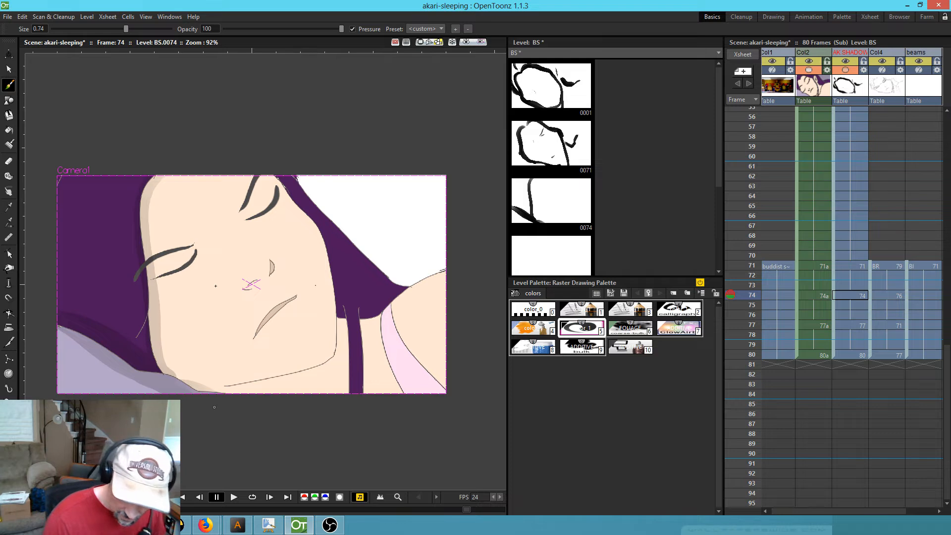
- Paint frame 74's shadows at the upper eye's corner, along the opposite hairline onto the neck, and below the mouth
{"action": "left_click_drag", "start_coordinate": [256, 184], "coordinate": [250, 214]}
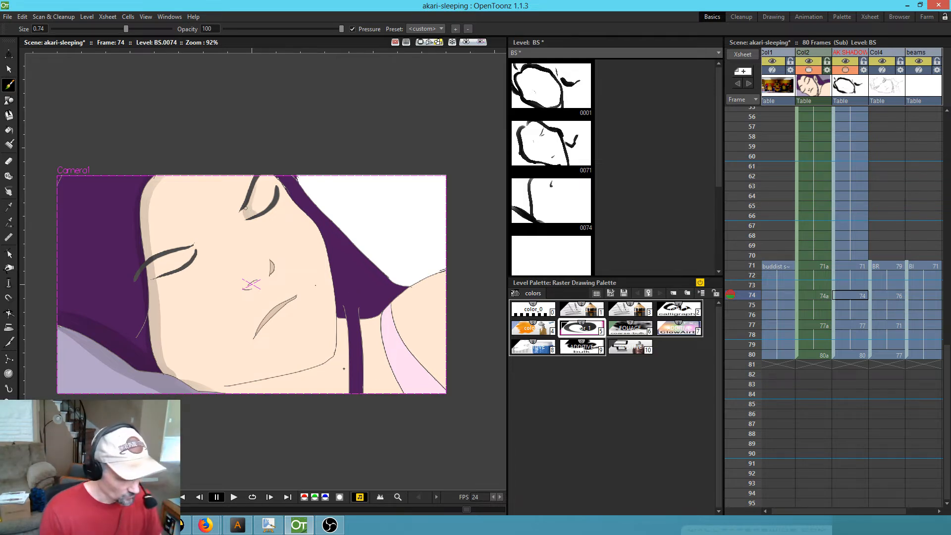
{"action": "key", "text": "comma"}
{"action": "key", "text": "period"}
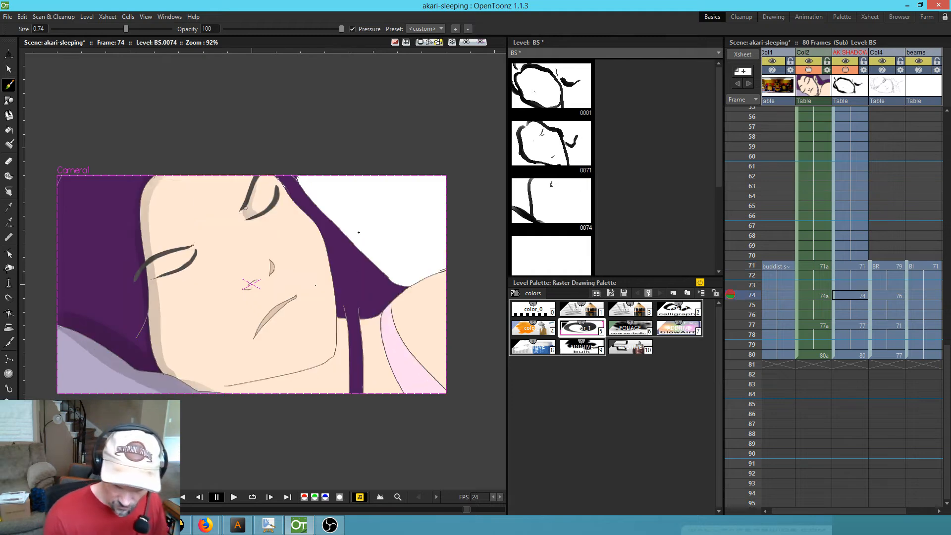
{"action": "mouse_move", "coordinate": [274, 177]}
{"action": "left_mouse_down"}
{"action": "mouse_move", "coordinate": [327, 254]}
{"action": "mouse_move", "coordinate": [343, 318]}
{"action": "mouse_move", "coordinate": [374, 319]}
{"action": "left_mouse_up"}
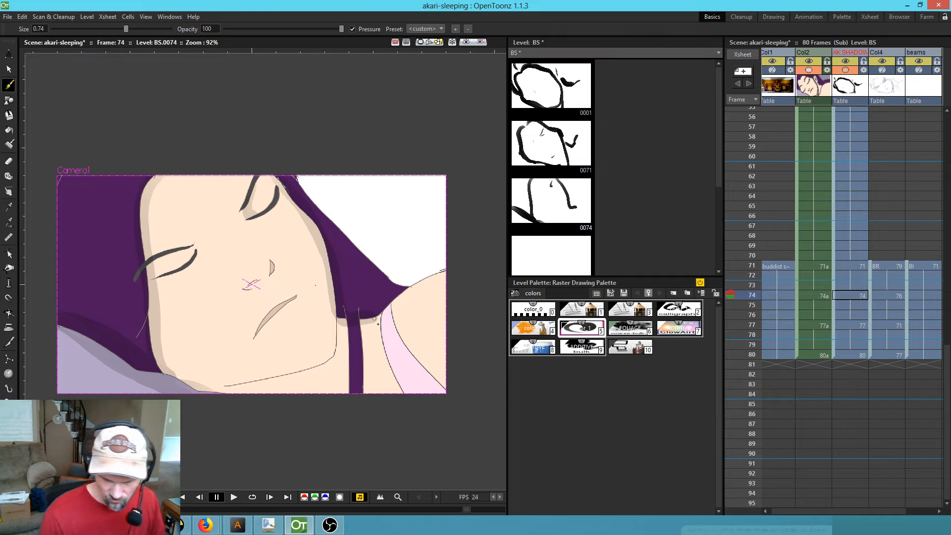
{"action": "key", "text": "comma"}
{"action": "key", "text": "period"}
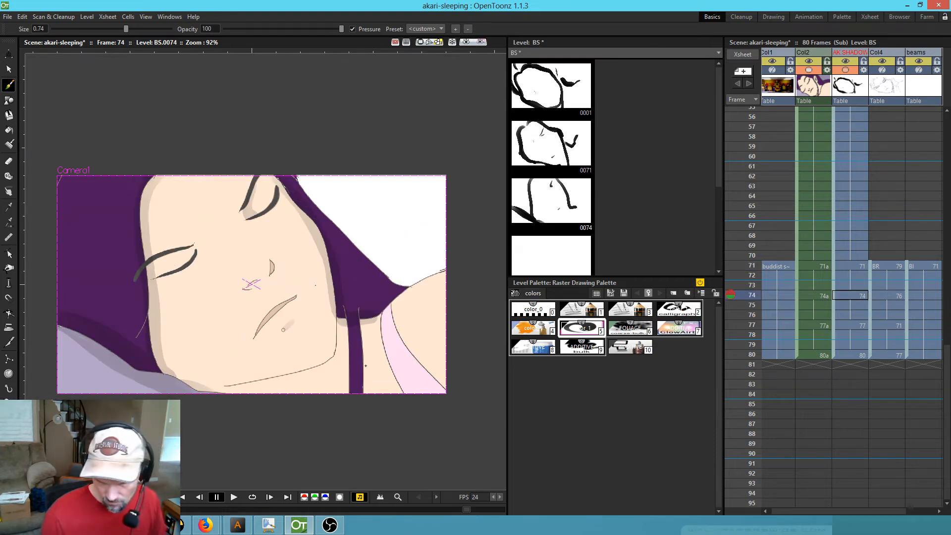
- Paint the shadow under the jaw on frame 74's neck and fold shadows on the pink strap
{"action": "mouse_move", "coordinate": [240, 398]}
{"action": "left_mouse_down"}
{"action": "mouse_move", "coordinate": [251, 335]}
{"action": "mouse_move", "coordinate": [321, 309]}
{"action": "left_mouse_up"}
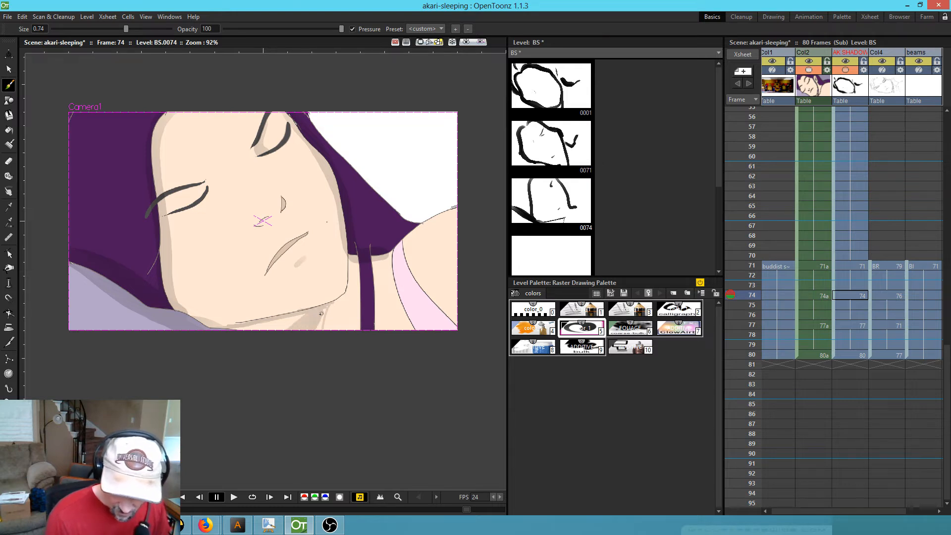
{"action": "mouse_move", "coordinate": [316, 321]}
{"action": "left_mouse_down"}
{"action": "mouse_move", "coordinate": [211, 323]}
{"action": "mouse_move", "coordinate": [259, 326]}
{"action": "left_mouse_up"}
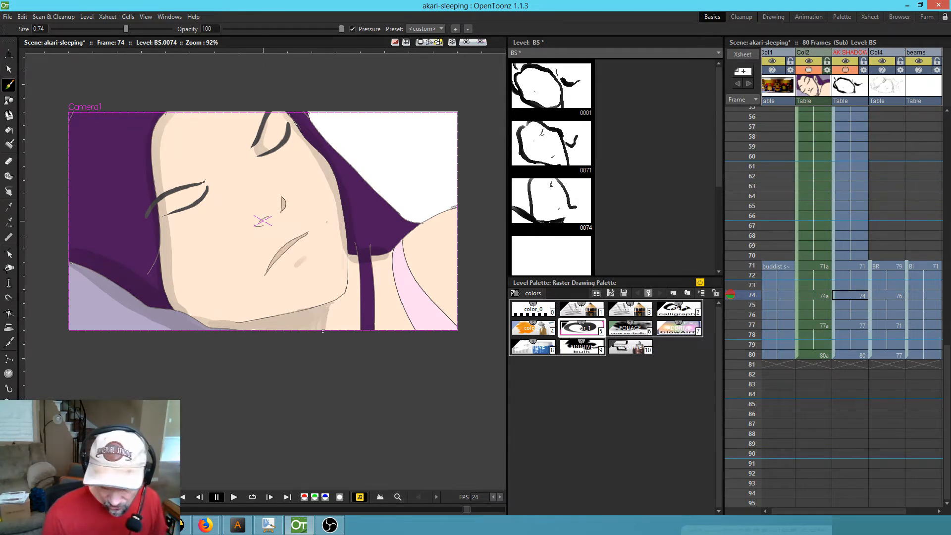
{"action": "mouse_move", "coordinate": [418, 298]}
{"action": "left_mouse_down"}
{"action": "mouse_move", "coordinate": [424, 336]}
{"action": "mouse_move", "coordinate": [426, 319]}
{"action": "mouse_move", "coordinate": [458, 346]}
{"action": "mouse_move", "coordinate": [430, 317]}
{"action": "mouse_move", "coordinate": [464, 344]}
{"action": "left_mouse_up"}
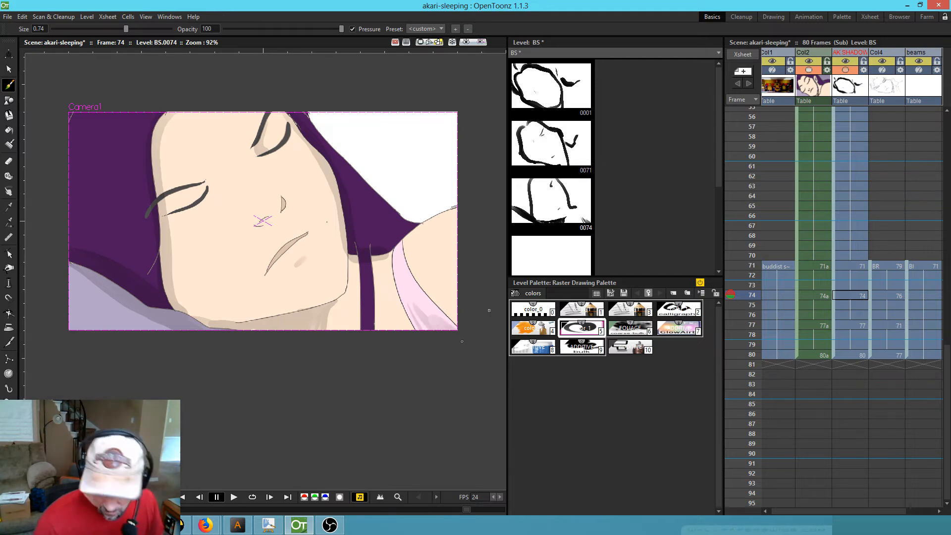
{"action": "left_click_drag", "start_coordinate": [424, 285], "coordinate": [478, 338]}
{"action": "key", "text": "comma"}
{"action": "key", "text": "period"}
- Paint fold shadows on frame 71's pink strap and a shadow on the neck beside the jaw
{"action": "key", "text": "comma"}
{"action": "left_click_drag", "start_coordinate": [395, 284], "coordinate": [440, 339]}
{"action": "left_click_drag", "start_coordinate": [370, 284], "coordinate": [393, 345]}
{"action": "left_click_drag", "start_coordinate": [387, 300], "coordinate": [409, 337]}
{"action": "key", "text": "comma"}
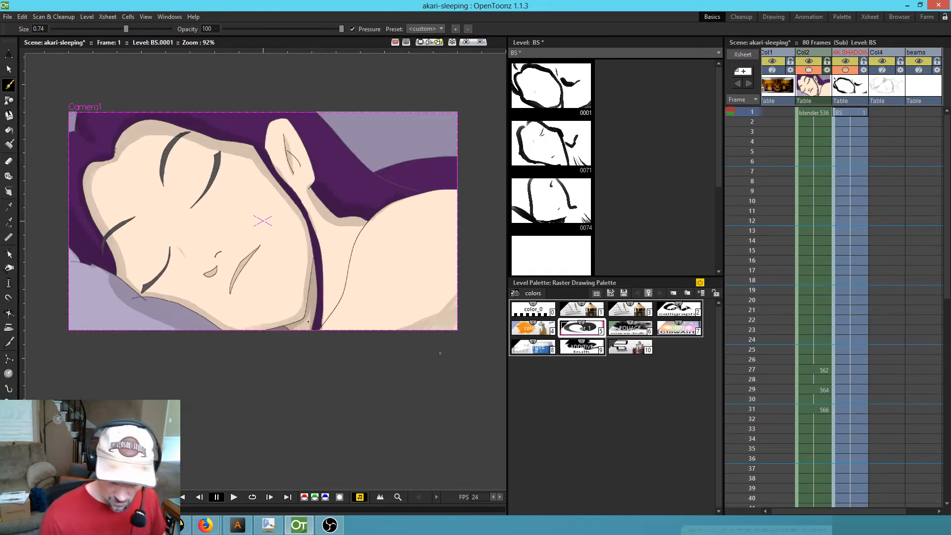
{"action": "left_click_drag", "start_coordinate": [322, 247], "coordinate": [319, 330]}
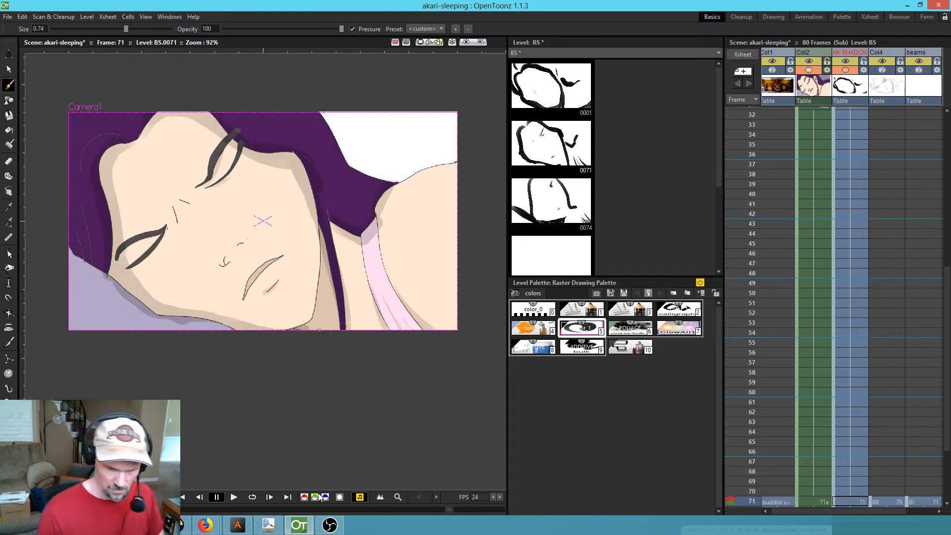
- Try shading the bridge of the nose on frame 1, undo the stroke and return to frame 71
{"action": "left_click_drag", "start_coordinate": [177, 240], "coordinate": [185, 253]}
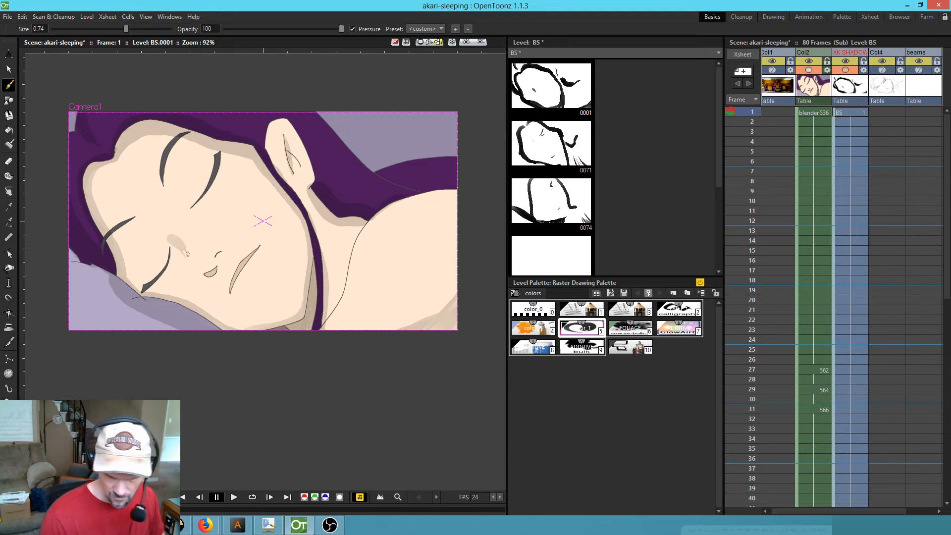
{"action": "key", "text": "ctrl+z"}
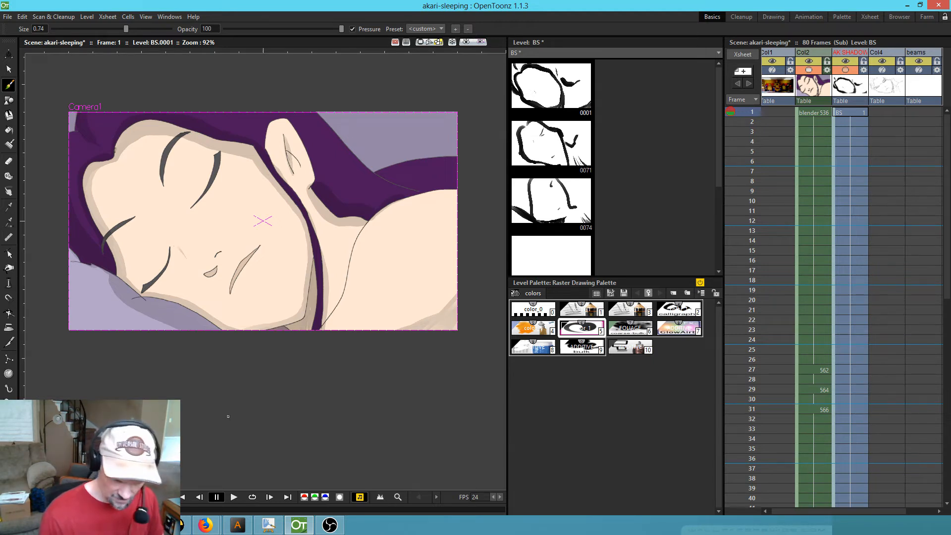
{"action": "key", "text": "period"}
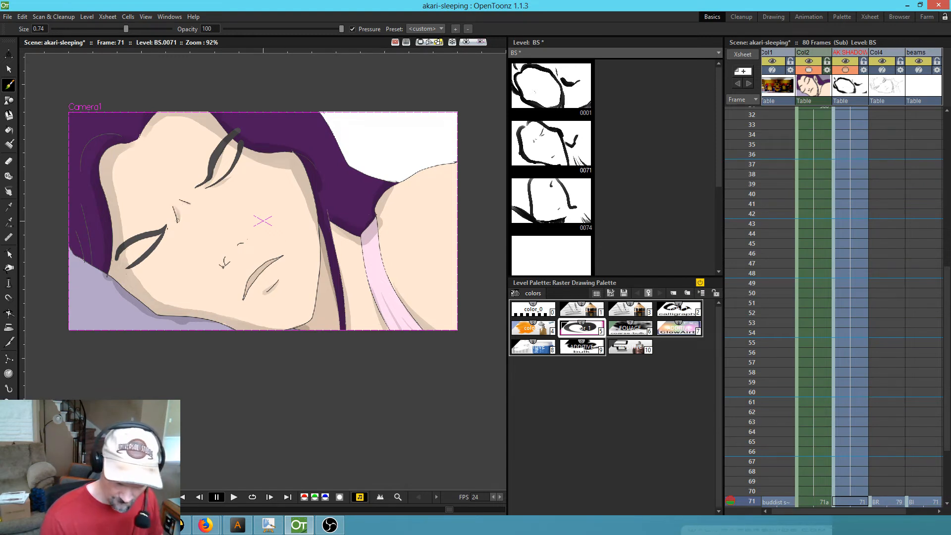
- Paint a small shadow beside the nostril on frame 74, comparing it with the neighbouring shadow drawings
{"action": "key", "text": "comma"}
{"action": "key", "text": "period"}
{"action": "key", "text": "period"}
{"action": "left_click_drag", "start_coordinate": [264, 221], "coordinate": [273, 216]}
{"action": "key", "text": "period"}
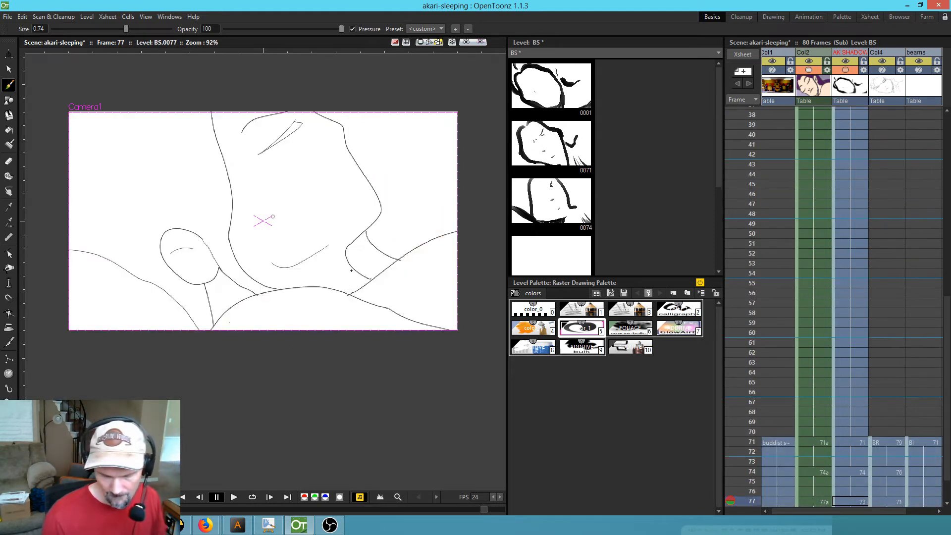
{"action": "key", "text": "comma"}
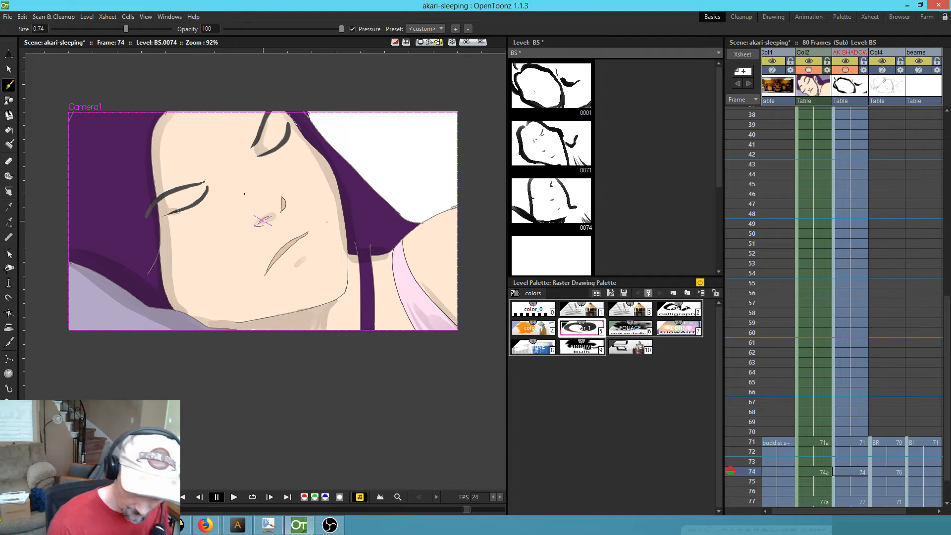
- Paint a shadow on the hair beside the shoulder on frame 74, comparing it with the neighbouring drawings
{"action": "key", "text": "comma"}
{"action": "key", "text": "period"}
{"action": "key", "text": "period"}
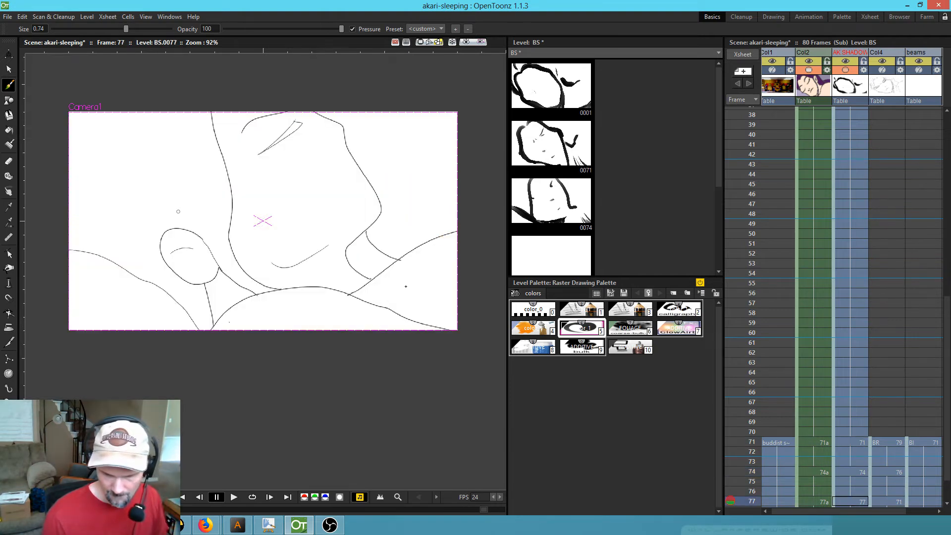
{"action": "key", "text": "comma"}
{"action": "key", "text": "comma"}
{"action": "key", "text": "period"}
{"action": "key", "text": "comma"}
{"action": "key", "text": "period"}
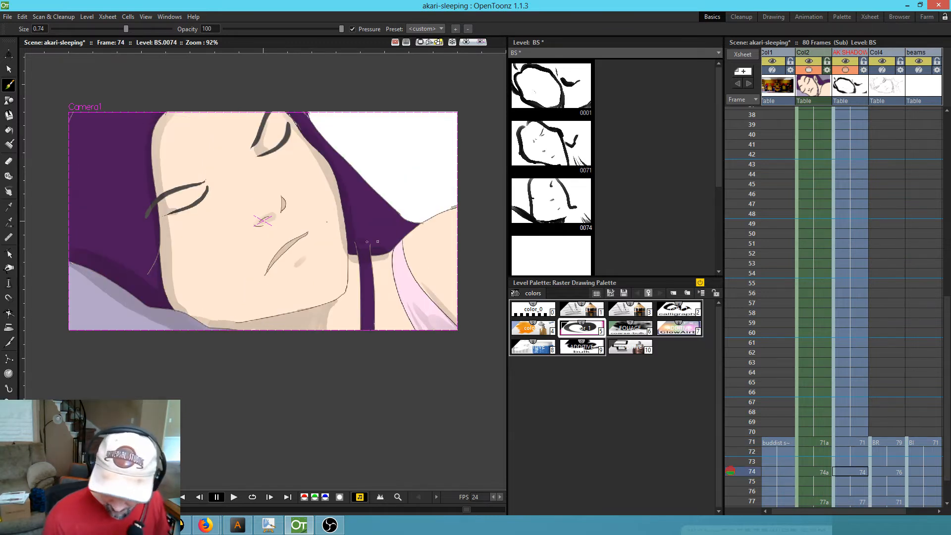
{"action": "key", "text": "comma"}
{"action": "key", "text": "period"}
- Paint a matching shadow on the hair tip beside the shoulder on frame 71, flipping against frame 74
{"action": "key", "text": "comma"}
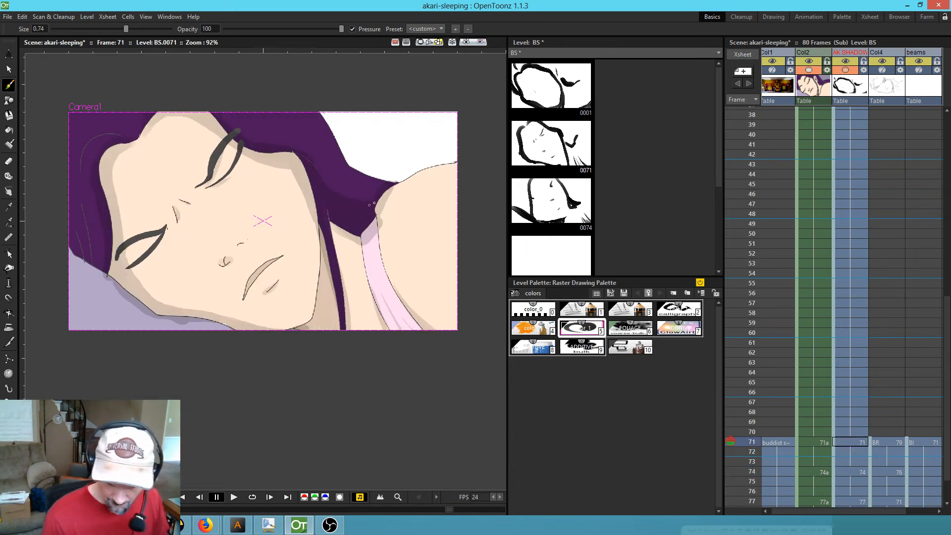
{"action": "key", "text": "period"}
{"action": "key", "text": "comma"}
{"action": "key", "text": "period"}
{"action": "key", "text": "comma"}
{"action": "key", "text": "period"}
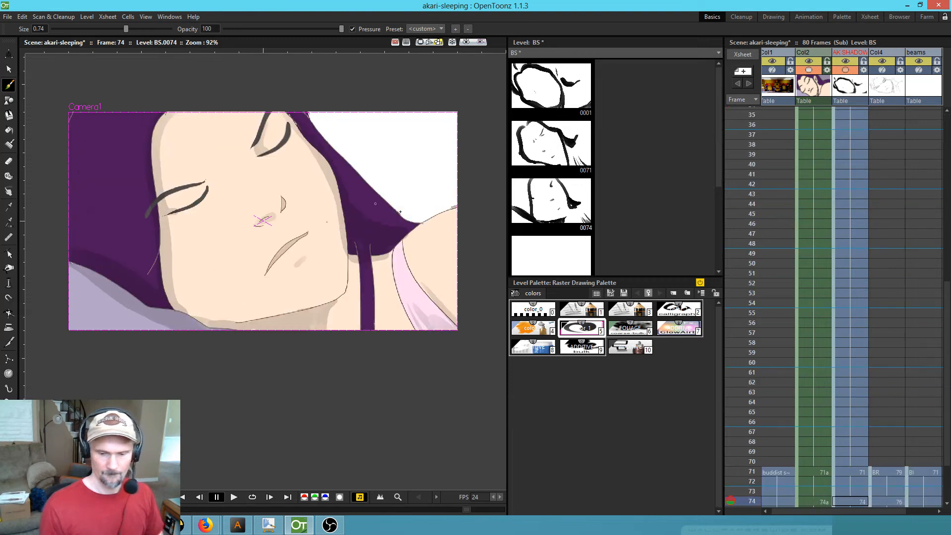
- Paint a shadow along the lower jaw and chin on frames 74 and 71, using frame 1 as reference
{"action": "mouse_move", "coordinate": [195, 315]}
{"action": "left_mouse_down"}
{"action": "mouse_move", "coordinate": [229, 323]}
{"action": "mouse_move", "coordinate": [342, 296]}
{"action": "left_mouse_up"}
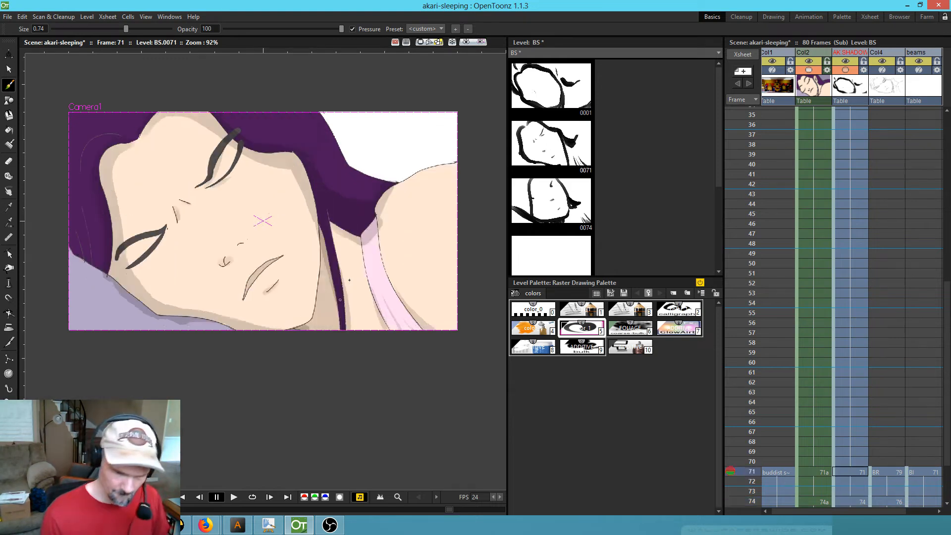
{"action": "key", "text": "comma"}
{"action": "key", "text": "period"}
{"action": "key", "text": "comma"}
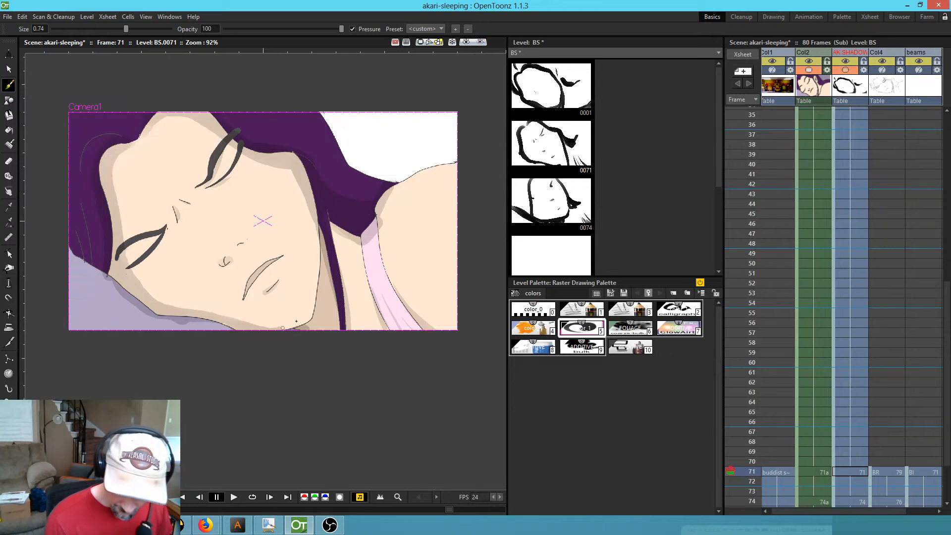
{"action": "key", "text": "alt+comma"}
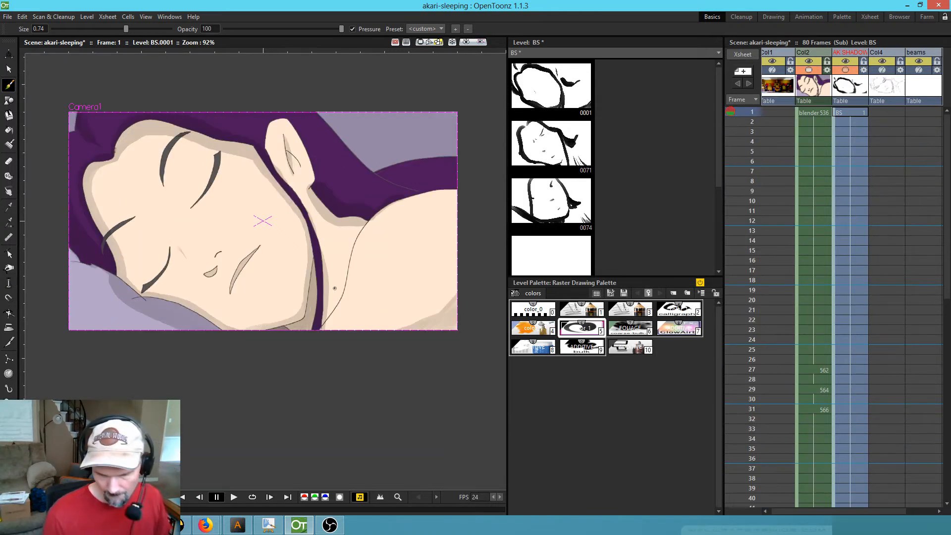
{"action": "key", "text": "alt+period"}
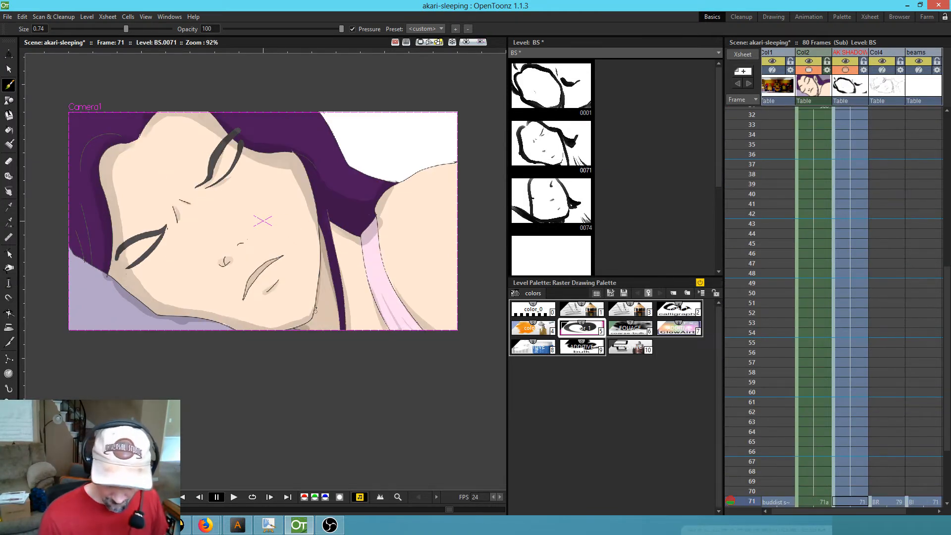
{"action": "key", "text": "period"}
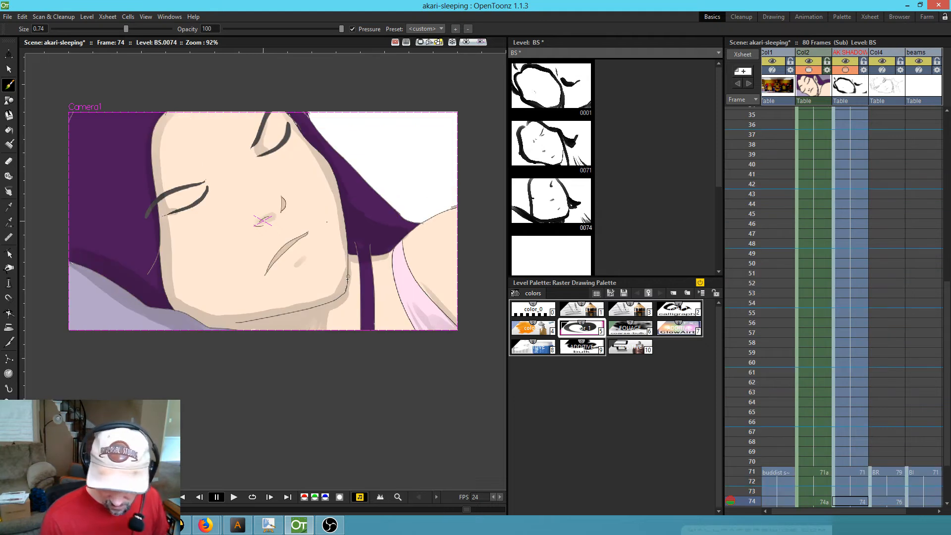
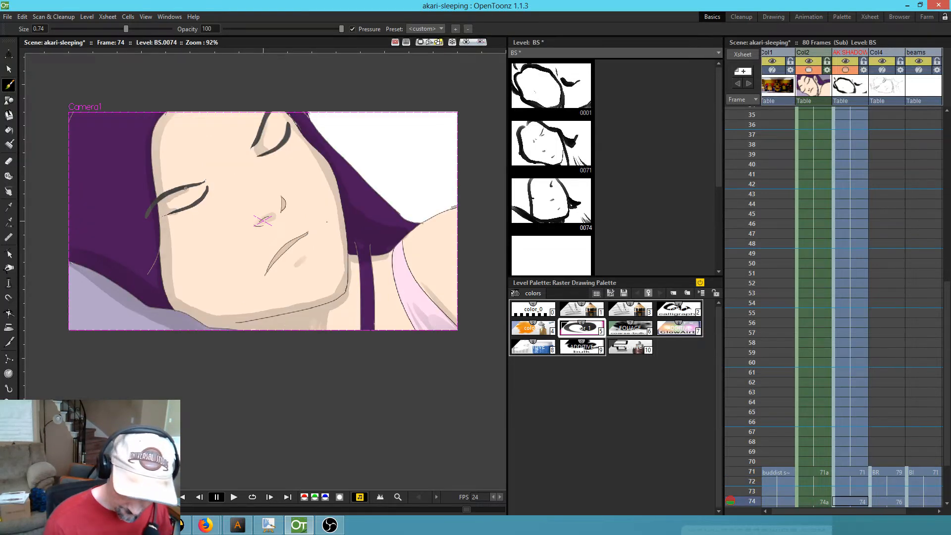
- Fill the face on frame 77 of Col2 with color_3
{"action": "key", "text": "period"}
{"action": "key", "text": "period"}
{"action": "key", "text": "period"}
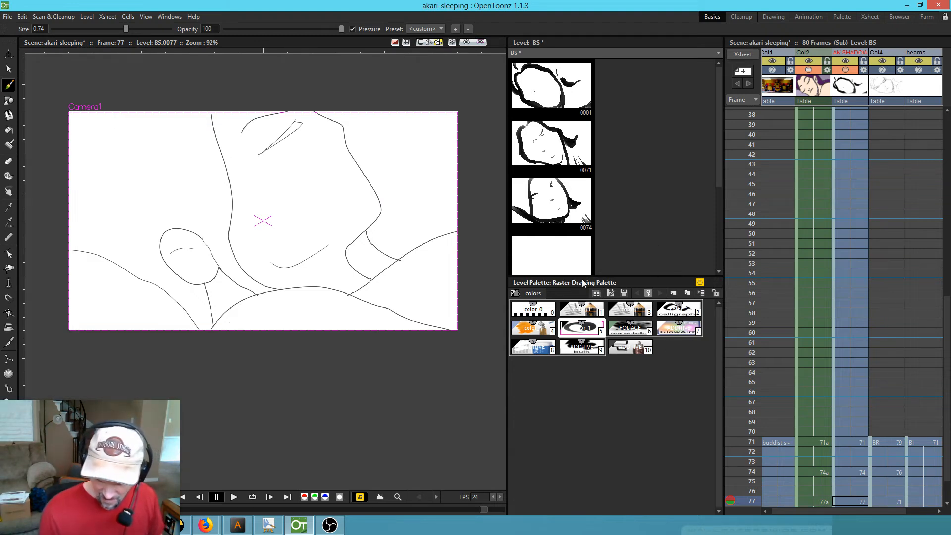
{"action": "scroll", "coordinate": [880, 438], "scroll_direction": "down", "scroll_amount": 6}
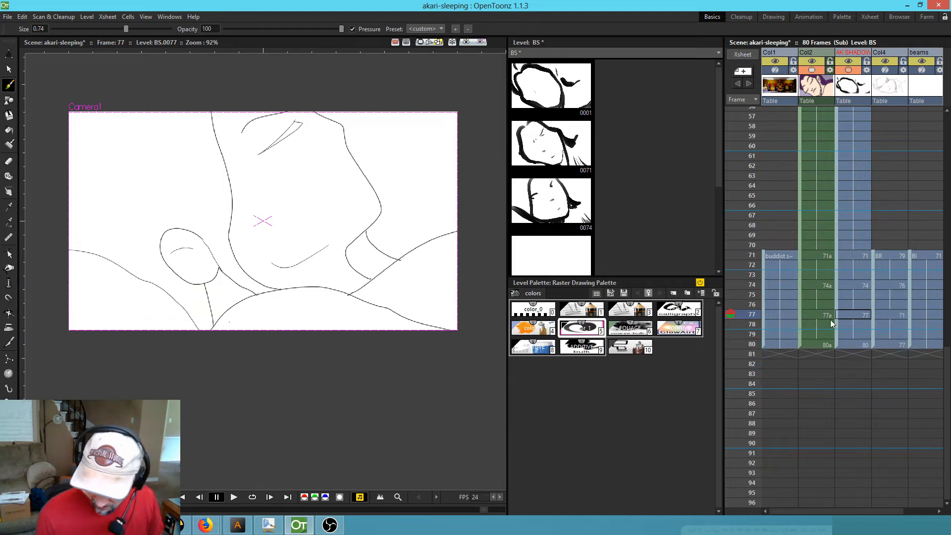
{"action": "left_click", "coordinate": [824, 316]}
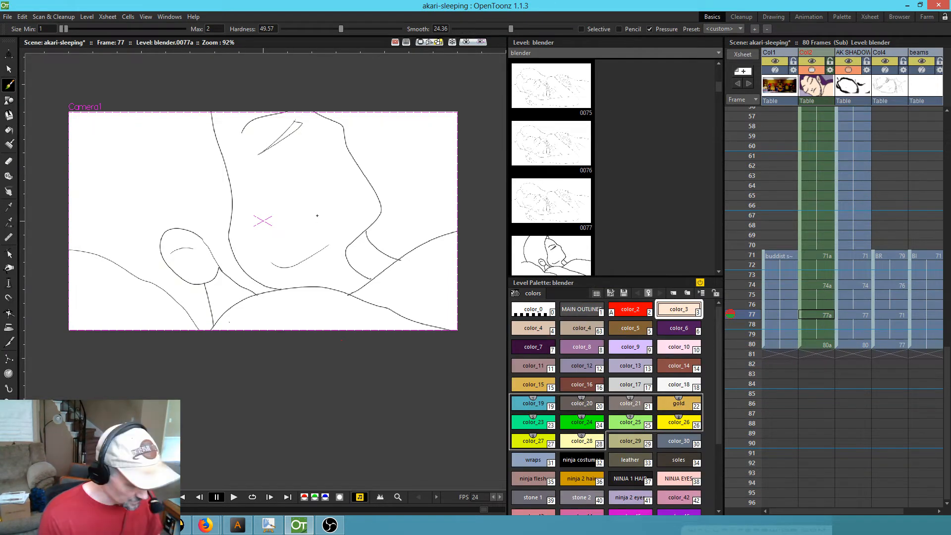
{"action": "key", "text": "f"}
{"action": "left_click", "coordinate": [319, 208]}
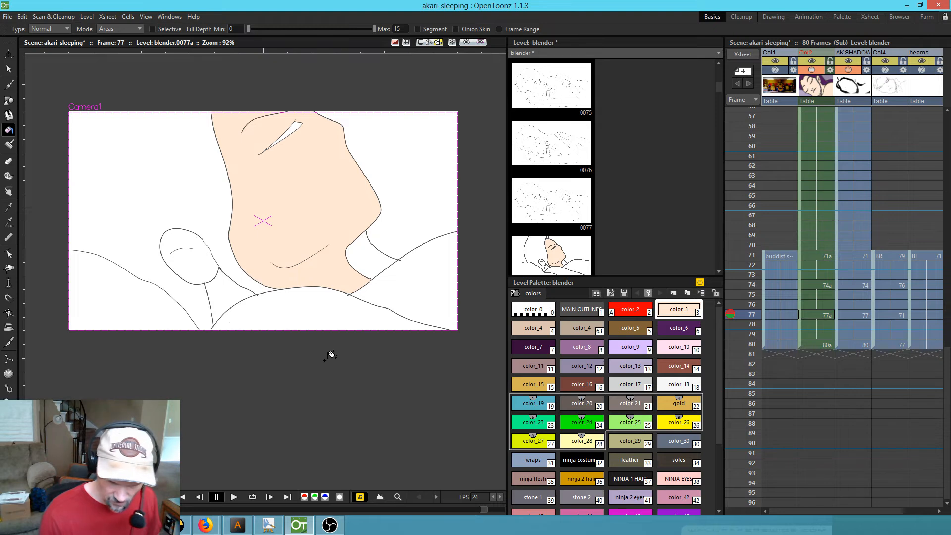
- Show the artwork beyond the camera frame and close the open shoulder and pillow outlines on frame 77 with color_3 strokes
{"action": "left_click", "coordinate": [326, 320]}
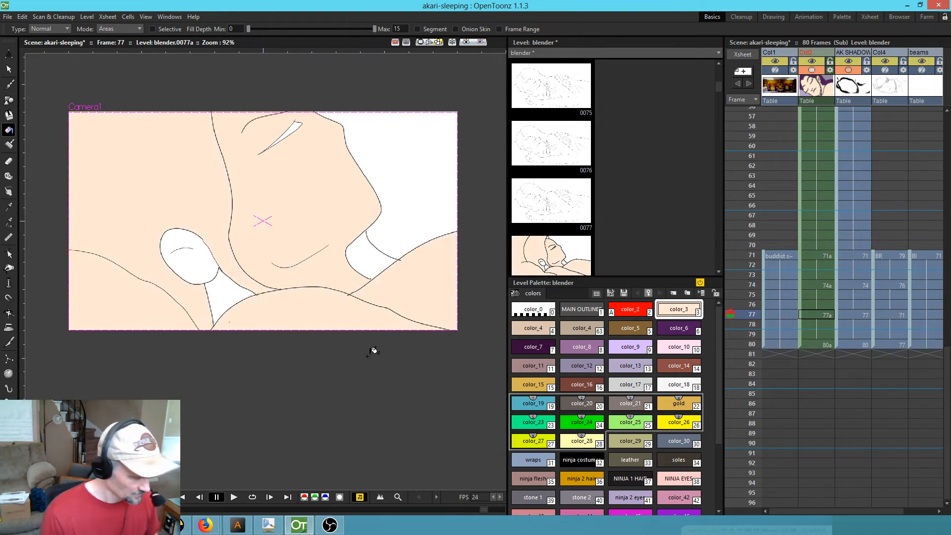
{"action": "key", "text": "ctrl+z"}
{"action": "left_click", "coordinate": [427, 43]}
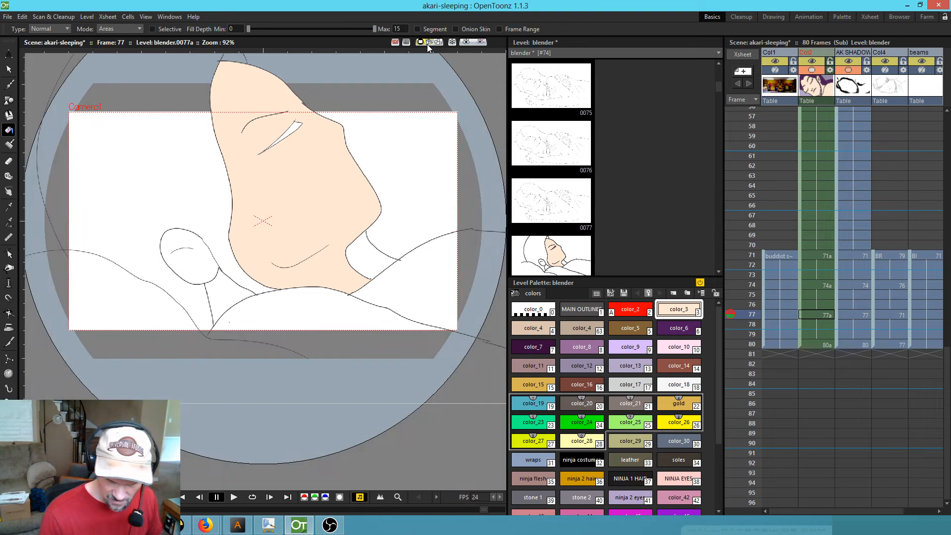
{"action": "left_click_drag", "start_coordinate": [452, 383], "coordinate": [350, 298]}
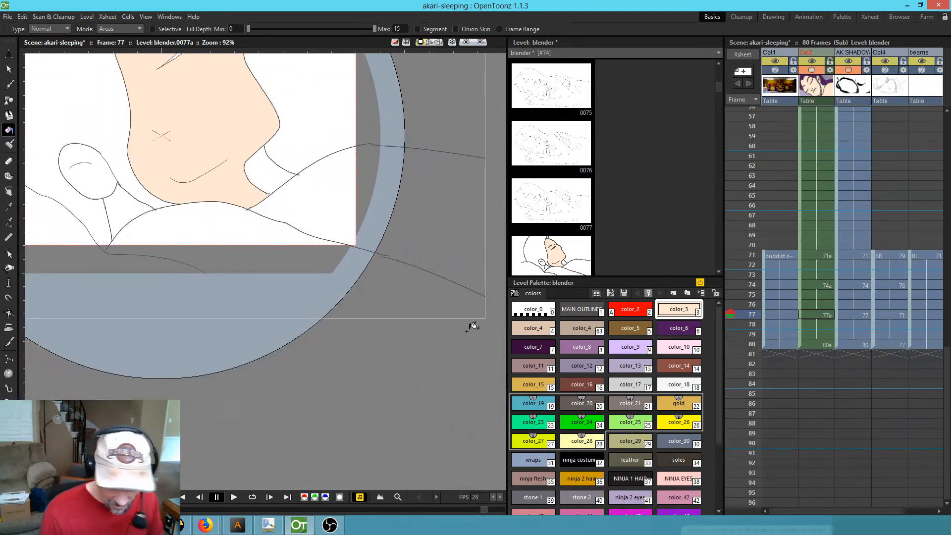
{"action": "key", "text": "b"}
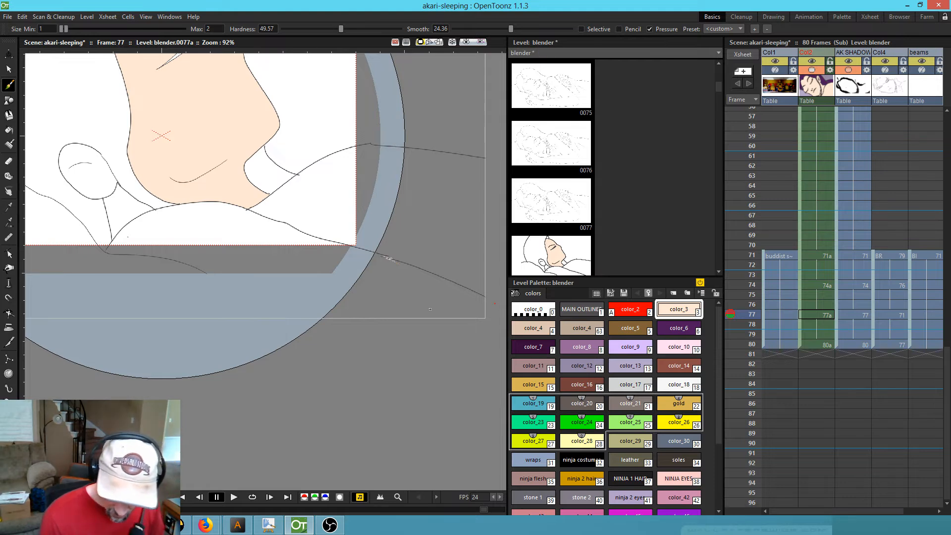
{"action": "left_click_drag", "start_coordinate": [250, 317], "coordinate": [206, 268]}
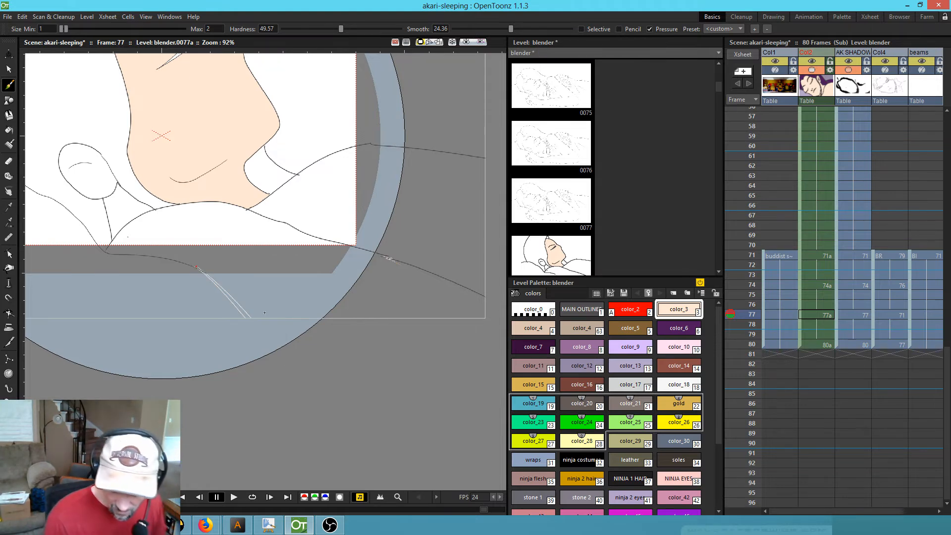
{"action": "left_click_drag", "start_coordinate": [269, 315], "coordinate": [451, 432]}
{"action": "left_click_drag", "start_coordinate": [114, 294], "coordinate": [190, 394]}
{"action": "left_click_drag", "start_coordinate": [399, 294], "coordinate": [355, 322]}
{"action": "left_click_drag", "start_coordinate": [442, 379], "coordinate": [382, 279]}
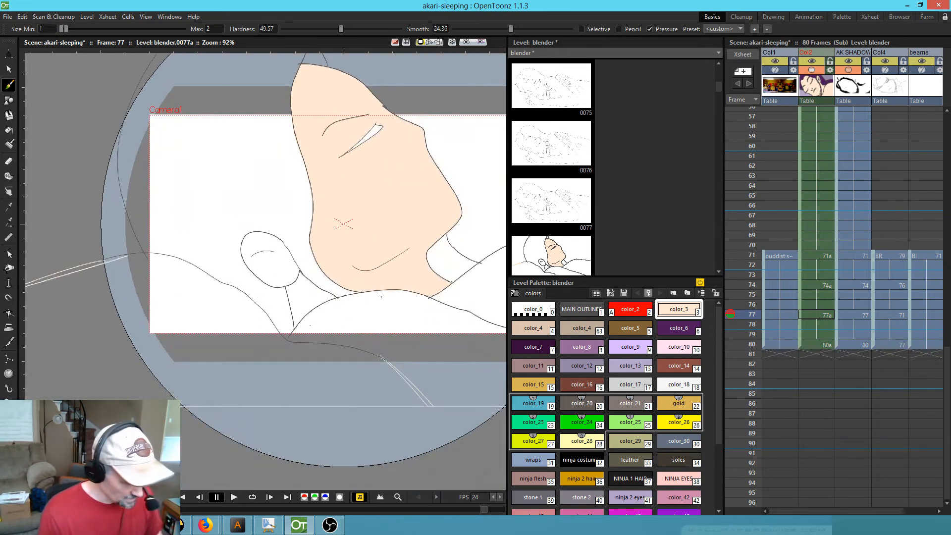
{"action": "key", "text": "f"}
{"action": "left_click", "coordinate": [385, 295]}
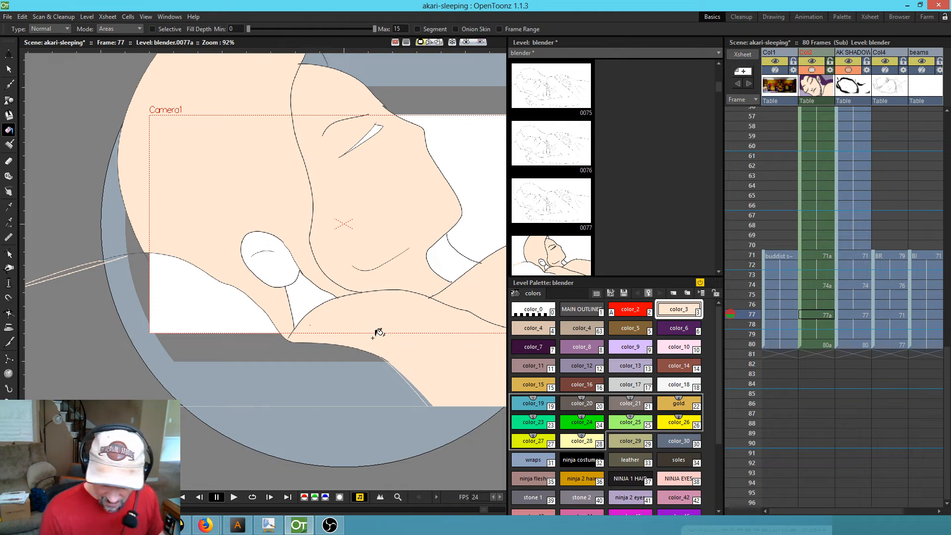
{"action": "key", "text": "ctrl+z"}
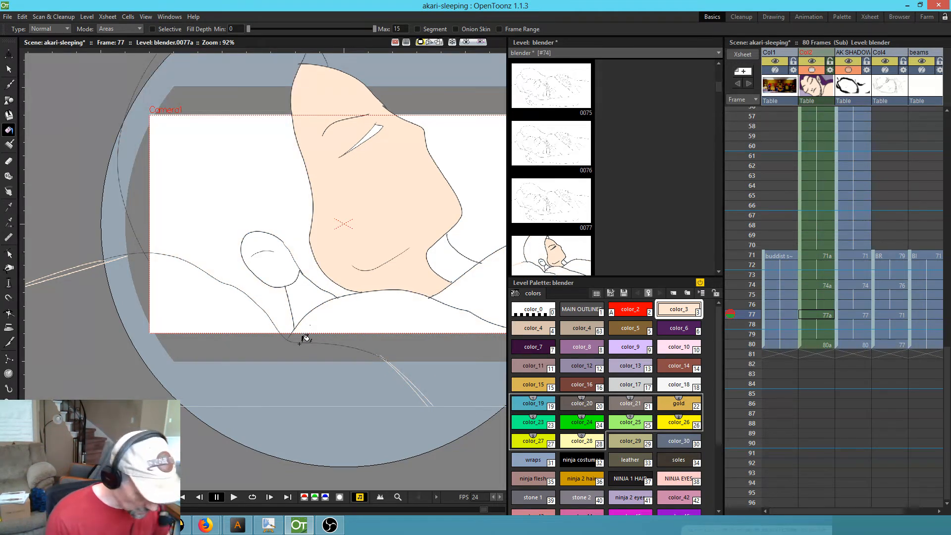
- Close the outline gap below the neck on frame 77, and fill the shoulder and ear with color_3 and the neck with color_4
{"action": "key", "text": "b"}
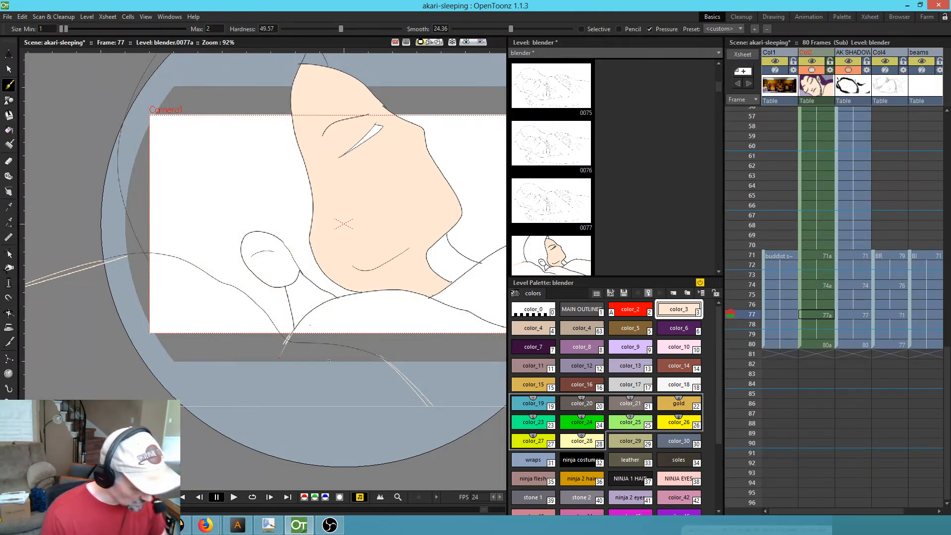
{"action": "key", "text": "f"}
{"action": "left_click", "coordinate": [393, 307]}
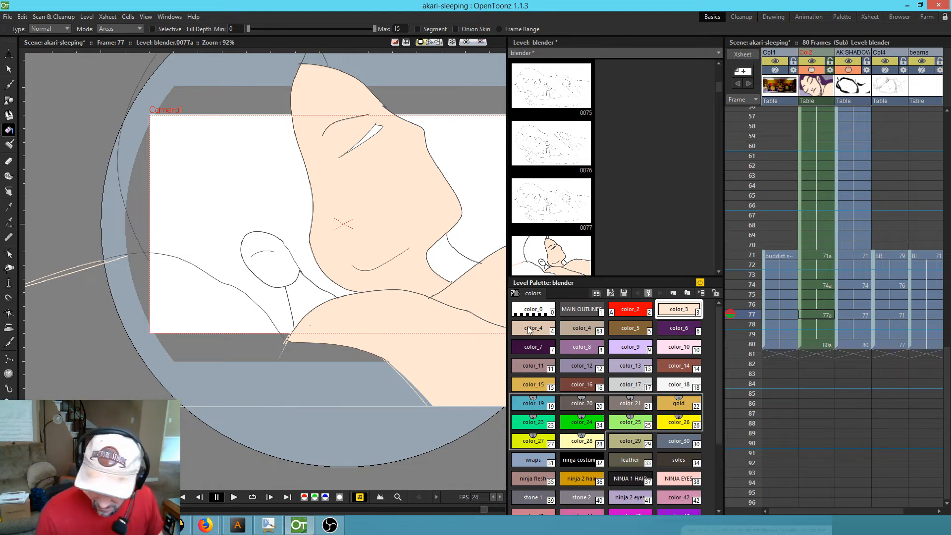
{"action": "left_click", "coordinate": [529, 329]}
{"action": "left_click", "coordinate": [305, 297]}
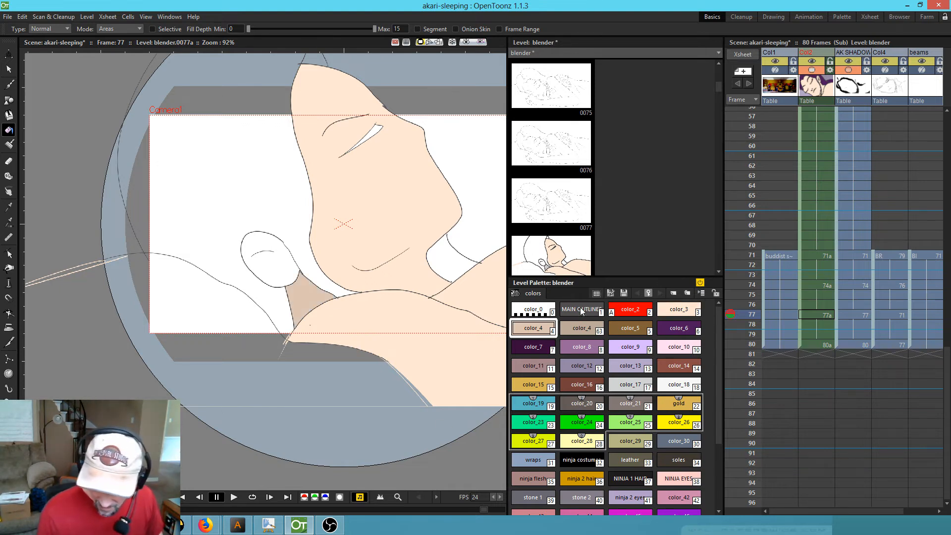
{"action": "left_click", "coordinate": [677, 312]}
- Fill all the hair areas on frame 77, including the piece behind the chin, with color_6
{"action": "left_click", "coordinate": [678, 329]}
{"action": "left_click", "coordinate": [248, 178]}
{"action": "left_click_drag", "start_coordinate": [440, 274], "coordinate": [367, 339]}
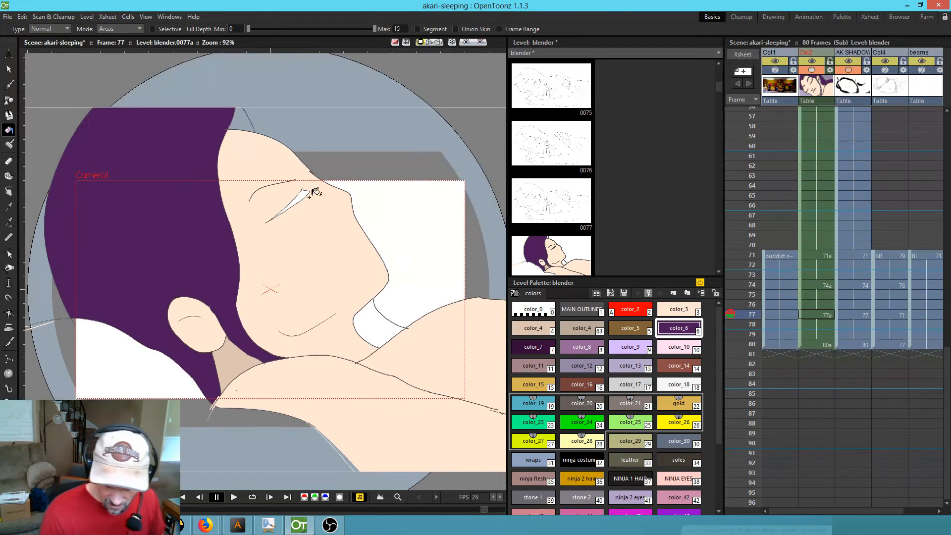
{"action": "left_click", "coordinate": [242, 117]}
{"action": "left_click", "coordinate": [384, 332]}
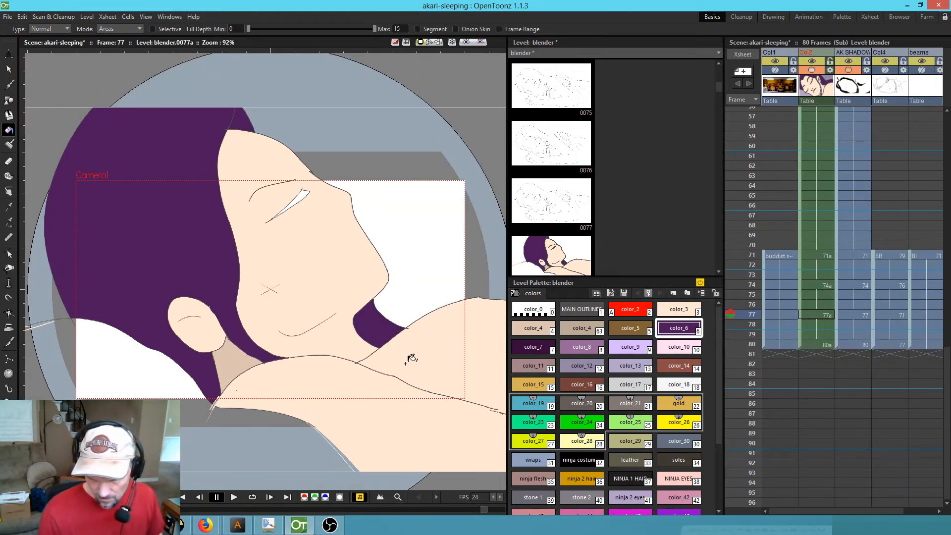
{"action": "left_click_drag", "start_coordinate": [393, 349], "coordinate": [395, 337]}
- Fill the closed eye's lash shape on frame 77 with the MAIN OUTLINE colour
{"action": "left_click", "coordinate": [582, 309]}
{"action": "left_click", "coordinate": [301, 189]}
{"action": "left_click_drag", "start_coordinate": [407, 338], "coordinate": [429, 250]}
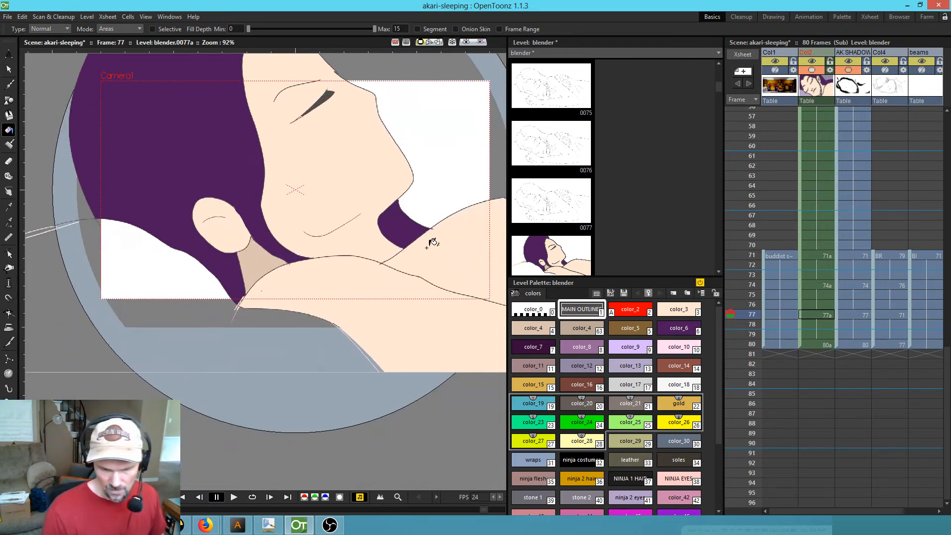
- Pick the pillow colour, color_13, from frame 74 and fill the pillow on frame 77 with it
{"action": "left_click", "coordinate": [679, 347]}
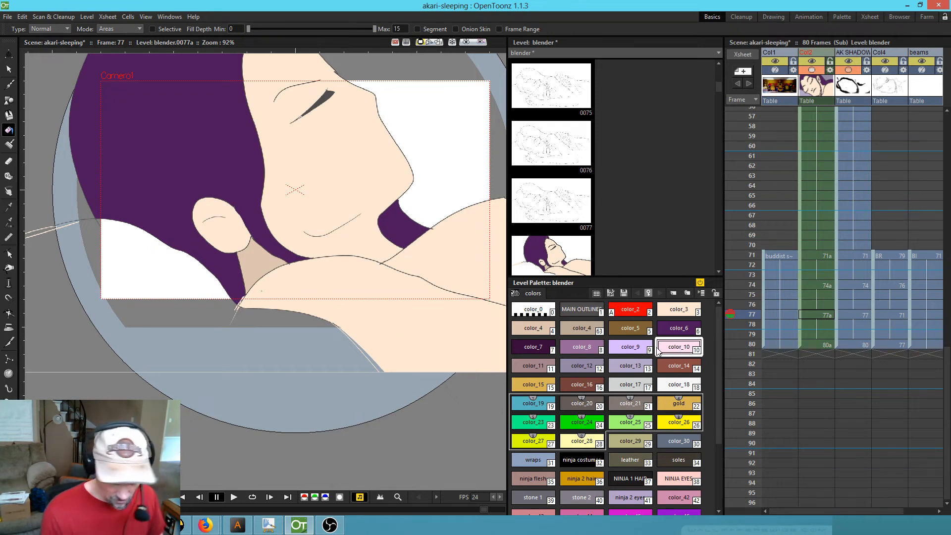
{"action": "key", "text": "comma"}
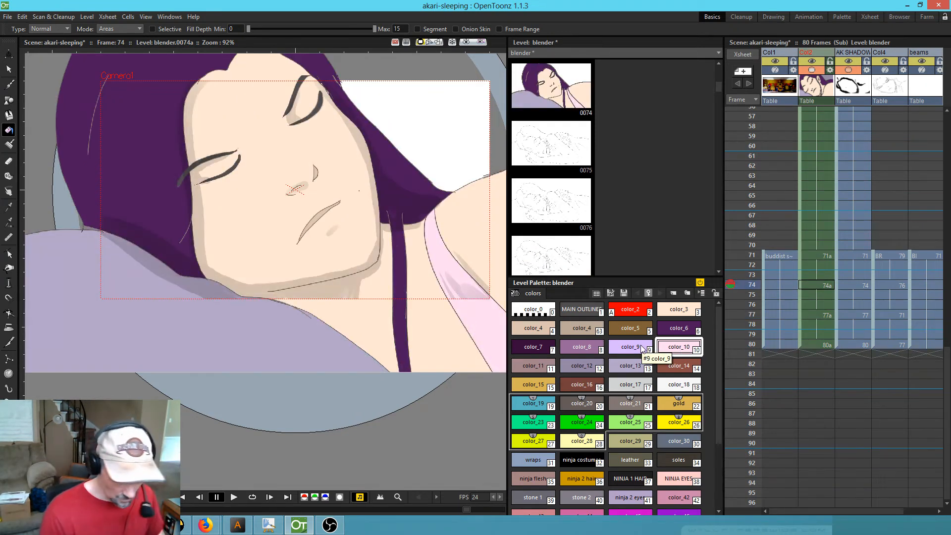
{"action": "key", "text": "k"}
{"action": "left_click", "coordinate": [265, 342]}
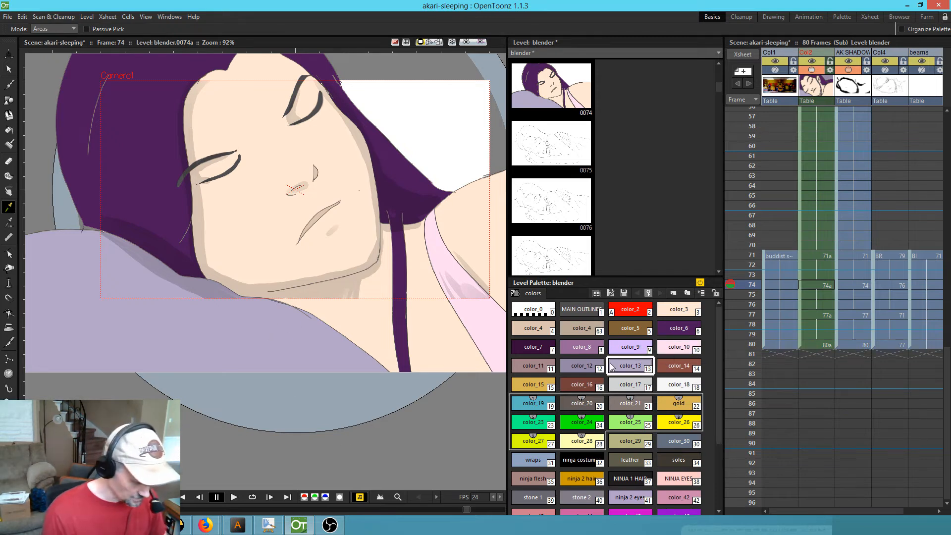
{"action": "key", "text": "period"}
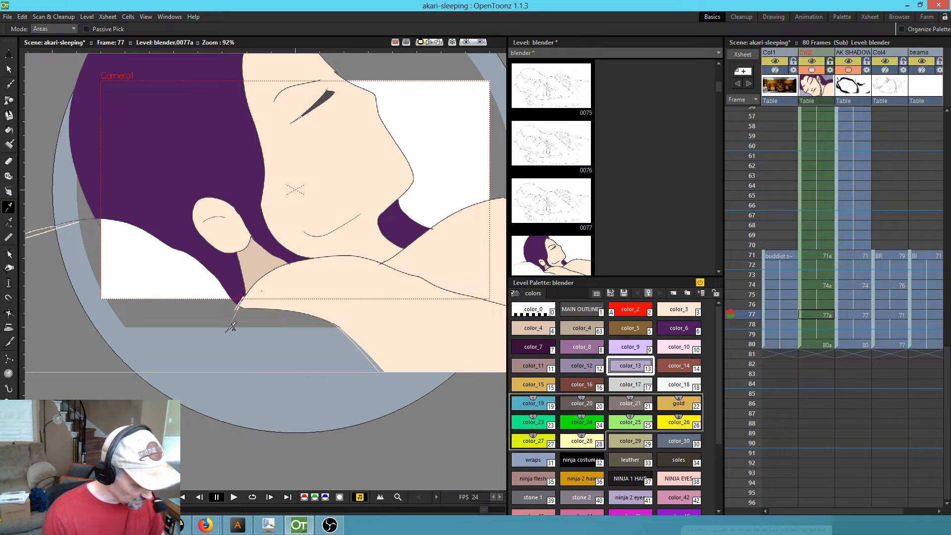
{"action": "key", "text": "f"}
{"action": "left_click", "coordinate": [231, 357]}
{"action": "left_click_drag", "start_coordinate": [370, 390], "coordinate": [352, 465]}
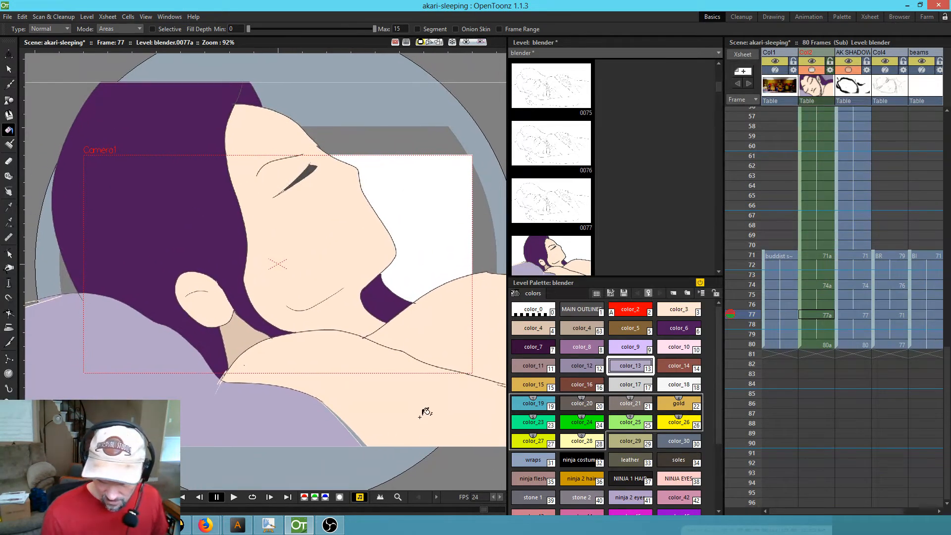
- Try filling the area below the shoulder outline on frame 80 of Col2 with color_13, and undo the fill
{"action": "left_click", "coordinate": [825, 345]}
{"action": "mouse_move", "coordinate": [431, 355]}
{"action": "left_mouse_down"}
{"action": "mouse_move", "coordinate": [307, 348]}
{"action": "mouse_move", "coordinate": [339, 366]}
{"action": "left_mouse_up"}
{"action": "left_click", "coordinate": [334, 343]}
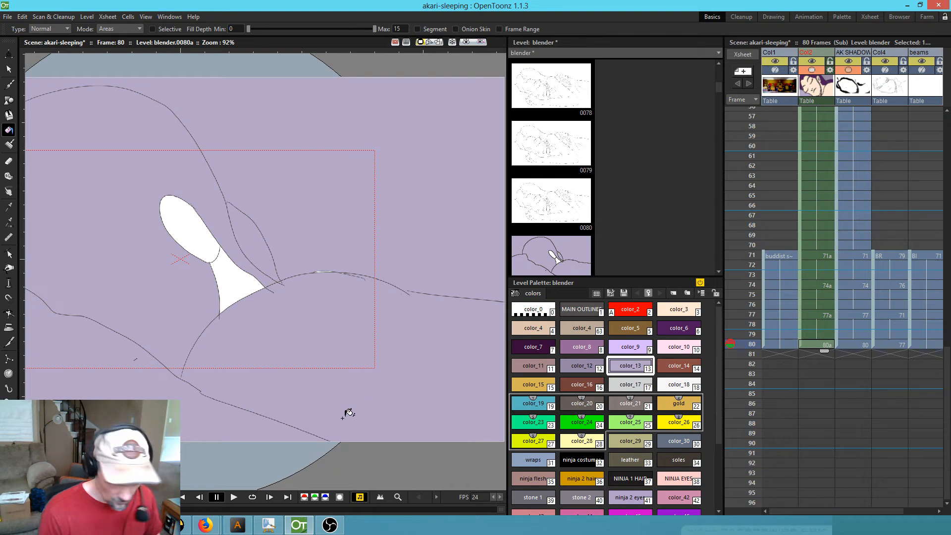
{"action": "key", "text": "ctrl+z"}
{"action": "left_click_drag", "start_coordinate": [460, 399], "coordinate": [414, 362]}
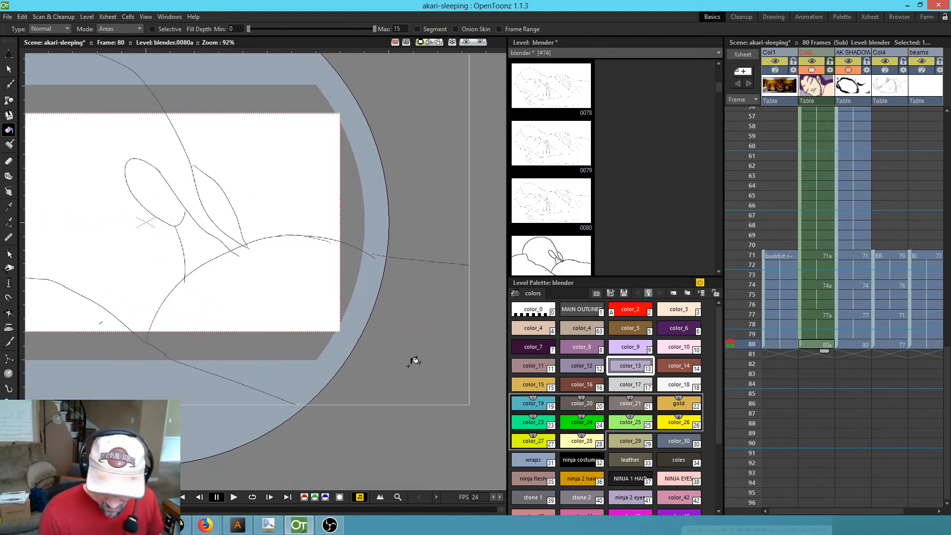
- Brush a color_3 stroke across the gap where the shoulder outline leaves the camera frame on frame 80
{"action": "left_click", "coordinate": [679, 309]}
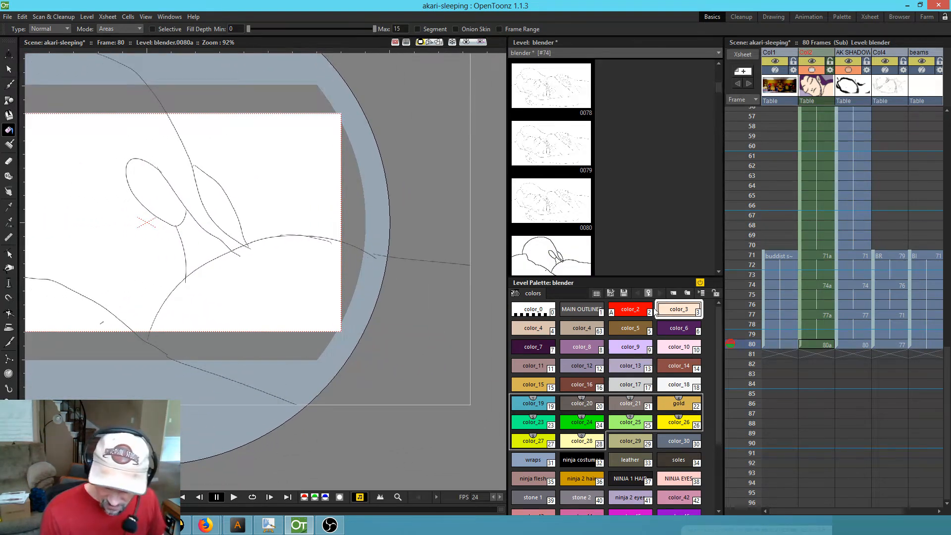
{"action": "key", "text": "b"}
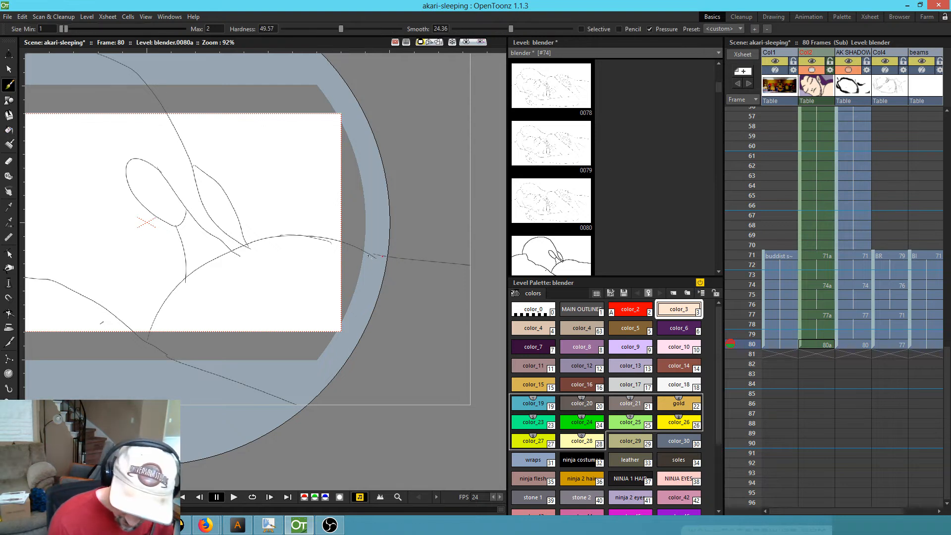
{"action": "left_click_drag", "start_coordinate": [380, 358], "coordinate": [433, 349]}
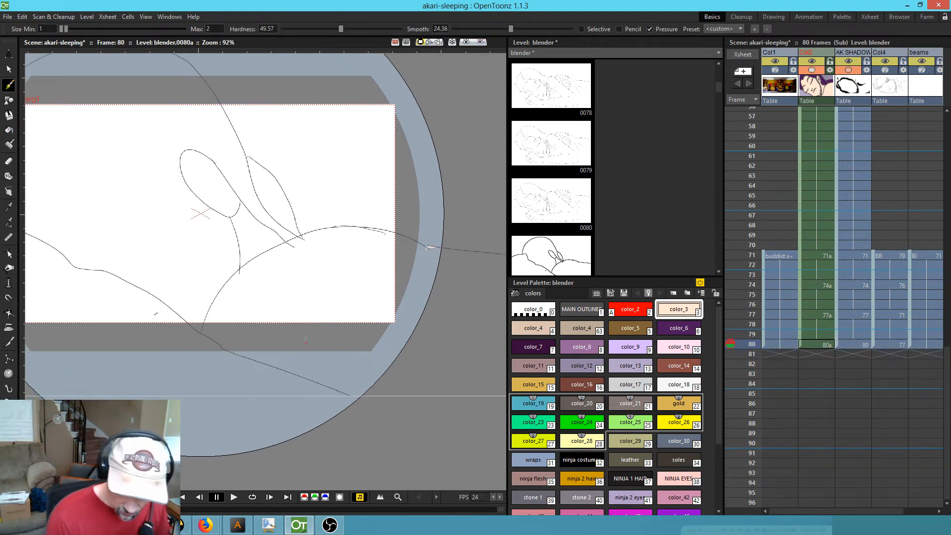
{"action": "left_click_drag", "start_coordinate": [120, 259], "coordinate": [267, 270]}
{"action": "left_click_drag", "start_coordinate": [214, 221], "coordinate": [150, 261]}
{"action": "left_click_drag", "start_coordinate": [399, 372], "coordinate": [347, 260]}
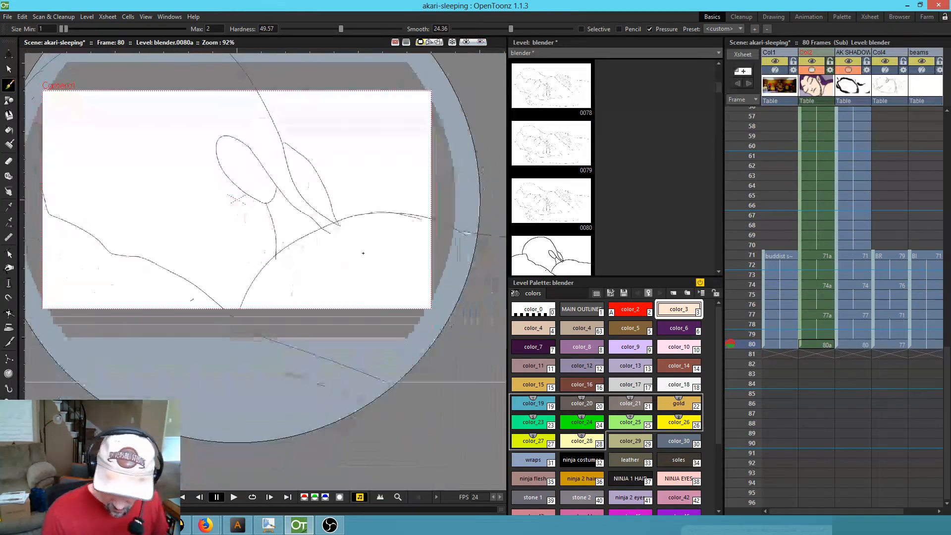
- Try filling the shoulder on frame 80 with color_3, and undo the fill
{"action": "key", "text": "f"}
{"action": "left_click", "coordinate": [371, 262]}
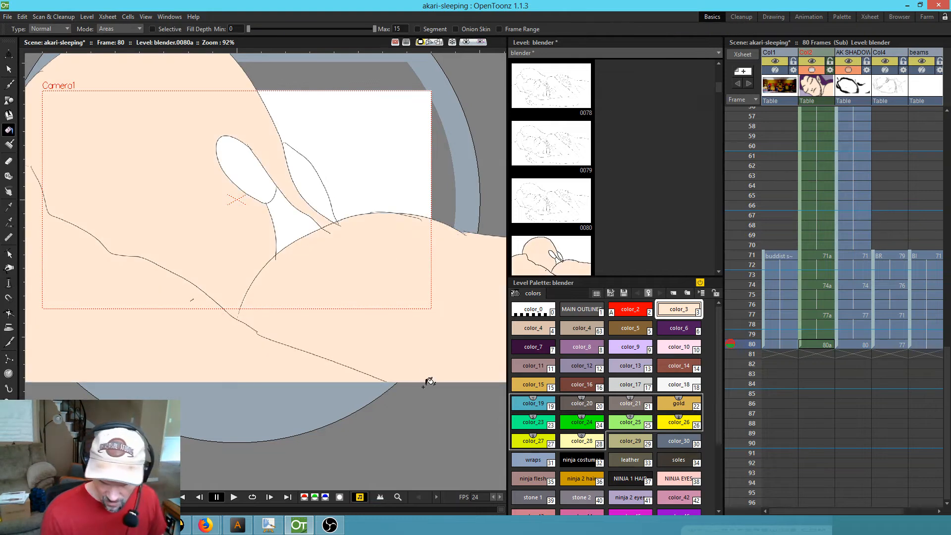
{"action": "key", "text": "ctrl+z"}
- Fill the neck area below the ear with color_3, and undo a trial fill of the face sliver beside the hair
{"action": "left_click", "coordinate": [293, 221]}
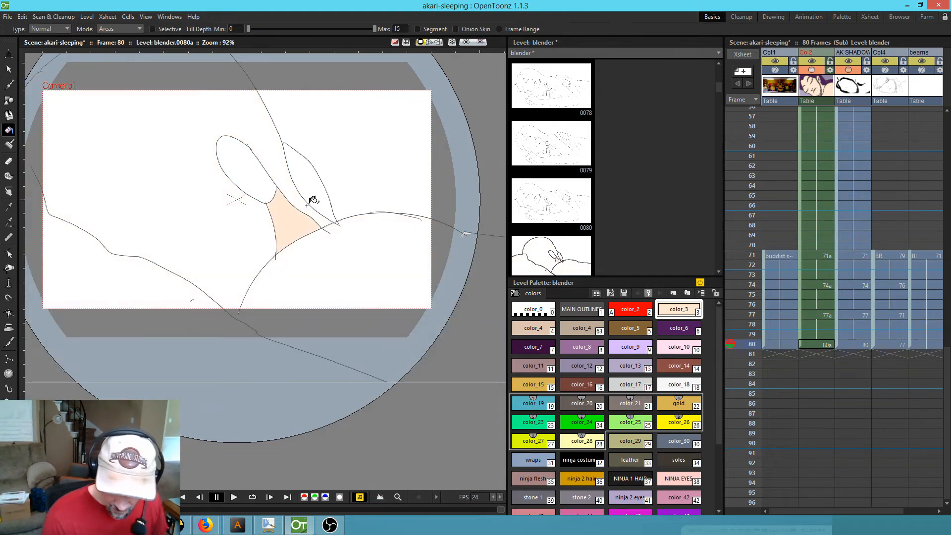
{"action": "left_click", "coordinate": [317, 187]}
{"action": "key", "text": "ctrl+z"}
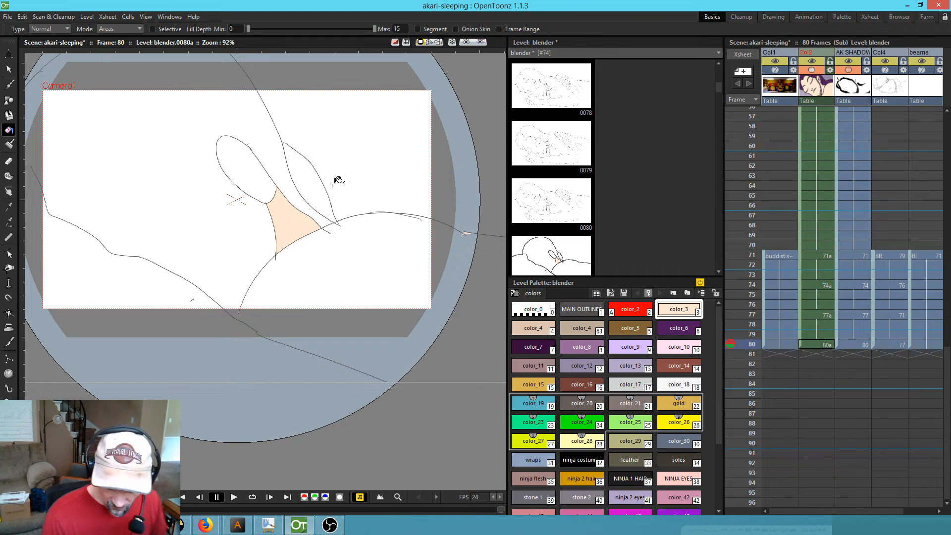
- Close the small gap between the top of the face sliver and the hair outline with a brush stroke
{"action": "key", "text": "shift+space"}
{"action": "left_click_drag", "start_coordinate": [325, 206], "coordinate": [389, 158]}
{"action": "left_click_drag", "start_coordinate": [381, 171], "coordinate": [402, 338]}
{"action": "key", "text": "b"}
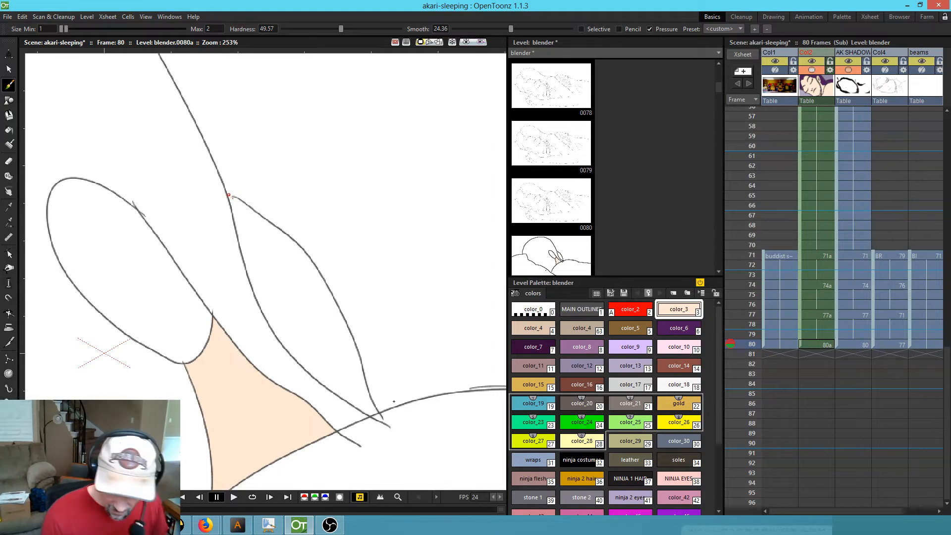
- Erase the stray line overlapping the top of the shoulder outline on frame 80
{"action": "mouse_move", "coordinate": [420, 396]}
{"action": "left_mouse_down"}
{"action": "mouse_move", "coordinate": [421, 167]}
{"action": "mouse_move", "coordinate": [449, 231]}
{"action": "mouse_move", "coordinate": [378, 186]}
{"action": "mouse_move", "coordinate": [163, 329]}
{"action": "left_mouse_up"}
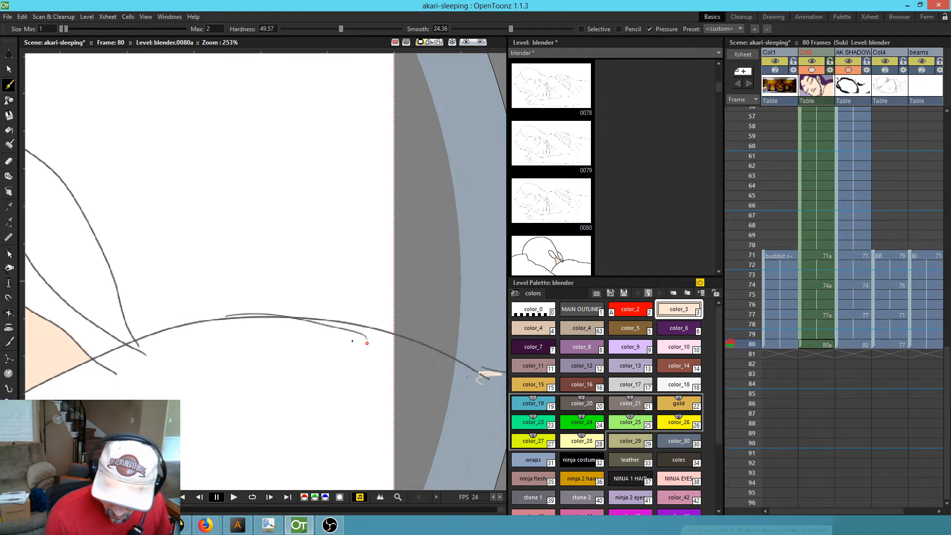
{"action": "key", "text": "a"}
{"action": "mouse_move", "coordinate": [371, 339]}
{"action": "left_mouse_down"}
{"action": "mouse_move", "coordinate": [288, 338]}
{"action": "mouse_move", "coordinate": [270, 281]}
{"action": "mouse_move", "coordinate": [209, 296]}
{"action": "mouse_move", "coordinate": [266, 298]}
{"action": "left_mouse_up"}
- Try the color_3 fill below the cleaned shoulder outline again, and undo it
{"action": "key", "text": "f"}
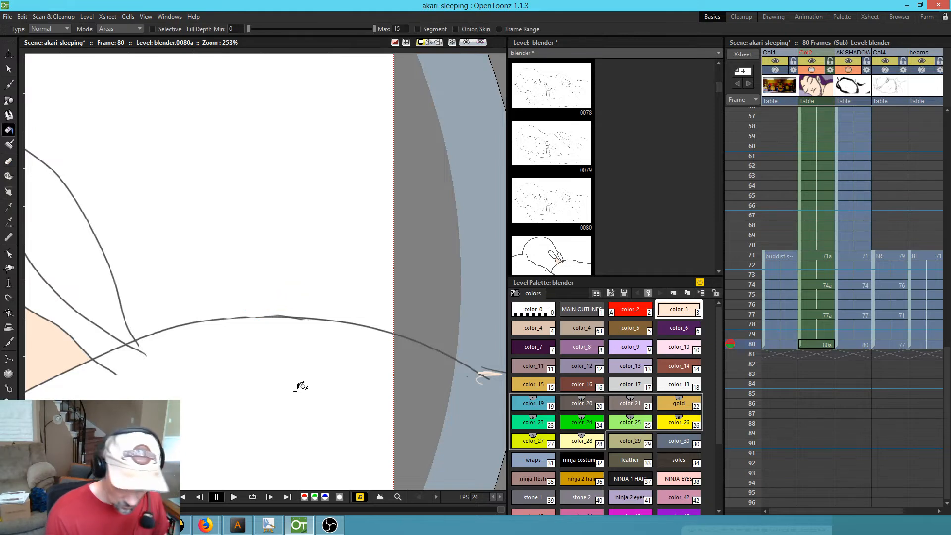
{"action": "left_click", "coordinate": [292, 396]}
{"action": "mouse_move", "coordinate": [295, 423]}
{"action": "left_mouse_down"}
{"action": "mouse_move", "coordinate": [449, 350]}
{"action": "mouse_move", "coordinate": [515, 349]}
{"action": "left_mouse_up"}
{"action": "left_click_drag", "start_coordinate": [349, 327], "coordinate": [434, 211]}
{"action": "key", "text": "ctrl+z"}
- Close the gap where the shoulder outline meets the pillow line with a color_3 stroke, and fill the shoulder with color_3
{"action": "left_click_drag", "start_coordinate": [331, 418], "coordinate": [324, 342]}
{"action": "key", "text": "b"}
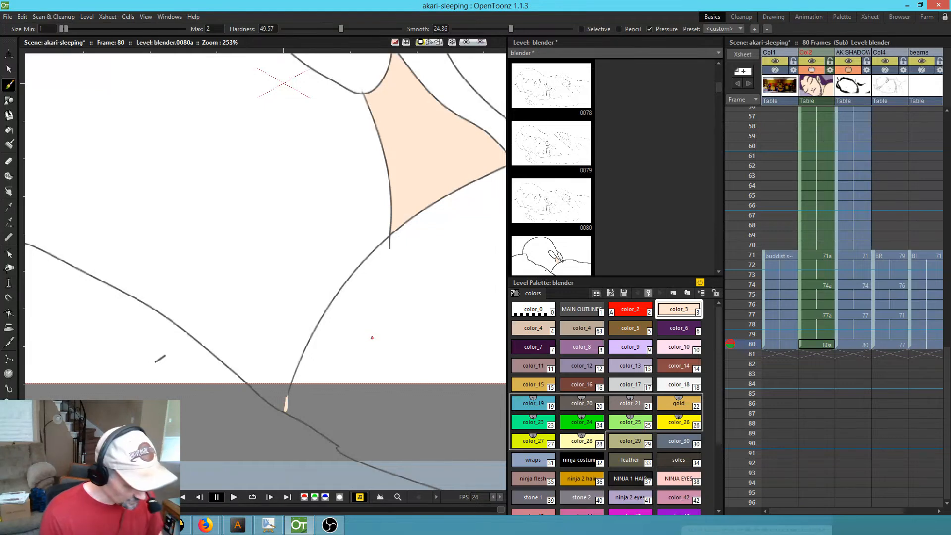
{"action": "key", "text": "f"}
{"action": "left_click", "coordinate": [413, 342]}
- Fill the ear and the face sliver behind the hair strand on frame 80 with color_3
{"action": "left_click_drag", "start_coordinate": [405, 311], "coordinate": [290, 453]}
{"action": "left_click_drag", "start_coordinate": [353, 342], "coordinate": [339, 450]}
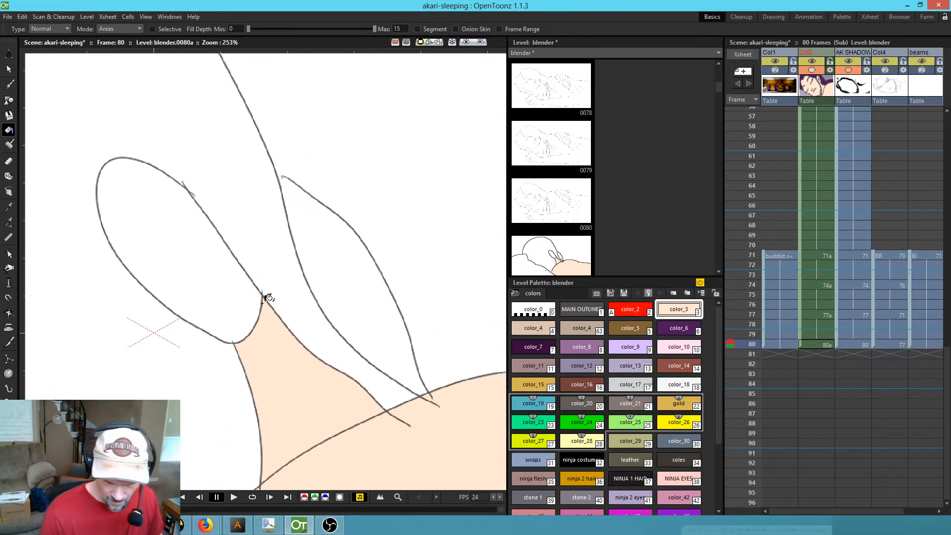
{"action": "left_click", "coordinate": [263, 297]}
{"action": "left_click", "coordinate": [363, 274]}
- Pick color_6 and try filling the hair on frame 80 with it, and undo the fill
{"action": "left_click", "coordinate": [673, 325]}
{"action": "left_click", "coordinate": [235, 146]}
{"action": "left_click_drag", "start_coordinate": [366, 377], "coordinate": [456, 194]}
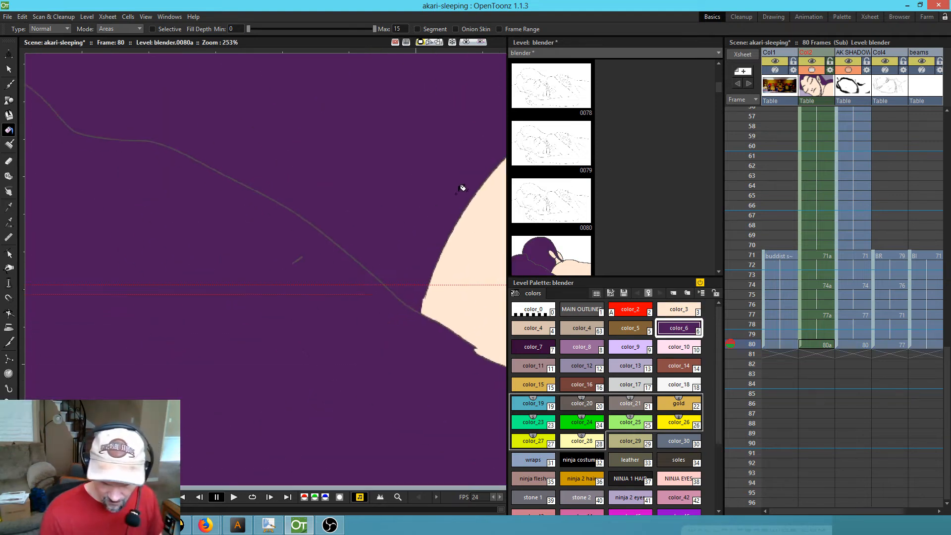
{"action": "key", "text": "ctrl+z"}
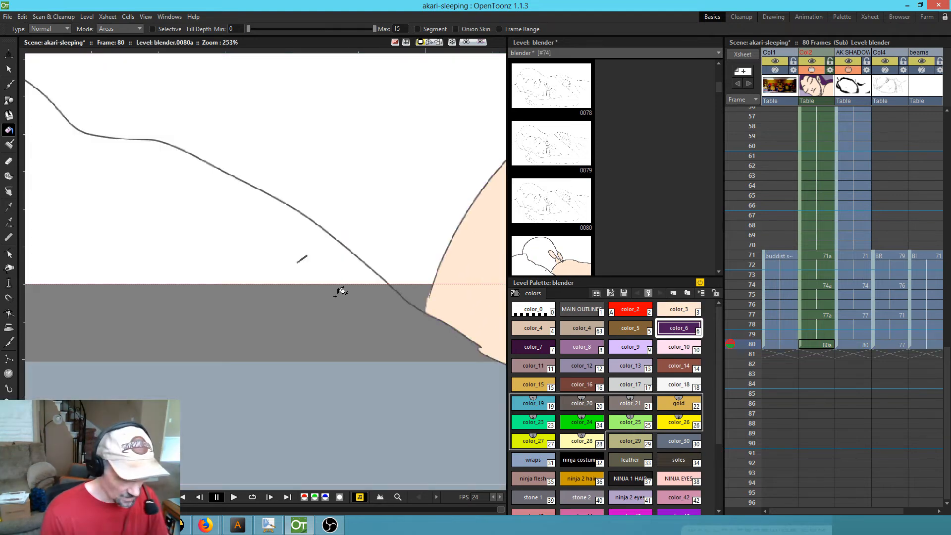
- Close the gap between the pillow's top line and the hair outline beyond the camera frame with a color_6 brush stroke
{"action": "scroll", "coordinate": [342, 292], "scroll_direction": "down", "scroll_amount": 5}
{"action": "left_click_drag", "start_coordinate": [299, 347], "coordinate": [298, 346]}
{"action": "mouse_move", "coordinate": [375, 372]}
{"action": "left_mouse_down"}
{"action": "mouse_move", "coordinate": [238, 390]}
{"action": "mouse_move", "coordinate": [206, 381]}
{"action": "left_mouse_up"}
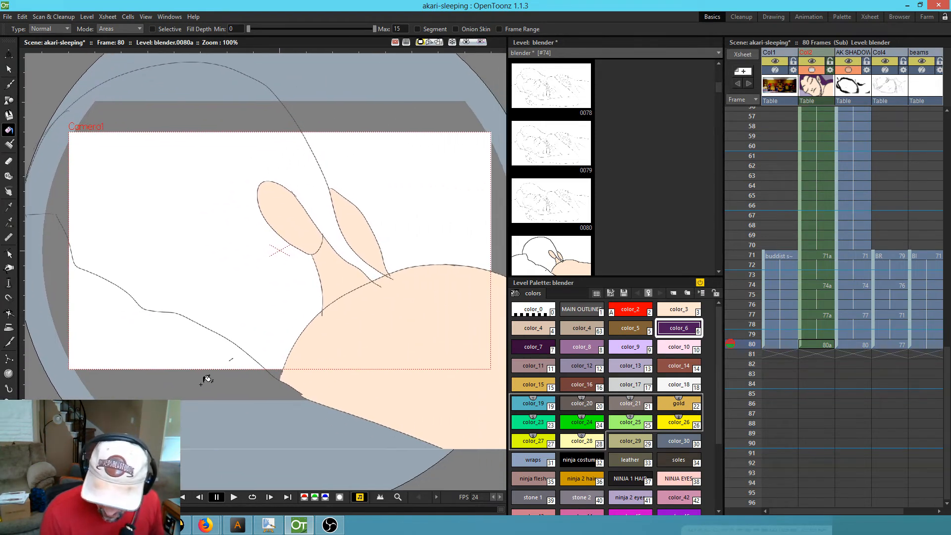
{"action": "left_click_drag", "start_coordinate": [168, 254], "coordinate": [334, 263]}
{"action": "key", "text": "shift+space"}
{"action": "left_click_drag", "start_coordinate": [189, 234], "coordinate": [287, 141]}
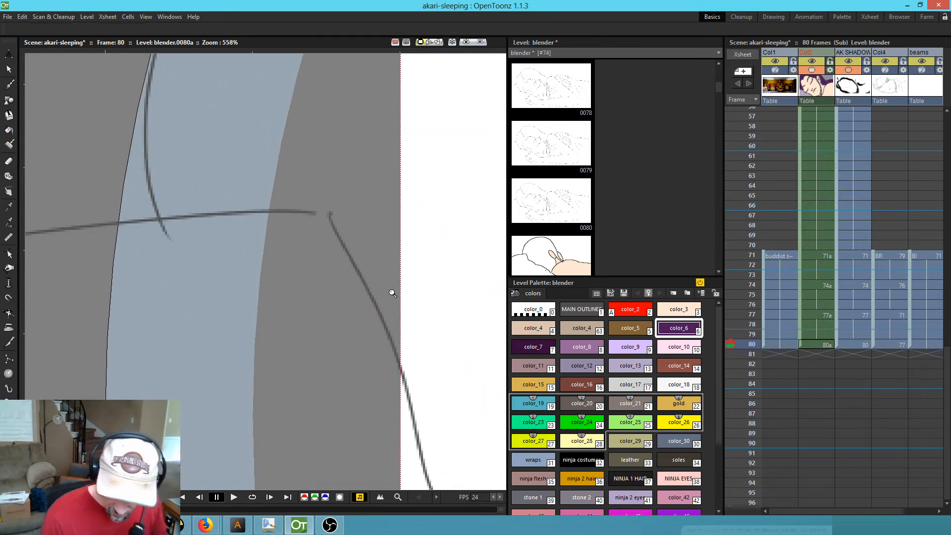
{"action": "key", "text": "b"}
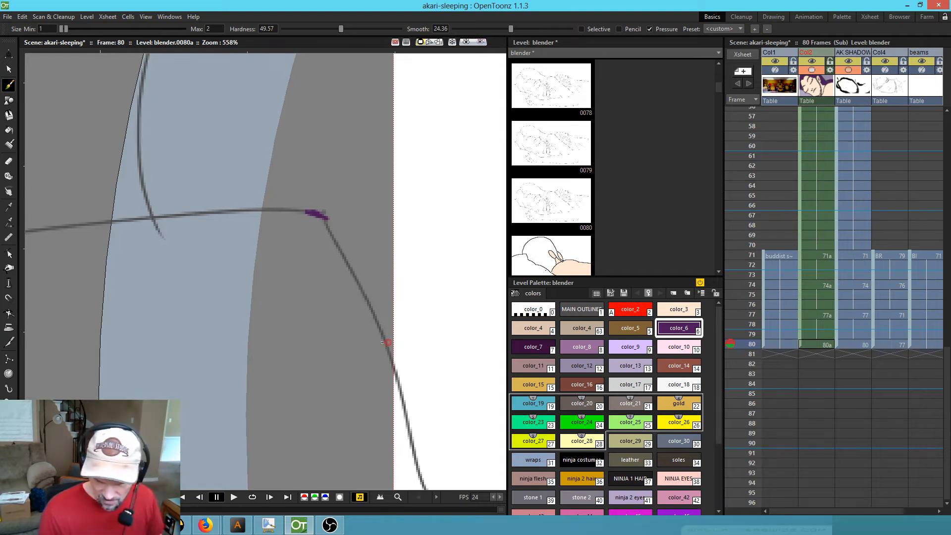
{"action": "left_click_drag", "start_coordinate": [396, 345], "coordinate": [301, 367]}
- Fill the hair on frame 80 with color_6
{"action": "key", "text": "f"}
{"action": "left_click", "coordinate": [372, 252]}
{"action": "left_click_drag", "start_coordinate": [346, 403], "coordinate": [444, 184]}
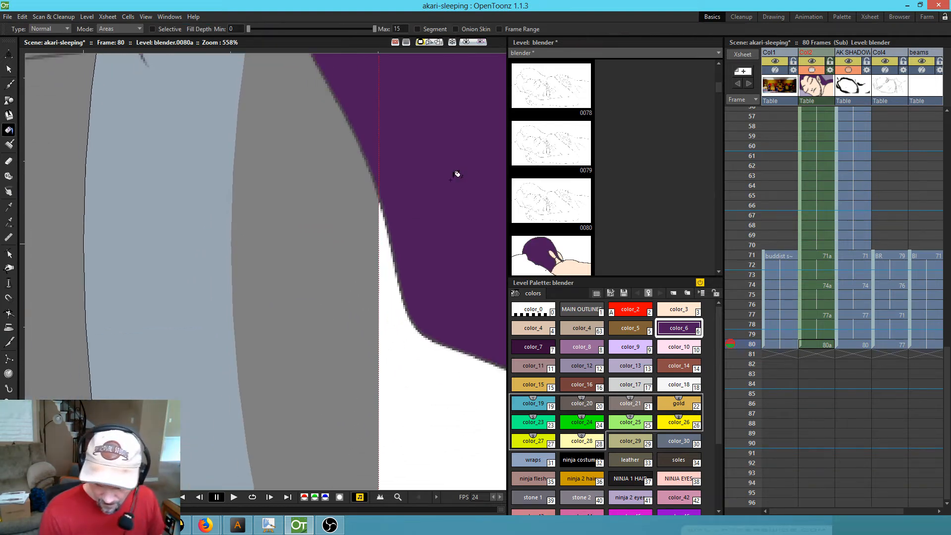
{"action": "scroll", "coordinate": [351, 297], "scroll_direction": "down", "scroll_amount": 8}
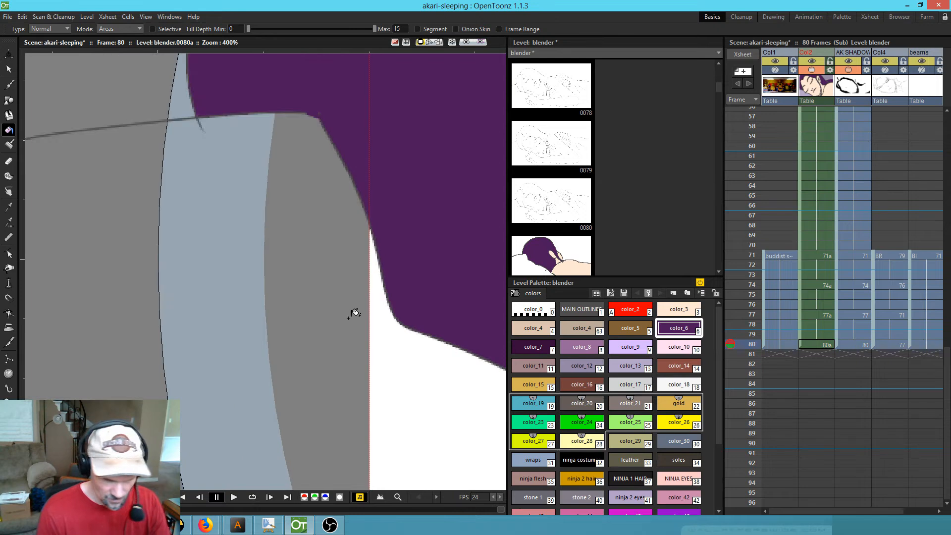
- Fill the pillow on frame 80 with color_13
{"action": "left_click_drag", "start_coordinate": [420, 371], "coordinate": [251, 247]}
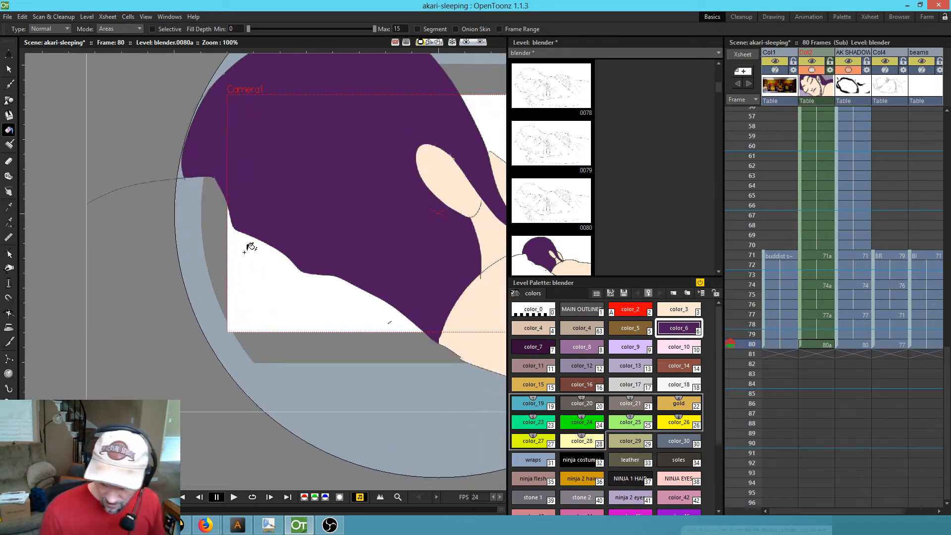
{"action": "left_click", "coordinate": [637, 363]}
{"action": "left_click", "coordinate": [369, 352]}
- Draw the inner ear line on frame 80 with a MAIN OUTLINE brush stroke
{"action": "left_click_drag", "start_coordinate": [445, 318], "coordinate": [259, 363]}
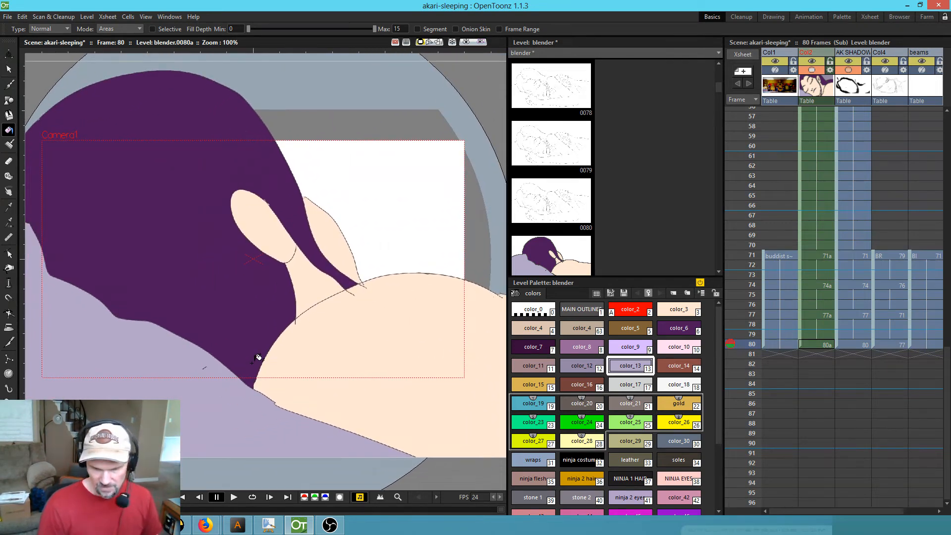
{"action": "left_click", "coordinate": [582, 309]}
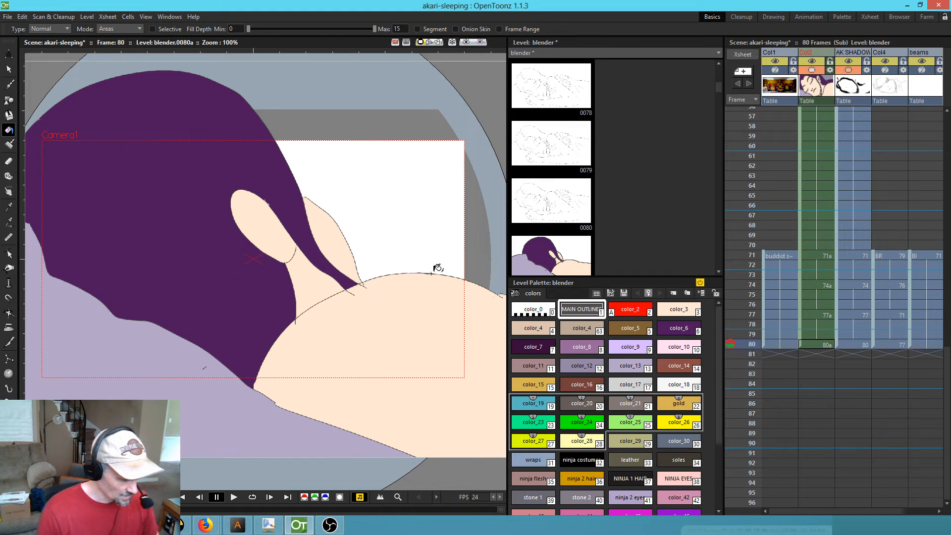
{"action": "key", "text": "b"}
{"action": "left_click_drag", "start_coordinate": [274, 237], "coordinate": [251, 205]}
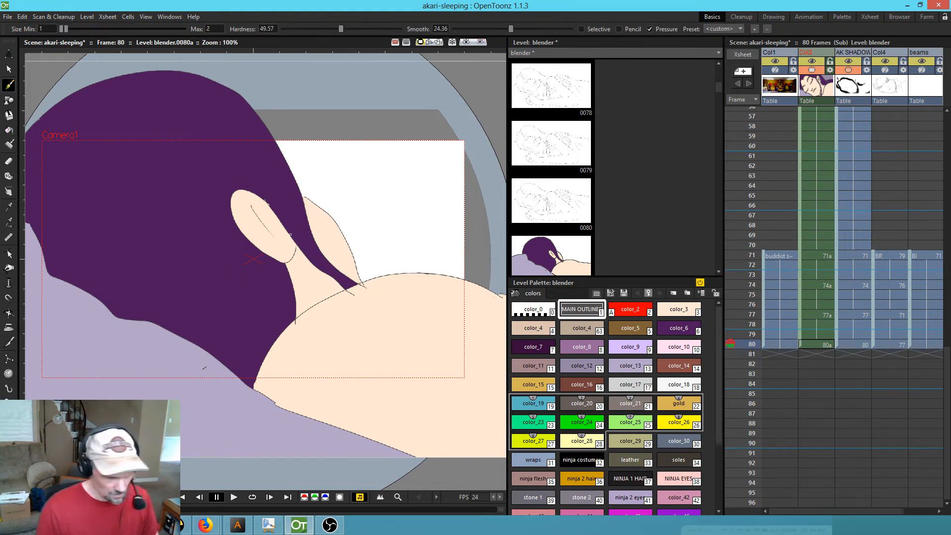
- Switch the viewer to the camera view, compare with frame 74, and return to frame 77
{"action": "key", "text": "shift+comma"}
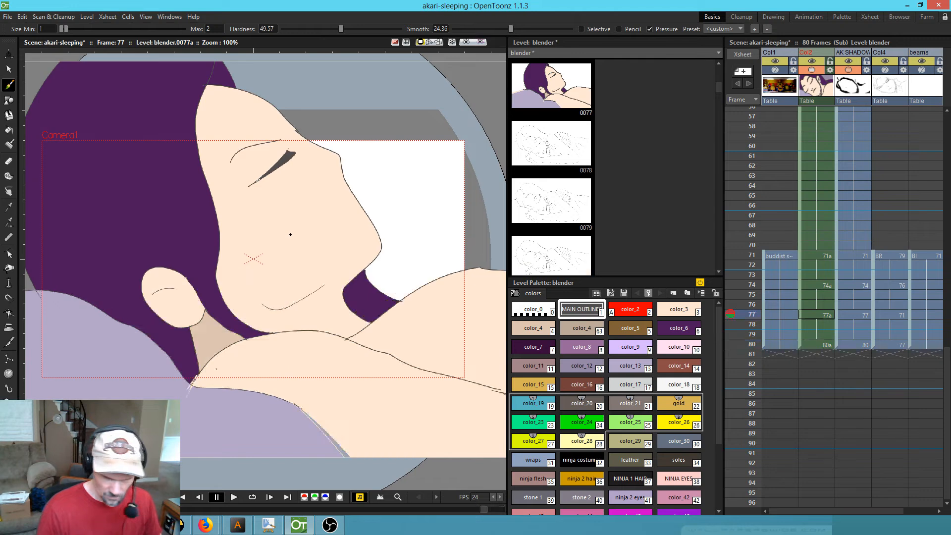
{"action": "left_click", "coordinate": [438, 43]}
{"action": "key", "text": "shift+comma"}
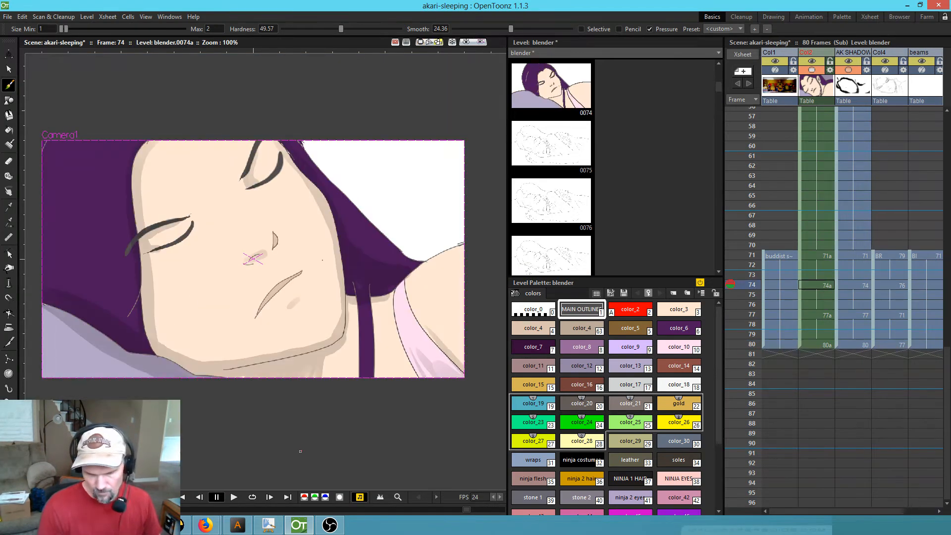
{"action": "key", "text": "shift+period"}
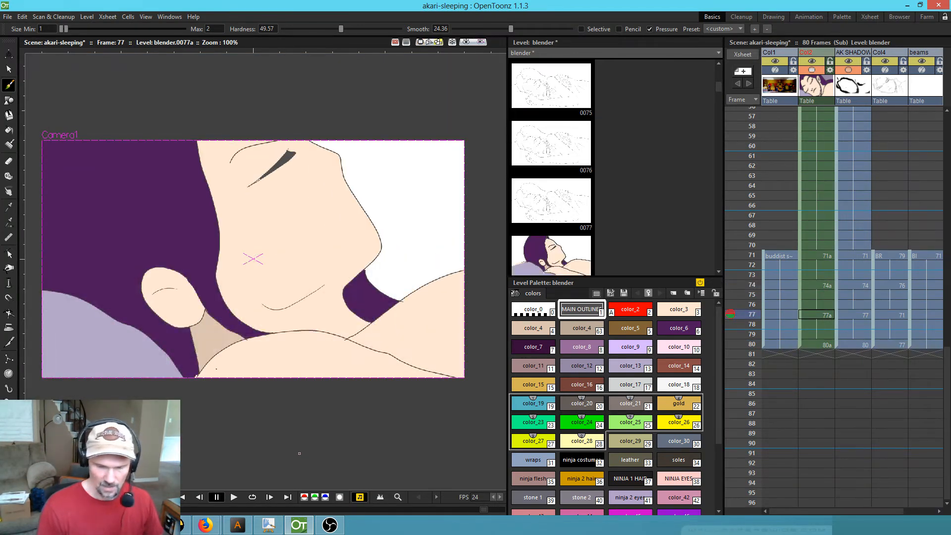
- On frame 77 of the AK SHADOW column, paint a shadow from the jaw line to the chin with palette style 5, redoing the first stroke
{"action": "left_click", "coordinate": [896, 318]}
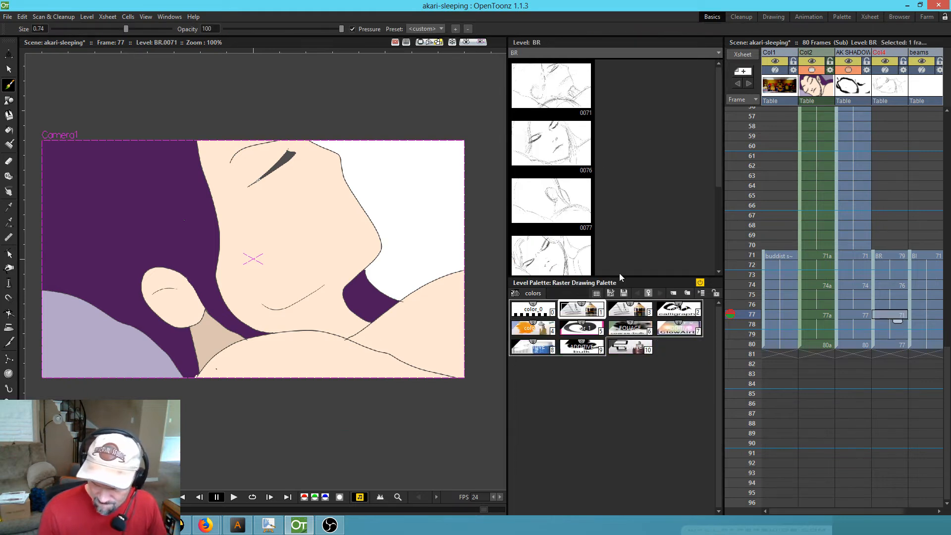
{"action": "left_click", "coordinate": [860, 315]}
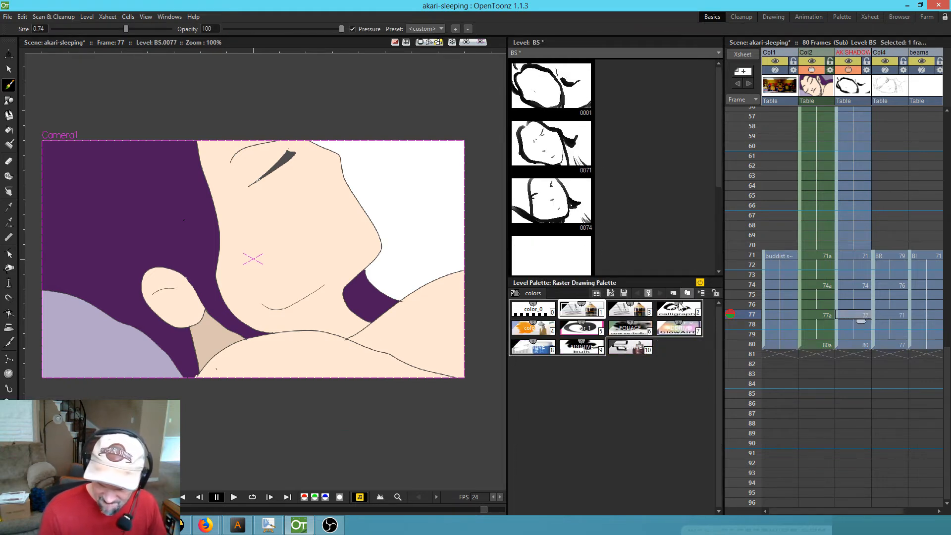
{"action": "left_click", "coordinate": [580, 333]}
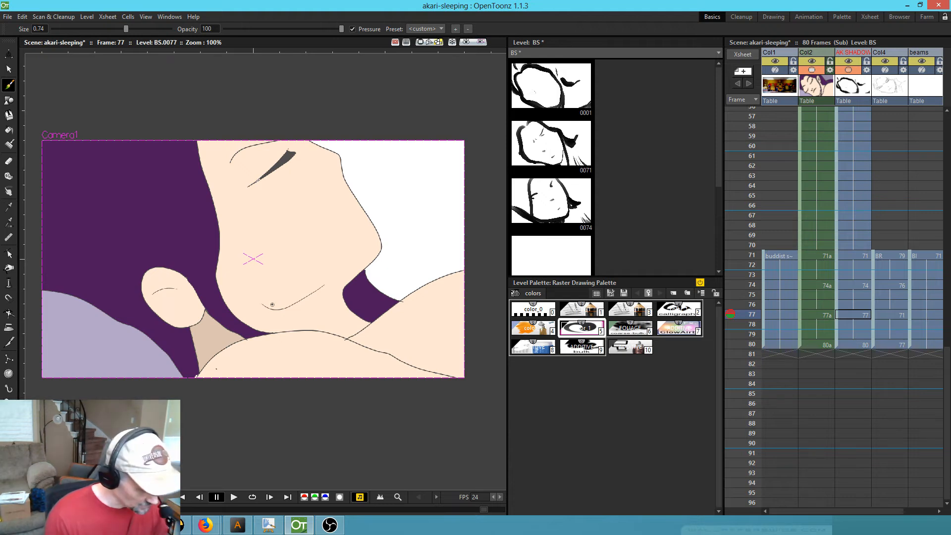
{"action": "mouse_move", "coordinate": [248, 301]}
{"action": "left_mouse_down"}
{"action": "mouse_move", "coordinate": [337, 292]}
{"action": "mouse_move", "coordinate": [284, 312]}
{"action": "mouse_move", "coordinate": [366, 272]}
{"action": "mouse_move", "coordinate": [346, 288]}
{"action": "mouse_move", "coordinate": [378, 252]}
{"action": "left_mouse_up"}
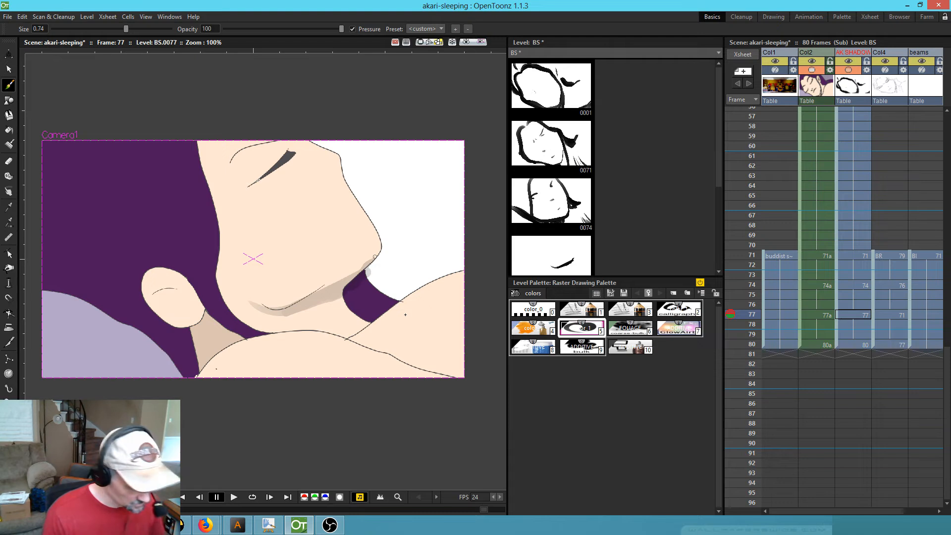
{"action": "key", "text": "ctrl+z"}
{"action": "mouse_move", "coordinate": [255, 305]}
{"action": "left_mouse_down"}
{"action": "mouse_move", "coordinate": [302, 301]}
{"action": "mouse_move", "coordinate": [378, 250]}
{"action": "left_mouse_up"}
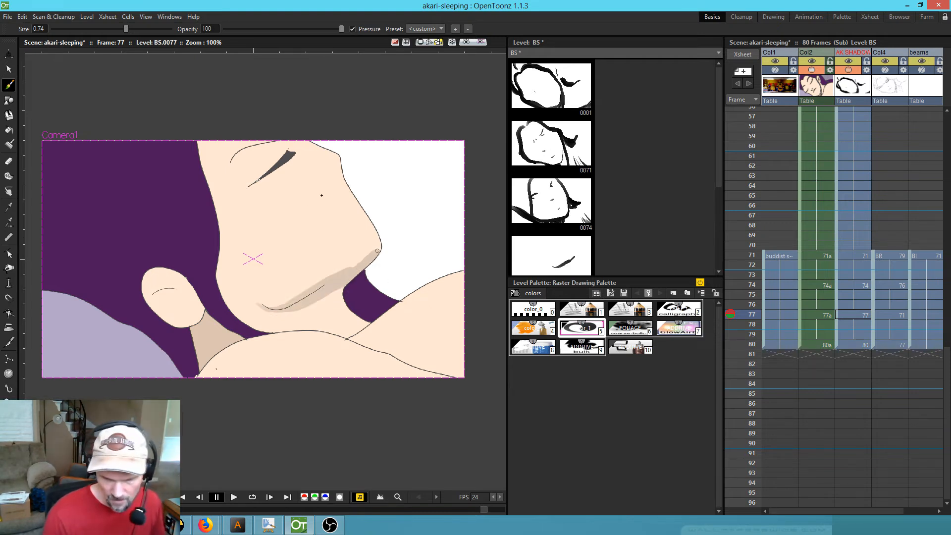
- Paint shadows at the closed eye, inside the ear, and along the border between hair and pillow on frame 77
{"action": "left_click_drag", "start_coordinate": [281, 160], "coordinate": [249, 184]}
{"action": "left_click_drag", "start_coordinate": [156, 288], "coordinate": [187, 293]}
{"action": "left_click_drag", "start_coordinate": [227, 231], "coordinate": [286, 204]}
{"action": "mouse_move", "coordinate": [105, 264]}
{"action": "left_mouse_down"}
{"action": "mouse_move", "coordinate": [183, 292]}
{"action": "mouse_move", "coordinate": [247, 354]}
{"action": "mouse_move", "coordinate": [204, 317]}
{"action": "mouse_move", "coordinate": [101, 265]}
{"action": "left_mouse_up"}
- Paint a shadow along the arm's lower edge on frame 77, and flip between neighbouring frames to compare the shading
{"action": "mouse_move", "coordinate": [321, 375]}
{"action": "left_mouse_down"}
{"action": "mouse_move", "coordinate": [274, 348]}
{"action": "mouse_move", "coordinate": [406, 364]}
{"action": "left_mouse_up"}
{"action": "left_click_drag", "start_coordinate": [438, 318], "coordinate": [503, 346]}
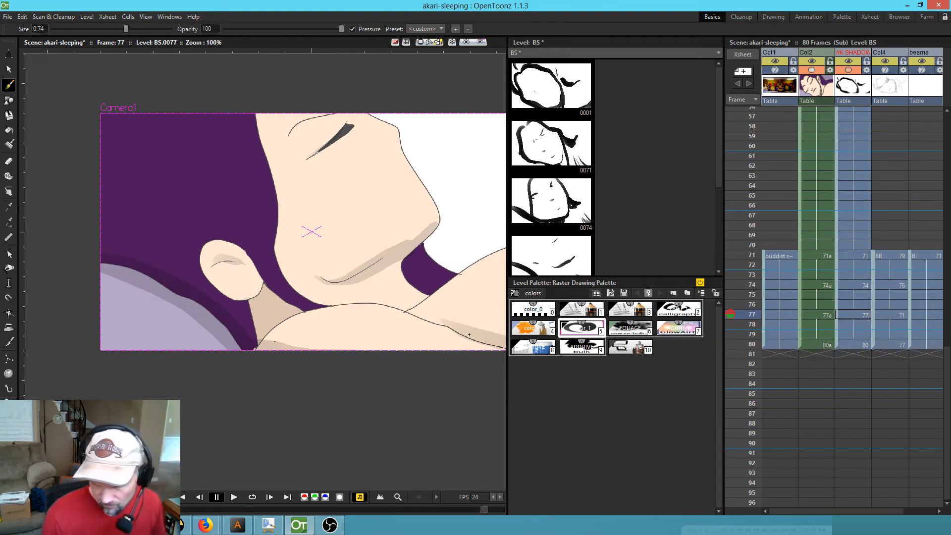
{"action": "mouse_move", "coordinate": [449, 323]}
{"action": "left_mouse_down"}
{"action": "mouse_move", "coordinate": [425, 314]}
{"action": "mouse_move", "coordinate": [345, 320]}
{"action": "left_mouse_up"}
{"action": "key", "text": "comma"}
{"action": "key", "text": "period"}
{"action": "key", "text": "comma"}
{"action": "key", "text": "period"}
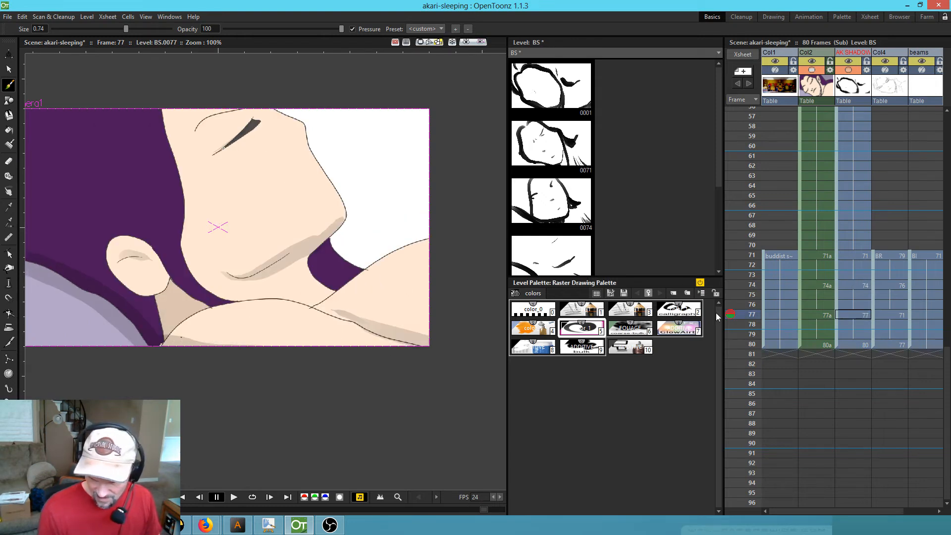
- On frame 77 of Col2, close the gap in the arm's outline and fill the area above the arm with color_10
{"action": "left_click", "coordinate": [819, 314]}
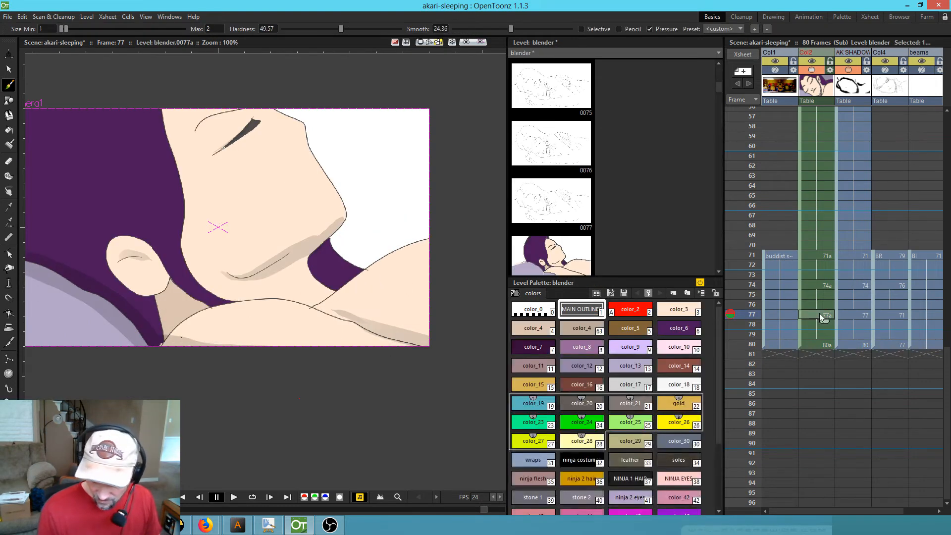
{"action": "left_click", "coordinate": [686, 350]}
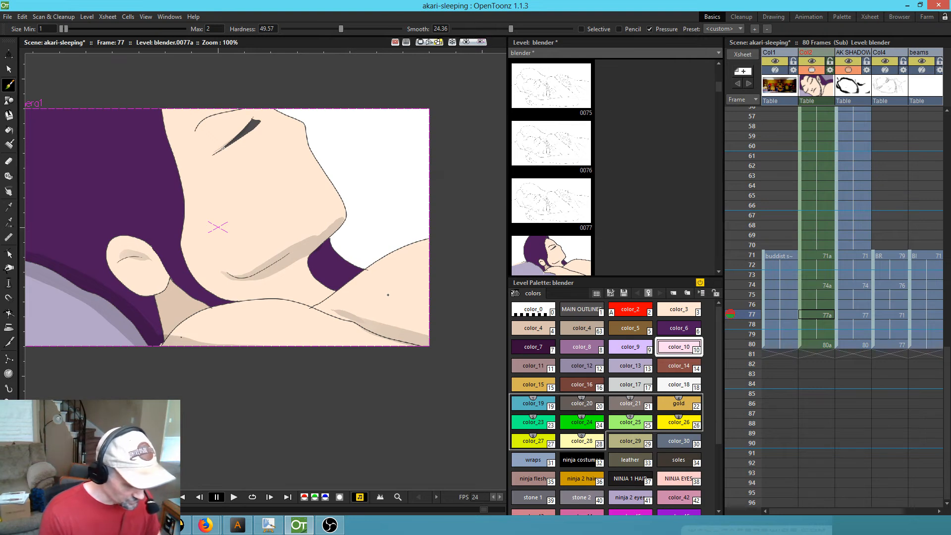
{"action": "key", "text": "f"}
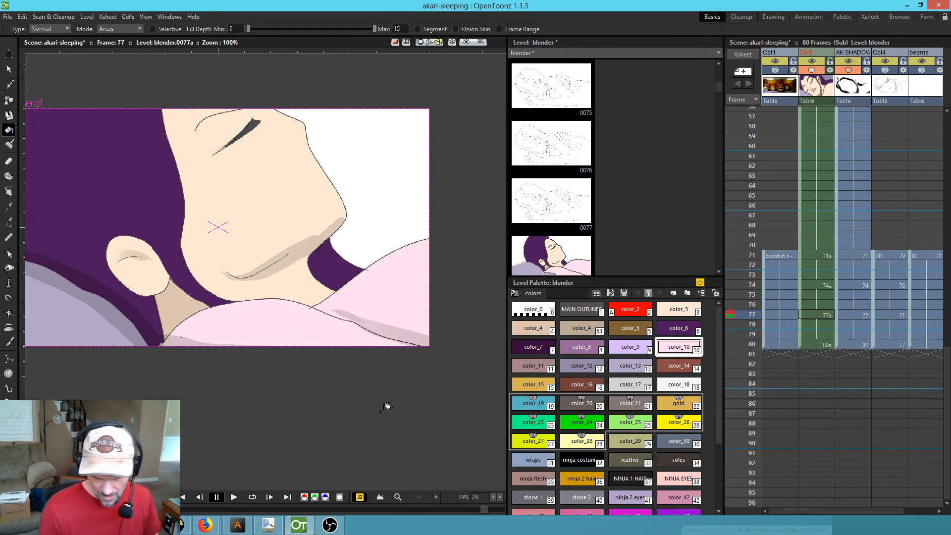
{"action": "left_click_drag", "start_coordinate": [410, 333], "coordinate": [365, 318]}
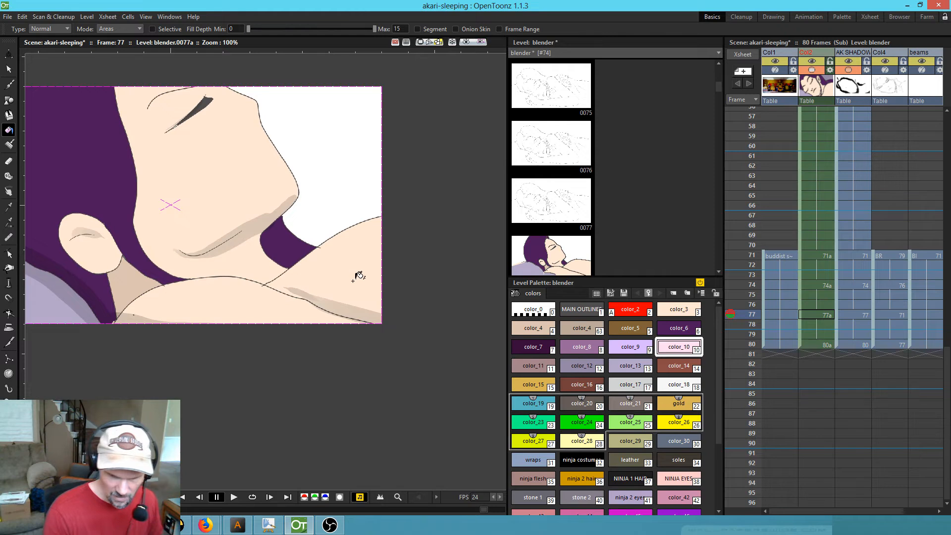
{"action": "left_click", "coordinate": [420, 42]}
{"action": "left_click_drag", "start_coordinate": [452, 361], "coordinate": [368, 245]}
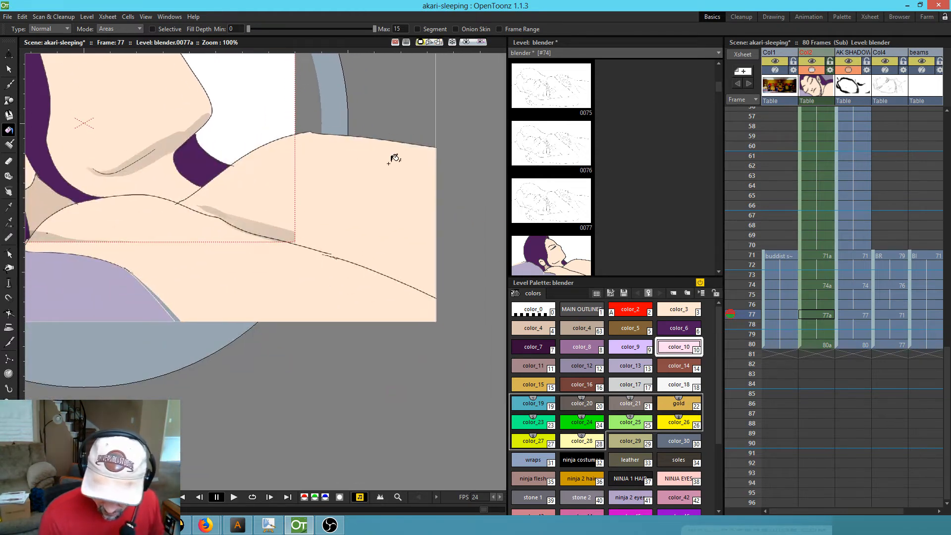
{"action": "left_click_drag", "start_coordinate": [338, 169], "coordinate": [397, 172]}
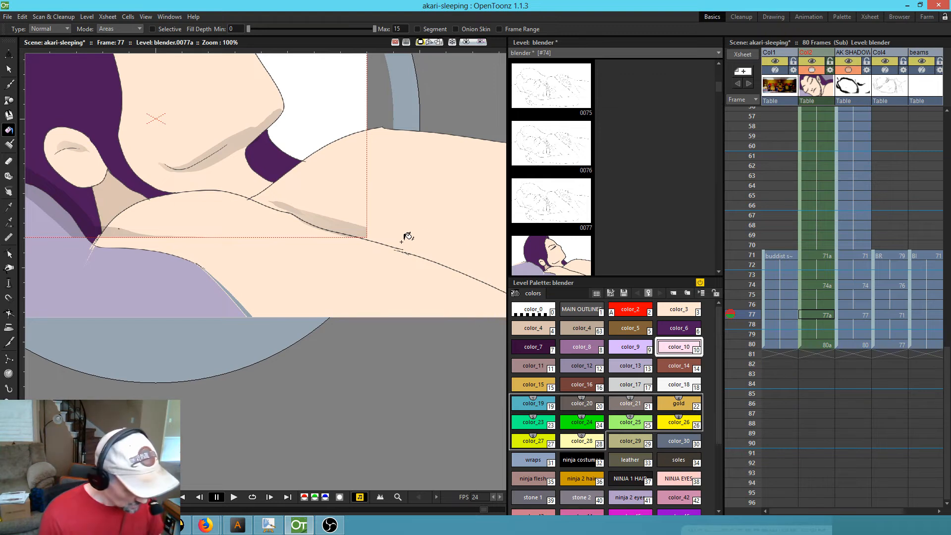
{"action": "key", "text": "b"}
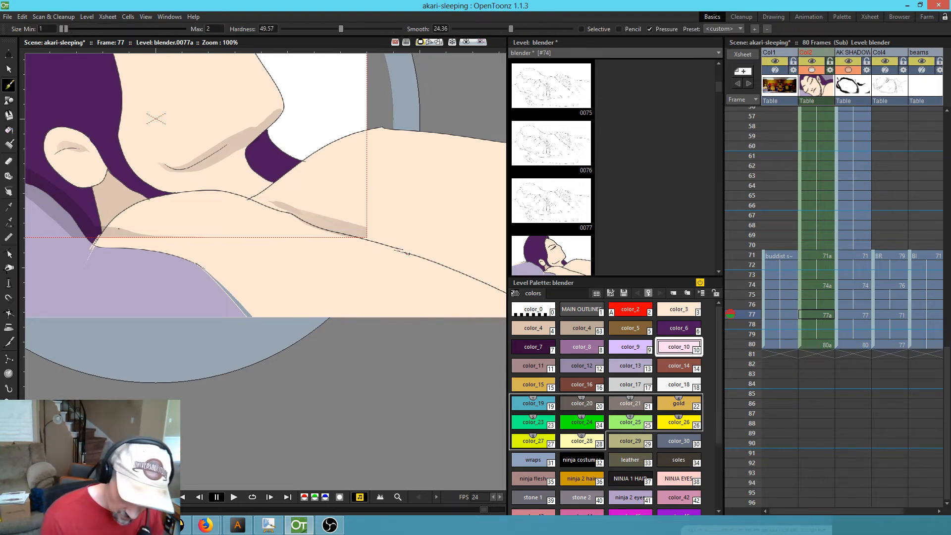
{"action": "key", "text": "f"}
{"action": "left_click", "coordinate": [433, 213]}
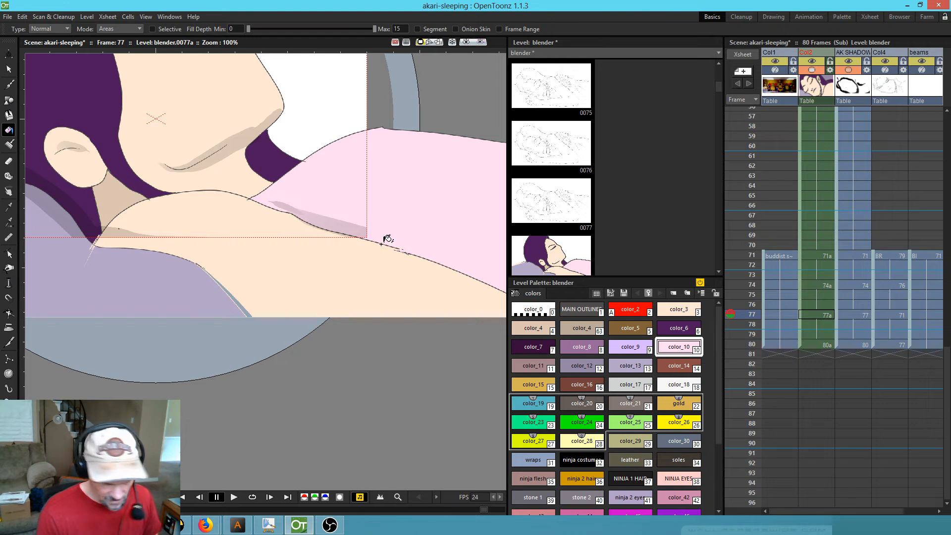
- Return the viewer to the camera view and save the scene
{"action": "left_click", "coordinate": [438, 43]}
{"action": "left_click_drag", "start_coordinate": [277, 222], "coordinate": [380, 352]}
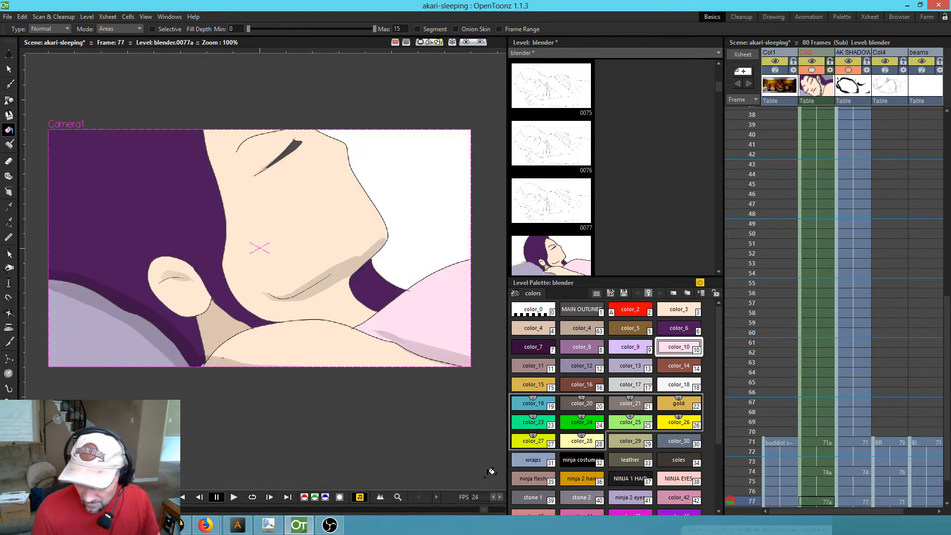
{"action": "left_click_drag", "start_coordinate": [822, 385], "coordinate": [808, 223]}
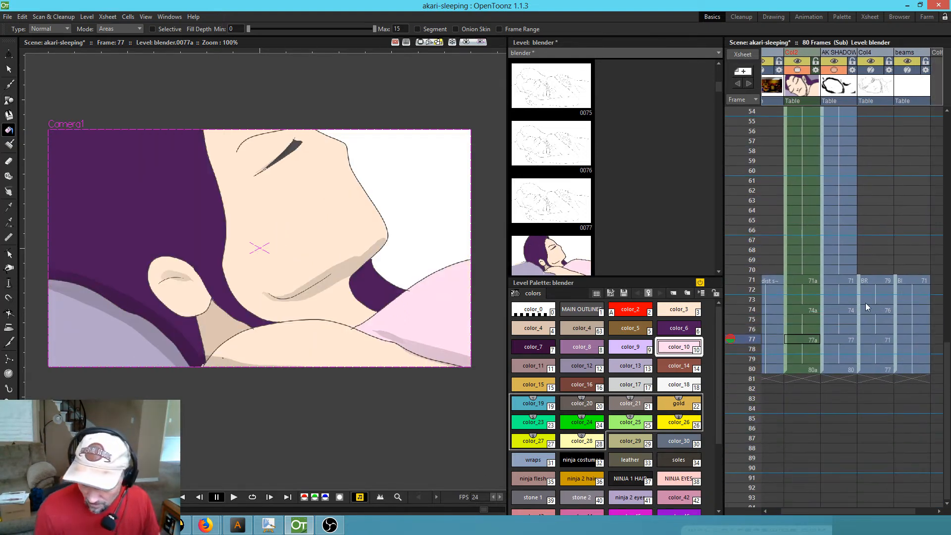
{"action": "key", "text": "."}
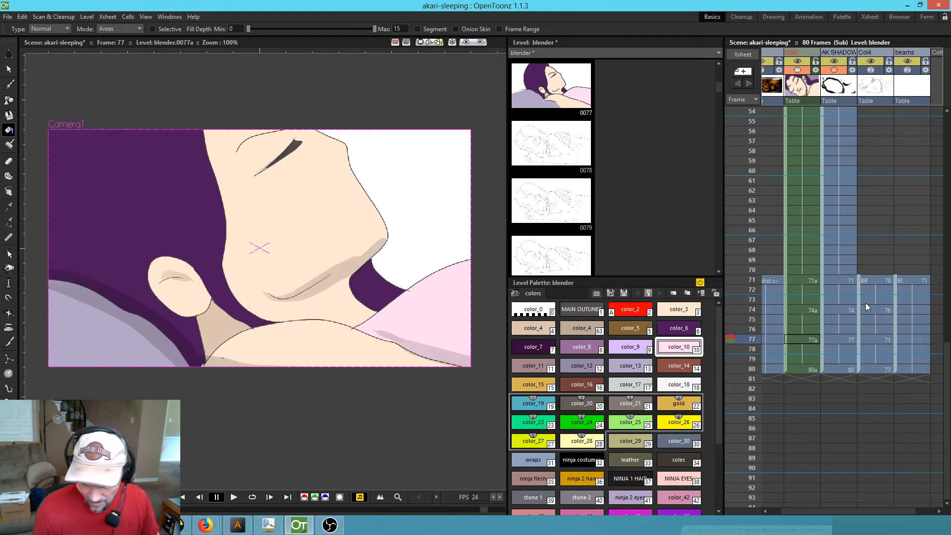
{"action": "key", "text": "ctrl+s"}
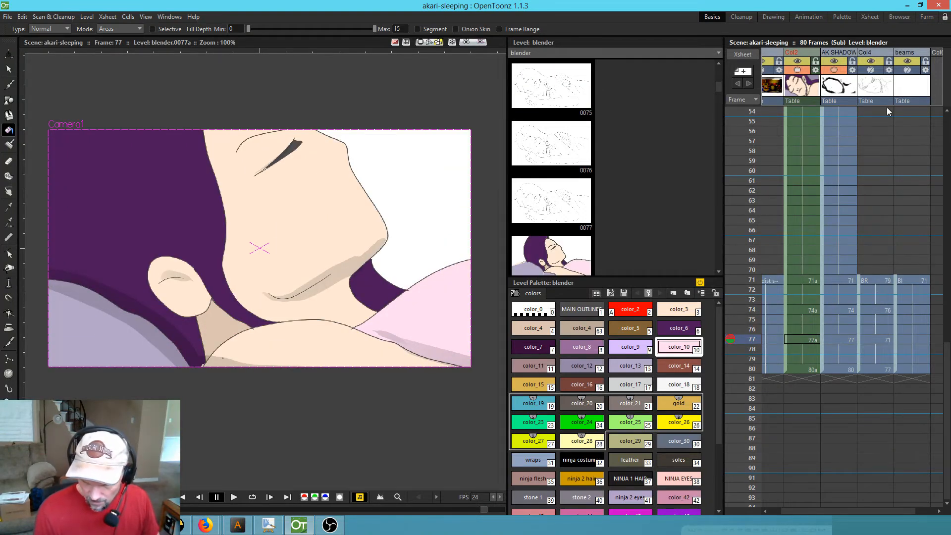
- Show the rough sketch column Col4 in the viewer at 100 opacity
{"action": "left_click", "coordinate": [871, 70]}
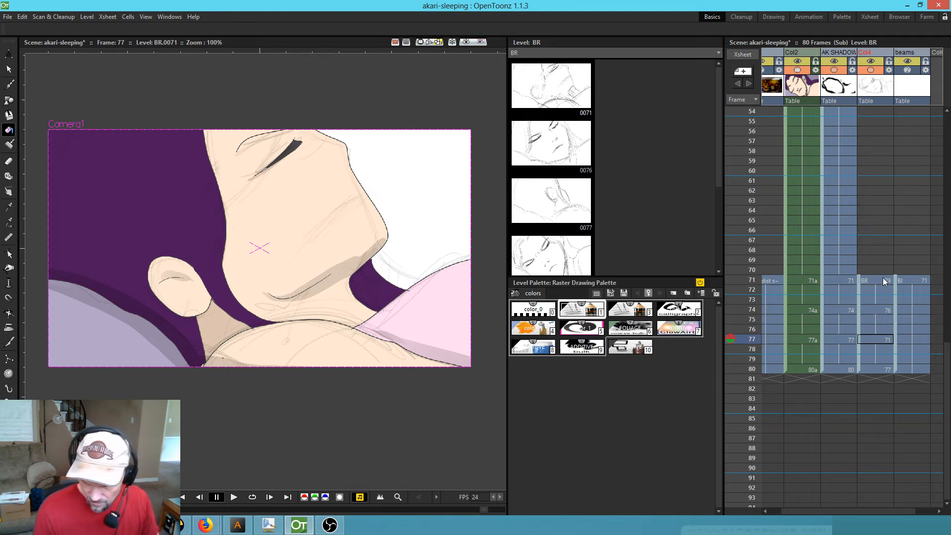
{"action": "left_click", "coordinate": [890, 72]}
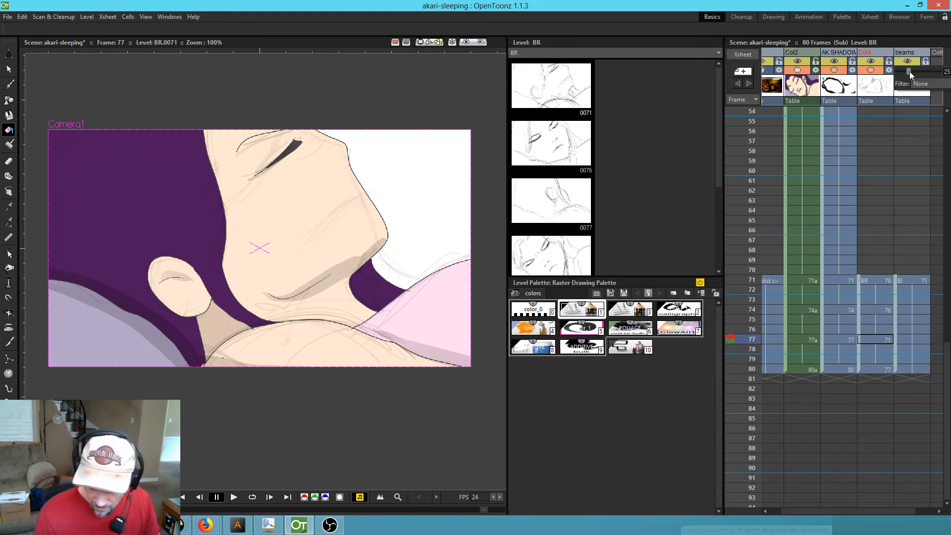
{"action": "left_click_drag", "start_coordinate": [910, 72], "coordinate": [949, 81]}
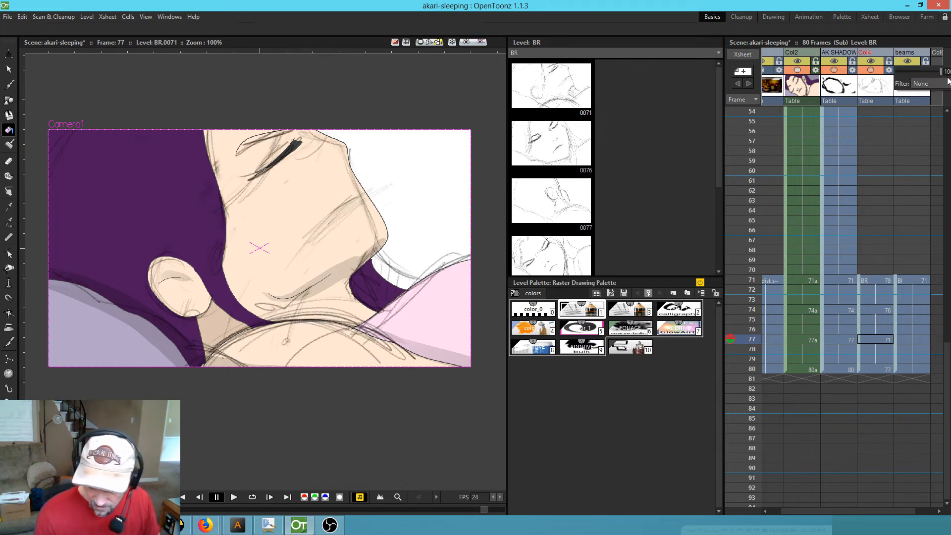
- Delete the Col4 cells on frames 71 to 76
{"action": "left_click", "coordinate": [869, 281]}
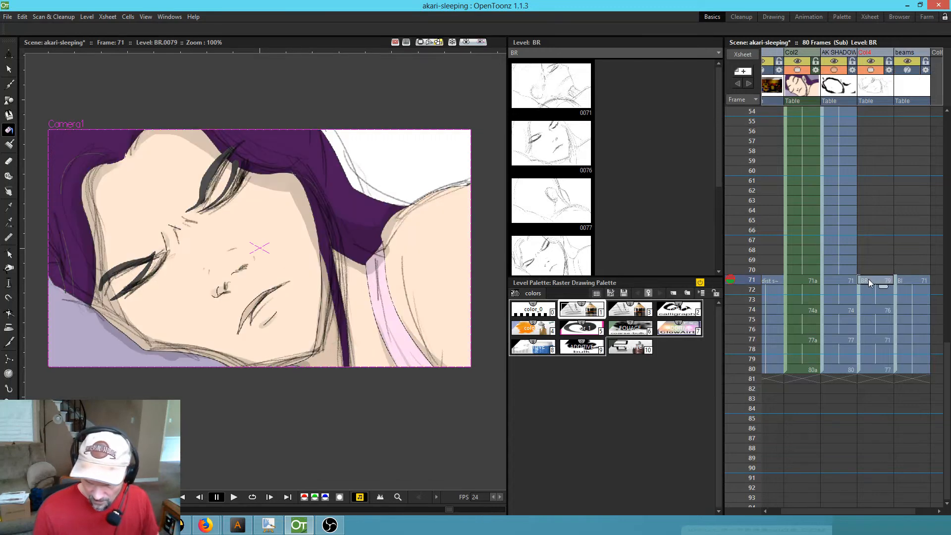
{"action": "left_click", "coordinate": [876, 329], "text": "shift"}
{"action": "key", "text": "Delete"}
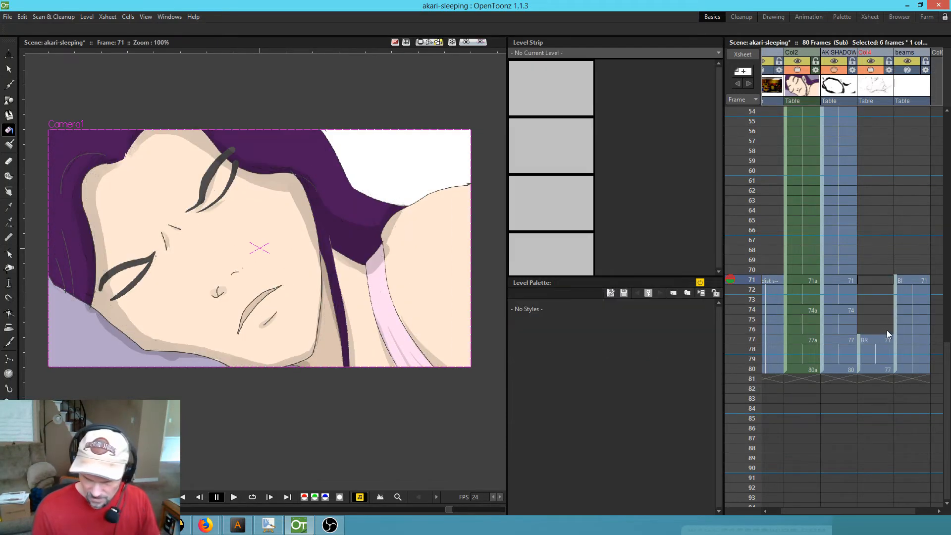
- Erase the rough sketch lines over the face, hair and shoulder on frame 77 of Col4
{"action": "left_click", "coordinate": [875, 338]}
{"action": "key", "text": "e"}
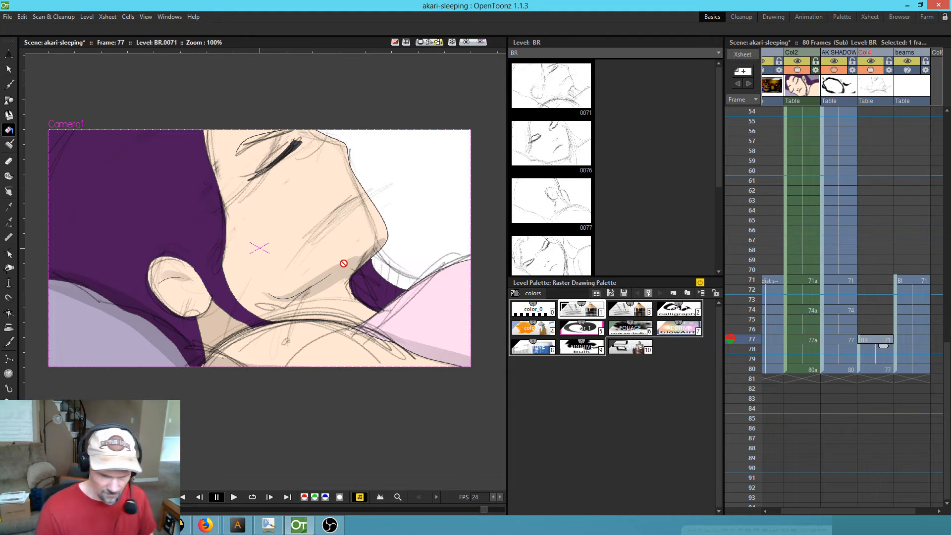
{"action": "mouse_move", "coordinate": [423, 268]}
{"action": "left_mouse_down"}
{"action": "mouse_move", "coordinate": [463, 338]}
{"action": "mouse_move", "coordinate": [411, 362]}
{"action": "mouse_move", "coordinate": [401, 346]}
{"action": "mouse_move", "coordinate": [401, 248]}
{"action": "mouse_move", "coordinate": [355, 238]}
{"action": "mouse_move", "coordinate": [314, 325]}
{"action": "left_mouse_up"}
{"action": "mouse_move", "coordinate": [248, 331]}
{"action": "left_mouse_down"}
{"action": "mouse_move", "coordinate": [222, 354]}
{"action": "mouse_move", "coordinate": [196, 311]}
{"action": "mouse_move", "coordinate": [129, 302]}
{"action": "mouse_move", "coordinate": [57, 314]}
{"action": "left_mouse_up"}
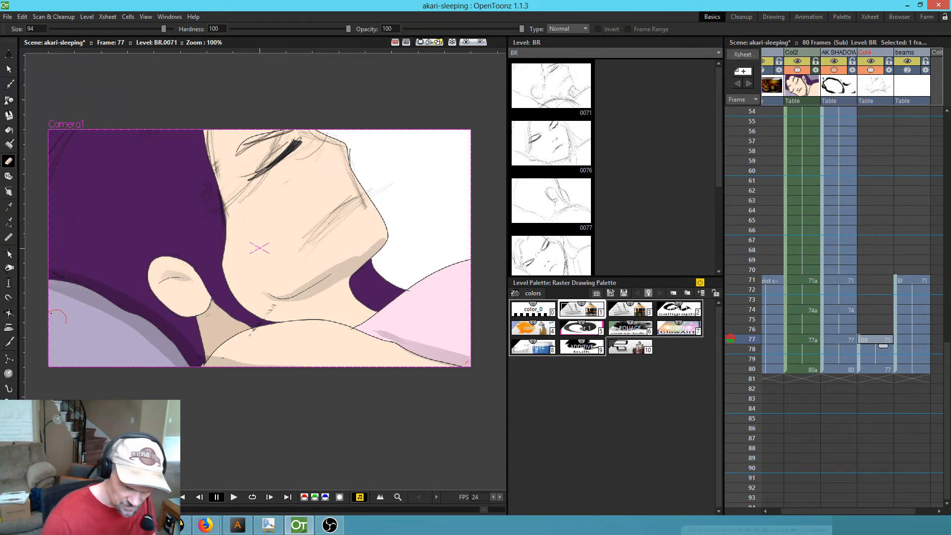
{"action": "mouse_move", "coordinate": [207, 132]}
{"action": "left_mouse_down"}
{"action": "mouse_move", "coordinate": [212, 157]}
{"action": "mouse_move", "coordinate": [340, 144]}
{"action": "left_mouse_up"}
{"action": "mouse_move", "coordinate": [364, 113]}
{"action": "left_mouse_down"}
{"action": "mouse_move", "coordinate": [300, 330]}
{"action": "mouse_move", "coordinate": [255, 318]}
{"action": "left_mouse_up"}
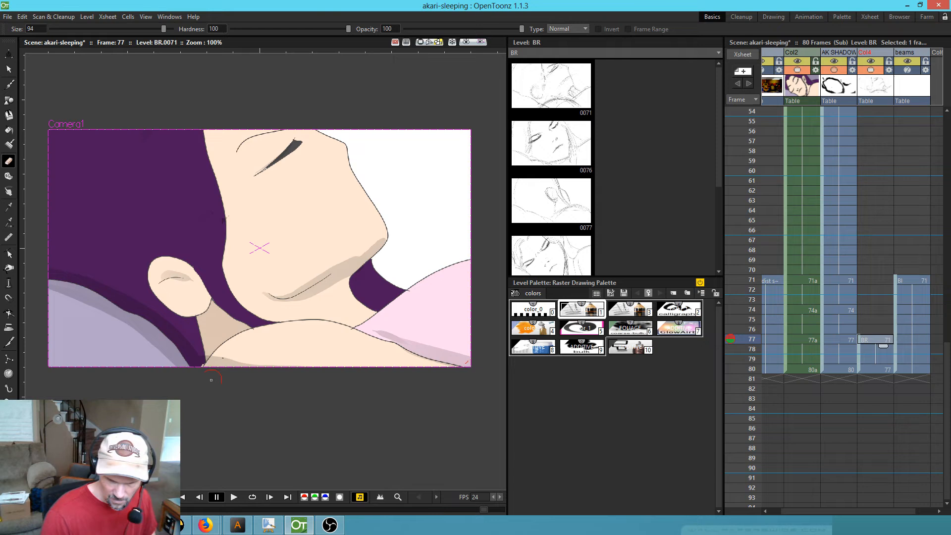
- Check frame 74 in Col4 and AK SHADOW, and return to the Col4 cell on frame 77
{"action": "left_click", "coordinate": [874, 310]}
{"action": "left_click", "coordinate": [845, 310]}
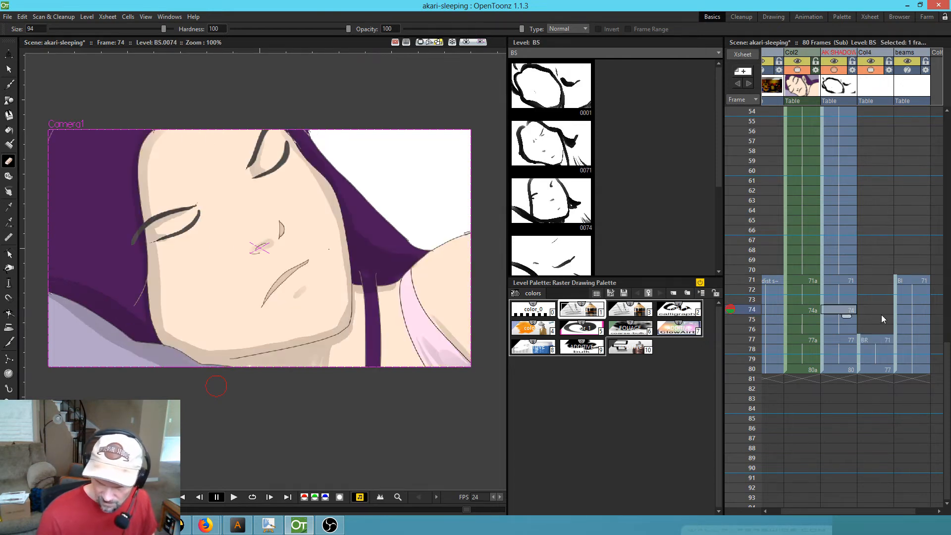
{"action": "left_click", "coordinate": [883, 340]}
- Shift the Col4 cells one frame earlier, check them, and clear the cell on frame 76
{"action": "left_click_drag", "start_coordinate": [860, 347], "coordinate": [860, 337]}
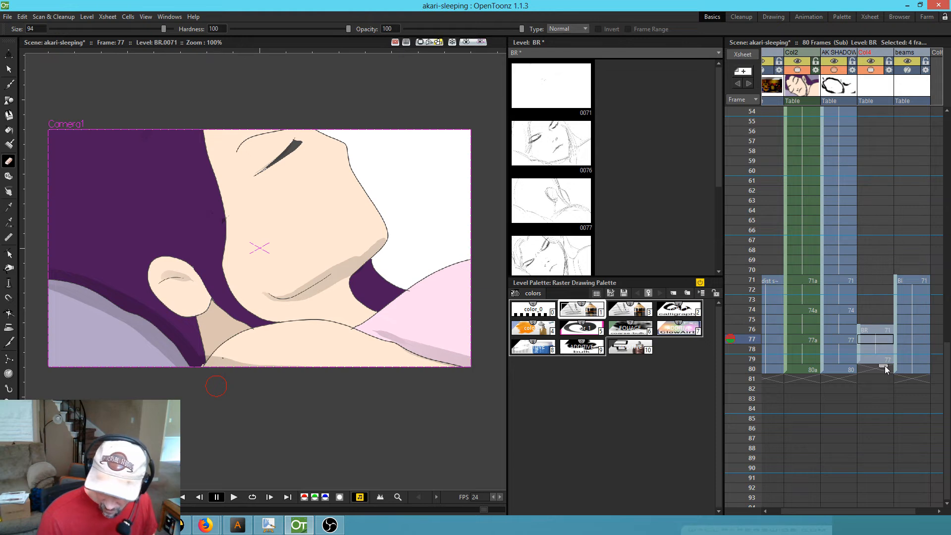
{"action": "left_click", "coordinate": [879, 349]}
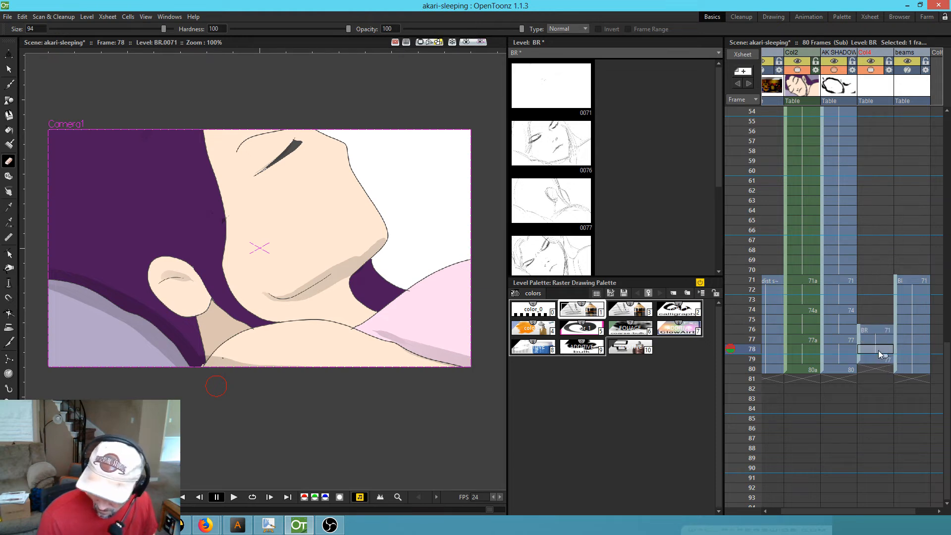
{"action": "left_click", "coordinate": [878, 338]}
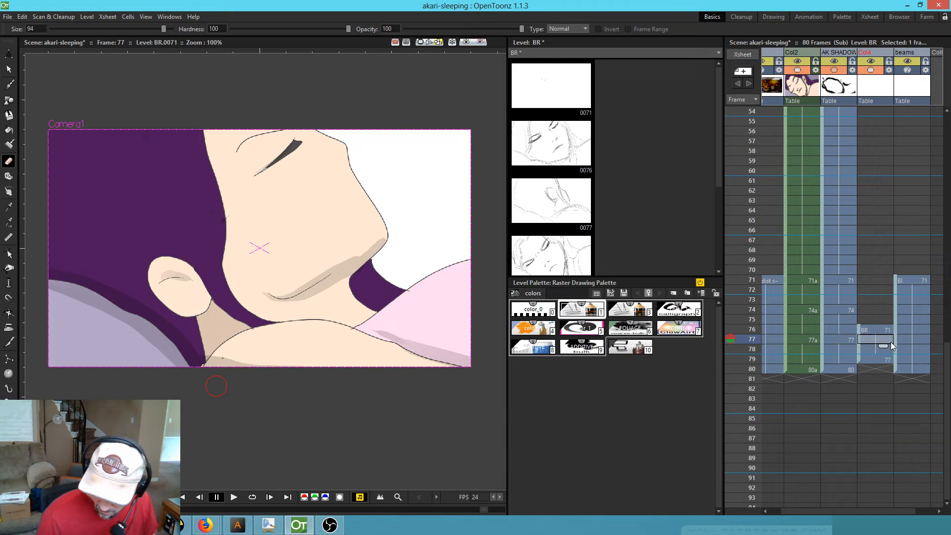
{"action": "left_click", "coordinate": [882, 329]}
{"action": "left_click", "coordinate": [889, 358]}
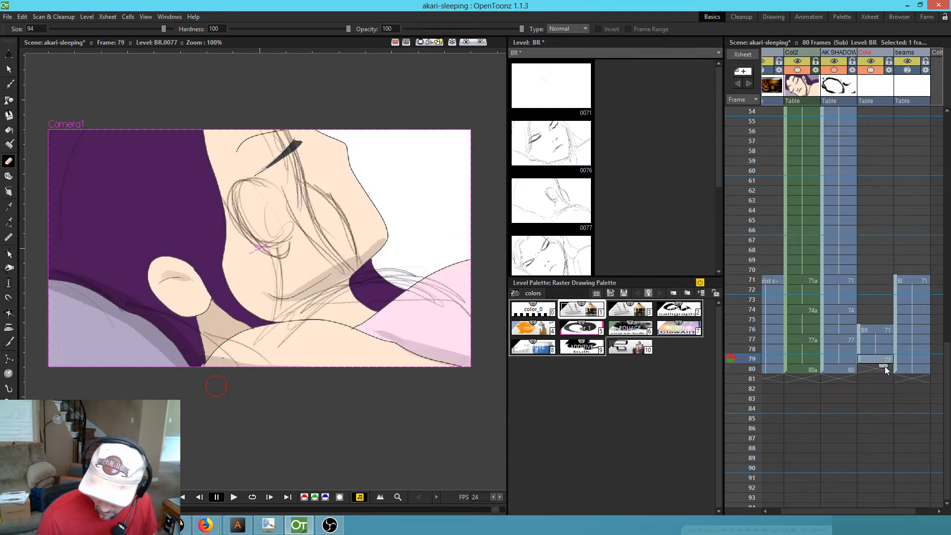
{"action": "left_click", "coordinate": [884, 329]}
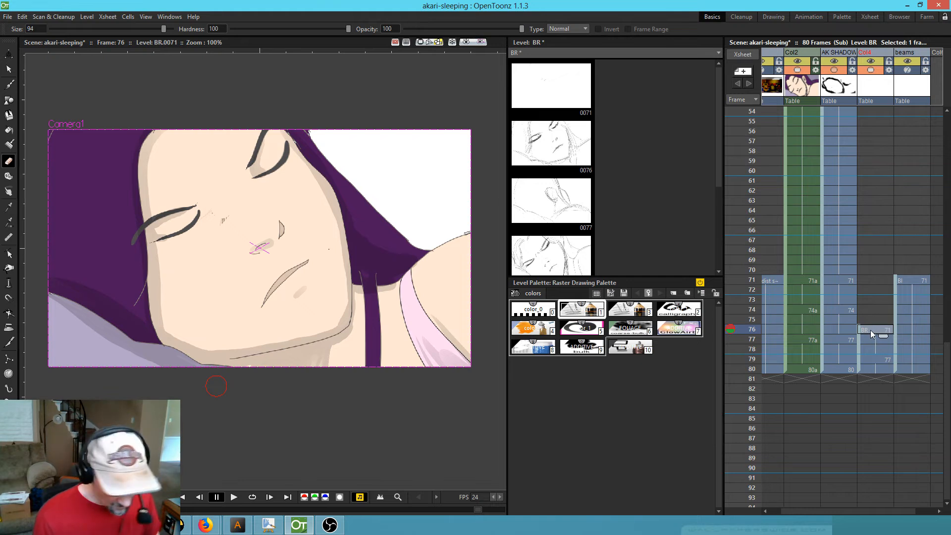
- Flip between frames 76 and 77 to compare the head drawings
{"action": "left_click", "coordinate": [881, 341]}
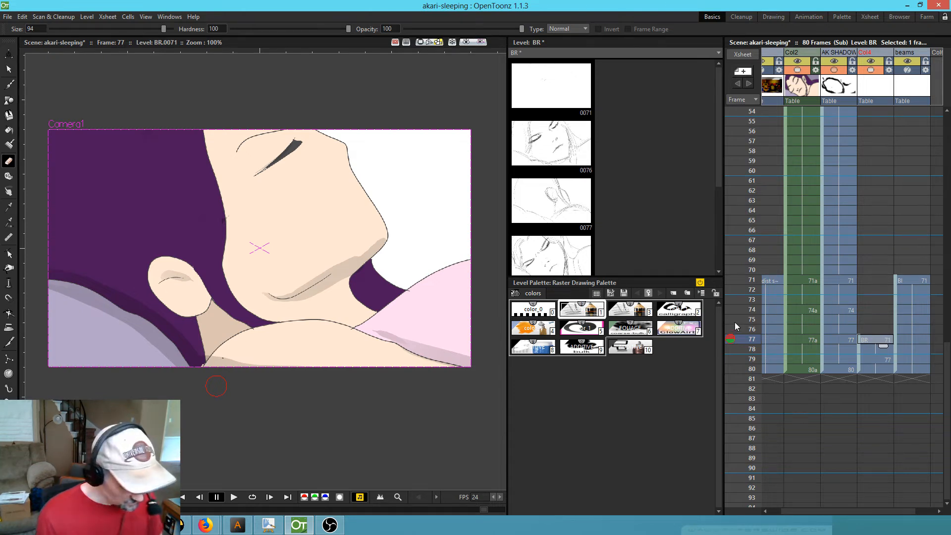
{"action": "key", "text": "Up"}
{"action": "key", "text": "Down"}
{"action": "key", "text": "Up"}
{"action": "left_click", "coordinate": [883, 341]}
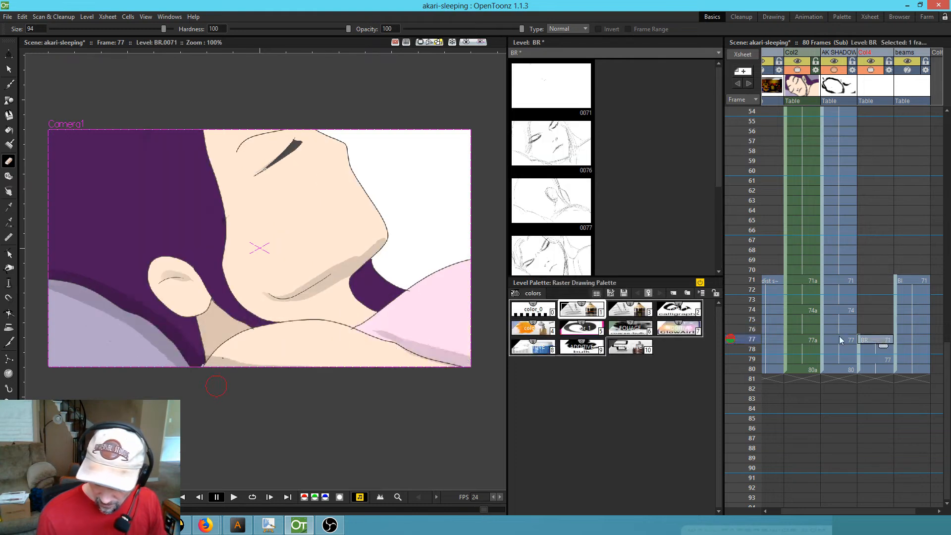
{"action": "key", "text": "Up"}
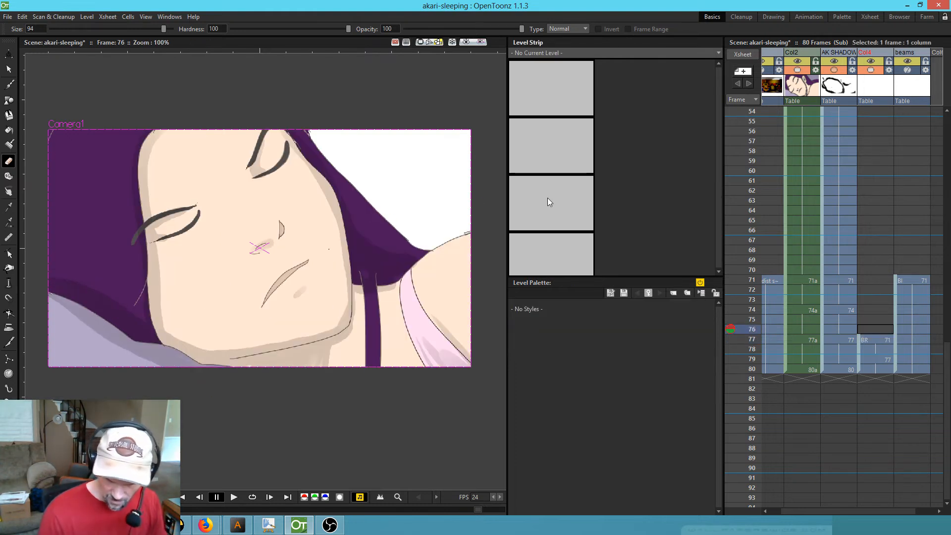
- On frame 77 of Col4, choose palette style 4 and sample the neck's skin colour with the RGB Picker
{"action": "left_click", "coordinate": [873, 339]}
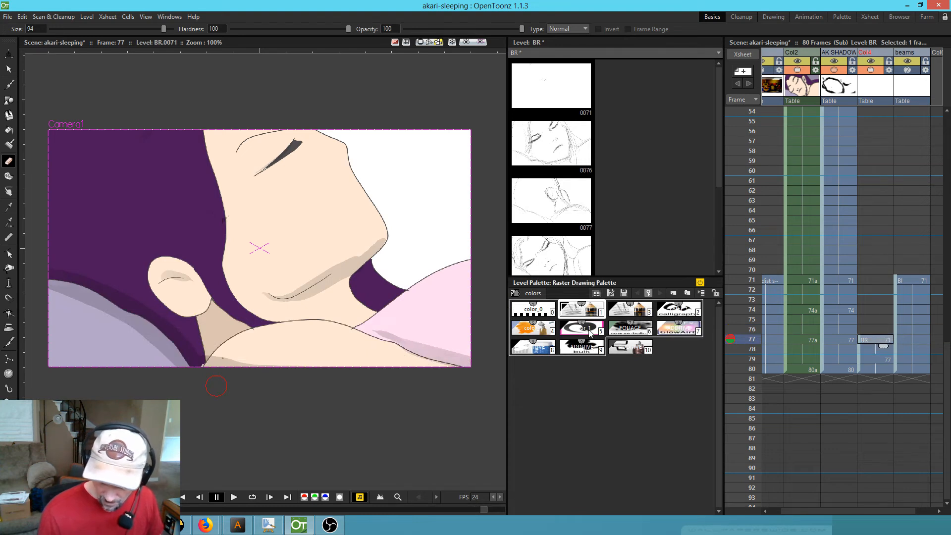
{"action": "left_click", "coordinate": [530, 328]}
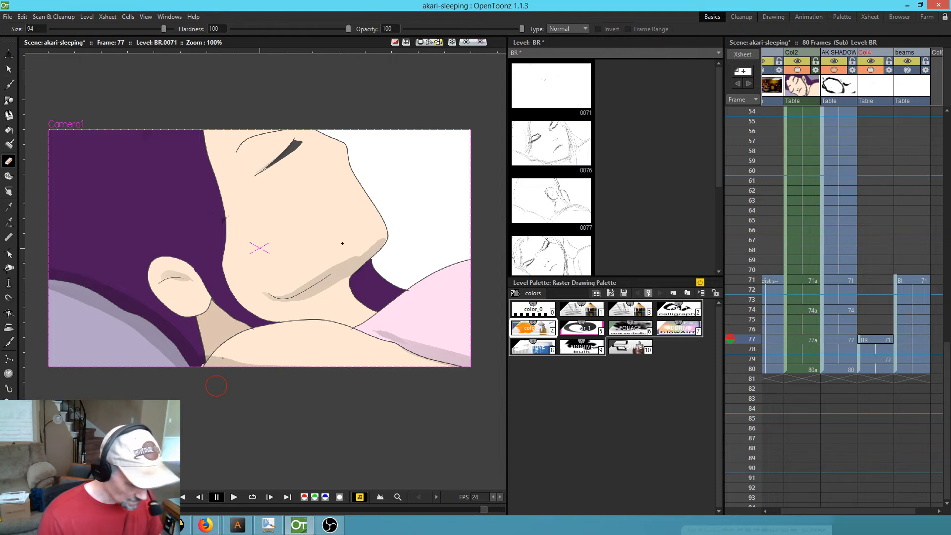
{"action": "key", "text": "r"}
{"action": "left_click", "coordinate": [344, 292]}
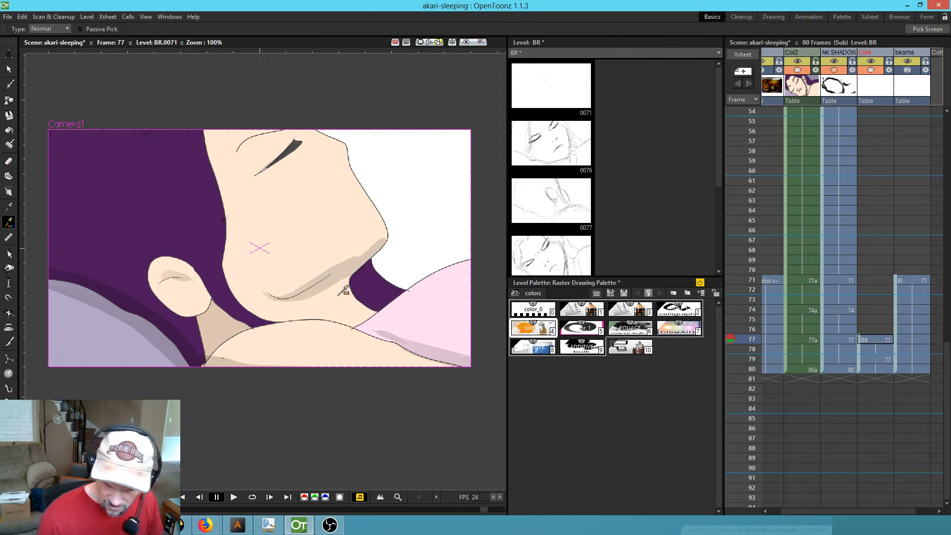
{"action": "left_click", "coordinate": [879, 340]}
- Try a brush stroke along the face's profile on frame 77 of Col4, and undo it
{"action": "key", "text": "b"}
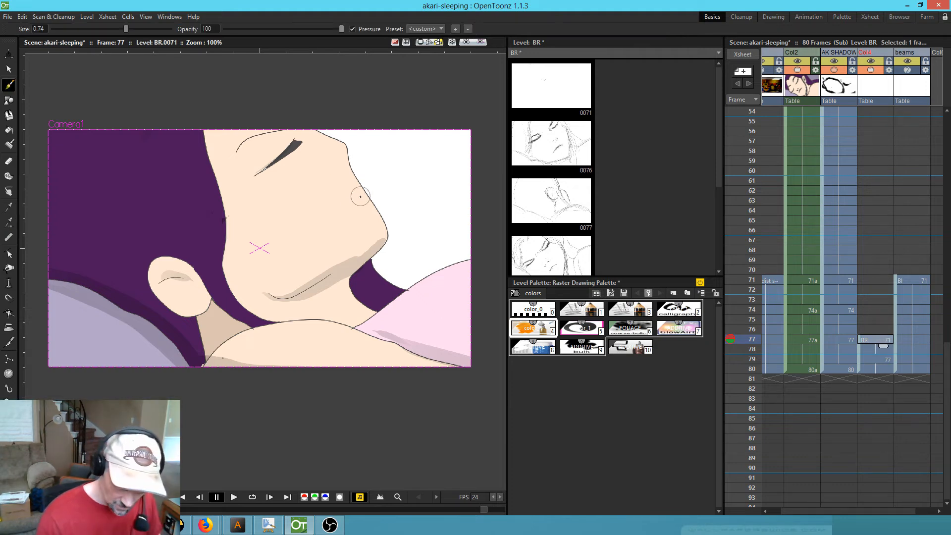
{"action": "left_click_drag", "start_coordinate": [327, 147], "coordinate": [385, 262]}
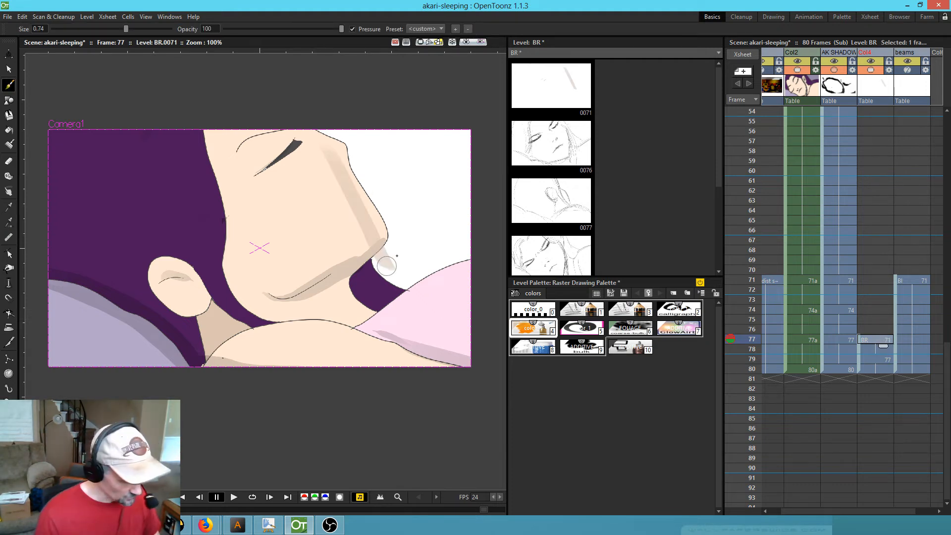
{"action": "key", "text": "ctrl+z"}
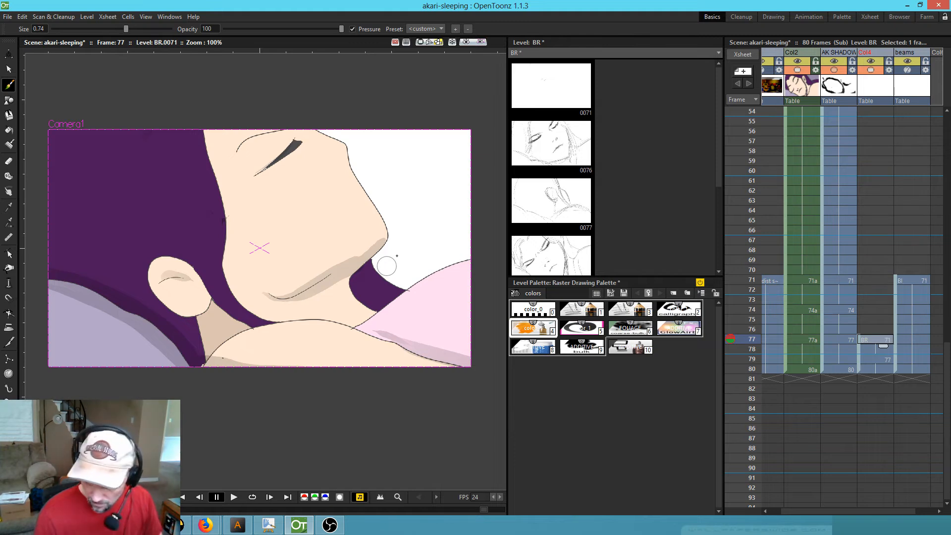
- Compare frame 77 with frame 76, try two brush strokes down the face in Col4, and undo both
{"action": "key", "text": "Up"}
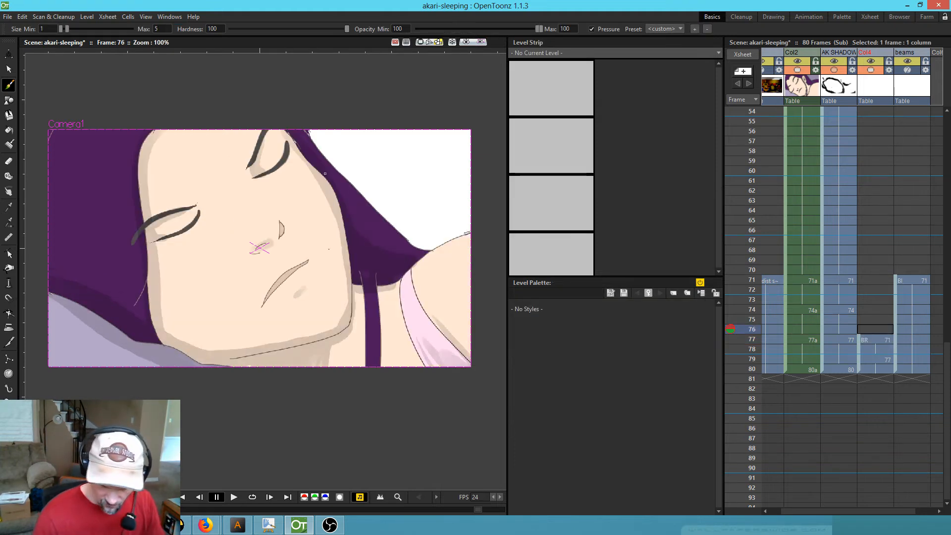
{"action": "key", "text": "Down"}
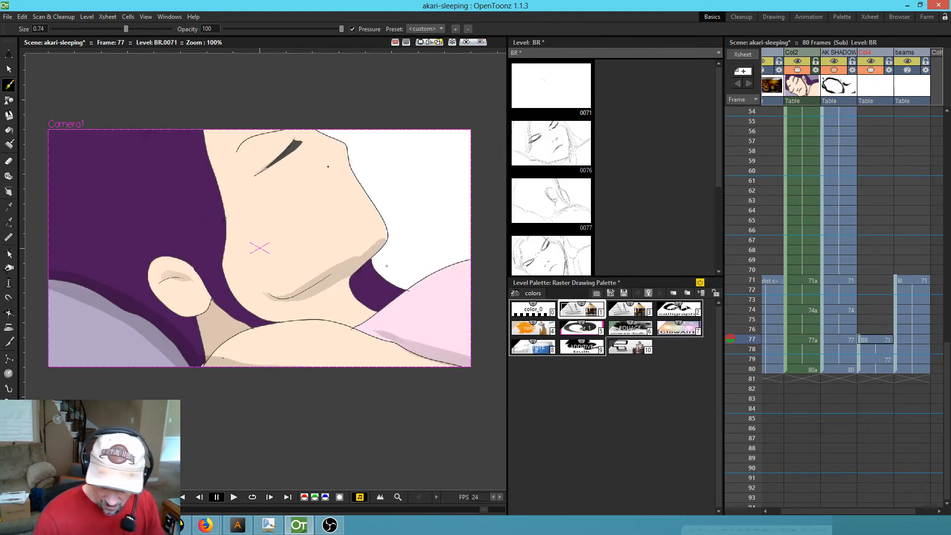
{"action": "left_click_drag", "start_coordinate": [300, 147], "coordinate": [358, 267]}
{"action": "left_click_drag", "start_coordinate": [305, 130], "coordinate": [360, 252]}
{"action": "key", "text": "ctrl+z"}
{"action": "key", "text": "ctrl+z"}
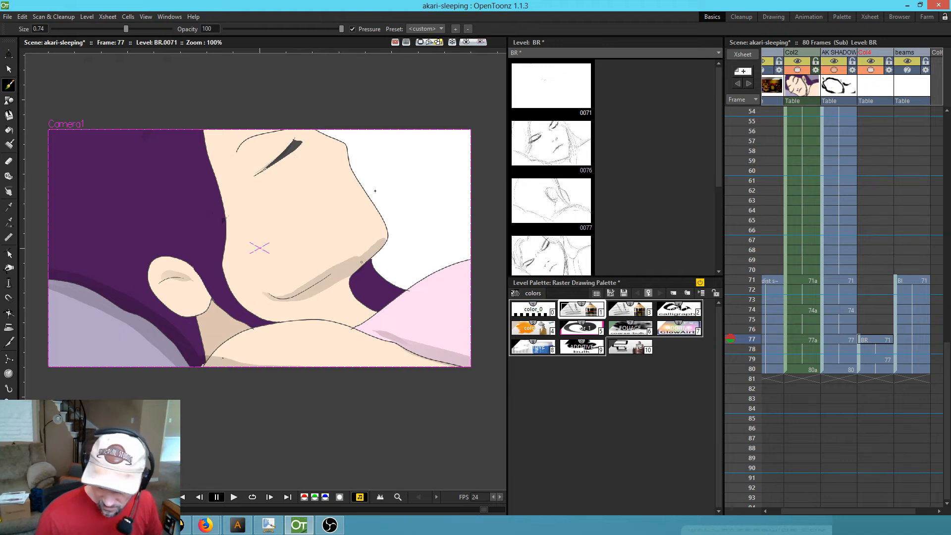
- Paint soft diagonal streaks with palette style 4 from the brow down across the cheek and profile on frame 77 of Col4
{"action": "left_click", "coordinate": [547, 327]}
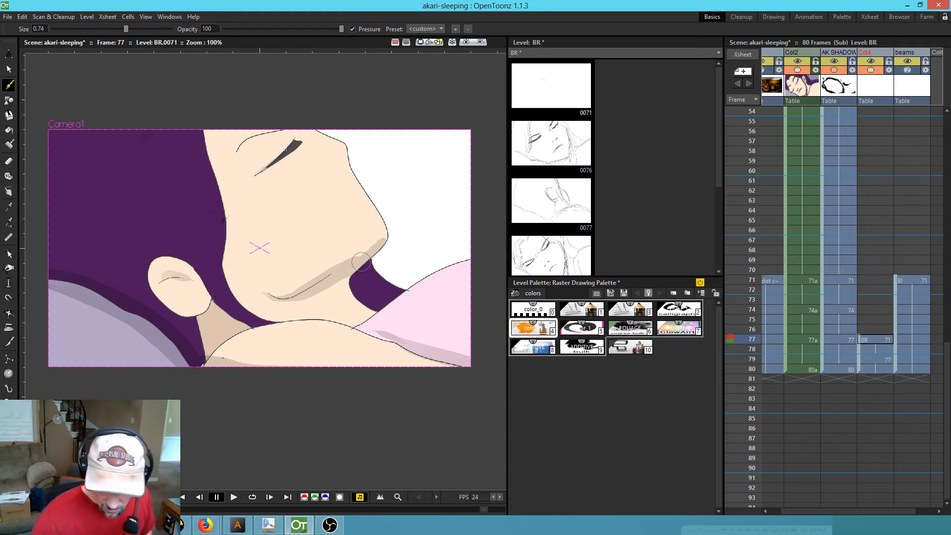
{"action": "mouse_move", "coordinate": [298, 131]}
{"action": "left_mouse_down"}
{"action": "mouse_move", "coordinate": [351, 202]}
{"action": "mouse_move", "coordinate": [326, 130]}
{"action": "mouse_move", "coordinate": [365, 227]}
{"action": "mouse_move", "coordinate": [271, 87]}
{"action": "mouse_move", "coordinate": [347, 264]}
{"action": "mouse_move", "coordinate": [229, 95]}
{"action": "mouse_move", "coordinate": [341, 268]}
{"action": "left_mouse_up"}
{"action": "left_click_drag", "start_coordinate": [250, 151], "coordinate": [318, 270]}
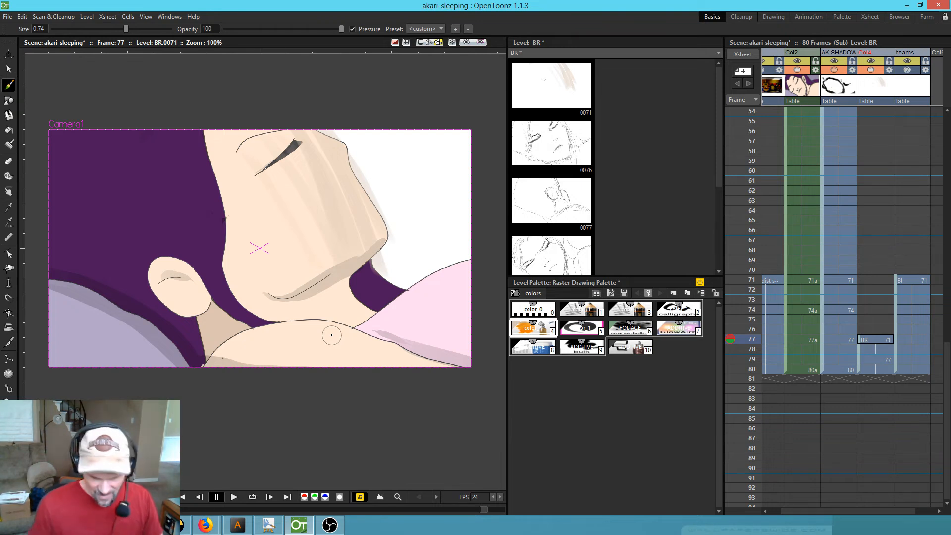
- Erase the rough head sketch from the Col4 drawing on frame 79
{"action": "key", "text": "period"}
{"action": "key", "text": "period"}
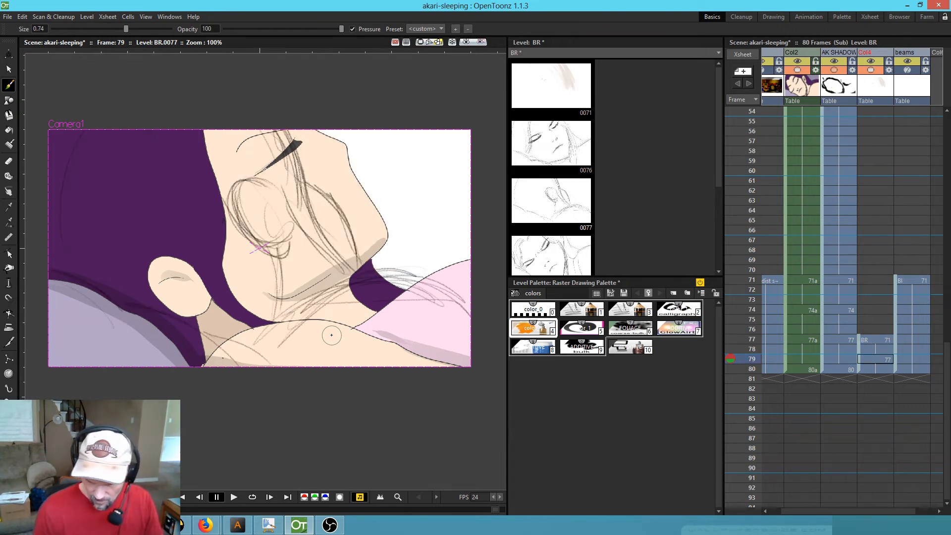
{"action": "key", "text": "a"}
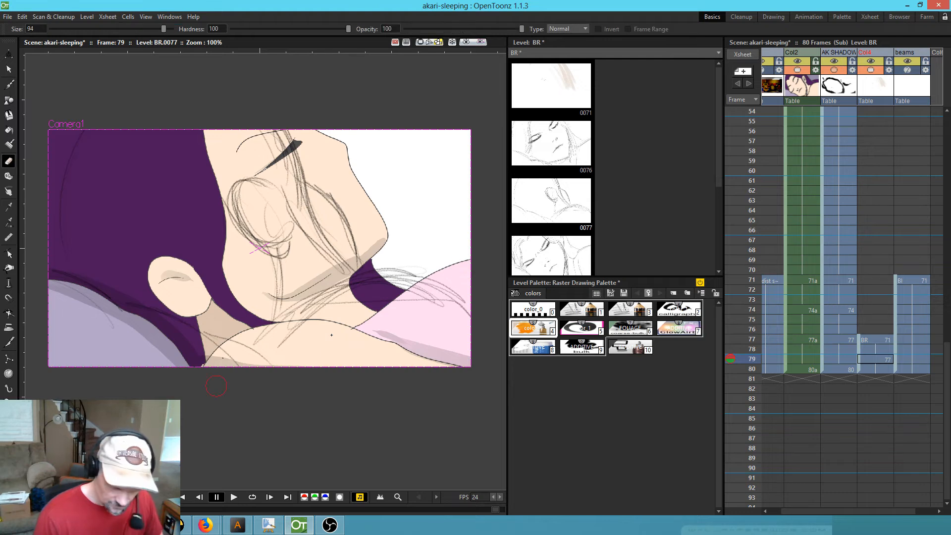
{"action": "mouse_move", "coordinate": [422, 382]}
{"action": "left_mouse_down"}
{"action": "mouse_move", "coordinate": [392, 394]}
{"action": "mouse_move", "coordinate": [362, 384]}
{"action": "mouse_move", "coordinate": [340, 315]}
{"action": "mouse_move", "coordinate": [350, 226]}
{"action": "mouse_move", "coordinate": [319, 194]}
{"action": "mouse_move", "coordinate": [312, 108]}
{"action": "mouse_move", "coordinate": [262, 131]}
{"action": "mouse_move", "coordinate": [145, 228]}
{"action": "mouse_move", "coordinate": [244, 81]}
{"action": "mouse_move", "coordinate": [322, 97]}
{"action": "mouse_move", "coordinate": [223, 151]}
{"action": "mouse_move", "coordinate": [210, 192]}
{"action": "mouse_move", "coordinate": [224, 219]}
{"action": "mouse_move", "coordinate": [221, 257]}
{"action": "mouse_move", "coordinate": [202, 292]}
{"action": "mouse_move", "coordinate": [225, 239]}
{"action": "left_mouse_up"}
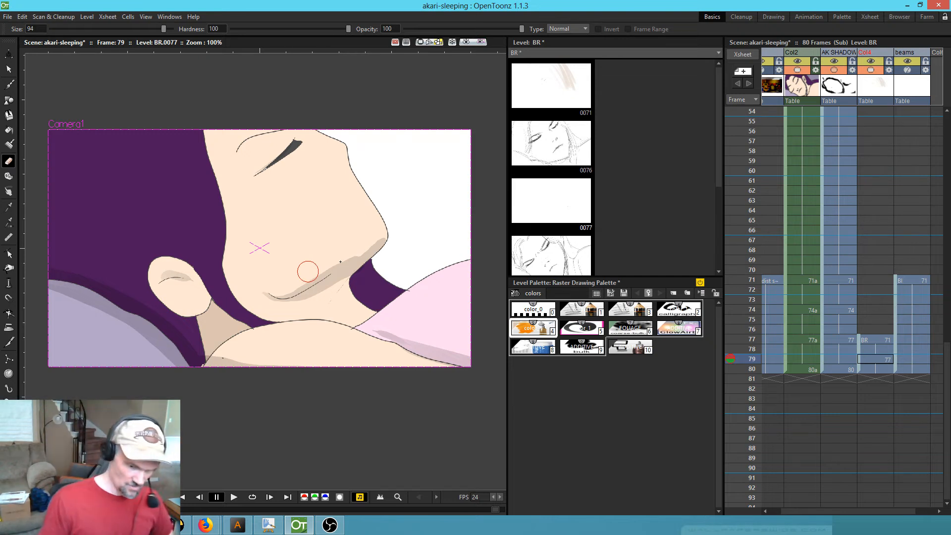
- Flip back and forth through frames 77 to 80 of Col4 to compare the streaked and cleared drawings
{"action": "left_click", "coordinate": [876, 340]}
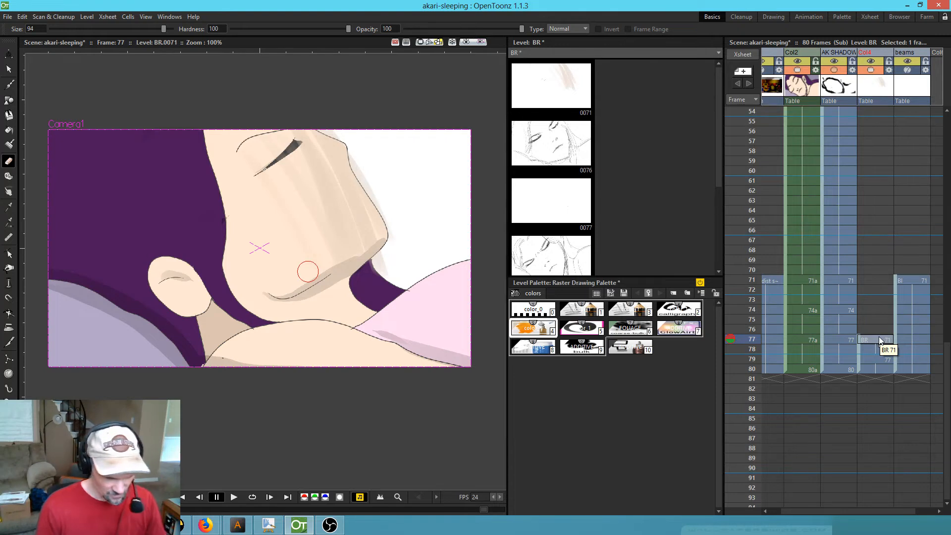
{"action": "key", "text": "Down"}
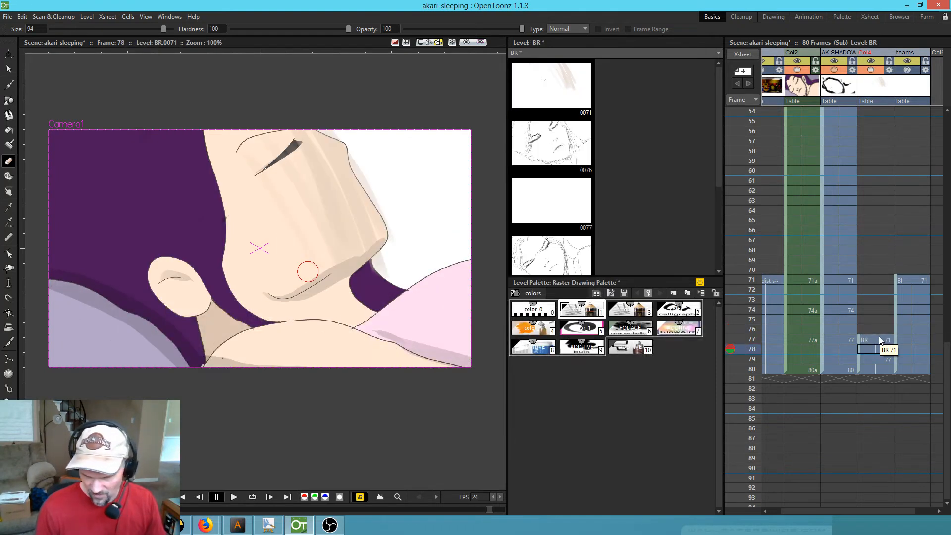
{"action": "key", "text": "Down"}
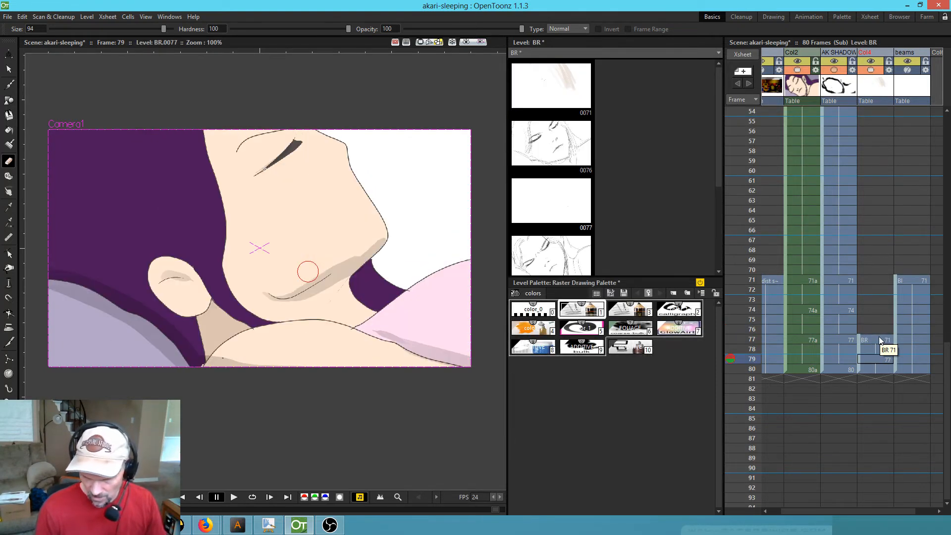
{"action": "key", "text": "Up"}
{"action": "key", "text": "Down"}
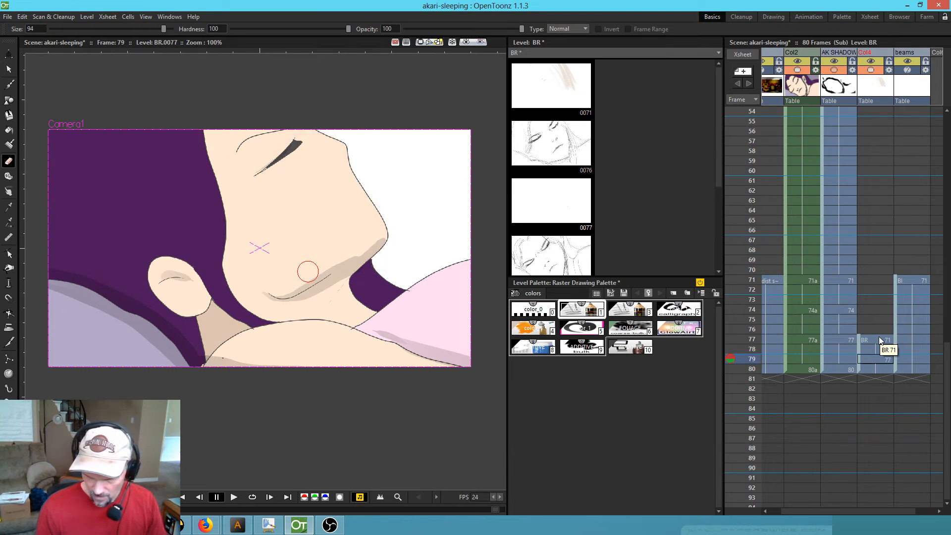
{"action": "key", "text": "Up"}
{"action": "key", "text": "Up"}
{"action": "key", "text": "Down"}
{"action": "key", "text": "Down"}
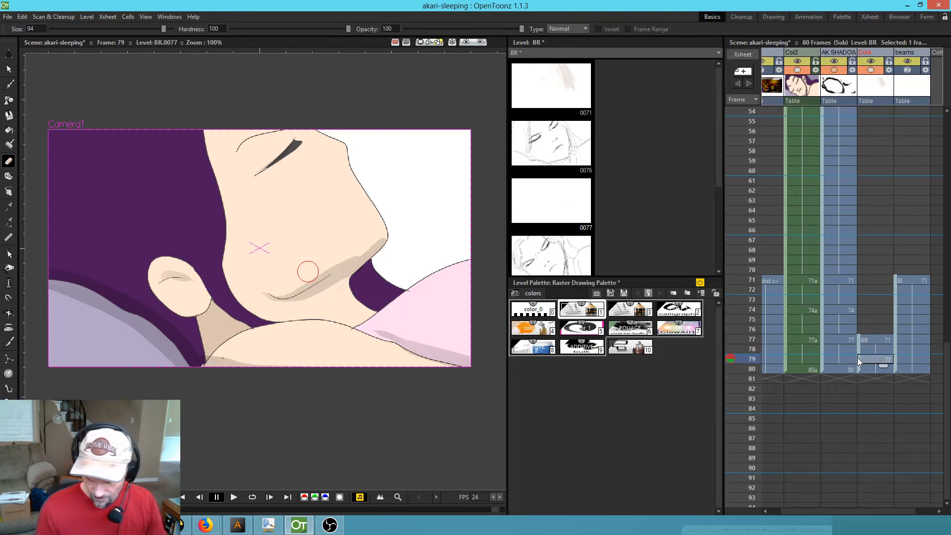
{"action": "key", "text": "Down"}
{"action": "key", "text": "Up"}
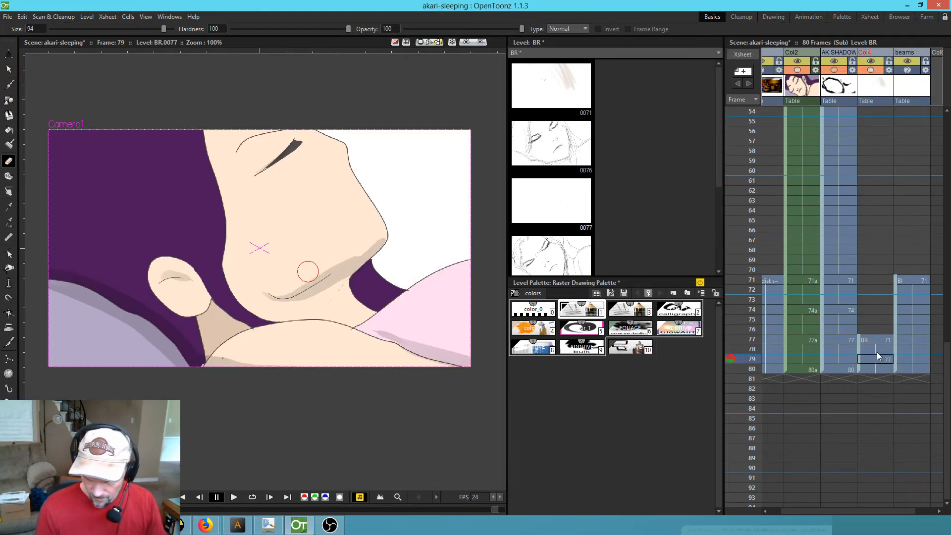
{"action": "key", "text": "Down"}
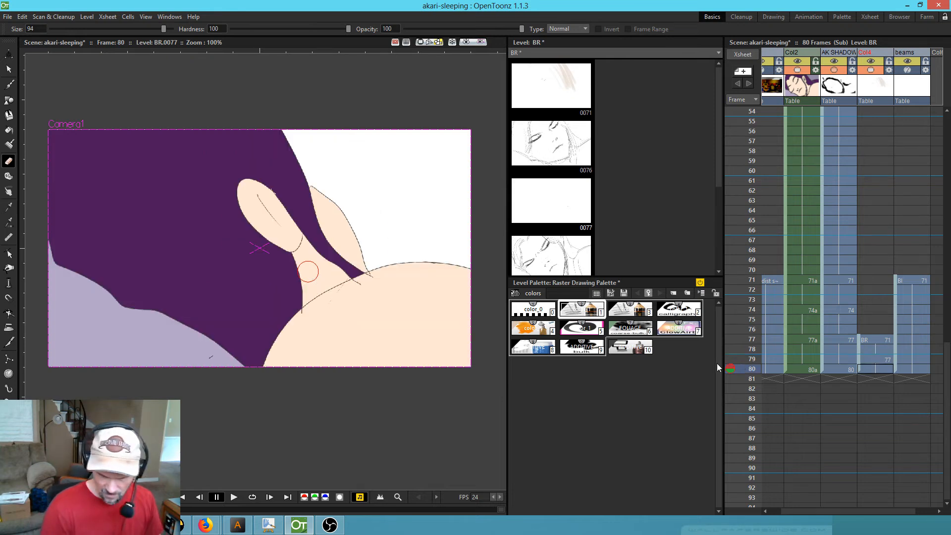
- Set the playback stop marker at frame 80 and the start marker at frame 1
{"action": "right_click", "coordinate": [745, 371]}
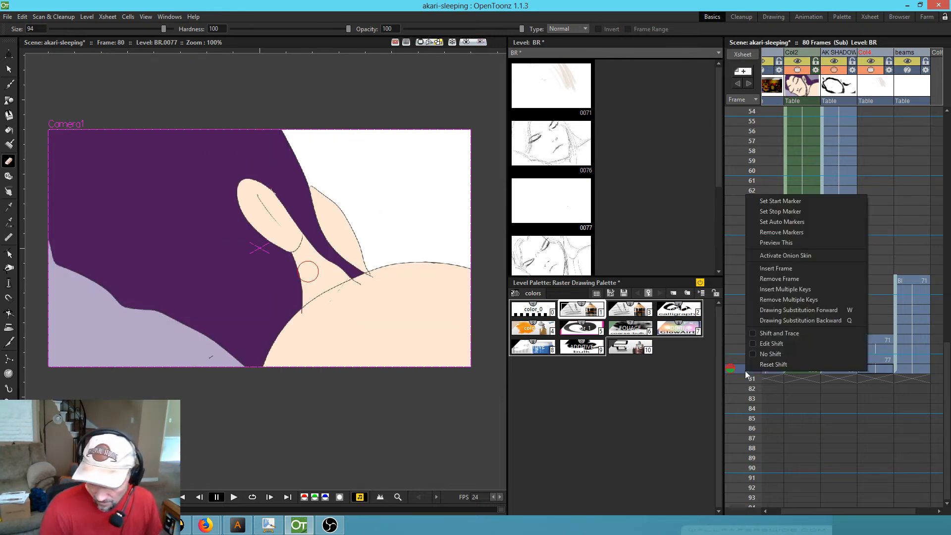
{"action": "left_click", "coordinate": [772, 212]}
{"action": "scroll", "coordinate": [777, 231], "scroll_direction": "up", "scroll_amount": 10}
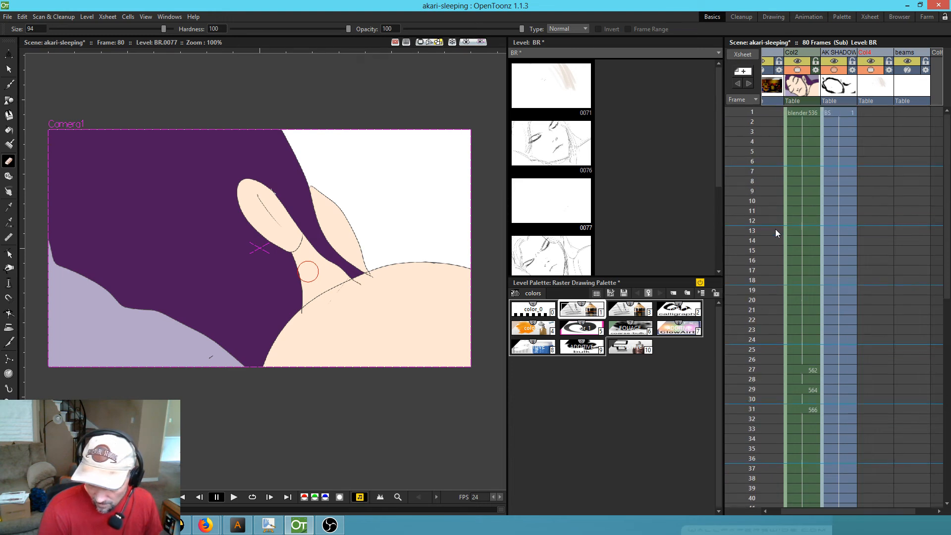
{"action": "right_click", "coordinate": [739, 110]}
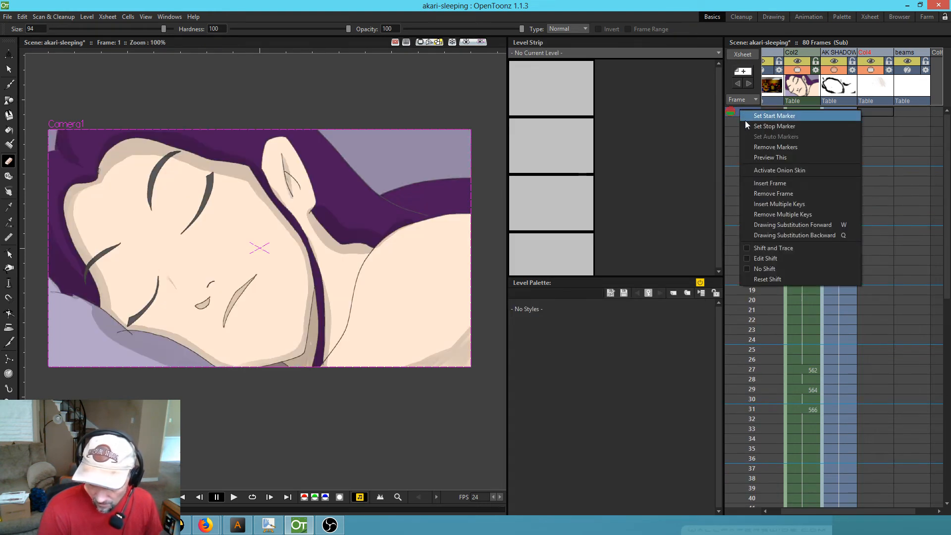
{"action": "left_click", "coordinate": [747, 118]}
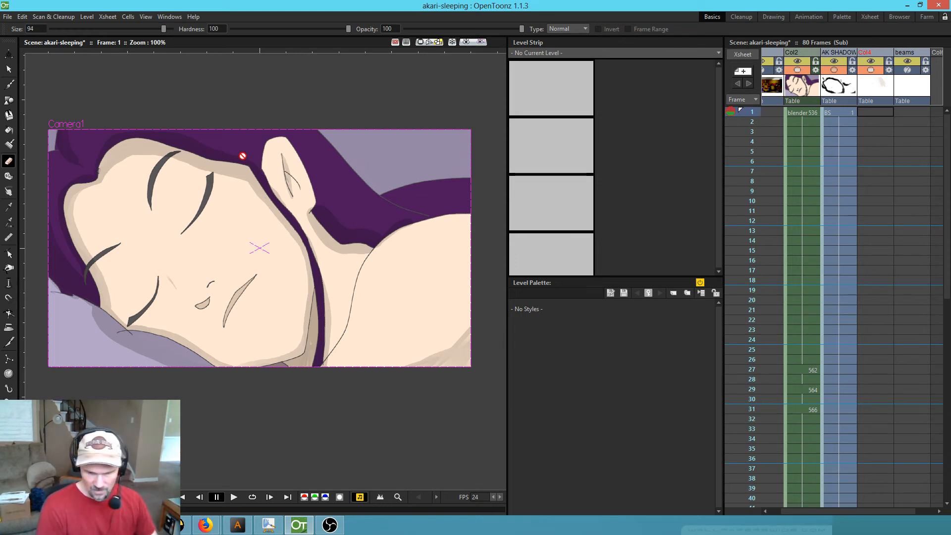
- Play the marked frame range in a loop to review the animation, and stop playback
{"action": "key", "text": "l"}
{"action": "key", "text": "b"}
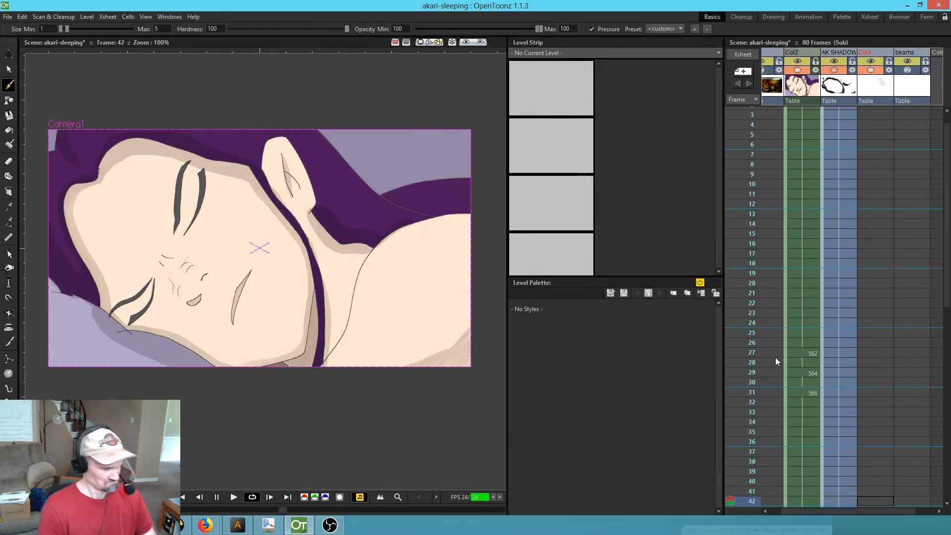
{"action": "key", "text": "l"}
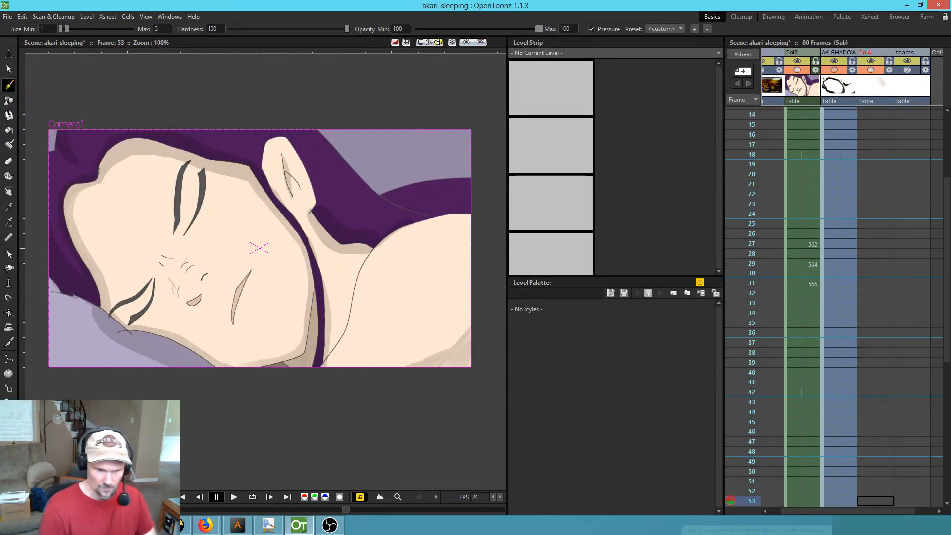
- Leave the sub-xsheet to view the shot at frame 560 of the parent scene, and return to the sub-xsheet's Fx schematic
{"action": "left_click", "coordinate": [8, 16]}
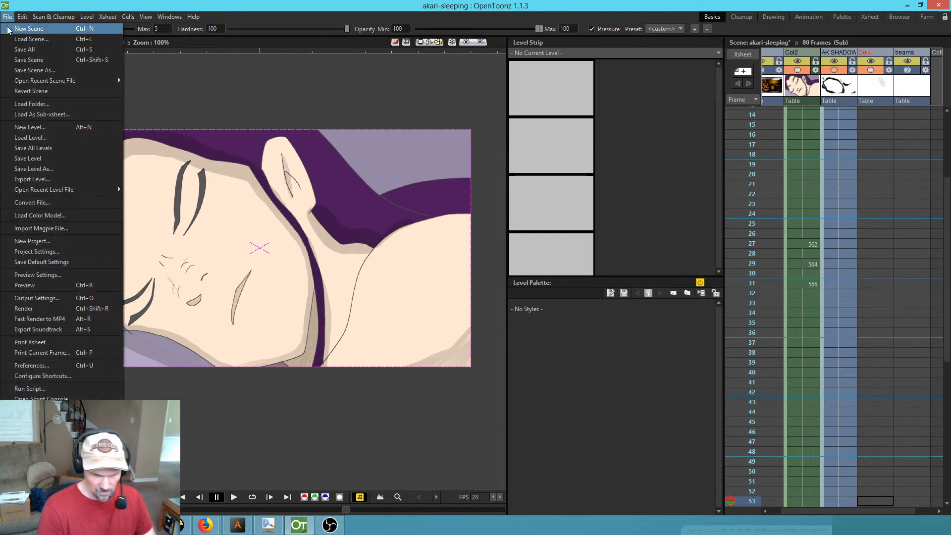
{"action": "key", "text": "Escape"}
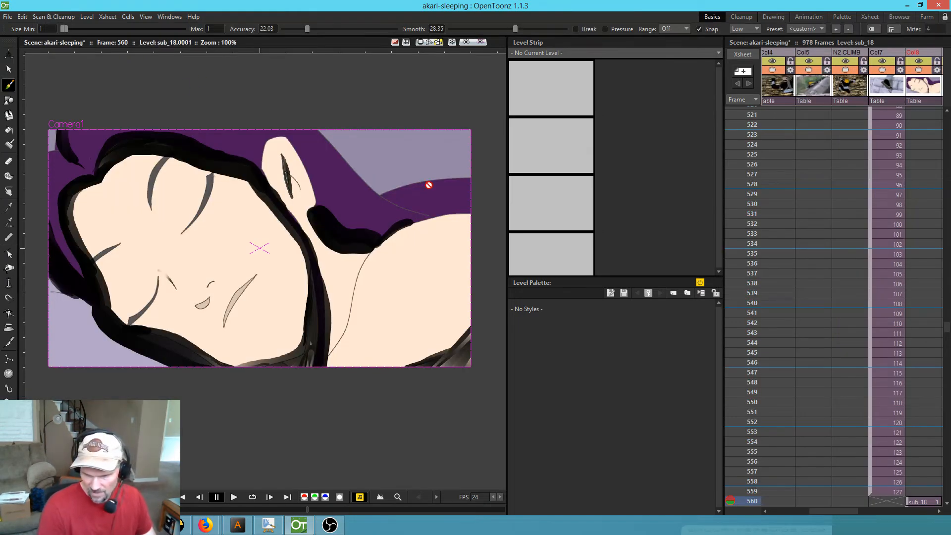
{"action": "key", "text": "ctrl+e"}
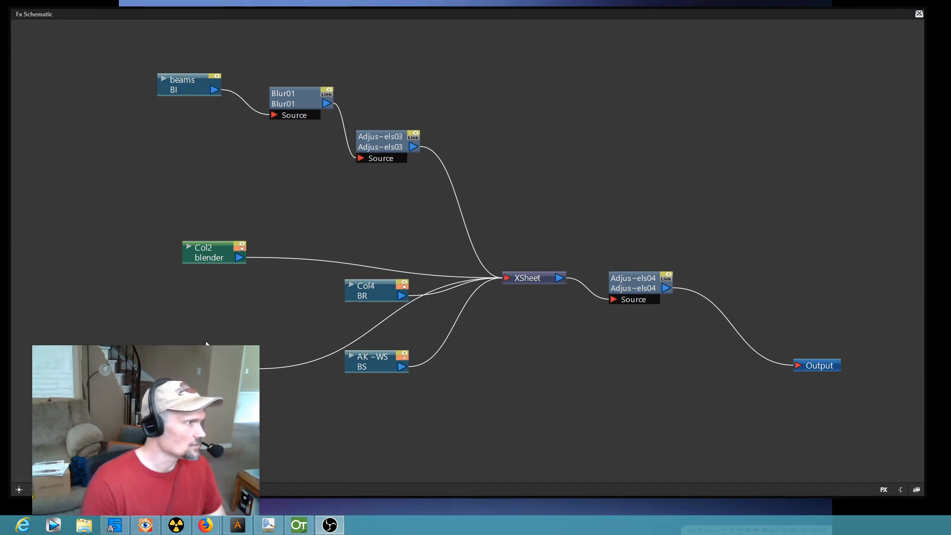
- Space out the Adjust Levels and AK SHADOWS nodes in the Fx schematic, and rename column Col2 as AKARI
{"action": "left_click_drag", "start_coordinate": [635, 278], "coordinate": [680, 266]}
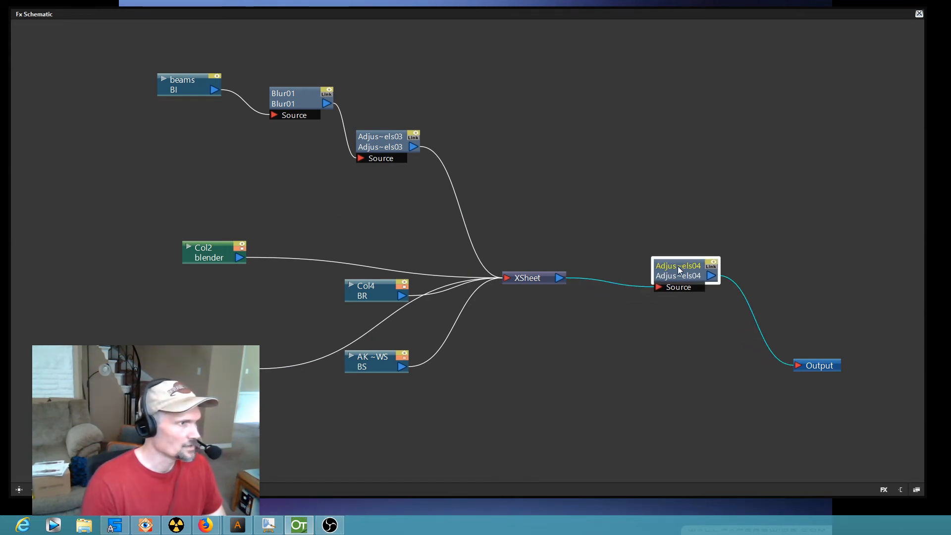
{"action": "left_click_drag", "start_coordinate": [382, 369], "coordinate": [551, 104]}
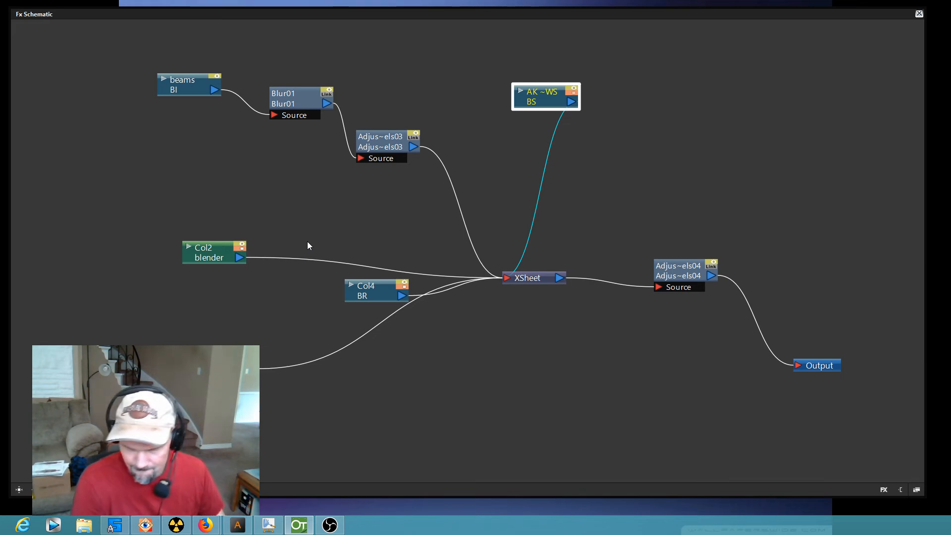
{"action": "right_click", "coordinate": [209, 252]}
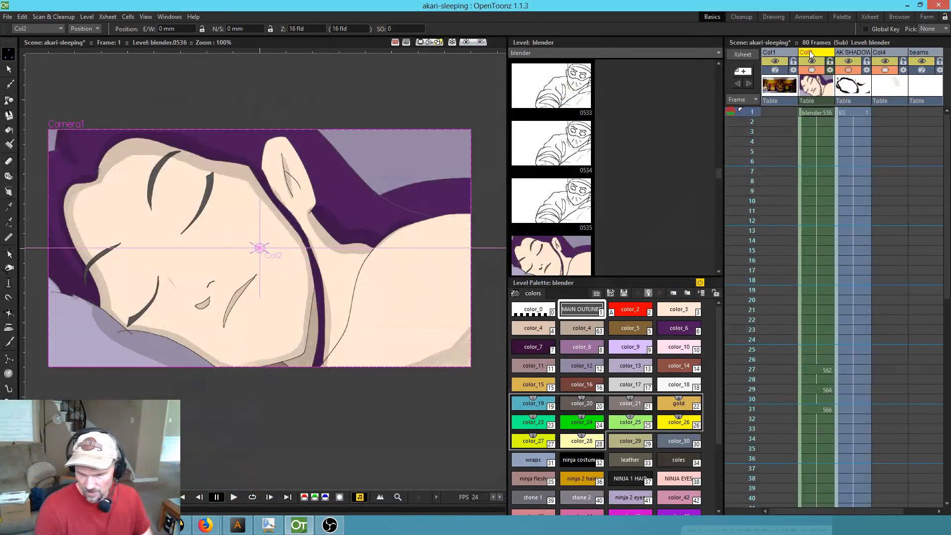
{"action": "double_click", "coordinate": [810, 52]}
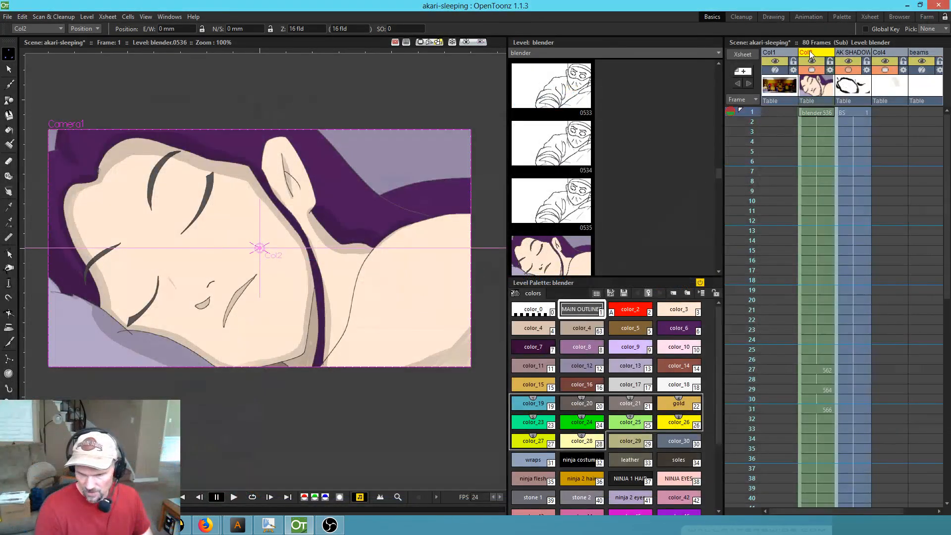
{"action": "type", "text": "AKARI"}
{"action": "key", "text": "Return"}
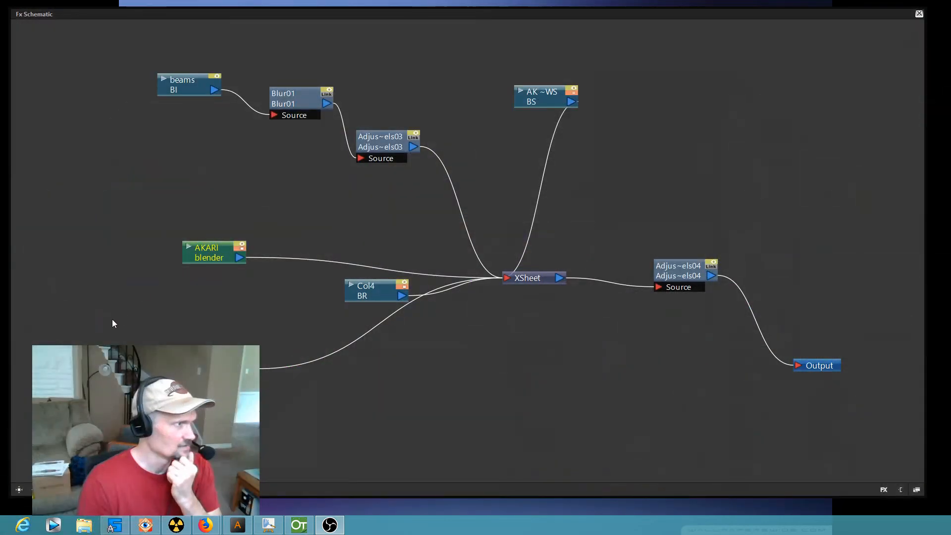
- Arrange the AKARI node closer to the XSheet node and place the AK SHADOWS node directly above it
{"action": "left_click", "coordinate": [207, 246]}
{"action": "left_click_drag", "start_coordinate": [207, 245], "coordinate": [278, 252]}
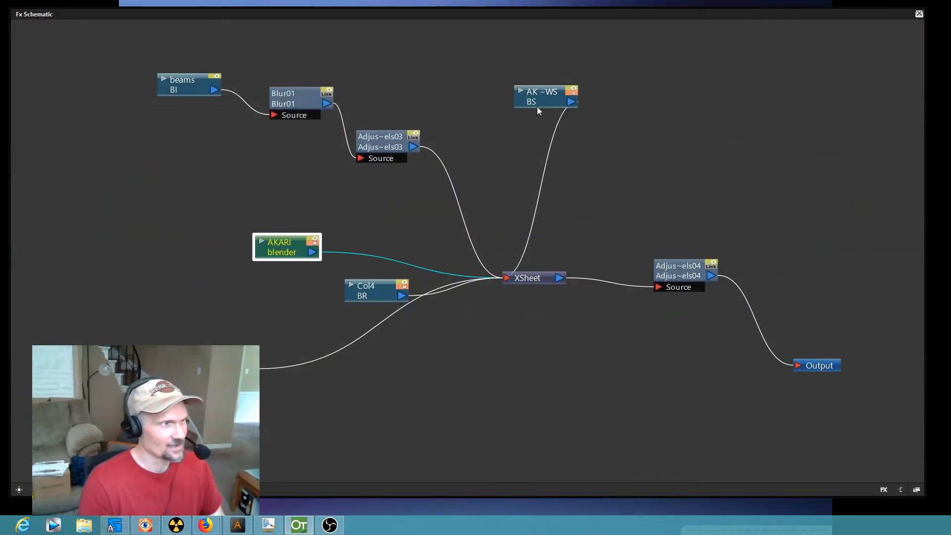
{"action": "left_click_drag", "start_coordinate": [540, 92], "coordinate": [275, 198]}
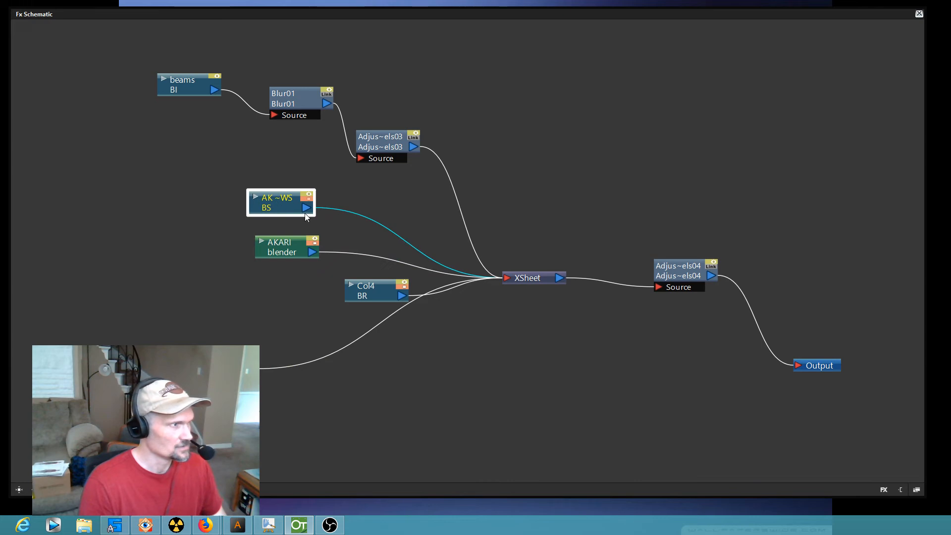
- Insert a Multiply Ino effect on the link between the AK SHADOWS node and the XSheet node
{"action": "right_click", "coordinate": [350, 210]}
{"action": "mouse_move", "coordinate": [362, 217]}
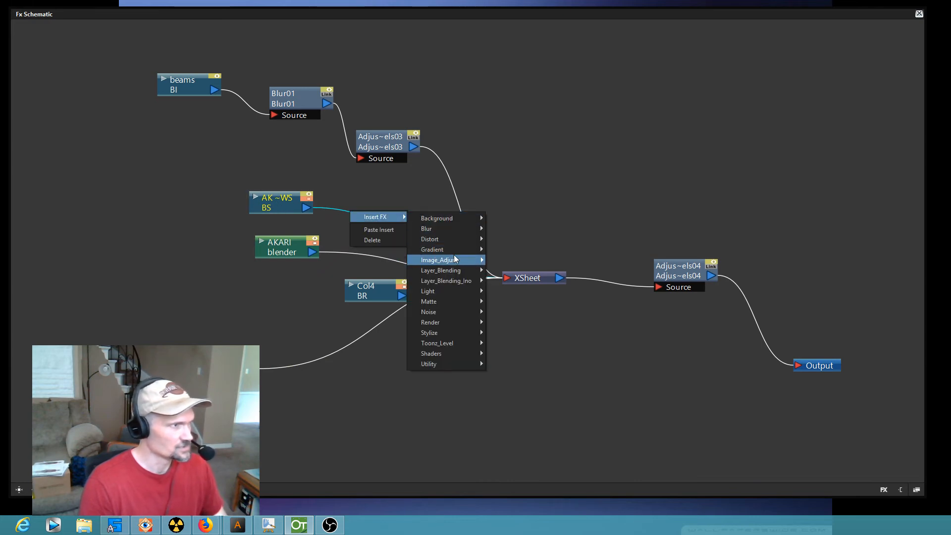
{"action": "mouse_move", "coordinate": [454, 258]}
{"action": "mouse_move", "coordinate": [454, 281]}
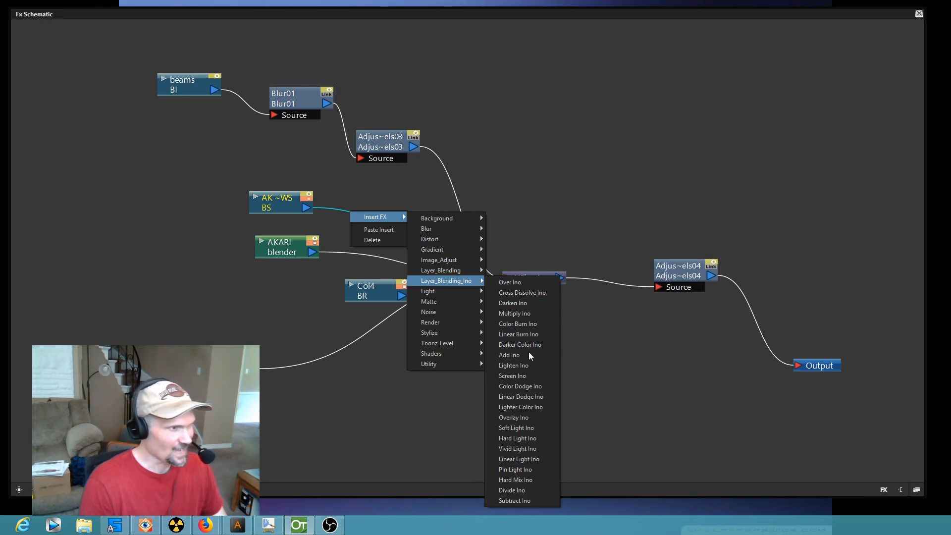
{"action": "left_click", "coordinate": [522, 313]}
- Connect AKARI to the Multiply Ino effect's Back input, delete AKARI's direct link to XSheet, and reposition the effect node
{"action": "left_click_drag", "start_coordinate": [313, 253], "coordinate": [360, 229]}
{"action": "left_click", "coordinate": [368, 255]}
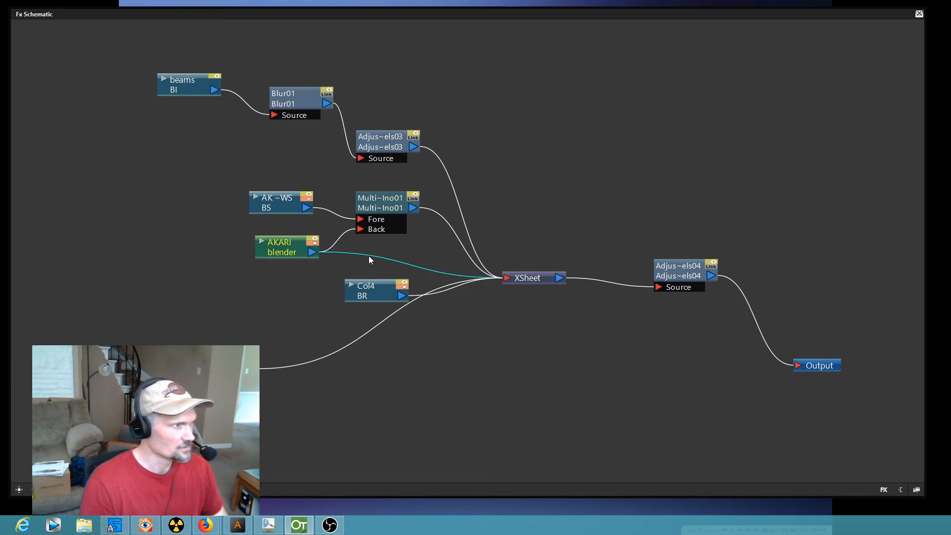
{"action": "key", "text": "Delete"}
{"action": "left_click_drag", "start_coordinate": [380, 213], "coordinate": [371, 227]}
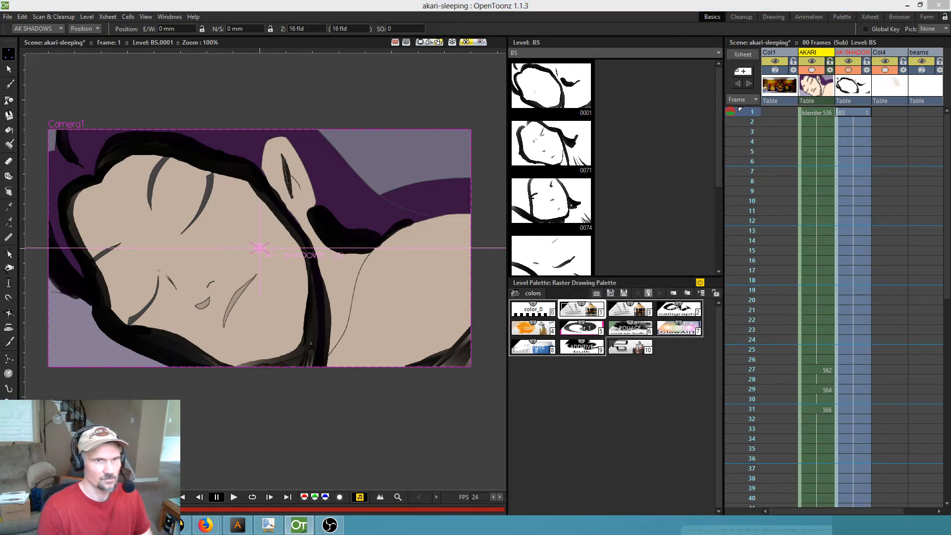
- Set the Multiply Ino effect's opacity to 0.145 and scrub through the frames up to 74 to check the shadows
{"action": "left_click_drag", "start_coordinate": [620, 65], "coordinate": [635, 215]}
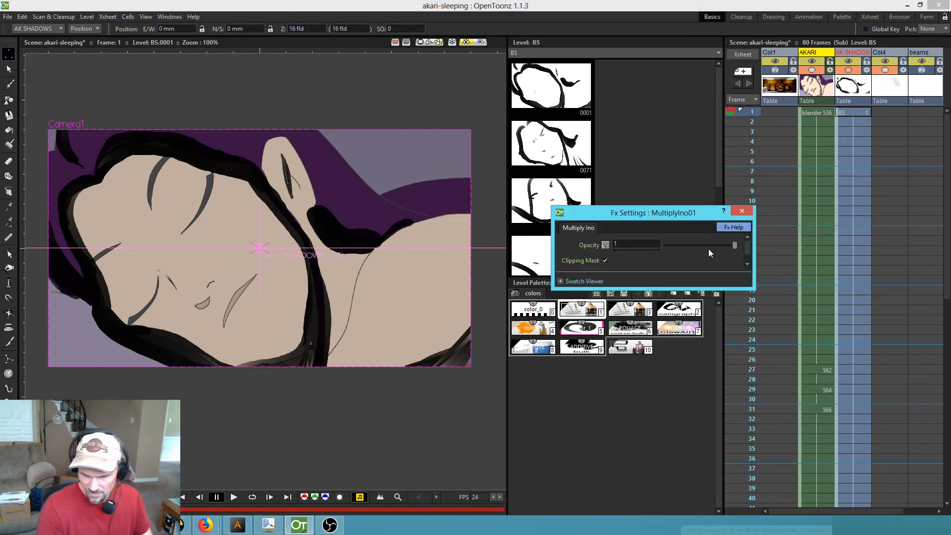
{"action": "left_click_drag", "start_coordinate": [735, 245], "coordinate": [676, 245]}
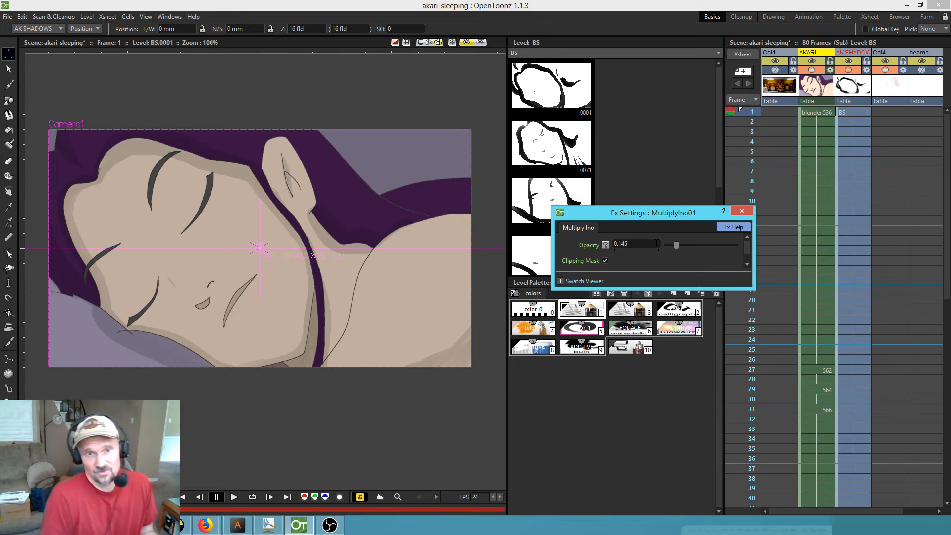
{"action": "left_click", "coordinate": [741, 211]}
{"action": "mouse_move", "coordinate": [755, 113]}
{"action": "left_mouse_down"}
{"action": "mouse_move", "coordinate": [762, 380]}
{"action": "mouse_move", "coordinate": [748, 380]}
{"action": "mouse_move", "coordinate": [752, 425]}
{"action": "left_mouse_up"}
{"action": "scroll", "coordinate": [768, 382], "scroll_direction": "down", "scroll_amount": 5}
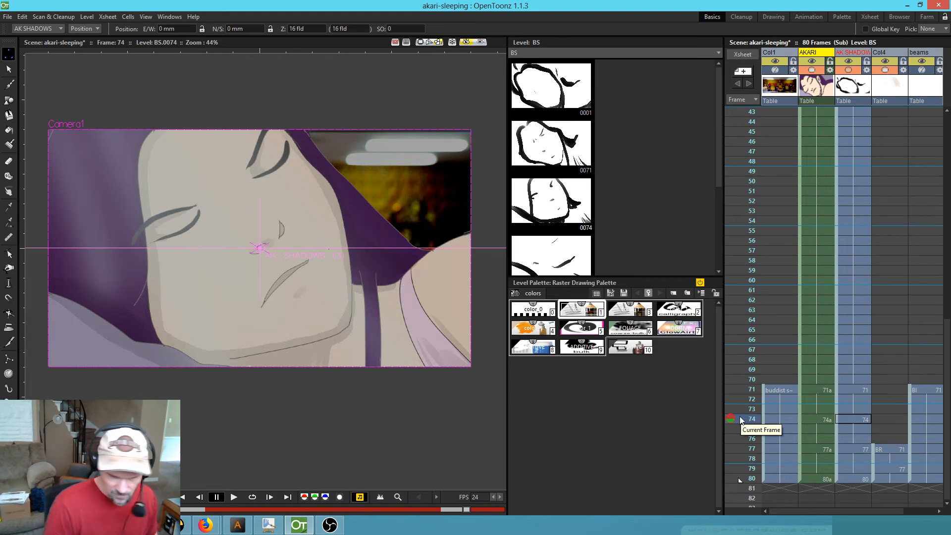
- Return to the parent xsheet and compare the sub_18 shot with the preview switched off and on
{"action": "key", "text": "ctrl+shift+c"}
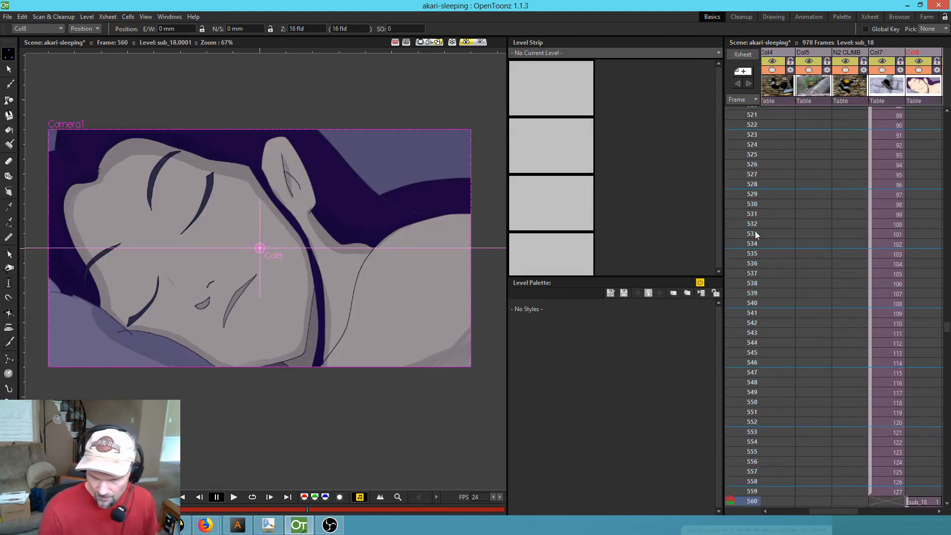
{"action": "left_click", "coordinate": [467, 43]}
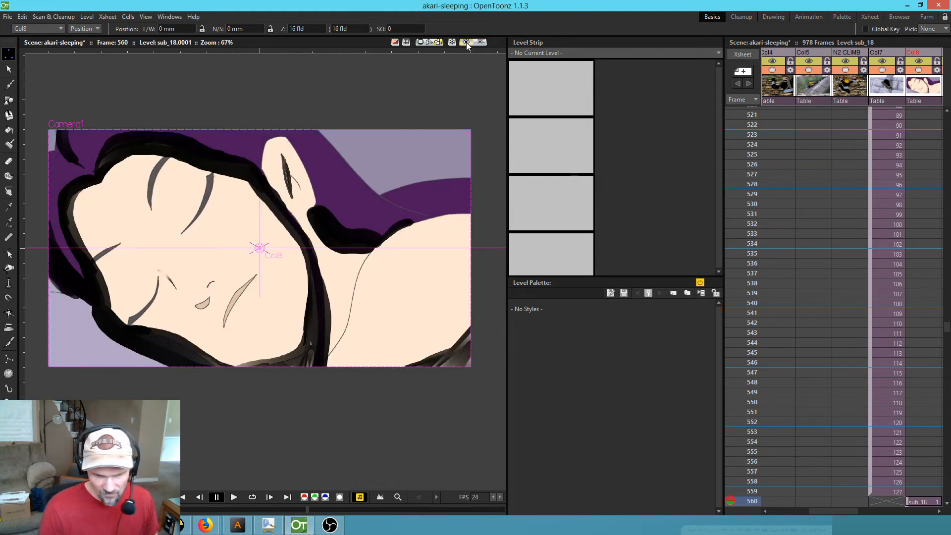
{"action": "left_click", "coordinate": [465, 42]}
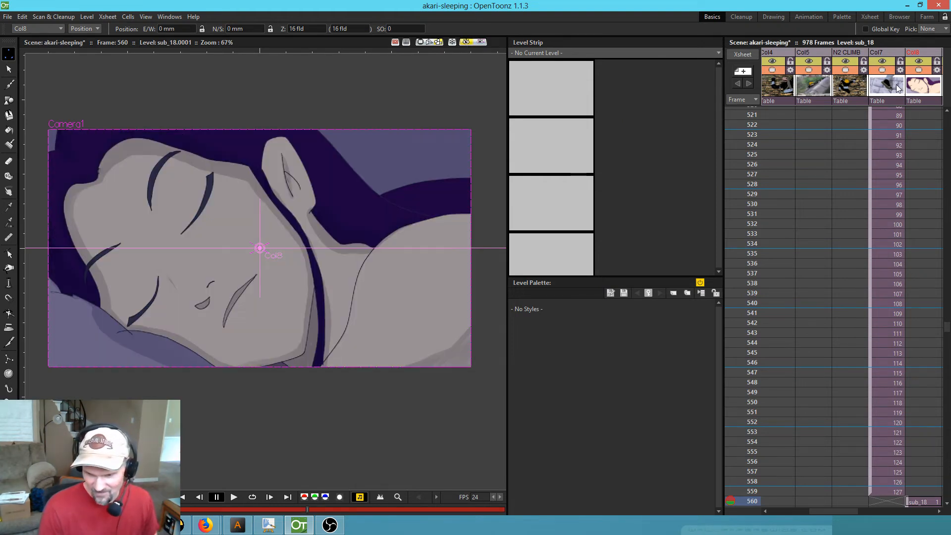
- Set the playback start marker at frame 548 and the stop marker at frame 652
{"action": "scroll", "coordinate": [878, 152], "scroll_direction": "down", "scroll_amount": 5}
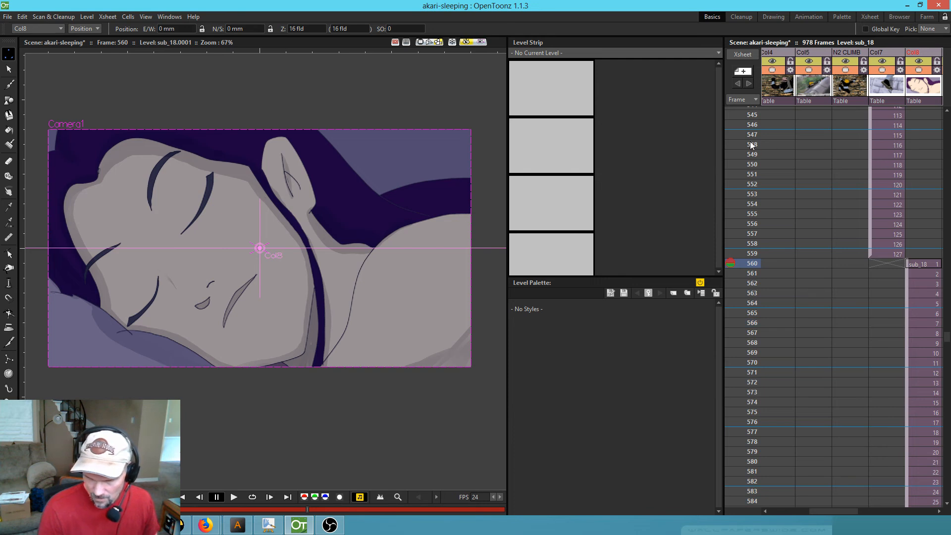
{"action": "left_click", "coordinate": [753, 144]}
{"action": "right_click", "coordinate": [742, 142]}
{"action": "left_click", "coordinate": [745, 150]}
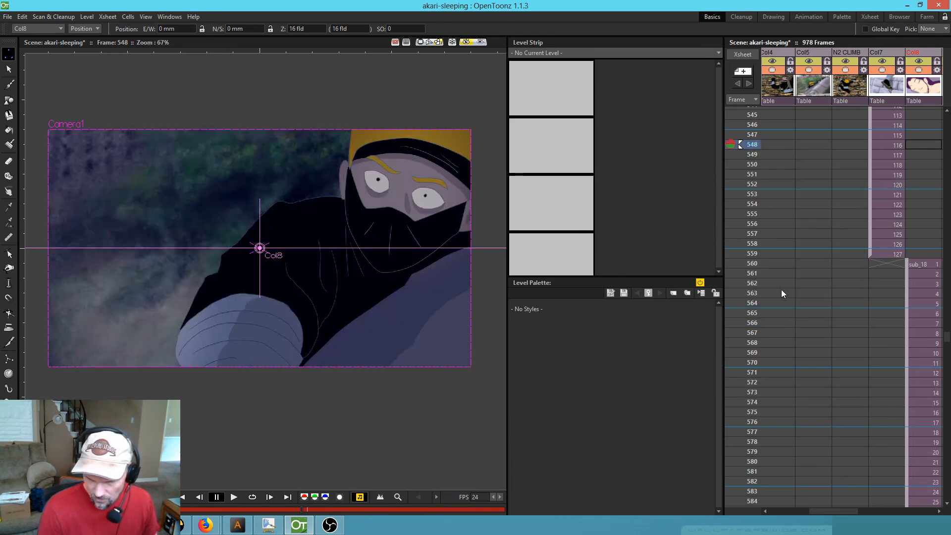
{"action": "scroll", "coordinate": [773, 296], "scroll_direction": "down", "scroll_amount": 15}
{"action": "left_click", "coordinate": [749, 283]}
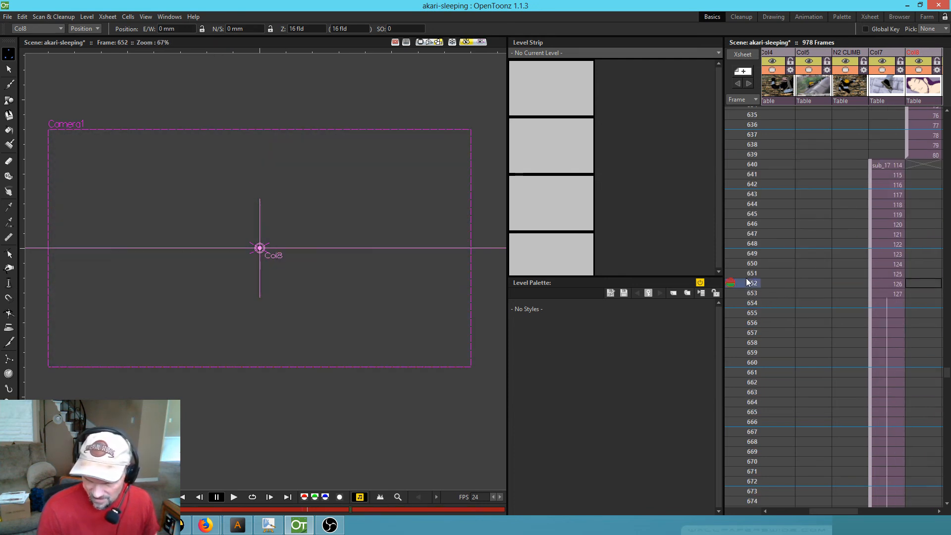
{"action": "right_click", "coordinate": [748, 282]}
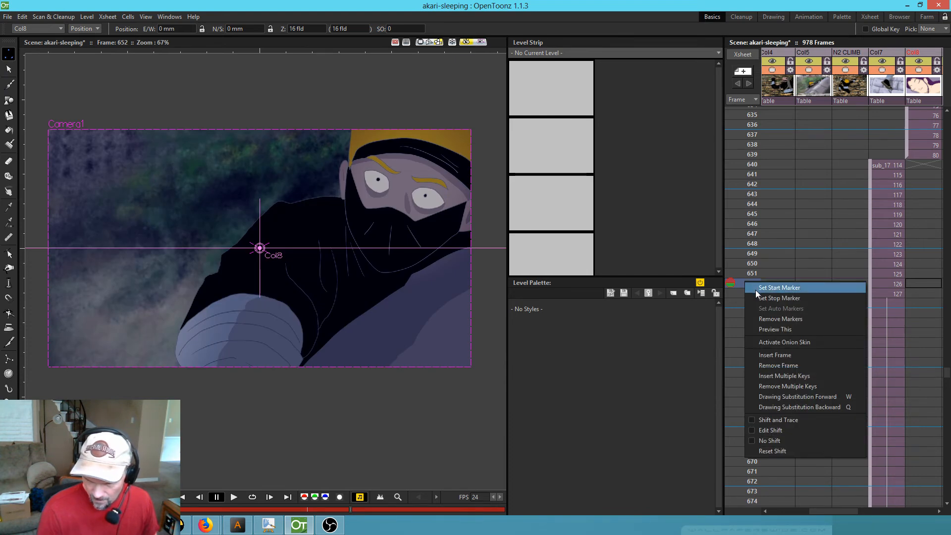
{"action": "left_click", "coordinate": [757, 297]}
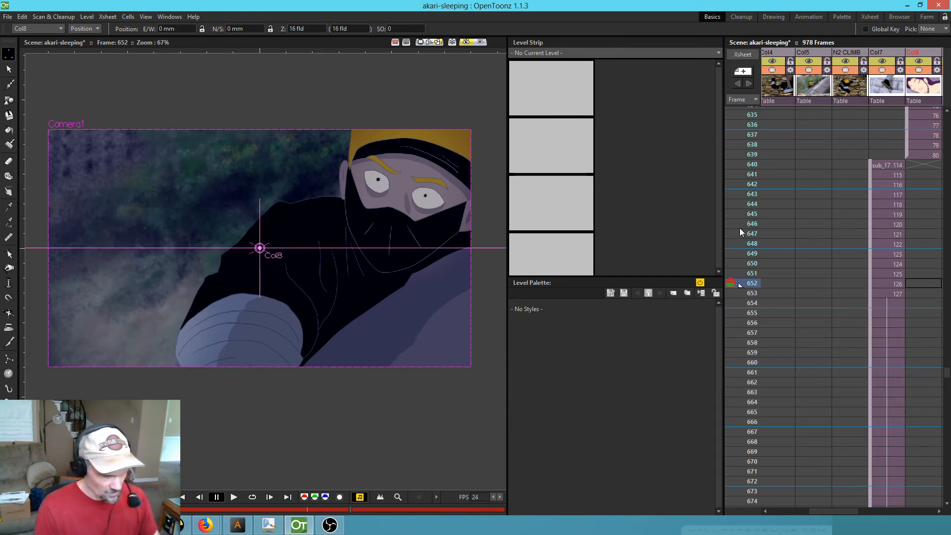
- Play the marked frame range in a loop with the preview on, and save the scene
{"action": "key", "text": "l"}
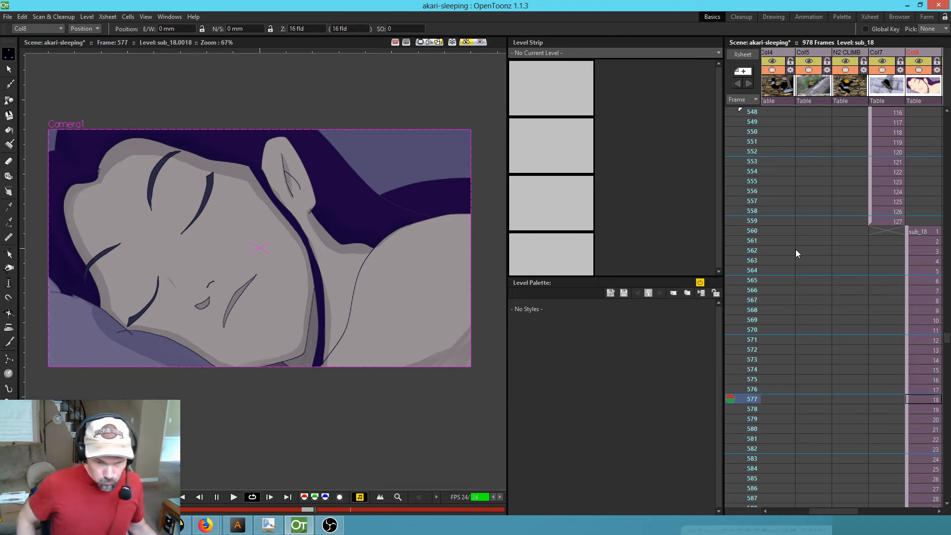
{"action": "key", "text": "ctrl+s"}
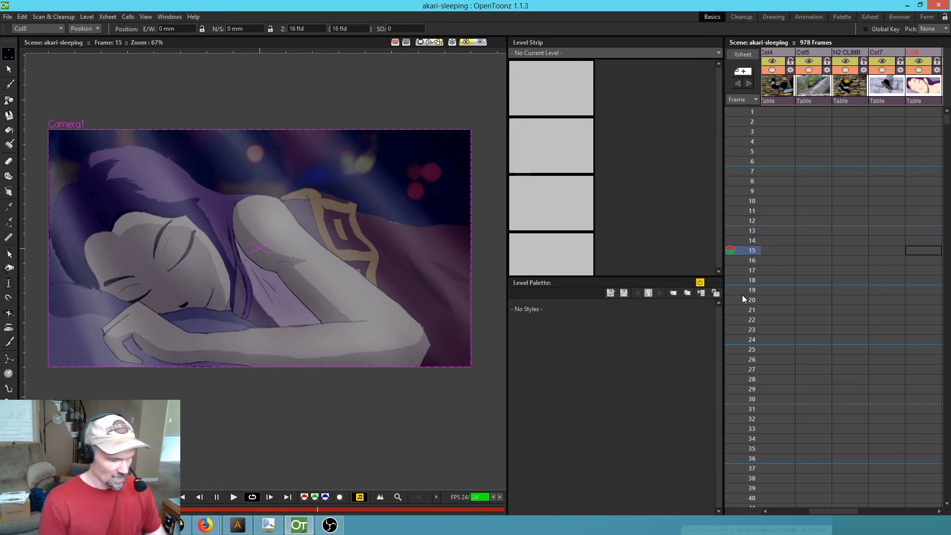
{"action": "key", "text": "l"}
- Turn off the preview and check the marked range in looped playback without effects
{"action": "left_click", "coordinate": [466, 43]}
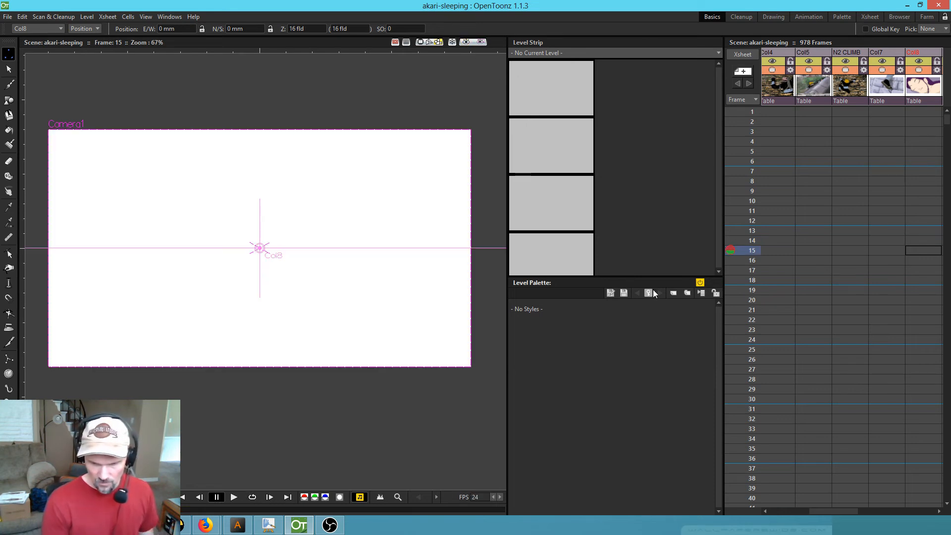
{"action": "scroll", "coordinate": [770, 283], "scroll_direction": "down", "scroll_amount": 7}
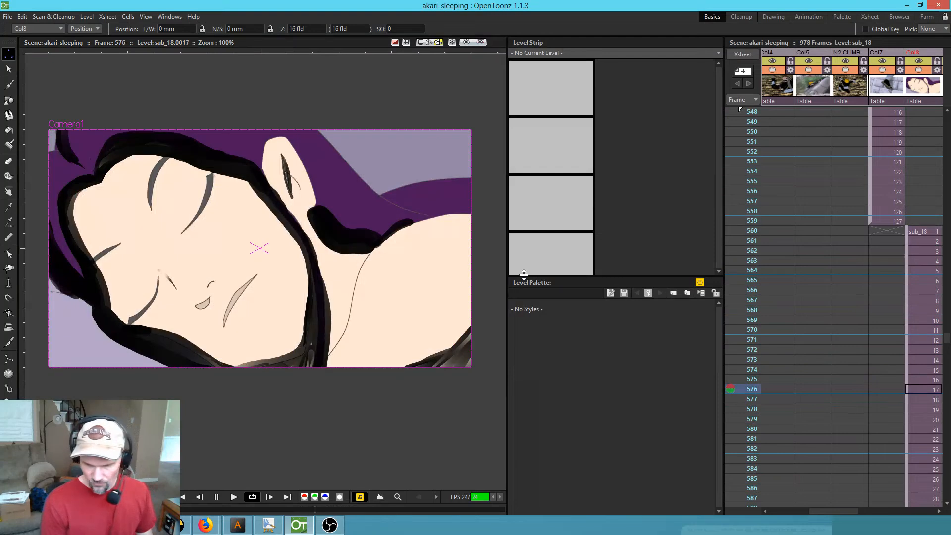
{"action": "key", "text": "l"}
- Move the stop marker to frame 678, at the end of the sub_17 cells in Col7
{"action": "scroll", "coordinate": [791, 259], "scroll_direction": "down", "scroll_amount": 10}
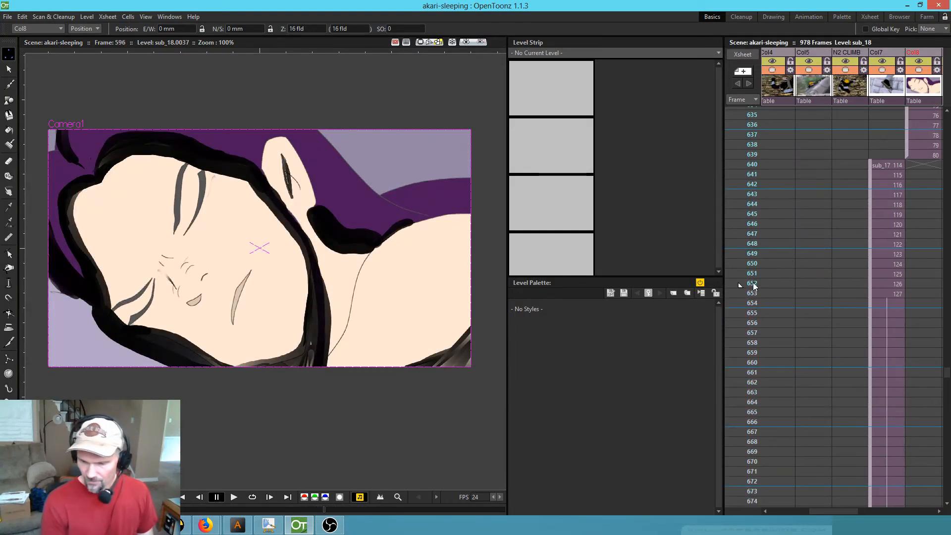
{"action": "scroll", "coordinate": [751, 385], "scroll_direction": "down", "scroll_amount": 2}
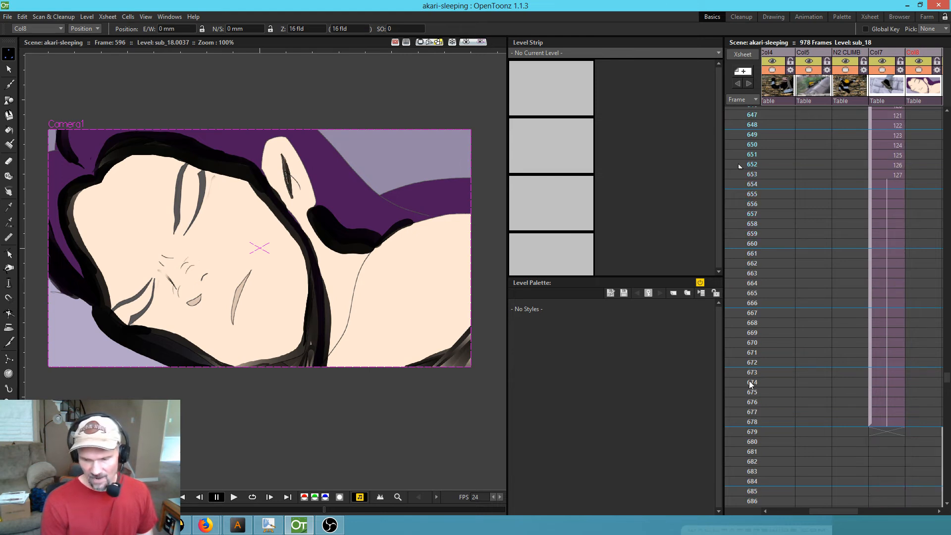
{"action": "left_click", "coordinate": [744, 425]}
{"action": "right_click", "coordinate": [744, 423]}
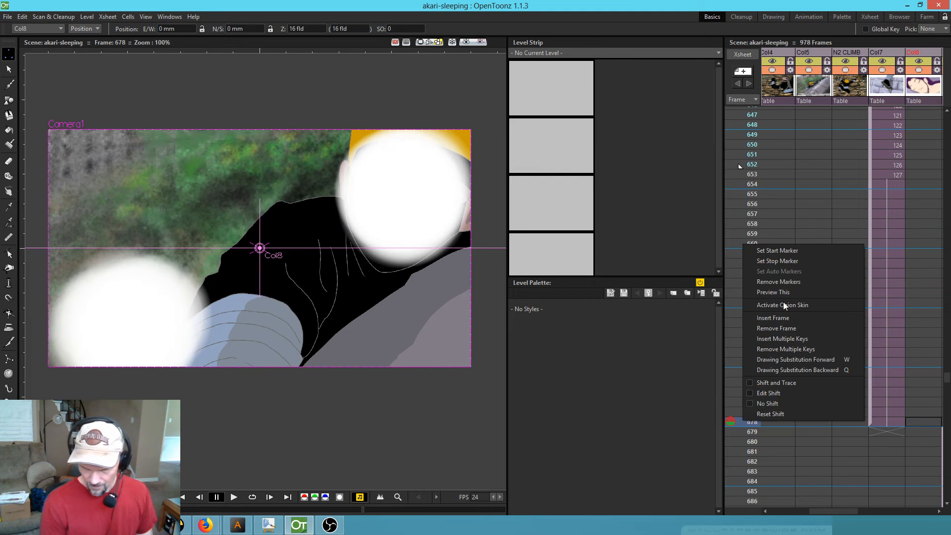
{"action": "left_click", "coordinate": [783, 263]}
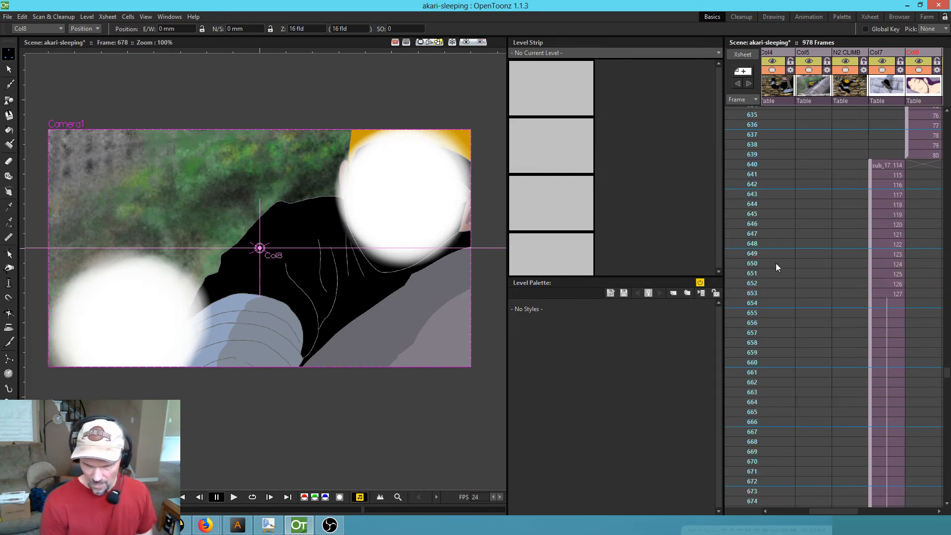
- Go to frame 548, render a preview of frames 548 to 678, watch it looped, and close the preview
{"action": "scroll", "coordinate": [776, 265], "scroll_direction": "up", "scroll_amount": 19}
{"action": "left_click", "coordinate": [754, 264]}
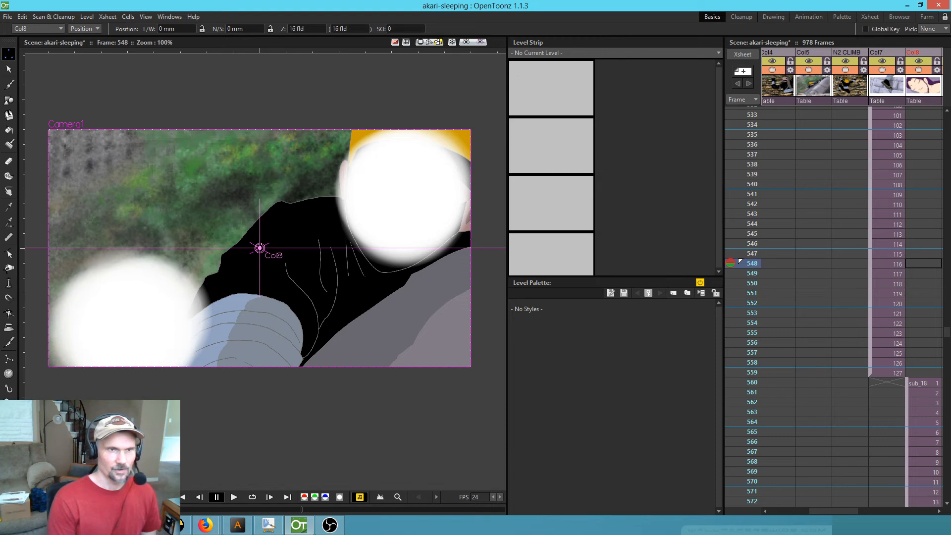
{"action": "key", "text": "ctrl+r"}
{"action": "left_click_drag", "start_coordinate": [489, 0], "coordinate": [389, 72]}
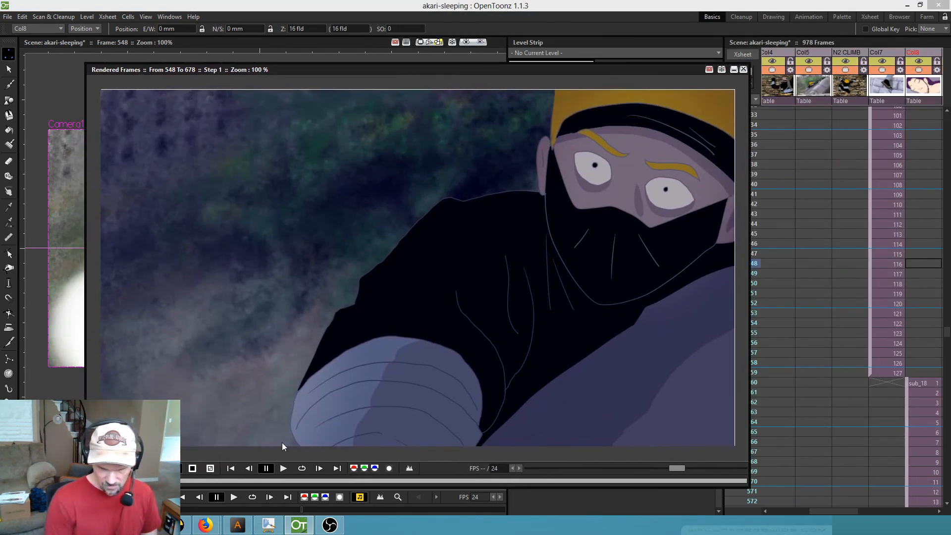
{"action": "left_click", "coordinate": [303, 468]}
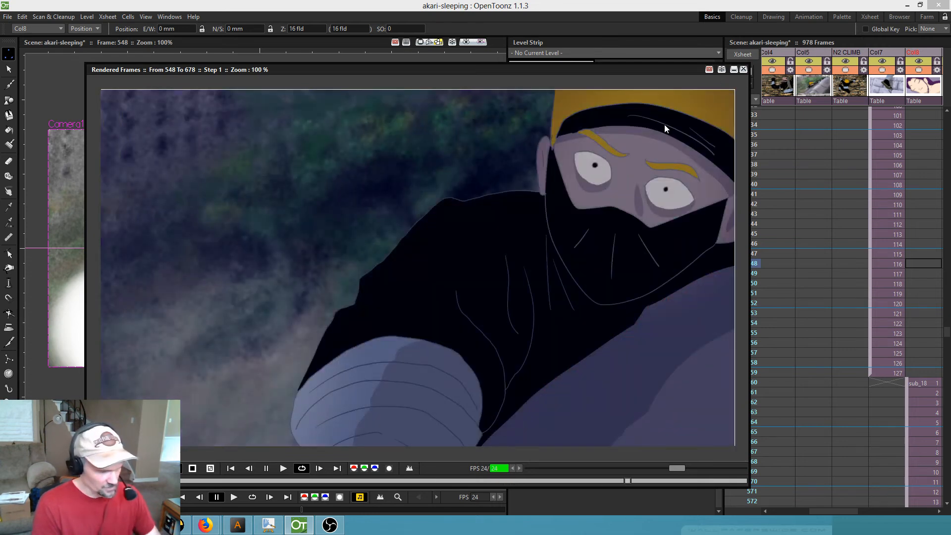
{"action": "key", "text": "p"}
{"action": "left_click", "coordinate": [744, 69]}
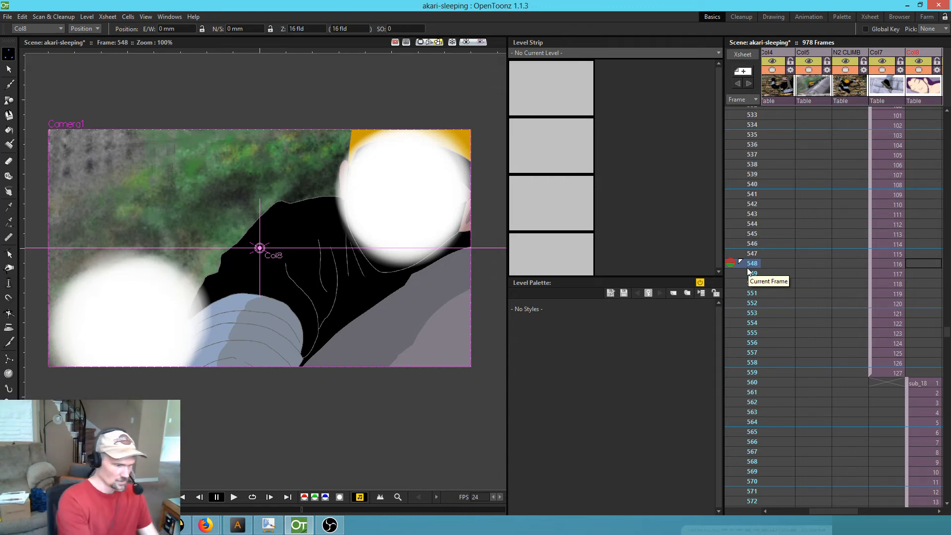
- Repeat the rendered preview of frames 548 to 678 and review the head turn in looped playback
{"action": "key", "text": "ctrl+r"}
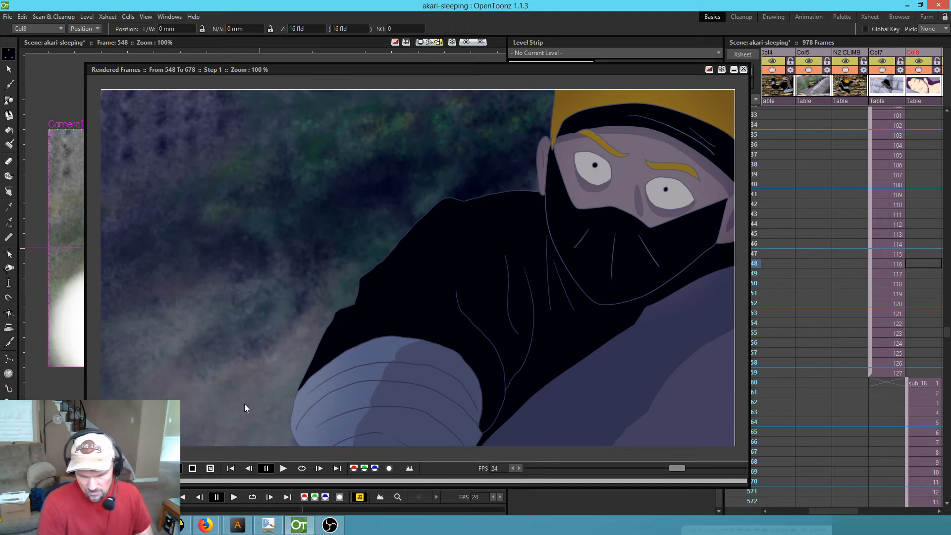
{"action": "left_click", "coordinate": [301, 469]}
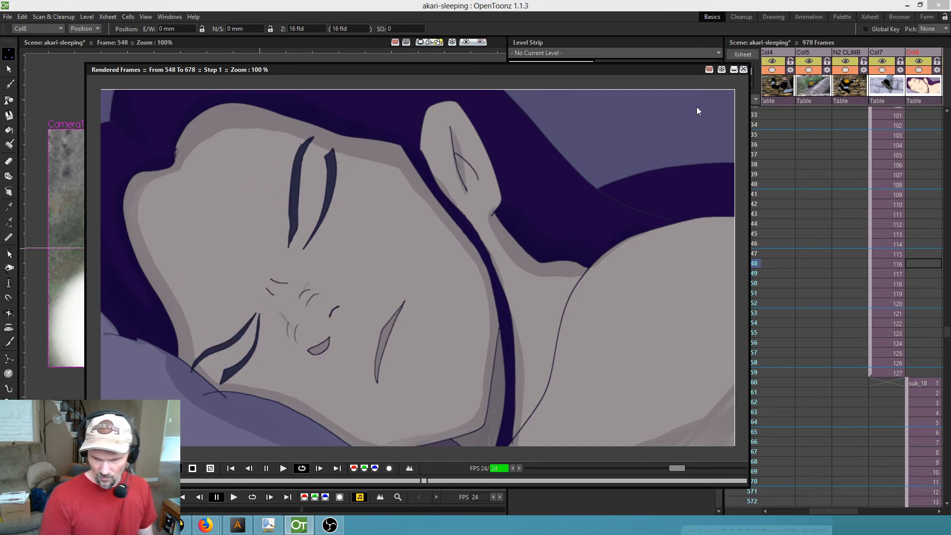
{"action": "left_click", "coordinate": [743, 70]}
- Scrub past the masked character shot to the awake girl's shot and set the stop marker at frame 822
{"action": "scroll", "coordinate": [785, 312], "scroll_direction": "down", "scroll_amount": 10}
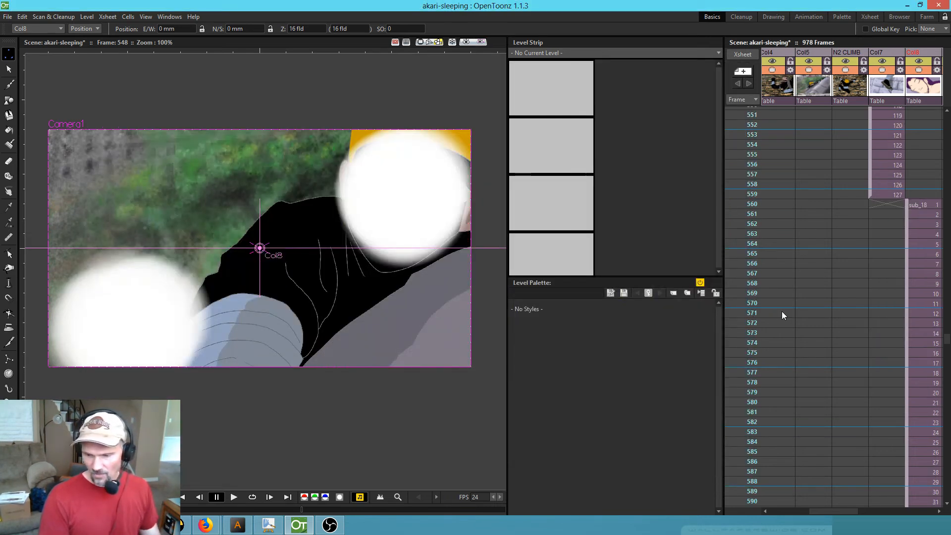
{"action": "scroll", "coordinate": [793, 317], "scroll_direction": "down", "scroll_amount": 20}
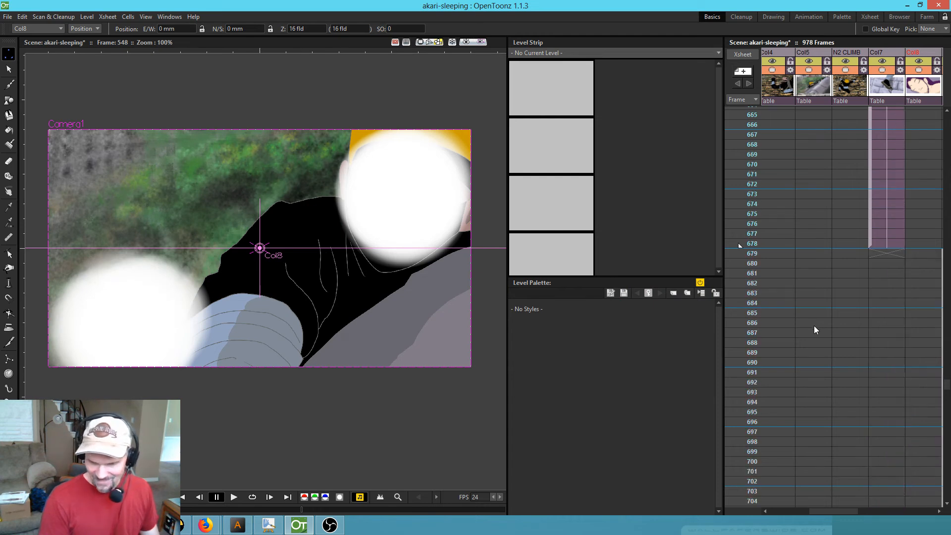
{"action": "scroll", "coordinate": [817, 328], "scroll_direction": "down", "scroll_amount": 2}
{"action": "left_click", "coordinate": [745, 377]}
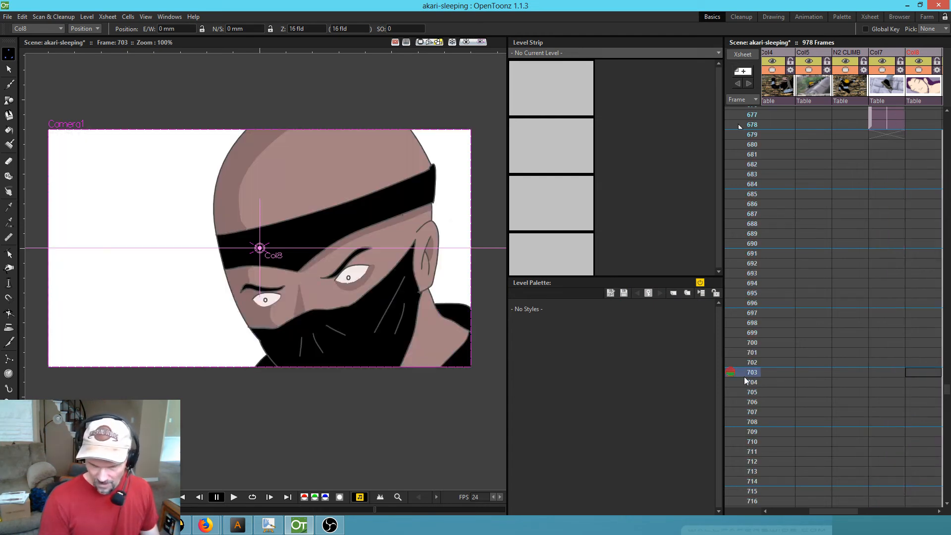
{"action": "left_click", "coordinate": [744, 154]}
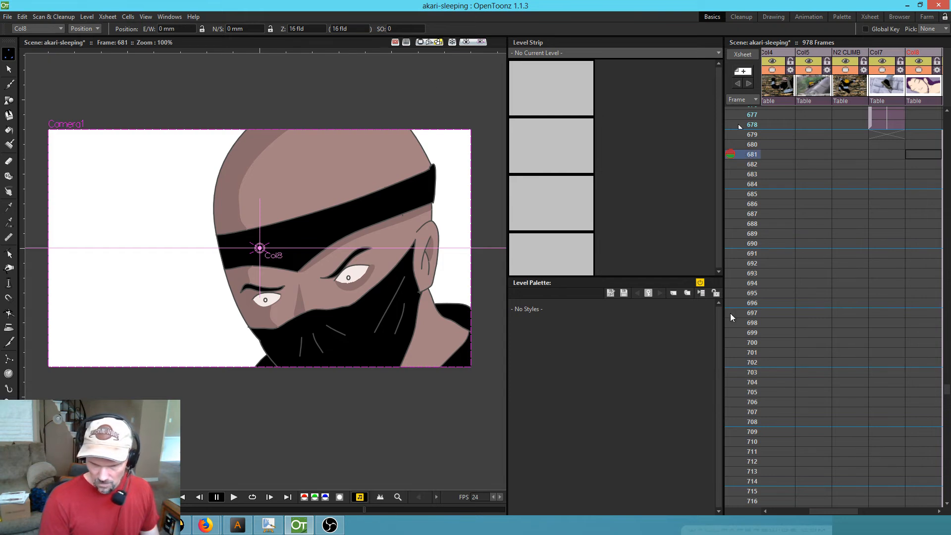
{"action": "left_click_drag", "start_coordinate": [749, 234], "coordinate": [738, 297]}
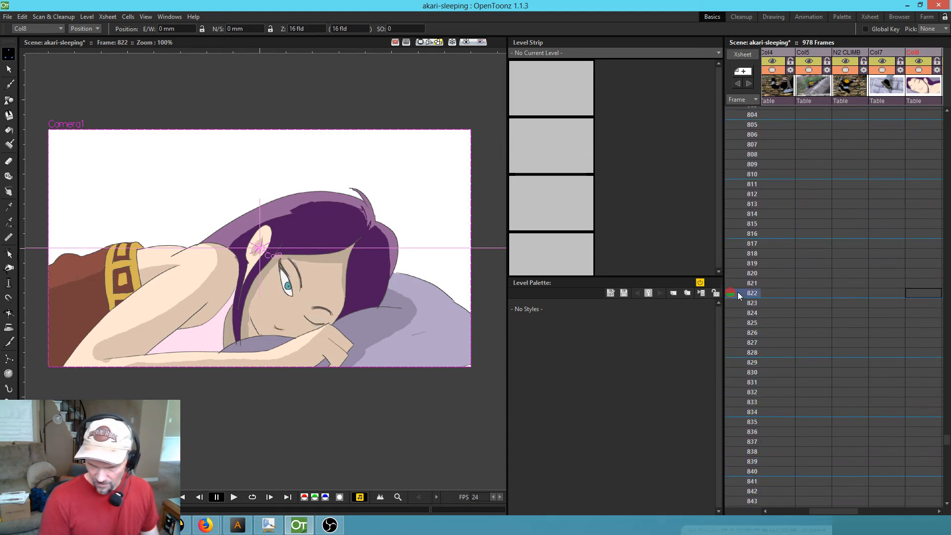
{"action": "right_click", "coordinate": [741, 291]}
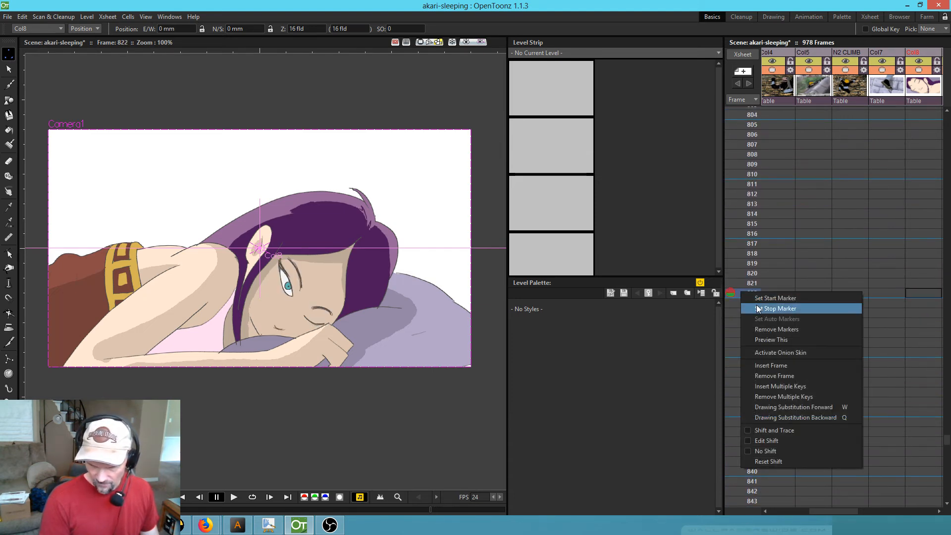
{"action": "left_click", "coordinate": [756, 307]}
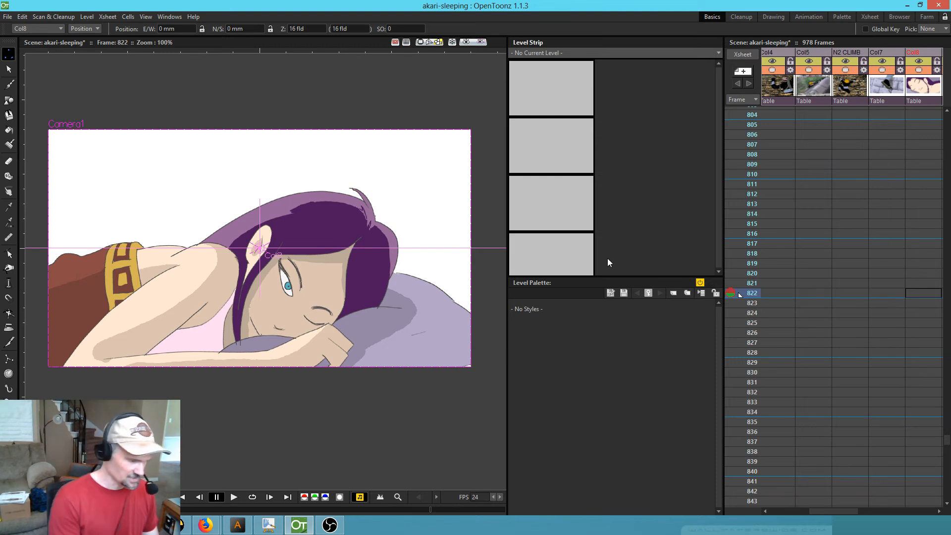
- Render a preview of frames 548 to 822 and watch it in looped playback
{"action": "key", "text": "ctrl+r"}
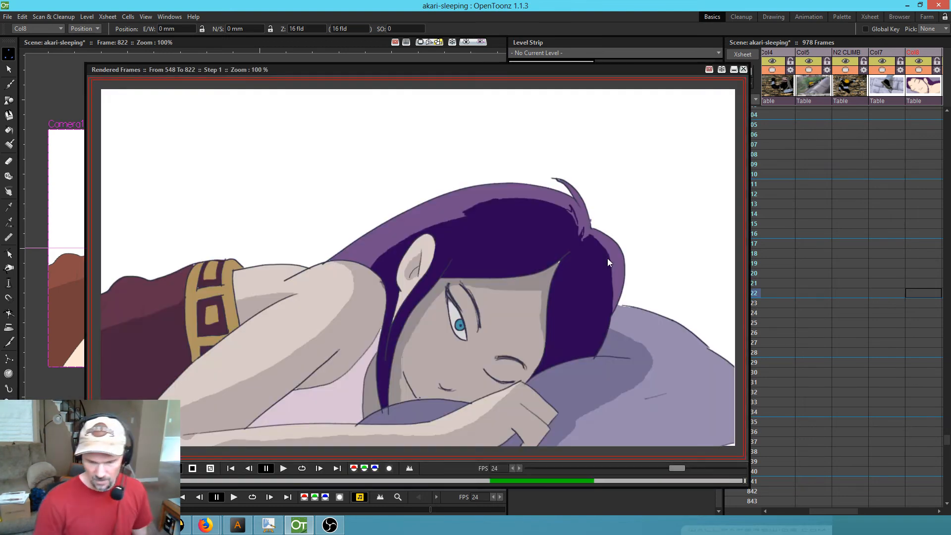
{"action": "left_click", "coordinate": [300, 468]}
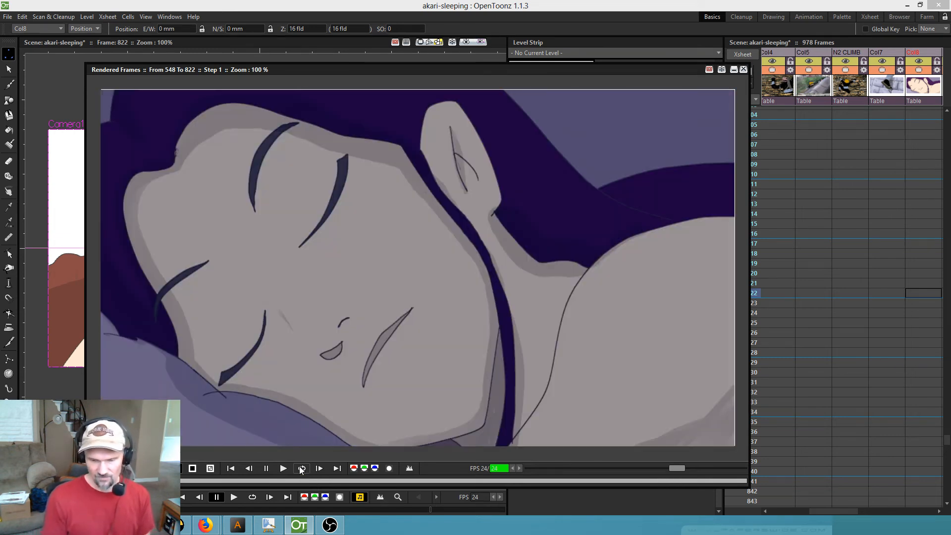
{"action": "left_click", "coordinate": [300, 468]}
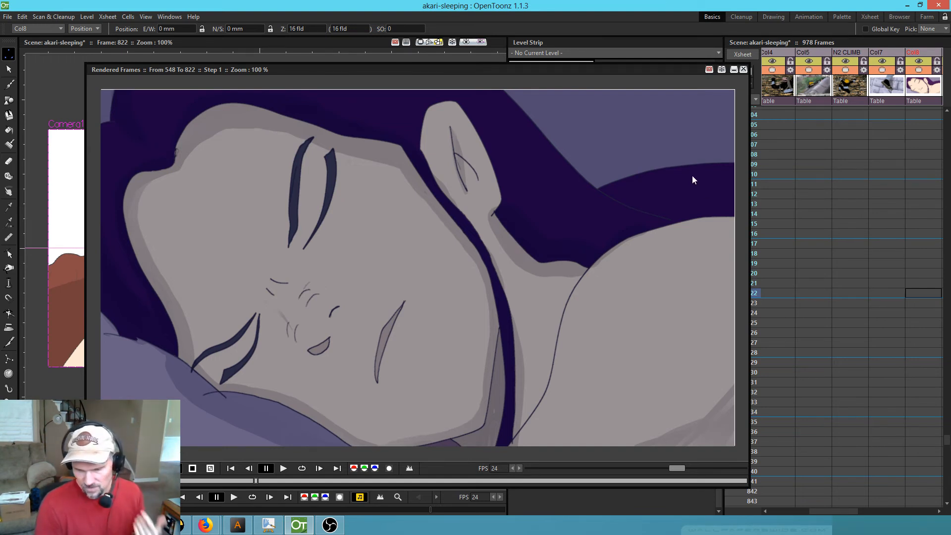
- Close the preview and set the stop marker at frame 978, the end of the Col11 shot
{"action": "left_click", "coordinate": [743, 70]}
{"action": "scroll", "coordinate": [768, 352], "scroll_direction": "down", "scroll_amount": 12}
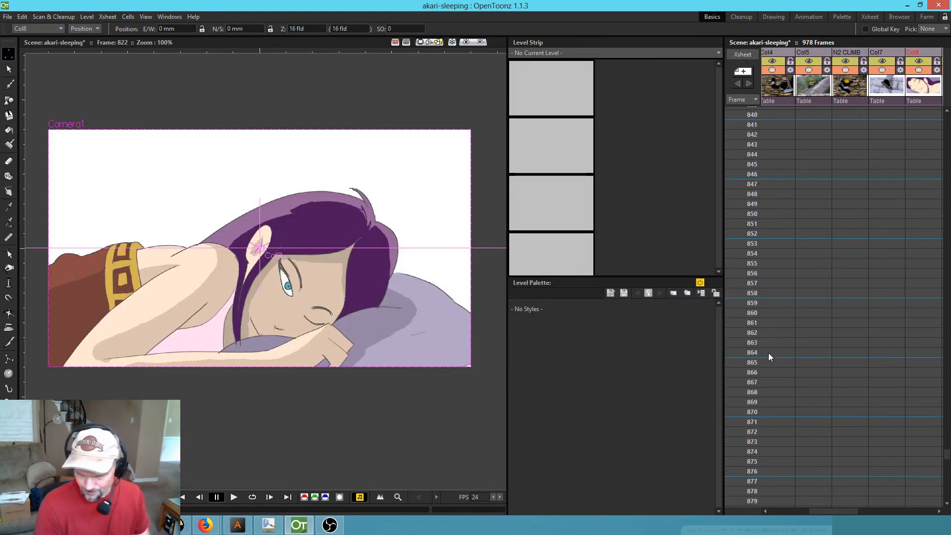
{"action": "scroll", "coordinate": [769, 353], "scroll_direction": "down", "scroll_amount": 11}
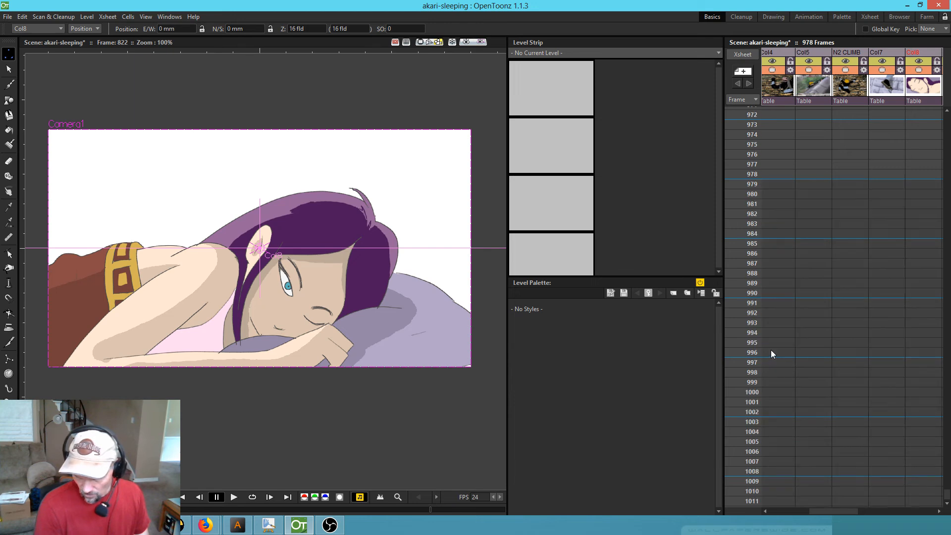
{"action": "scroll", "coordinate": [786, 412], "scroll_direction": "up", "scroll_amount": 4}
{"action": "left_click_drag", "start_coordinate": [902, 411], "coordinate": [789, 404]}
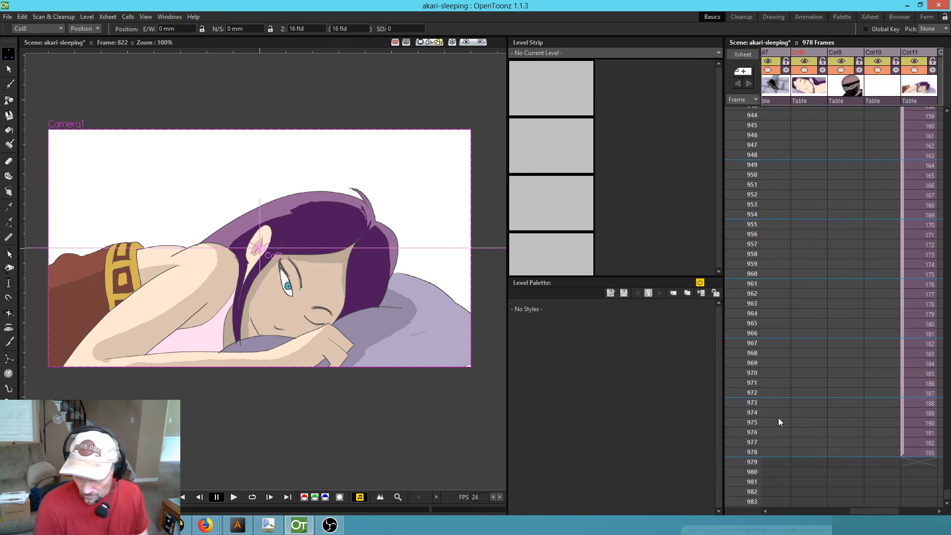
{"action": "right_click", "coordinate": [736, 451]}
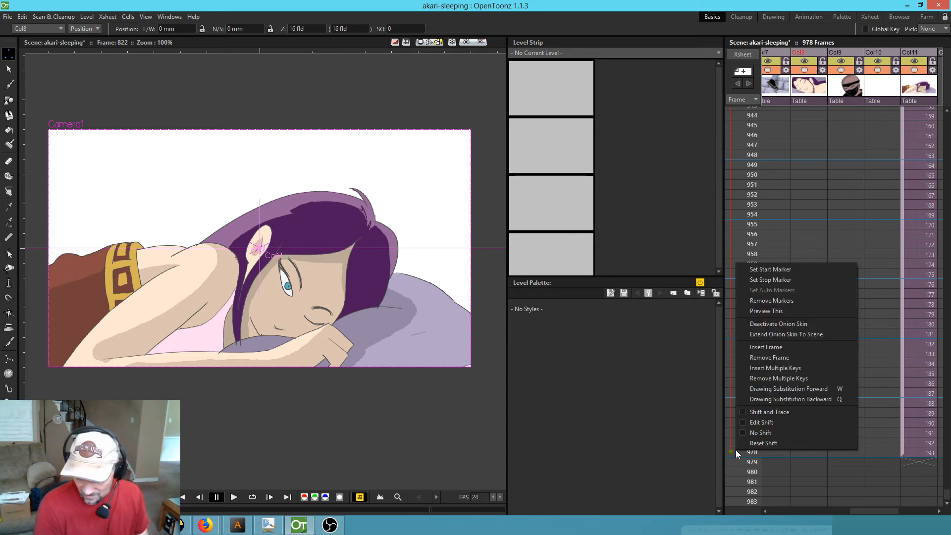
{"action": "left_click", "coordinate": [777, 284]}
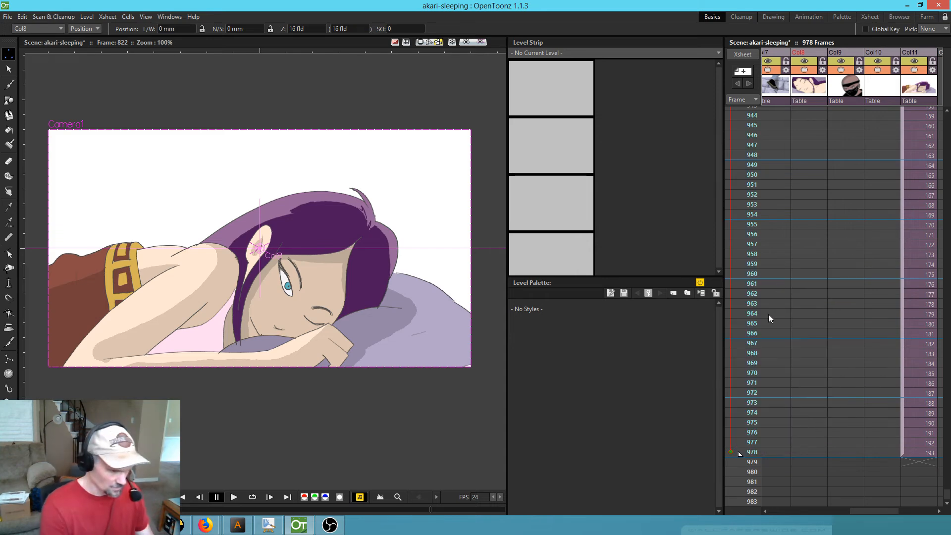
- Set the start marker at frame 1 and make frame 1 the current frame
{"action": "key", "text": "Home"}
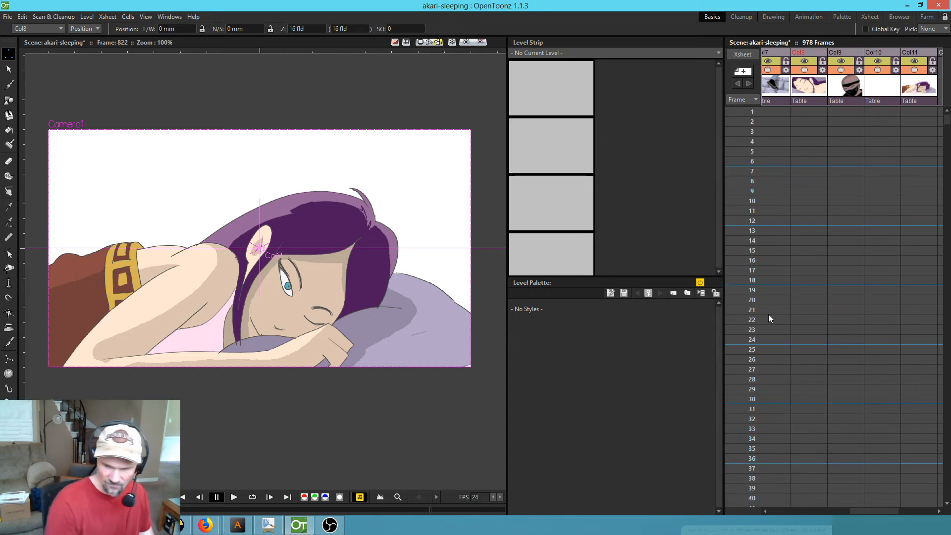
{"action": "right_click", "coordinate": [739, 111]}
{"action": "left_click", "coordinate": [748, 114]}
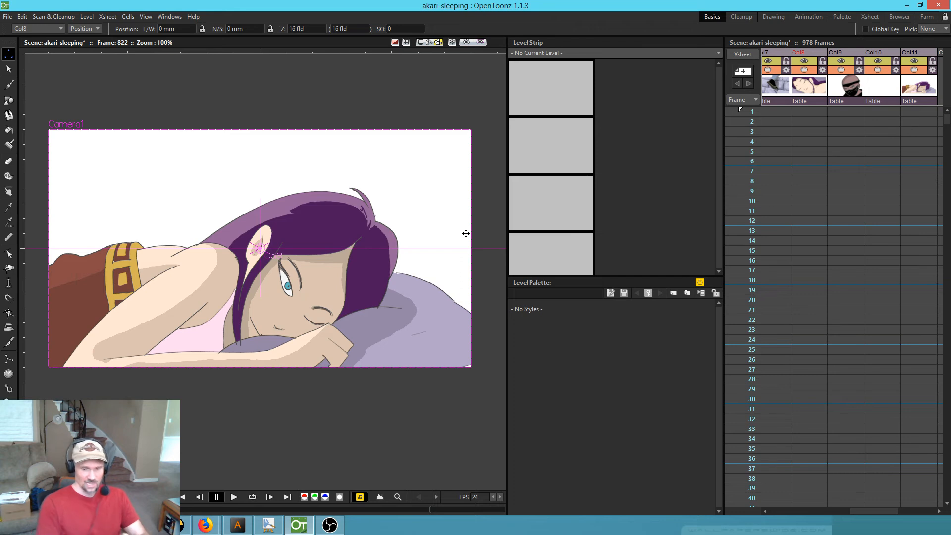
{"action": "left_click", "coordinate": [750, 112]}
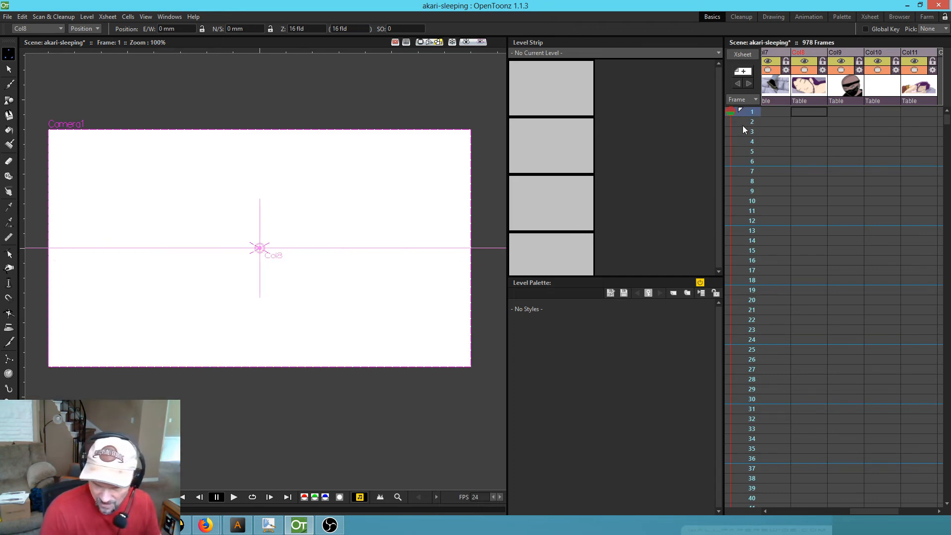
{"action": "scroll", "coordinate": [732, 177], "scroll_direction": "down", "scroll_amount": 20}
{"action": "scroll", "coordinate": [749, 342], "scroll_direction": "up", "scroll_amount": 5}
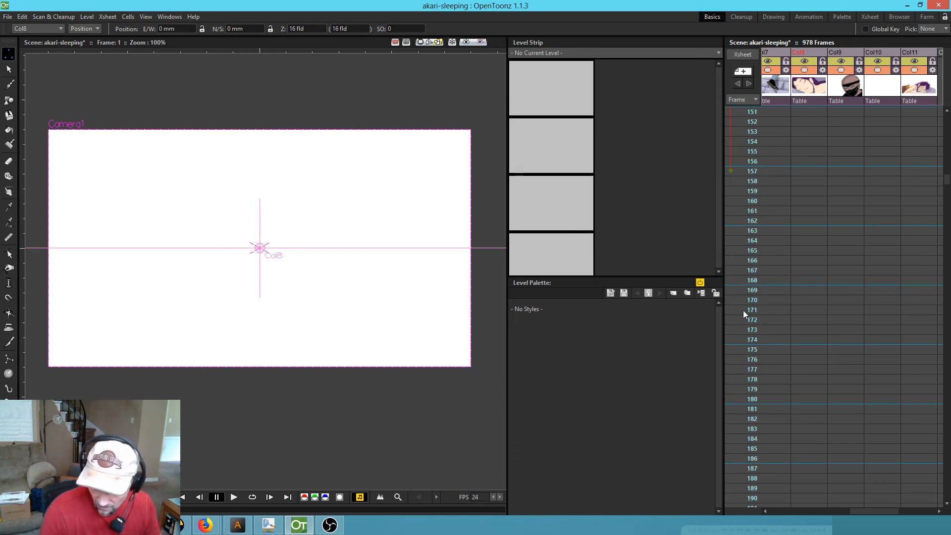
{"action": "scroll", "coordinate": [749, 236], "scroll_direction": "up", "scroll_amount": 20}
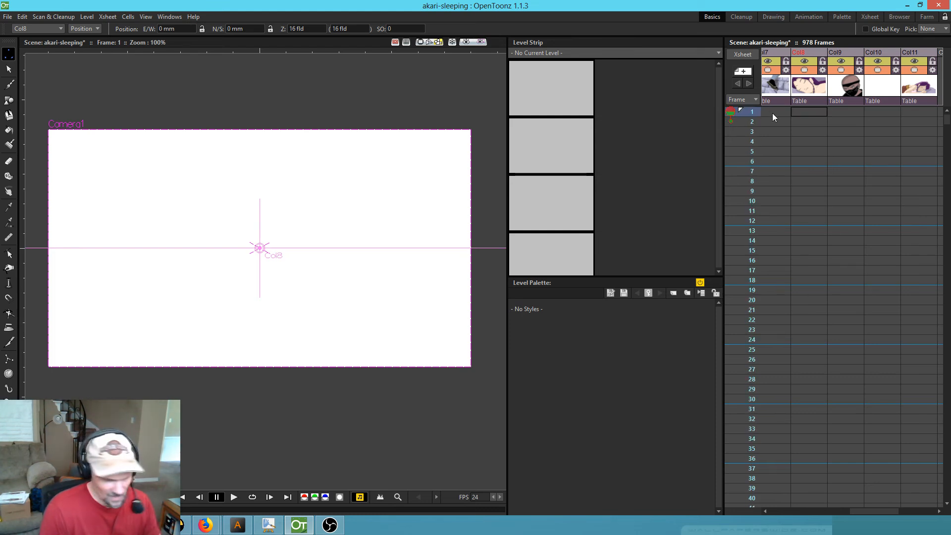
- Play the scene's opening, turn Col1's camera stand visibility back on, and return to frame 1
{"action": "key", "text": "l"}
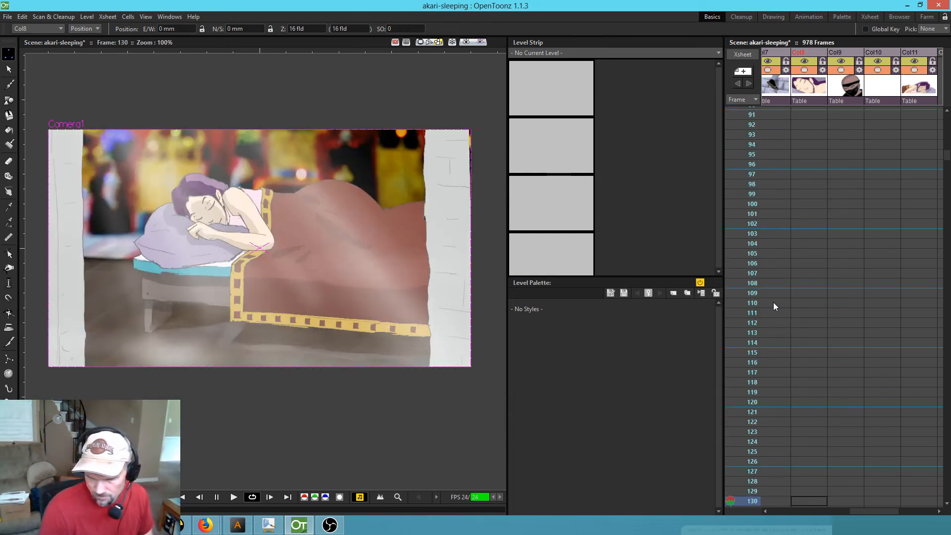
{"action": "key", "text": "l"}
{"action": "scroll", "coordinate": [777, 271], "scroll_direction": "up", "scroll_amount": 20}
{"action": "scroll", "coordinate": [740, 109], "scroll_direction": "left", "scroll_amount": 4}
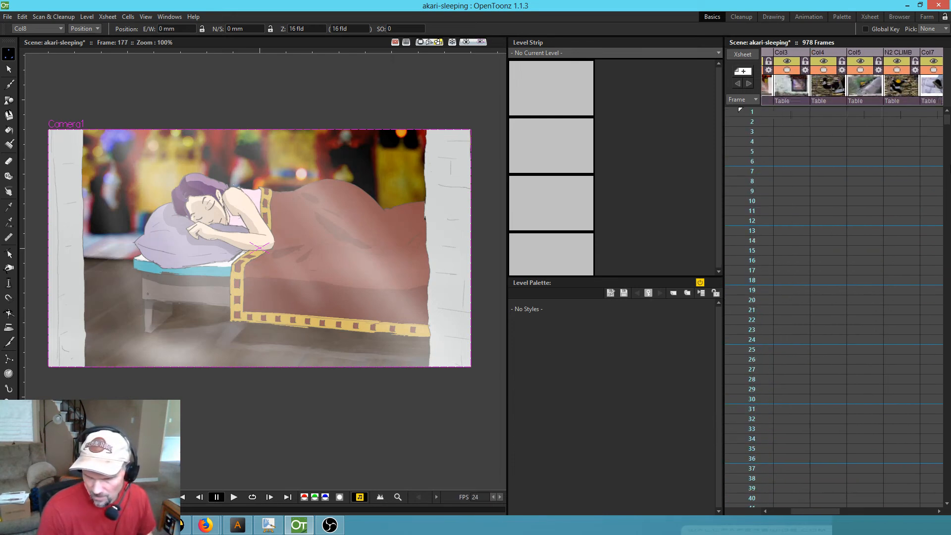
{"action": "scroll", "coordinate": [777, 116], "scroll_direction": "left", "scroll_amount": 2}
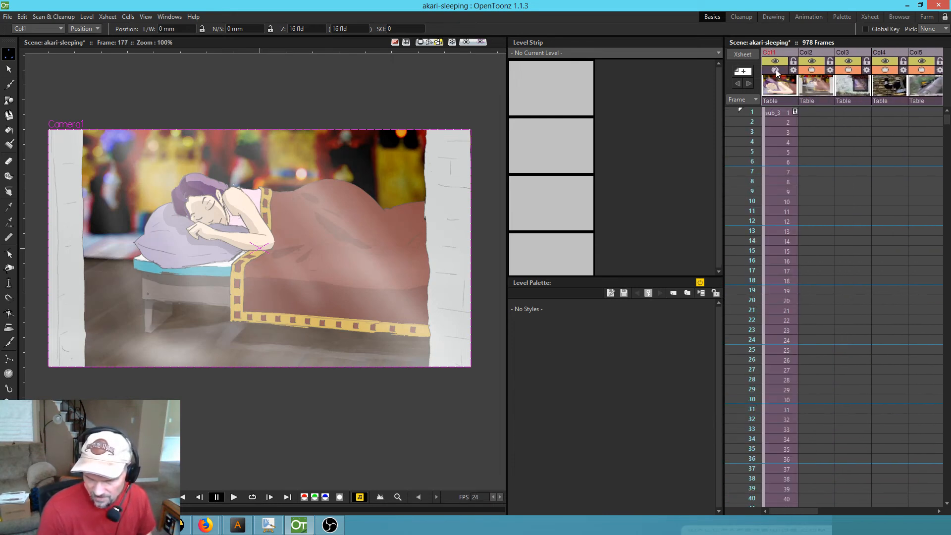
{"action": "left_click", "coordinate": [750, 113]}
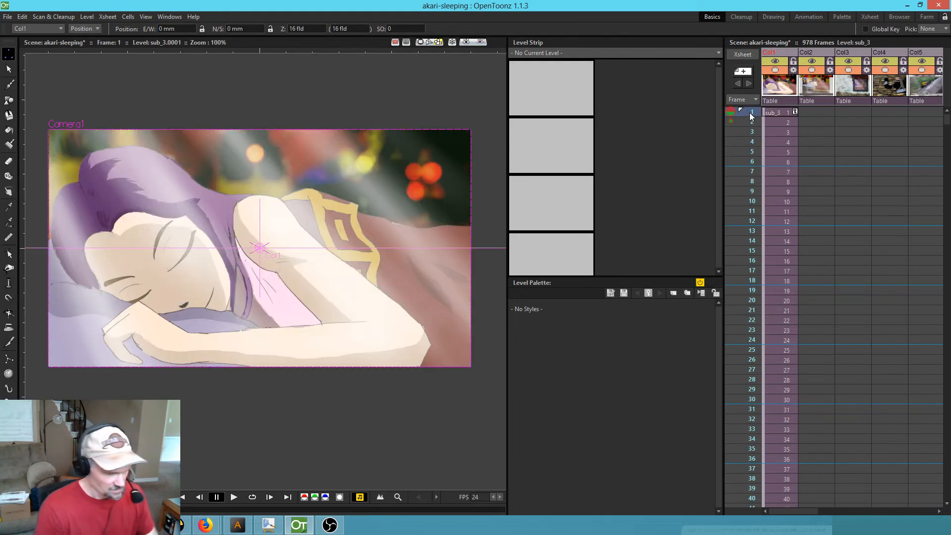
- Play the opening from frame 1, stop at frame 171, and briefly check that frame's rendered preview in the viewer
{"action": "key", "text": "l"}
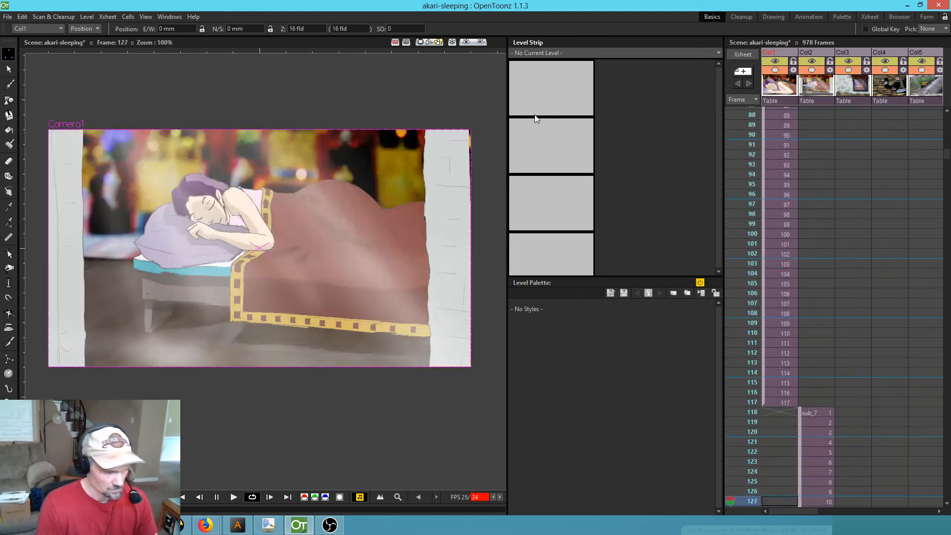
{"action": "key", "text": "l"}
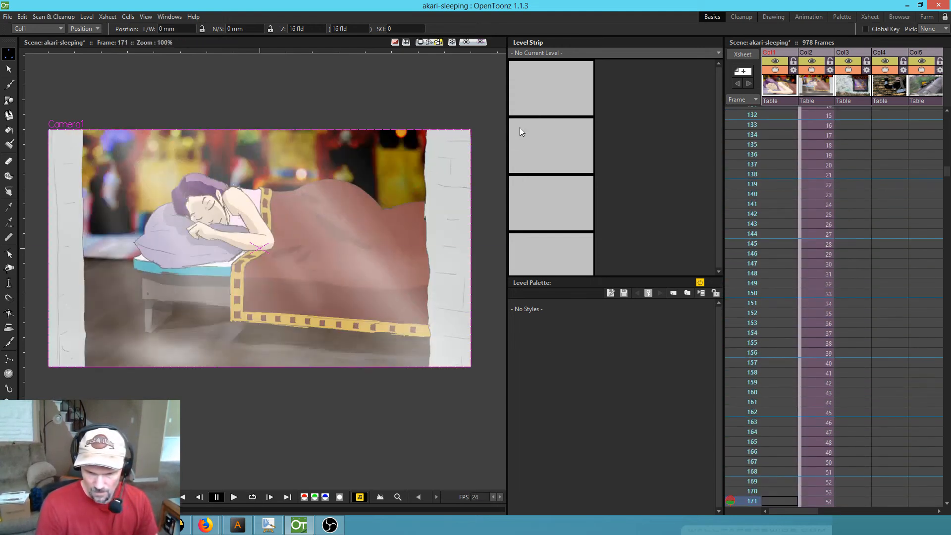
{"action": "left_click", "coordinate": [463, 41]}
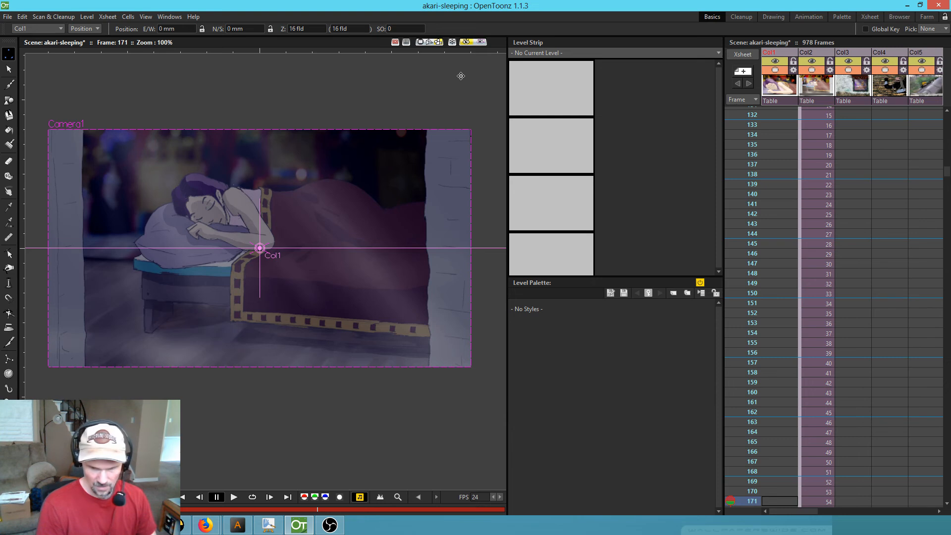
{"action": "left_click", "coordinate": [468, 42]}
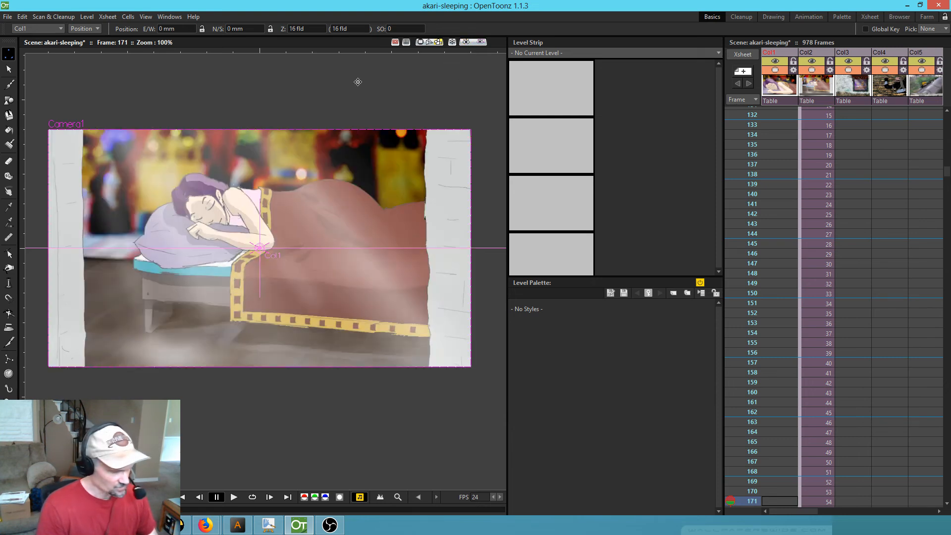
- Save the scene with all its levels, render a preview of frames 1 to 978, and return the preview to its first frame
{"action": "left_click", "coordinate": [9, 17]}
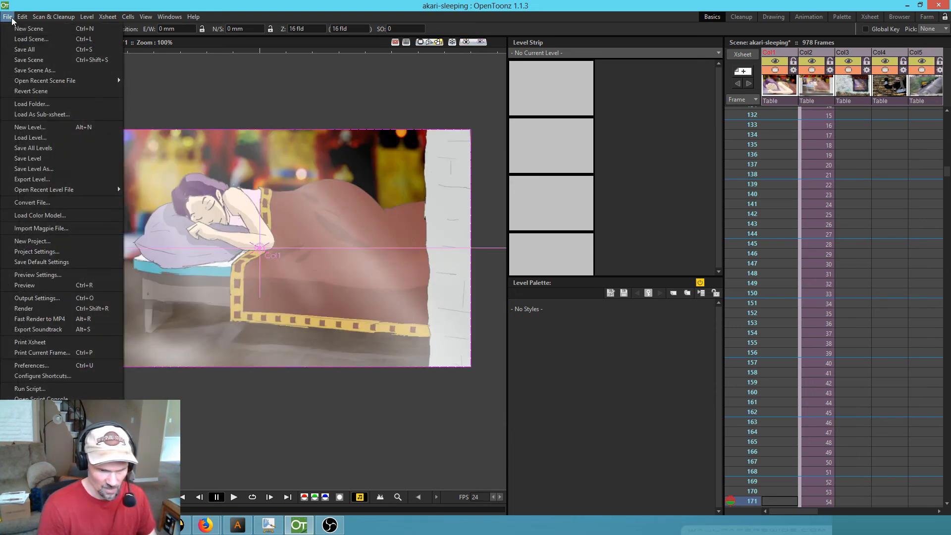
{"action": "left_click", "coordinate": [15, 50]}
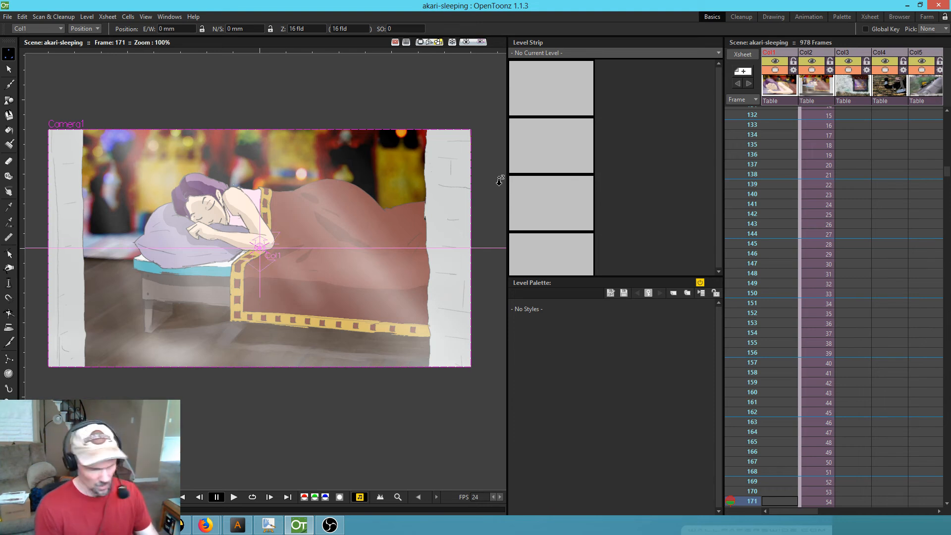
{"action": "key", "text": "ctrl+r"}
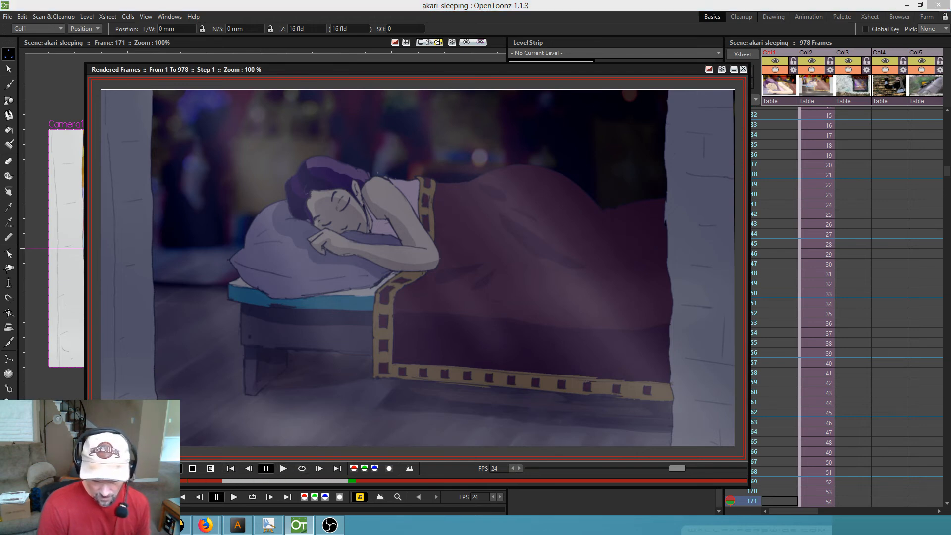
{"action": "left_click", "coordinate": [235, 468]}
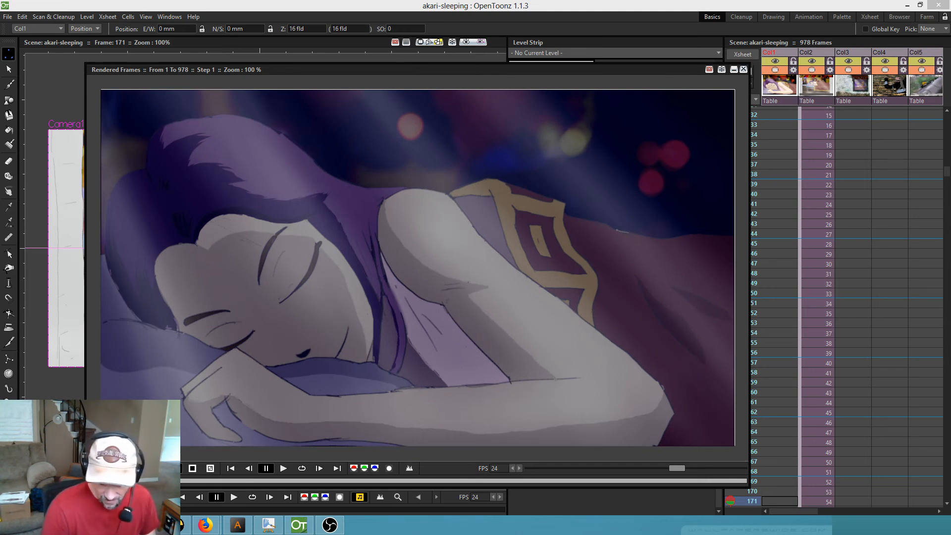
- Try to save the previewed frames as a PNG sequence named TEST-RENDER in X:\output
{"action": "left_click", "coordinate": [94, 468]}
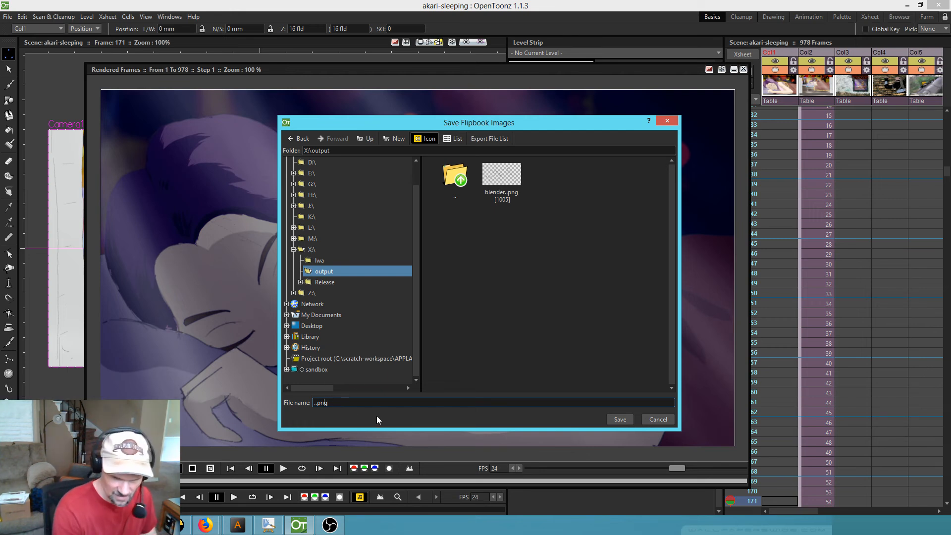
{"action": "type", "text": "TEST-RENDER"}
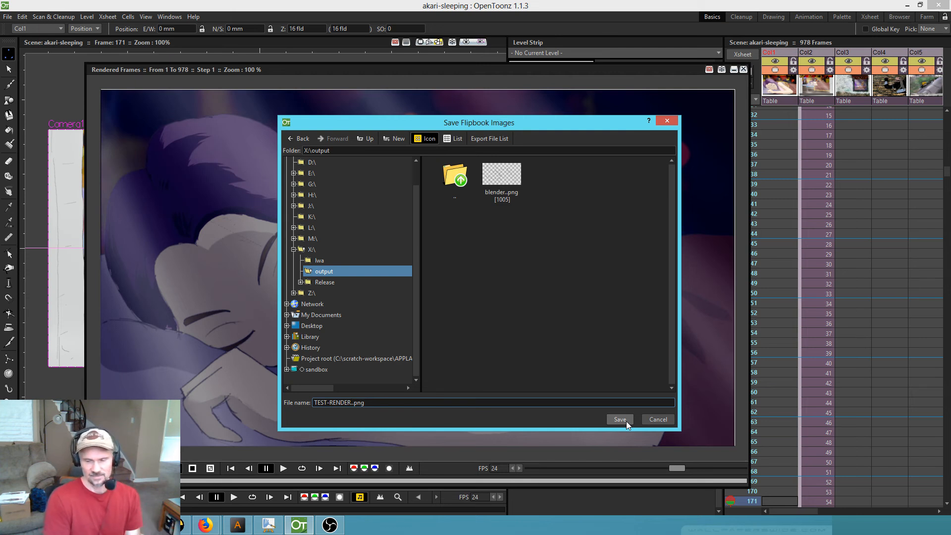
{"action": "type", "text": "."}
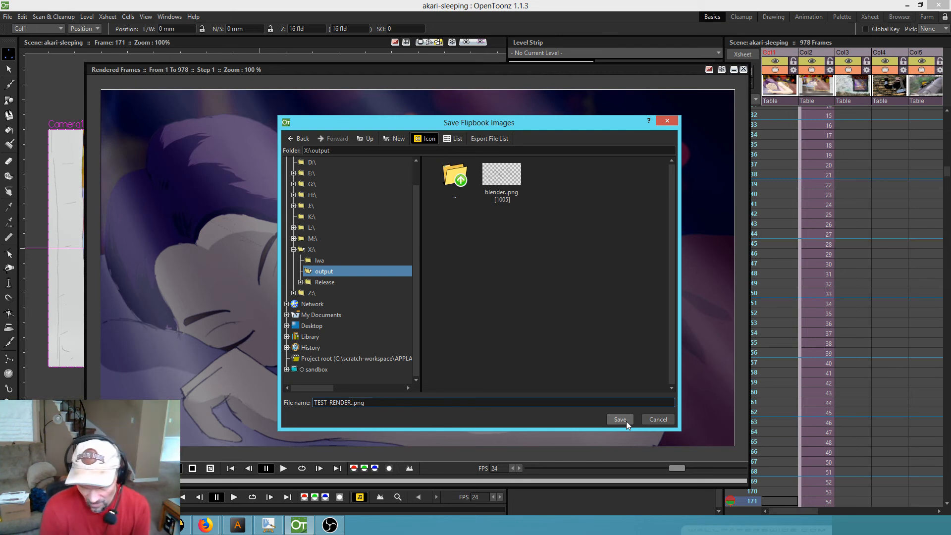
{"action": "left_click", "coordinate": [620, 419]}
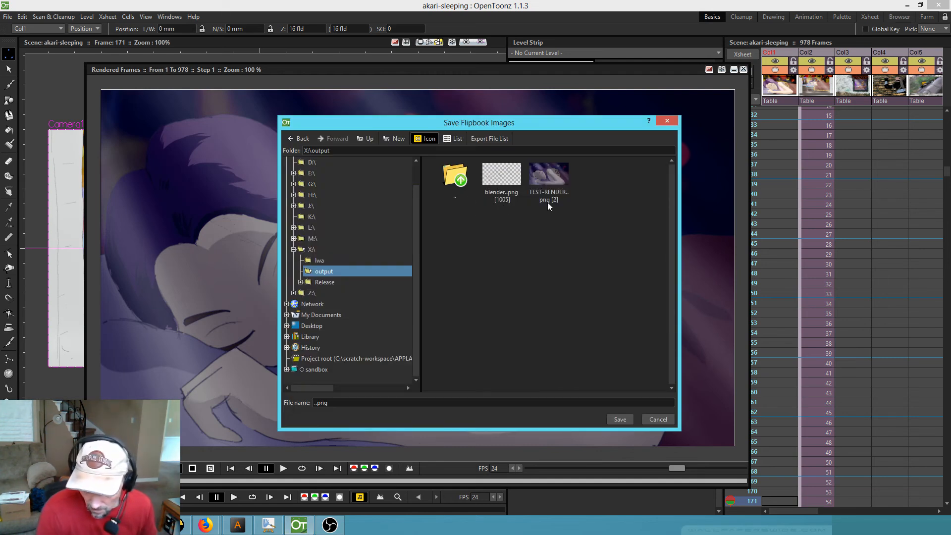
- Save the previewed frames as a PNG sequence named TESTRENDER in the L:\ANIME\imgout folder
{"action": "left_click", "coordinate": [294, 227]}
{"action": "left_click", "coordinate": [300, 238]}
{"action": "scroll", "coordinate": [365, 311], "scroll_direction": "down", "scroll_amount": 1}
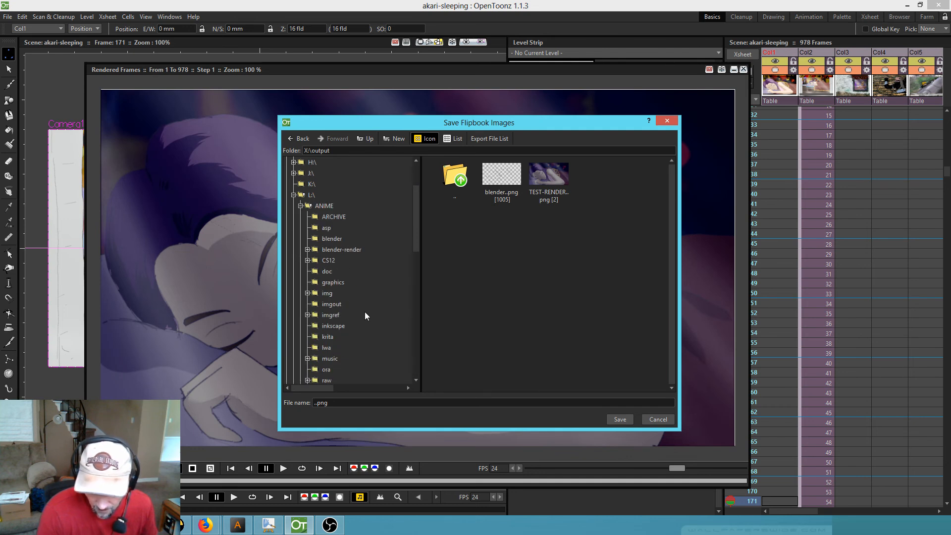
{"action": "left_click", "coordinate": [331, 304]}
{"action": "left_click", "coordinate": [343, 403]}
{"action": "key", "text": "Home"}
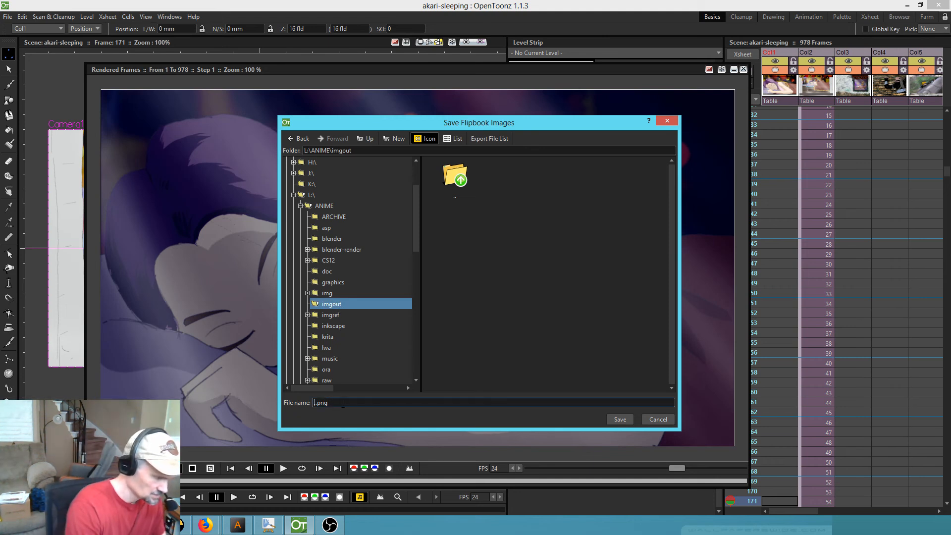
{"action": "key", "text": "Delete"}
{"action": "type", "text": "TESTRE"}
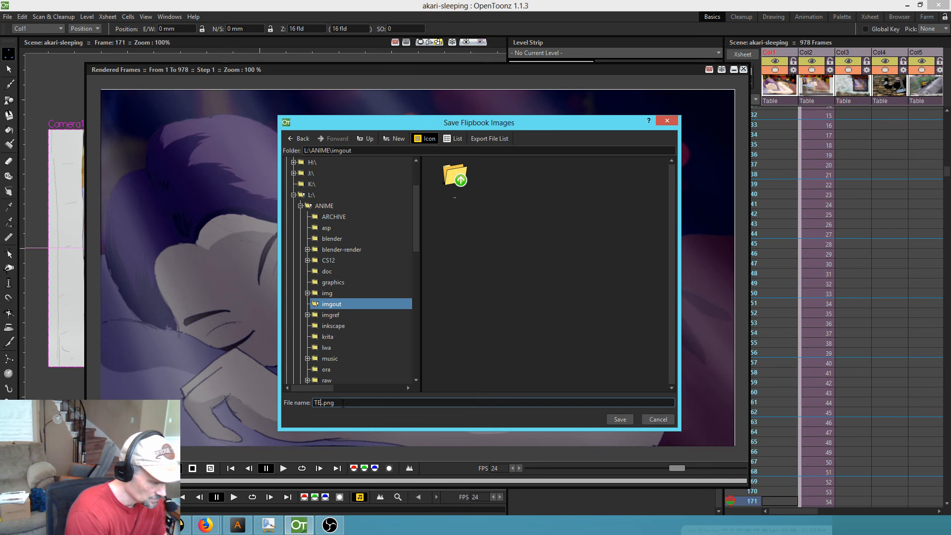
{"action": "type", "text": "DER."}
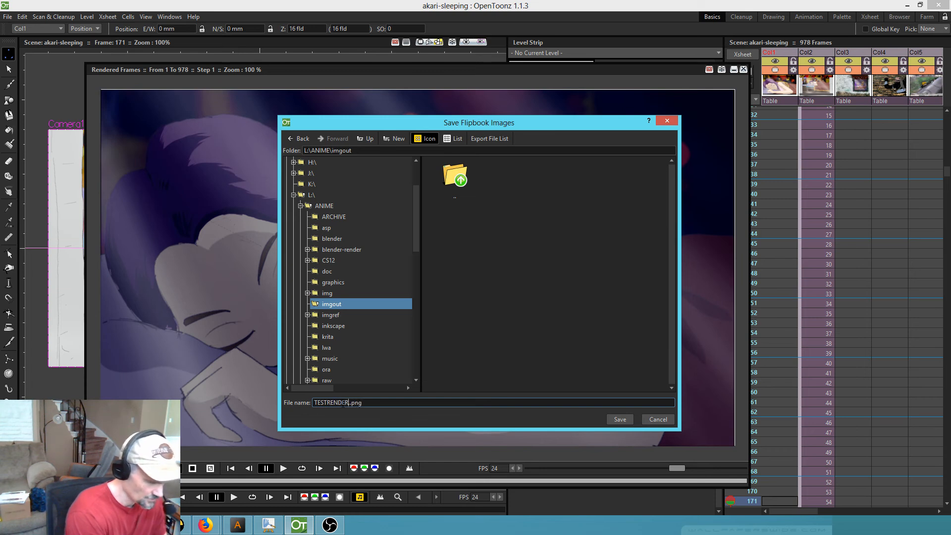
{"action": "left_click", "coordinate": [620, 419]}
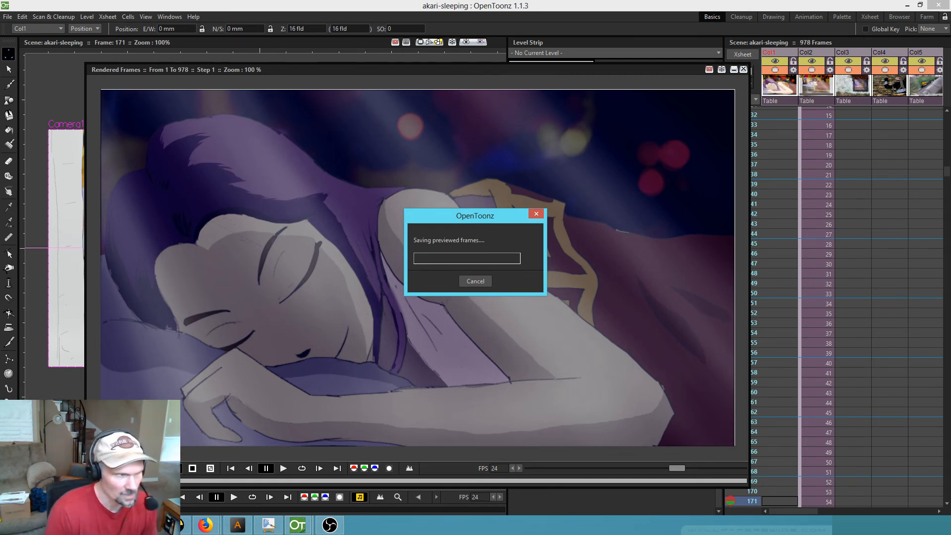
- Switch to File Explorer and open L:\ANIME\imgout to check the PNG frames being written
{"action": "left_click_drag", "start_coordinate": [0, 0], "coordinate": [426, 70]}
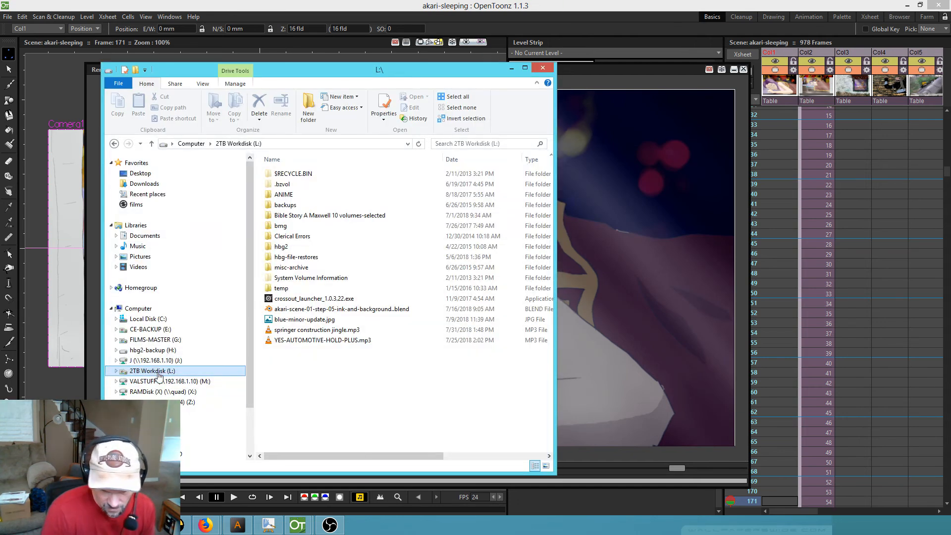
{"action": "left_click", "coordinate": [289, 197]}
{"action": "double_click", "coordinate": [288, 197]}
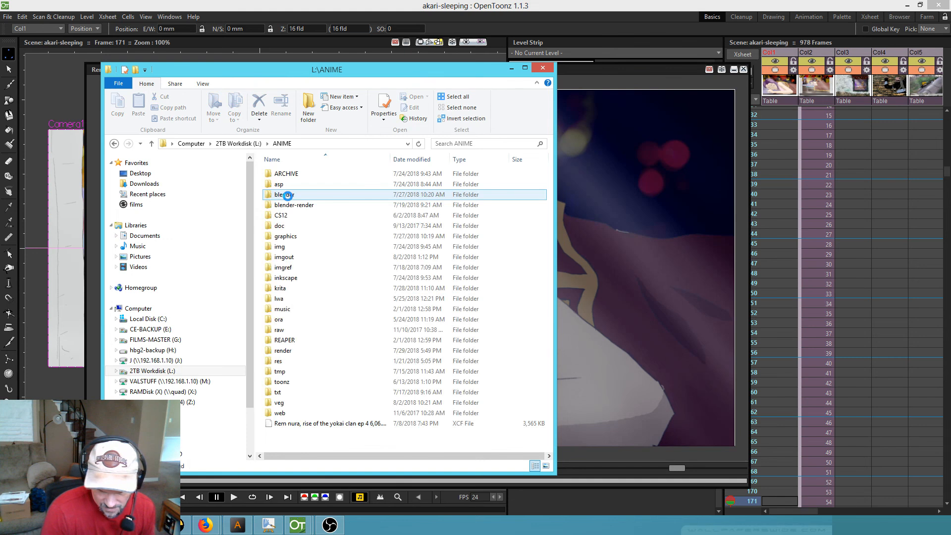
{"action": "left_click", "coordinate": [302, 256]}
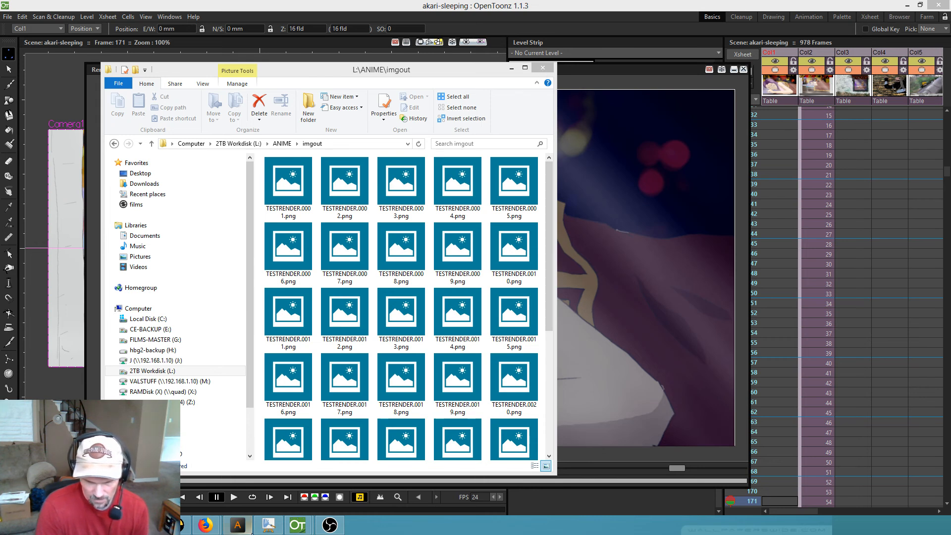
{"action": "mouse_move", "coordinate": [301, 529]}
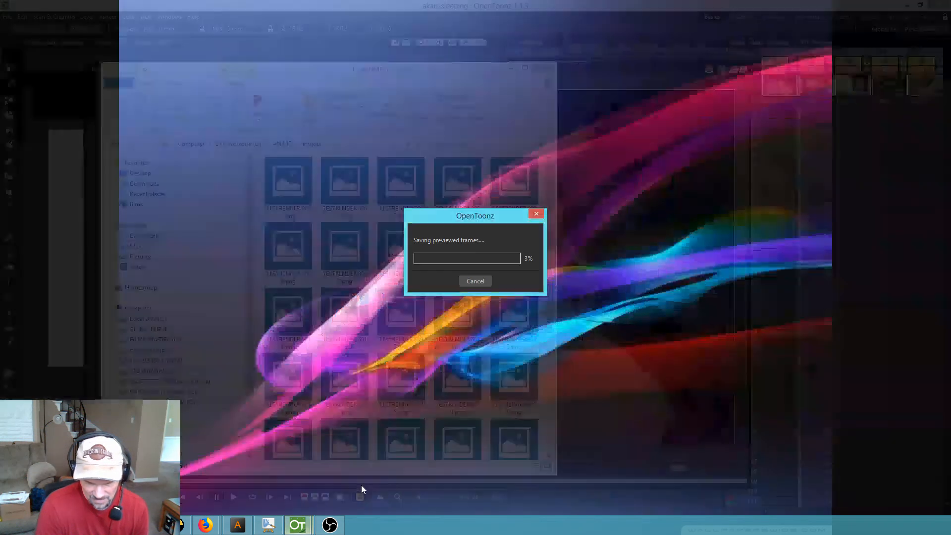
- Open Task Manager and restrict the processor affinity of OpenToonz_1.1.exe to only the last four CPUs in the list
{"action": "left_click", "coordinate": [361, 485]}
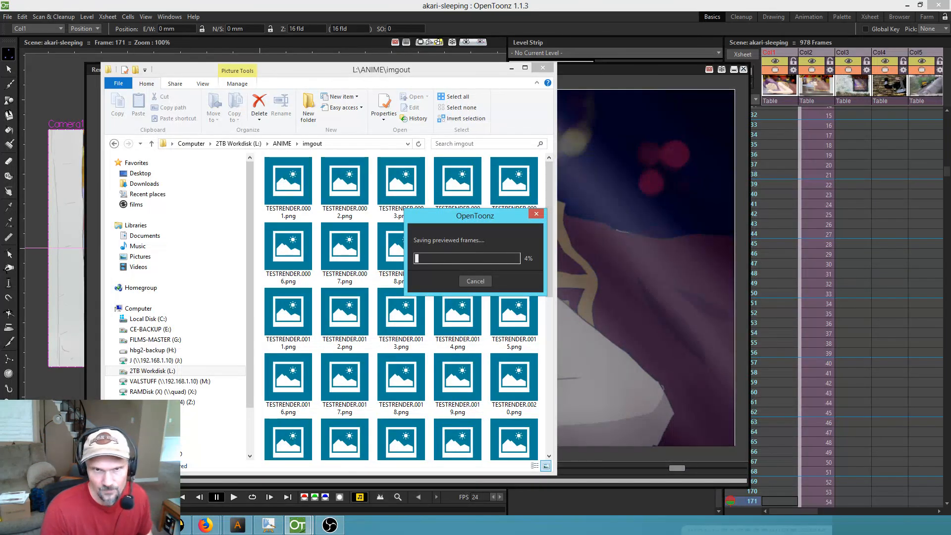
{"action": "key", "text": "ctrl+shift+Escape"}
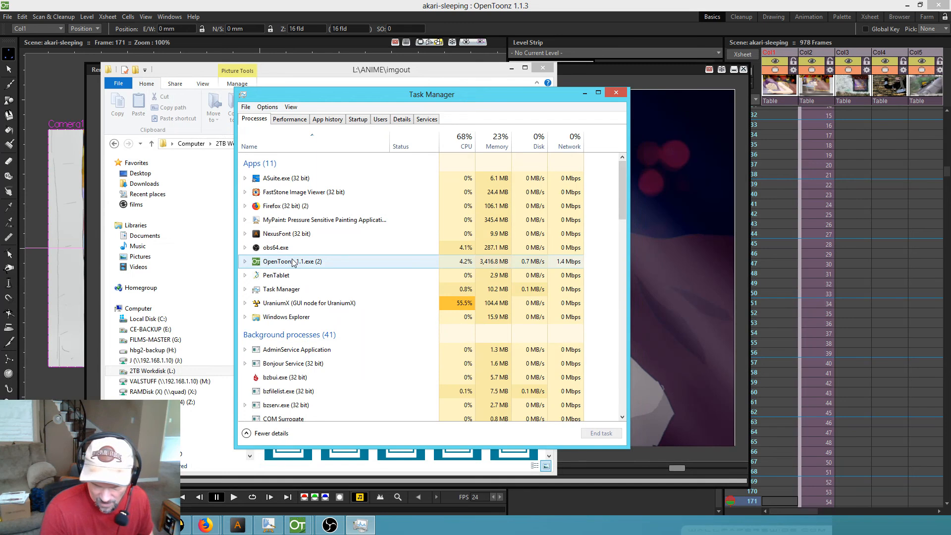
{"action": "right_click", "coordinate": [293, 261]}
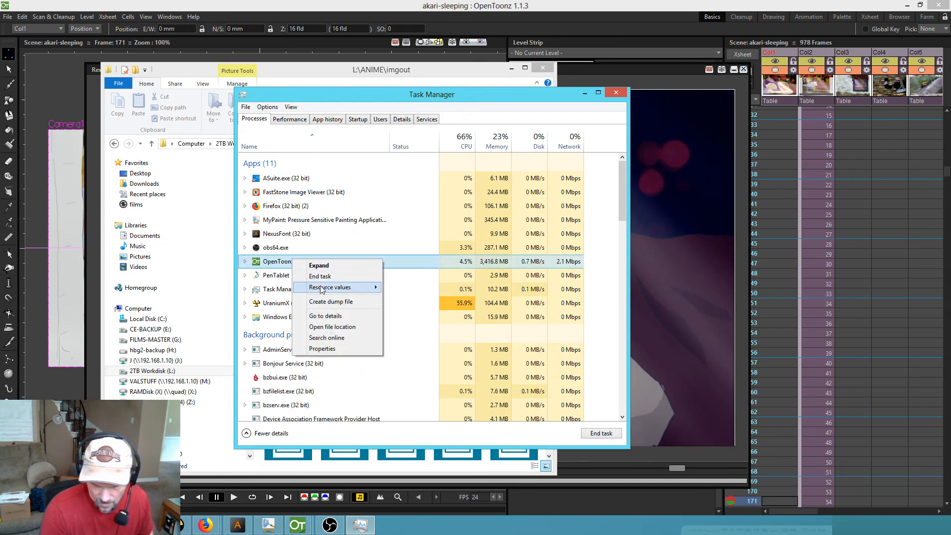
{"action": "left_click", "coordinate": [326, 317]}
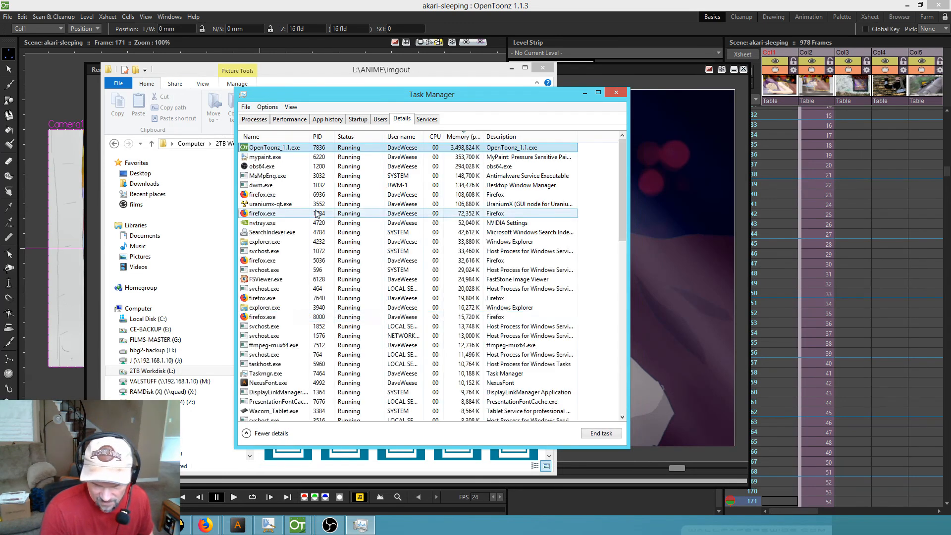
{"action": "right_click", "coordinate": [293, 151]}
{"action": "left_click", "coordinate": [312, 189]}
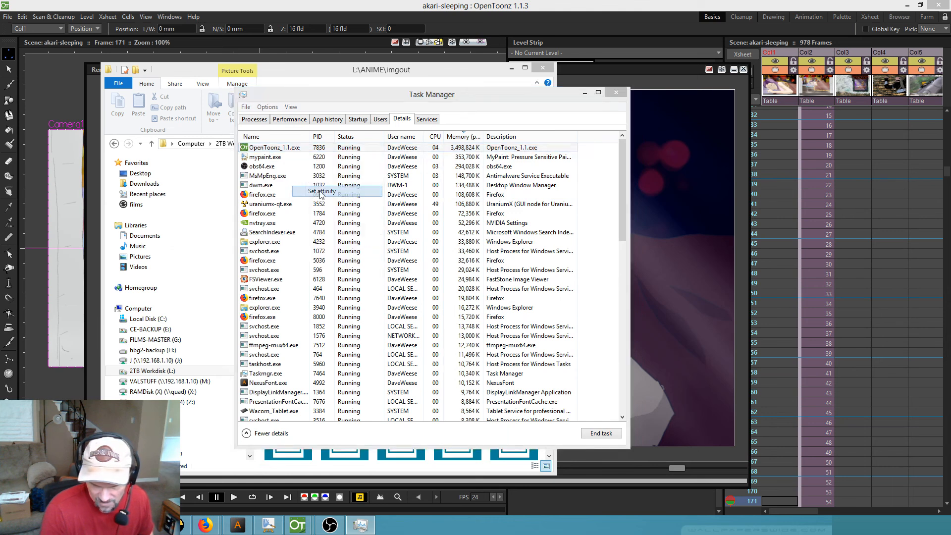
{"action": "left_click", "coordinate": [254, 155]}
{"action": "scroll", "coordinate": [258, 237], "scroll_direction": "down", "scroll_amount": 1}
{"action": "left_click", "coordinate": [253, 239]}
{"action": "left_click", "coordinate": [254, 232]}
{"action": "left_click", "coordinate": [253, 223]}
{"action": "left_click", "coordinate": [253, 215]}
{"action": "left_click", "coordinate": [312, 260]}
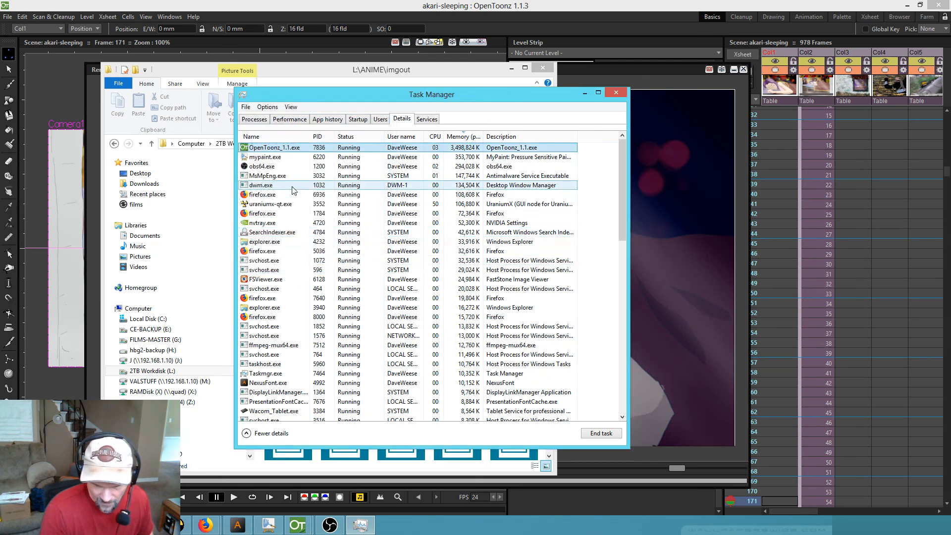
- Restrict the processor affinity of the Windows Explorer process to CPU 0 and CPU 1, and close Task Manager
{"action": "scroll", "coordinate": [298, 250], "scroll_direction": "down", "scroll_amount": 15}
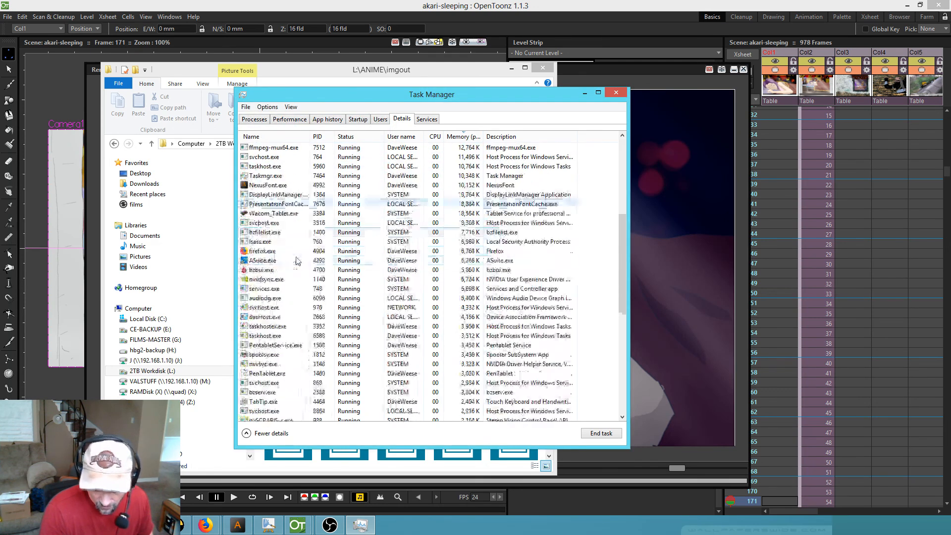
{"action": "left_click", "coordinate": [254, 120]}
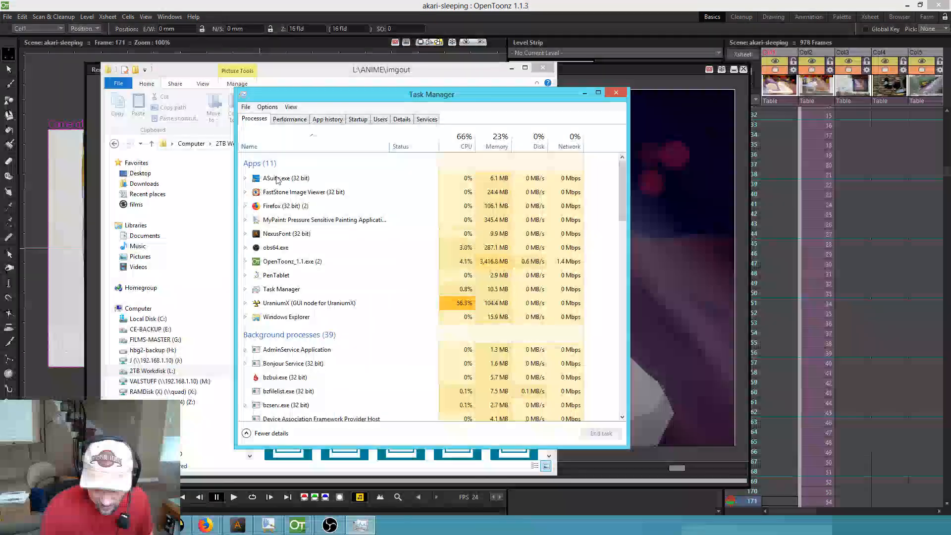
{"action": "right_click", "coordinate": [287, 317]}
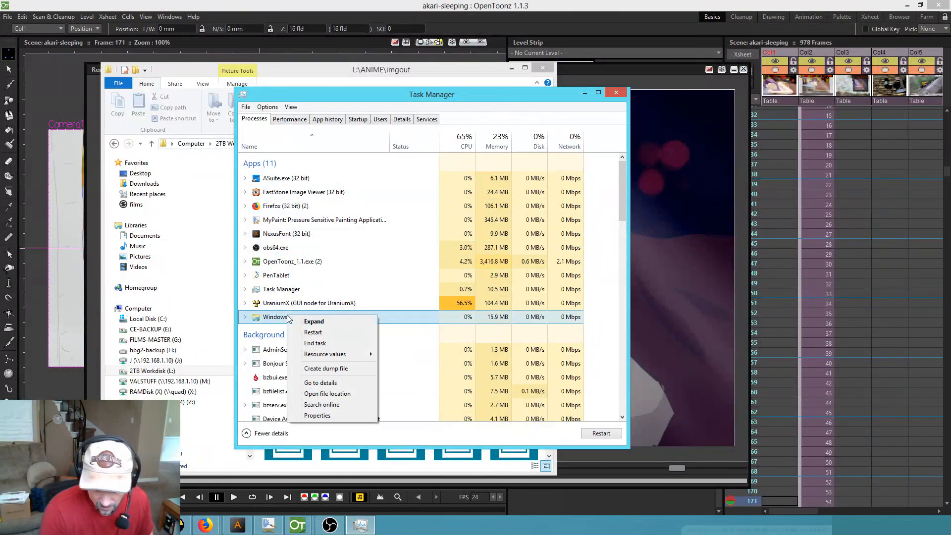
{"action": "left_click", "coordinate": [322, 383]}
{"action": "right_click", "coordinate": [275, 148]}
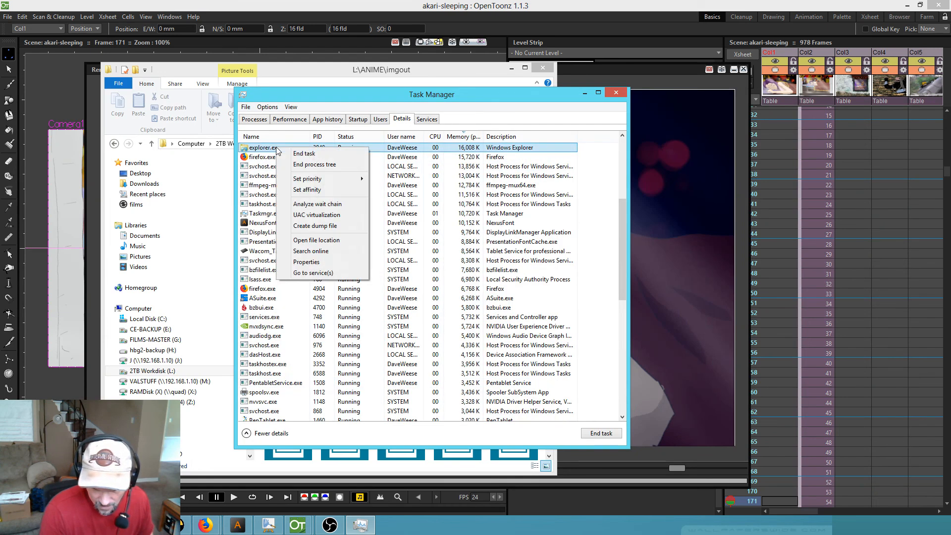
{"action": "left_click", "coordinate": [323, 190]}
{"action": "left_click", "coordinate": [254, 156]}
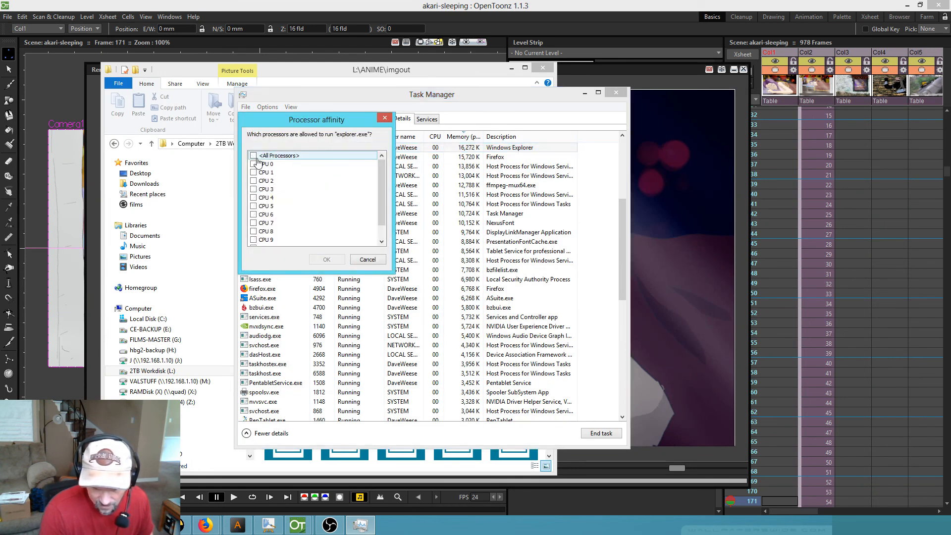
{"action": "left_click", "coordinate": [254, 164]}
{"action": "left_click", "coordinate": [253, 172]}
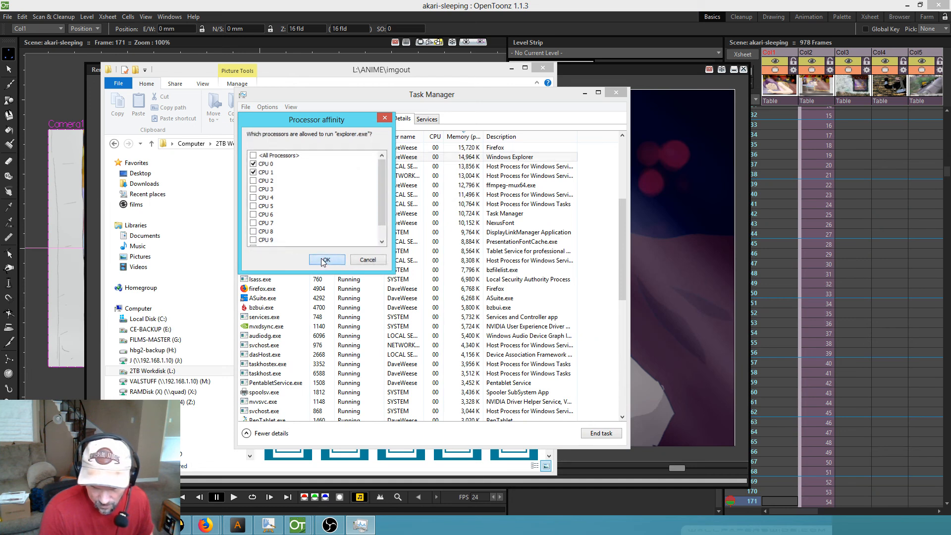
{"action": "left_click", "coordinate": [323, 260]}
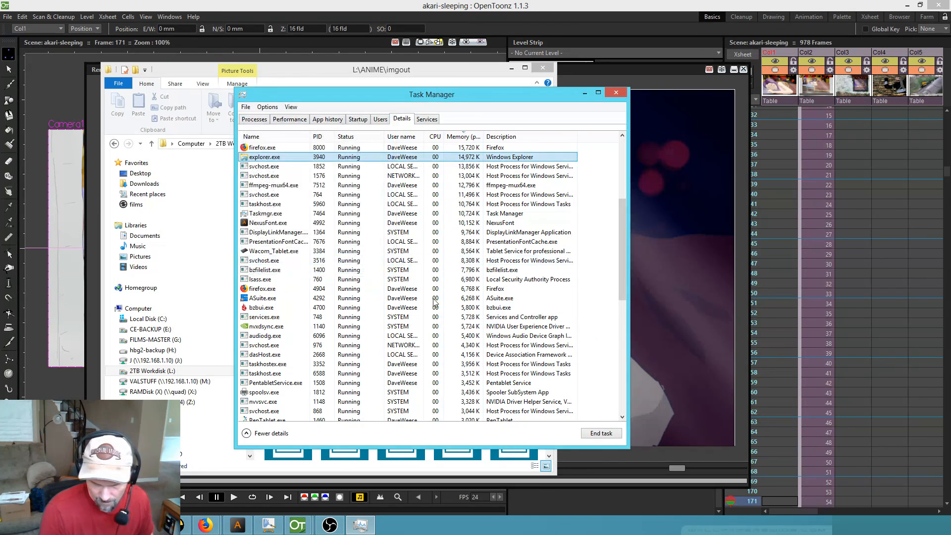
{"action": "left_click", "coordinate": [616, 92]}
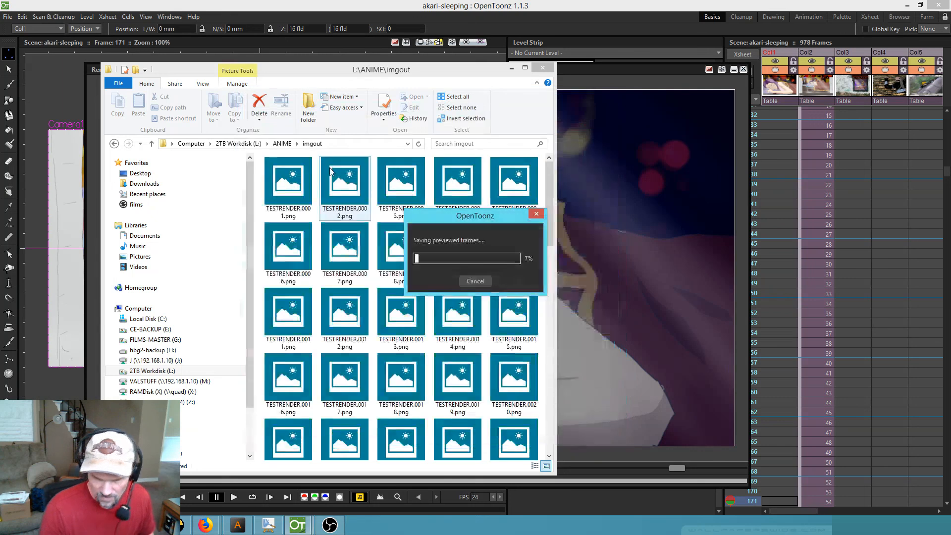
- Clear the imgout folder window off the rendered-frames preview and shift the saving progress dialog aside
{"action": "left_click_drag", "start_coordinate": [392, 73], "coordinate": [332, 41]}
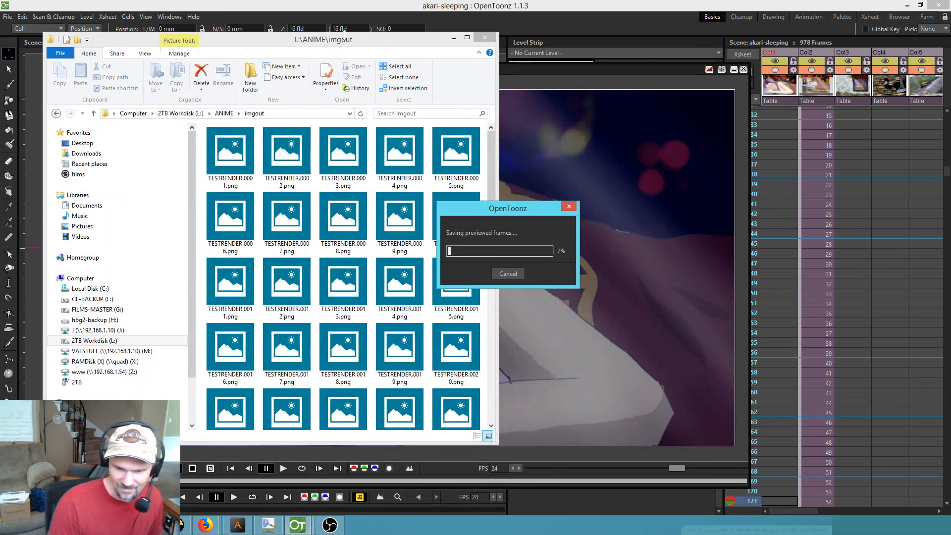
{"action": "left_click_drag", "start_coordinate": [485, 212], "coordinate": [612, 199]}
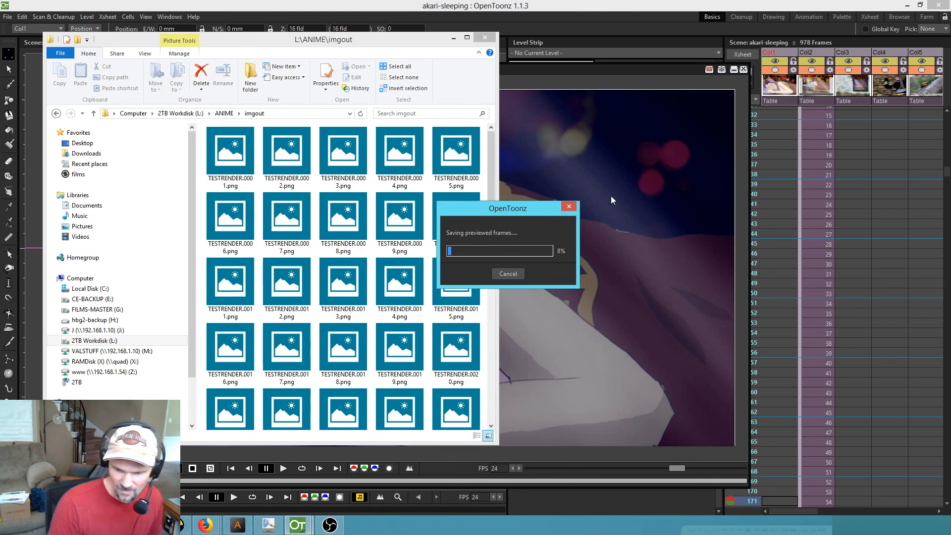
{"action": "left_click", "coordinate": [368, 44]}
{"action": "left_click_drag", "start_coordinate": [367, 40], "coordinate": [474, 58]}
{"action": "key", "text": "alt+F4"}
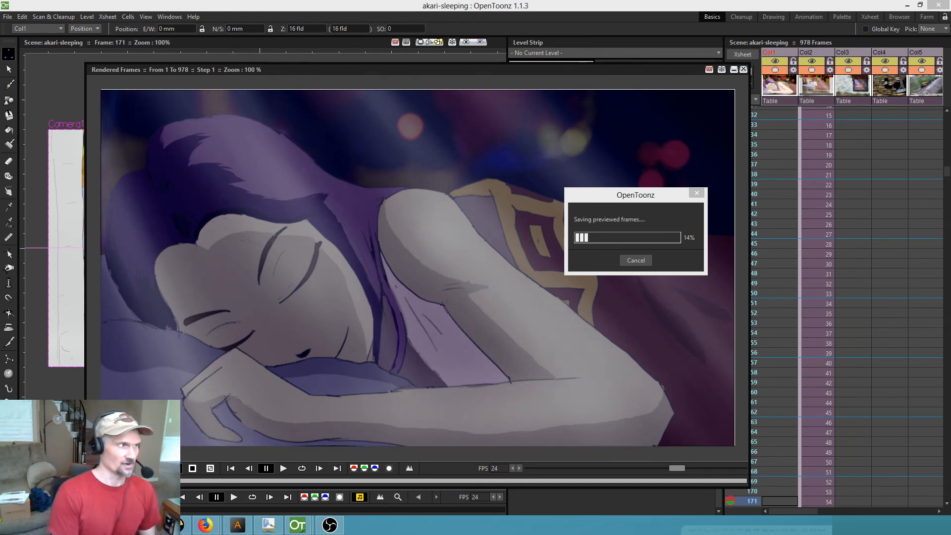
- Reposition the saving progress dialog and bring the imgout folder window back over the preview to check the PNG frames
{"action": "left_click_drag", "start_coordinate": [217, 0], "coordinate": [447, 0]}
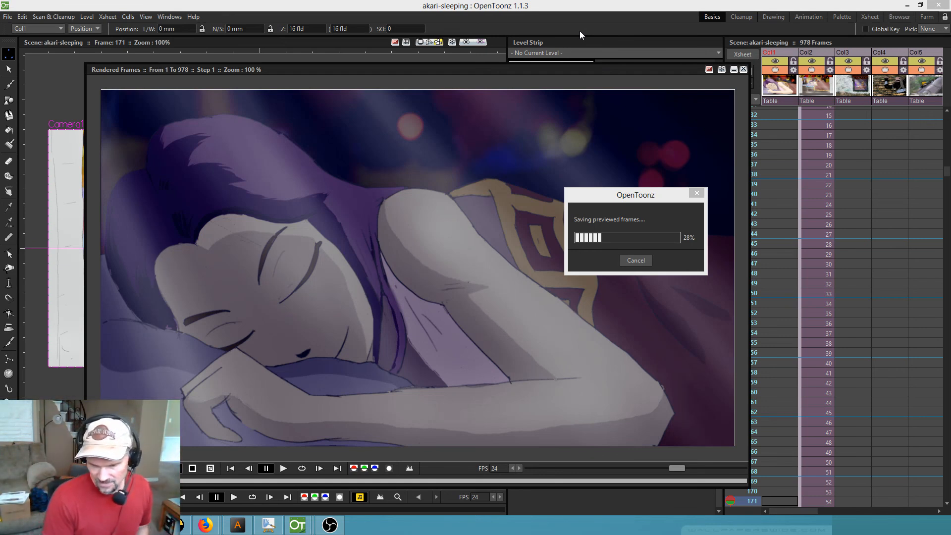
{"action": "left_click_drag", "start_coordinate": [627, 198], "coordinate": [610, 189]}
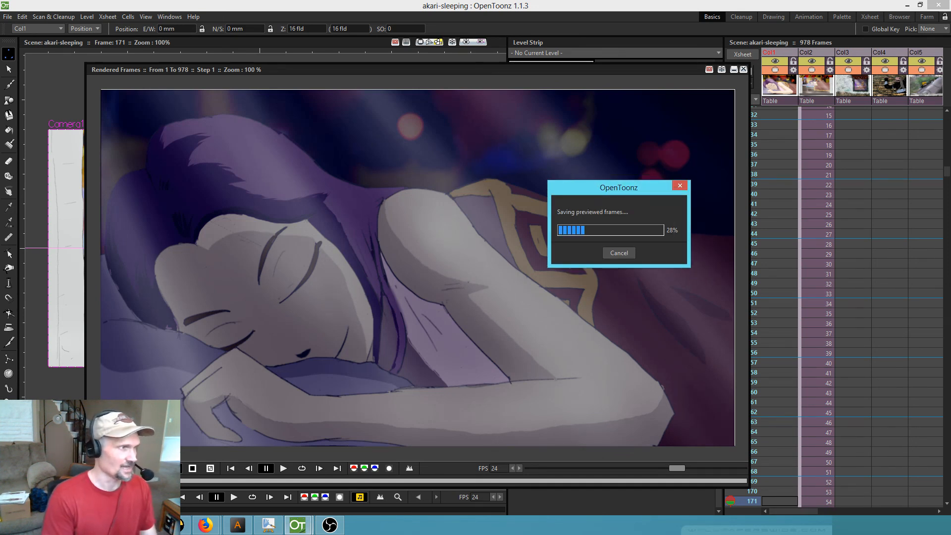
{"action": "left_click_drag", "start_coordinate": [208, 0], "coordinate": [308, 57]}
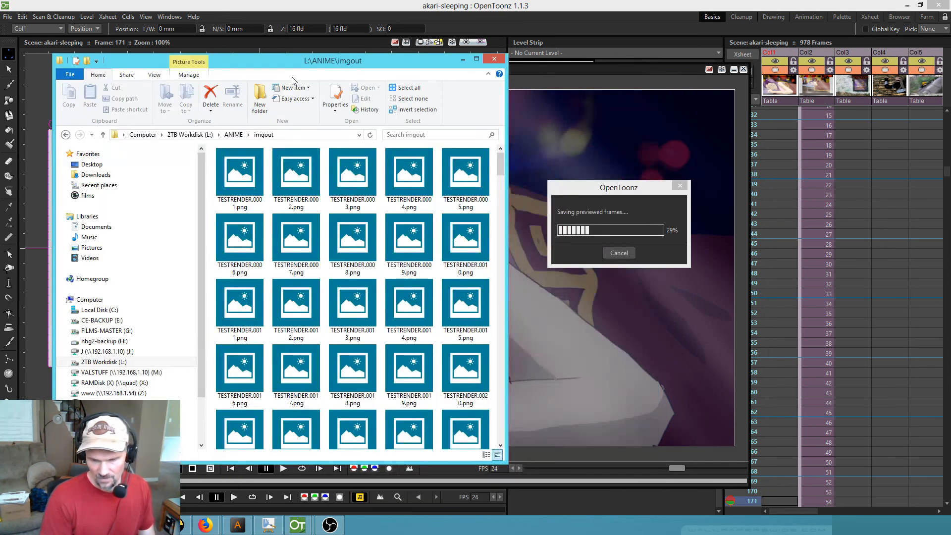